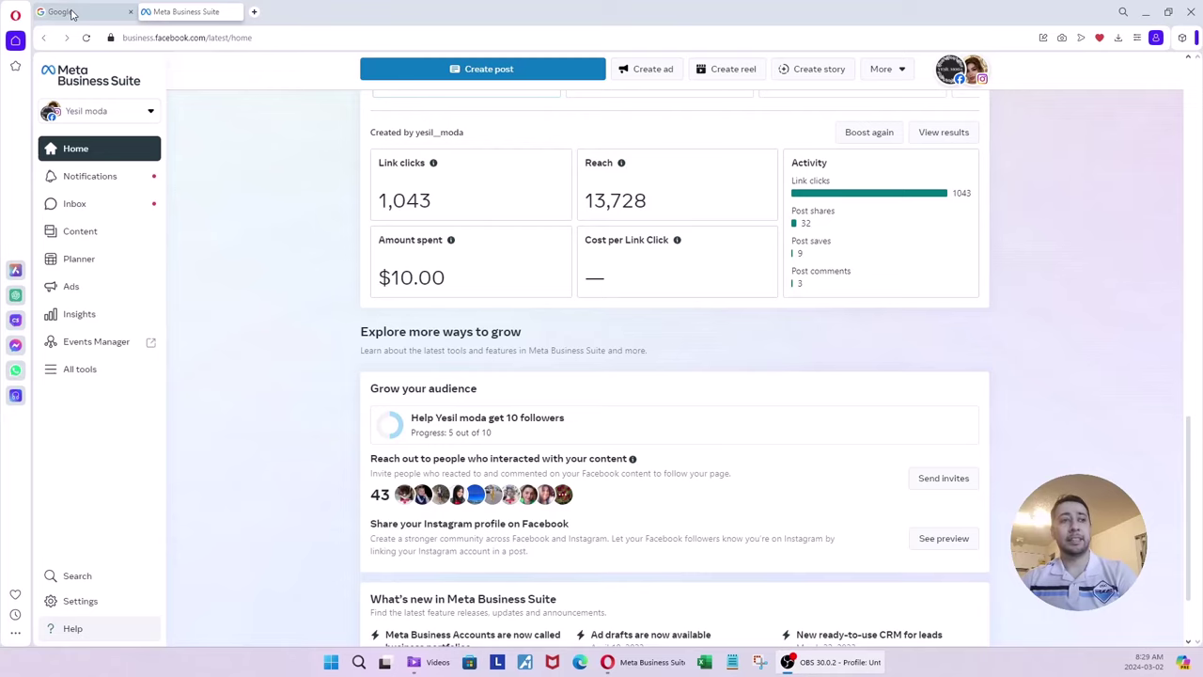
Search Google for "meta business suite" and go to the Meta Business Suite result
click(71, 13)
click(530, 299)
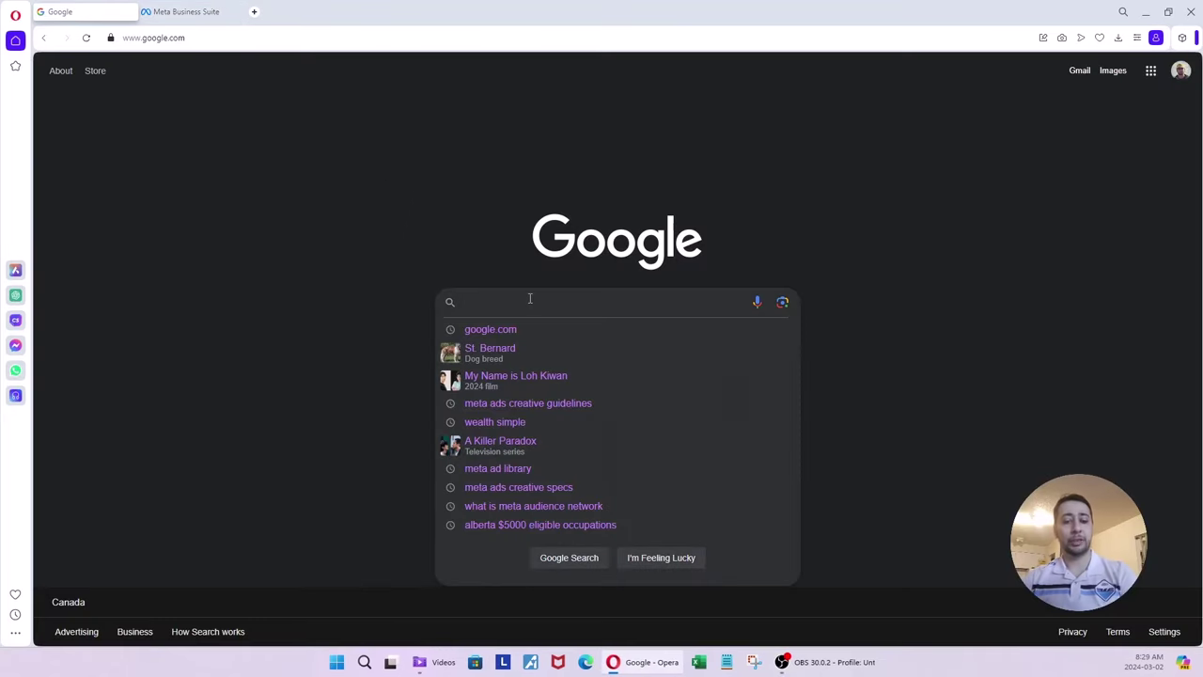
text(meta busi)
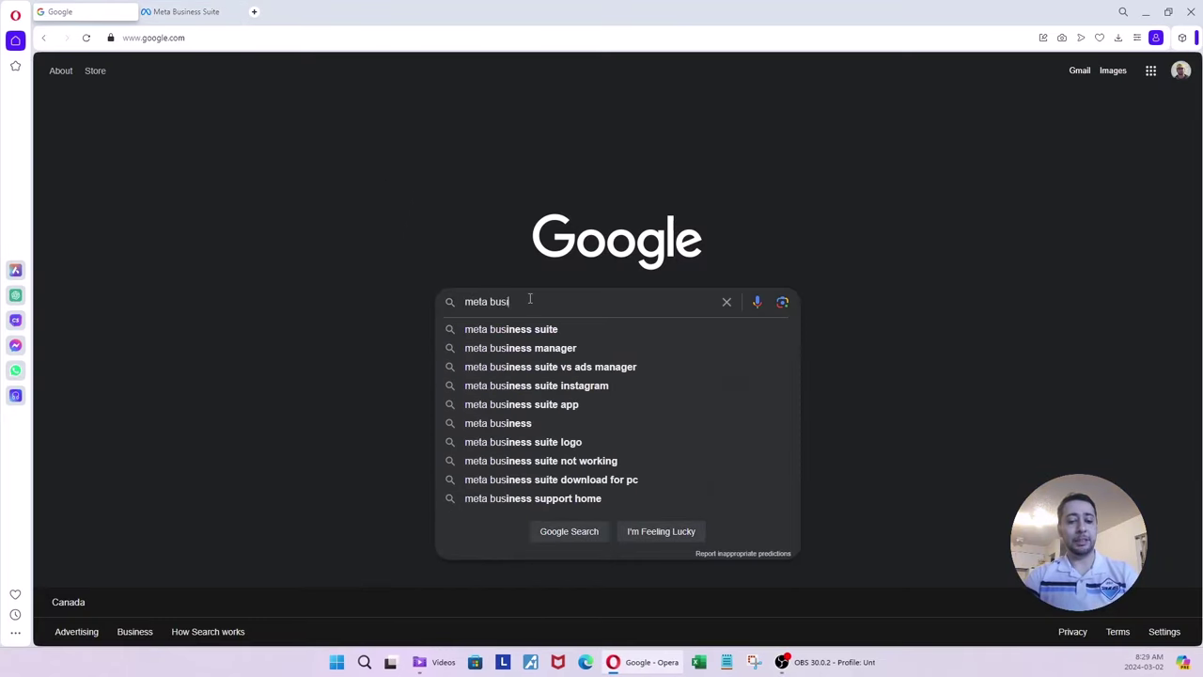
text(ness suite)
key(Return)
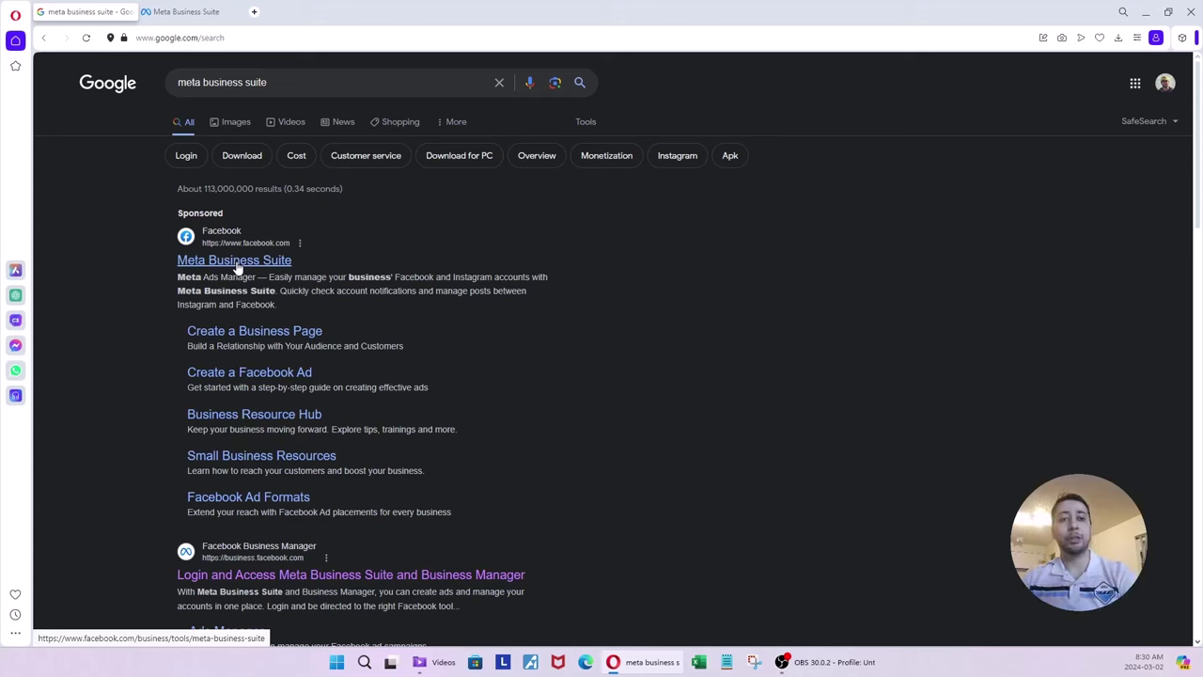
click(237, 267)
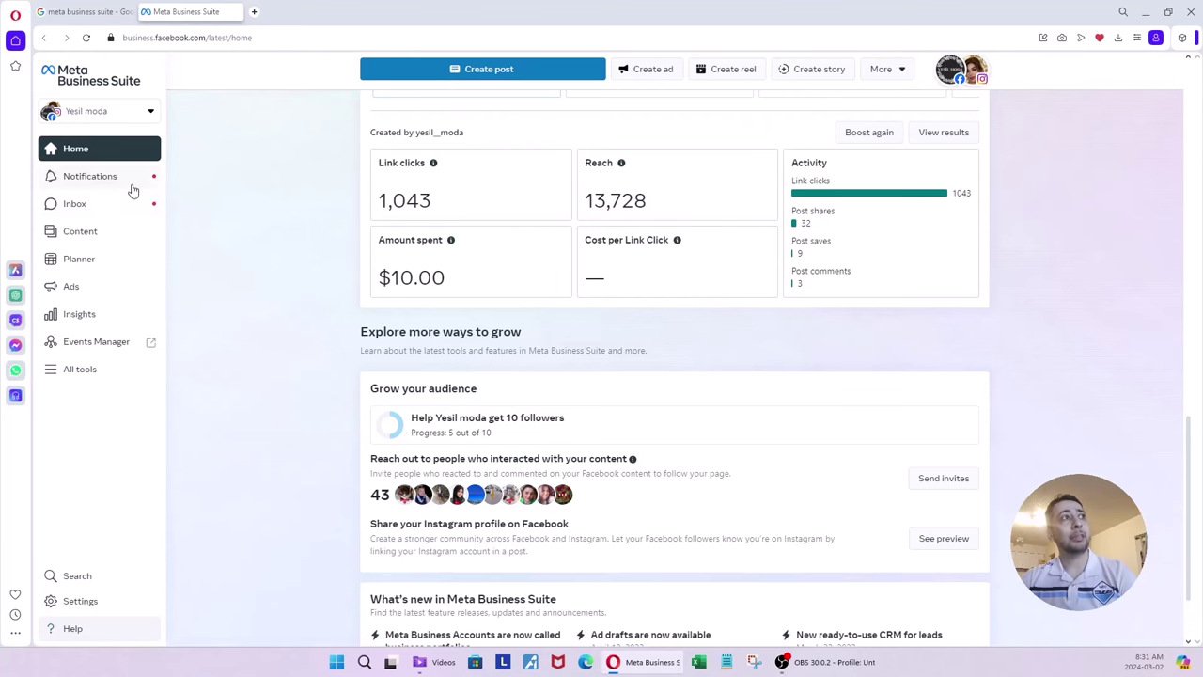
Open Ads Manager from the full list of Meta Business Suite tools
click(105, 378)
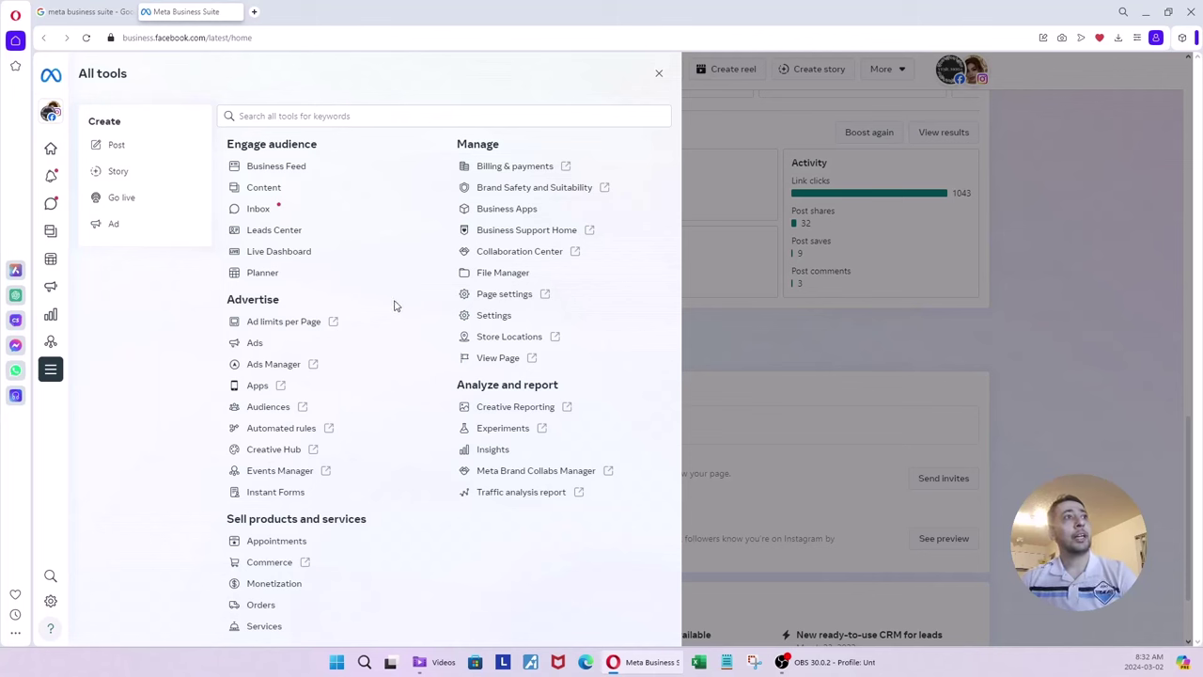
click(273, 365)
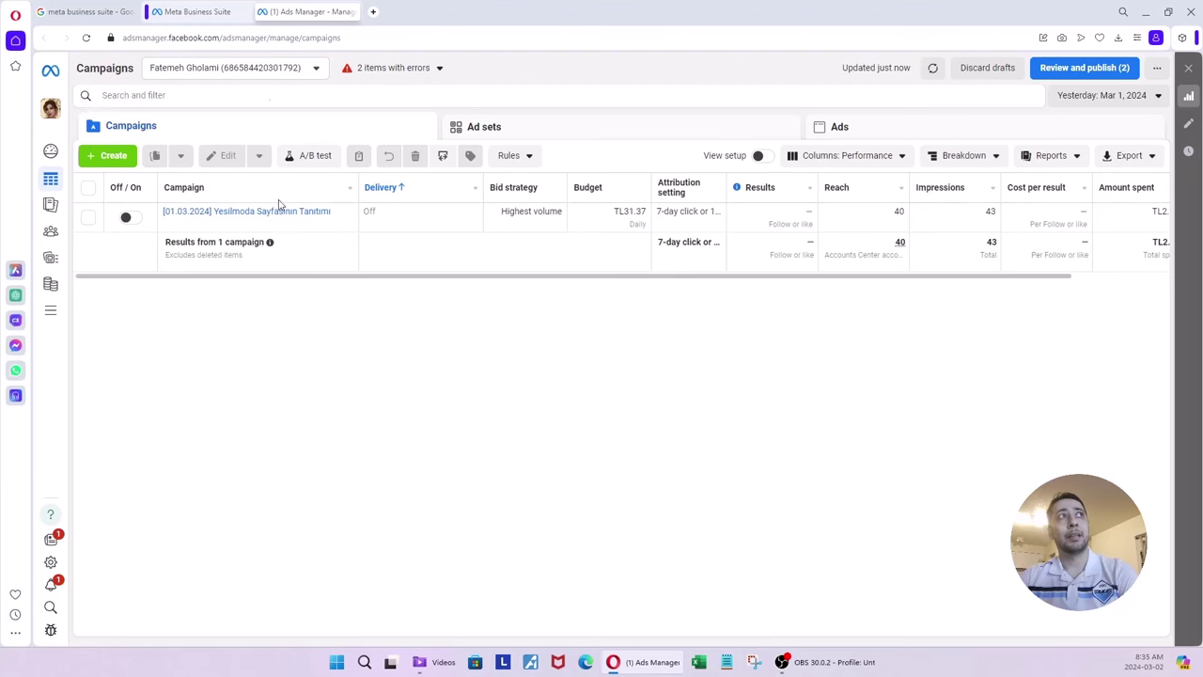
click(198, 11)
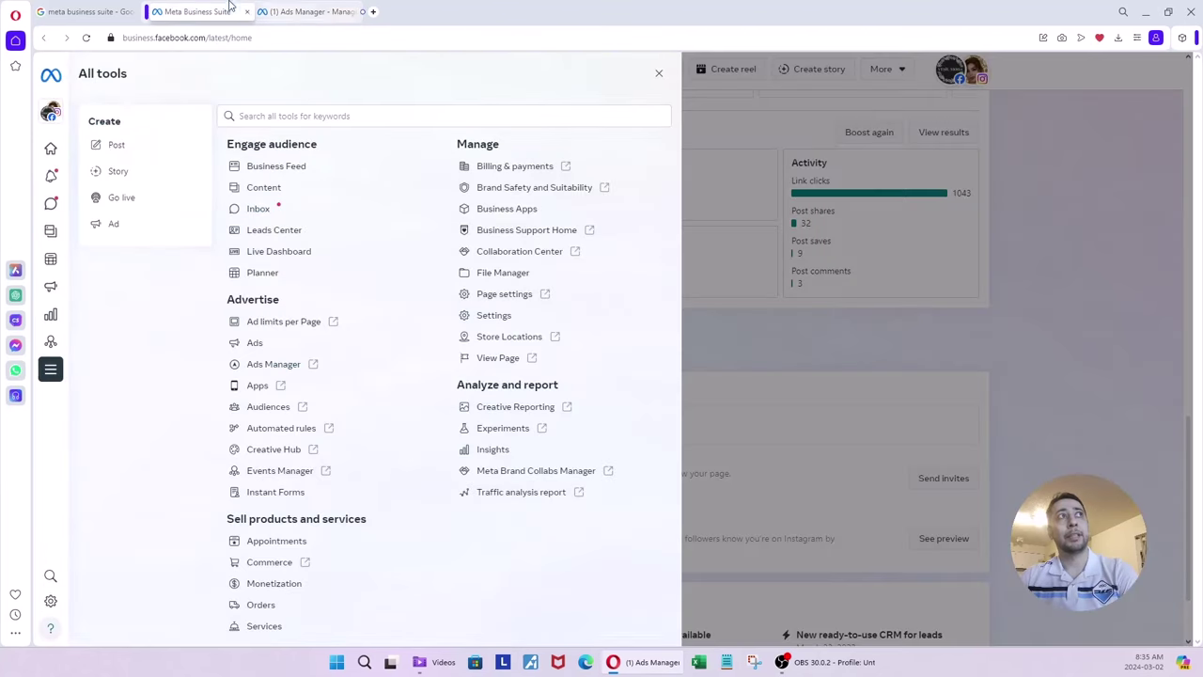
click(300, 11)
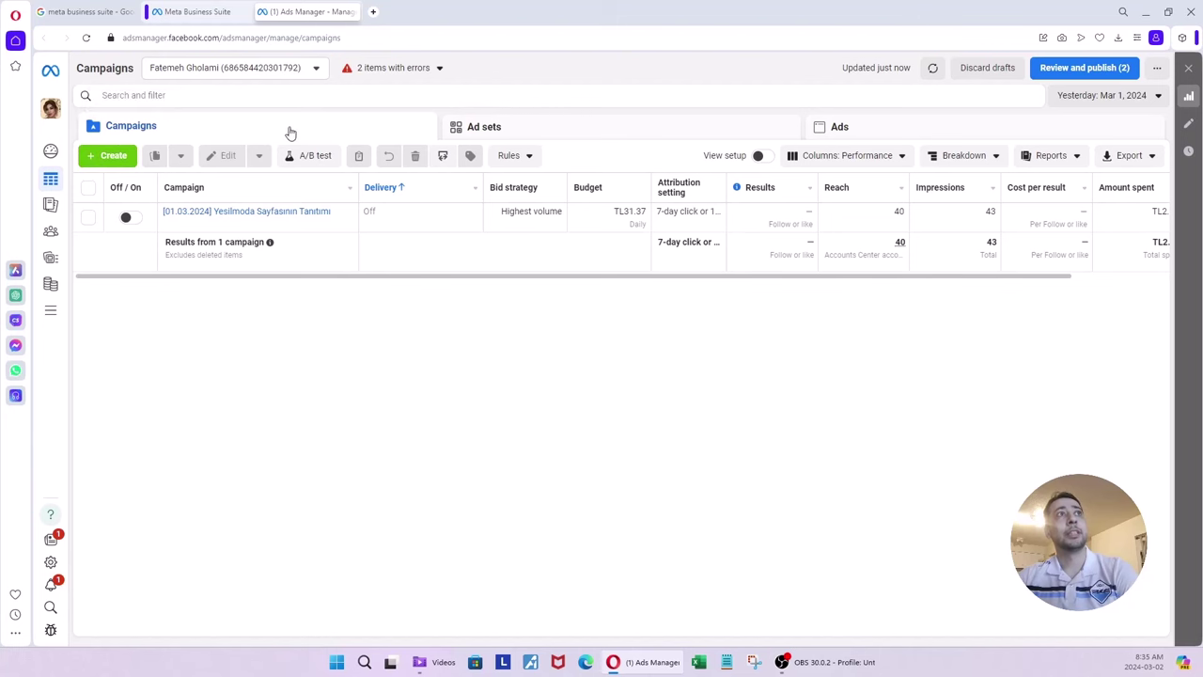
Look through the ad sets and ads levels of the account, and return to the campaigns list
click(628, 131)
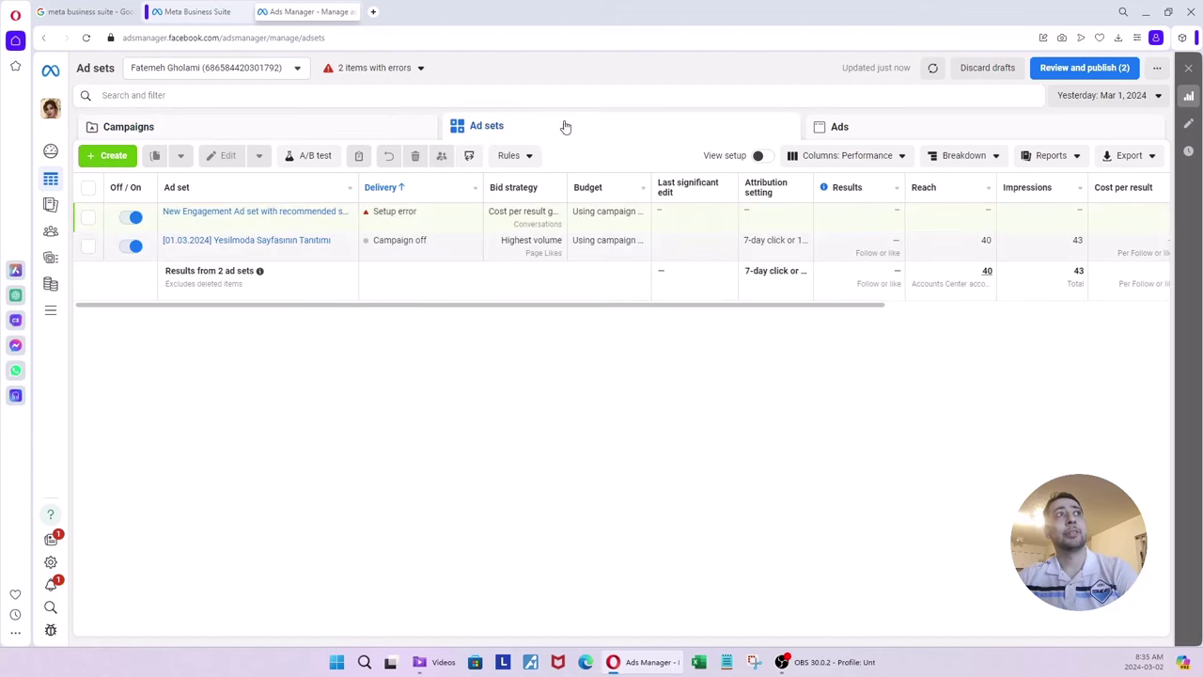
click(908, 128)
click(197, 133)
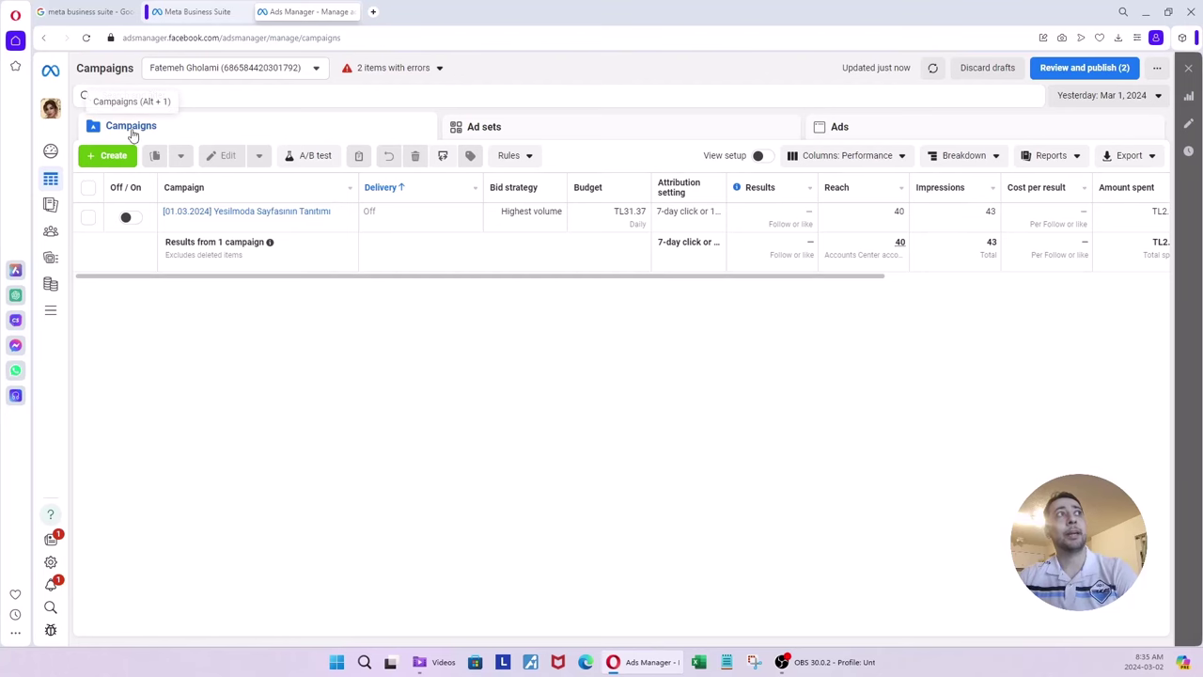
Start creating a new campaign and examine the description and suited uses of the Awareness objective
click(108, 157)
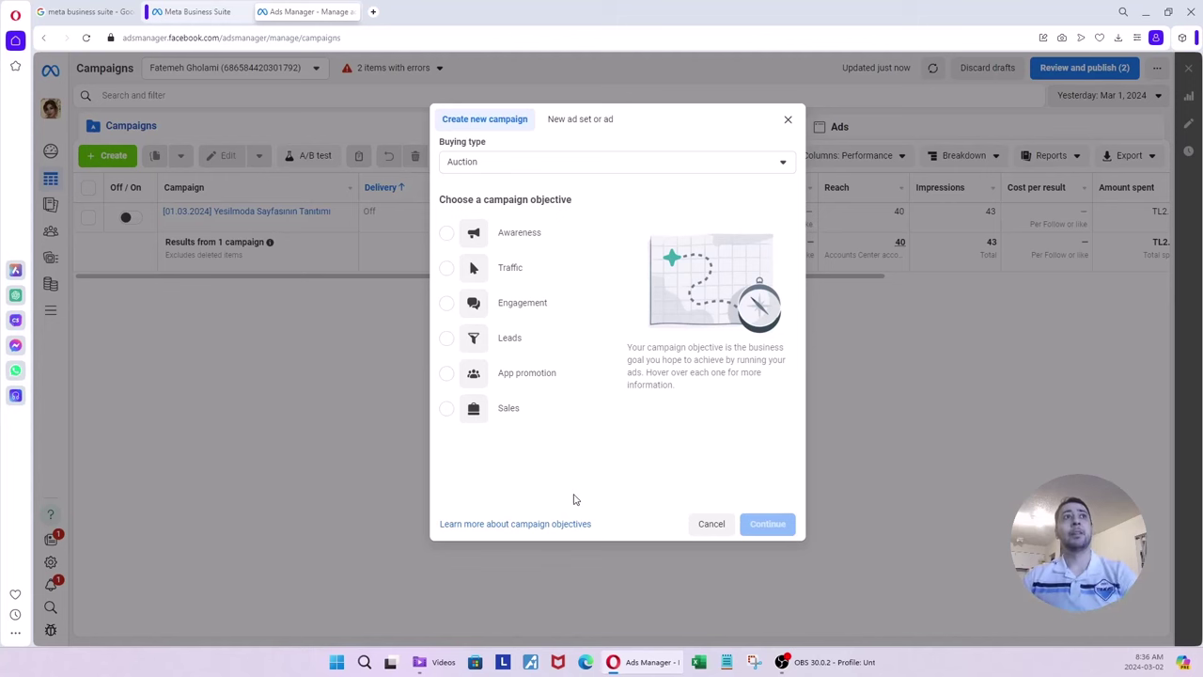
click(564, 242)
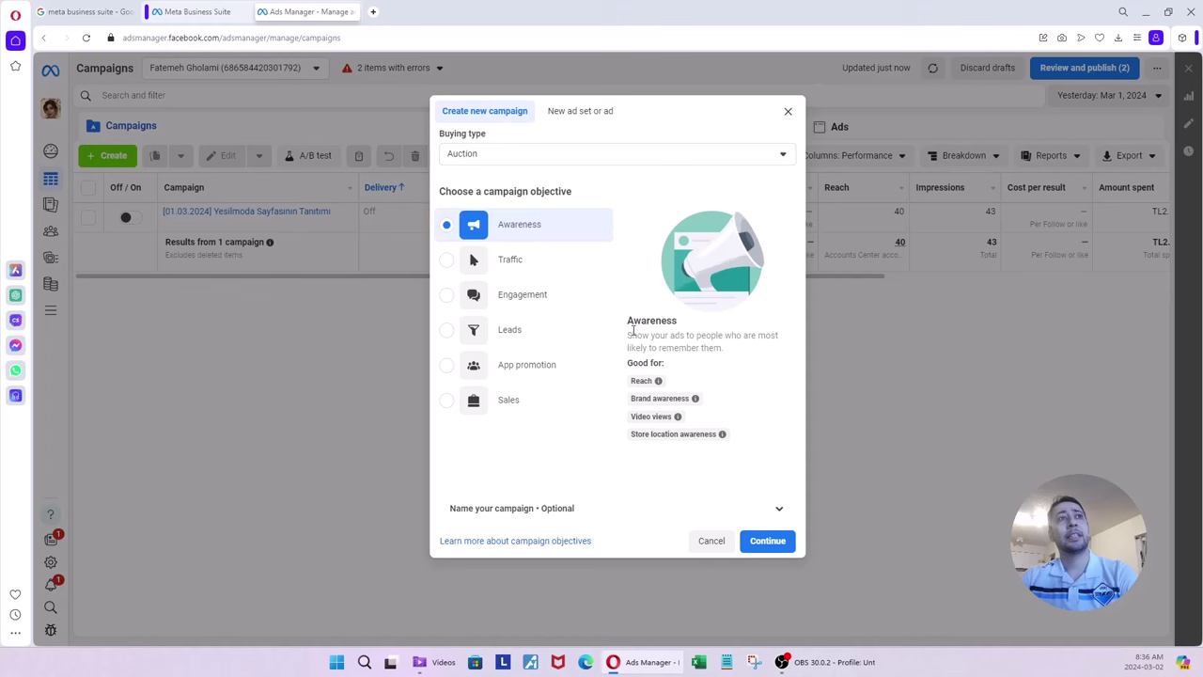
mouse_move(628, 320)
mouse_down()
mouse_move(682, 329)
mouse_move(648, 325)
mouse_up()
click(680, 326)
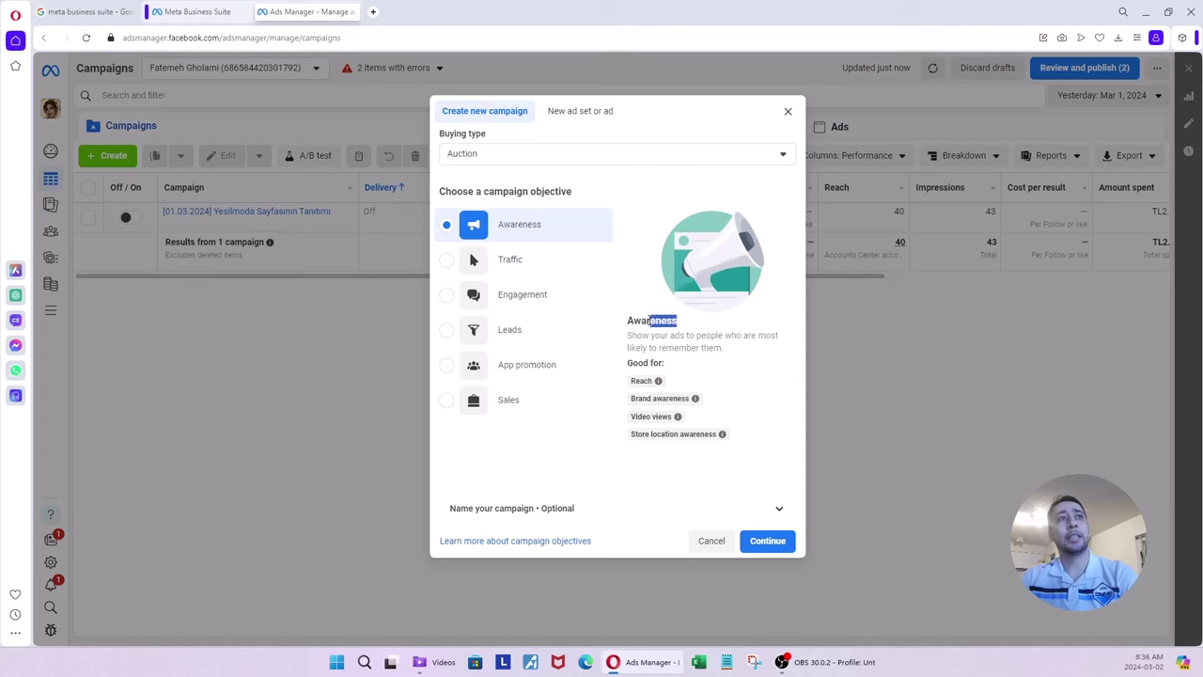
click(649, 325)
mouse_move(658, 382)
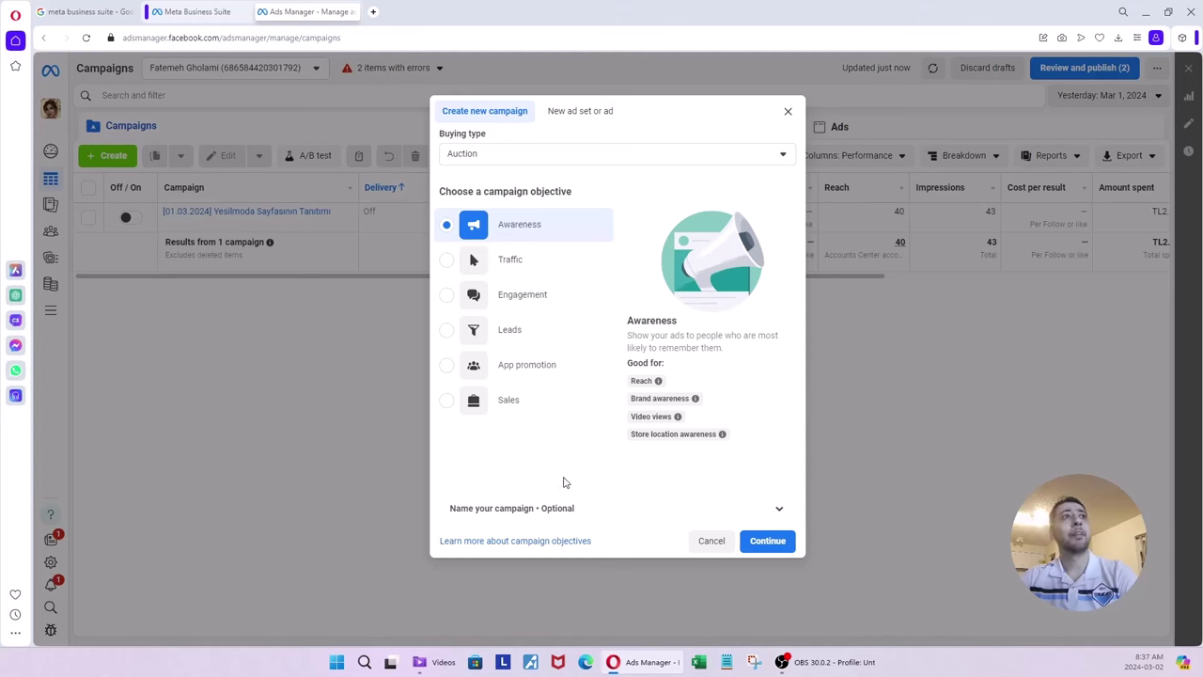
Examine what the Traffic objective is good for, including messaging apps and Instagram profile visits
click(540, 263)
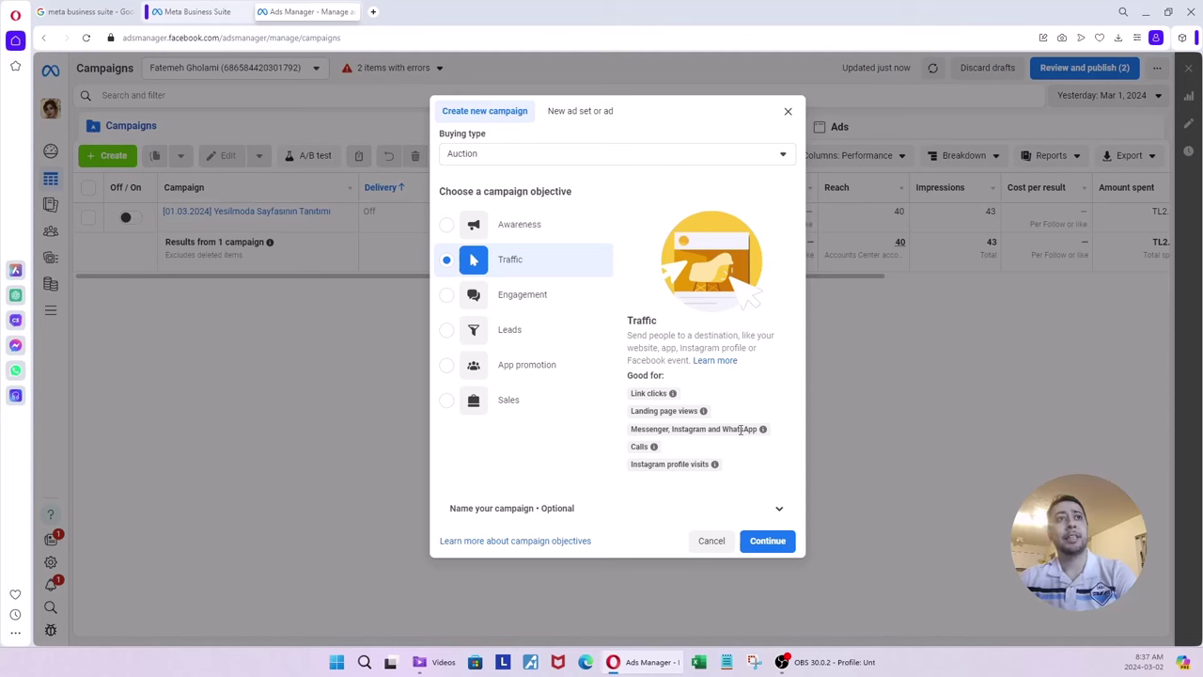
mouse_move(764, 429)
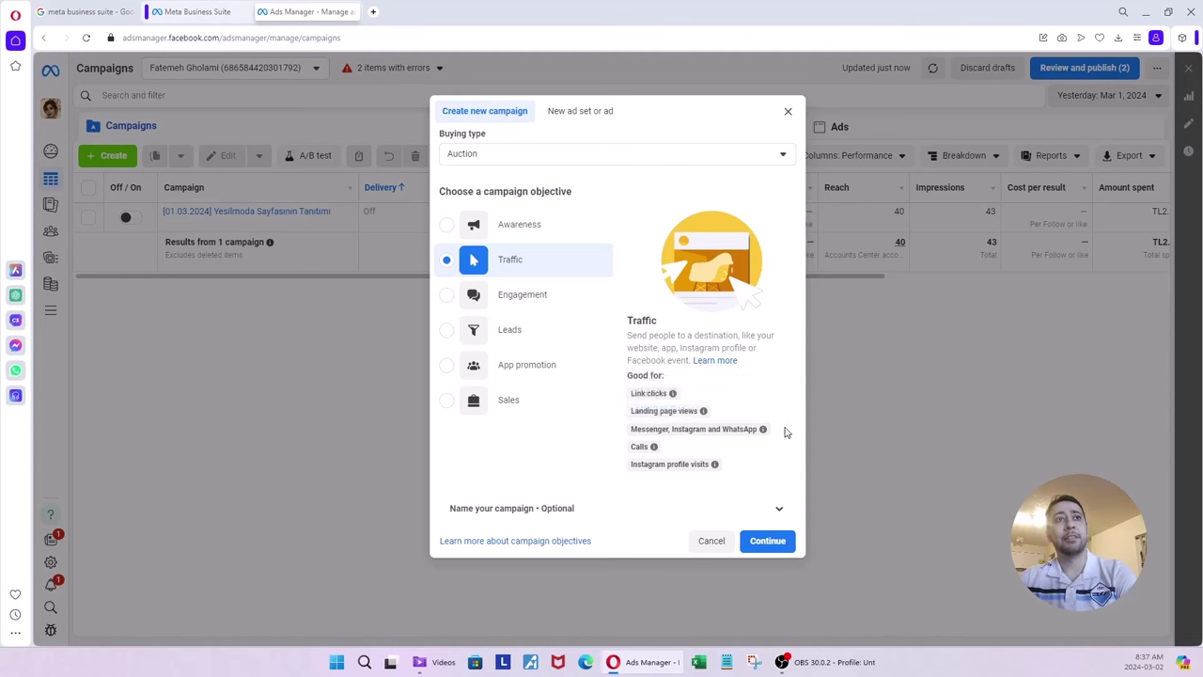
mouse_move(714, 463)
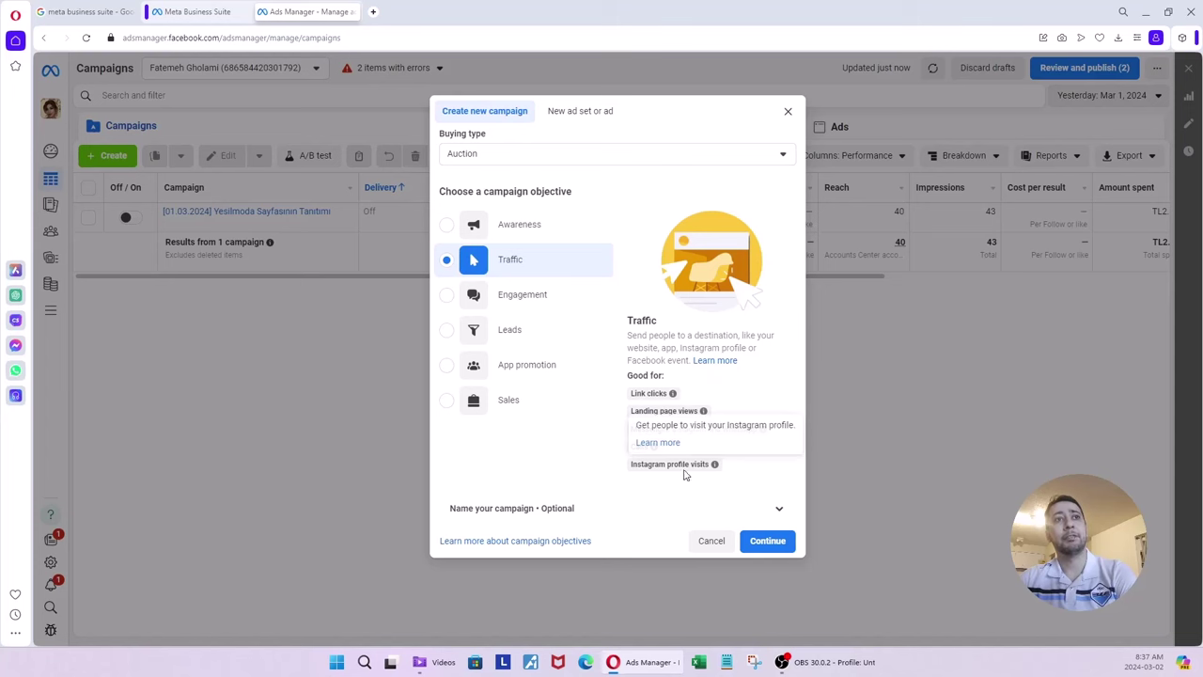
Review the Engagement, Leads, App promotion and Sales campaign objectives one after another
click(552, 303)
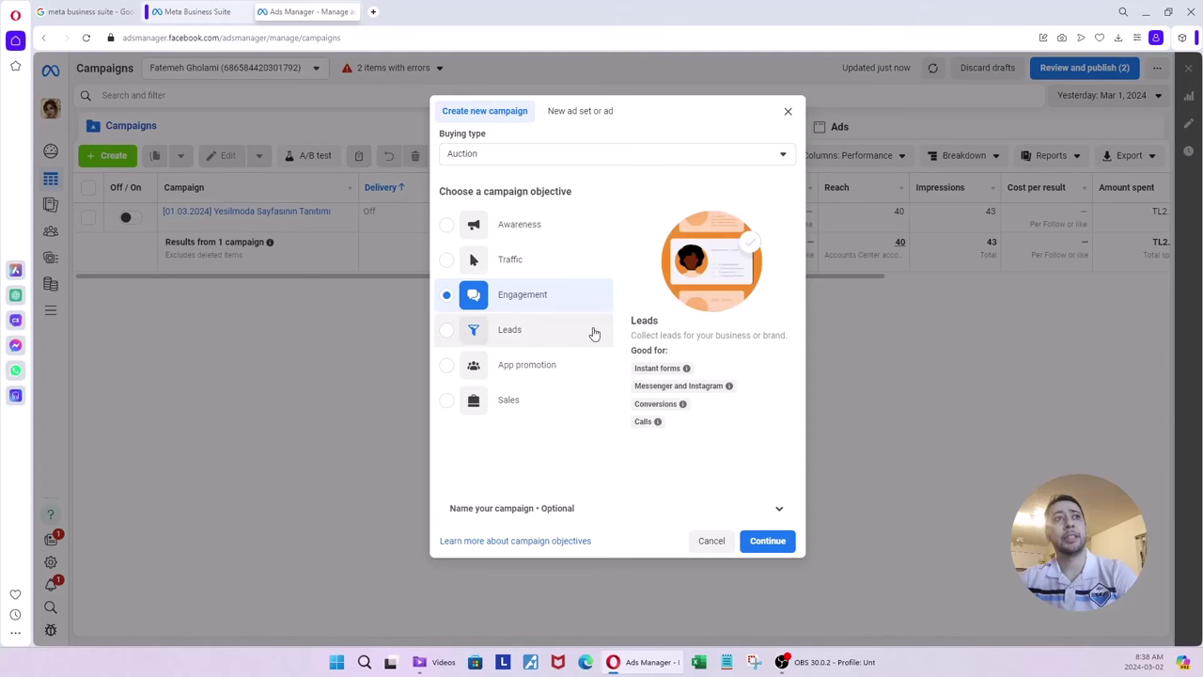
click(523, 329)
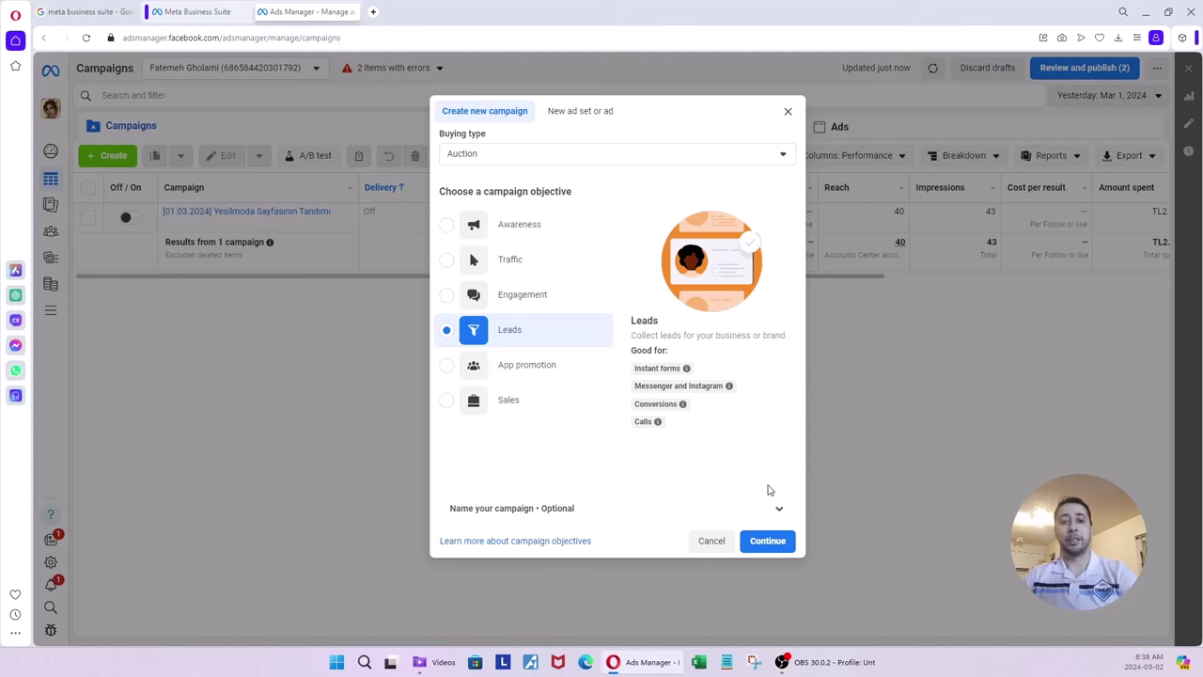
click(529, 376)
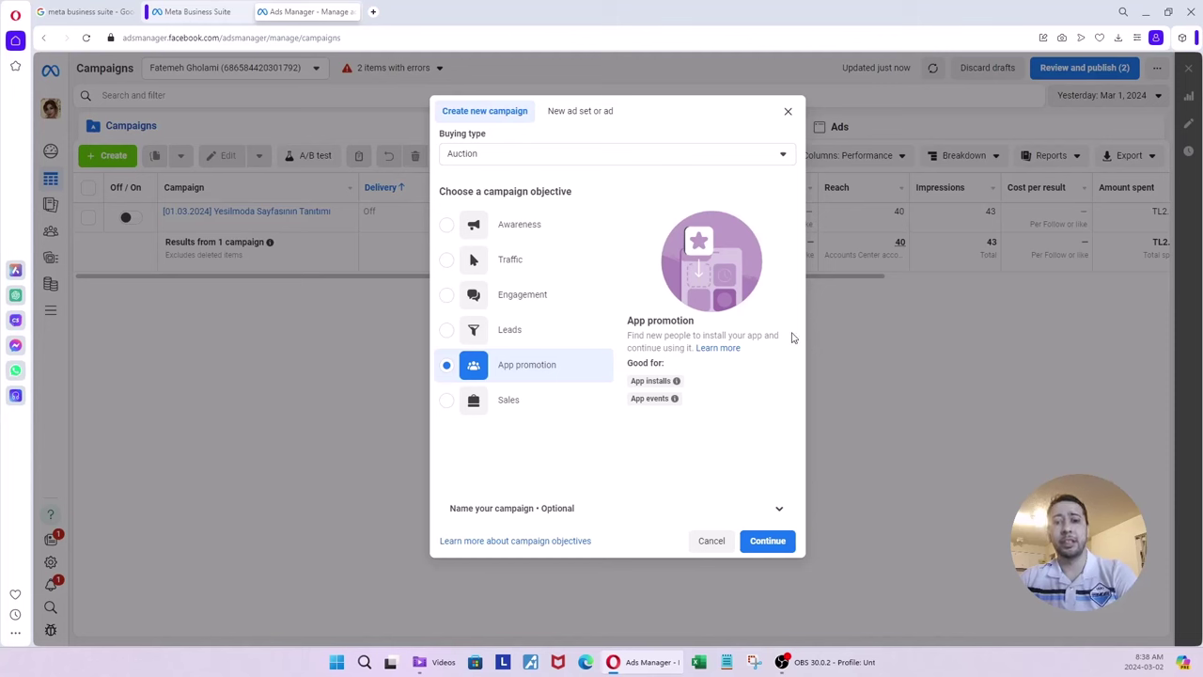
click(502, 400)
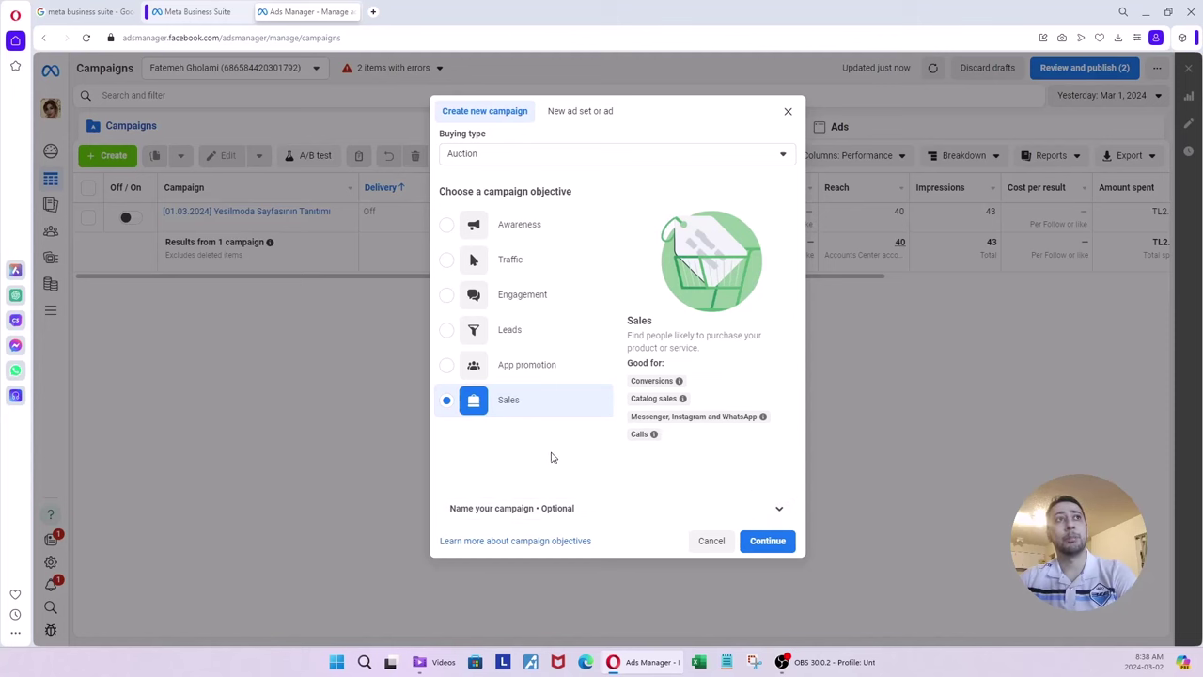
mouse_move(511, 327)
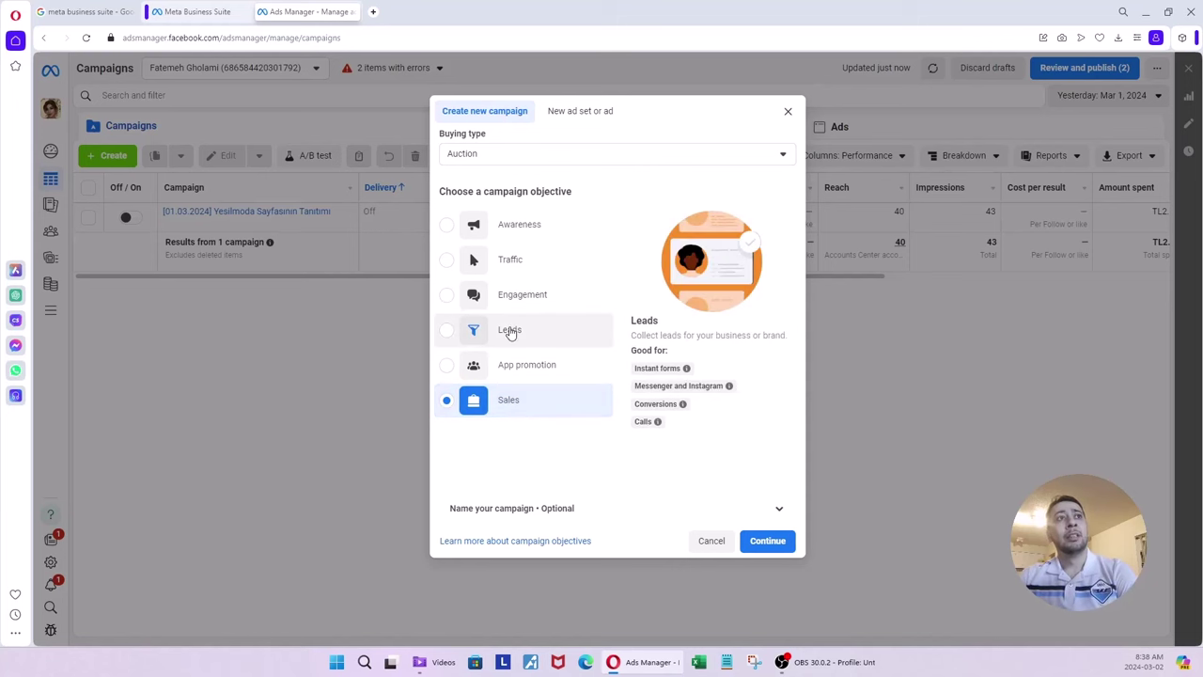
Compare the Traffic, Engagement and Leads objectives again by checking what each is good for
click(549, 271)
click(545, 292)
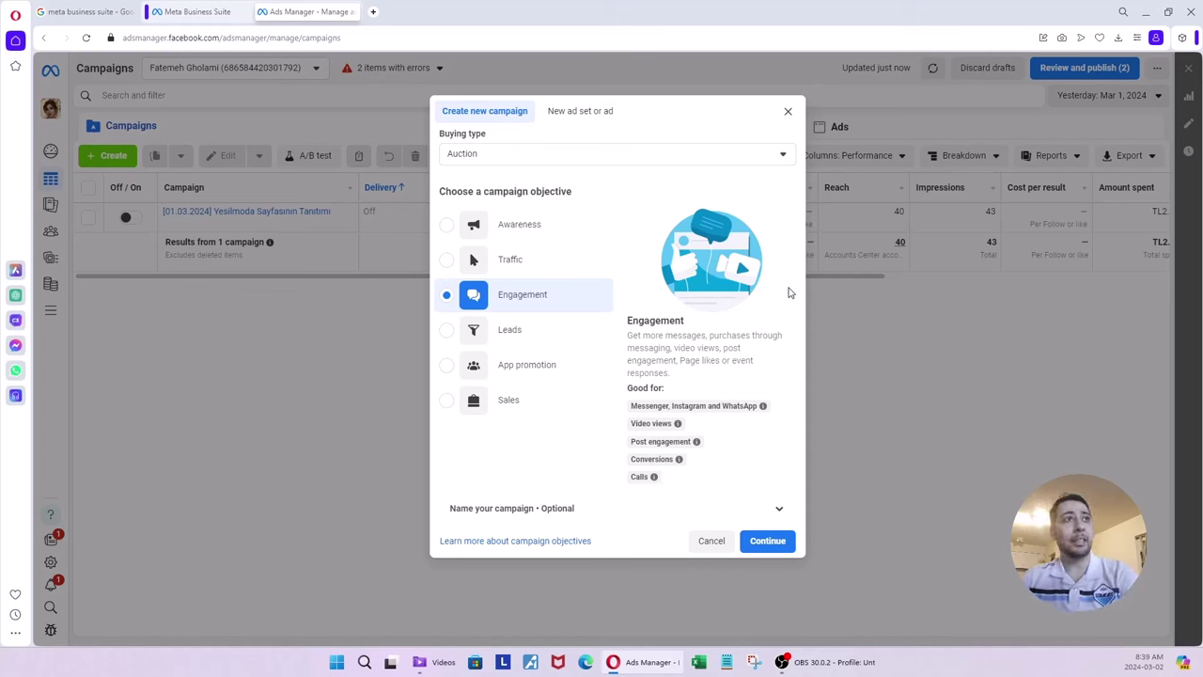
click(534, 263)
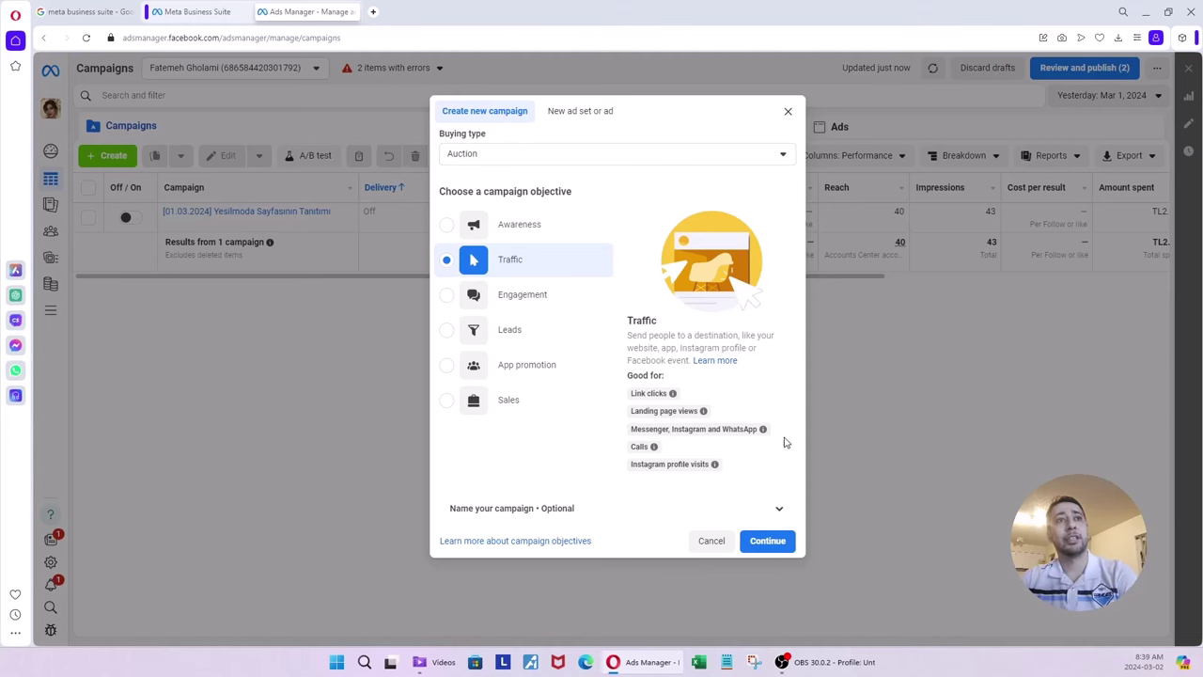
click(526, 303)
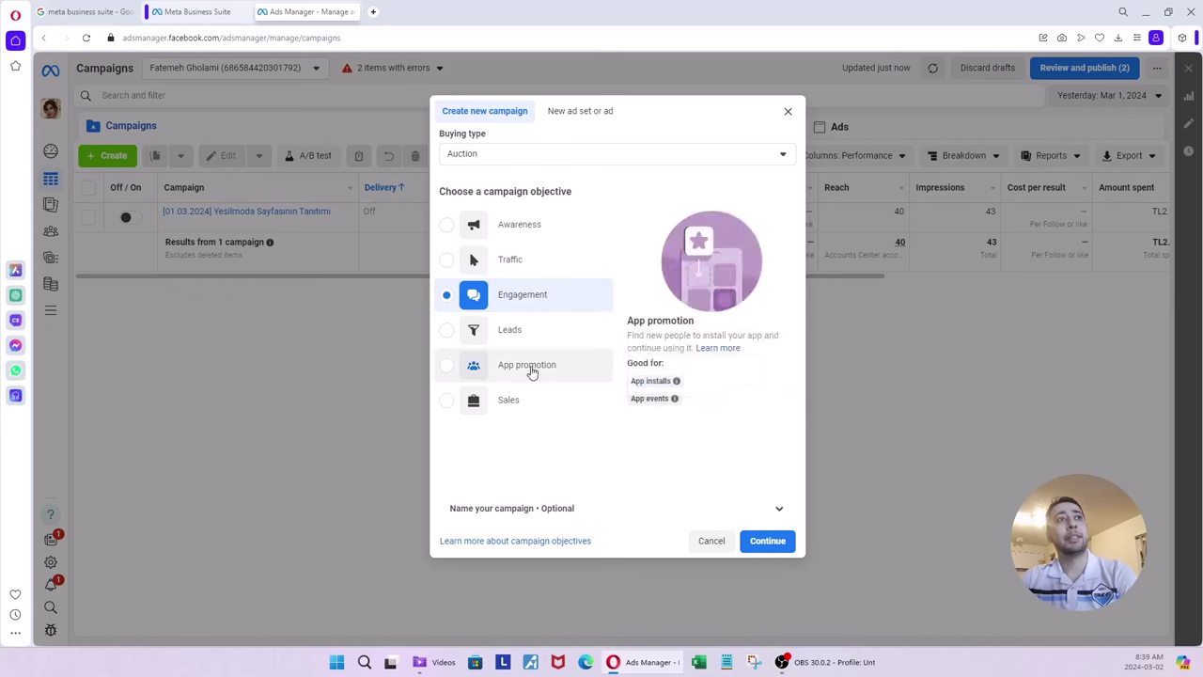
click(502, 339)
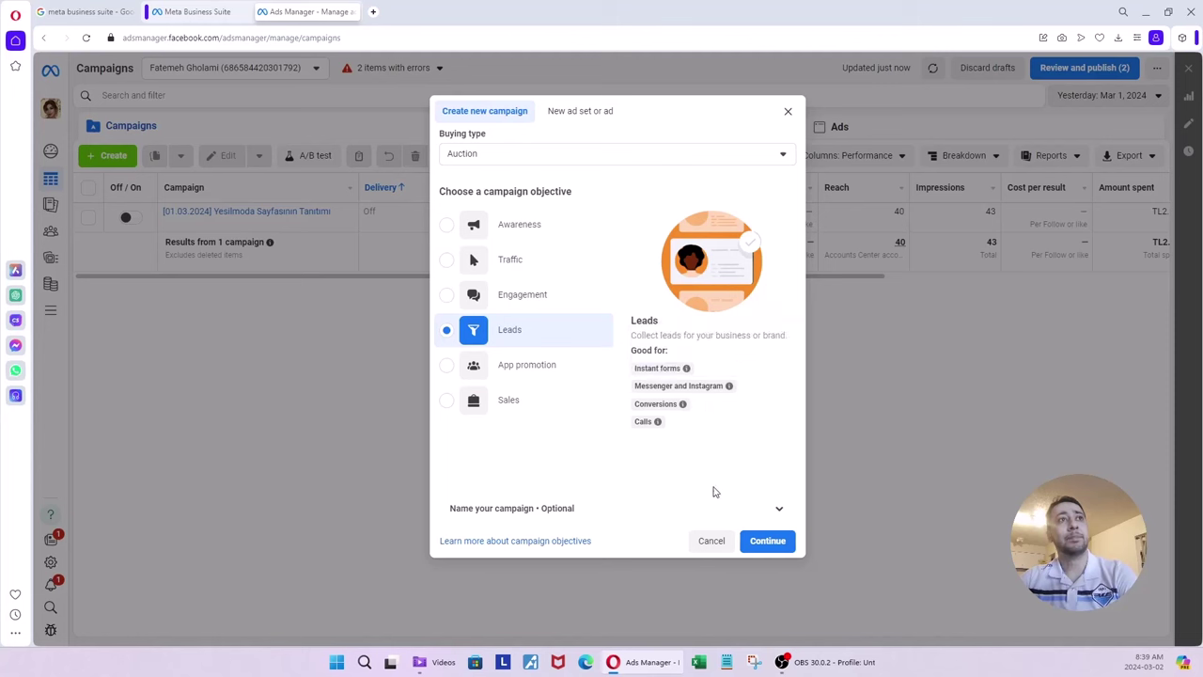
click(515, 287)
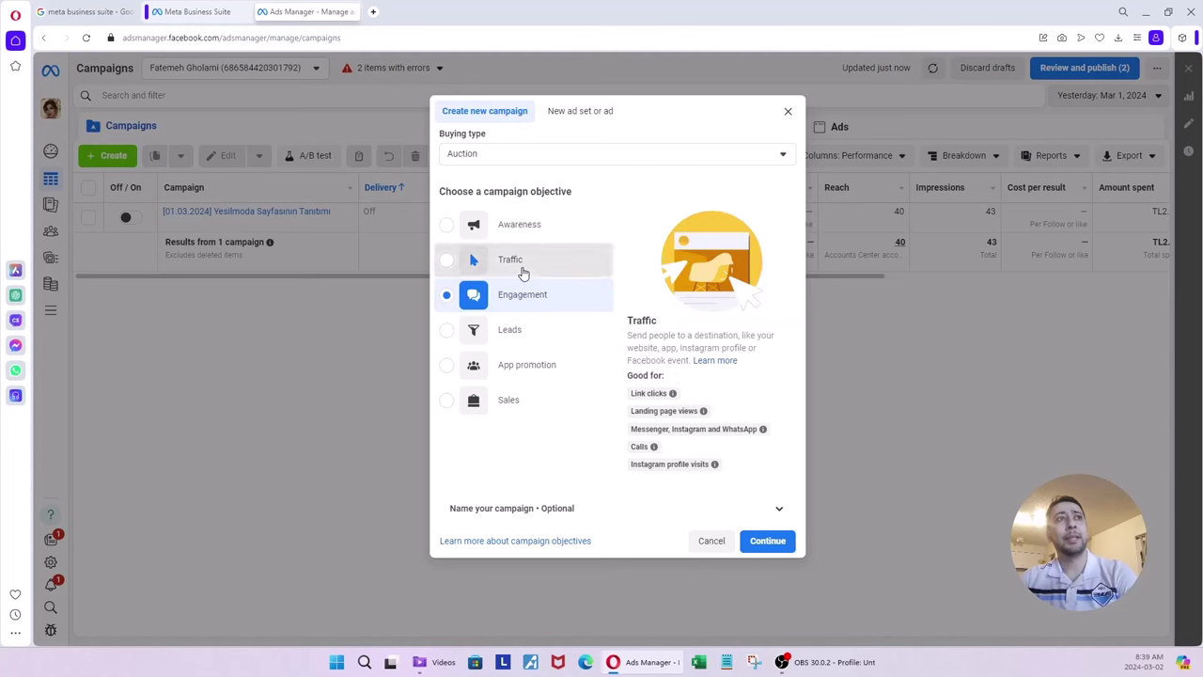
click(520, 268)
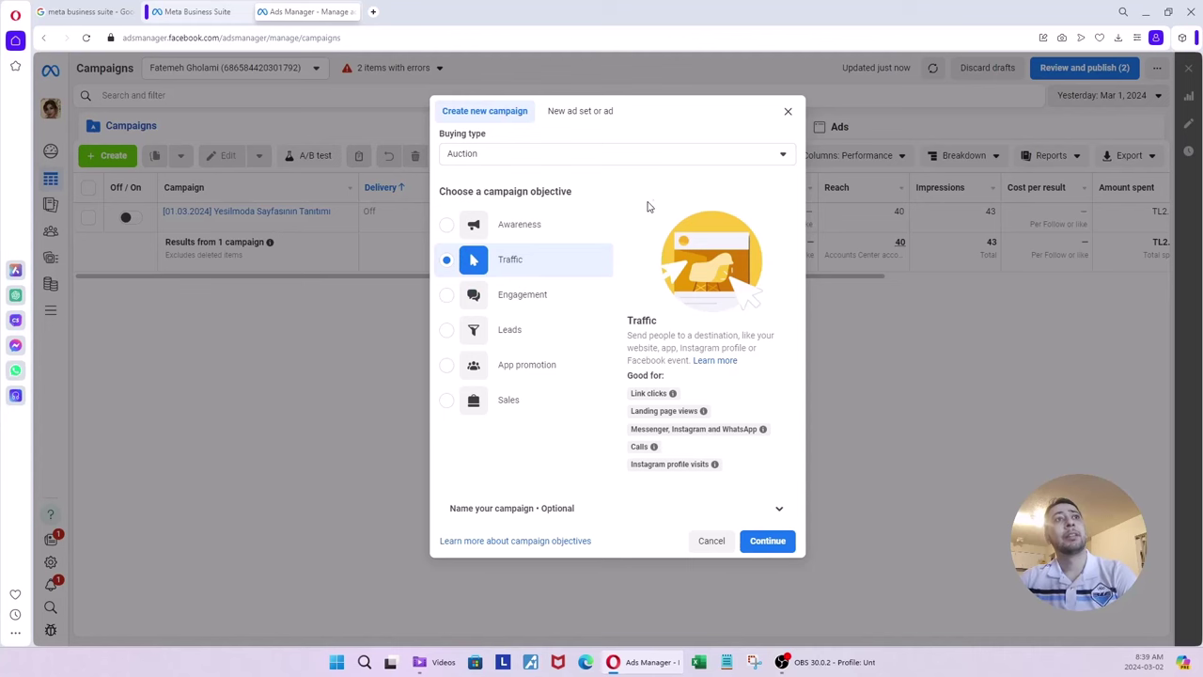
Choose the Engagement objective and create the campaign with the manual engagement campaign setup
click(556, 297)
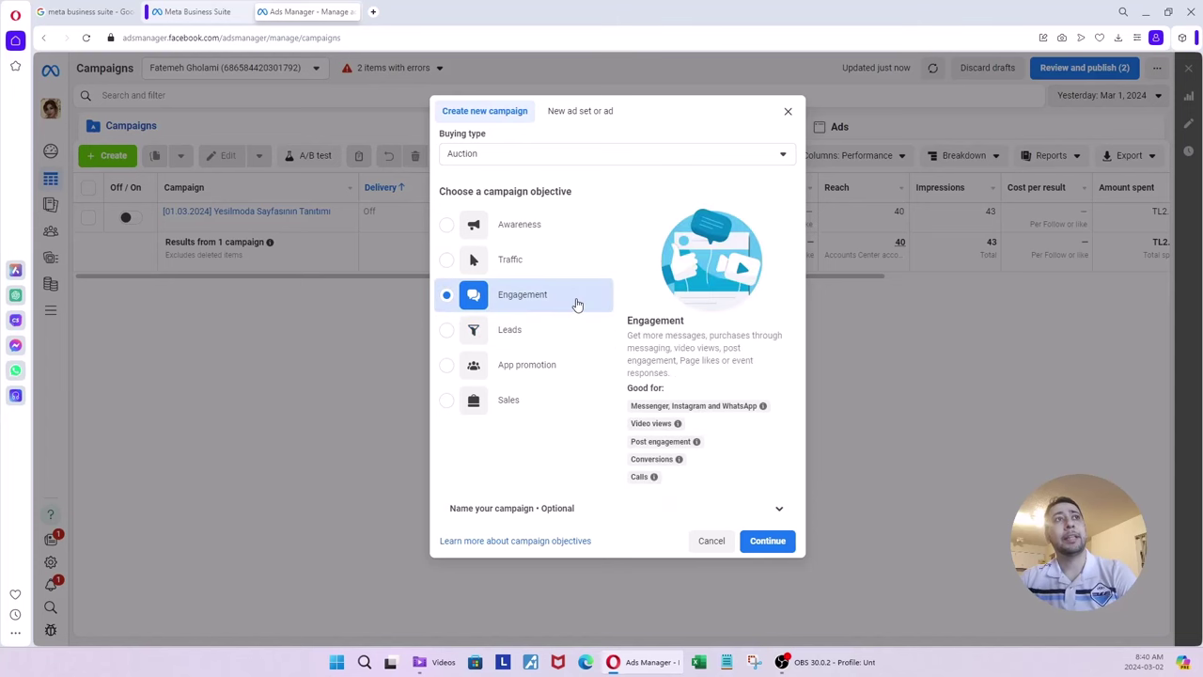
click(760, 547)
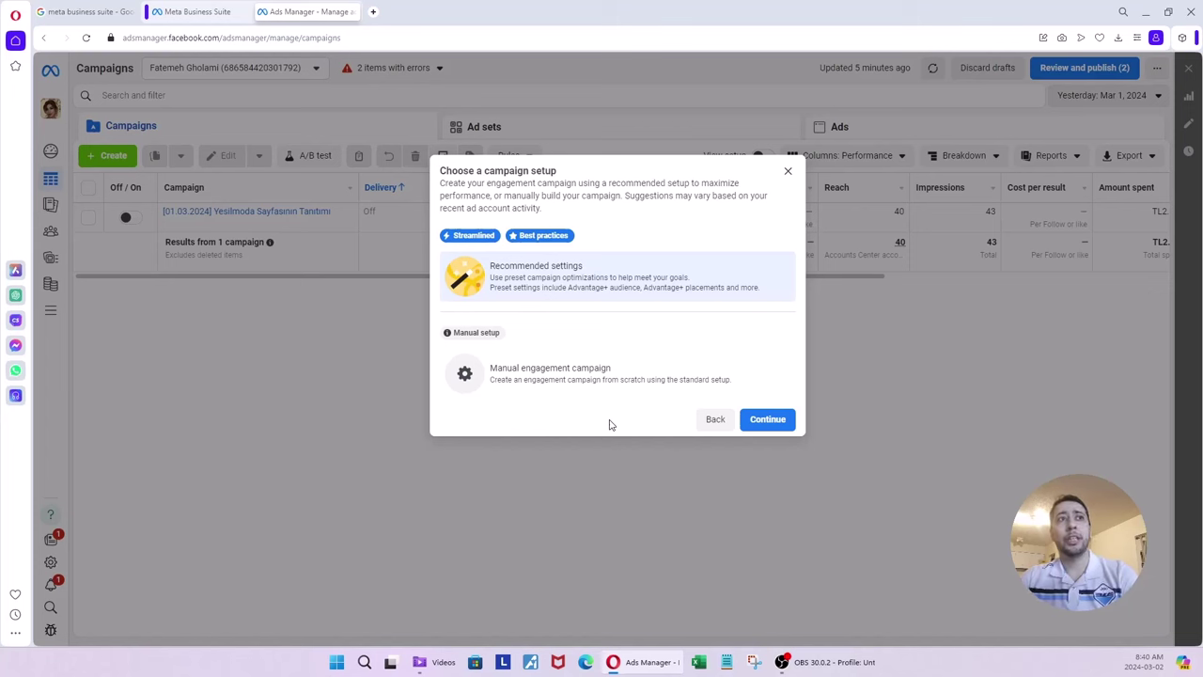
click(559, 390)
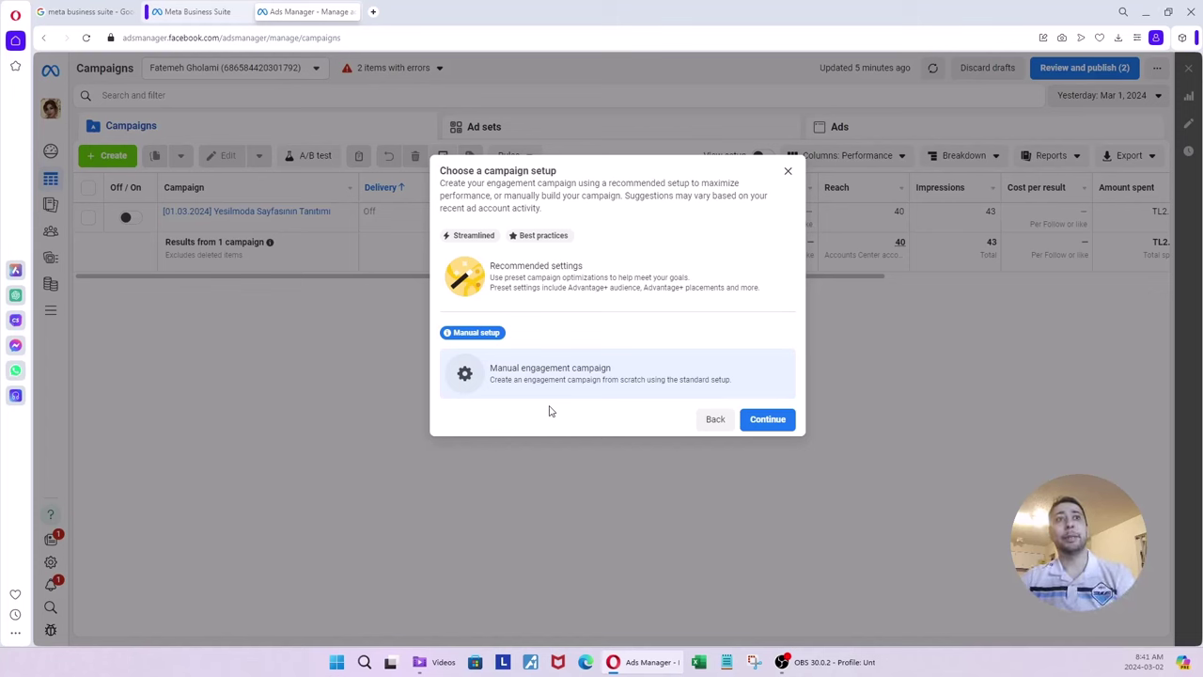
click(777, 428)
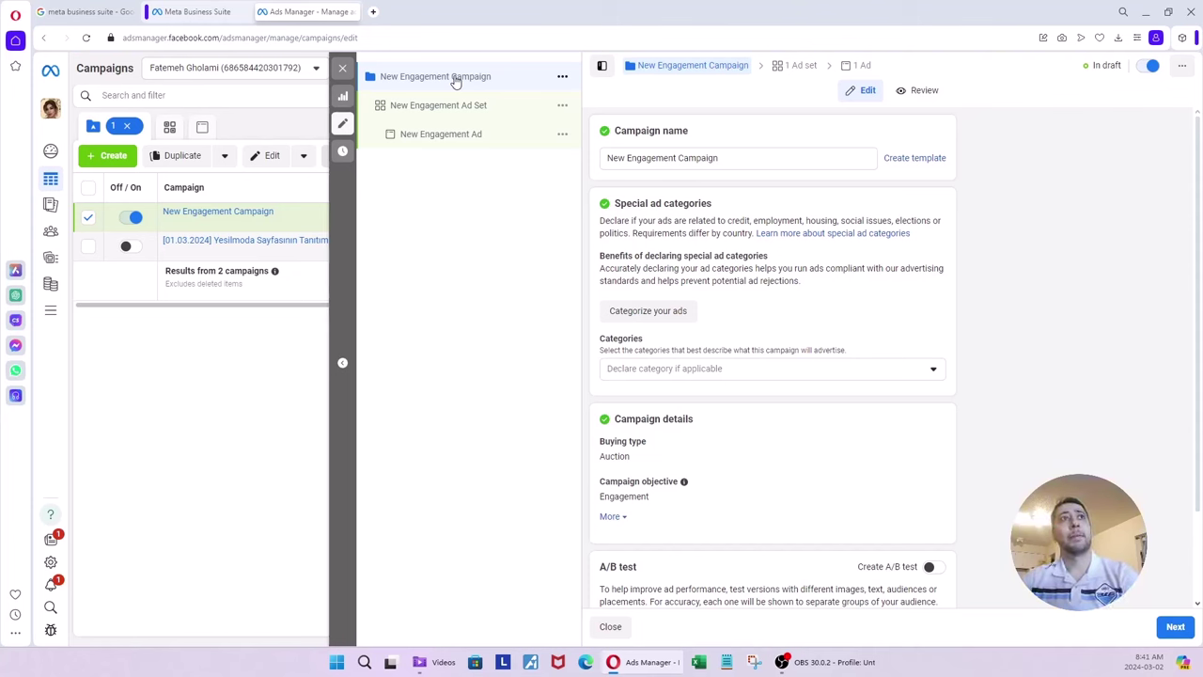
Rename the campaign as "Engagement - March 2024"
drag(736, 157, 600, 160)
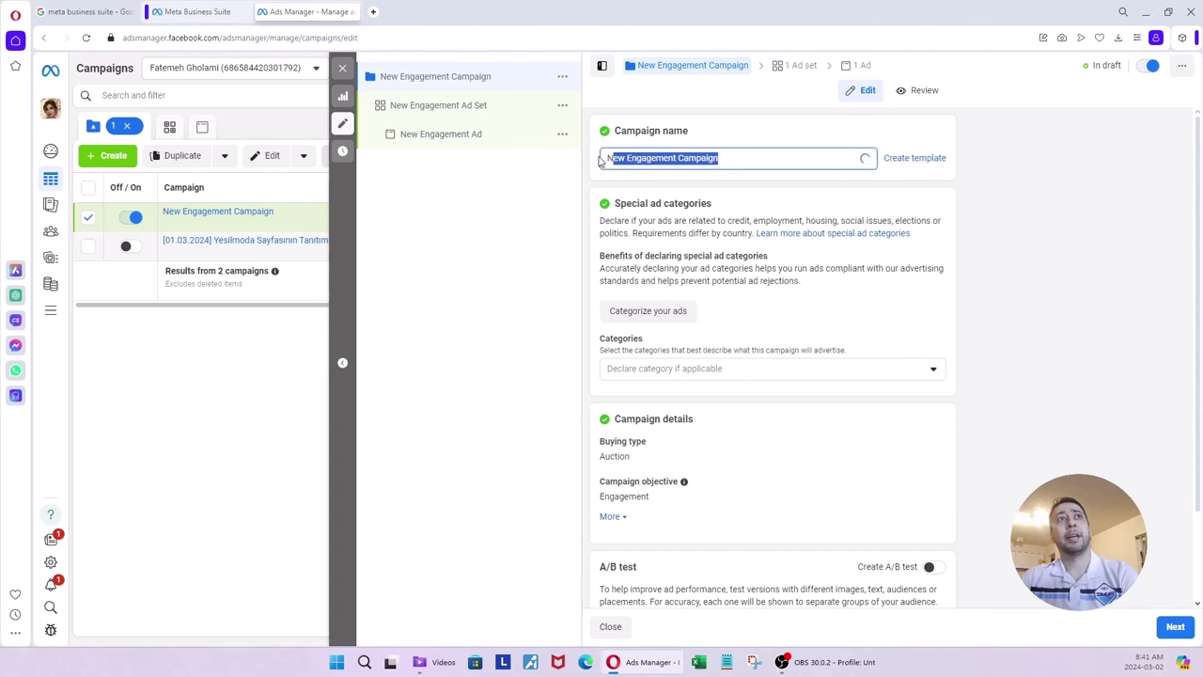
click(643, 158)
drag(728, 159, 607, 159)
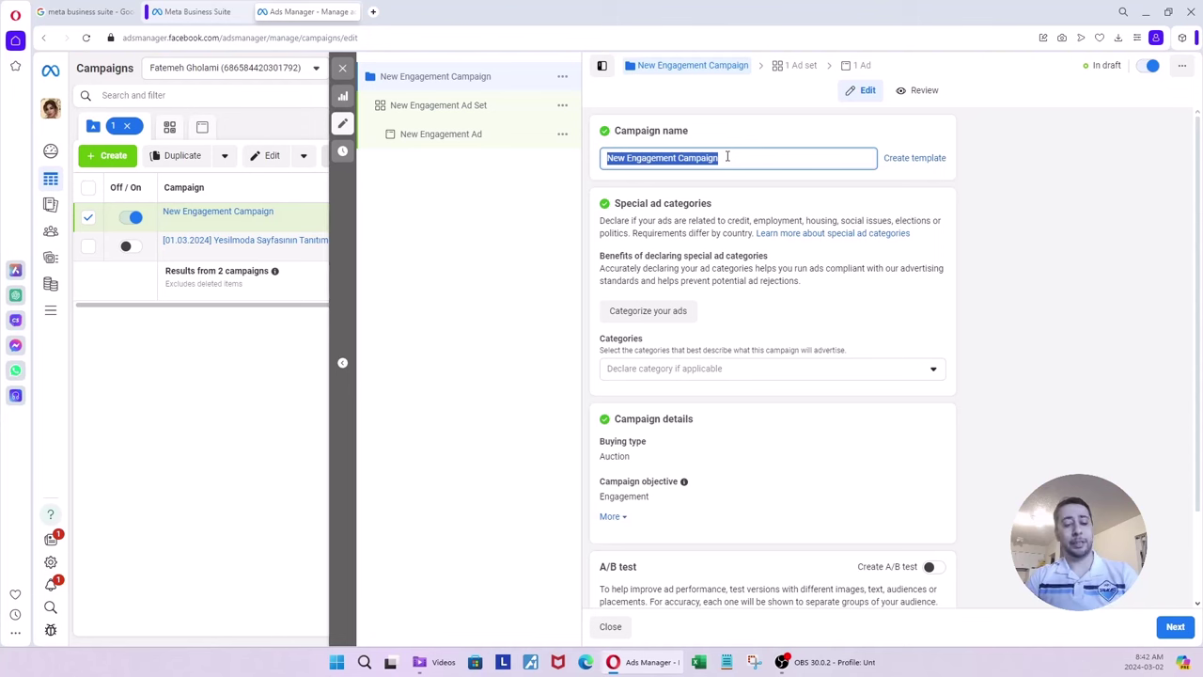
text(Engage)
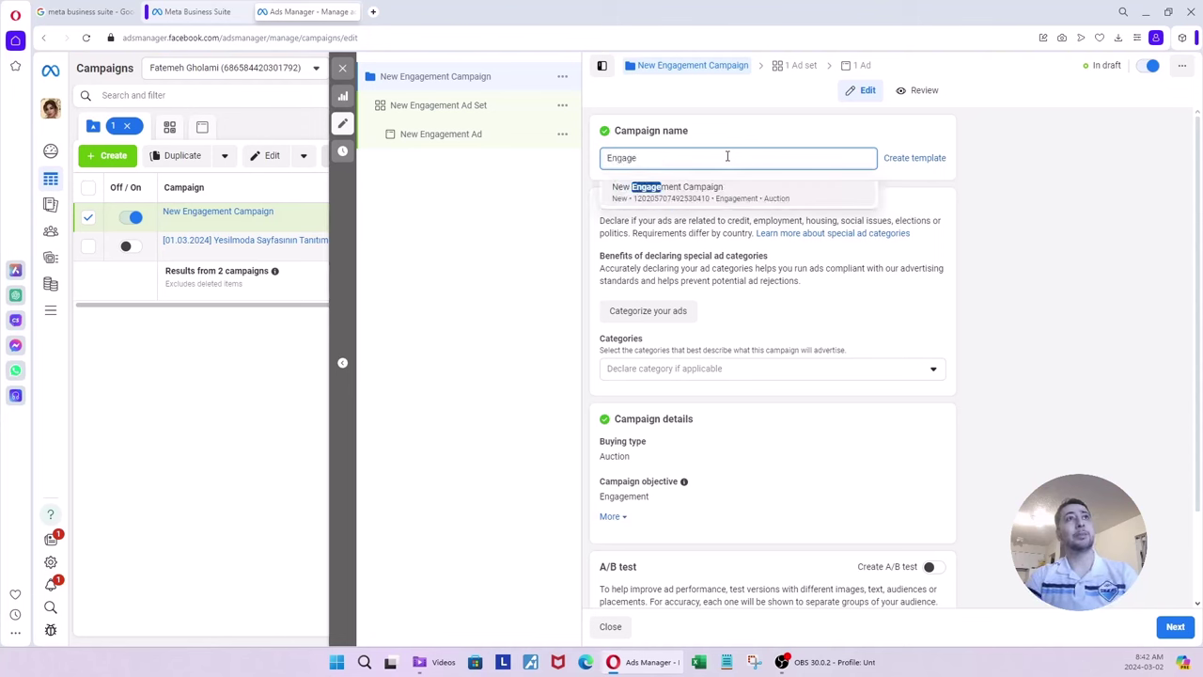
text(ment)
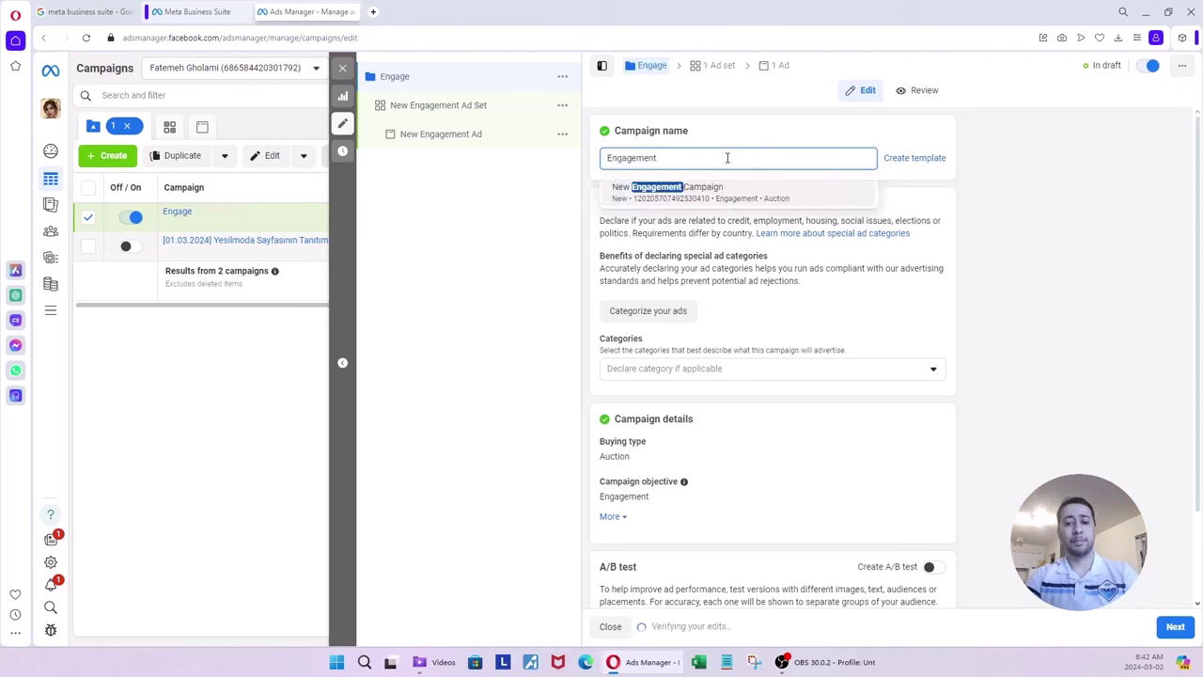
text( - March )
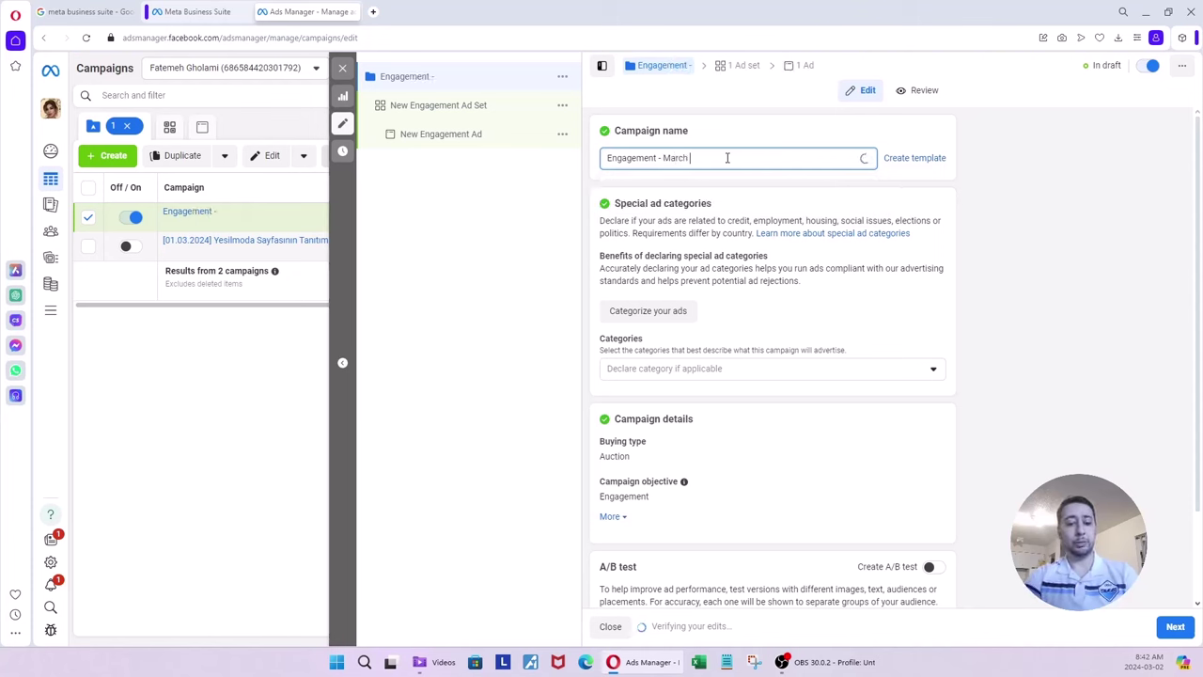
text(2024)
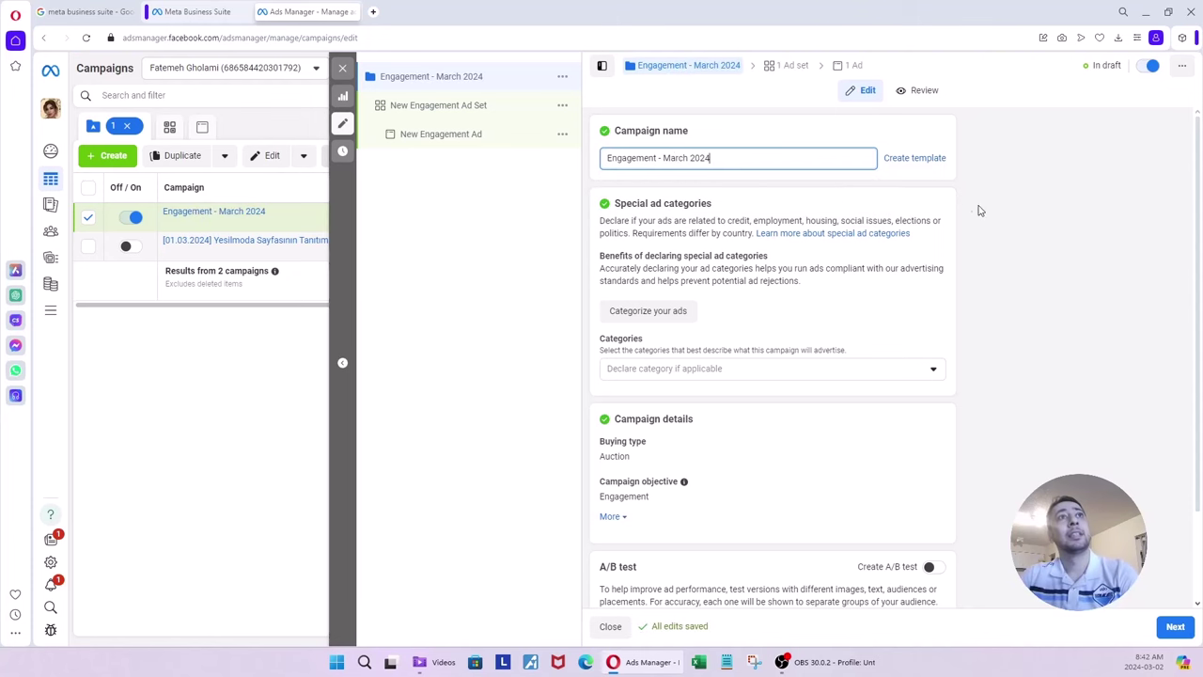
click(981, 212)
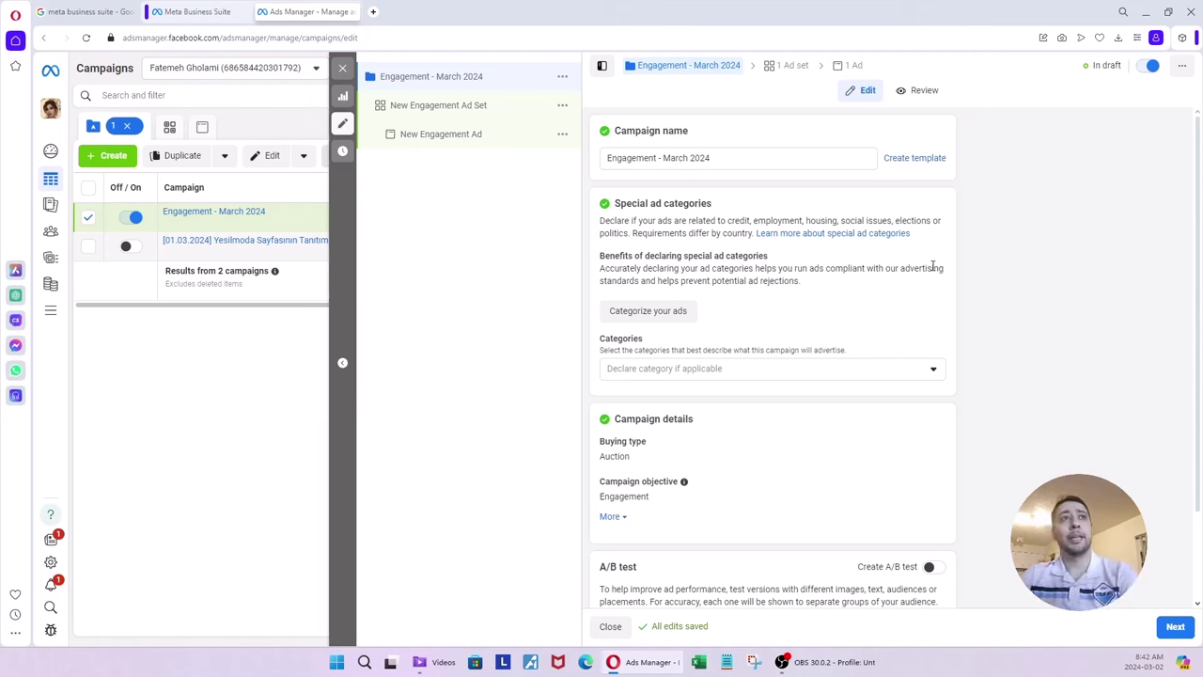
Review the special ad categories that can be declared for the campaign without selecting one
click(739, 367)
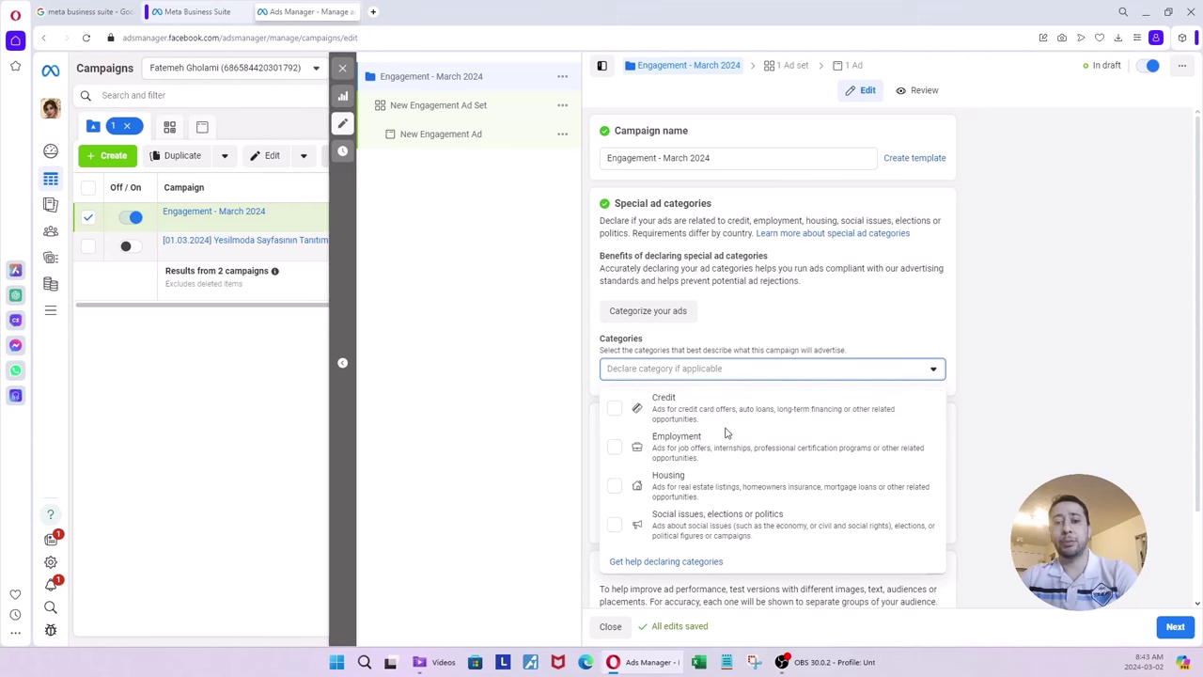
click(974, 363)
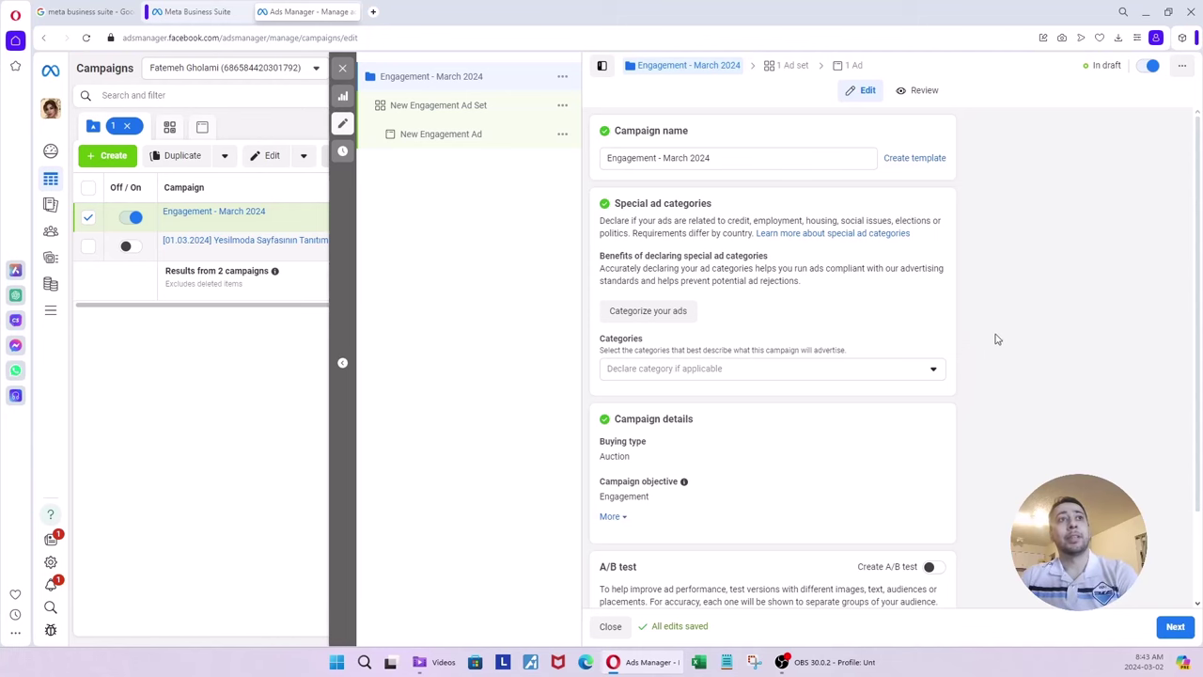
Try the Reservation buying type in the campaign details, and set the buying type back to Auction
scroll(999, 339, down, 1)
scroll(998, 339, down, 1)
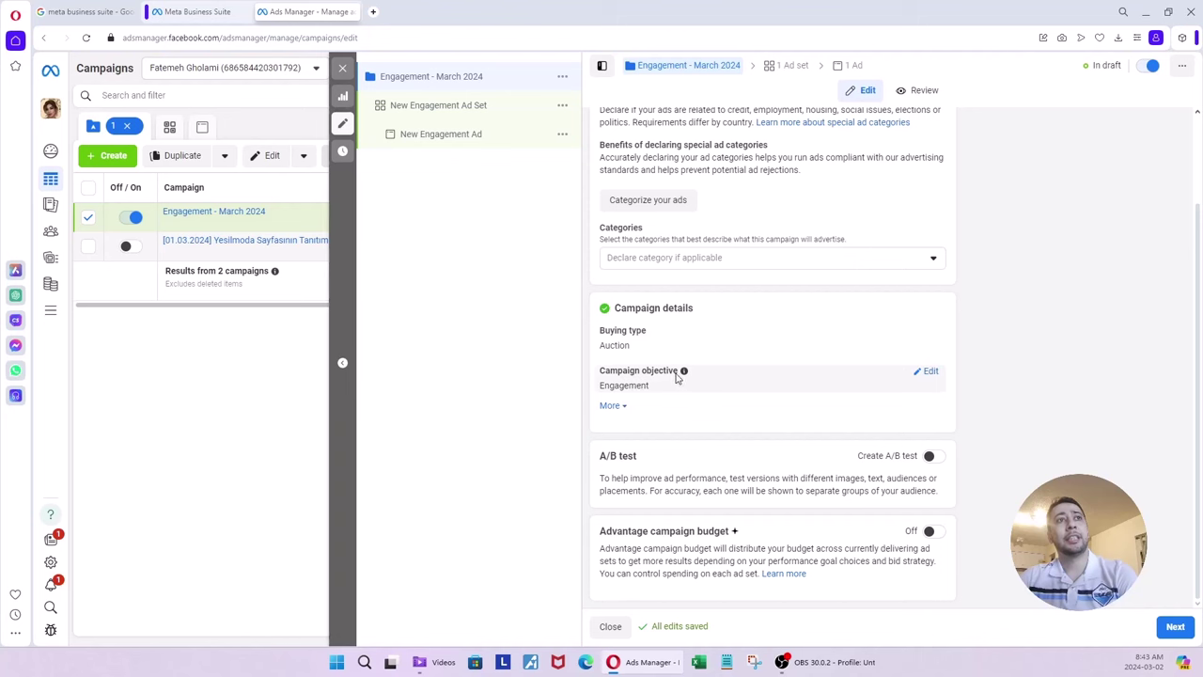
click(925, 333)
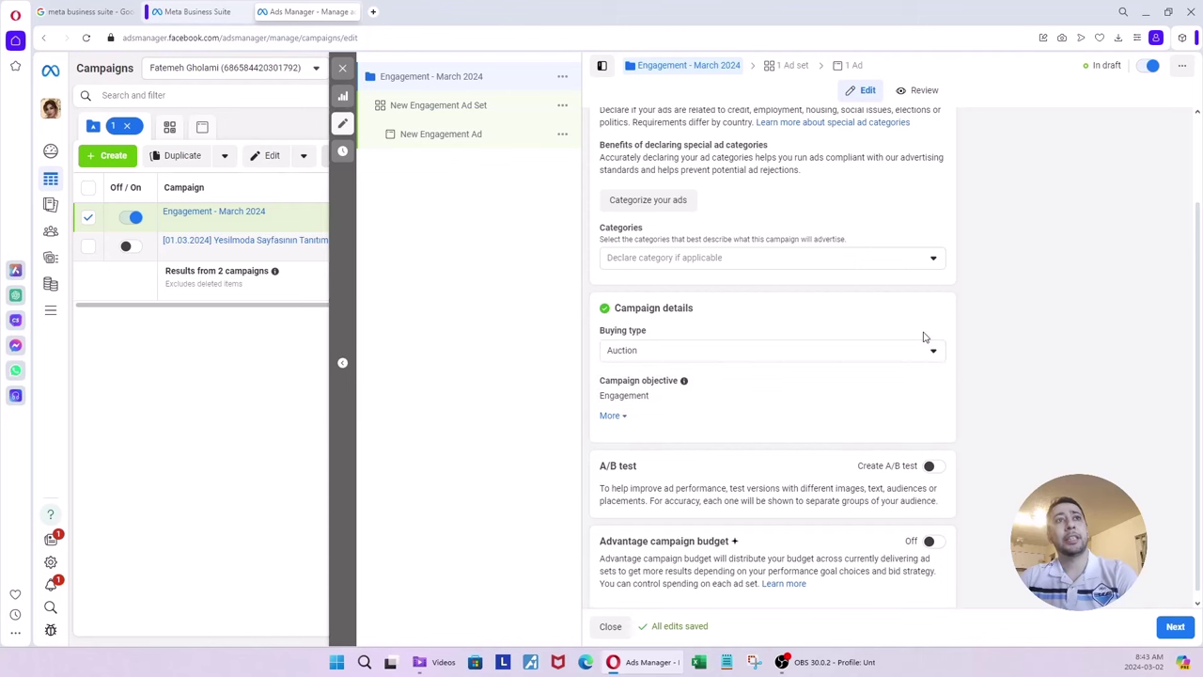
click(908, 351)
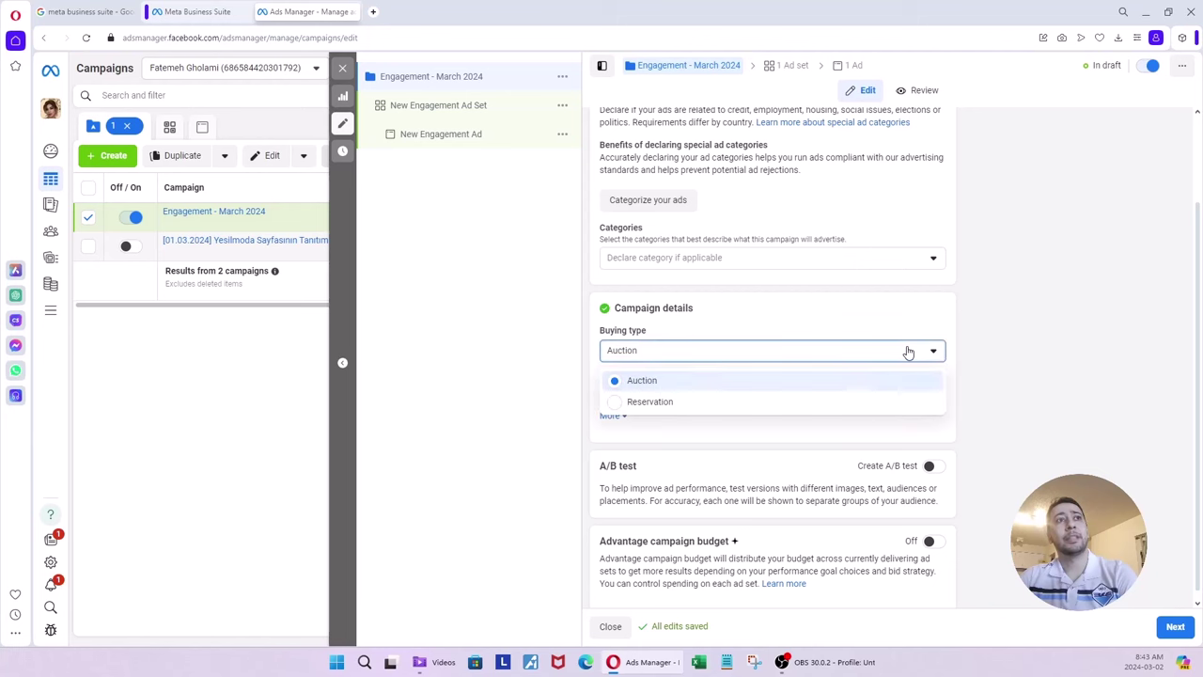
click(860, 407)
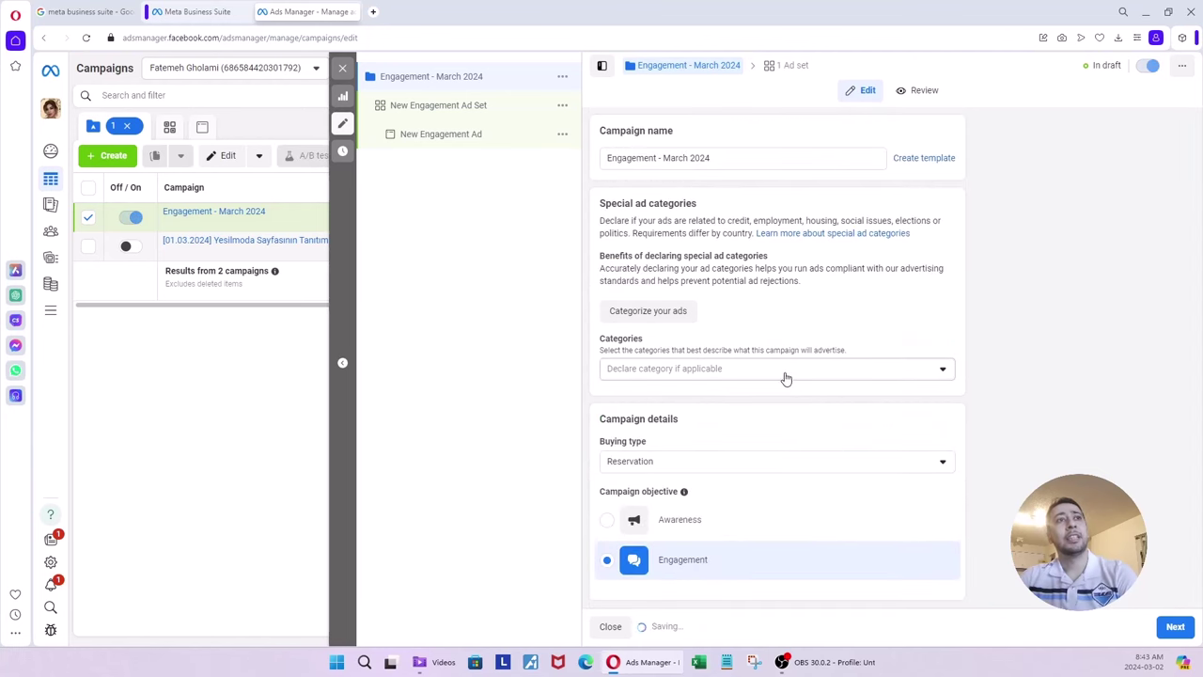
click(740, 468)
click(728, 493)
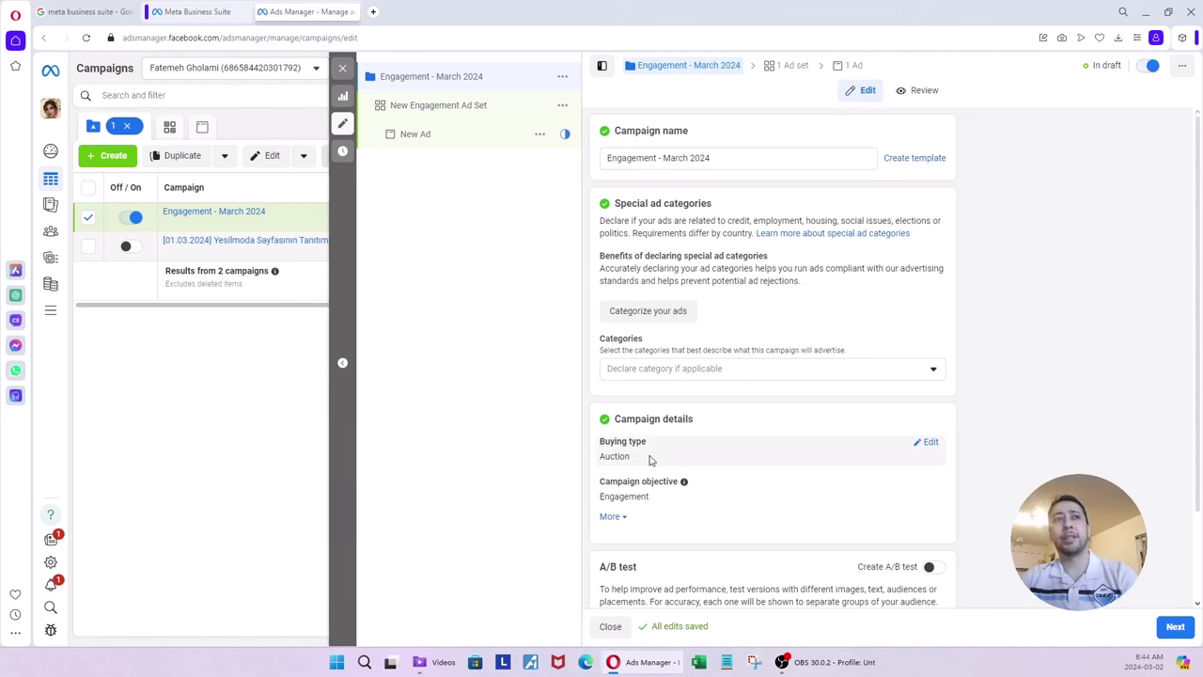
Open the campaign objective for editing and review the available objectives, leaving Engagement selected
scroll(997, 446, down, 1)
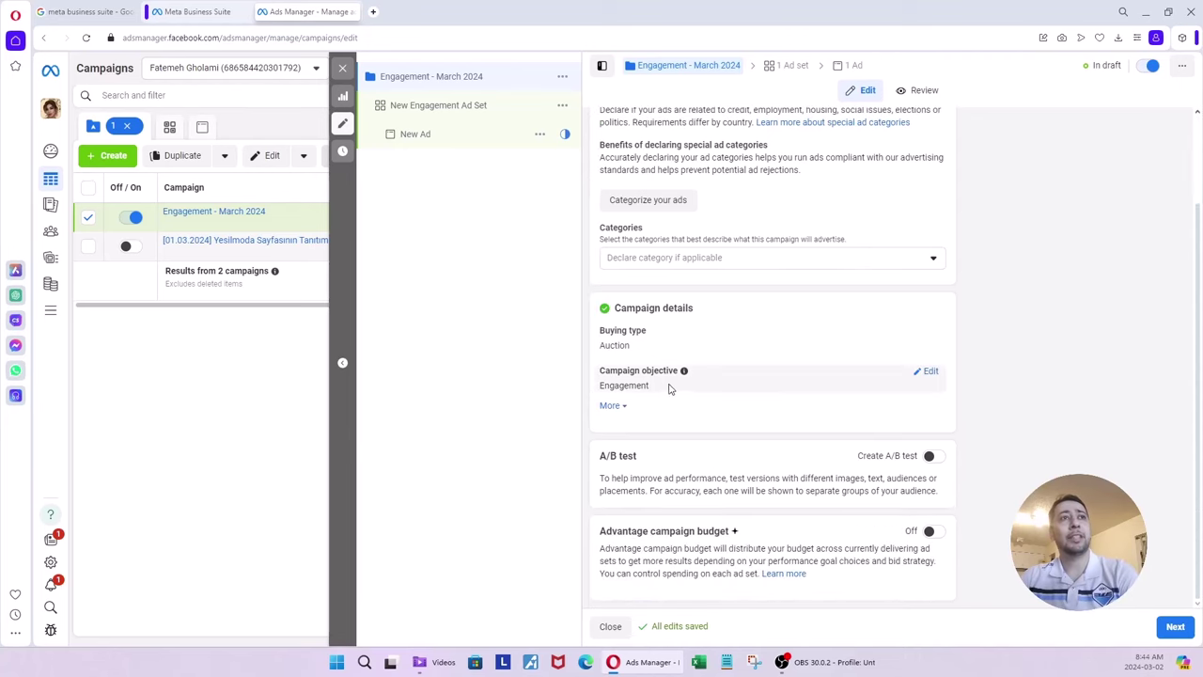
click(927, 374)
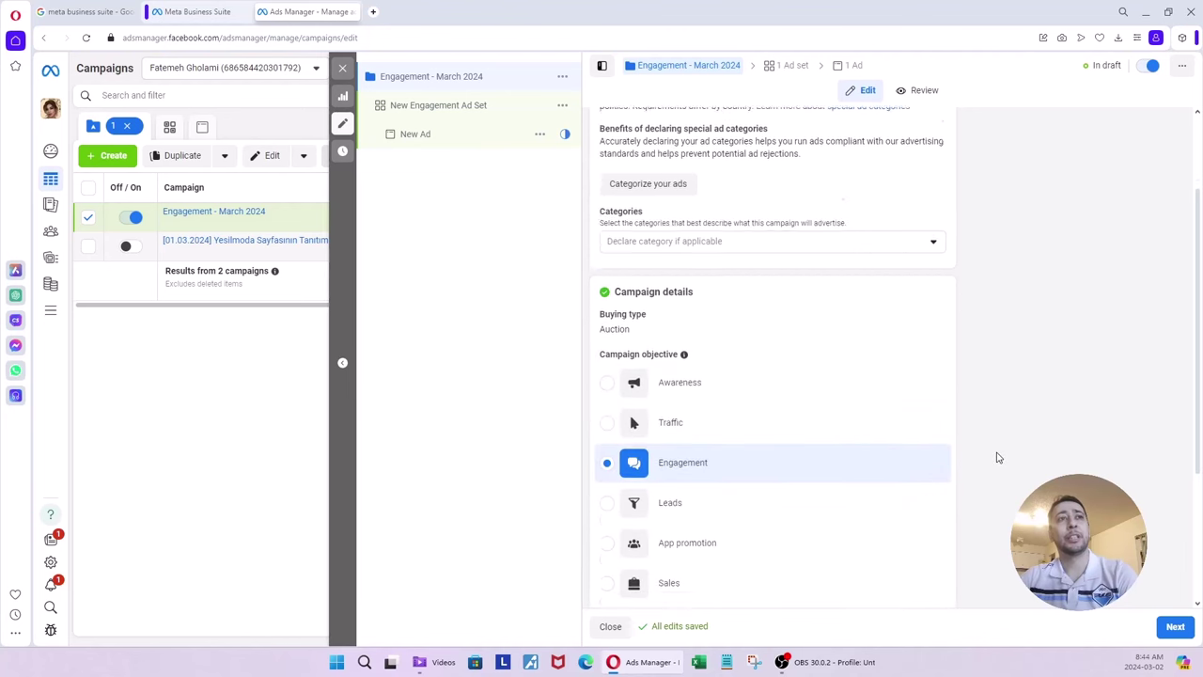
scroll(997, 456, down, 2)
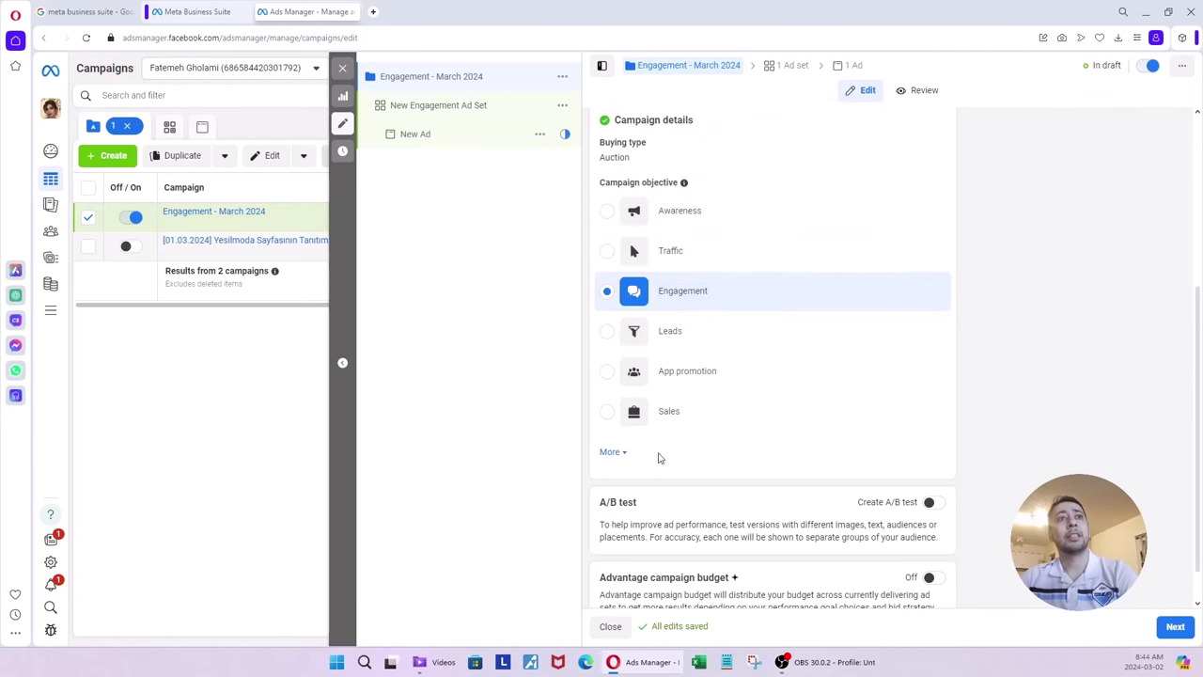
Turn on Advantage campaign budget and set the daily campaign budget to TL37.50
scroll(1022, 381, down, 1)
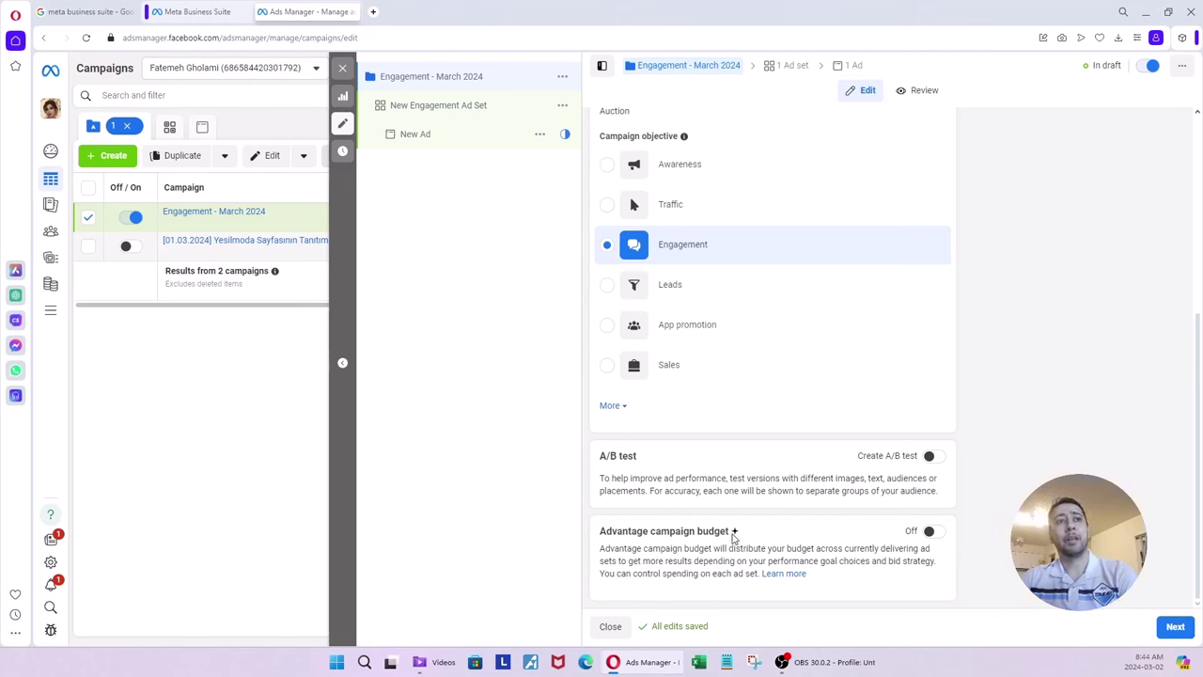
mouse_move(735, 533)
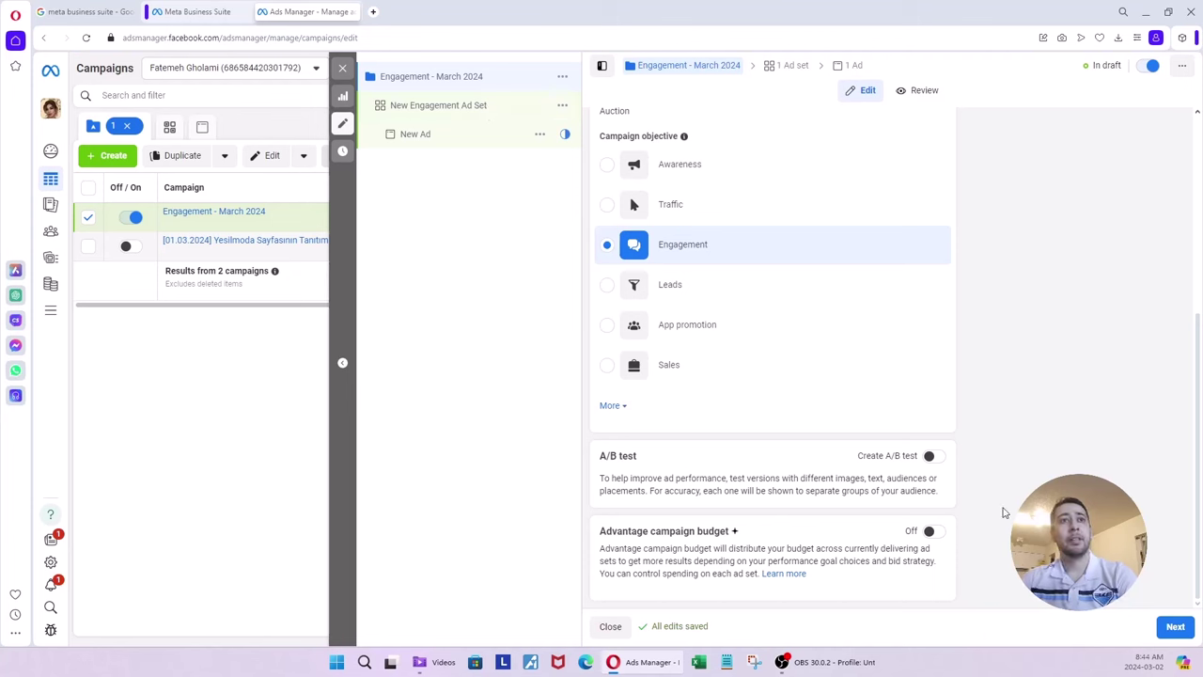
click(930, 532)
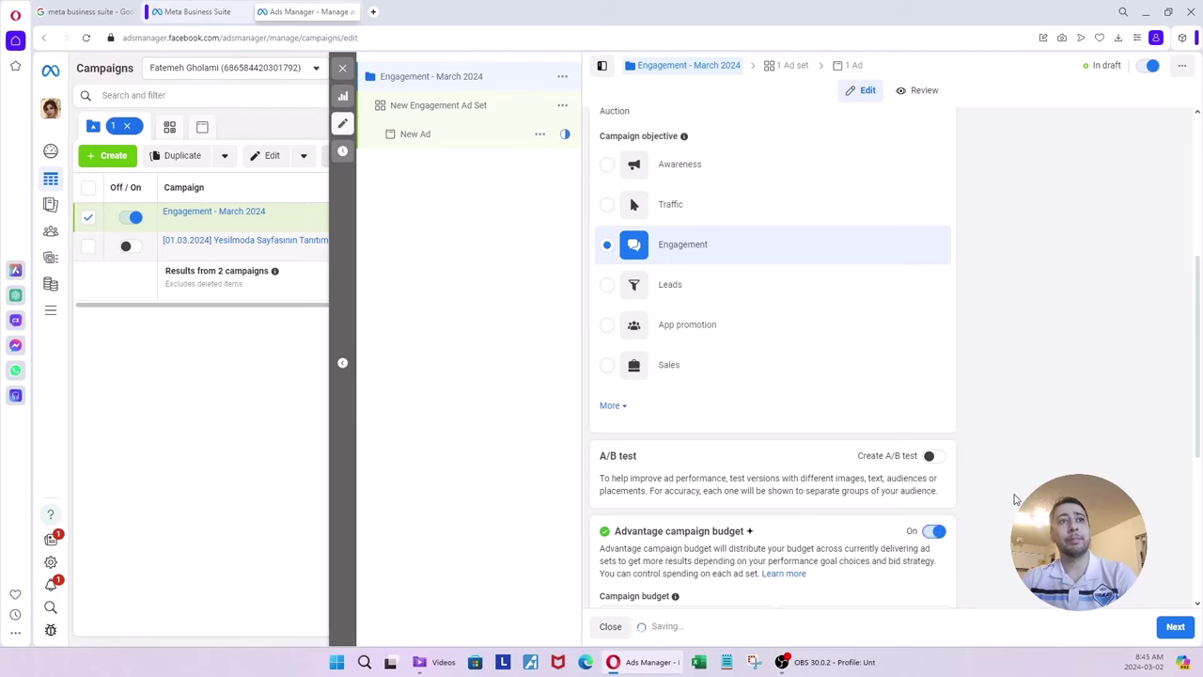
scroll(1014, 500, down, 3)
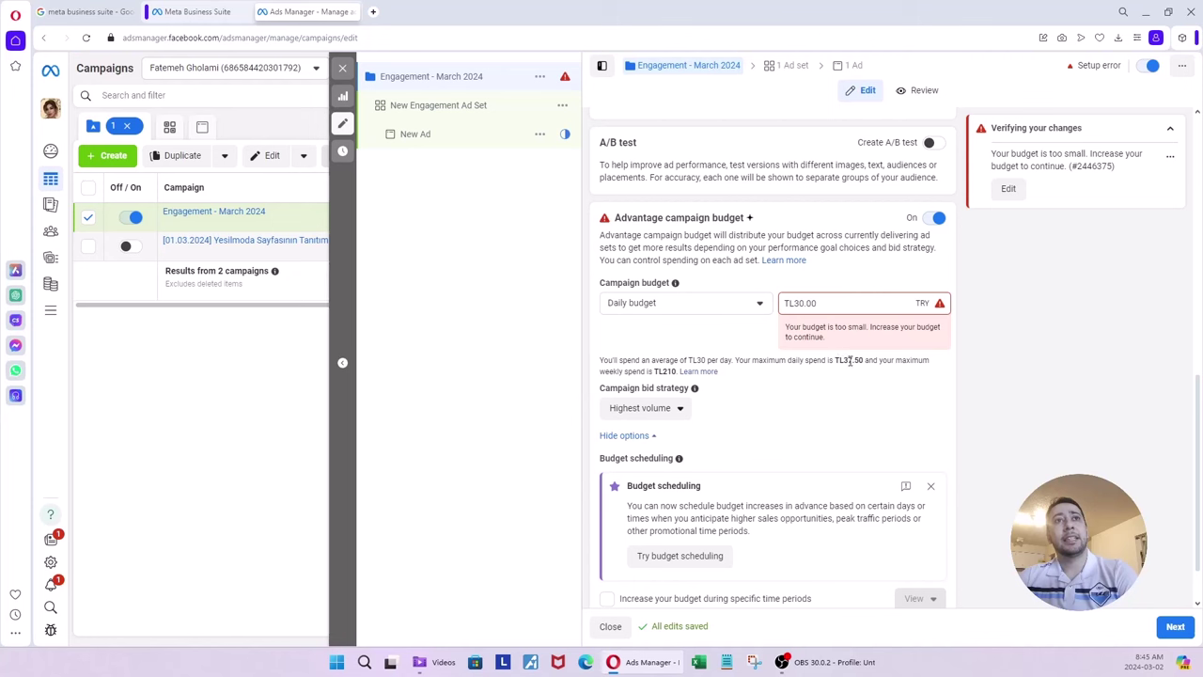
click(820, 303)
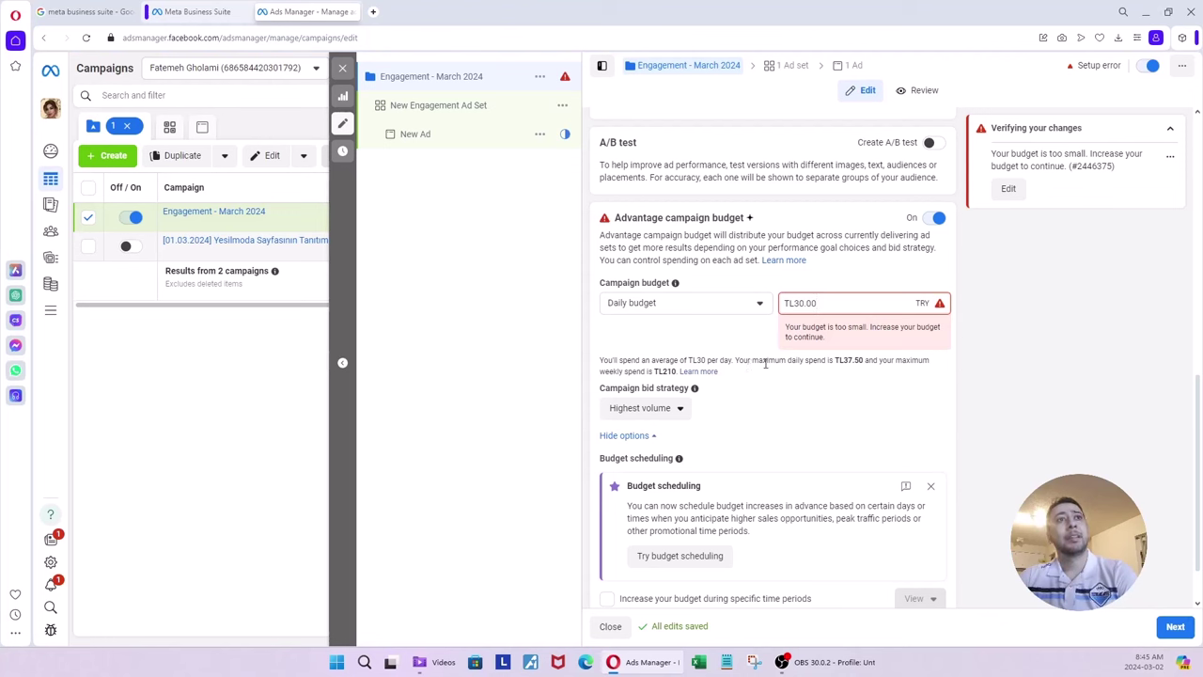
triple_click(832, 305)
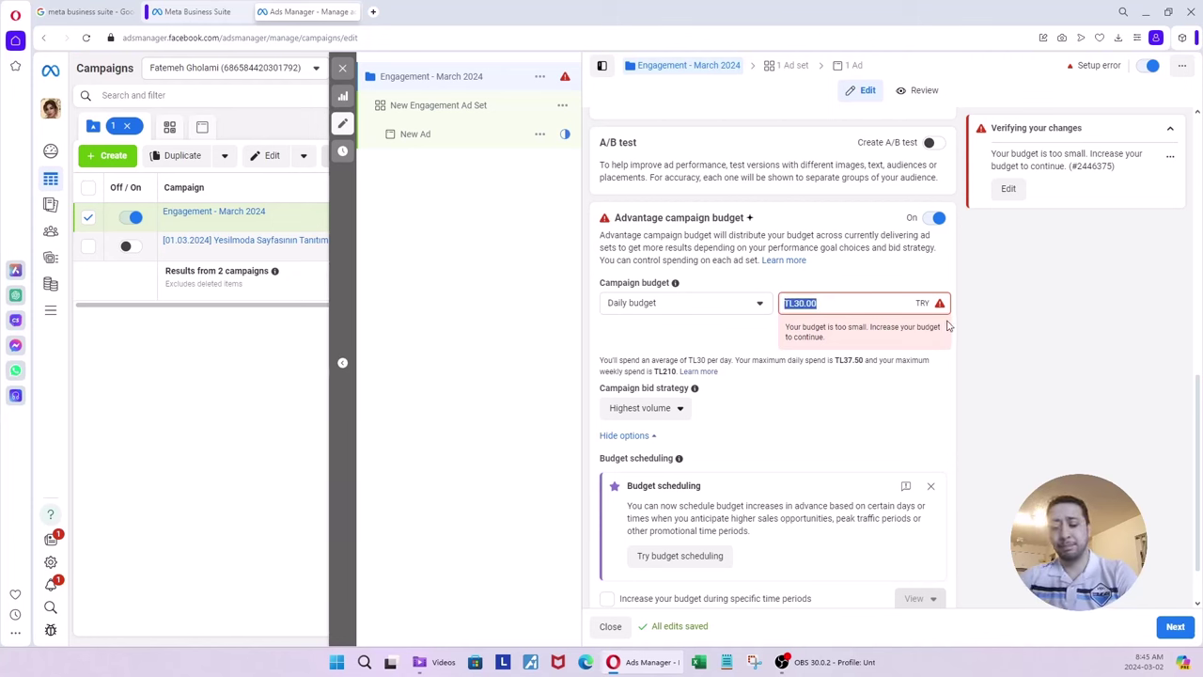
text(37.5)
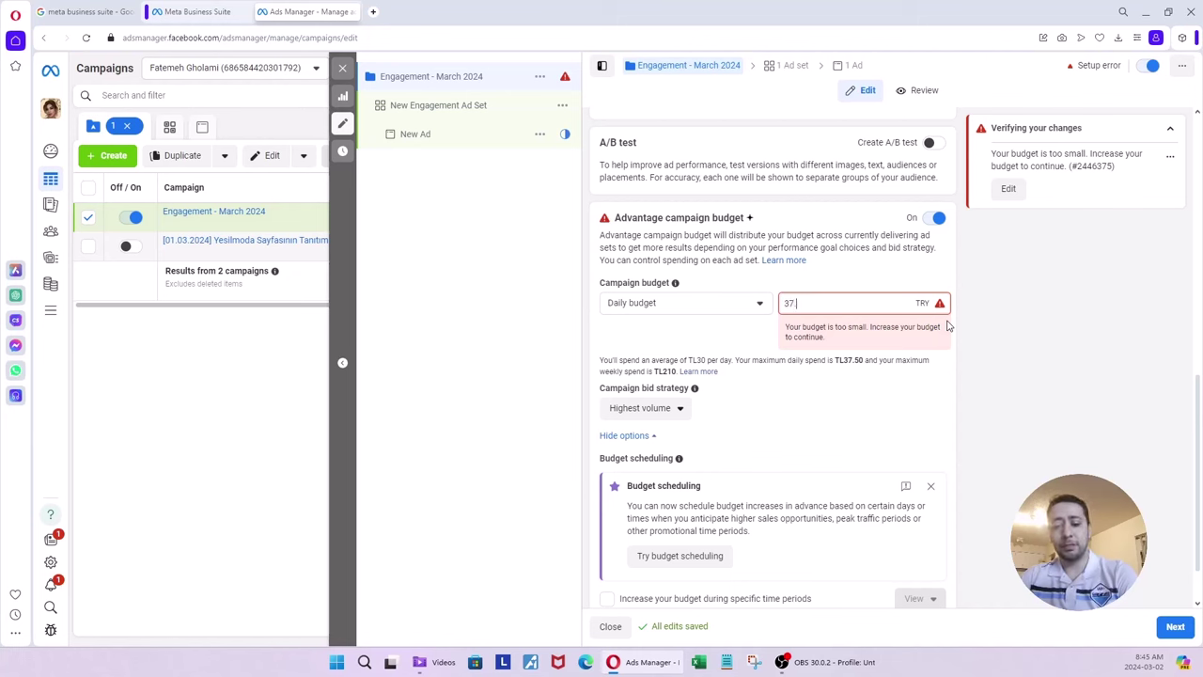
click(1139, 385)
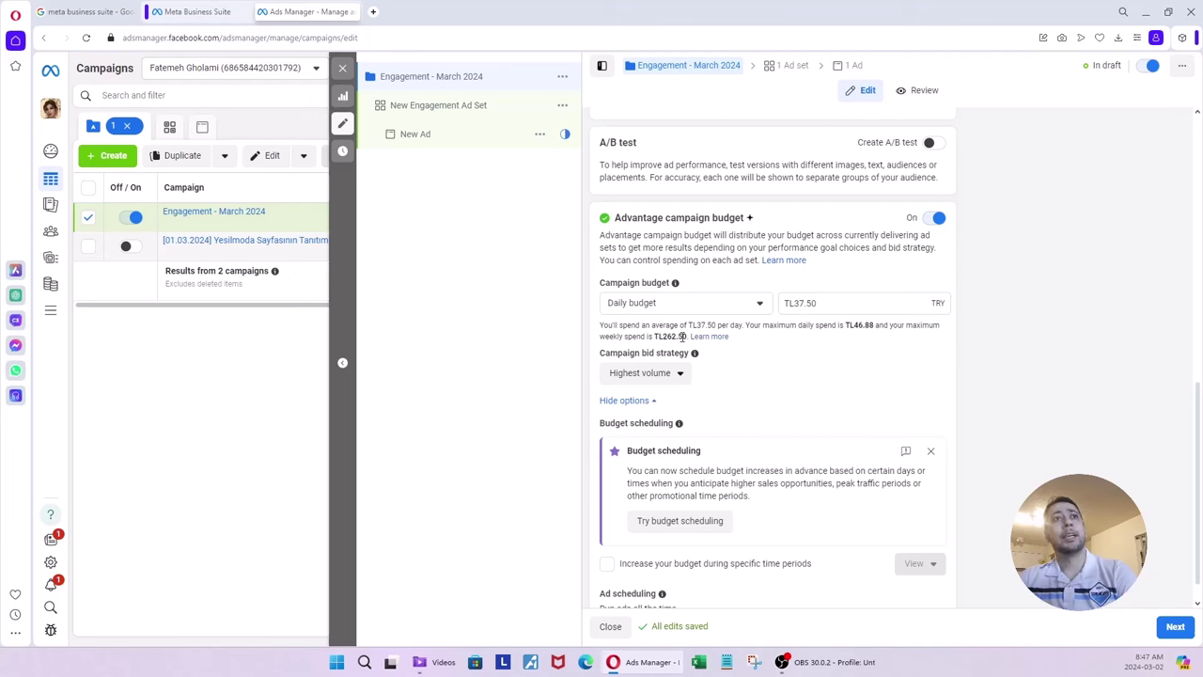
Examine the maximum daily and weekly spend estimated for the campaign's daily budget
drag(688, 336, 671, 337)
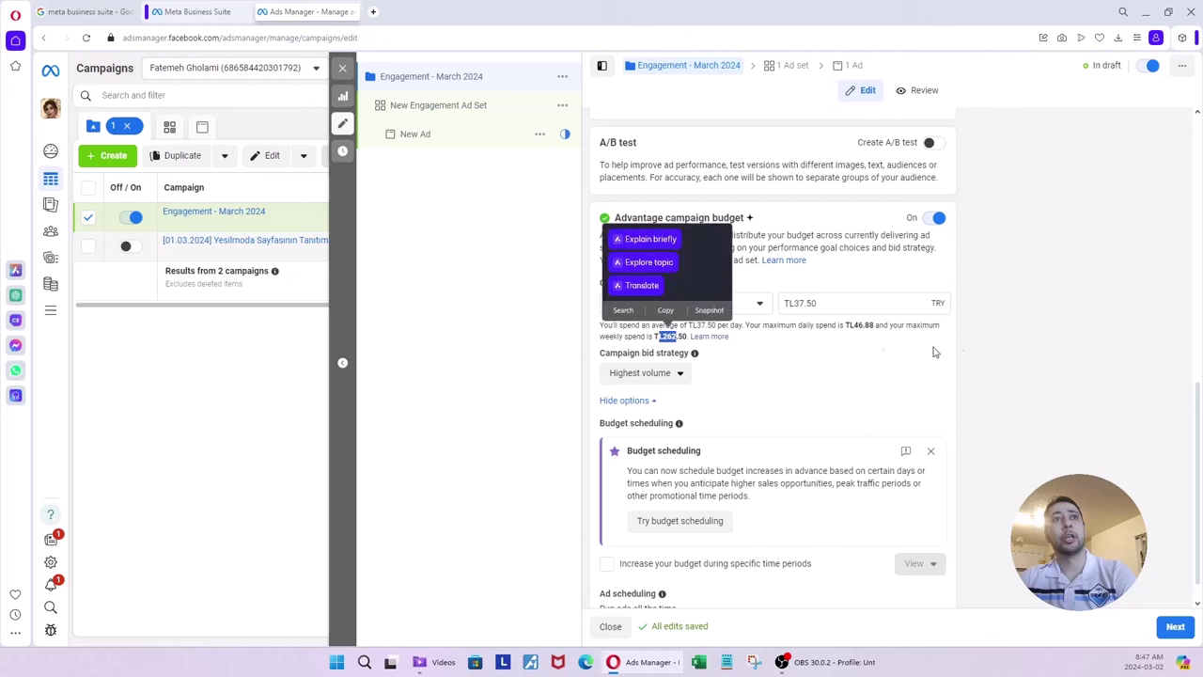
click(985, 352)
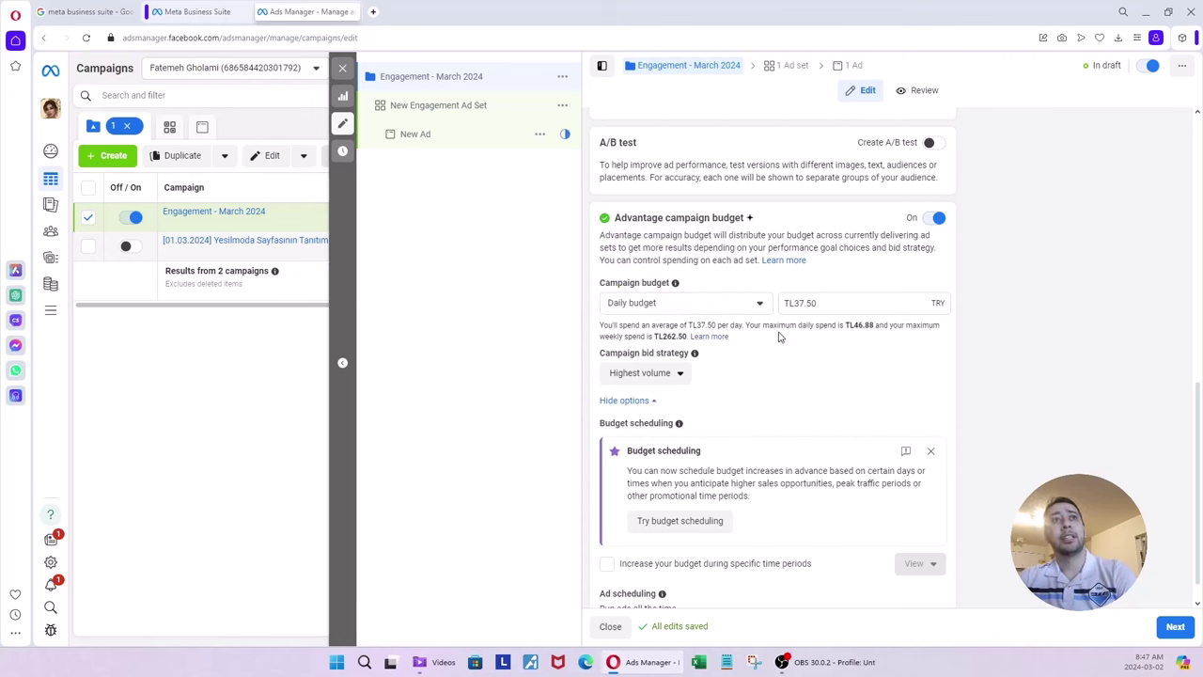
drag(857, 325, 876, 326)
click(1009, 347)
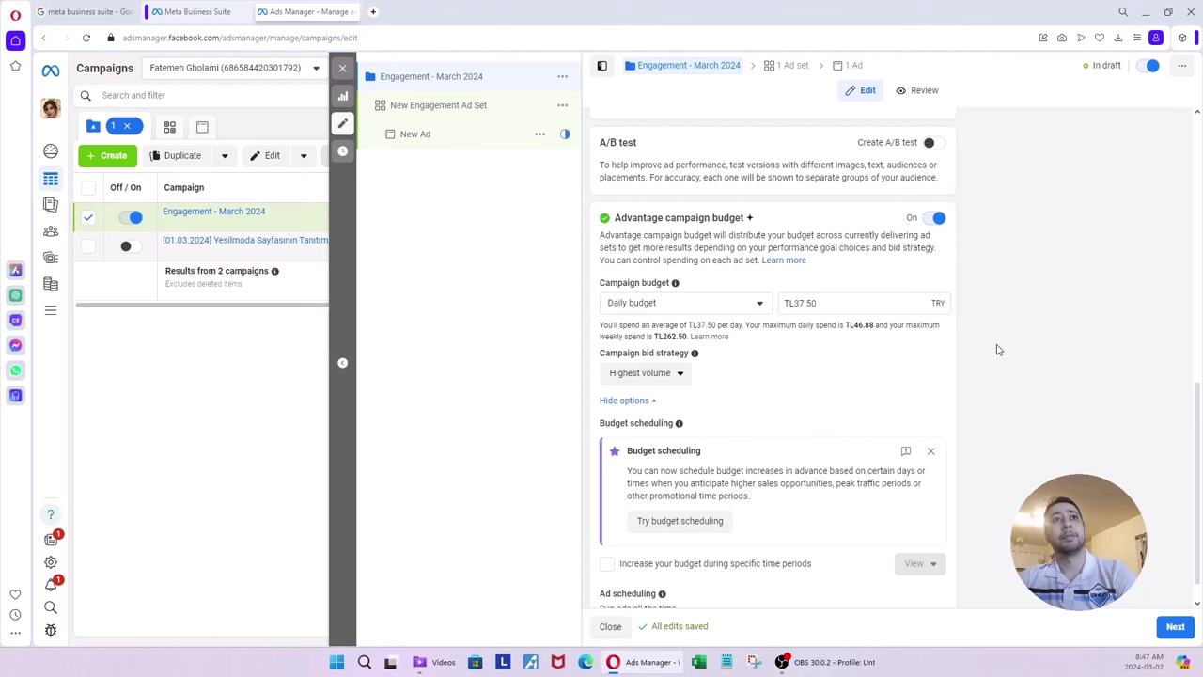
click(833, 303)
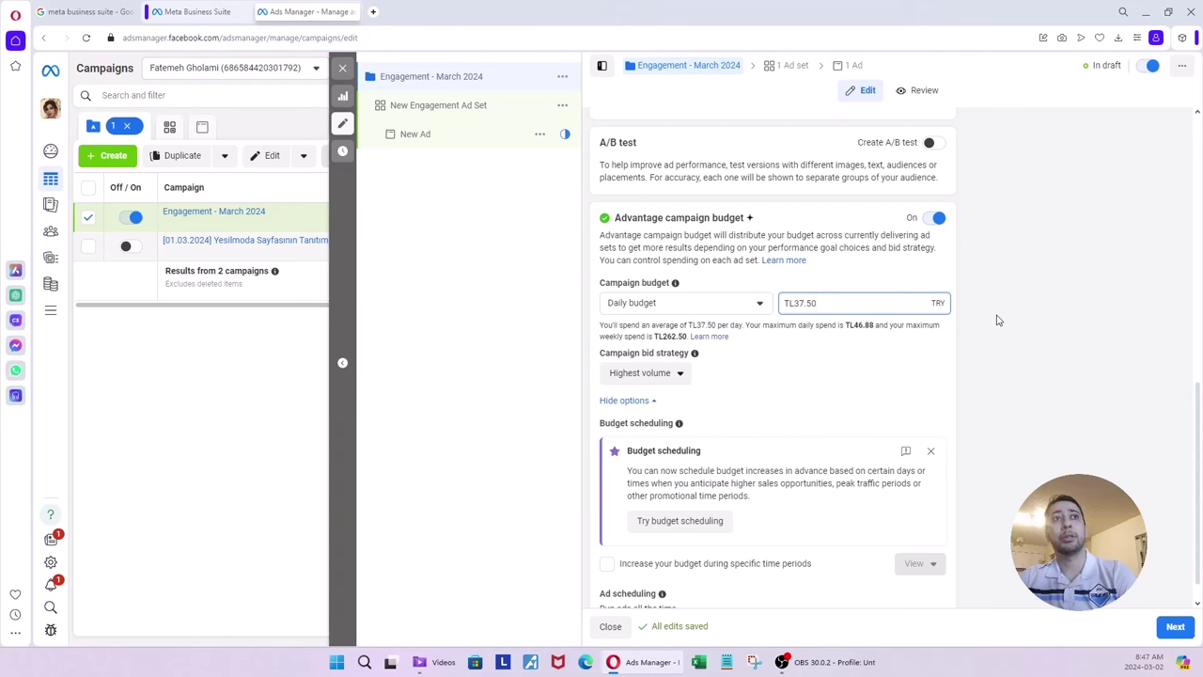
double_click(669, 335)
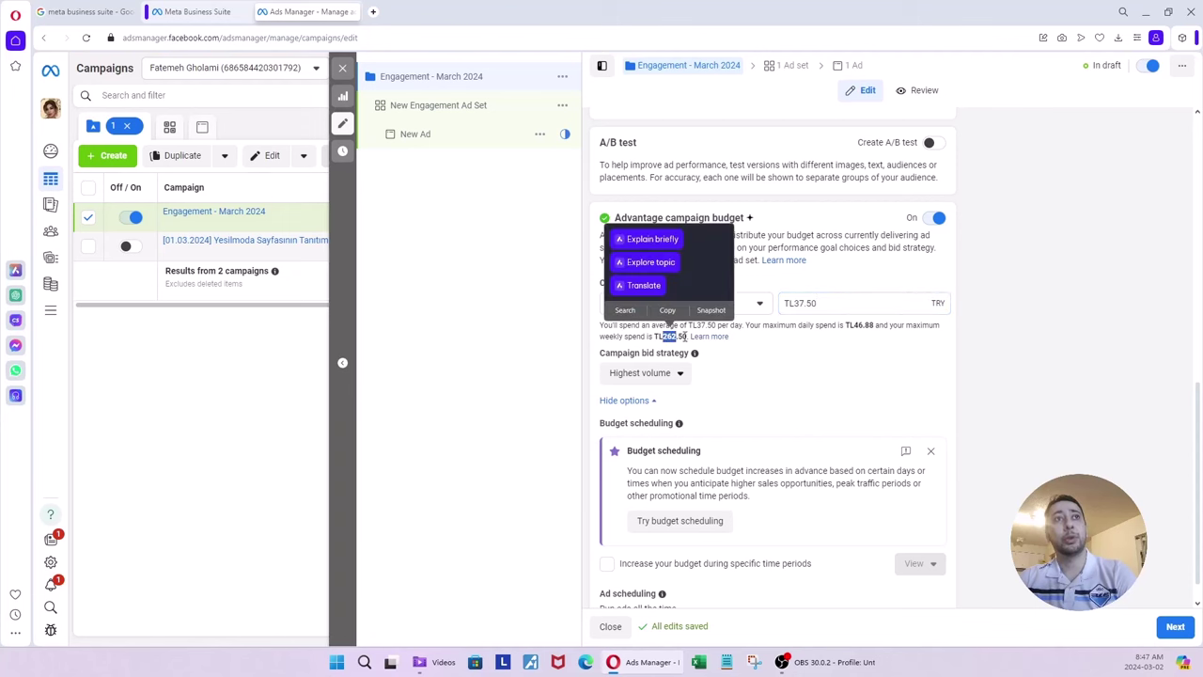
click(976, 355)
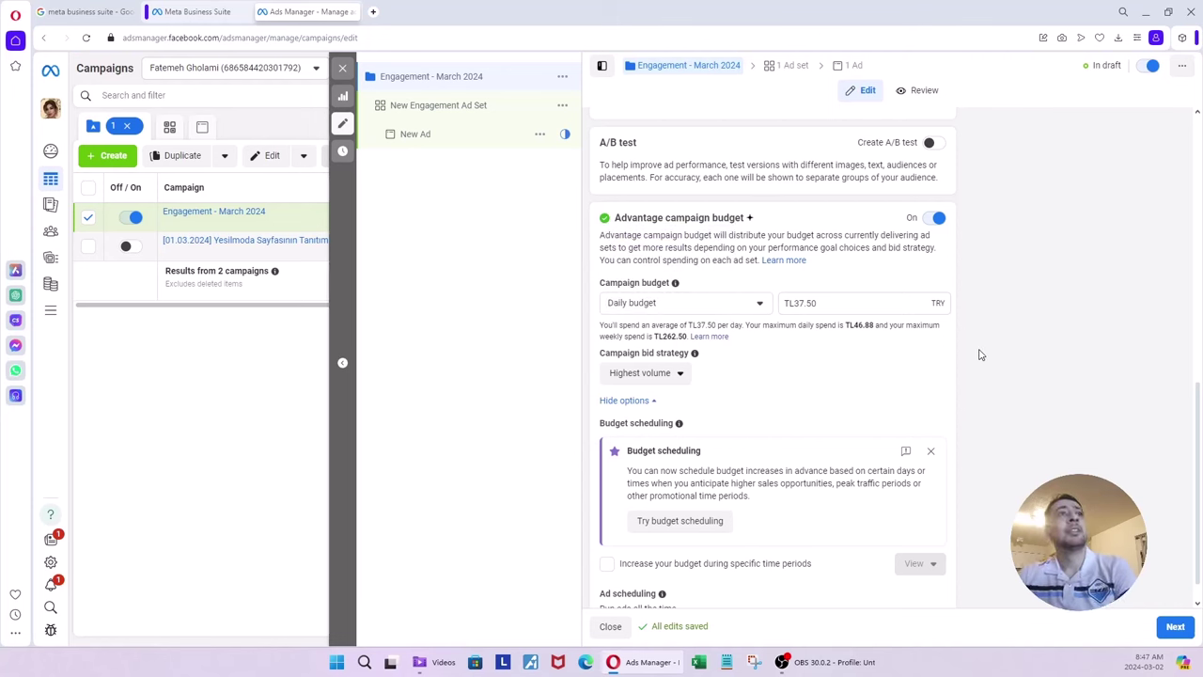
Review the campaign bid strategy options Highest volume, Cost per result goal and Bid cap, and close the list without changing the strategy
click(682, 373)
mouse_move(823, 508)
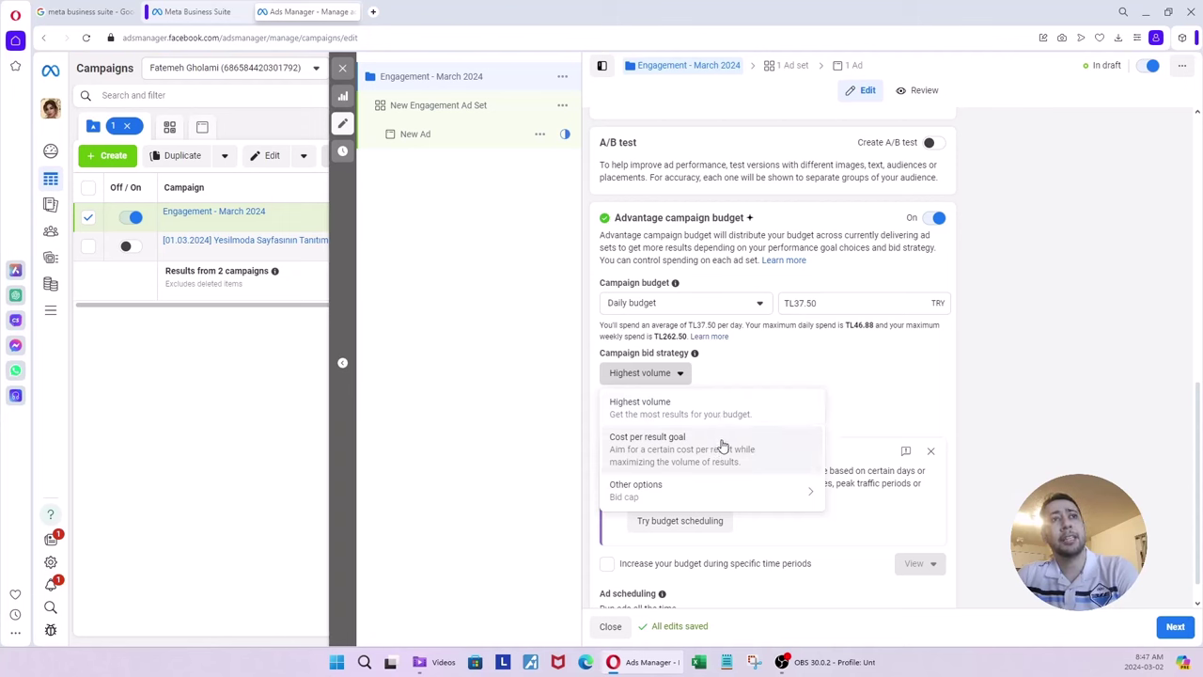
mouse_move(748, 489)
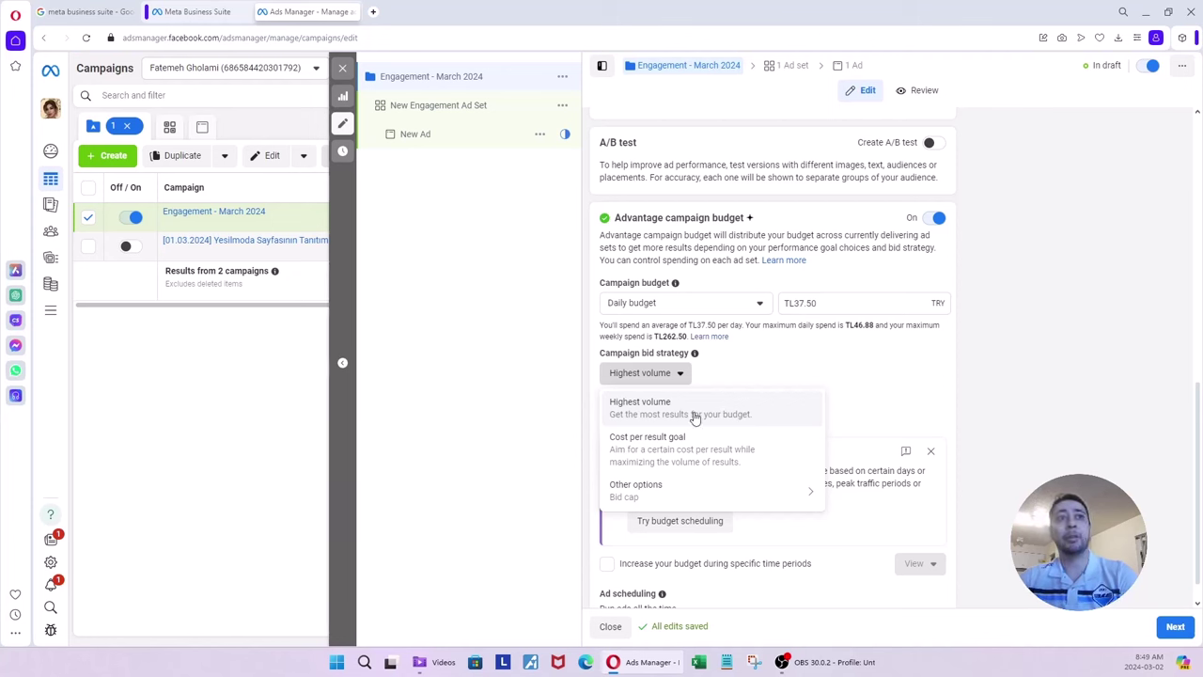
mouse_move(776, 487)
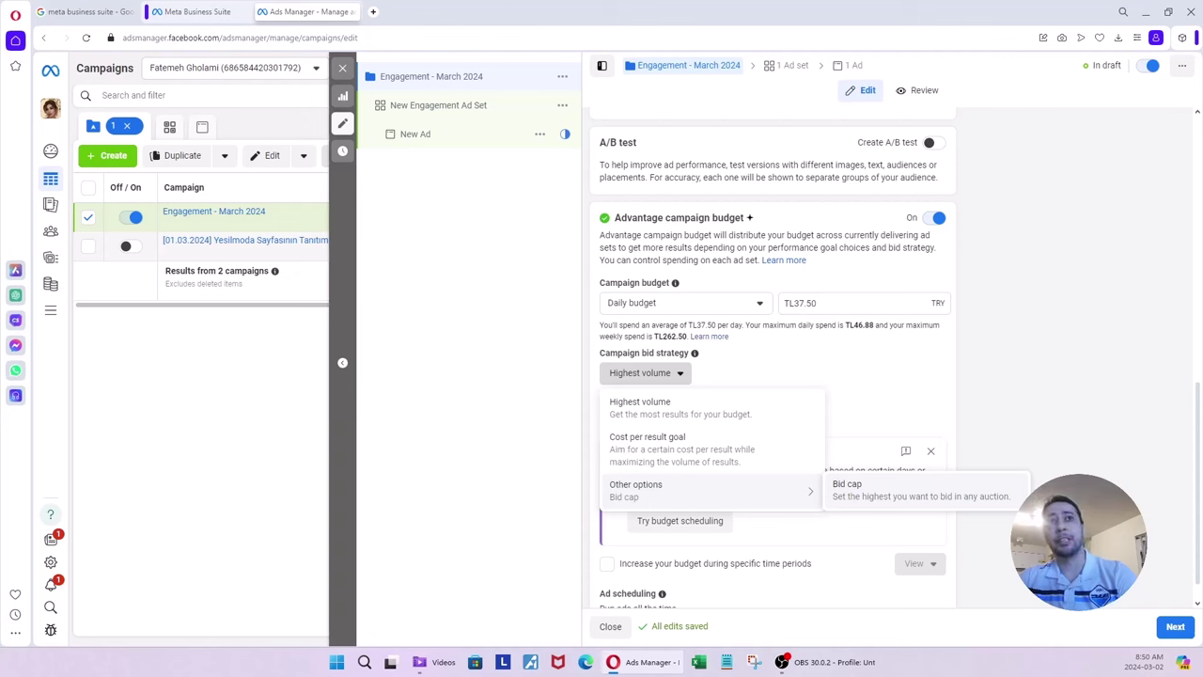
key(Escape)
key(Escape)
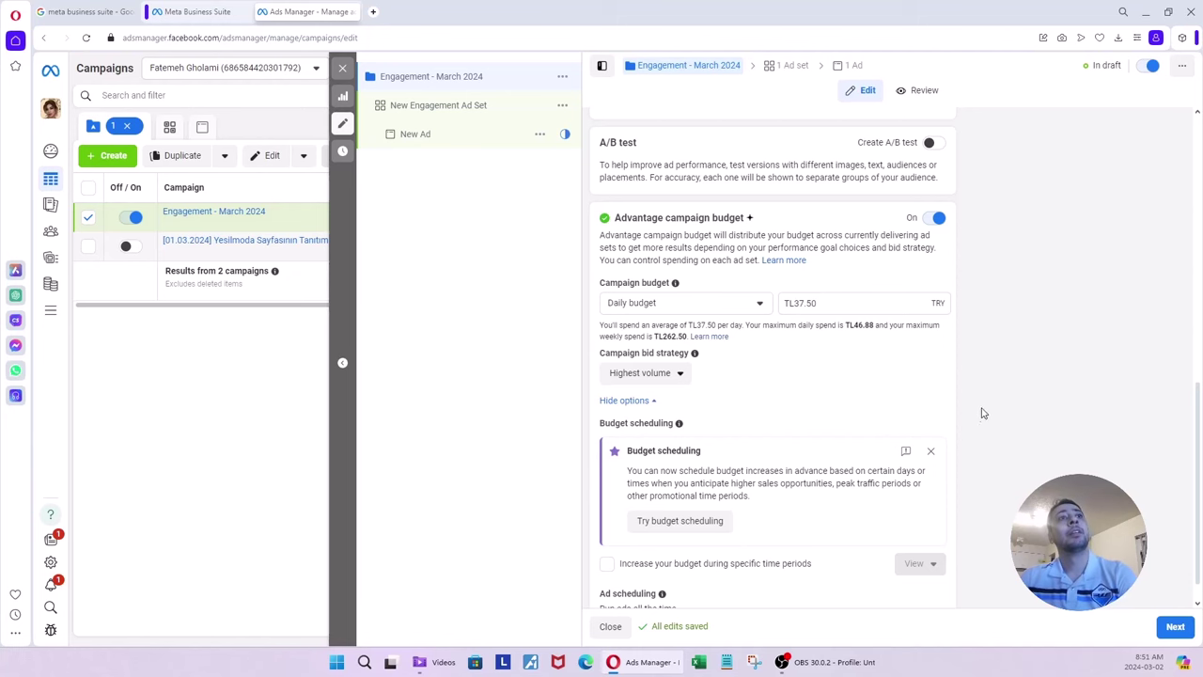
Switch the campaign budget type to Lifetime budget to inspect its amount, and return it to Daily budget
scroll(981, 411, down, 1)
click(727, 271)
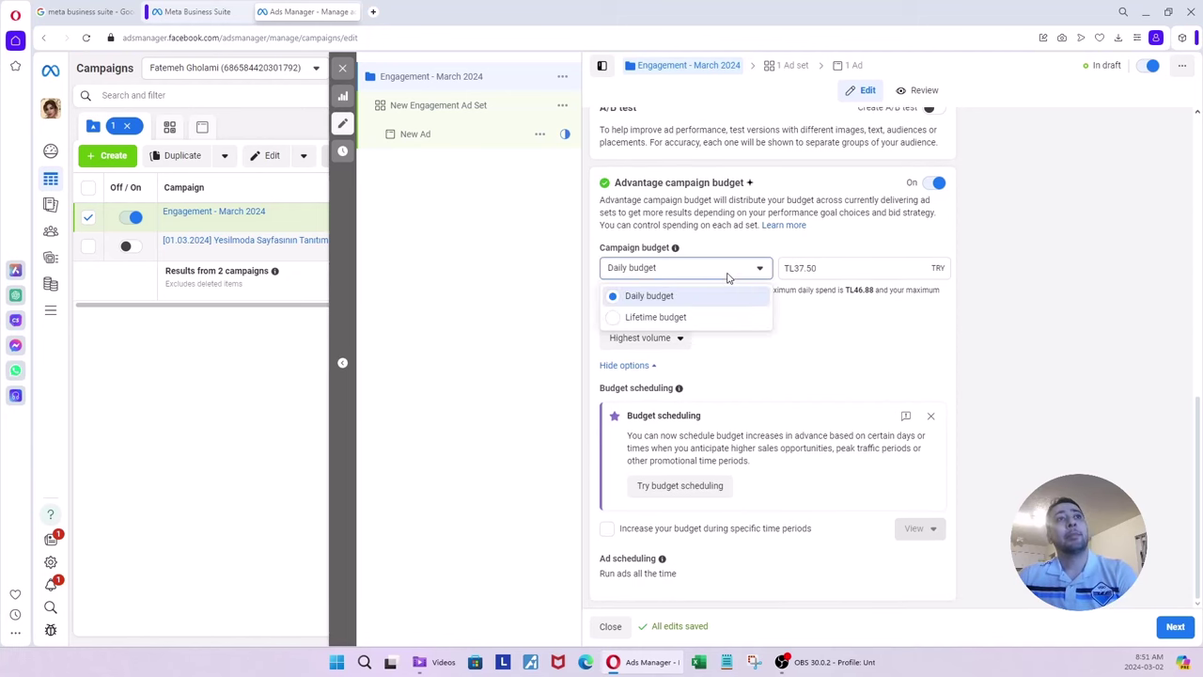
click(689, 318)
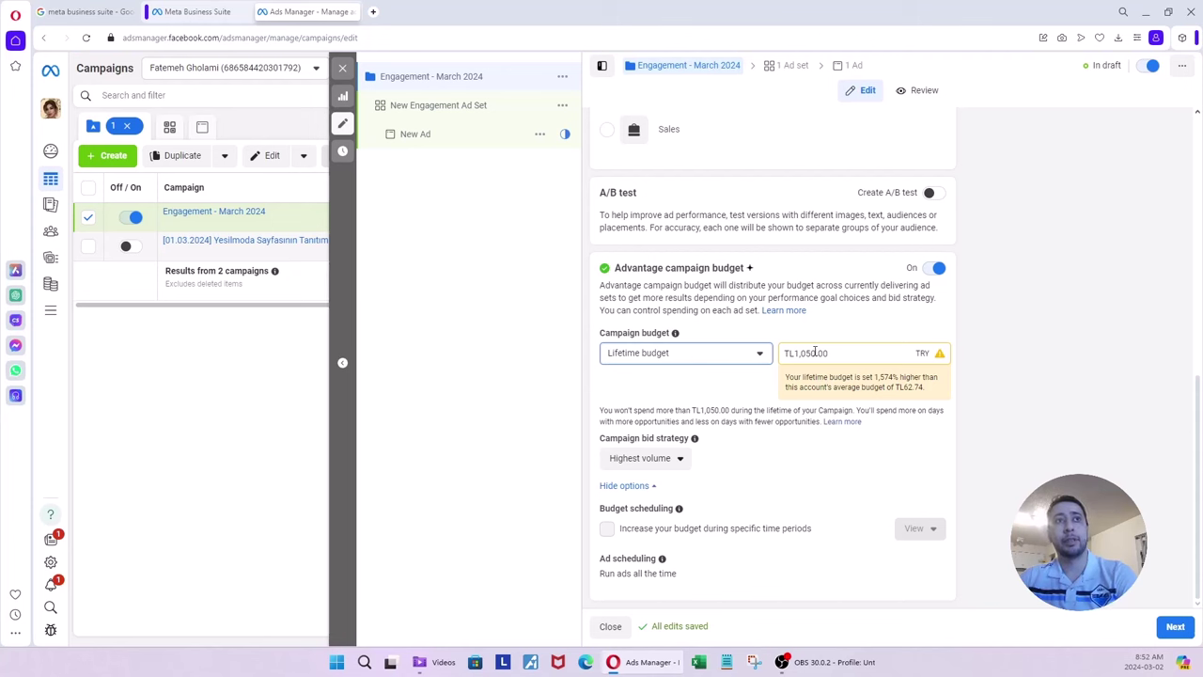
click(713, 353)
click(675, 381)
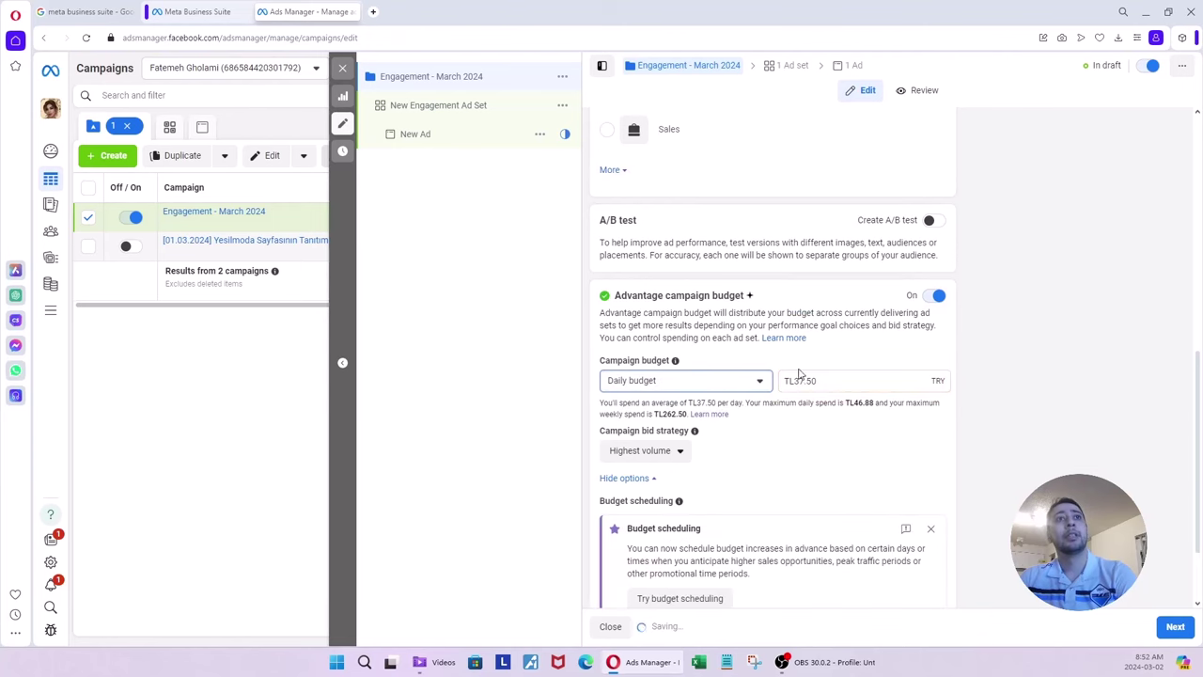
Try budget scheduling, review the settings of the added high demand period, and remove that period
scroll(1037, 352, down, 1)
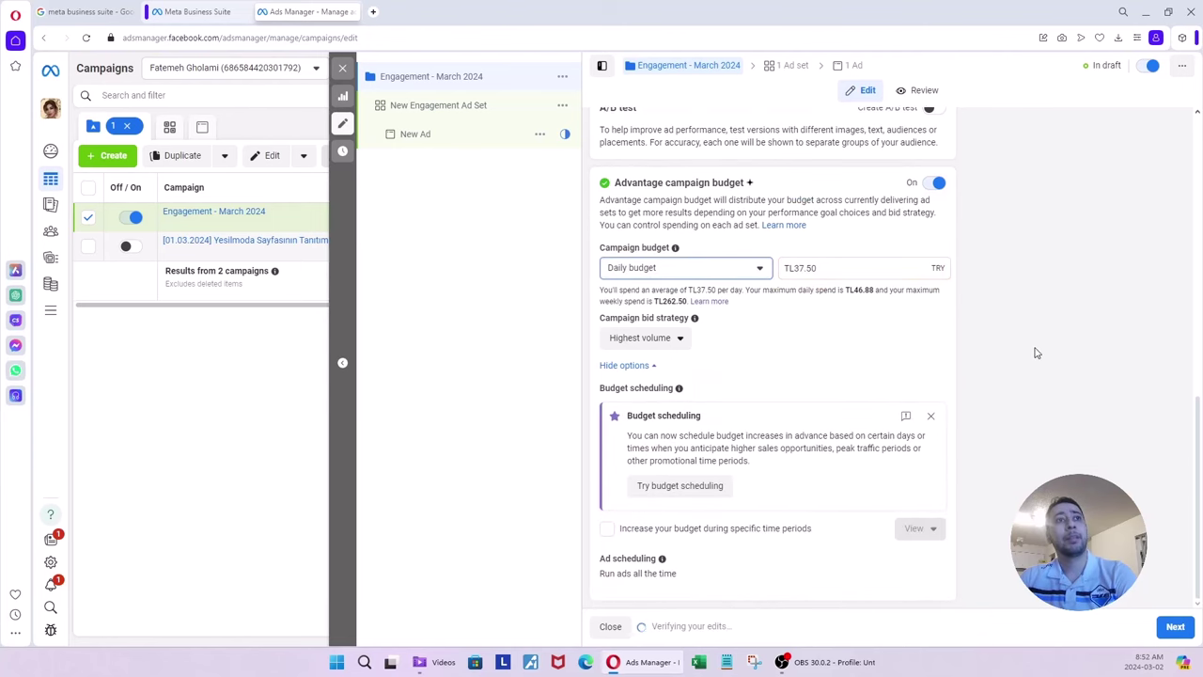
click(697, 488)
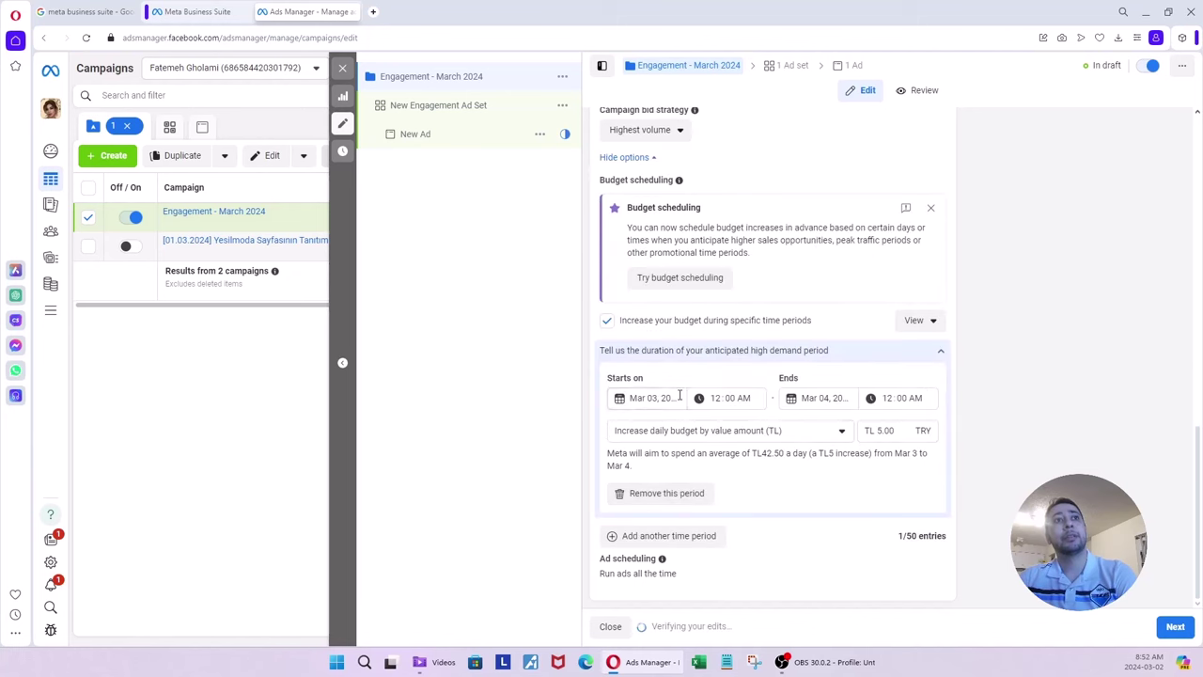
scroll(674, 379, up, 1)
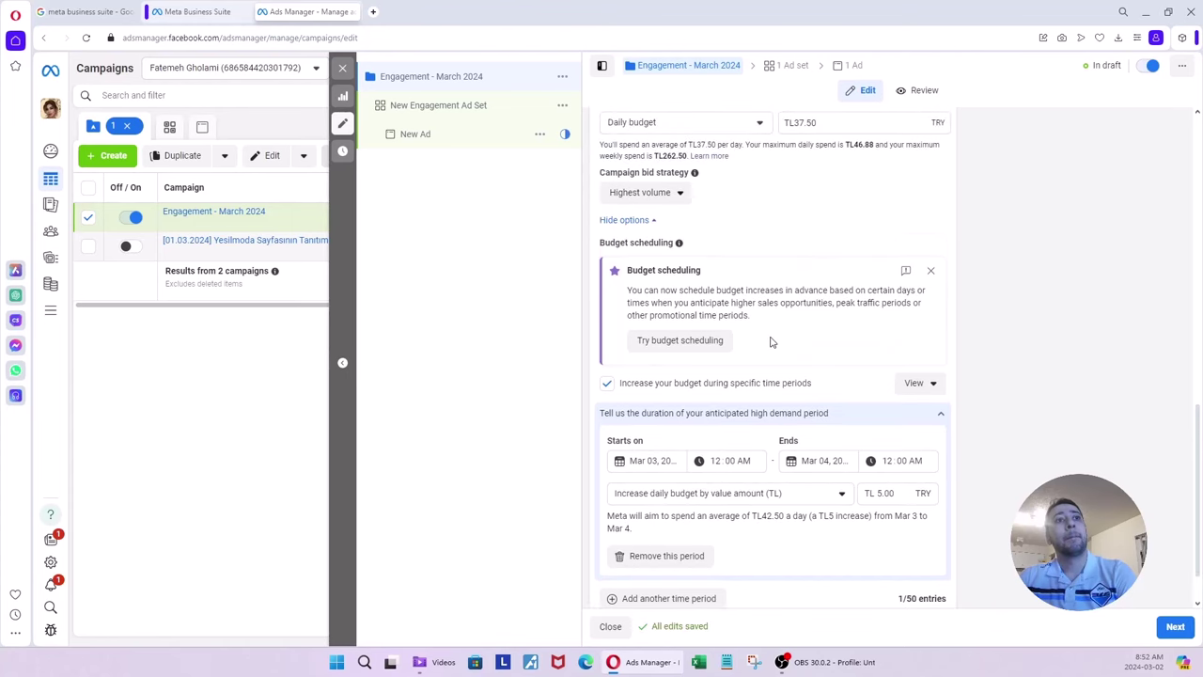
scroll(793, 332, down, 1)
scroll(793, 333, up, 3)
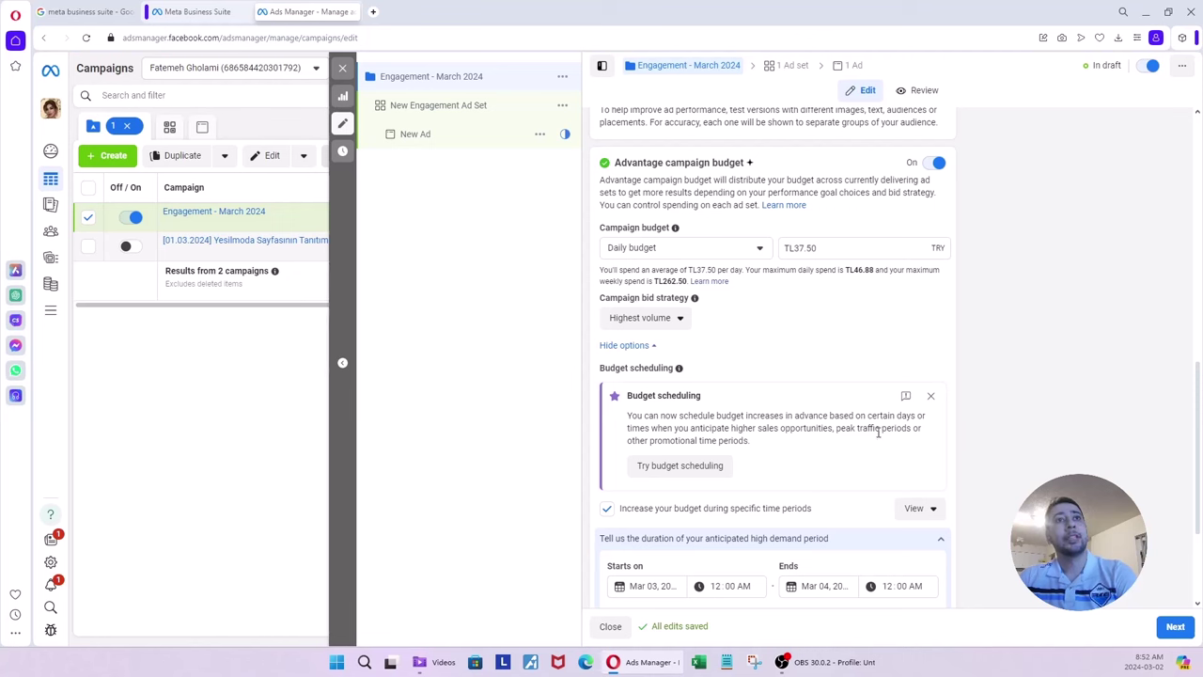
scroll(979, 410, down, 1)
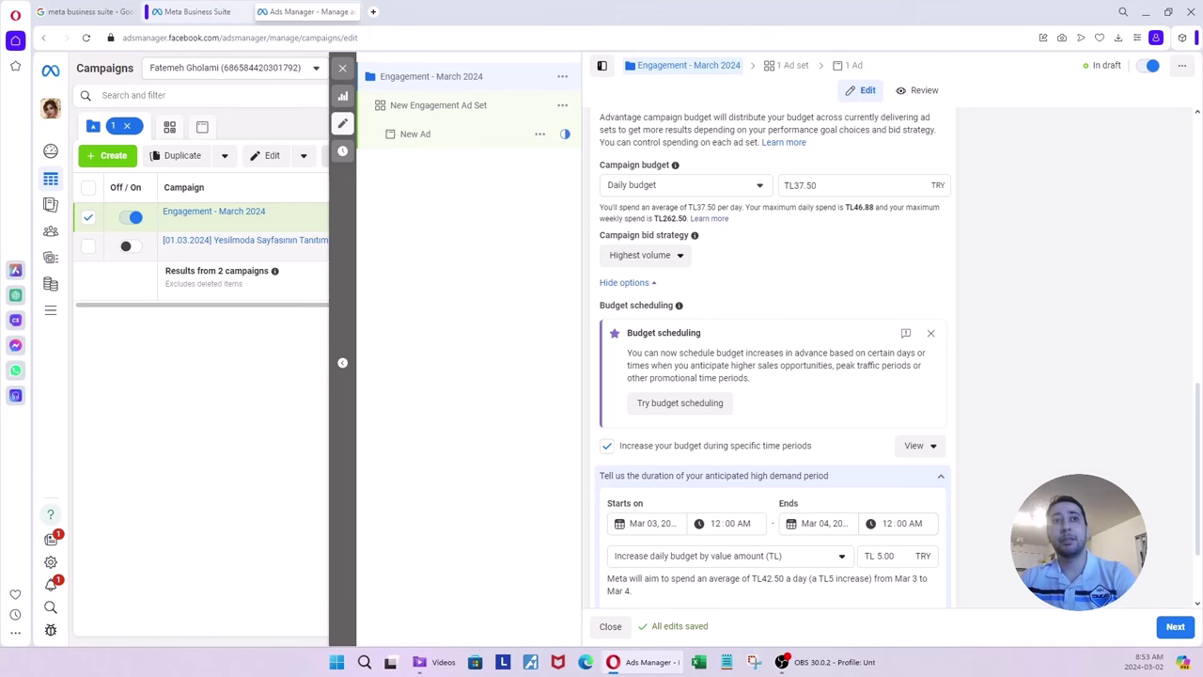
scroll(771, 358, down, 1)
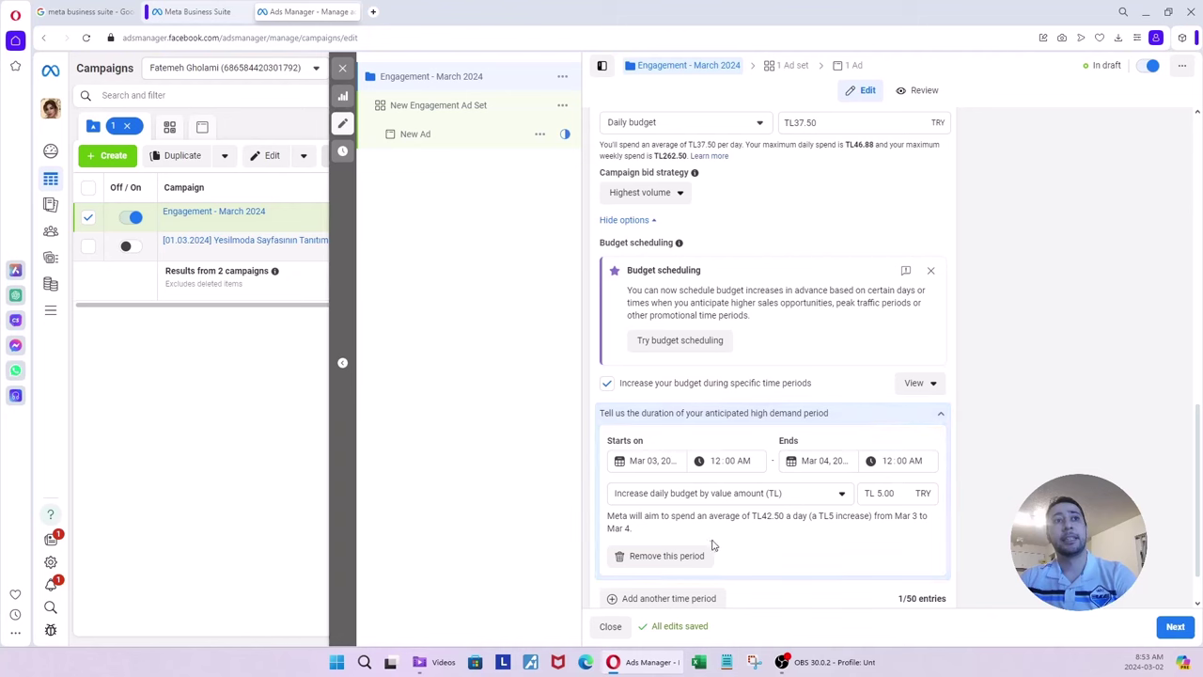
click(687, 558)
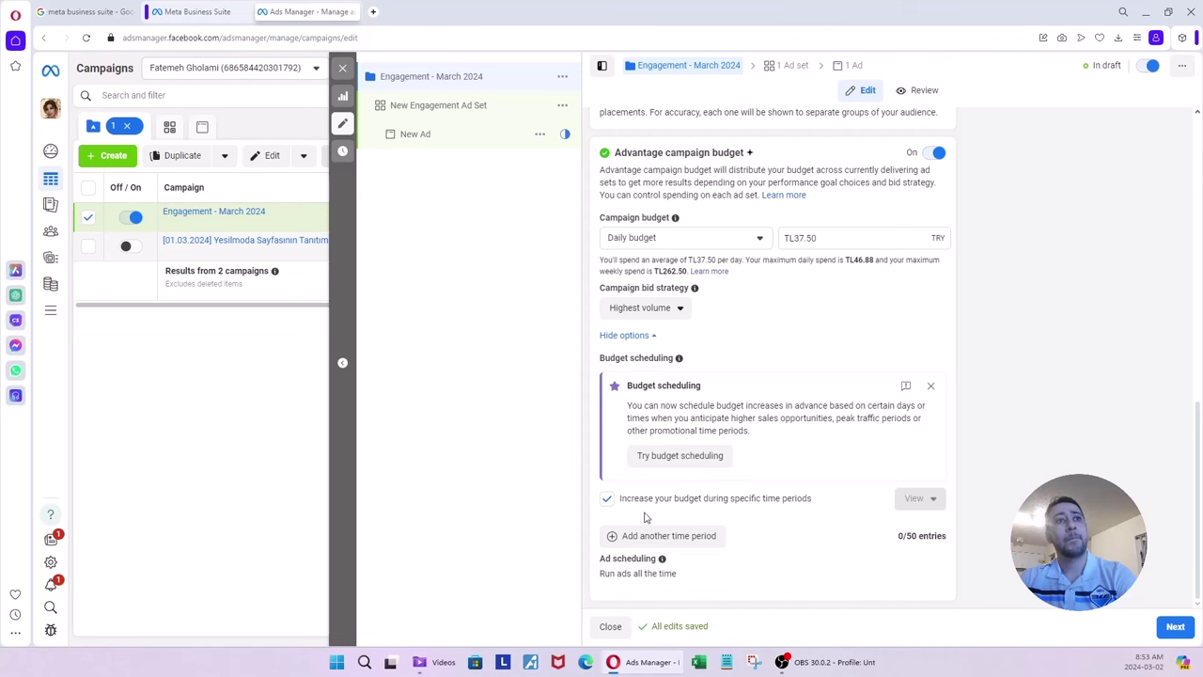
scroll(771, 357, up, 10)
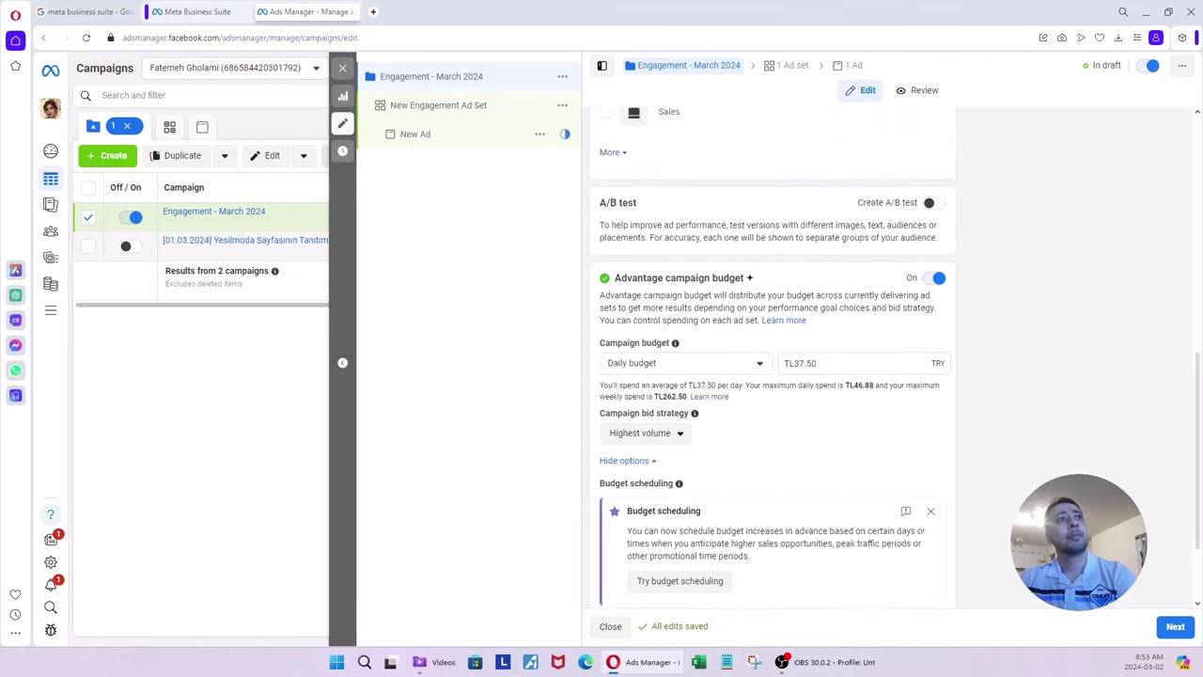
scroll(633, 550, down, 8)
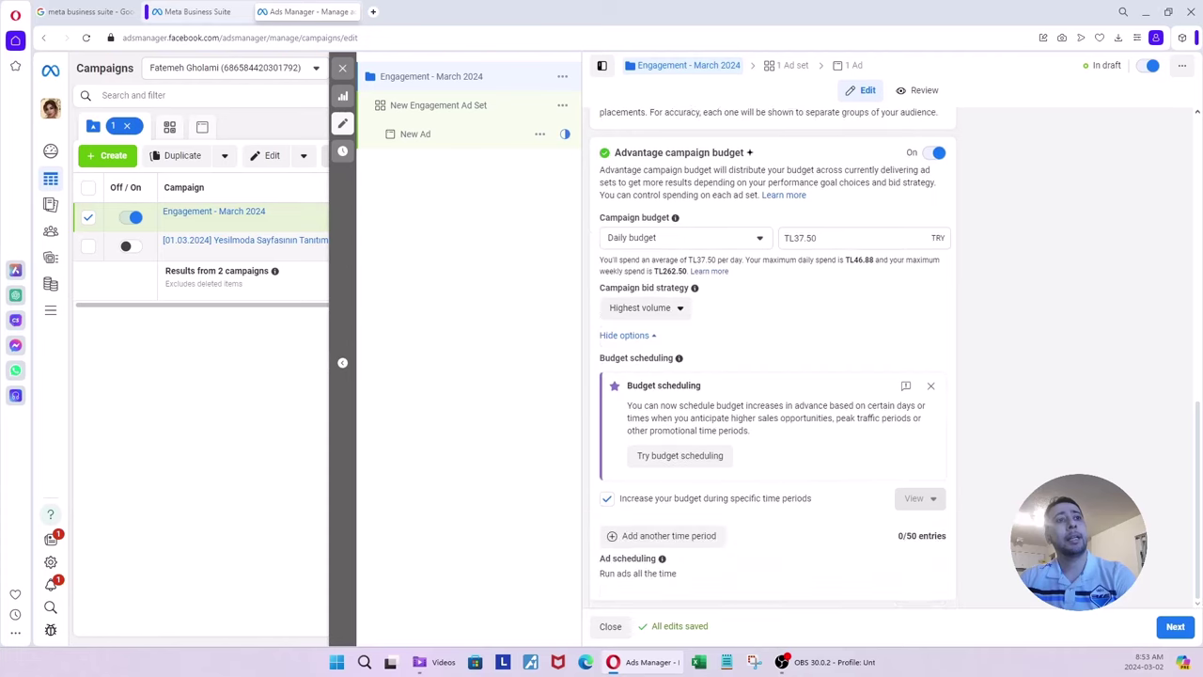
scroll(633, 550, up, 8)
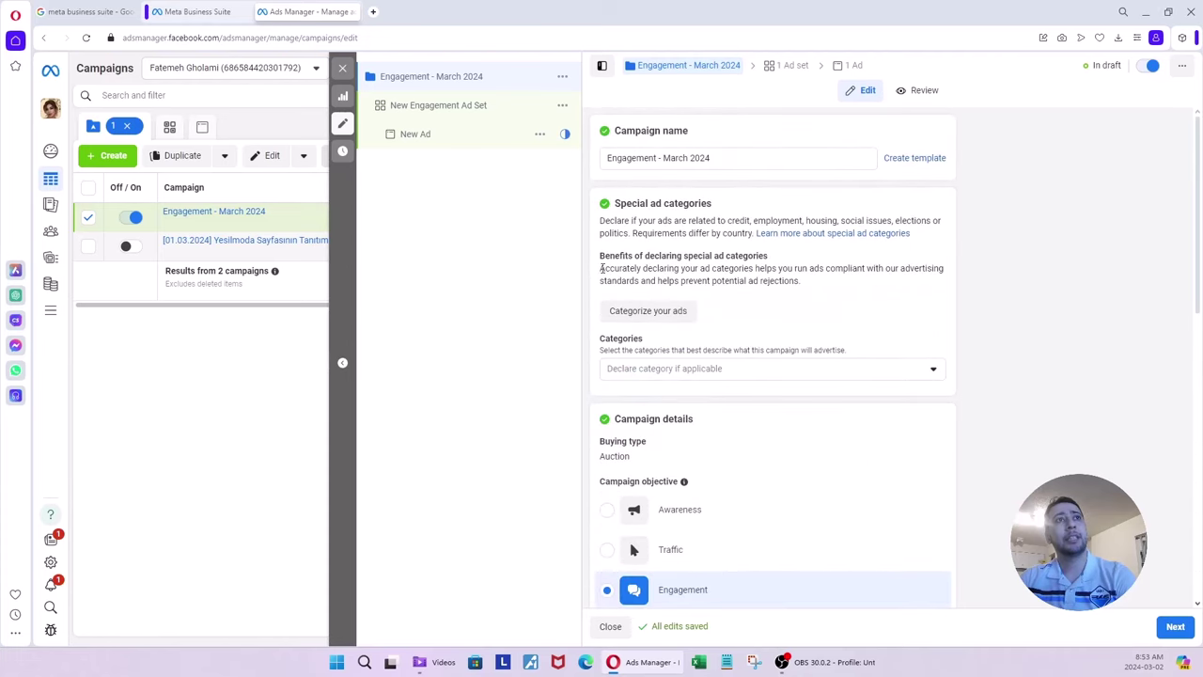
scroll(1005, 335, down, 8)
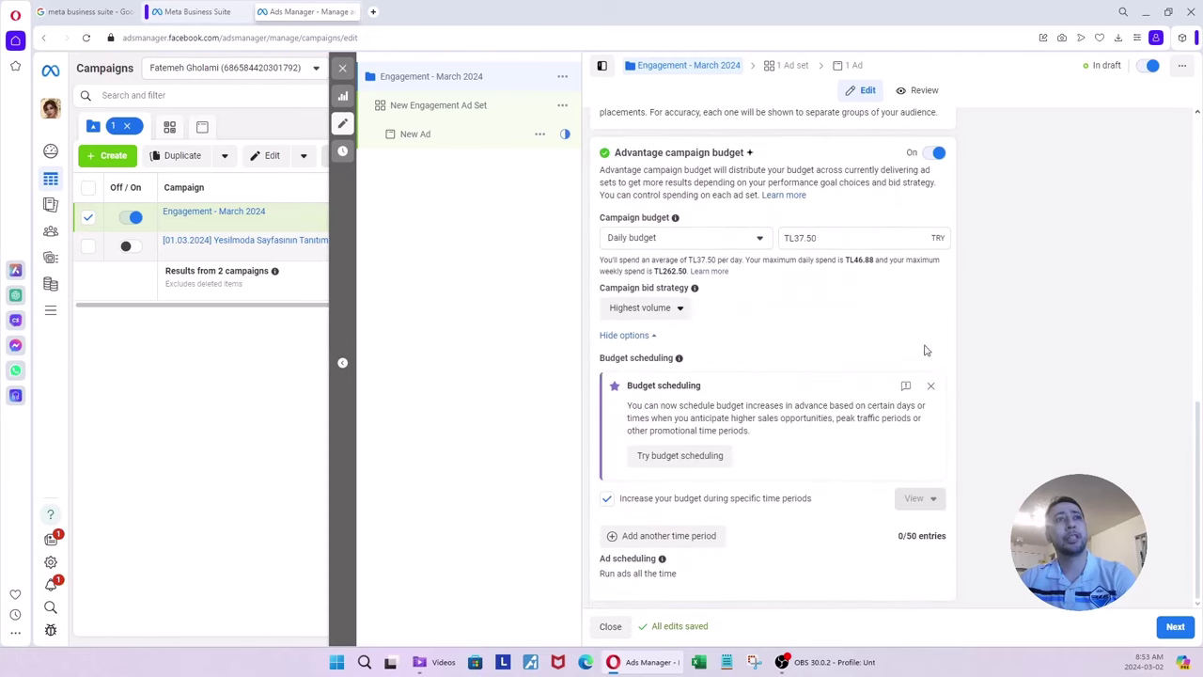
Change the campaign budget from daily to lifetime and back to compare the scheduling options
click(672, 244)
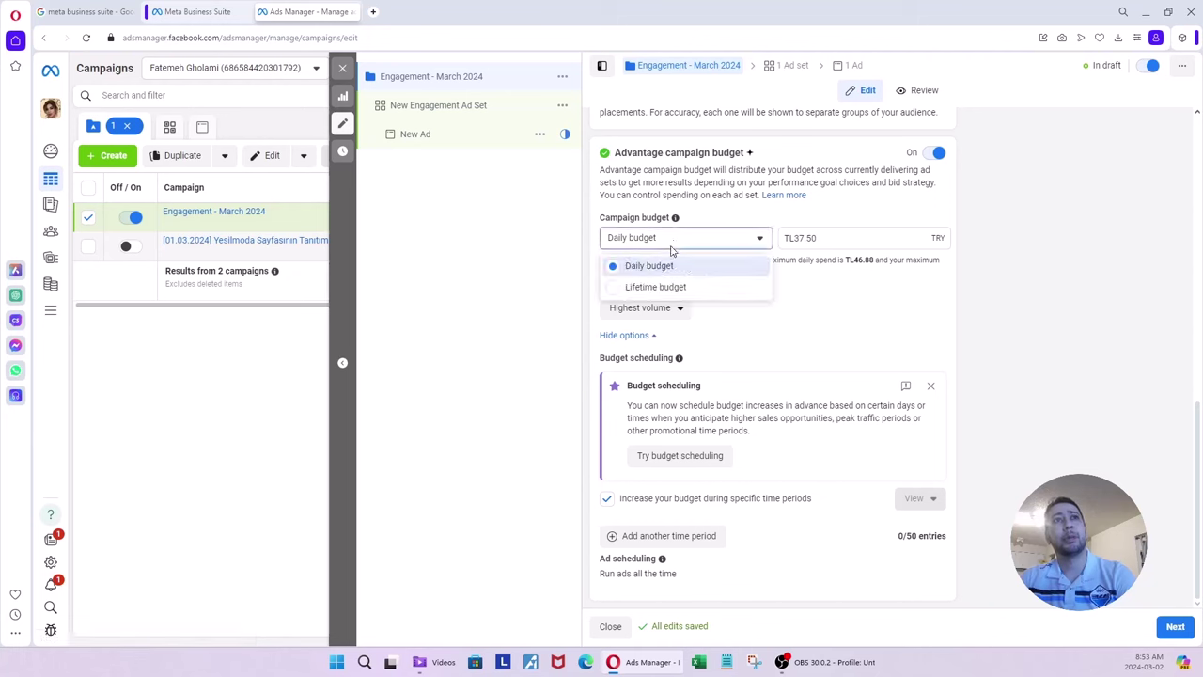
click(698, 288)
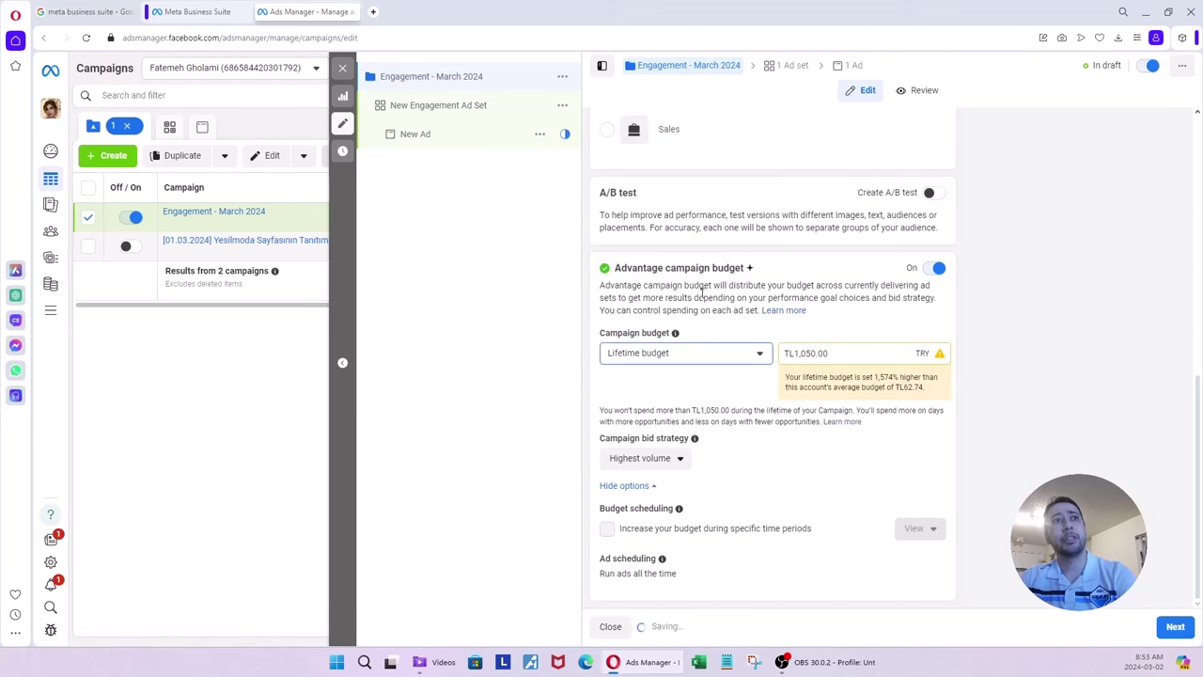
click(732, 357)
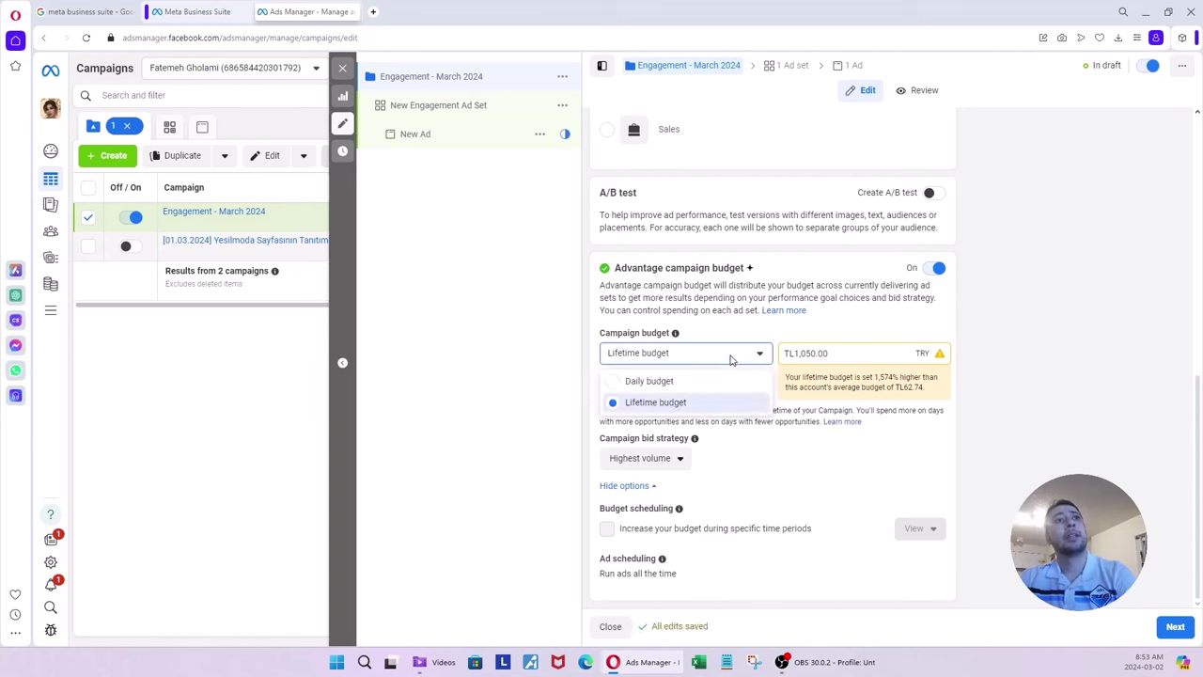
click(679, 383)
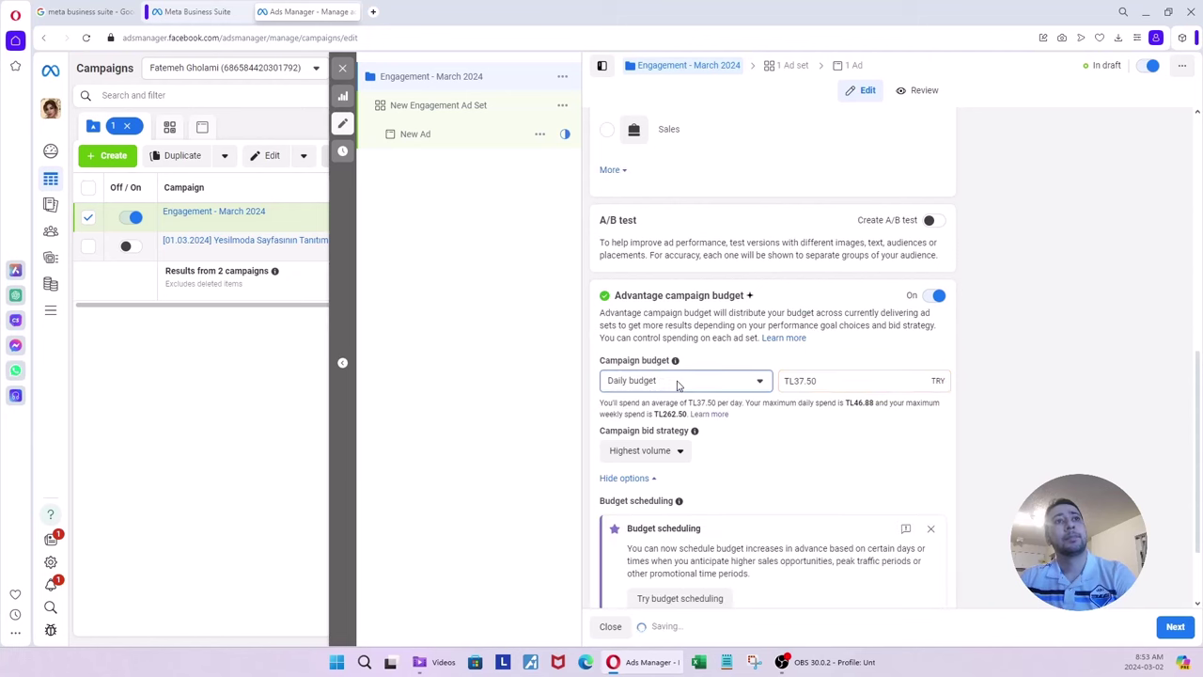
Under a lifetime campaign budget, open ad scheduling for editing and turn Run ads on a schedule on and off again
scroll(1032, 441, down, 2)
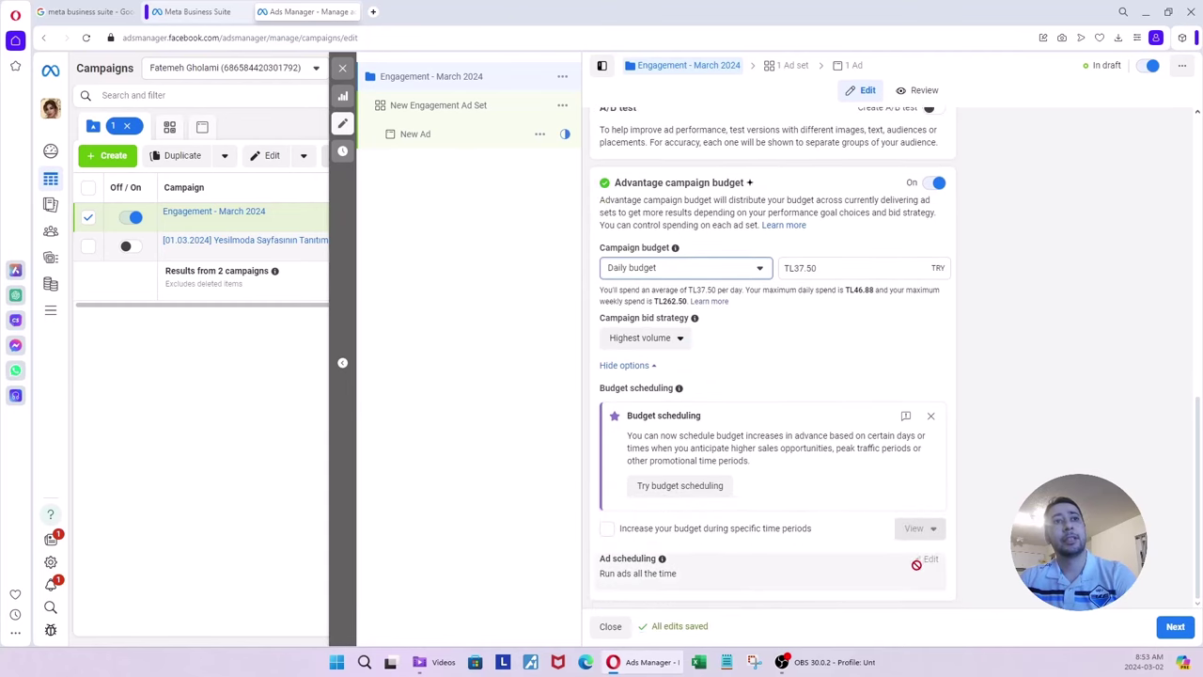
click(708, 274)
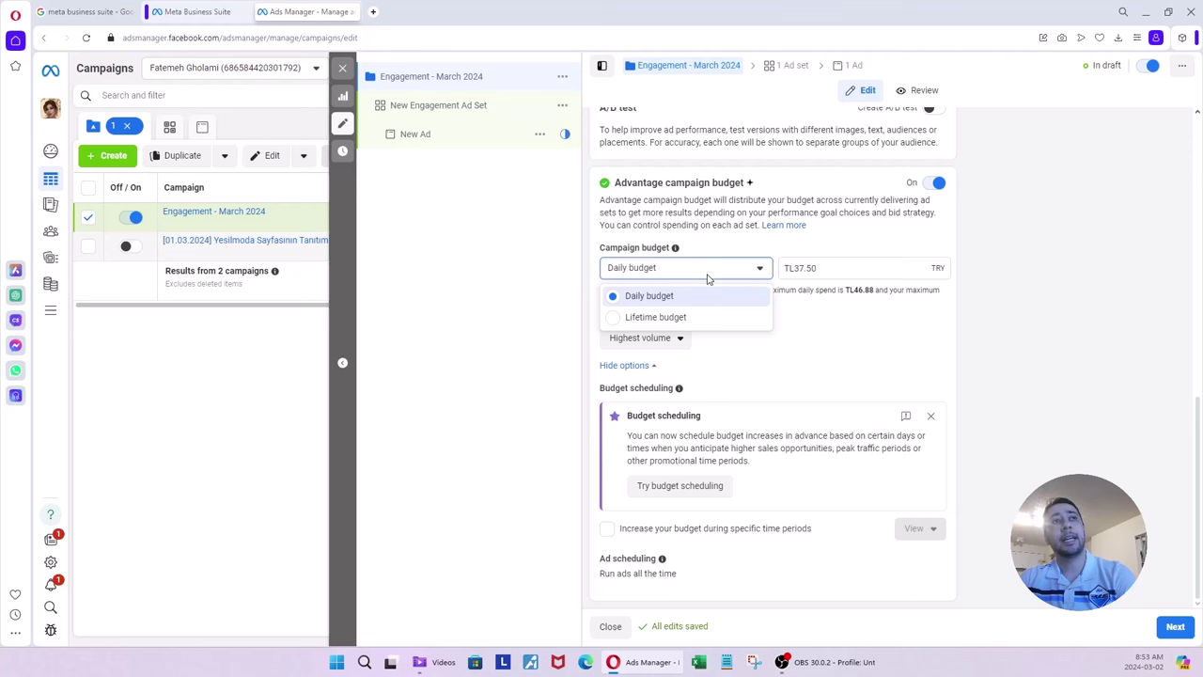
click(676, 318)
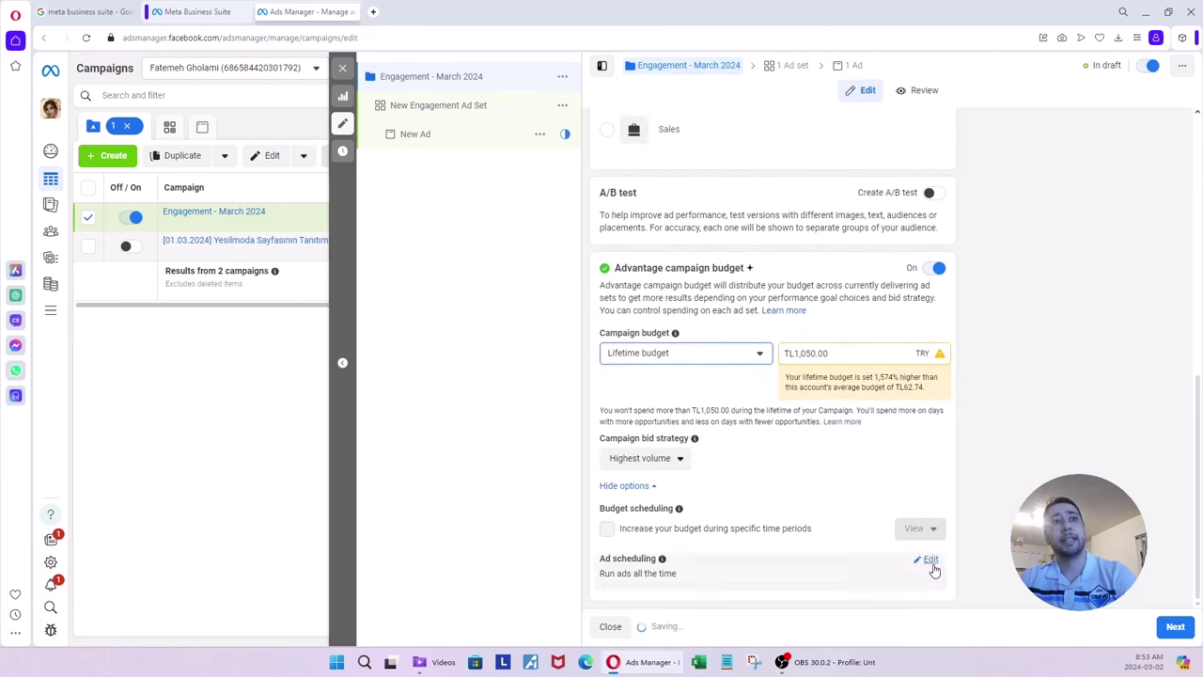
click(931, 563)
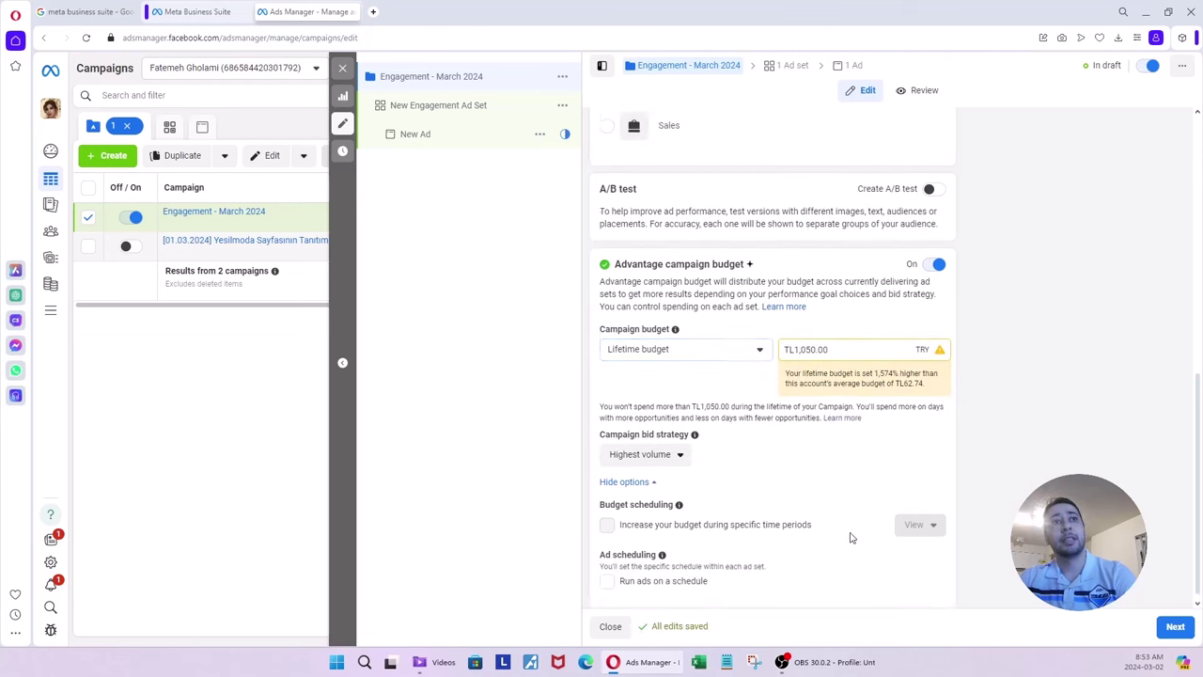
click(608, 573)
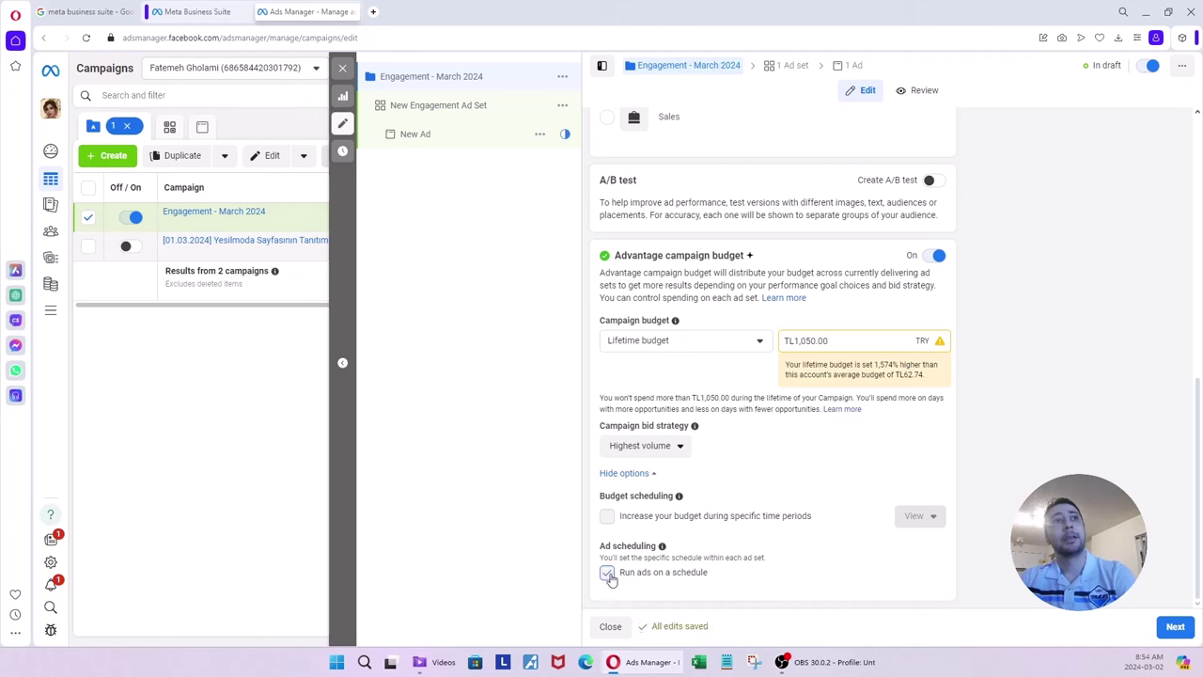
click(609, 575)
Set the campaign budget type back to Daily budget and proceed to the ad set settings
click(706, 345)
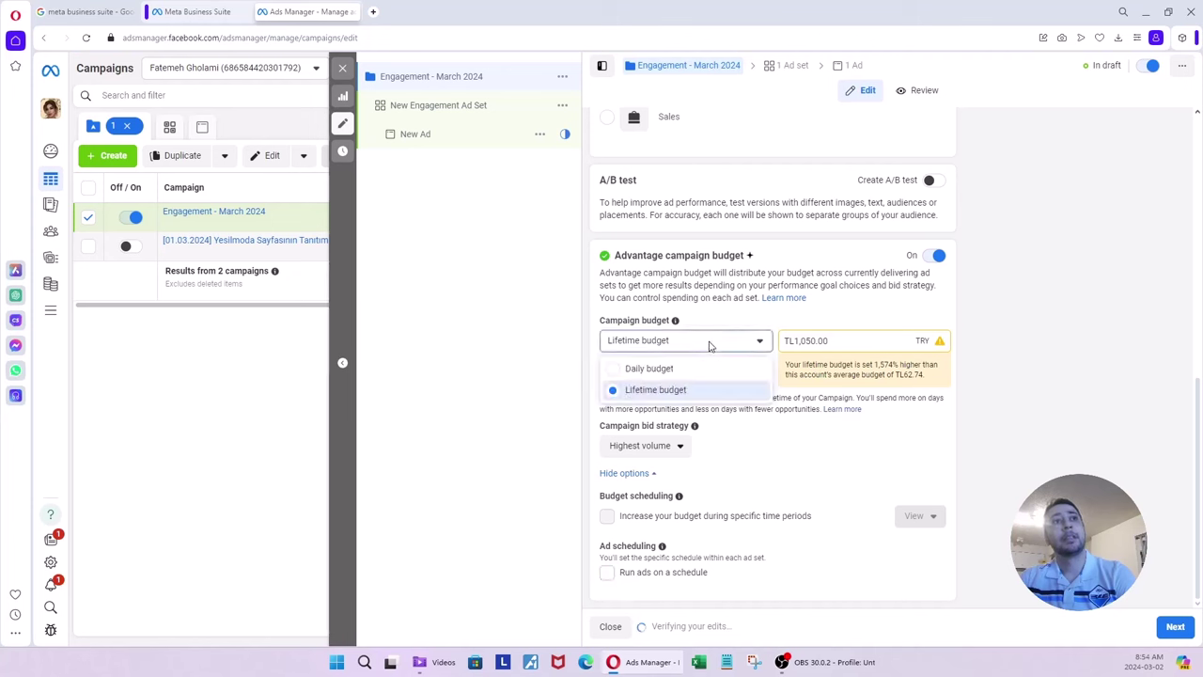
click(683, 370)
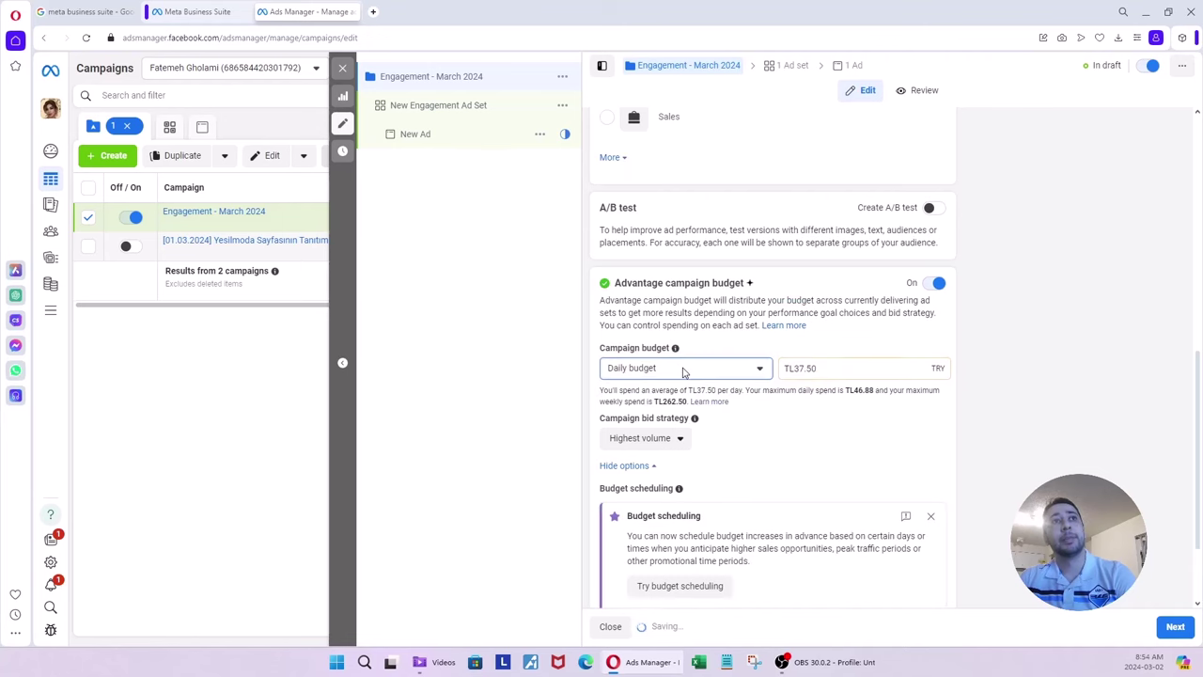
scroll(975, 408, down, 2)
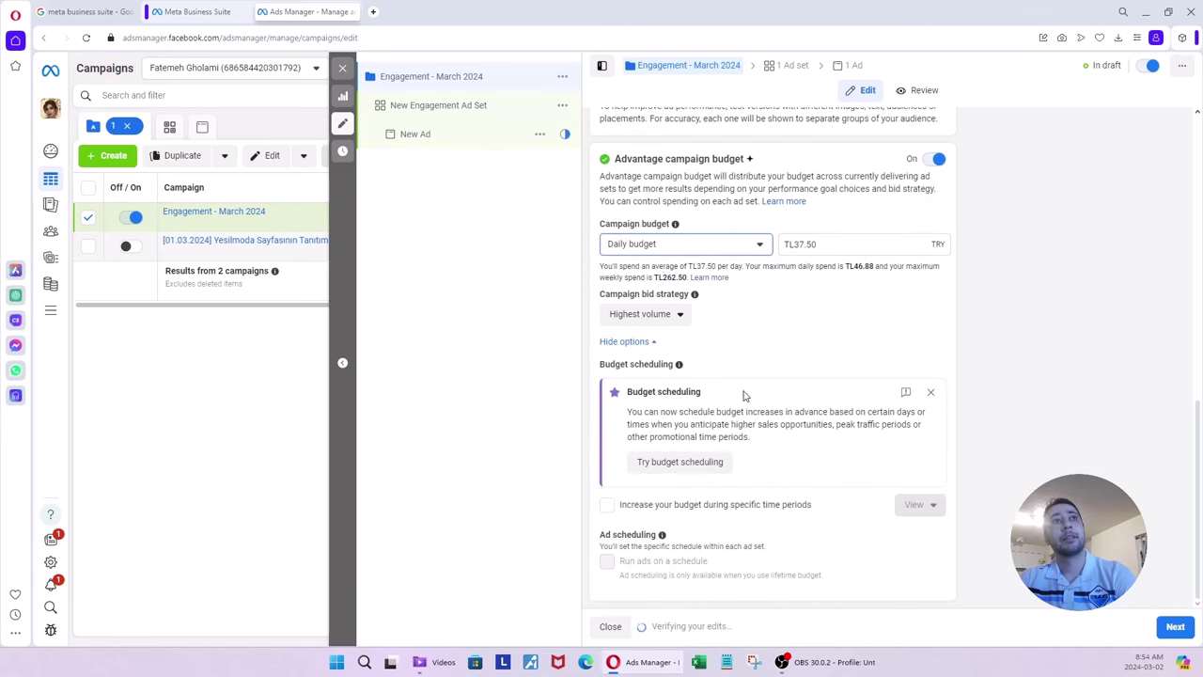
click(1175, 626)
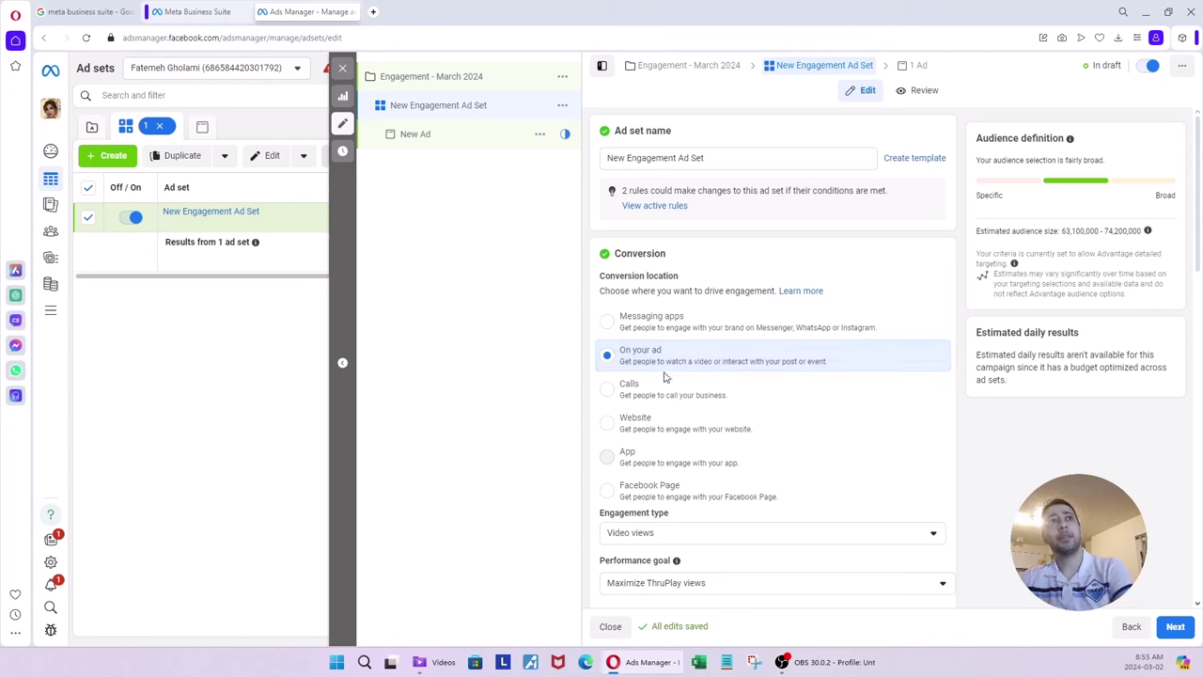
Try the ad set's conversion locations Messaging apps, On your ad, Calls and Website one after another
click(609, 324)
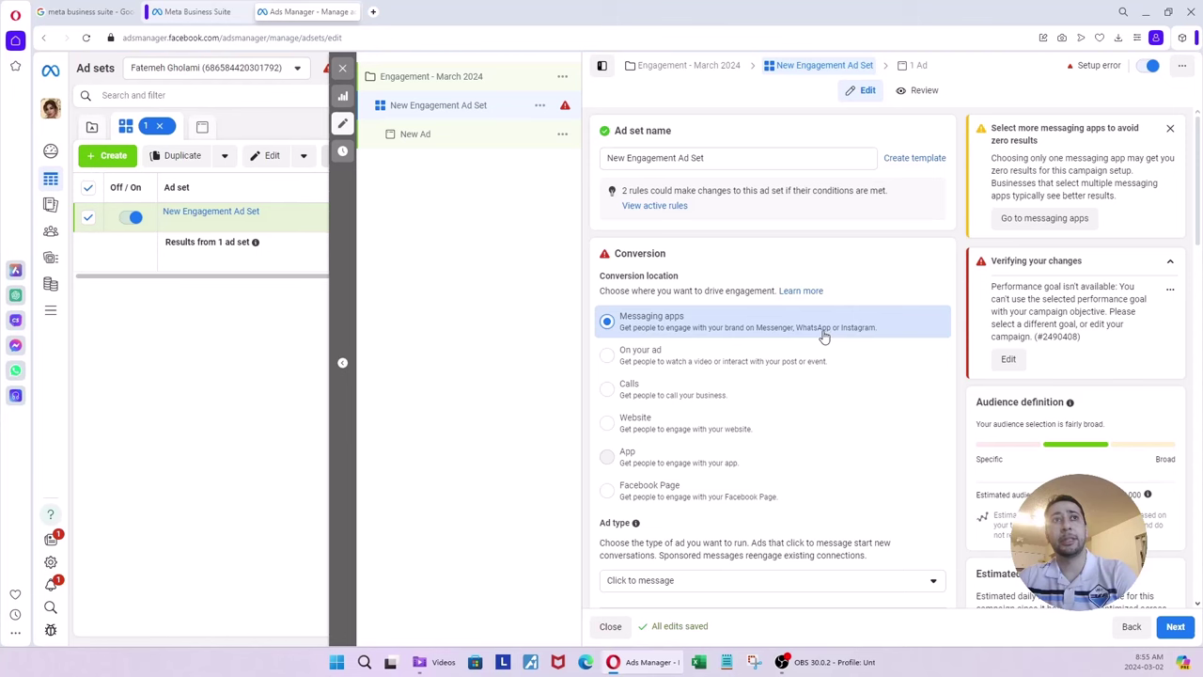
click(738, 362)
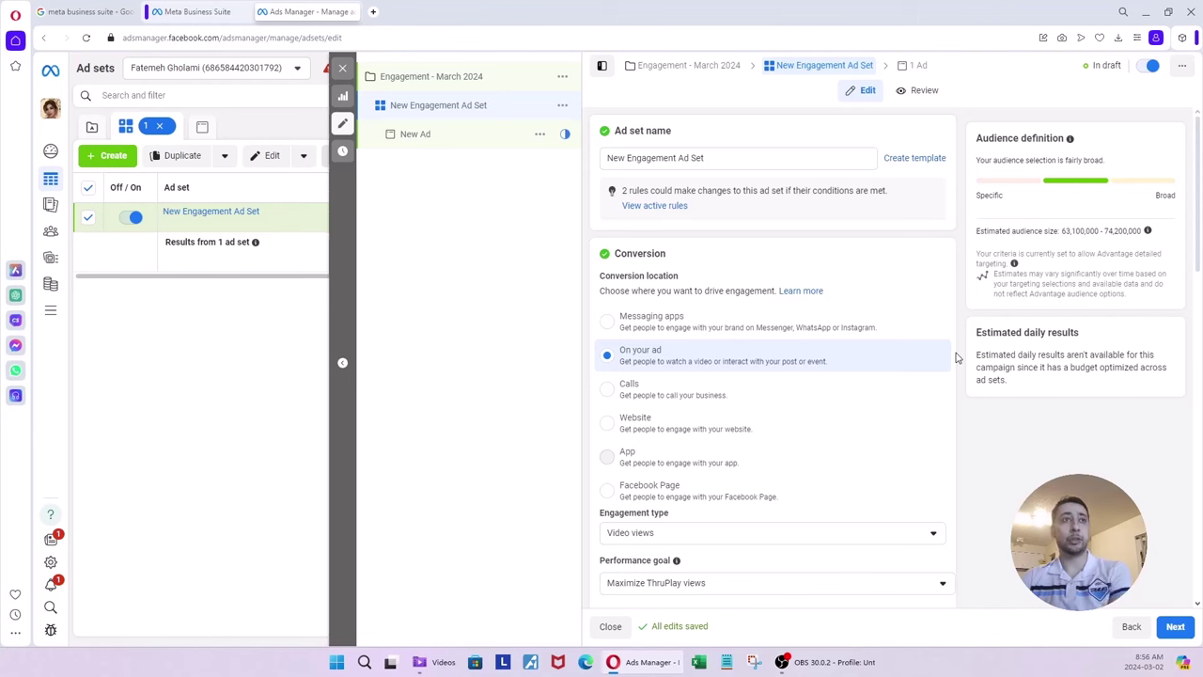
click(707, 399)
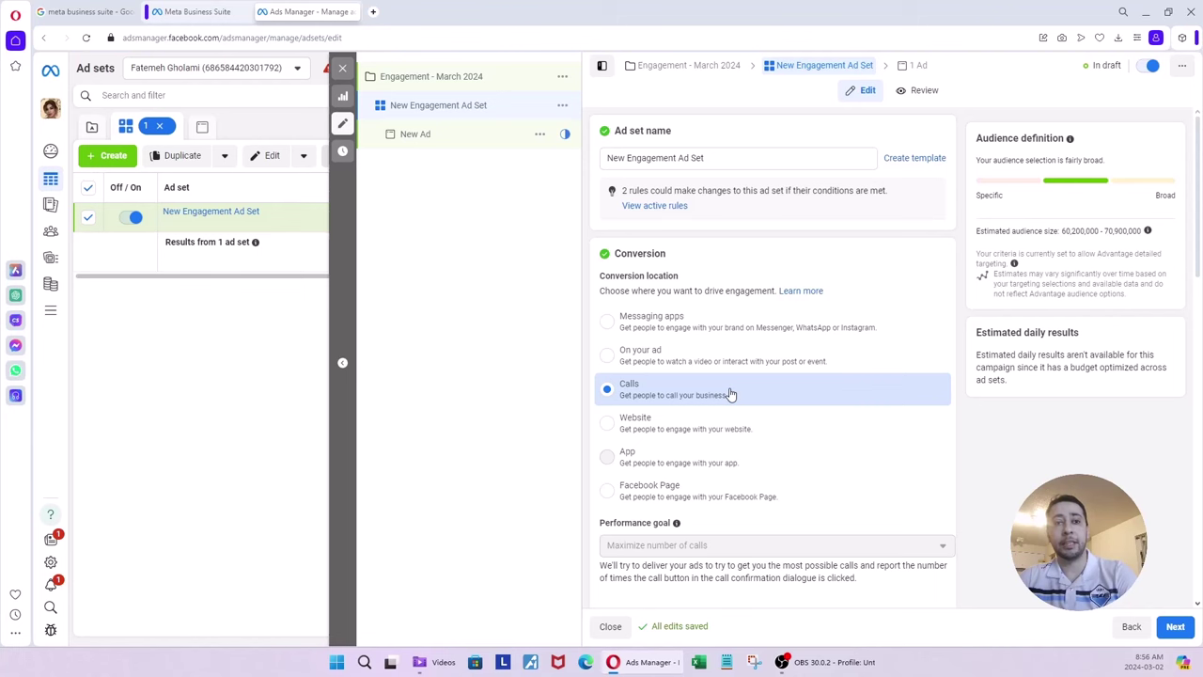
click(687, 427)
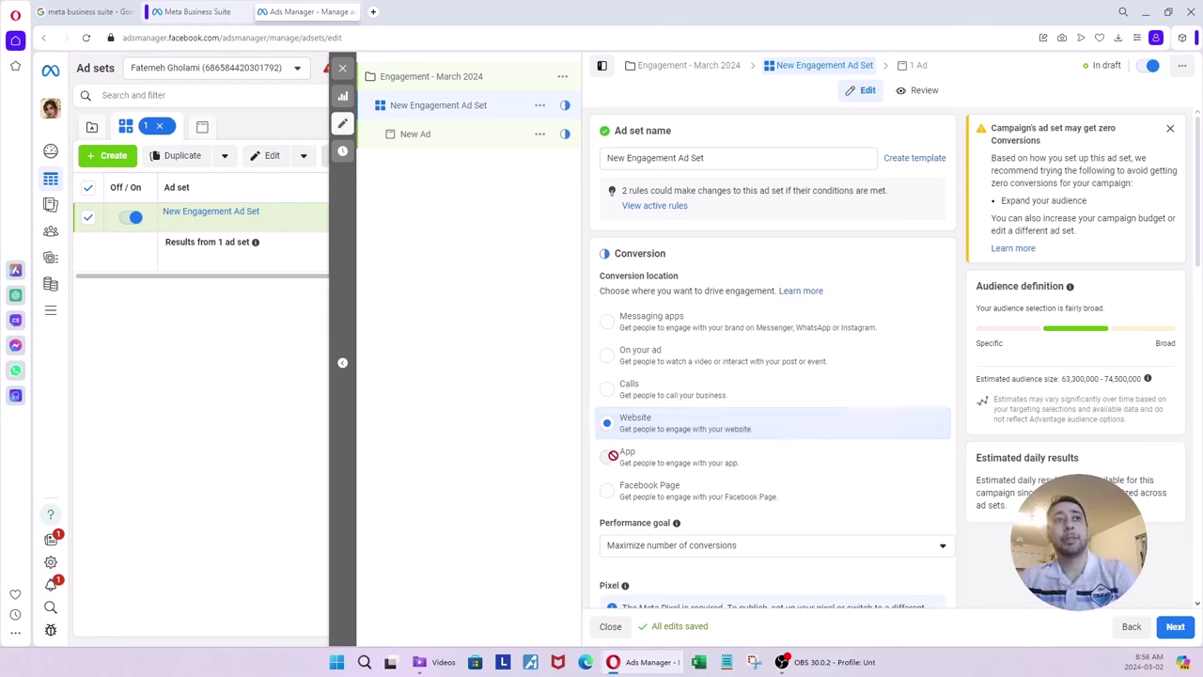
mouse_move(606, 456)
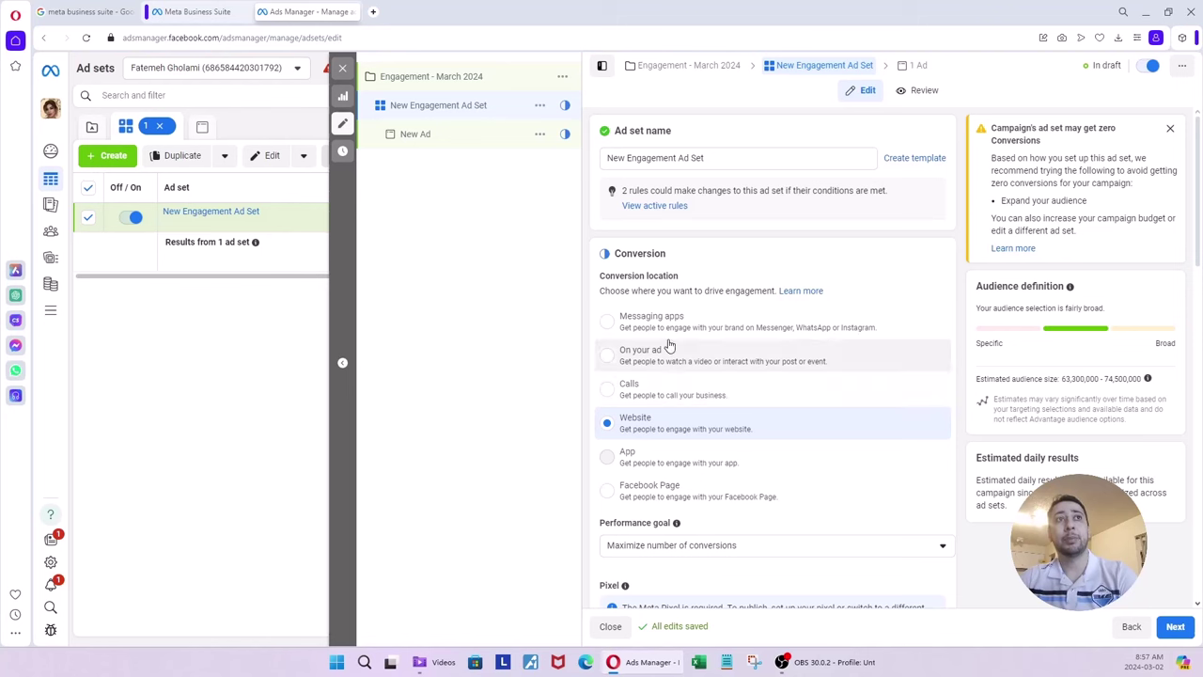
Select Messaging apps as the conversion location, trying the Sponsored message ad type before returning to Click to message
click(613, 323)
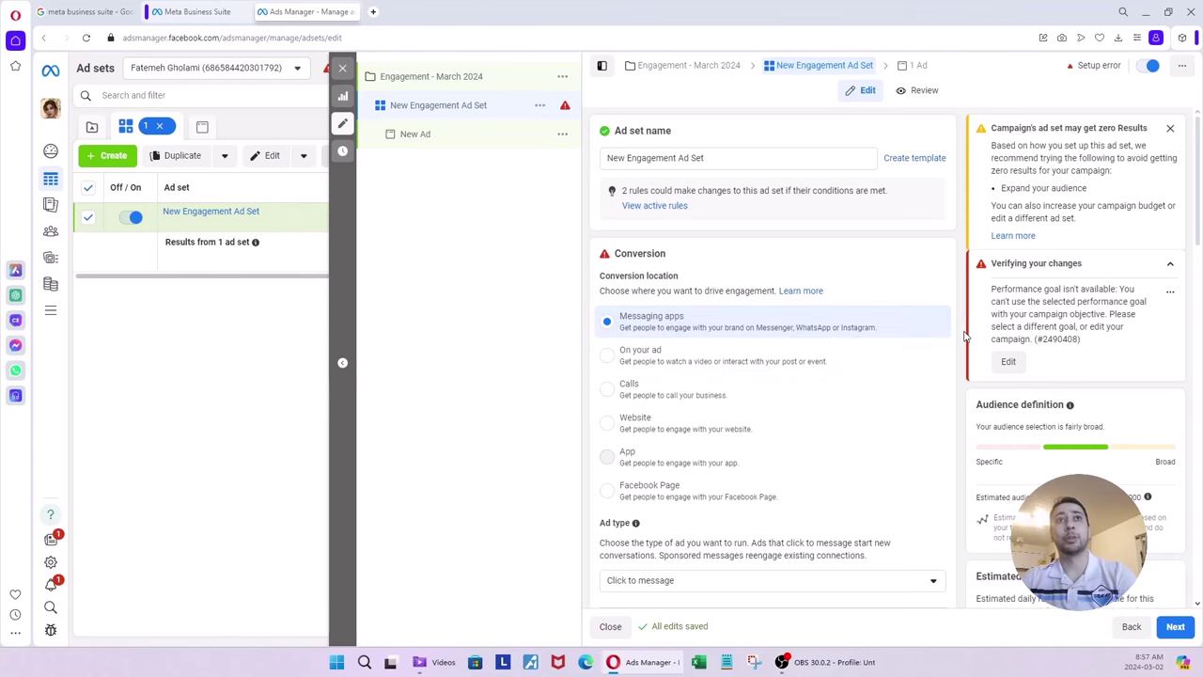
scroll(964, 336, down, 2)
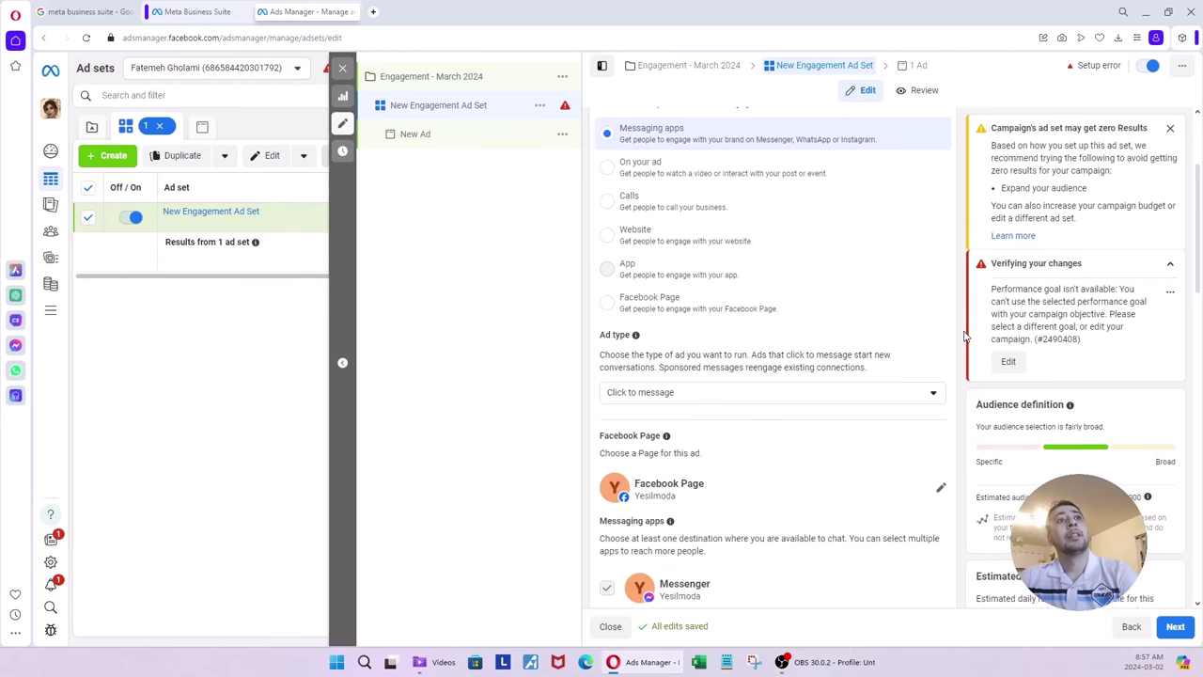
click(776, 335)
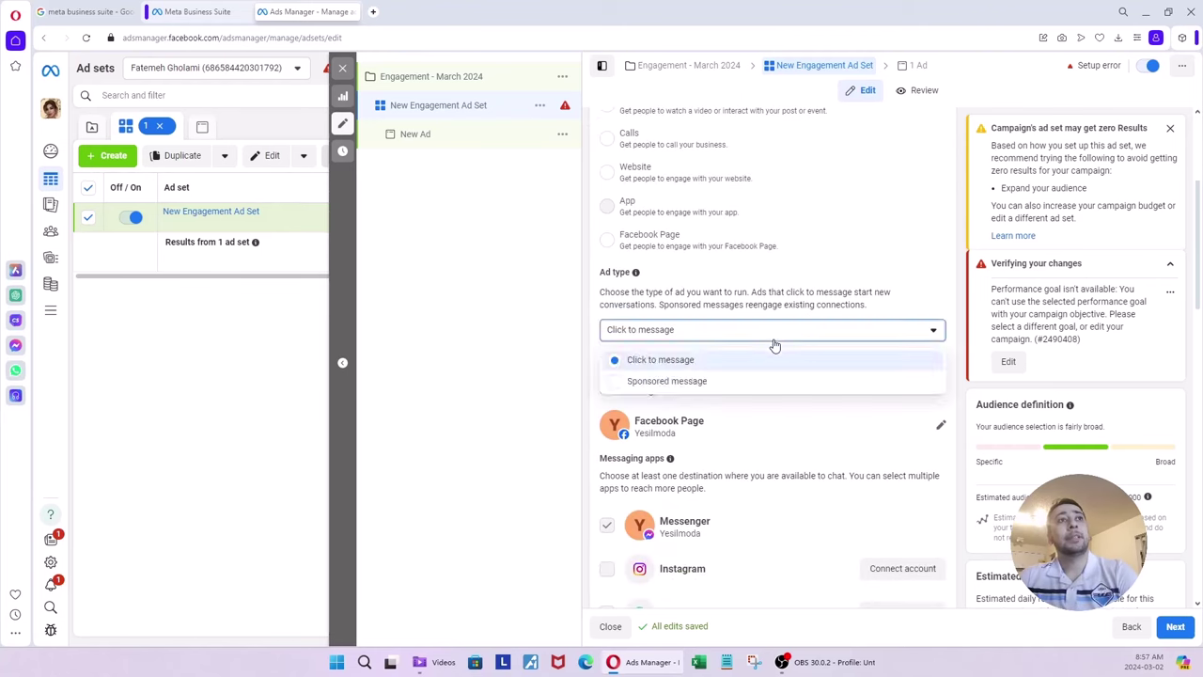
click(705, 386)
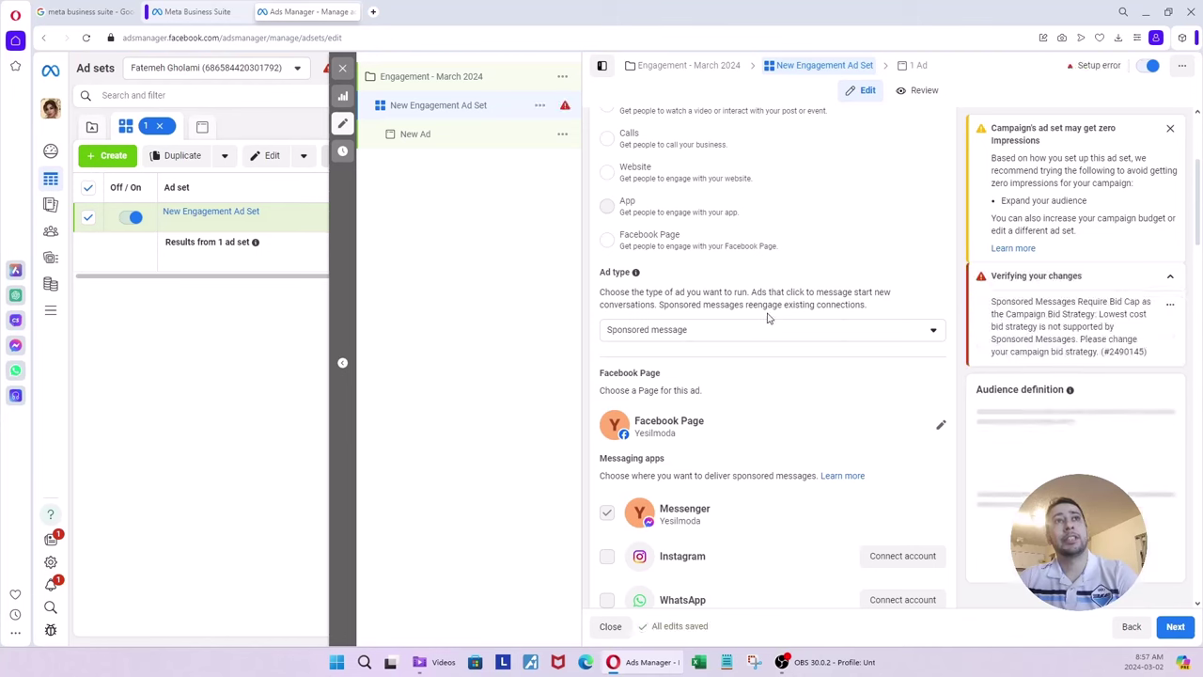
click(812, 331)
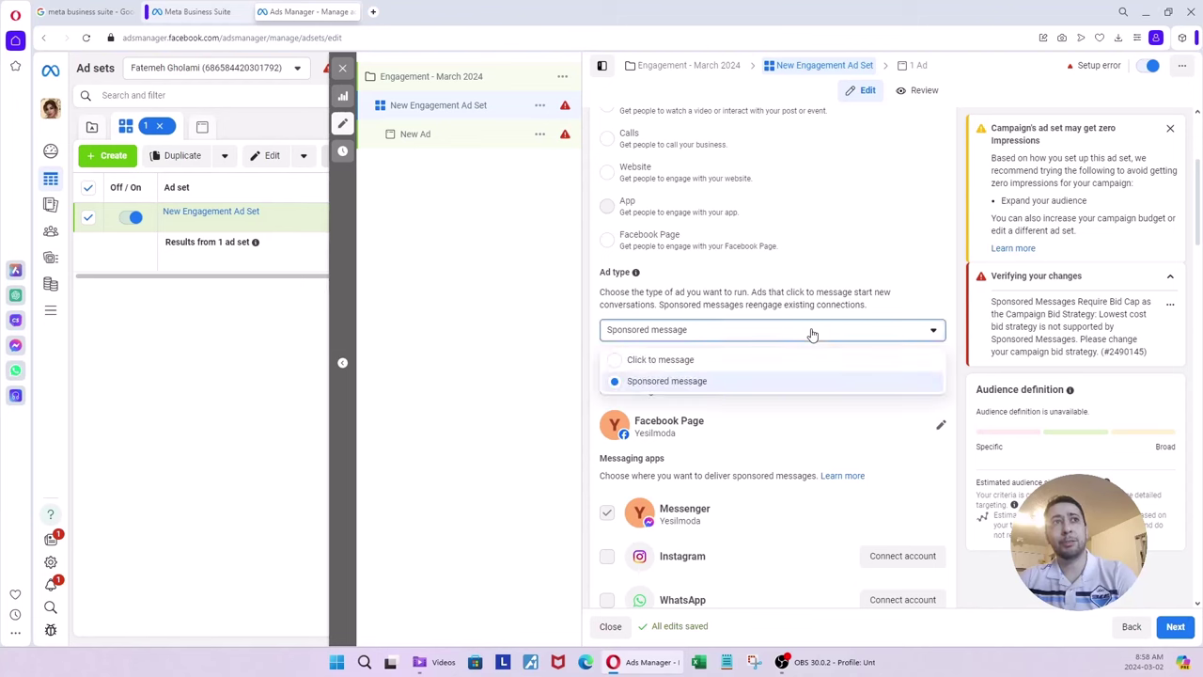
click(748, 361)
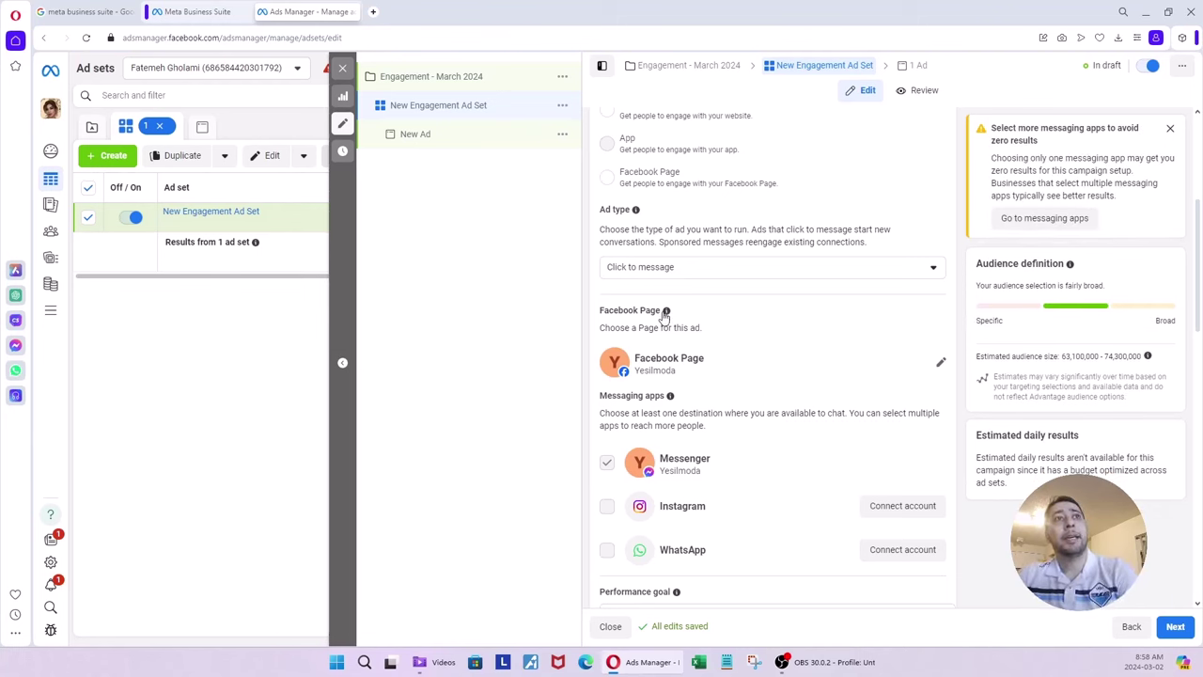
Choose the Facebook Page Yesil moda for the ad when connecting an Instagram account
scroll(737, 328, down, 1)
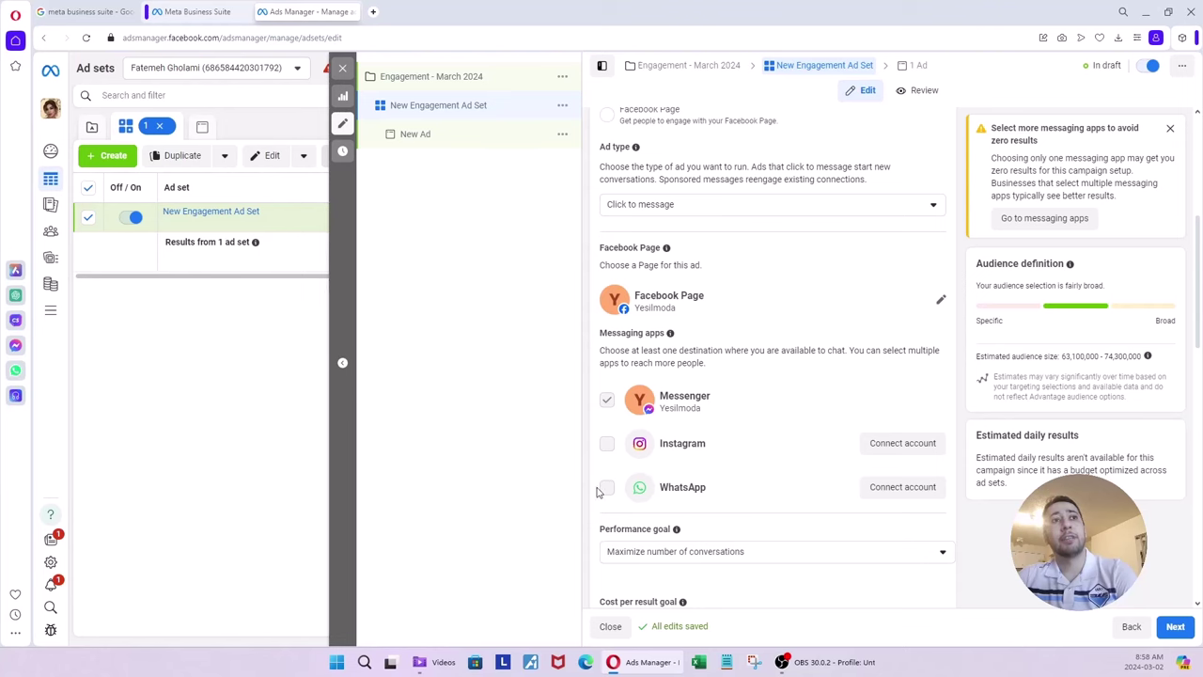
click(902, 444)
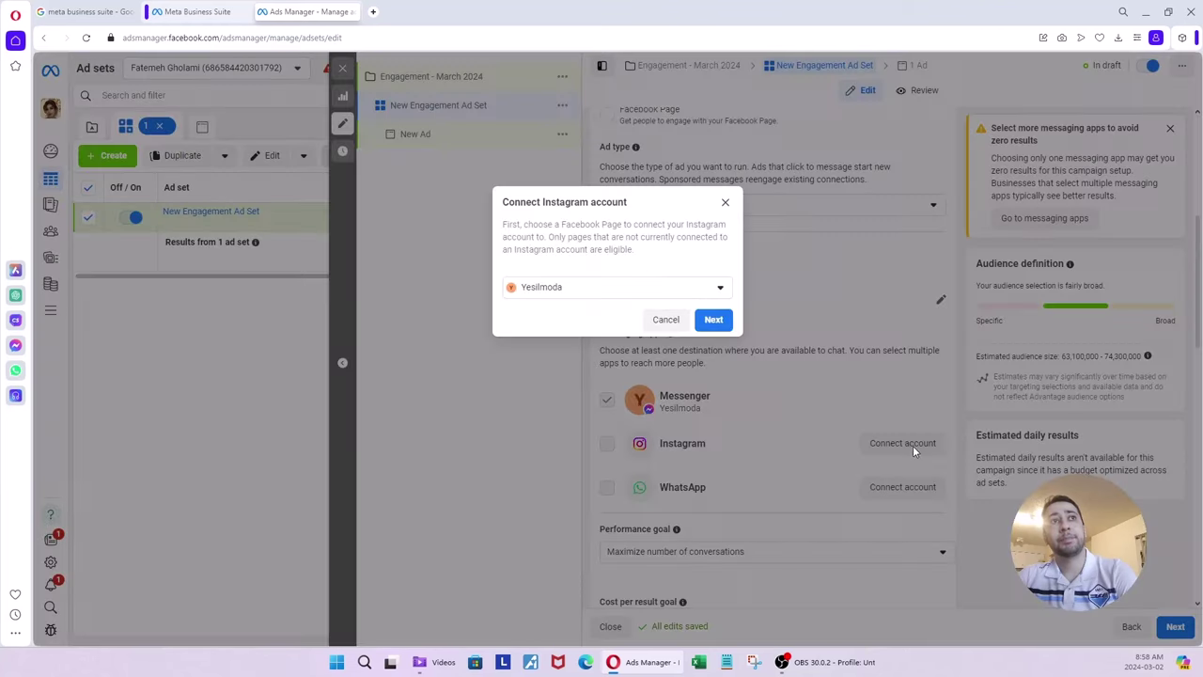
click(628, 294)
click(603, 369)
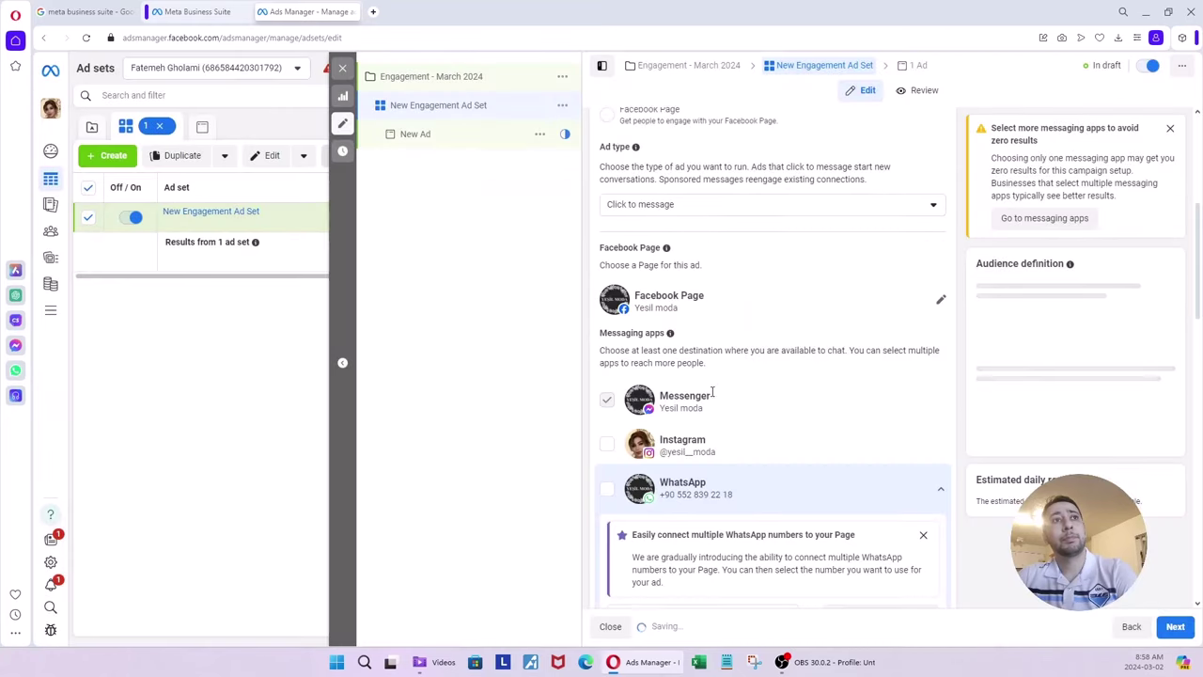
Enable Instagram and WhatsApp as messaging apps alongside Messenger
scroll(789, 400, down, 1)
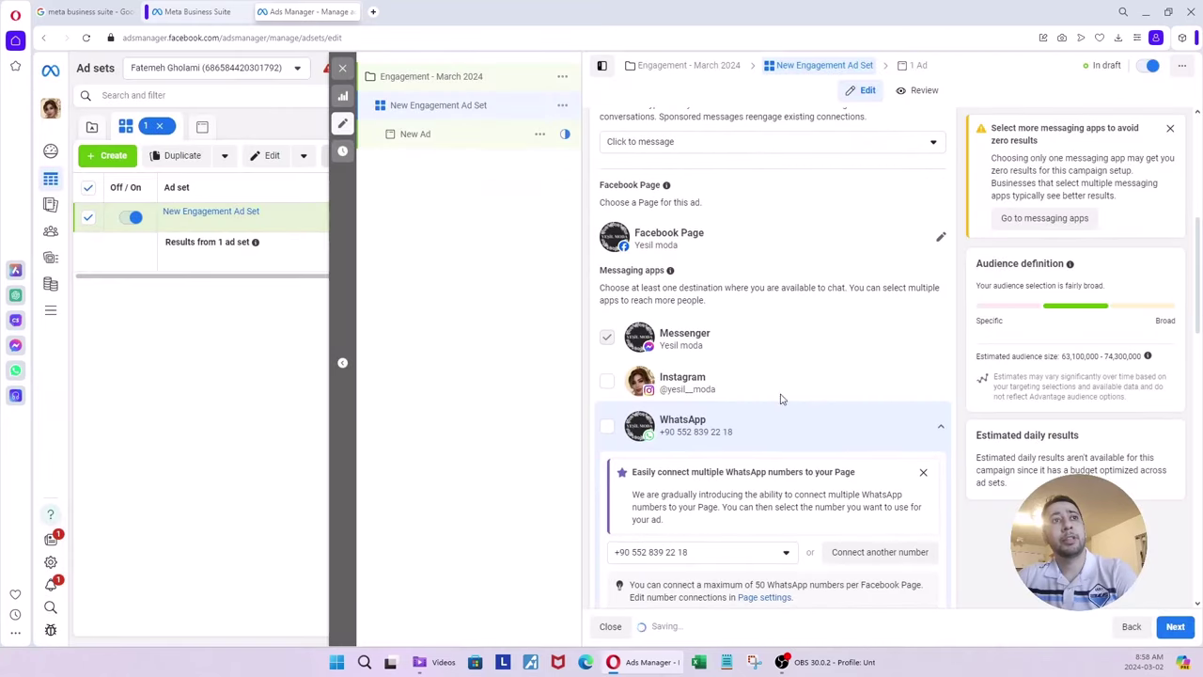
click(608, 383)
click(608, 426)
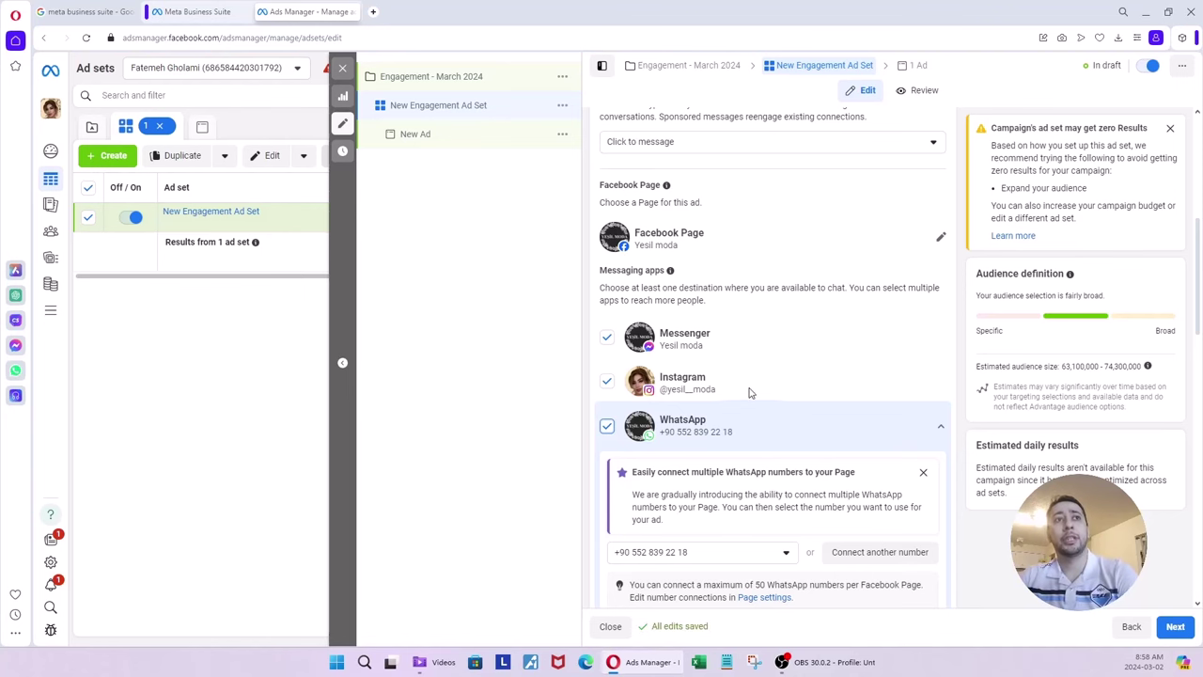
Examine the ad set's performance goal, cost per result goal and budget and schedule settings, including the start date and time fields
scroll(756, 393, down, 1)
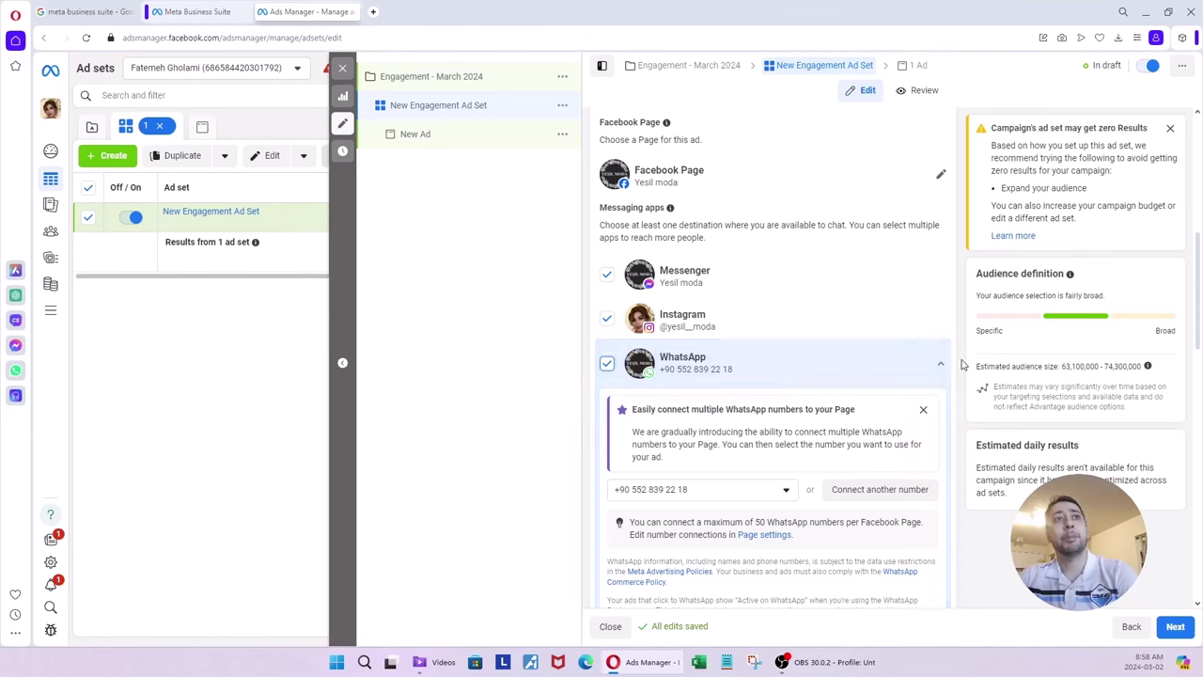
scroll(962, 365, down, 5)
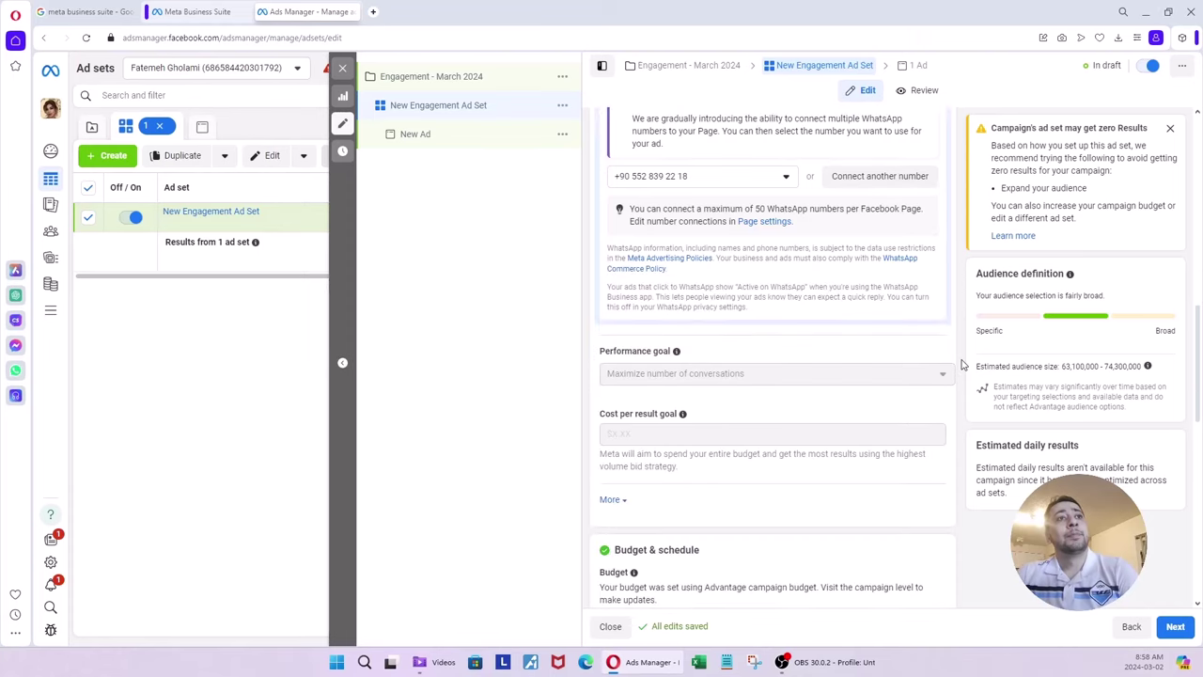
scroll(961, 365, down, 2)
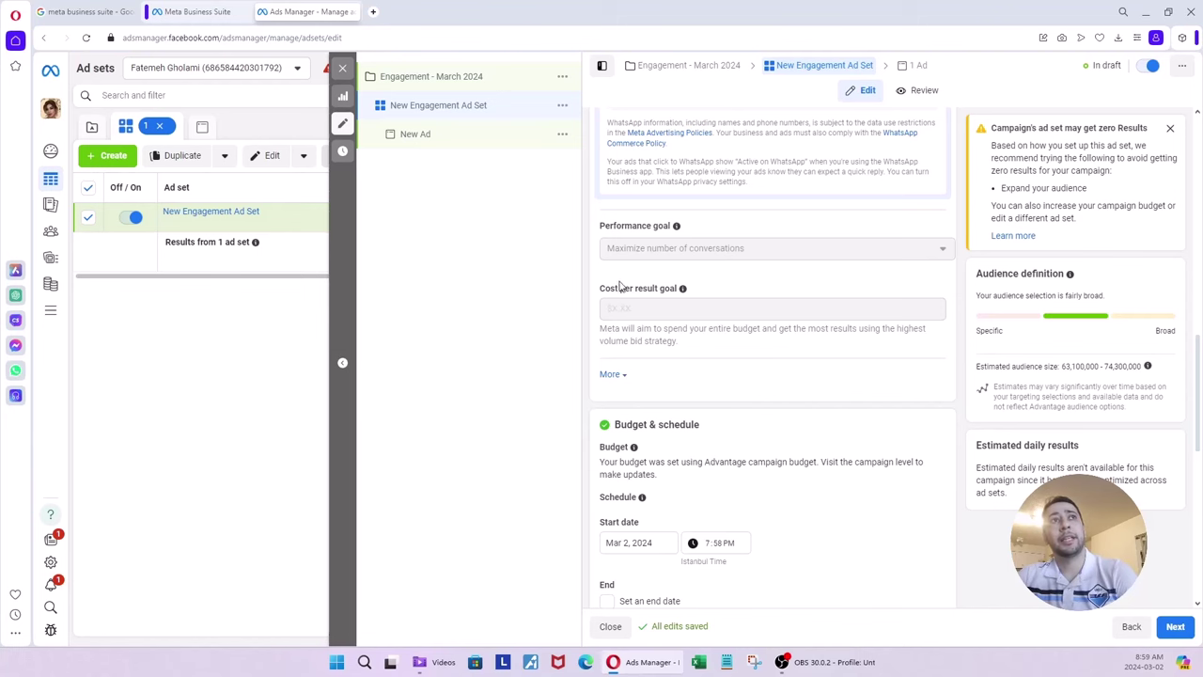
scroll(800, 333, down, 1)
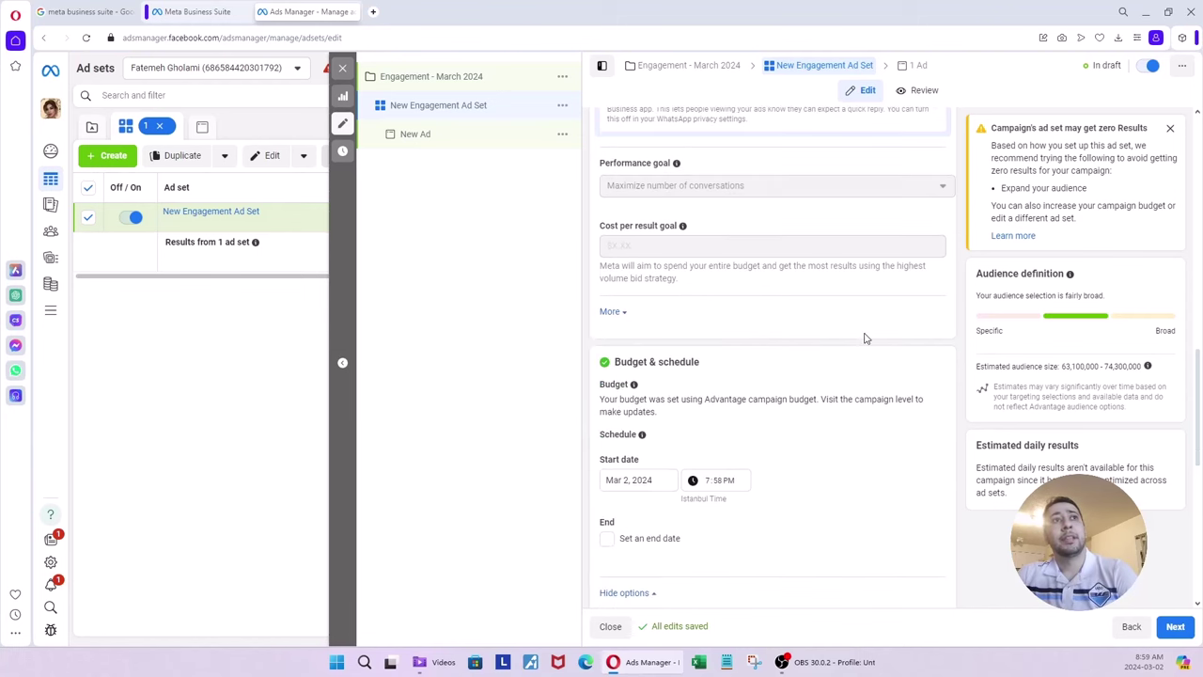
scroll(865, 338, down, 1)
scroll(868, 320, down, 1)
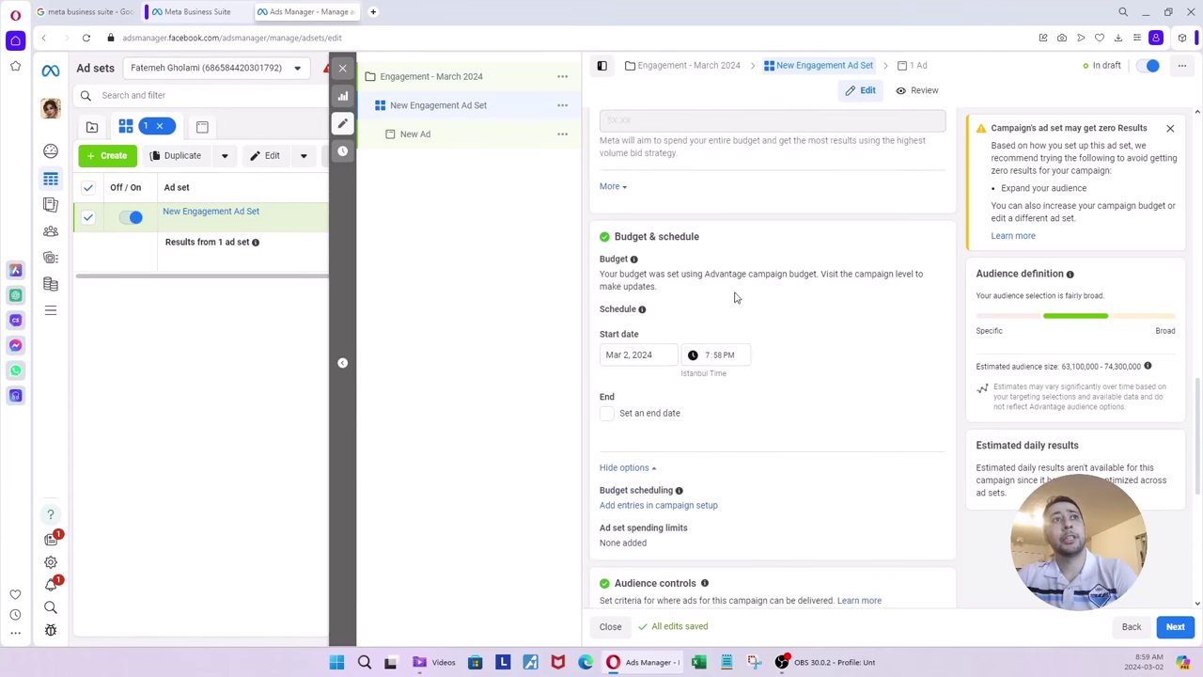
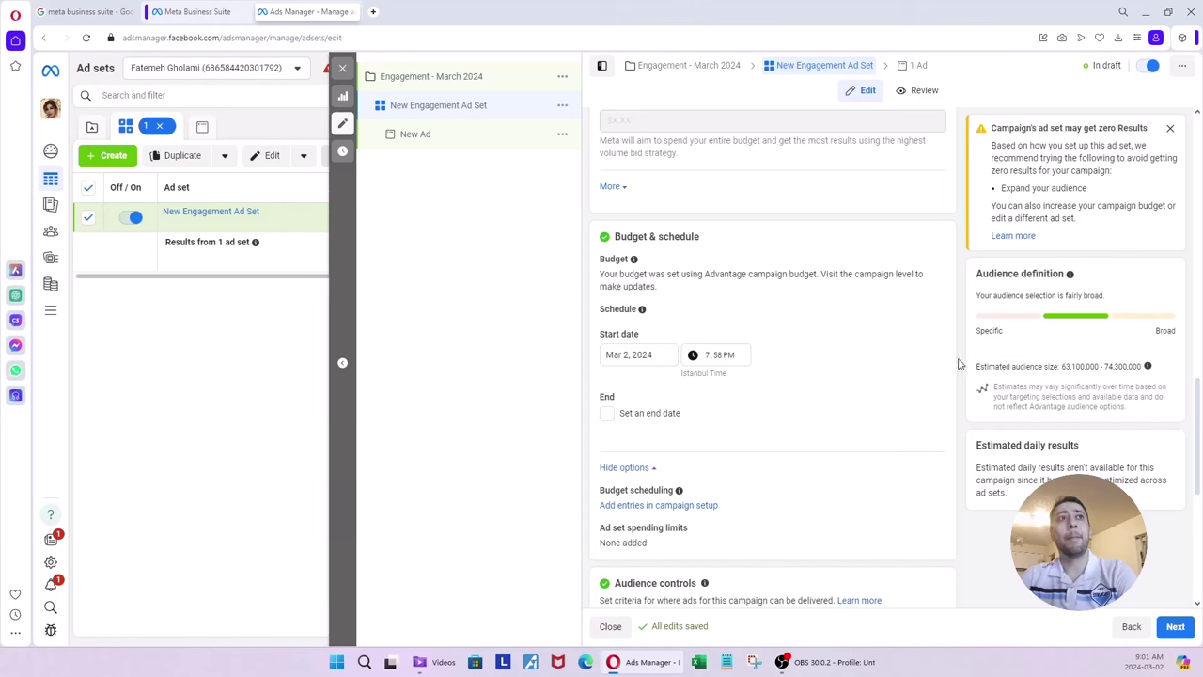
click(645, 355)
click(675, 354)
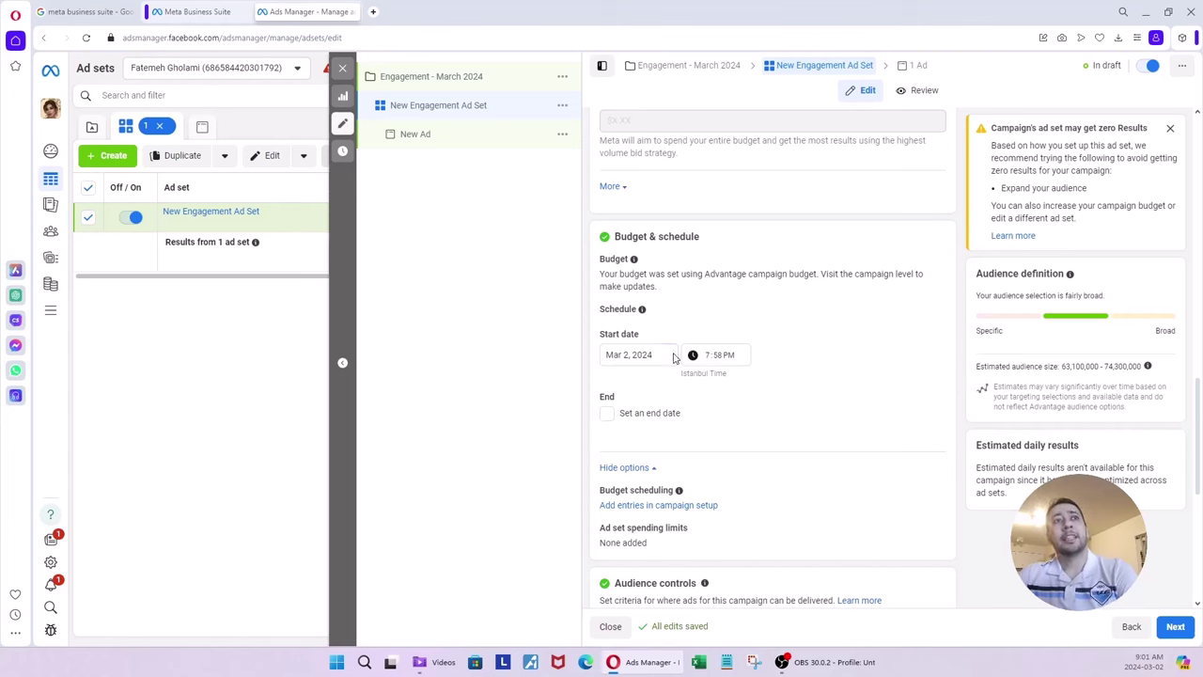
click(721, 360)
key(Tab)
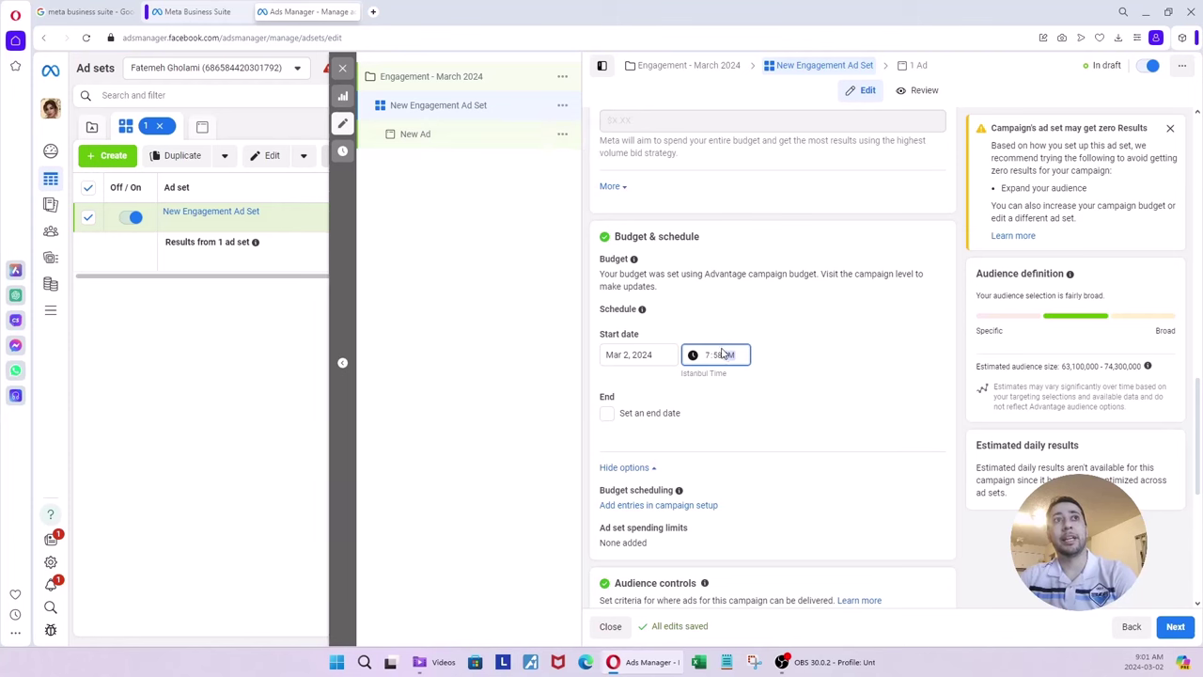
click(561, 354)
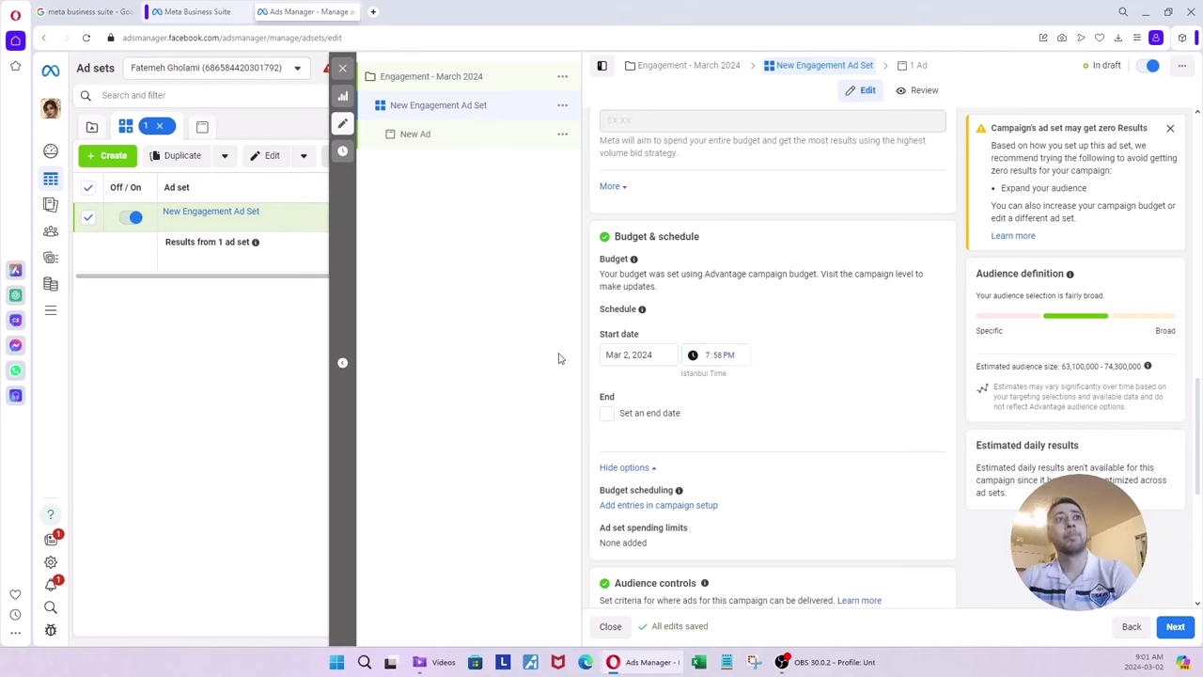
Set the ad set's start date to March 4, 2024
click(658, 354)
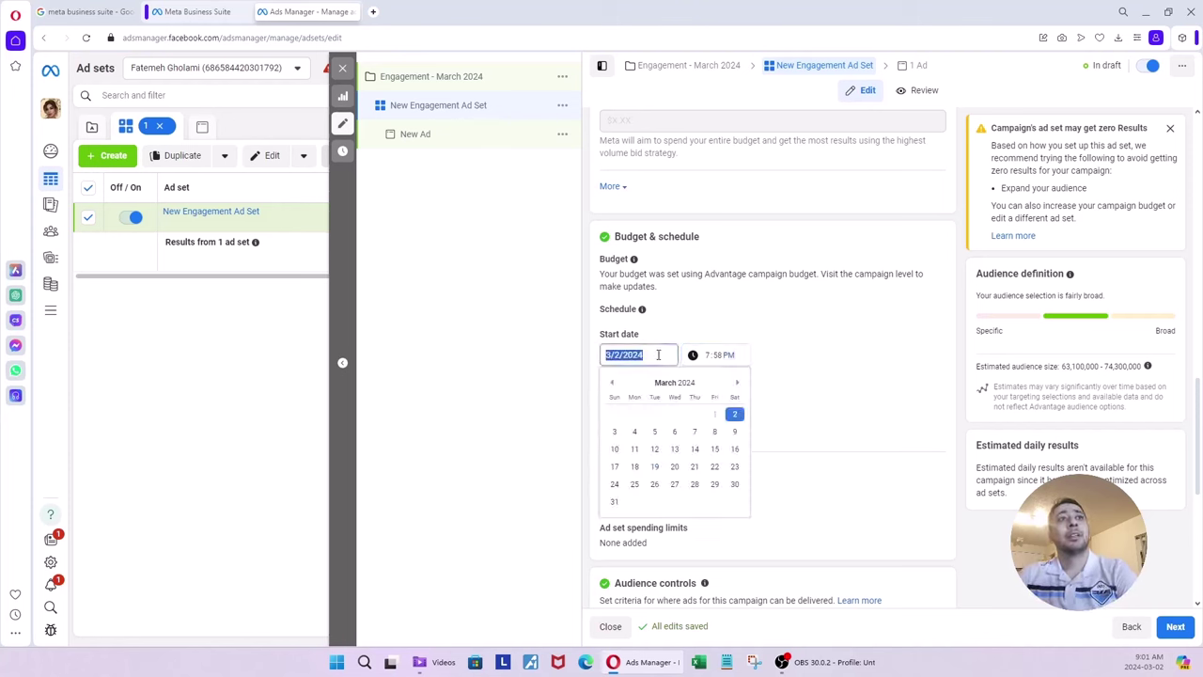
click(553, 350)
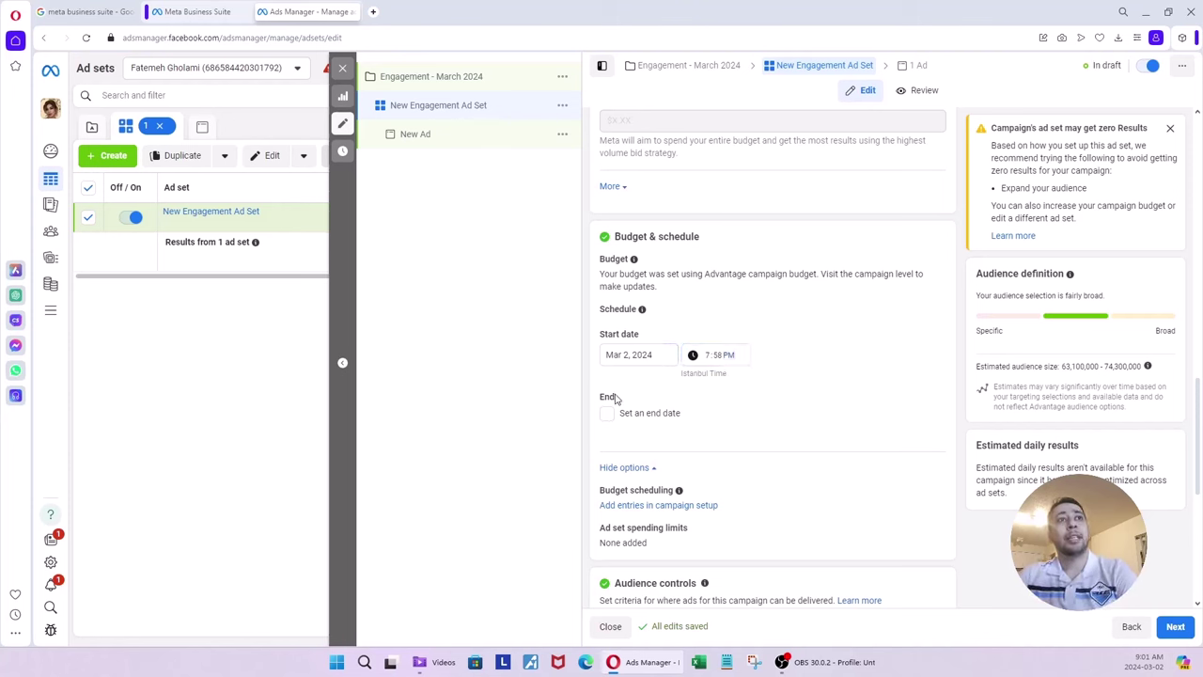
click(652, 359)
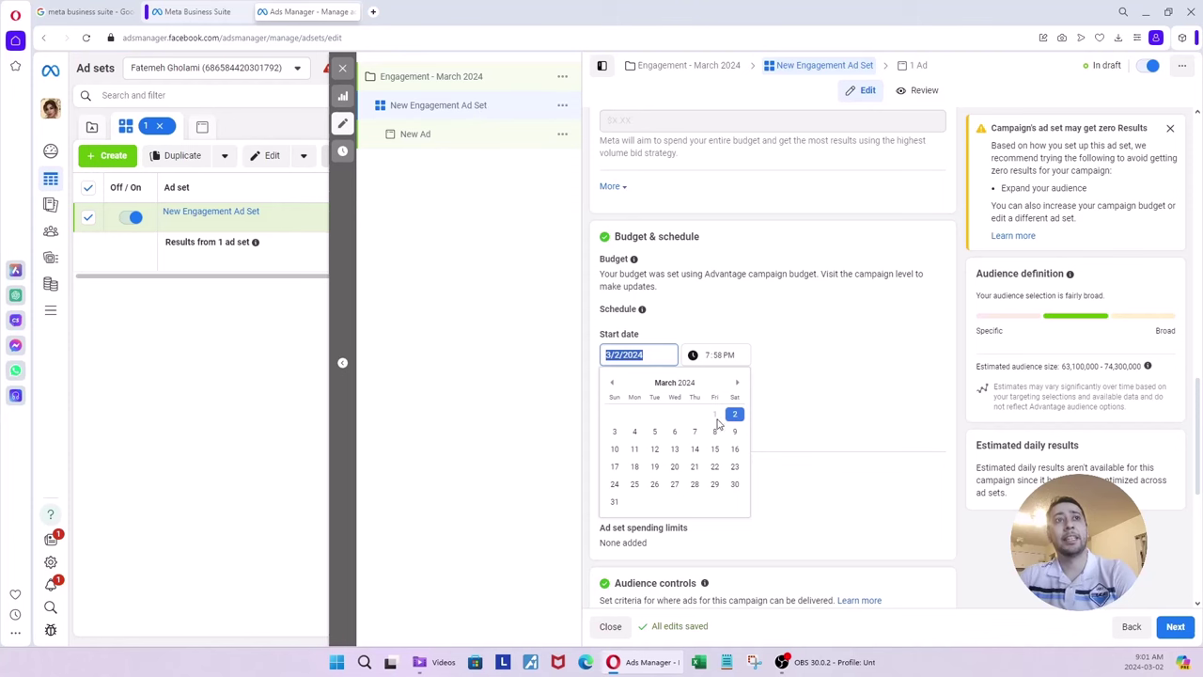
click(635, 433)
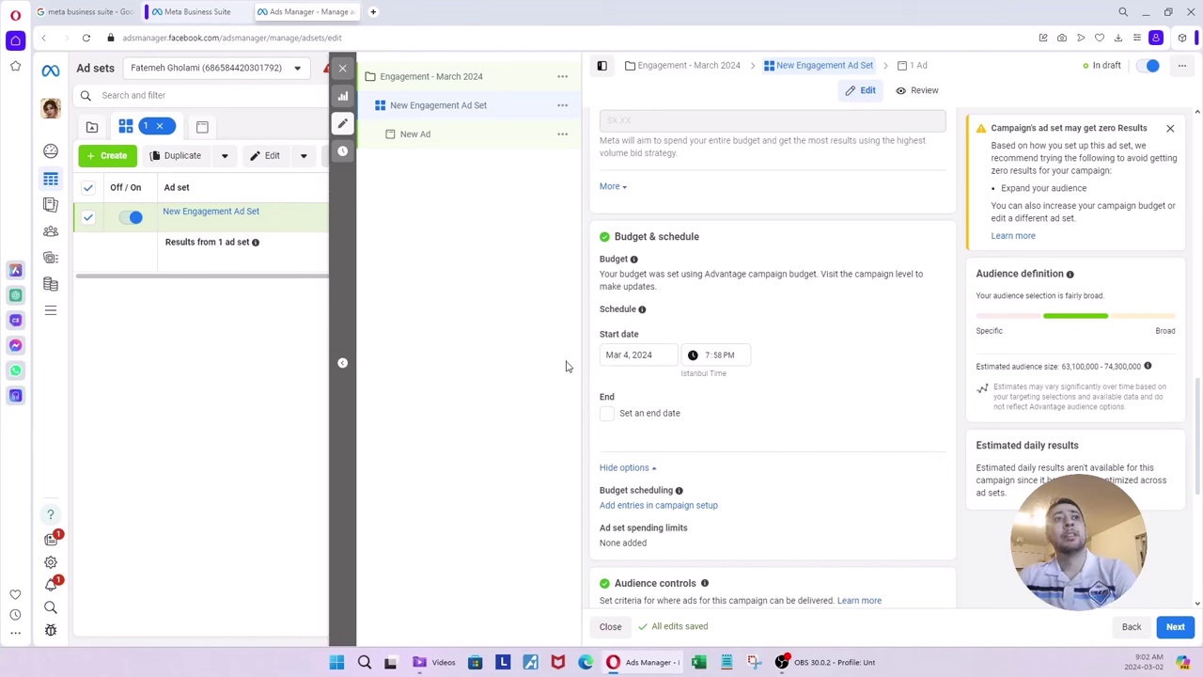
Open the audience controls' locations for editing and remove Turkey
scroll(677, 451, down, 3)
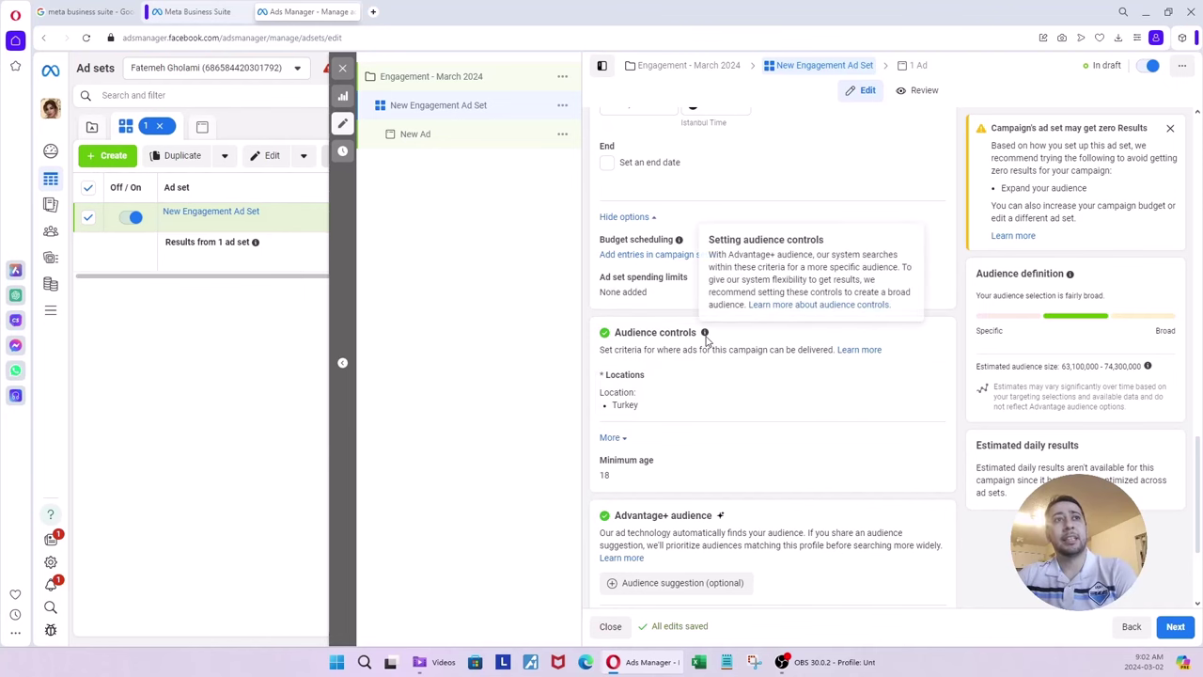
scroll(696, 347, down, 2)
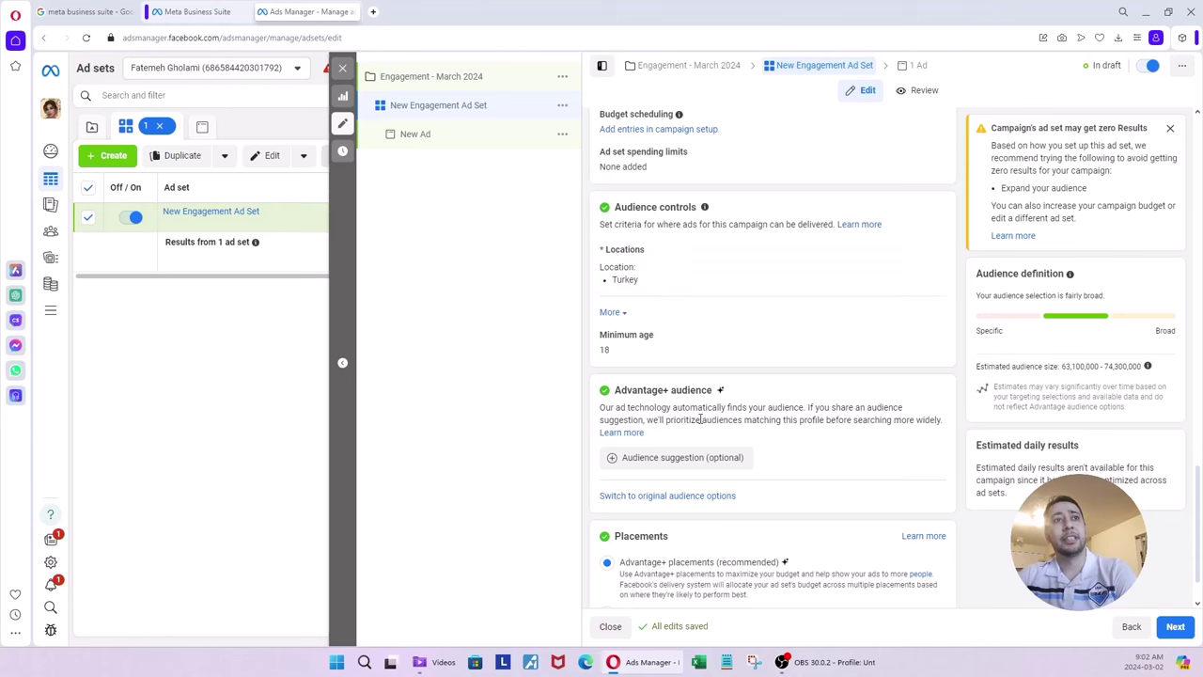
scroll(646, 425, up, 1)
mouse_move(650, 314)
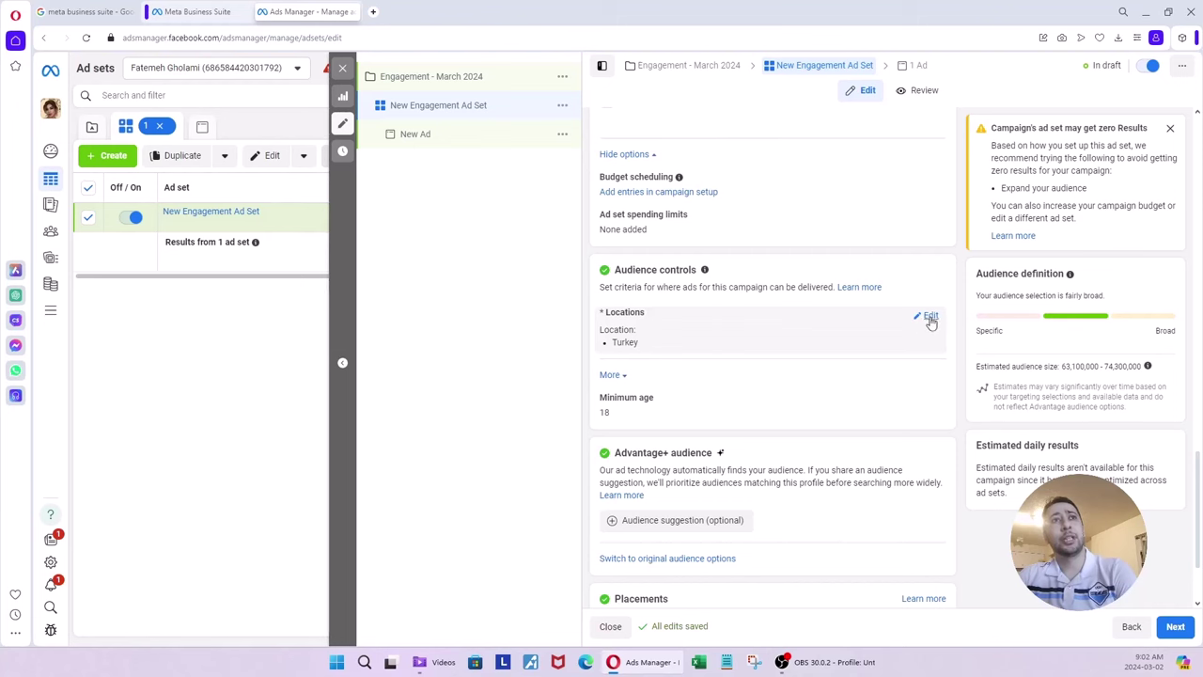
click(929, 319)
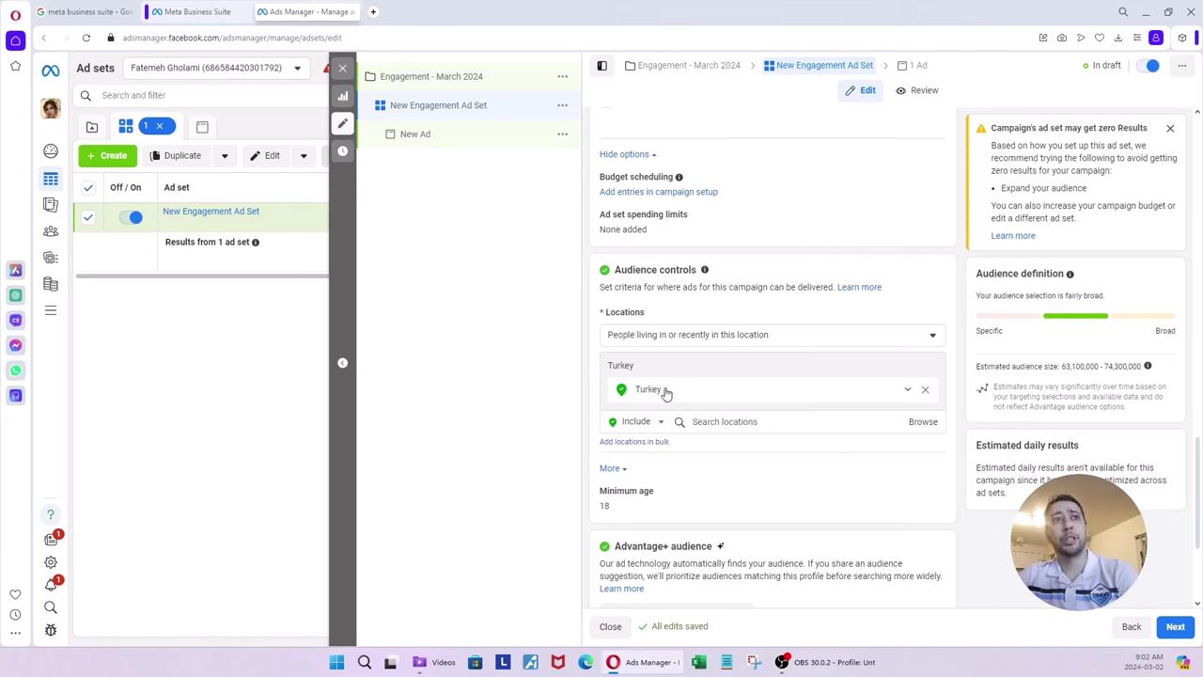
click(925, 390)
Search the audience locations for "iran" and clear the search text
click(732, 384)
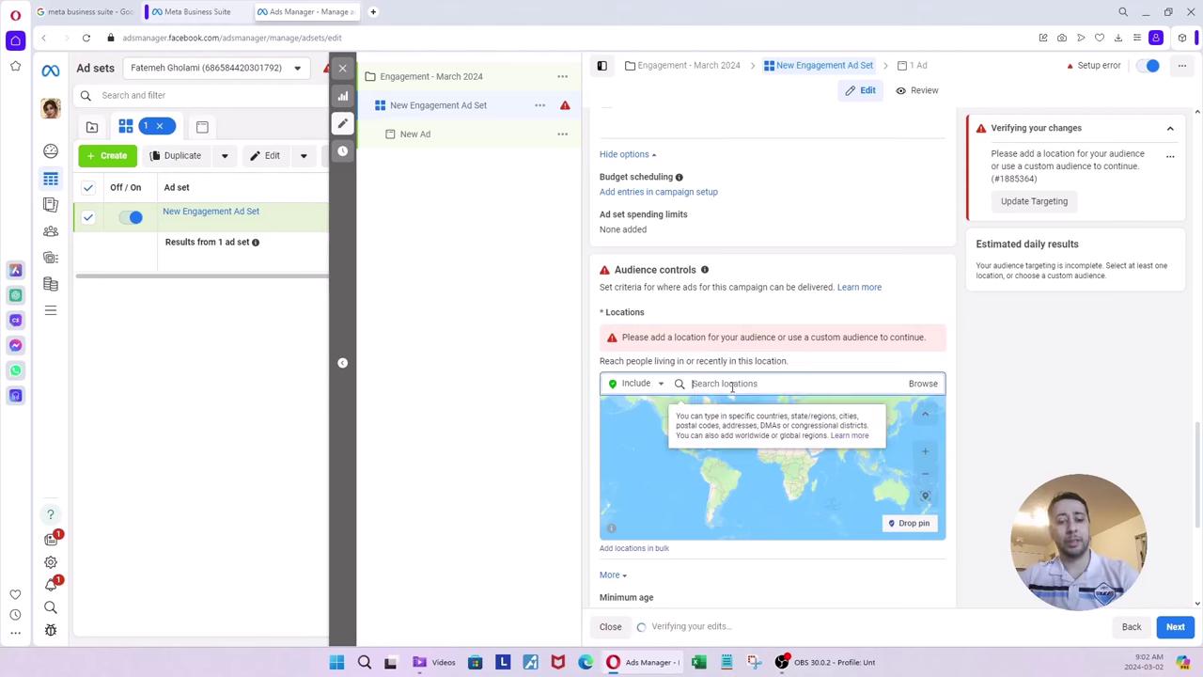
text(iran)
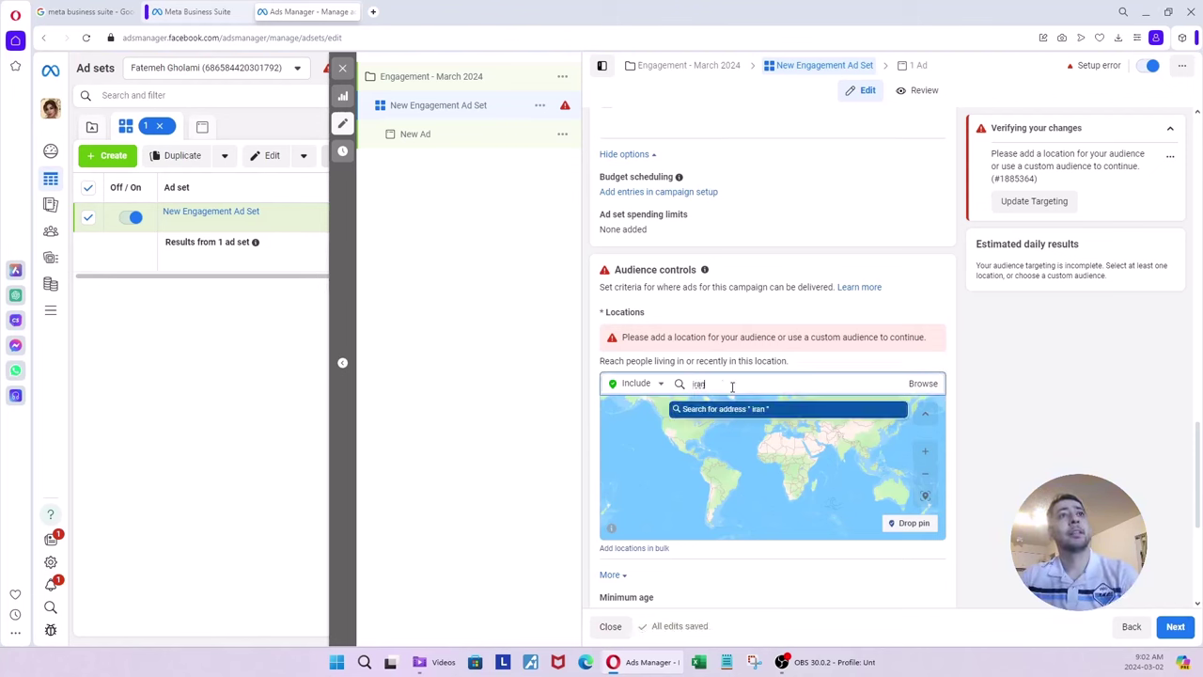
double_click(708, 383)
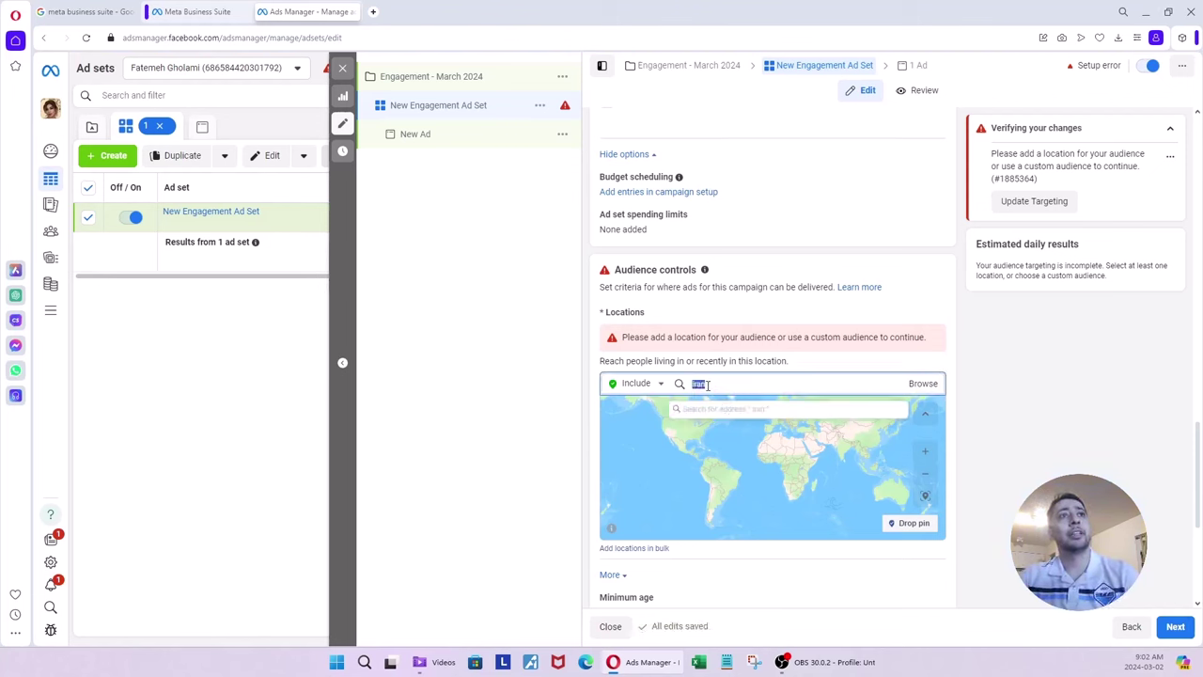
key(BackSpace)
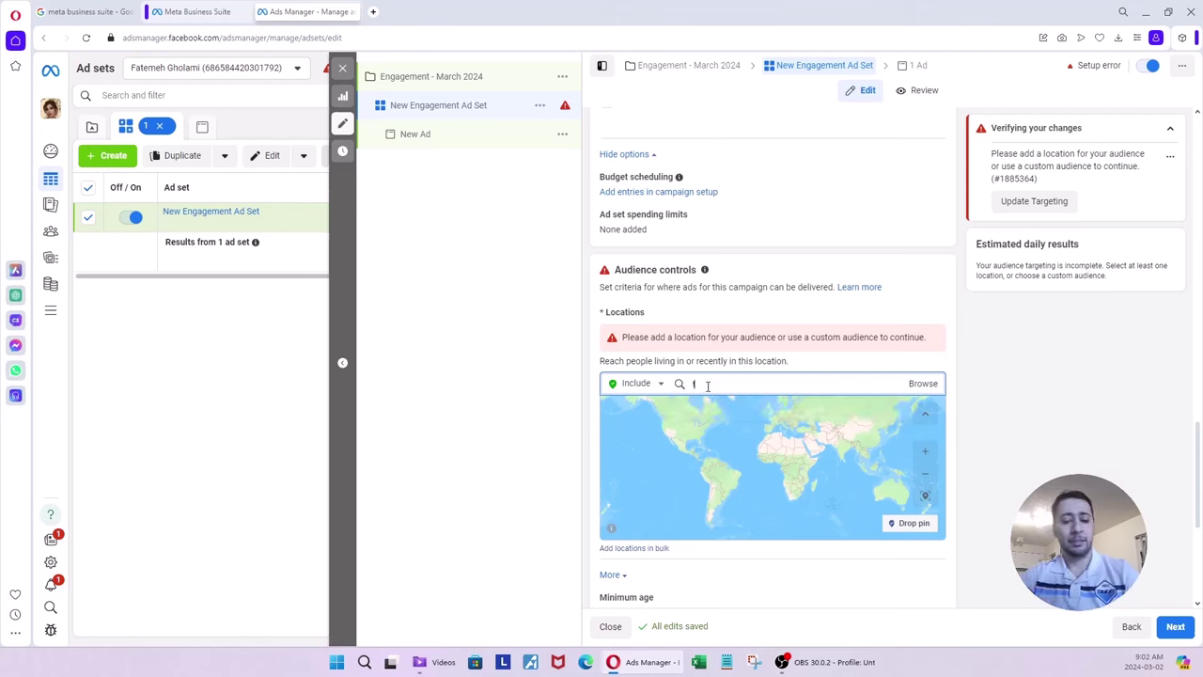
Search for "turkey" and add the country Turkey as an included audience location
text(turk)
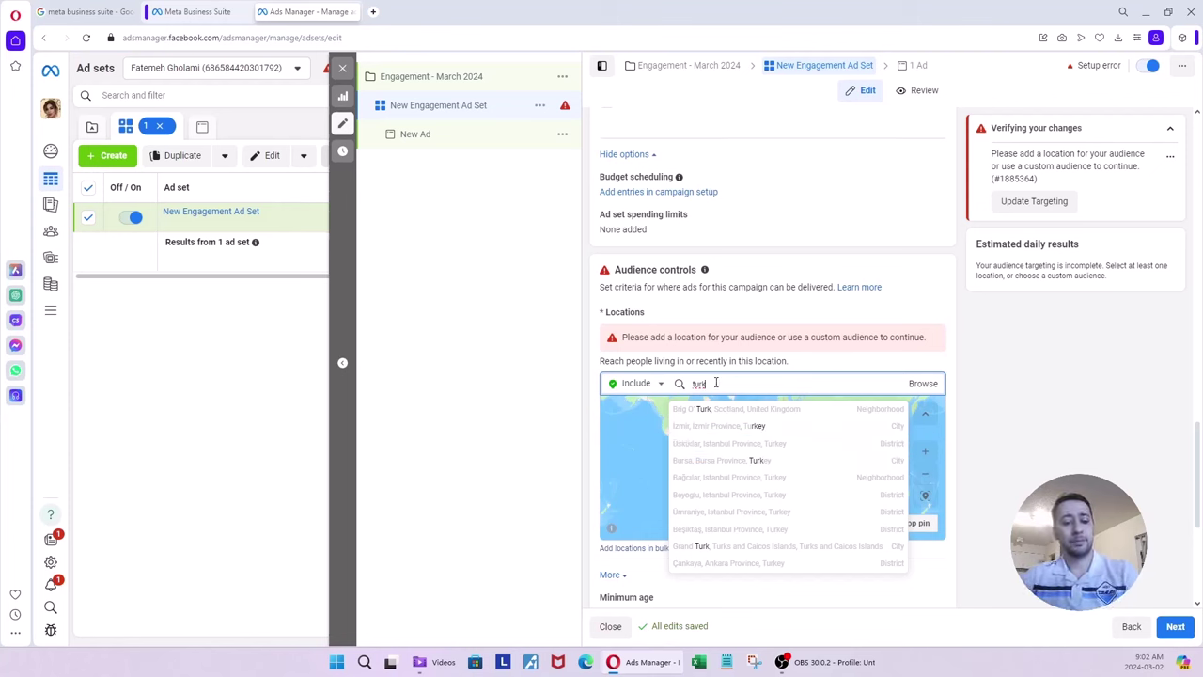
text(ey)
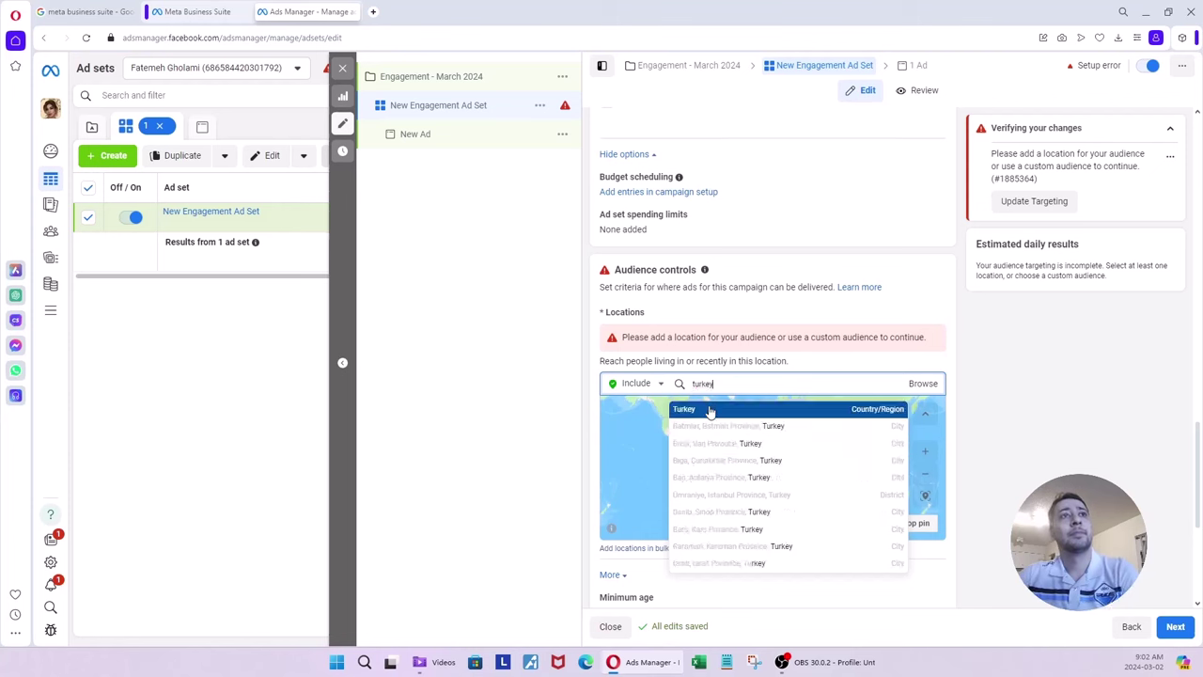
click(709, 410)
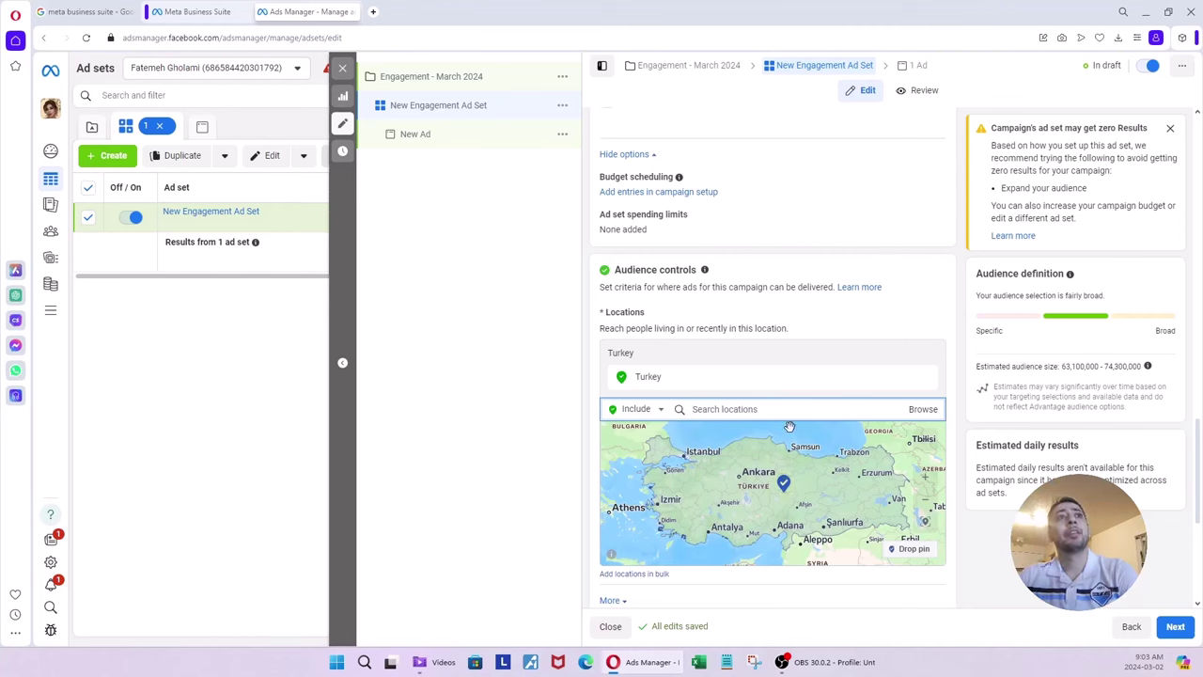
Expand the additional audience controls and open the minimum age for editing, keeping it at 18
scroll(762, 367, down, 3)
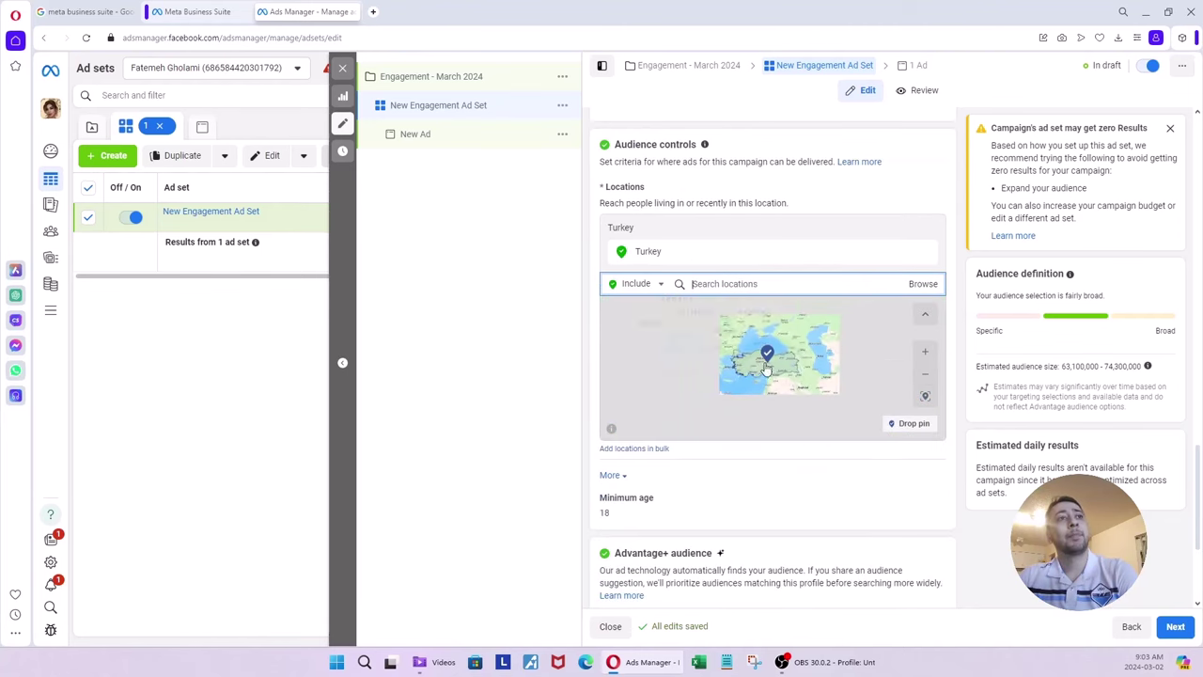
click(623, 476)
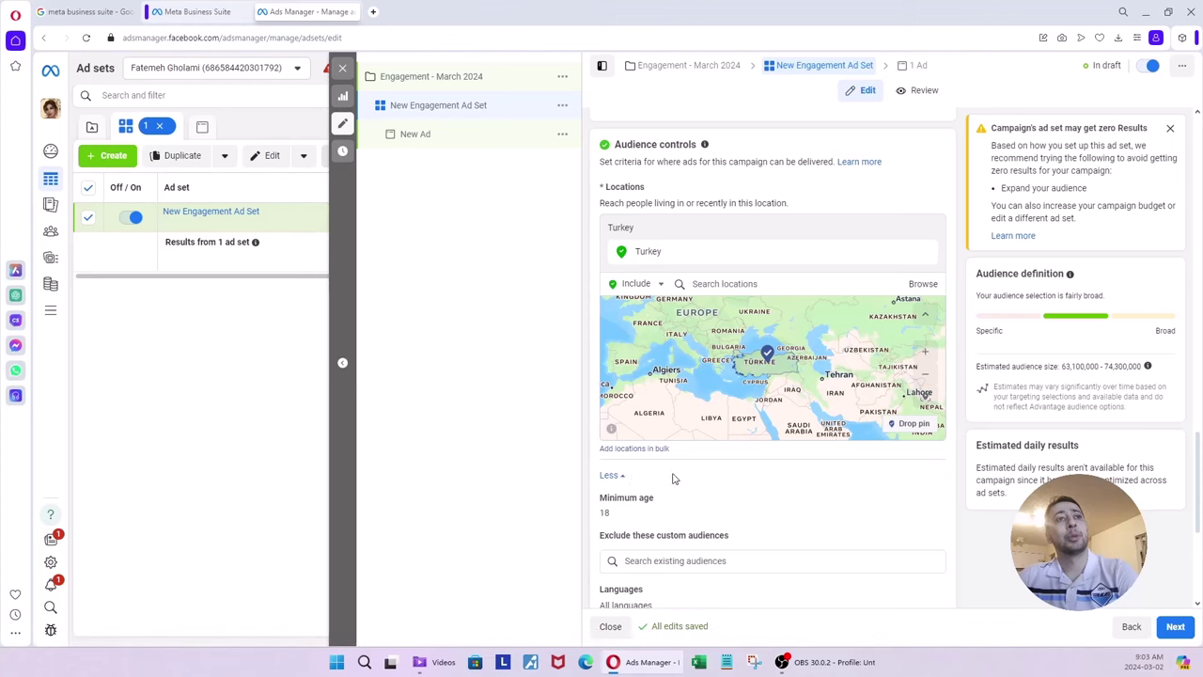
scroll(673, 478, down, 3)
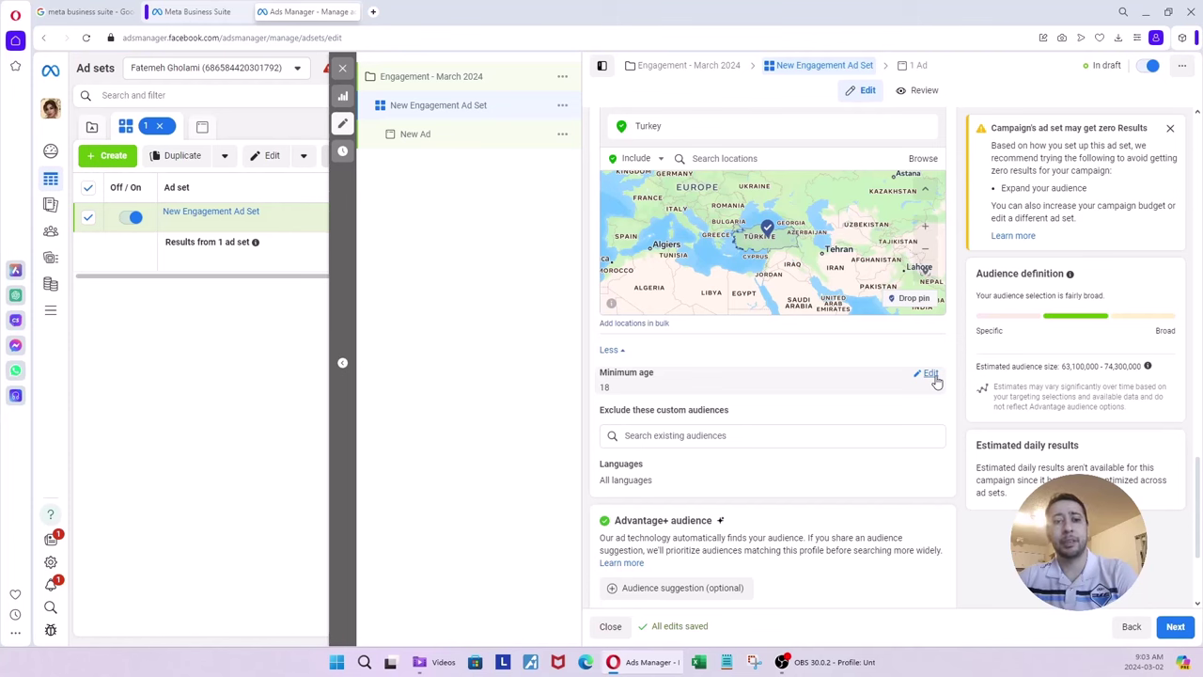
click(931, 374)
click(645, 399)
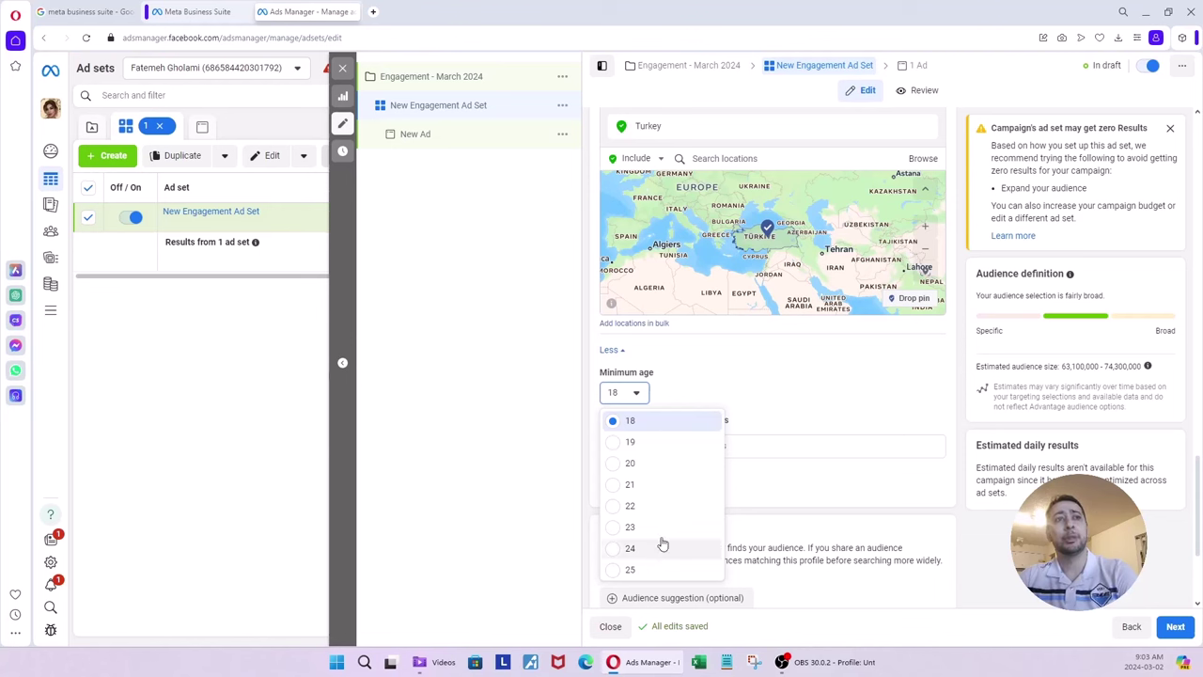
click(566, 411)
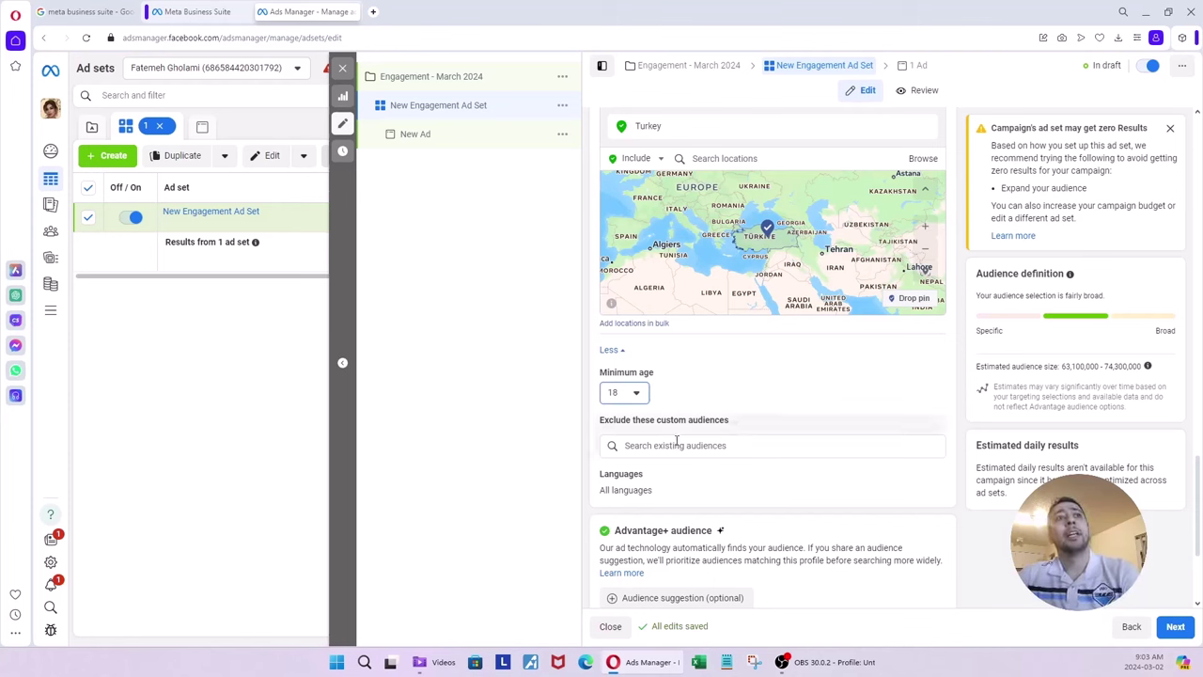
Check which existing custom audiences are available for exclusion in the audience controls
click(713, 444)
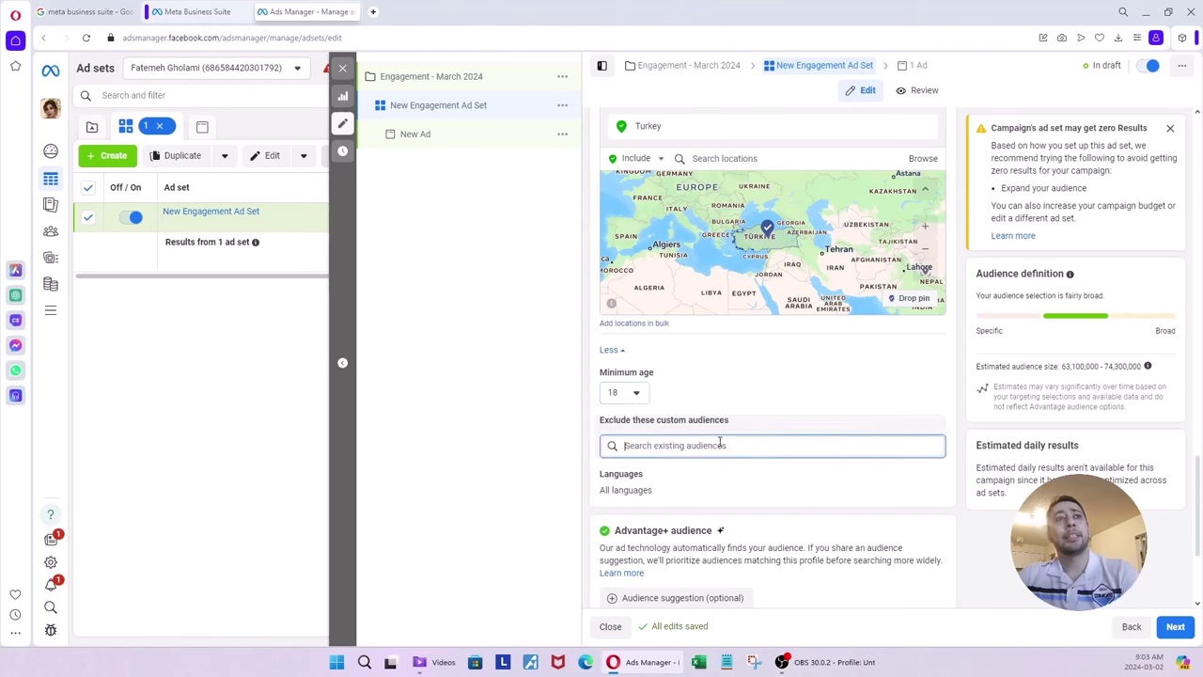
click(537, 443)
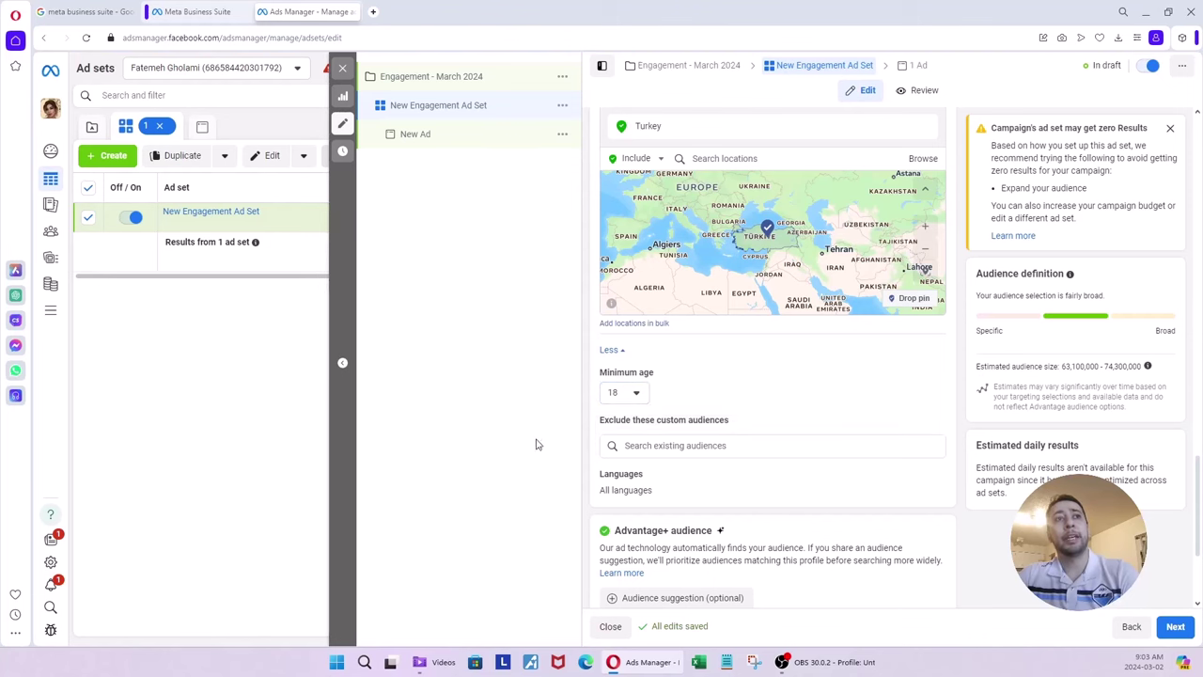
drag(656, 422, 687, 425)
click(725, 444)
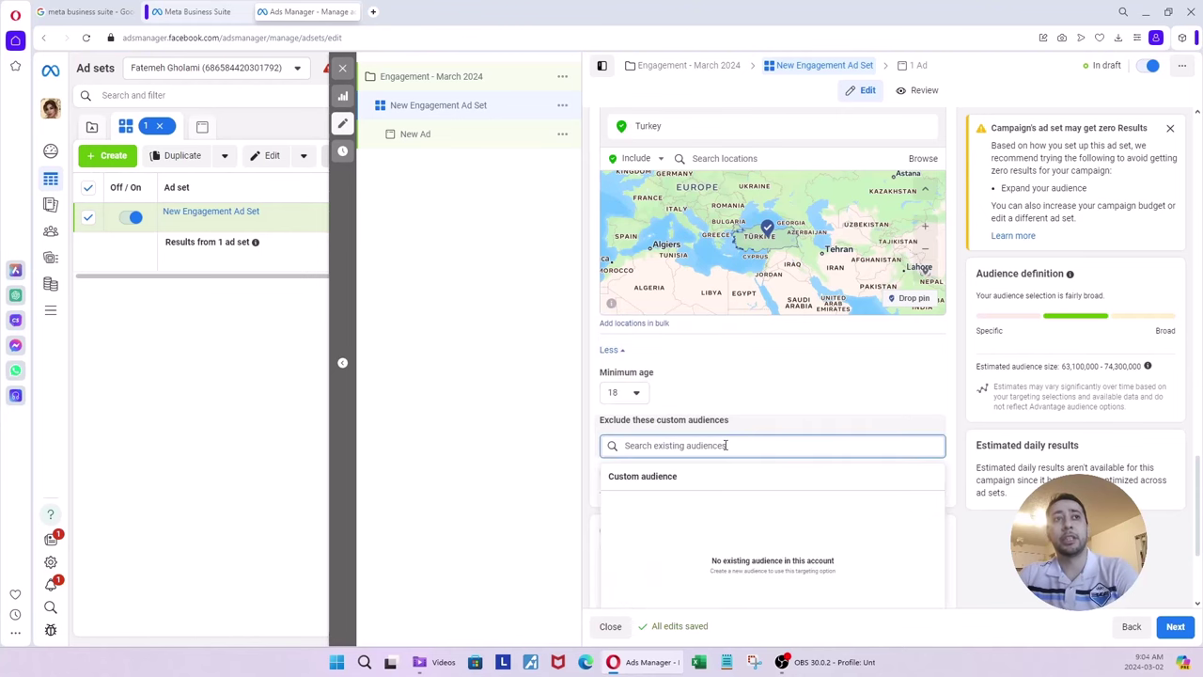
click(525, 460)
drag(632, 422, 604, 427)
click(536, 430)
click(677, 447)
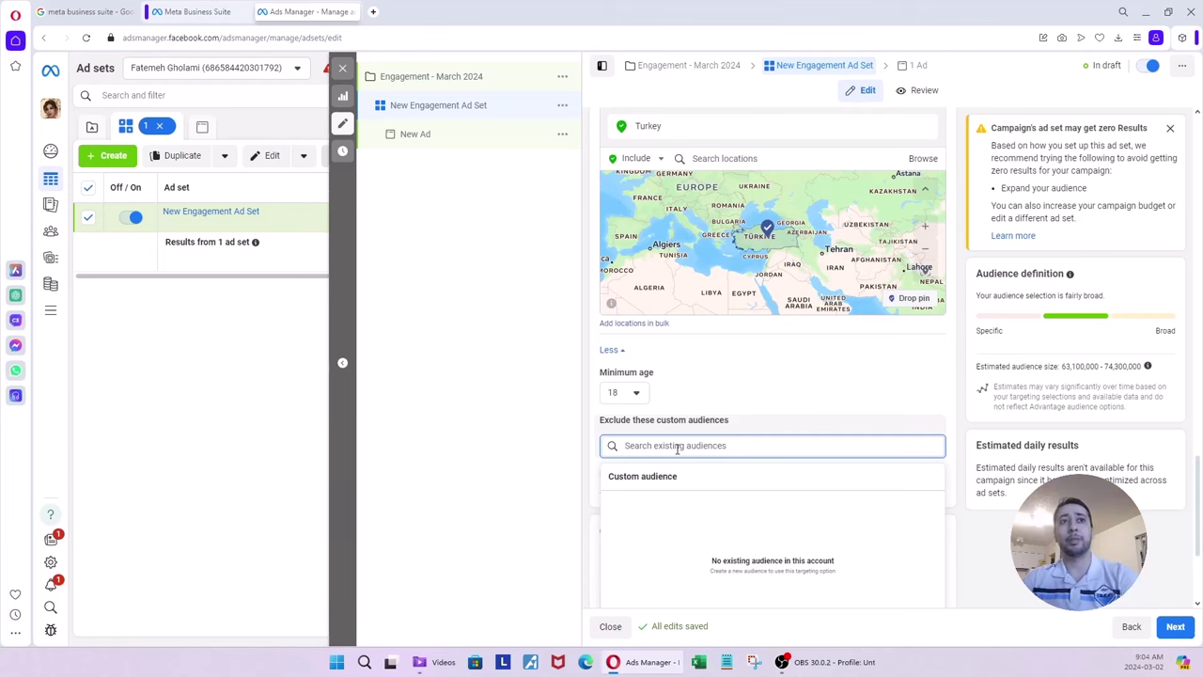
click(964, 449)
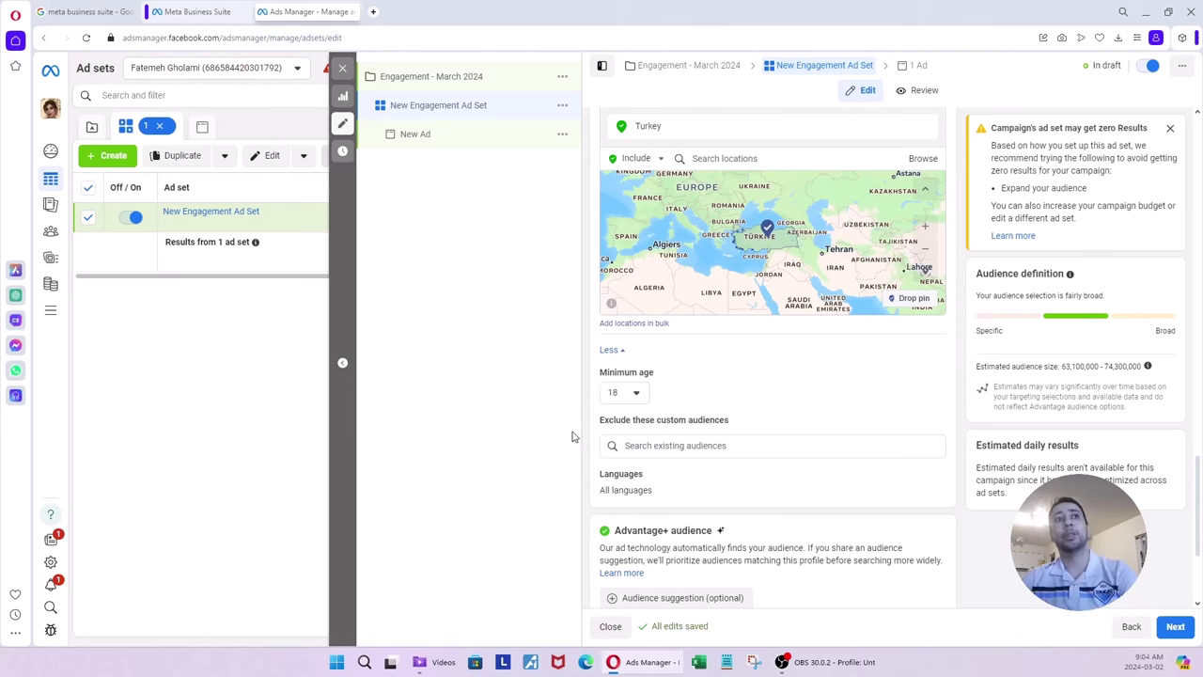
Open the audience languages for editing, search for "pers" and add Persian
mouse_move(733, 422)
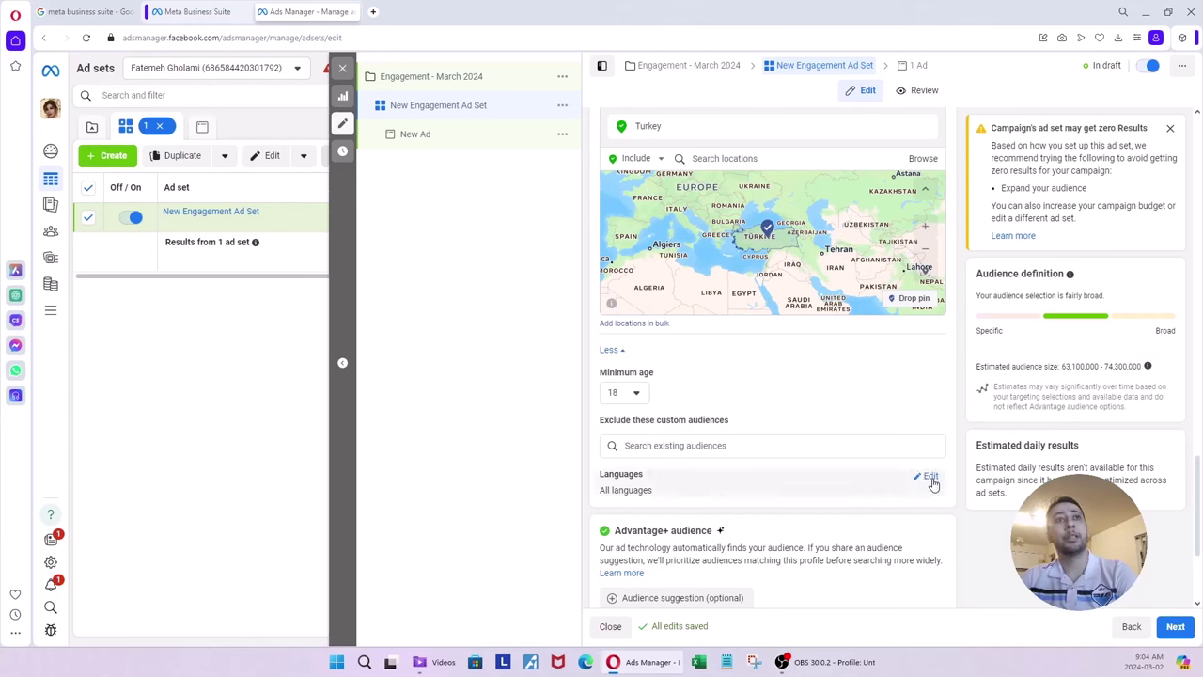
click(929, 478)
scroll(961, 491, down, 1)
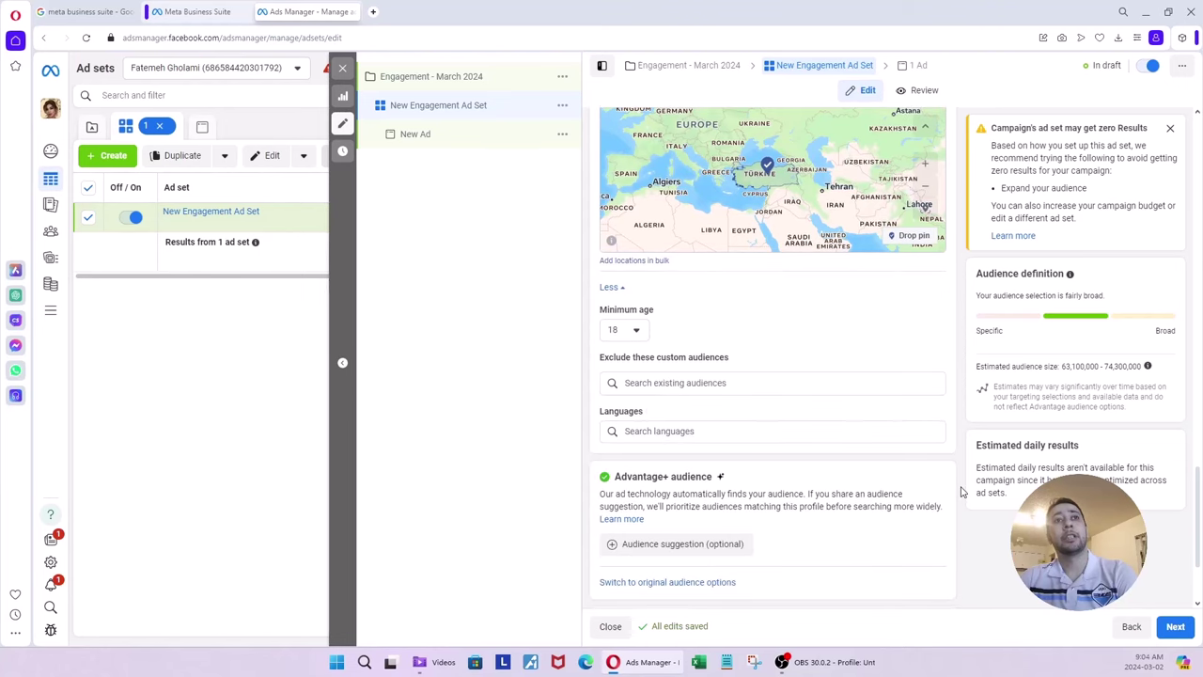
click(827, 433)
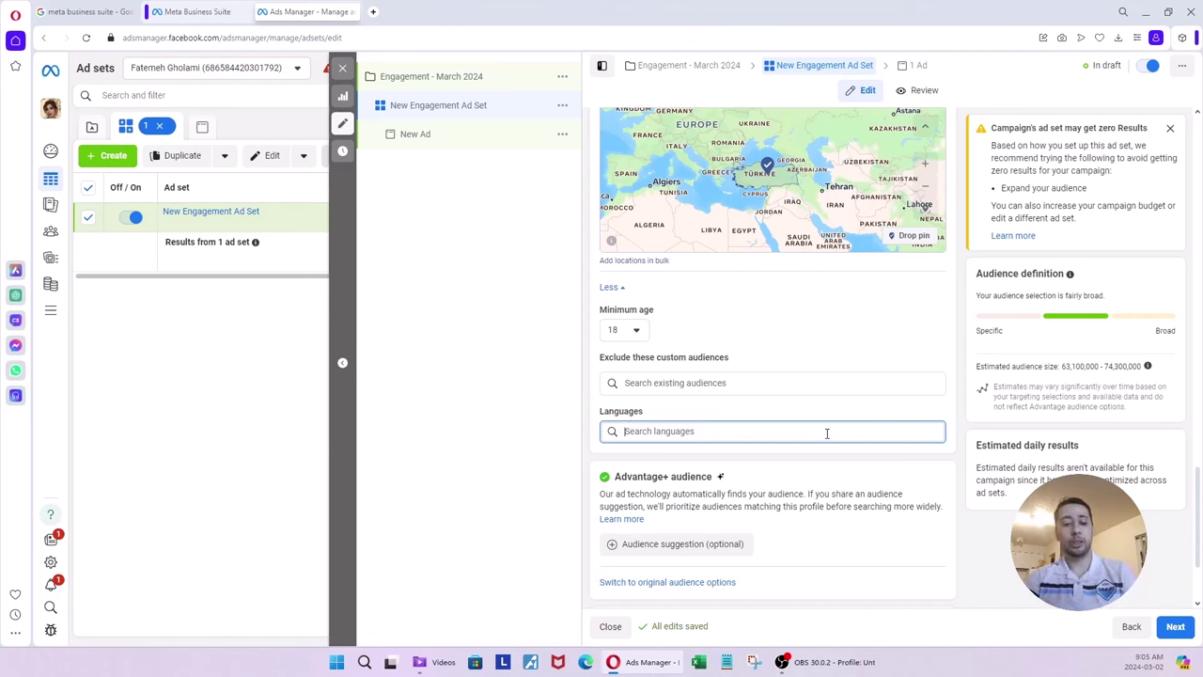
text(pers)
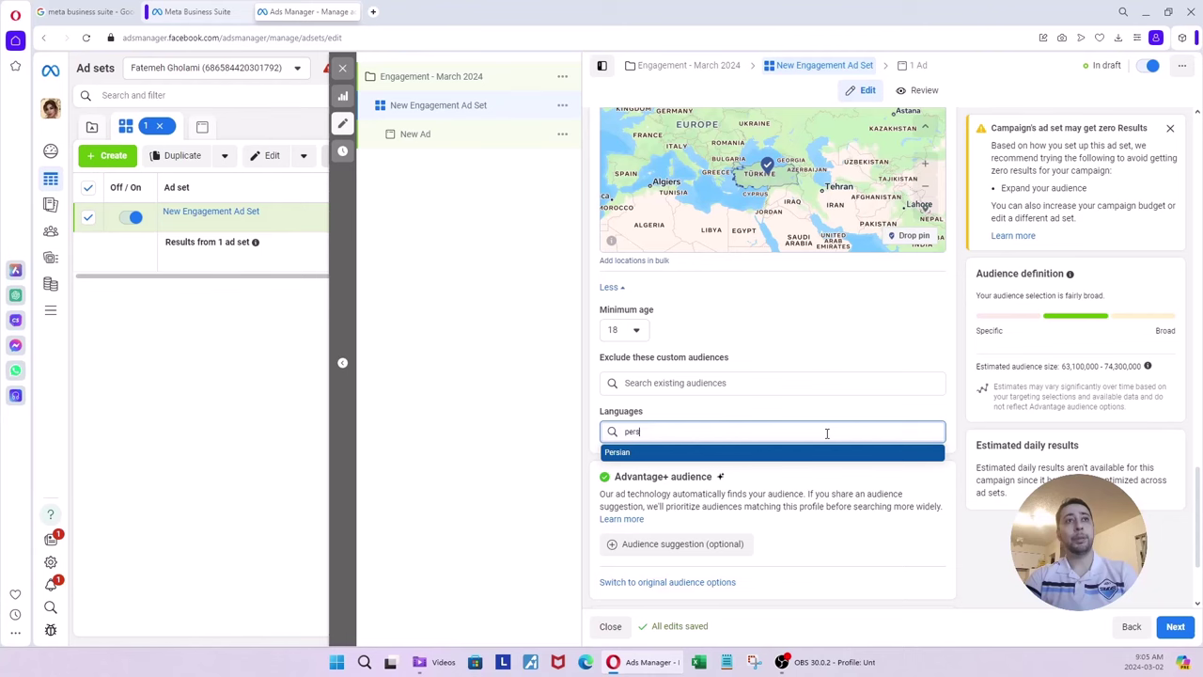
click(647, 454)
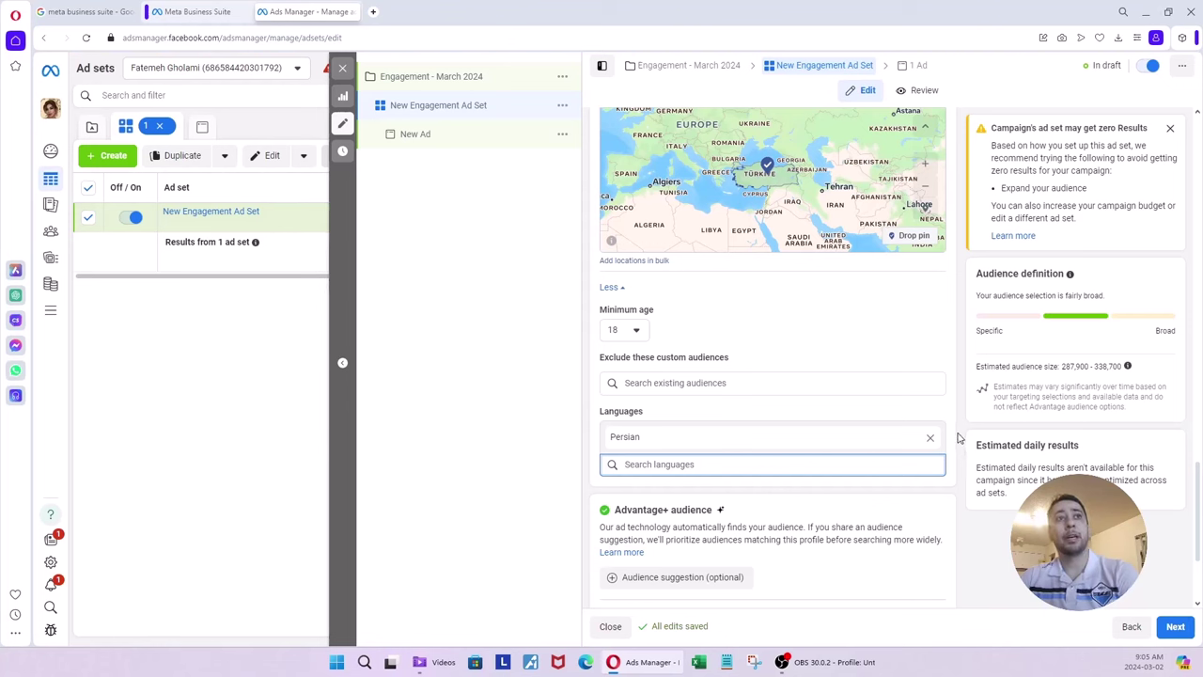
Remove Persian from the audience languages
scroll(959, 435, up, 3)
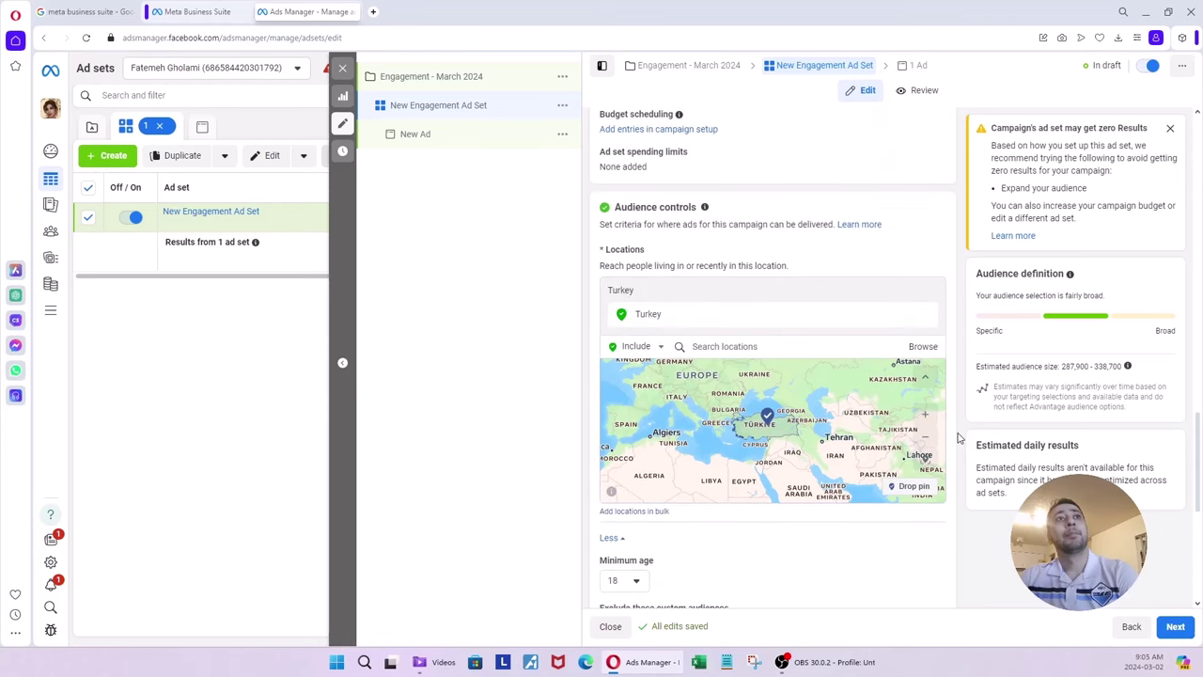
scroll(959, 436, down, 4)
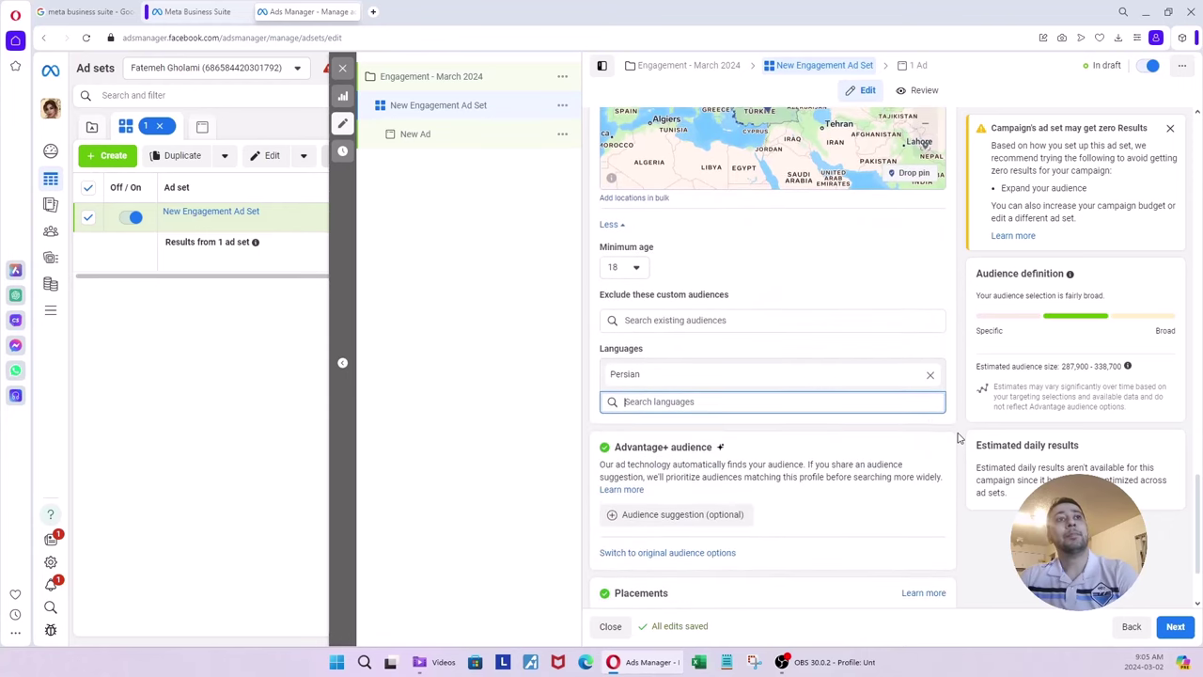
click(930, 375)
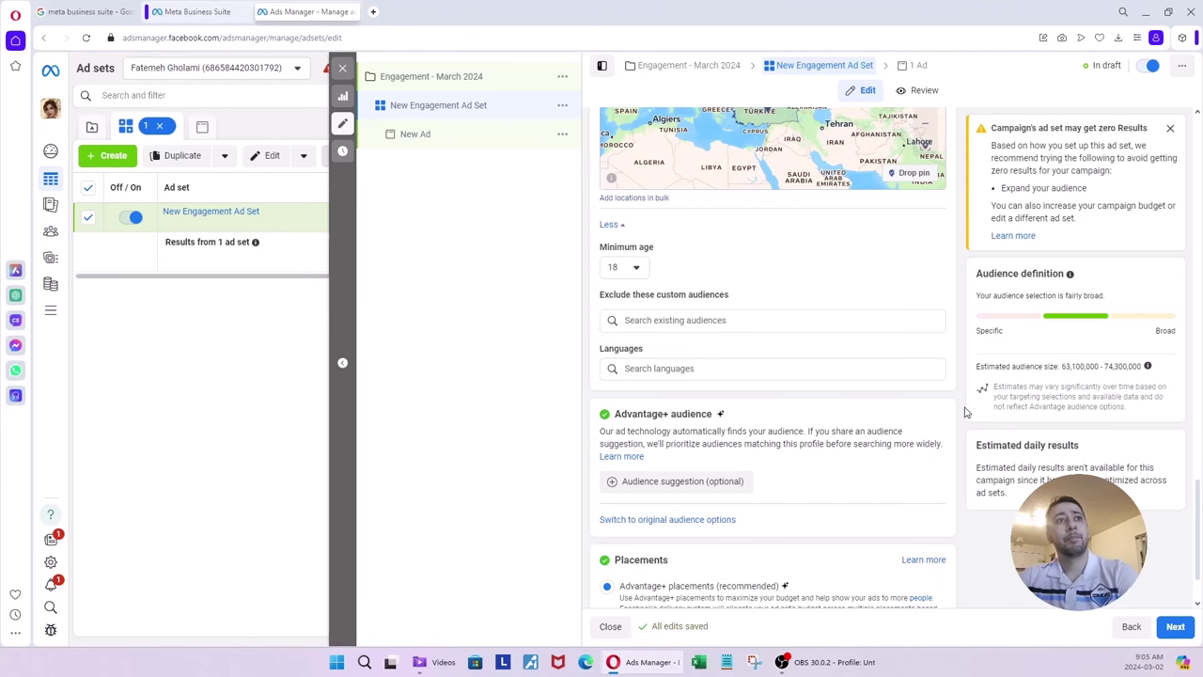
Expand the Advantage+ audience suggestion and review its existing lookalike and custom audiences and the types that can be created new
scroll(967, 412, down, 1)
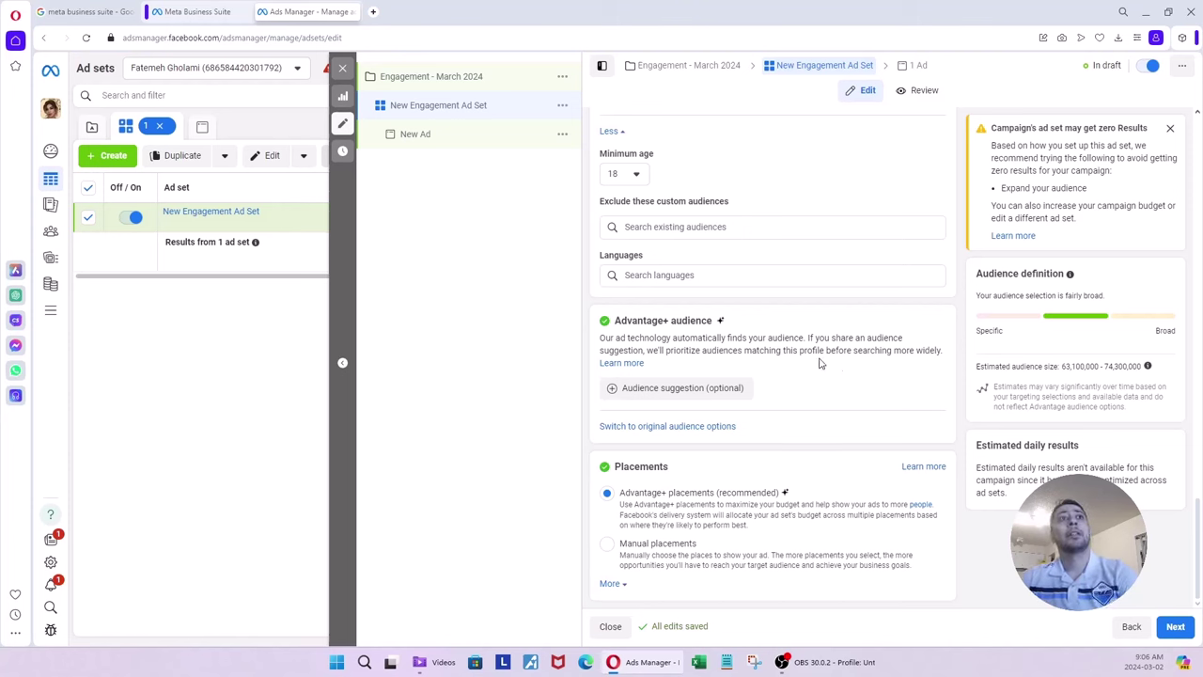
click(670, 399)
click(687, 408)
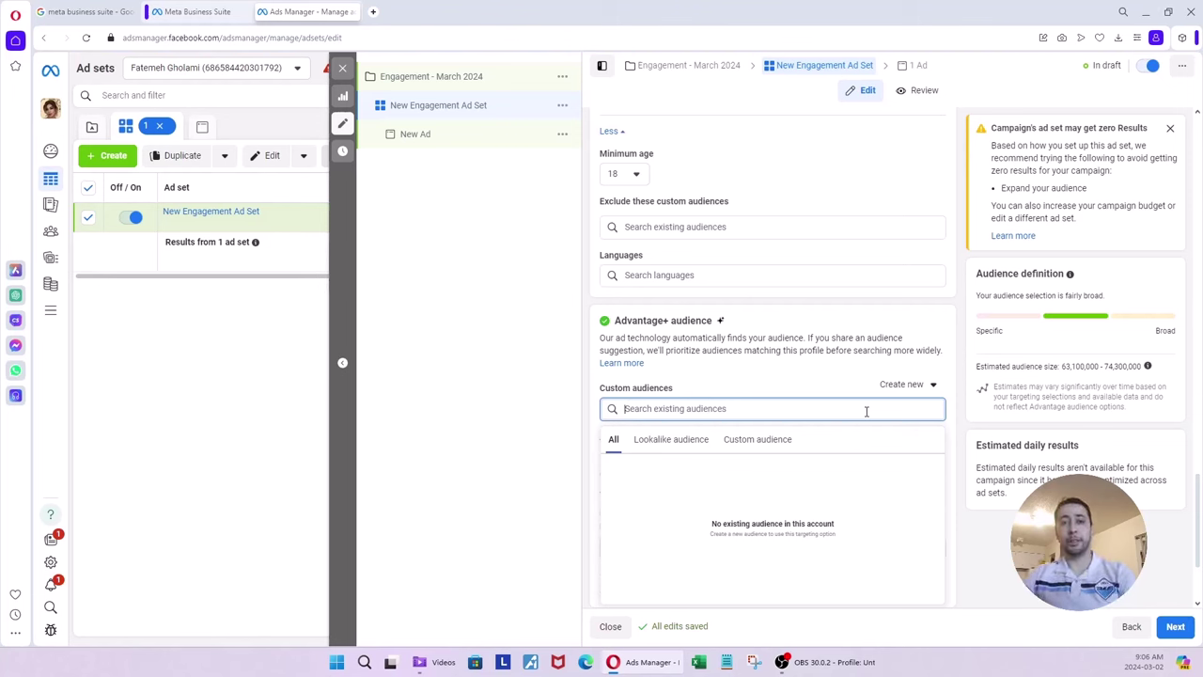
click(670, 441)
click(760, 441)
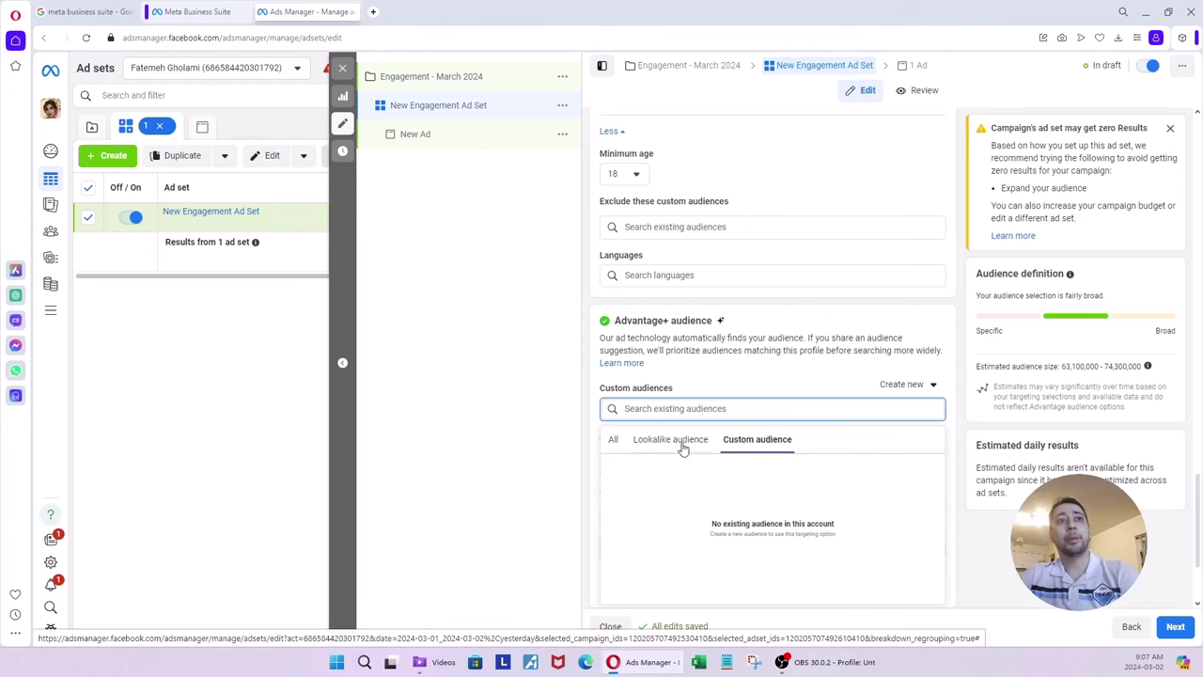
click(684, 447)
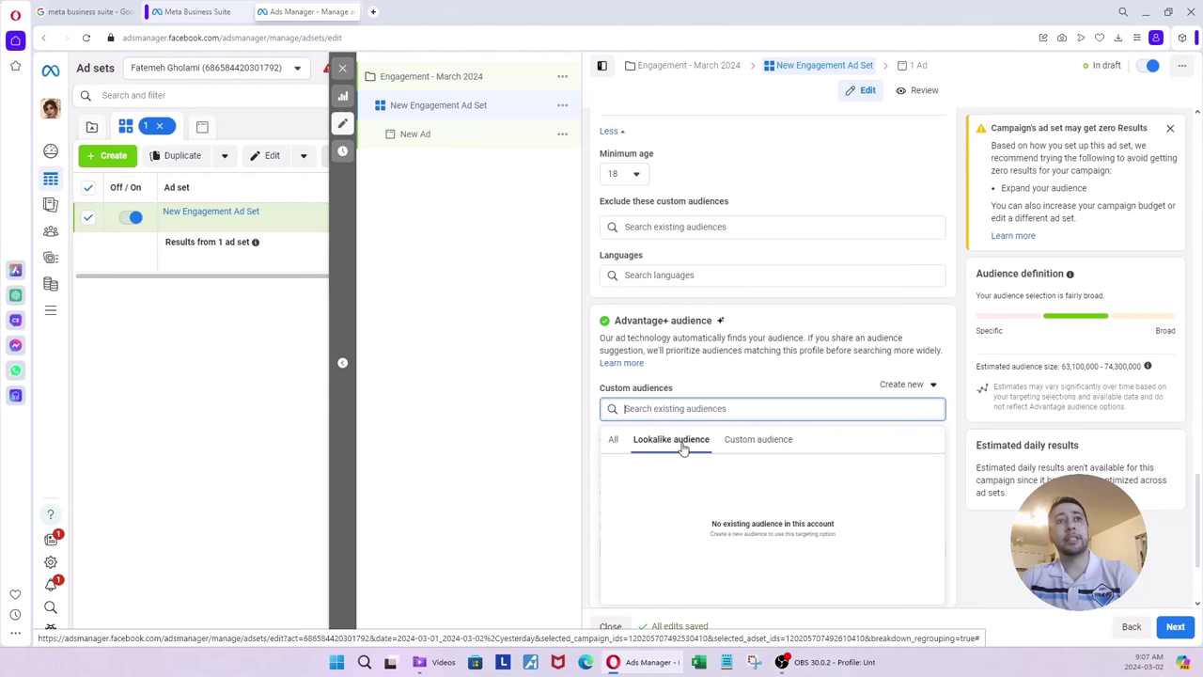
click(614, 443)
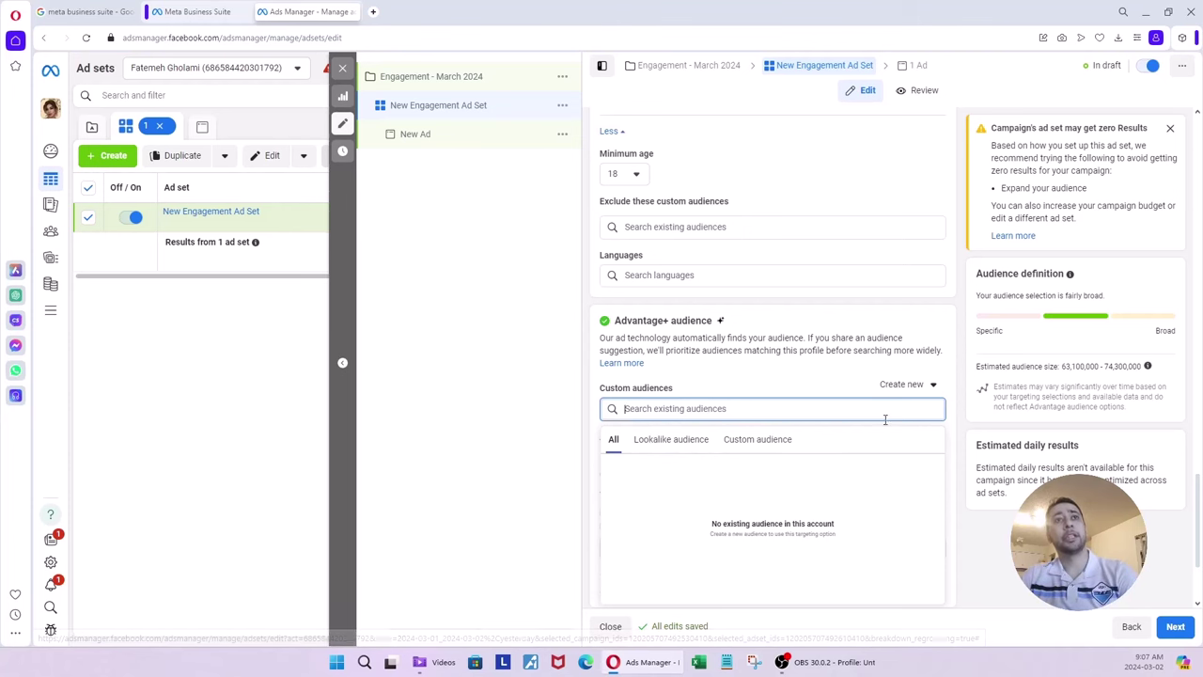
click(926, 388)
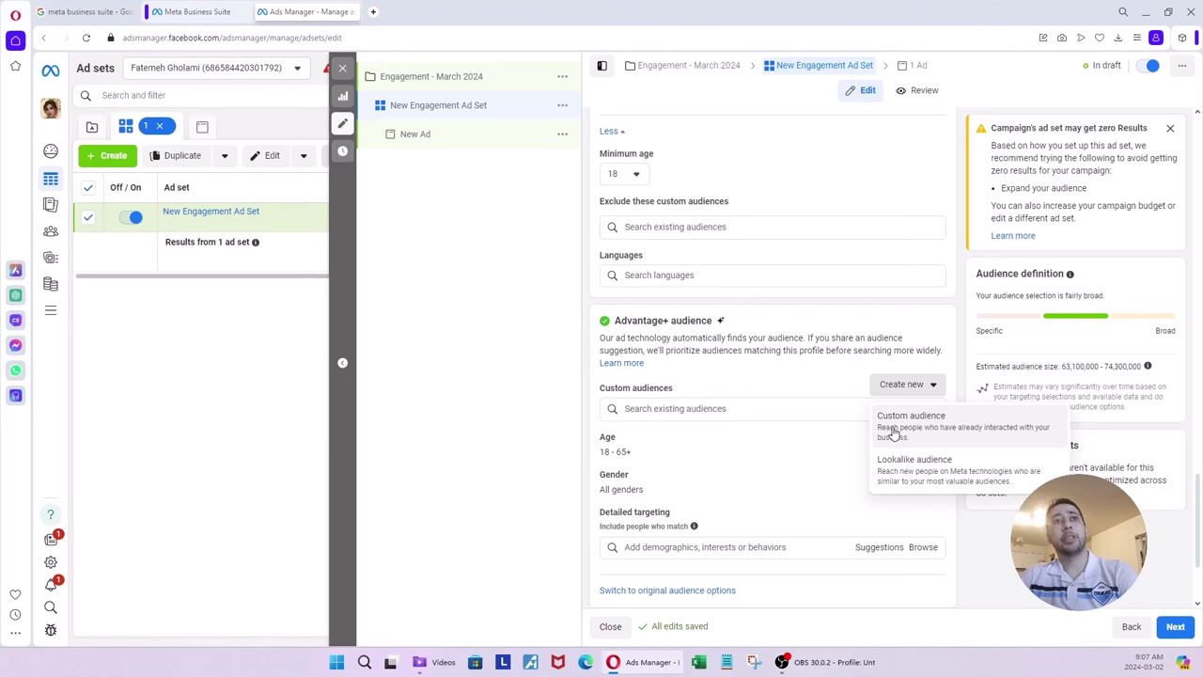
click(831, 385)
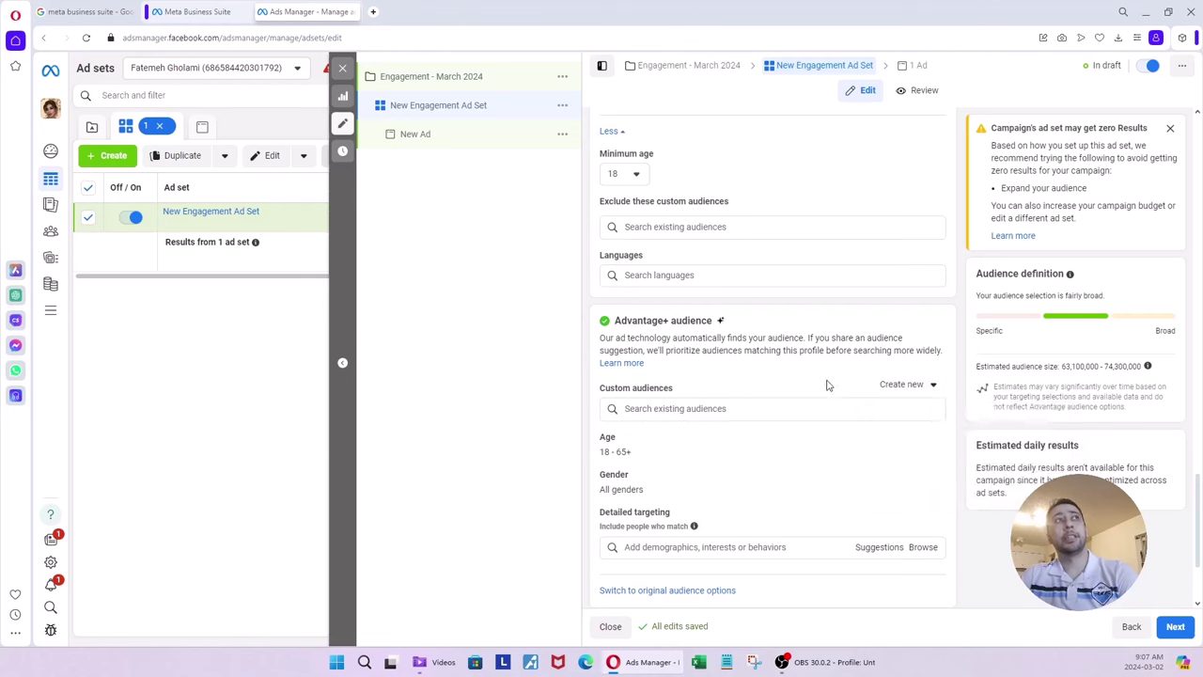
Open the Audiences page from Meta Business Suite, and recheck the existing custom audiences in the ad set's Advantage+ audience
click(194, 13)
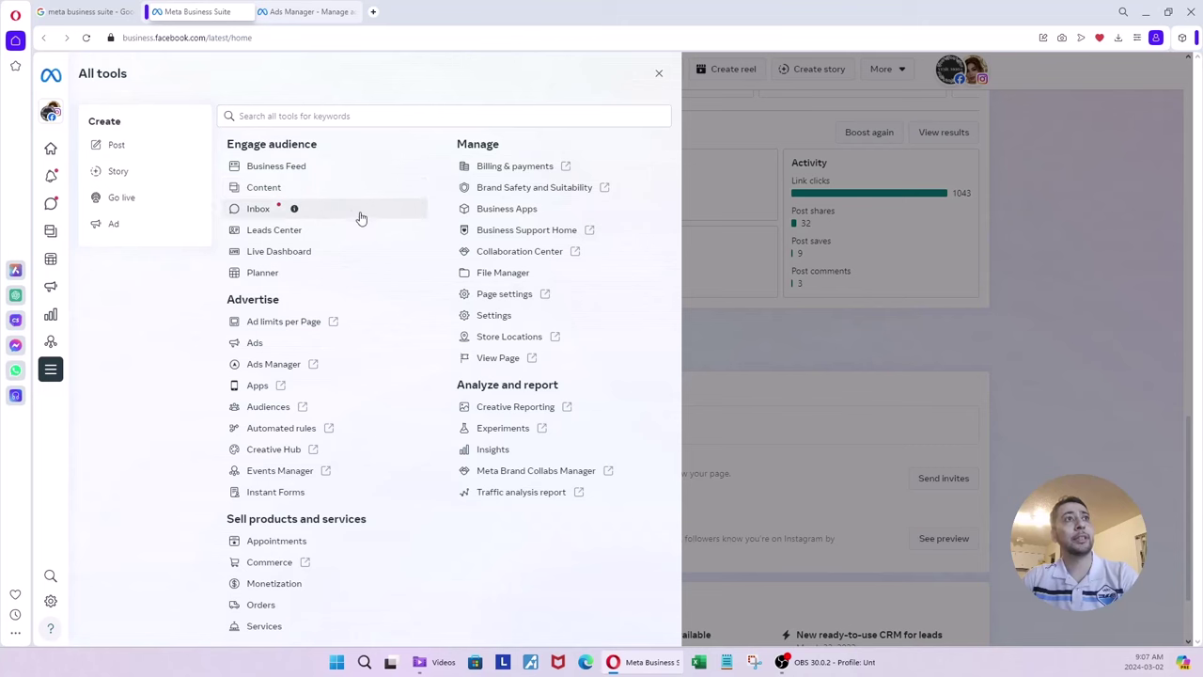
click(279, 413)
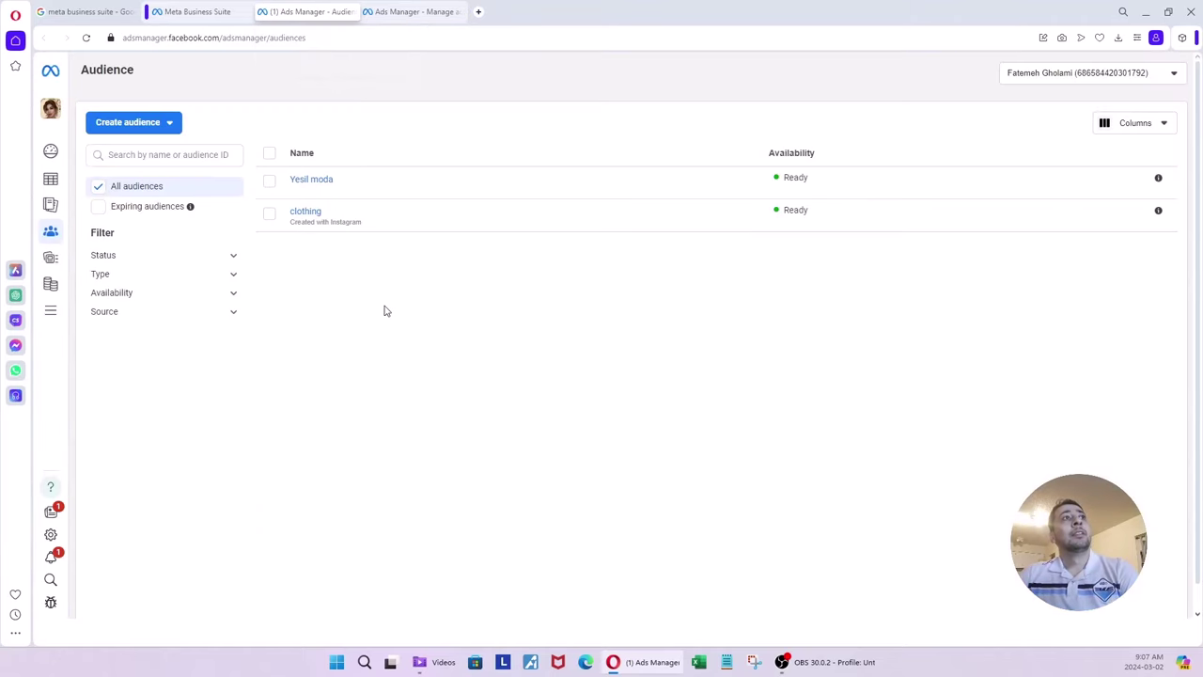
mouse_move(288, 212)
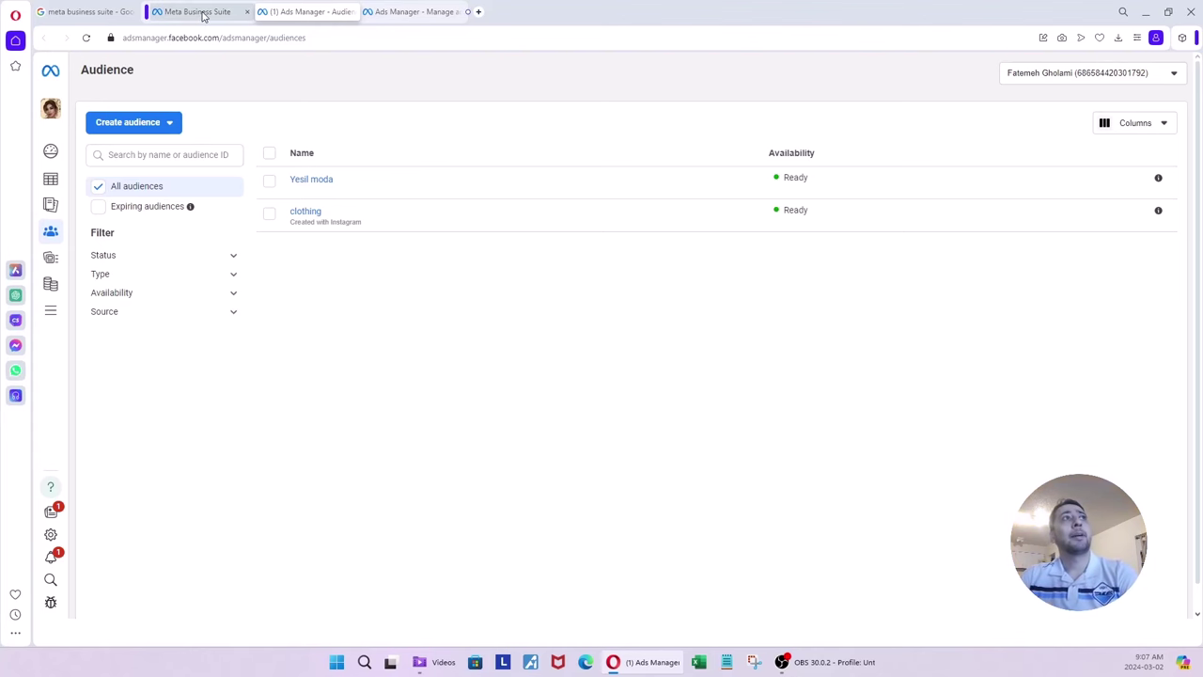
click(384, 11)
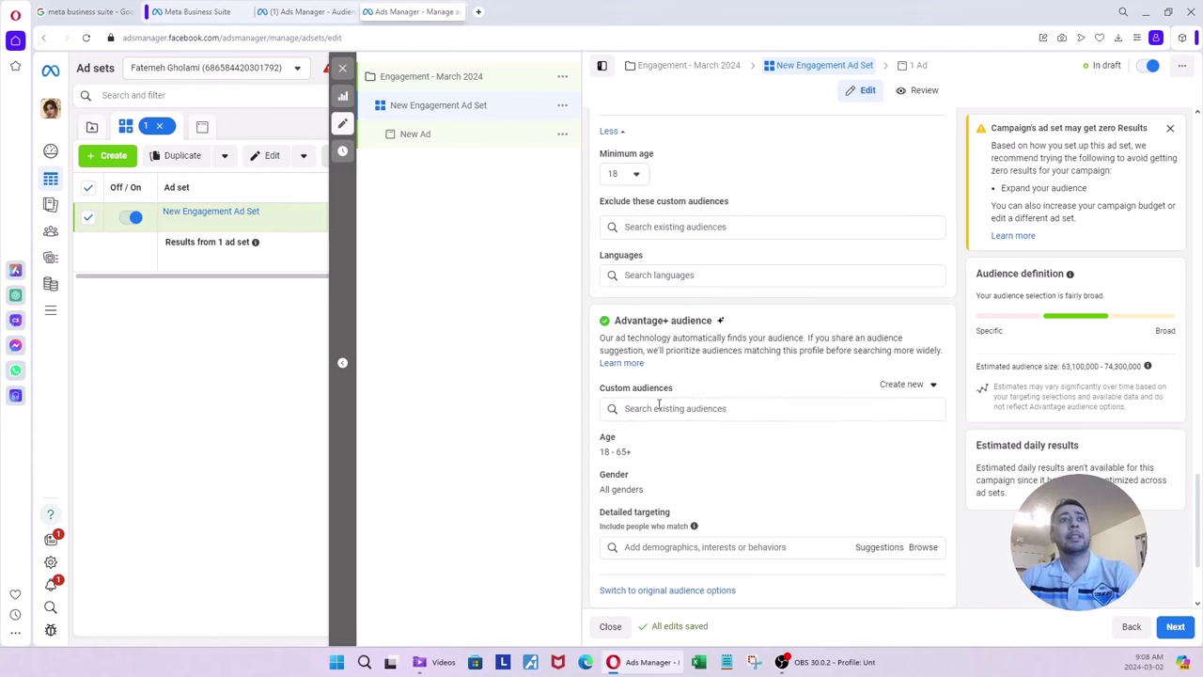
click(659, 406)
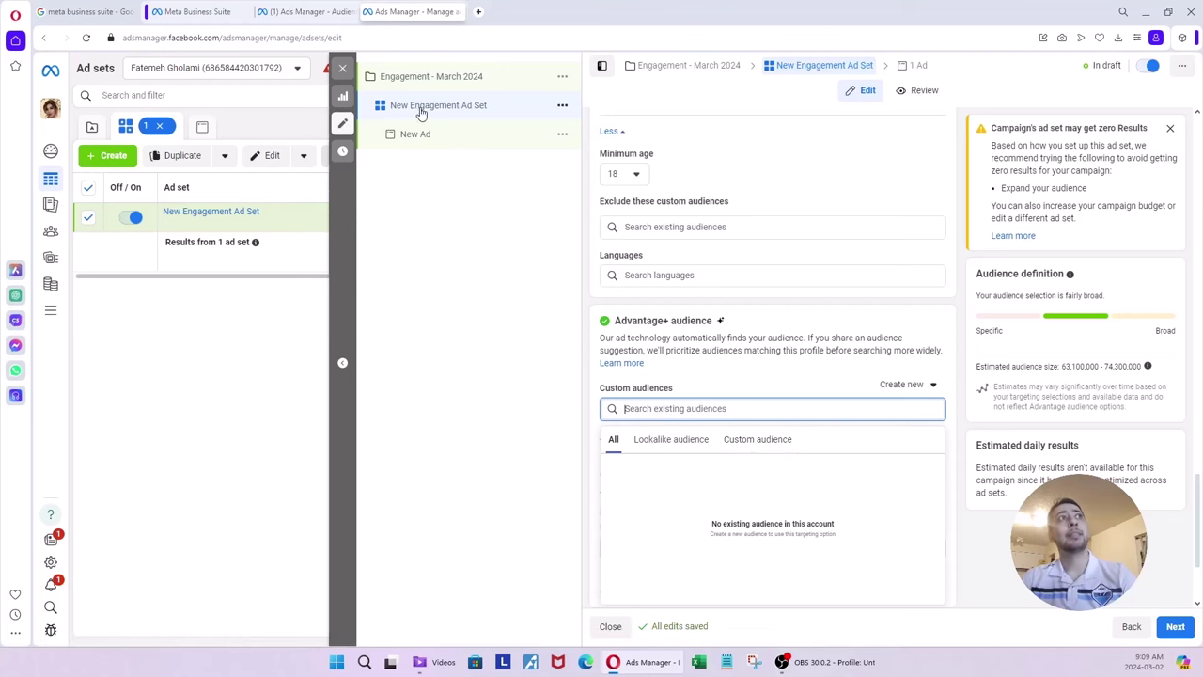
Return to the Ads Manager Audiences page and start creating a custom audience
click(305, 12)
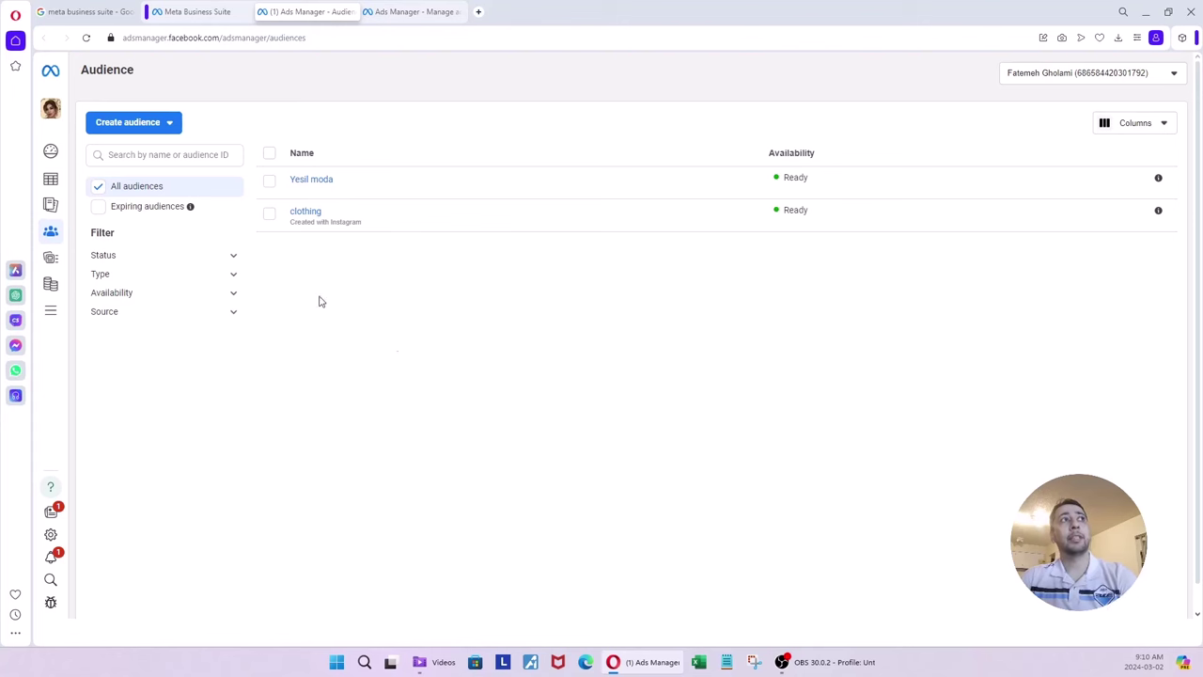
click(161, 135)
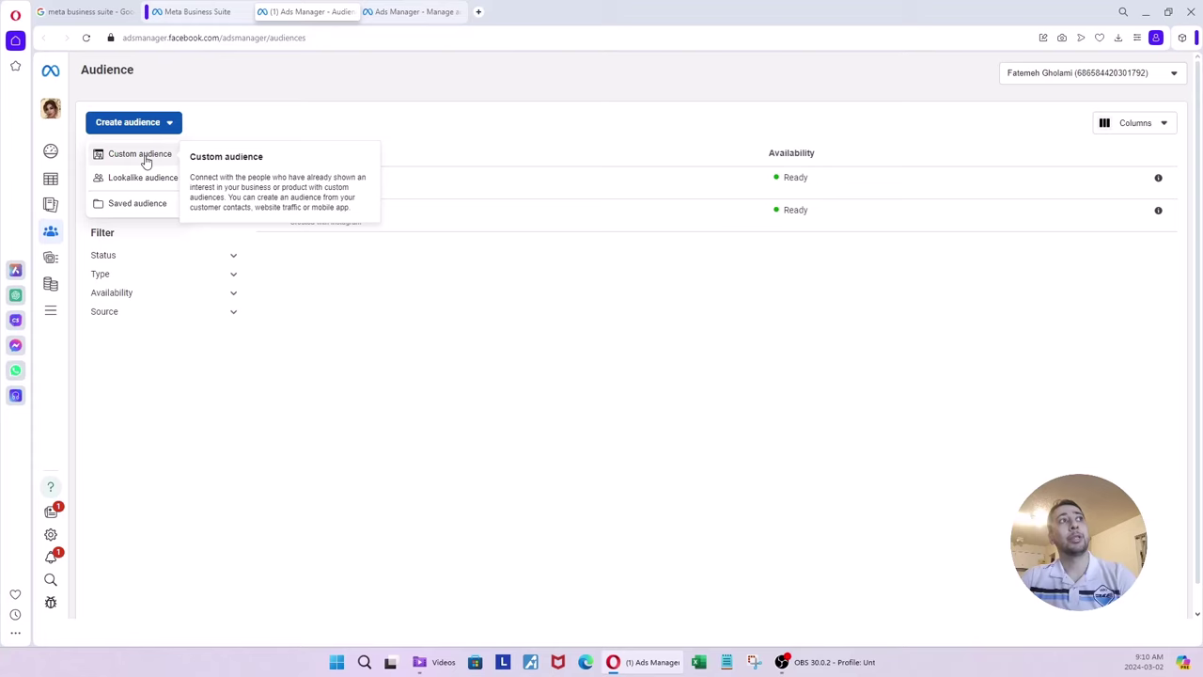
click(146, 162)
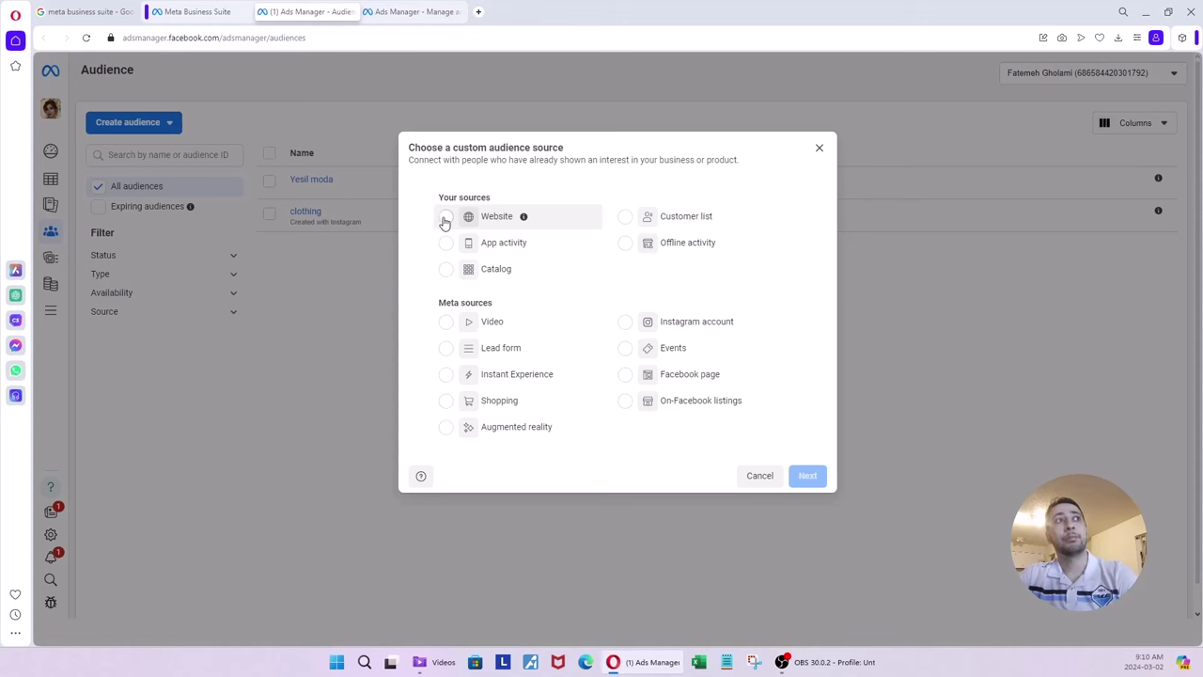
Try Customer list, Video and Lead form as the custom audience source, reading the explanations for Video and Lead form
click(682, 228)
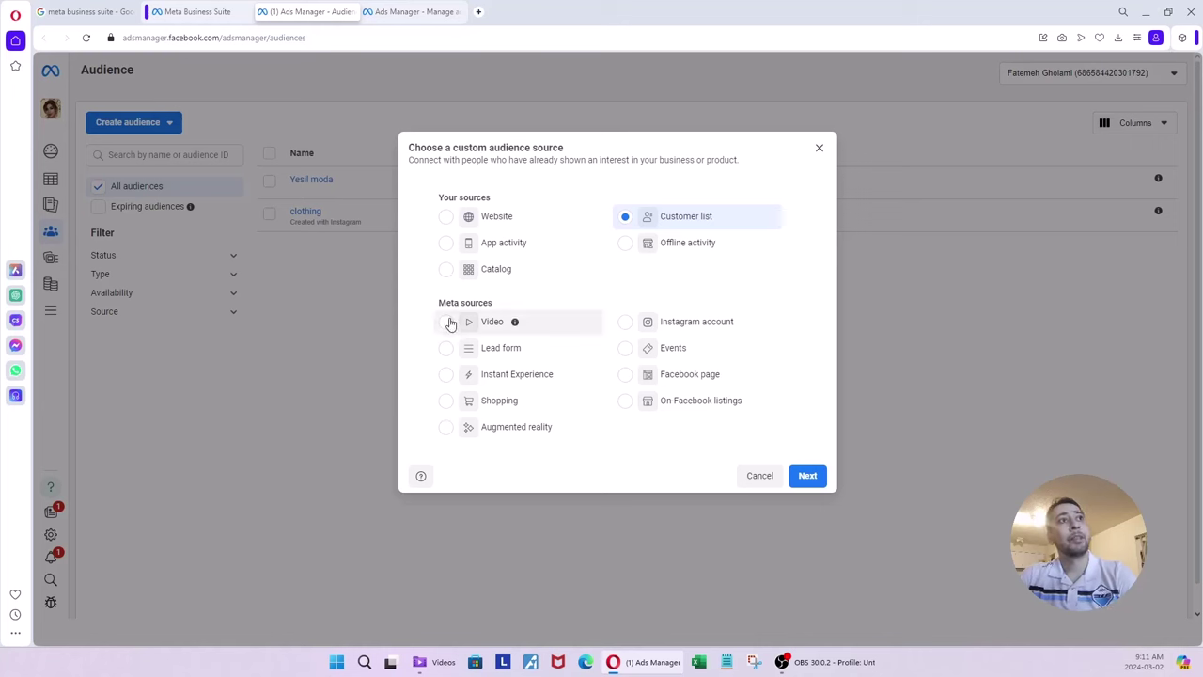
click(448, 323)
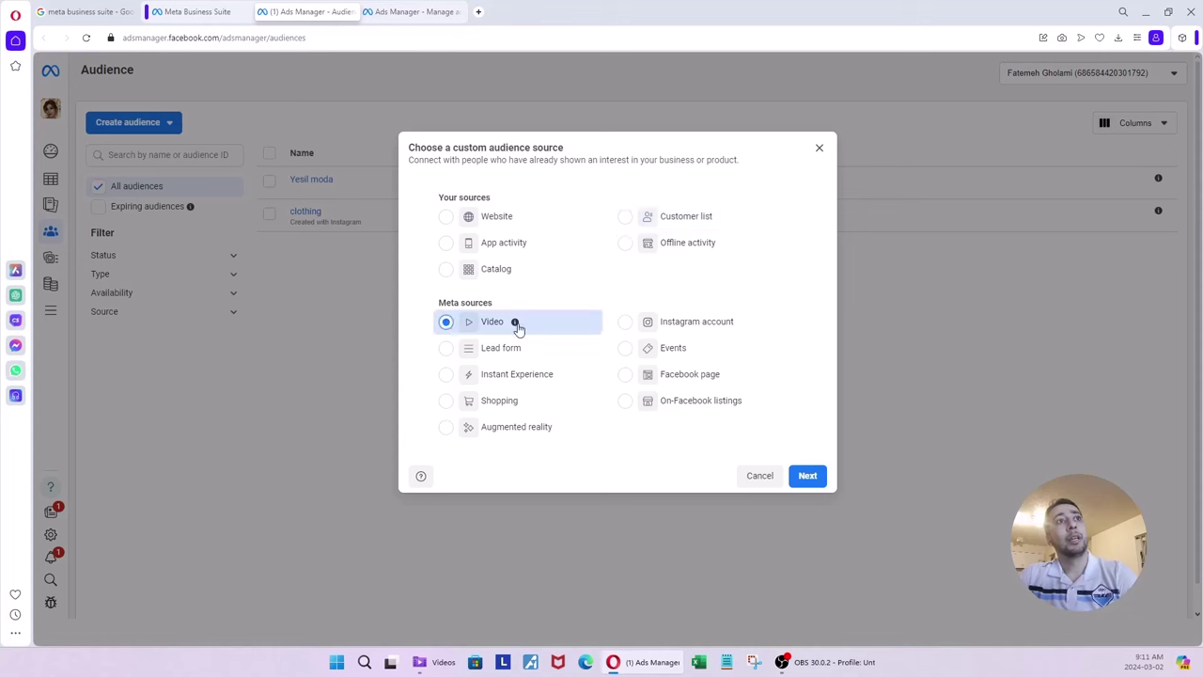
mouse_move(517, 323)
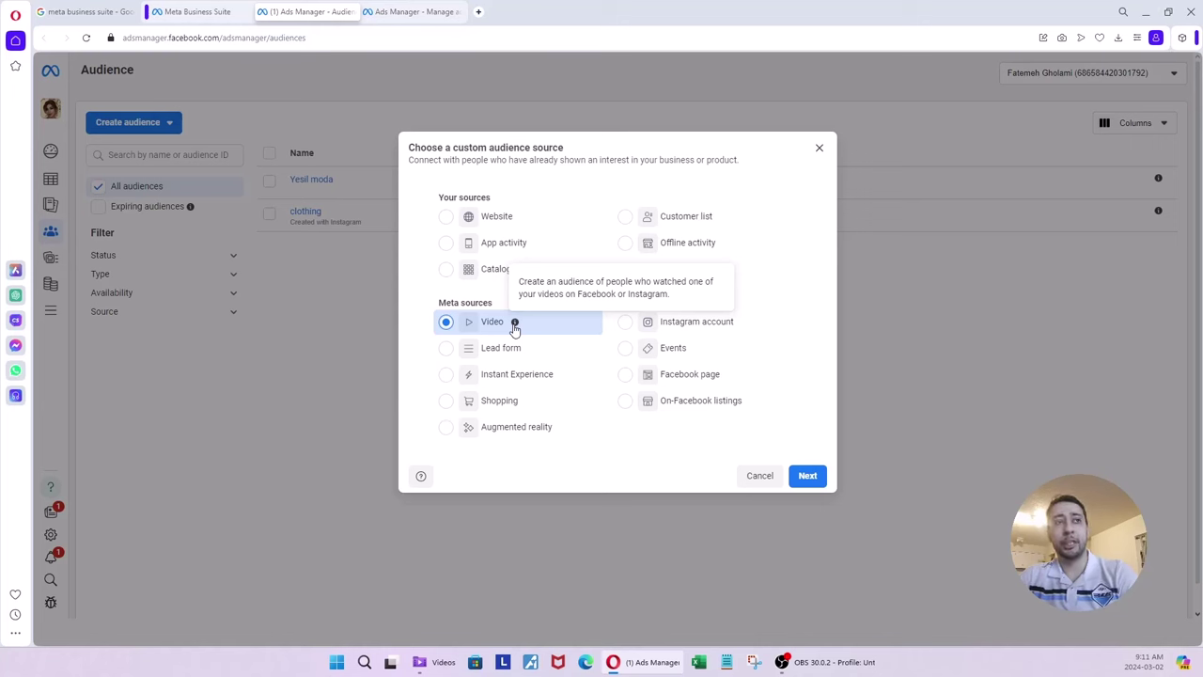
click(489, 350)
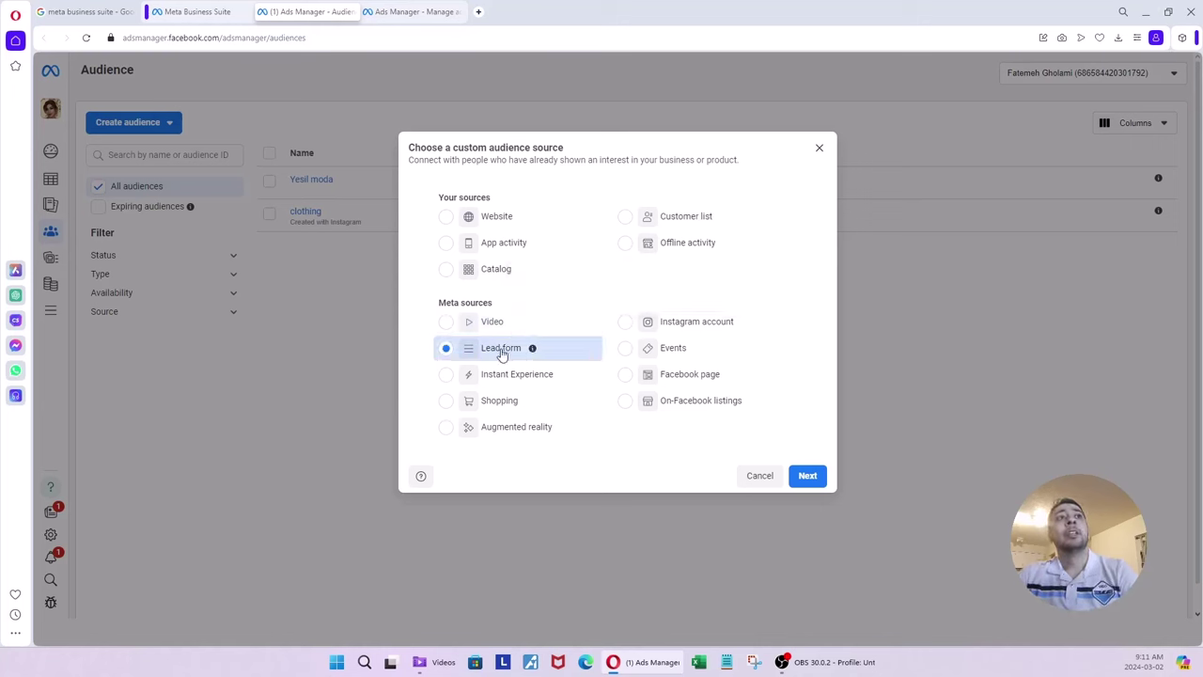
mouse_move(536, 354)
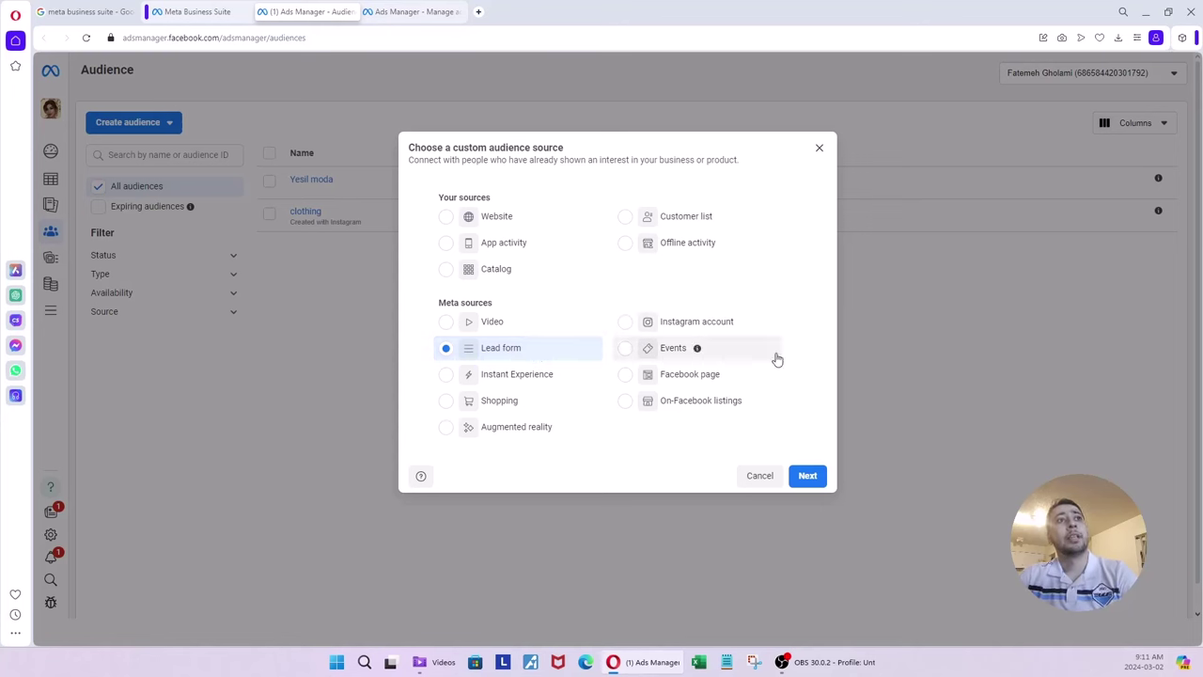
Choose Instagram account as the custom audience source, continue to its settings and check the connected accounts available as source
click(707, 330)
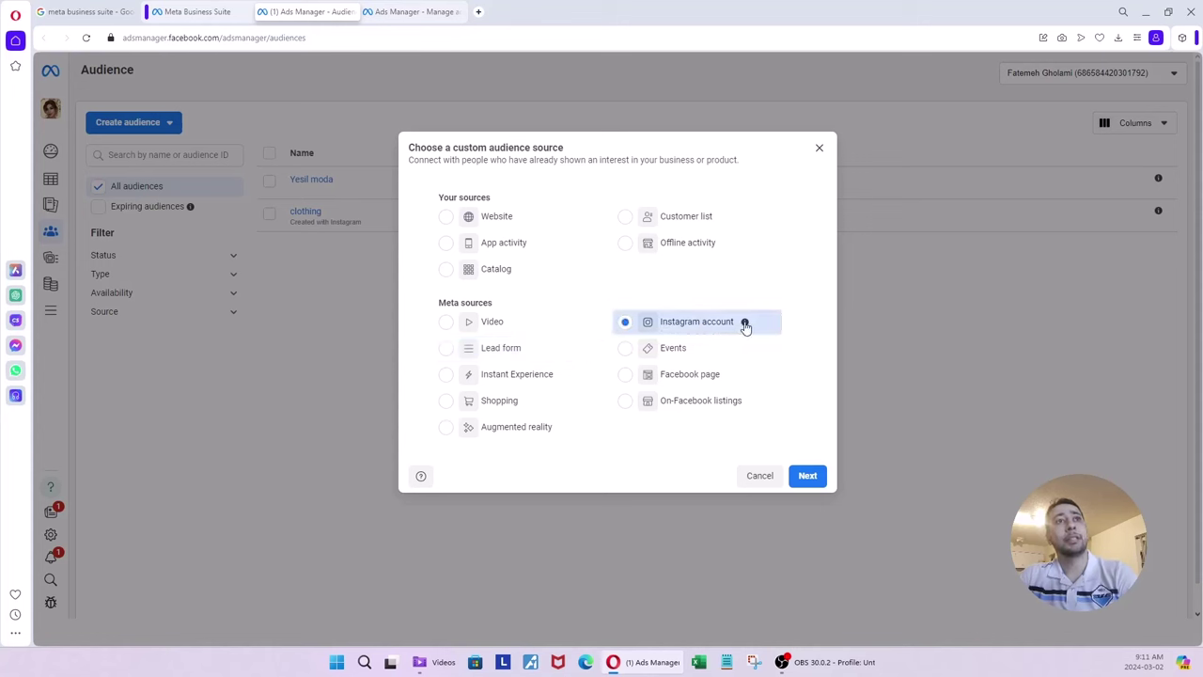
mouse_move(745, 327)
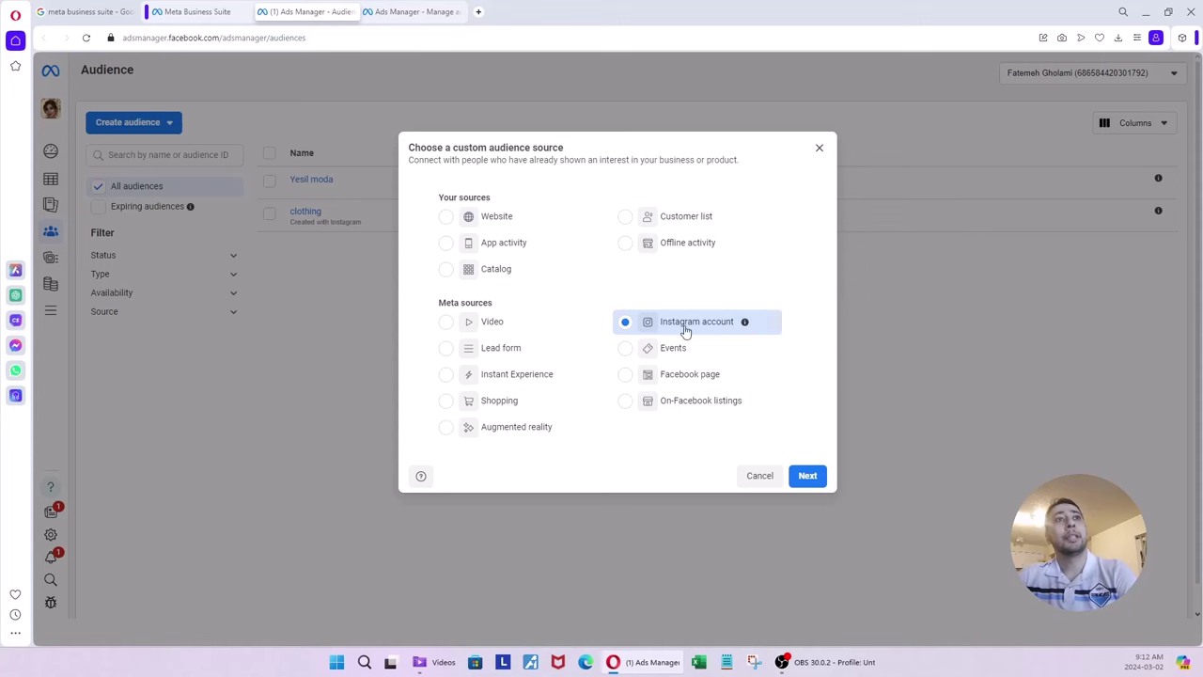
click(810, 475)
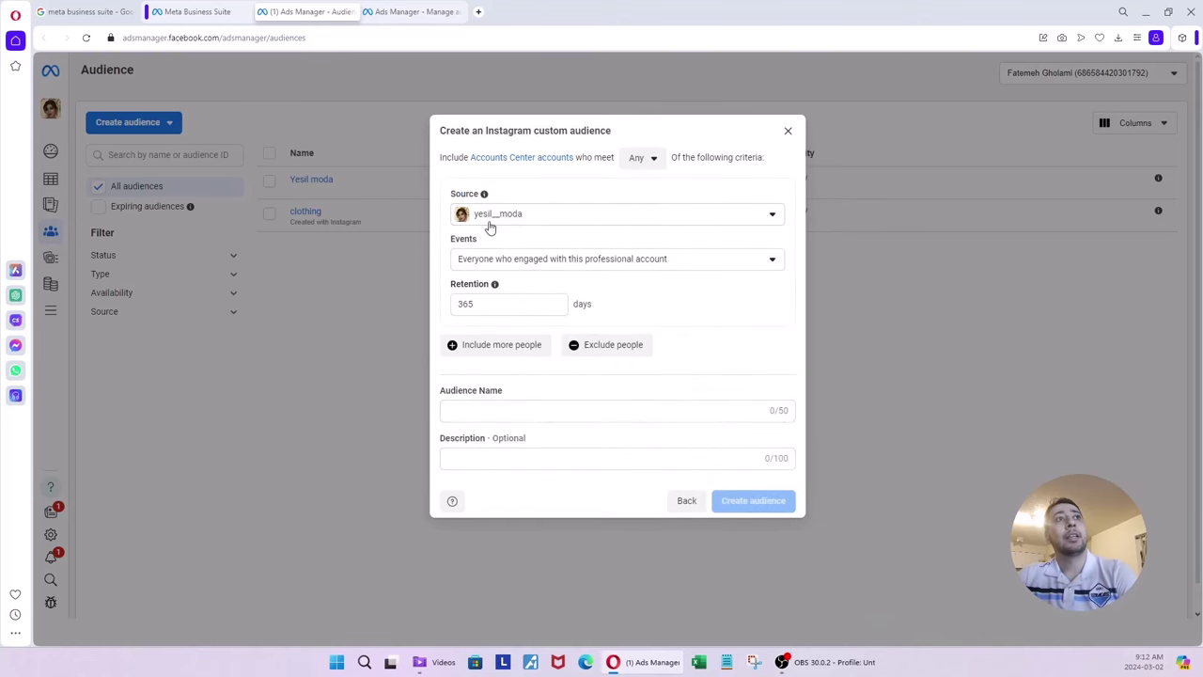
click(535, 226)
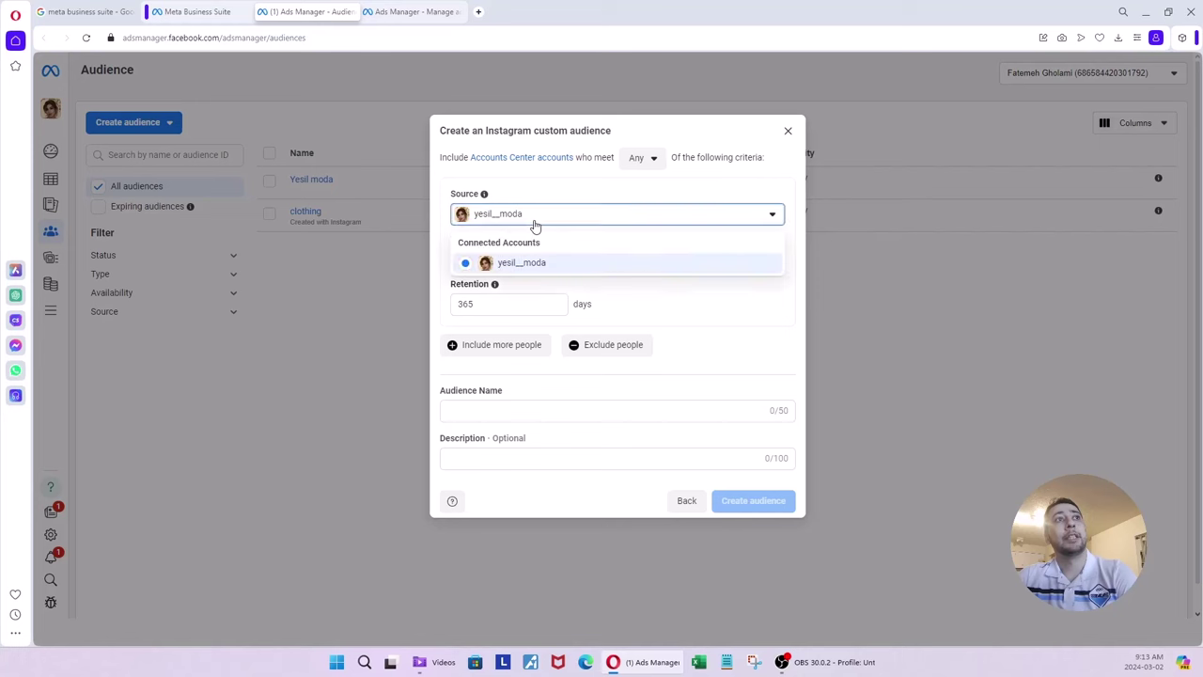
click(793, 328)
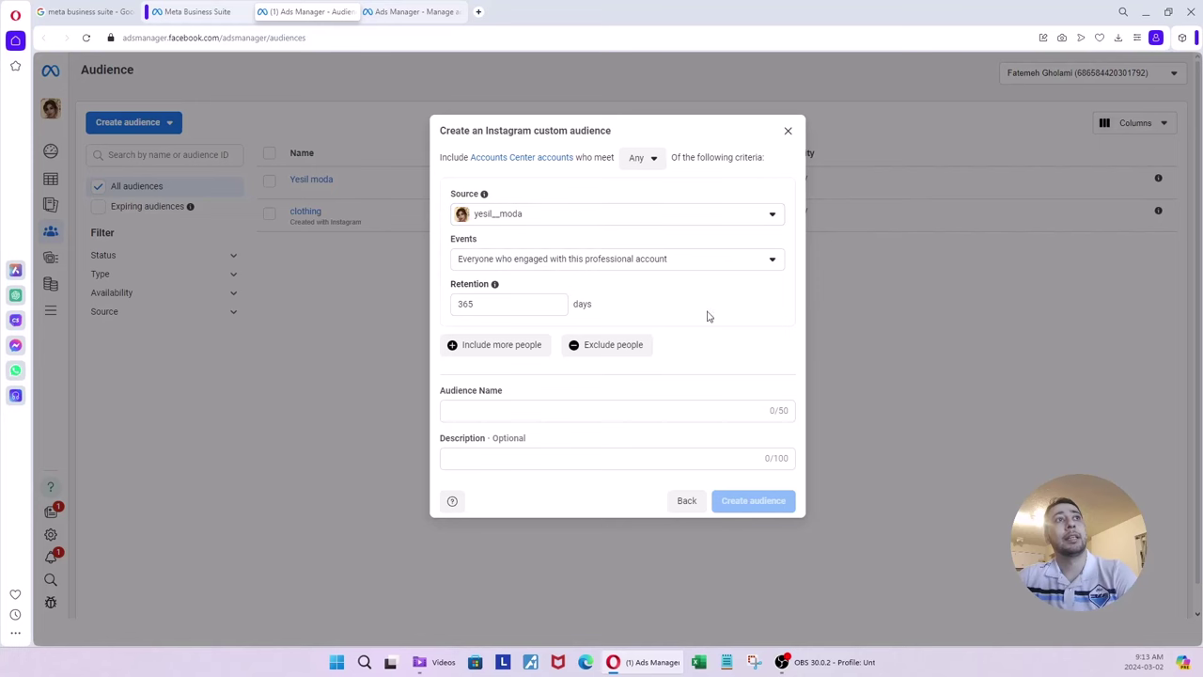
Try the event "People who sent a message to this professional account" and restore "Everyone who engaged with this professional account"
click(582, 264)
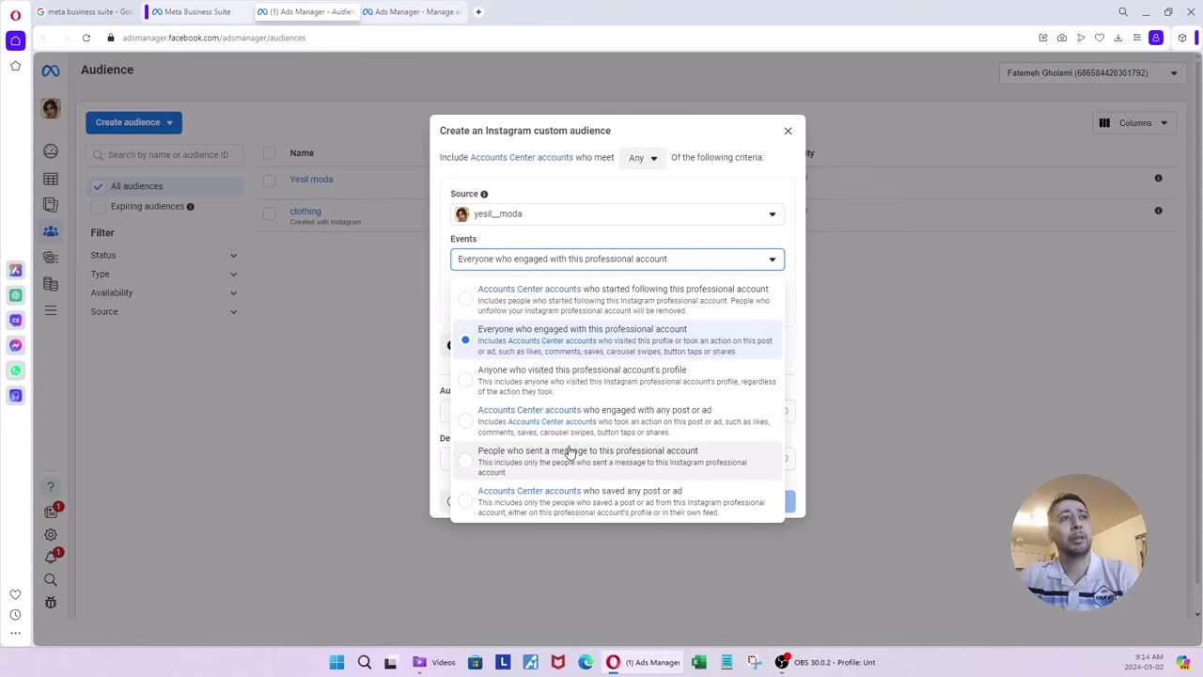
click(472, 461)
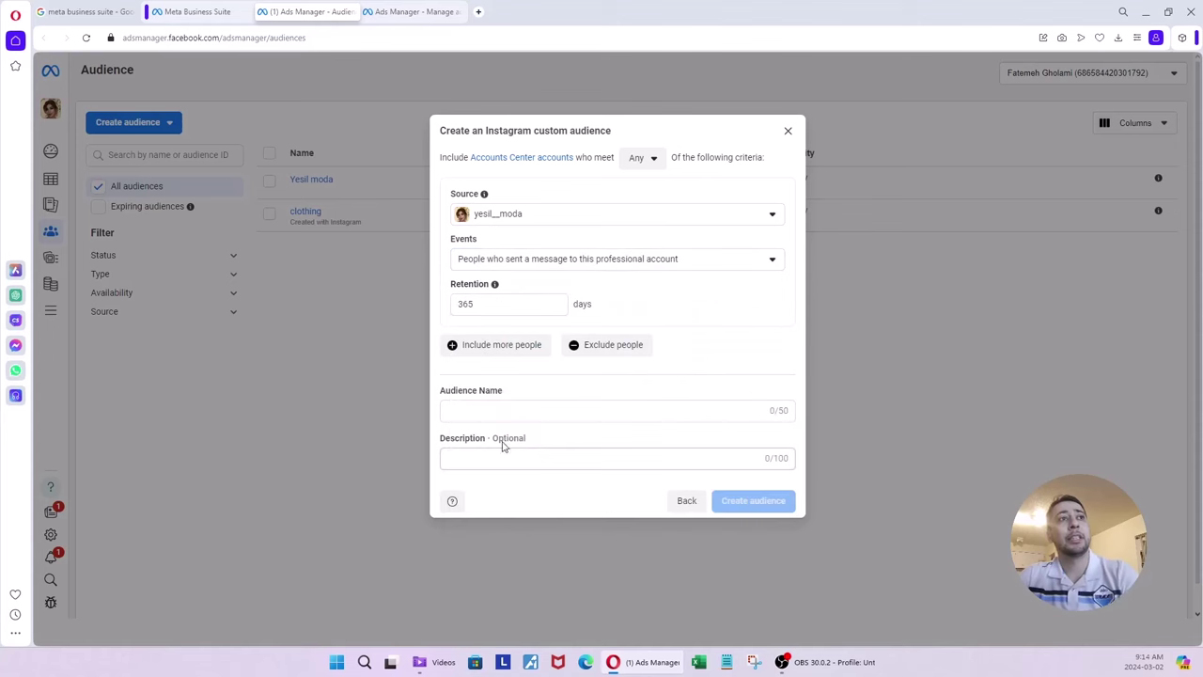
click(521, 268)
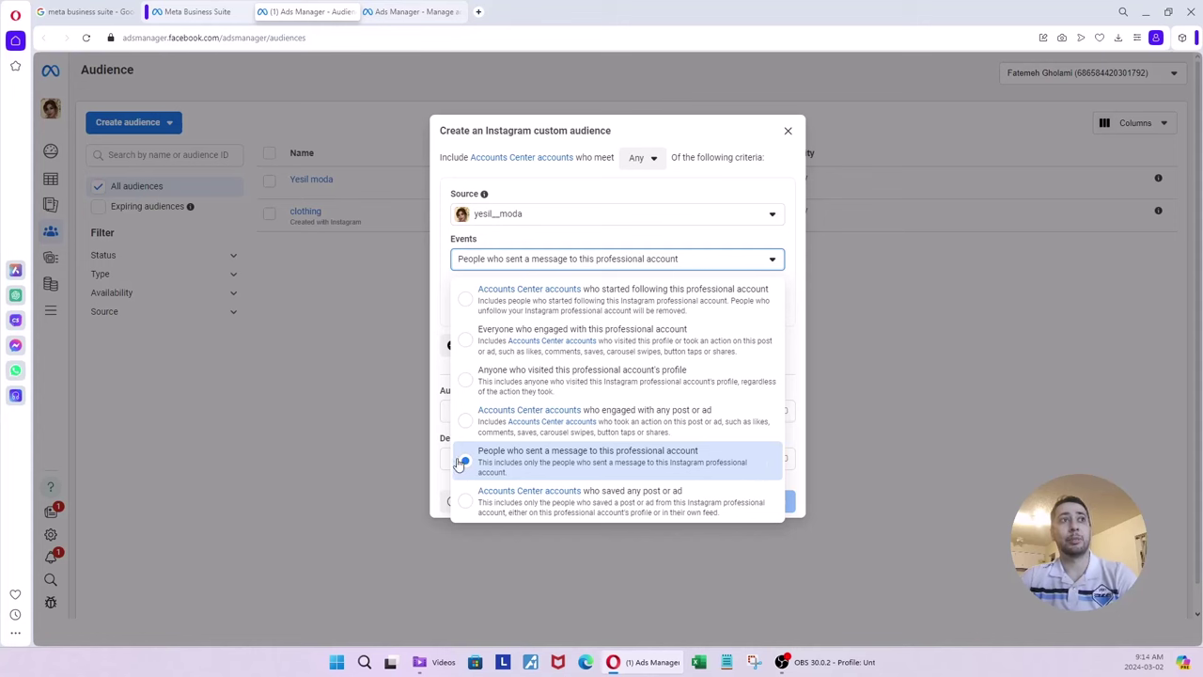
click(464, 350)
click(504, 267)
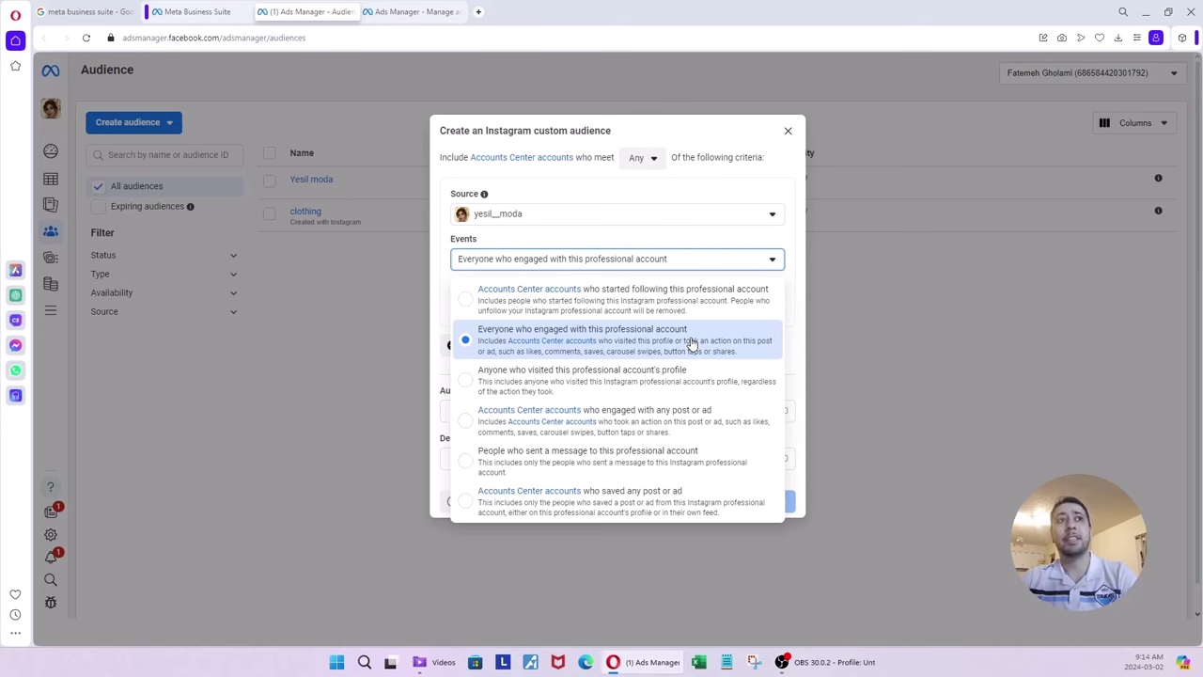
click(802, 343)
Examine the retention period of the Instagram audience and its explanation
click(545, 301)
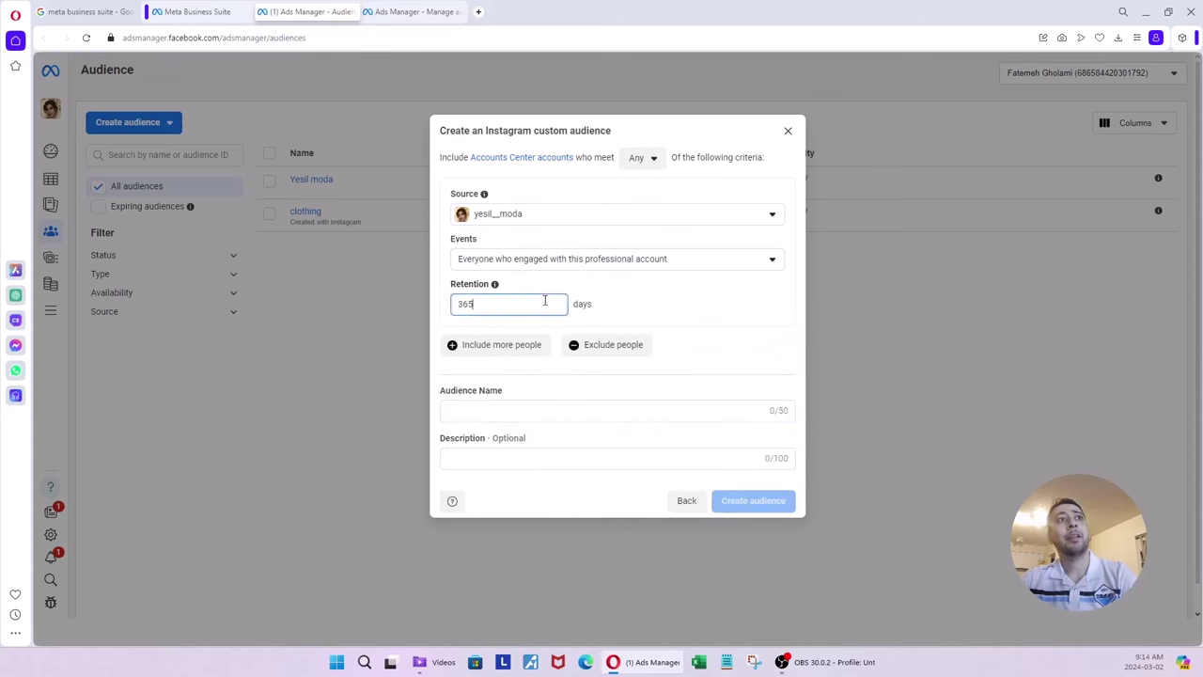
double_click(544, 301)
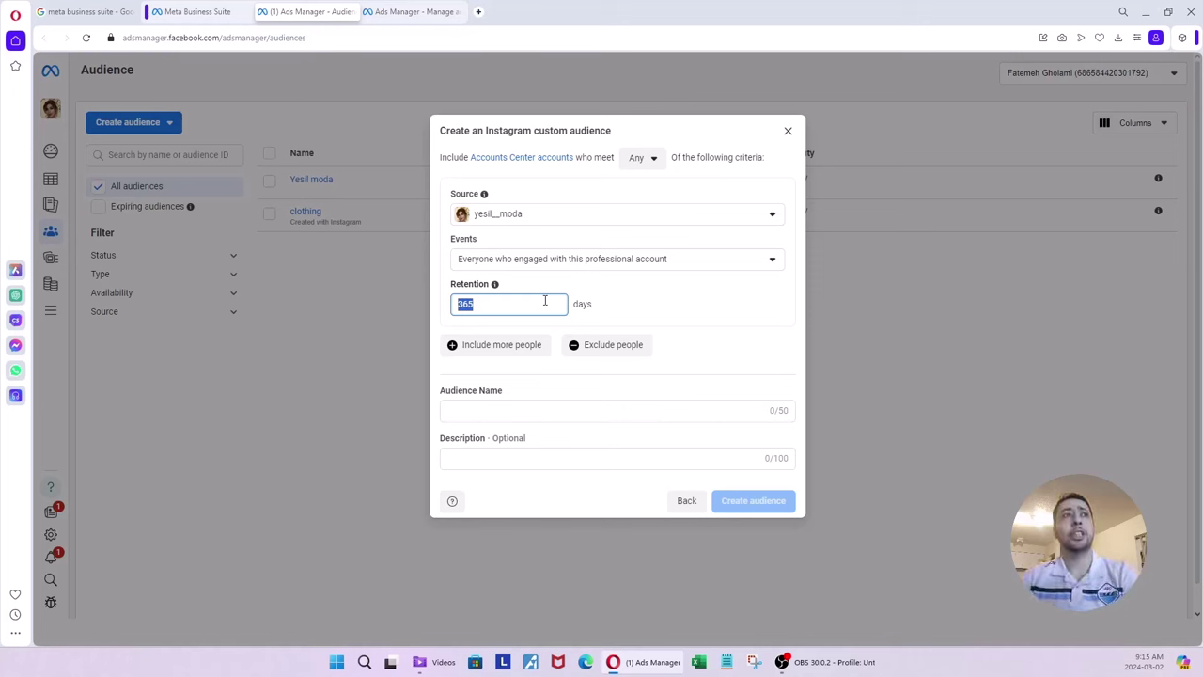
mouse_move(495, 287)
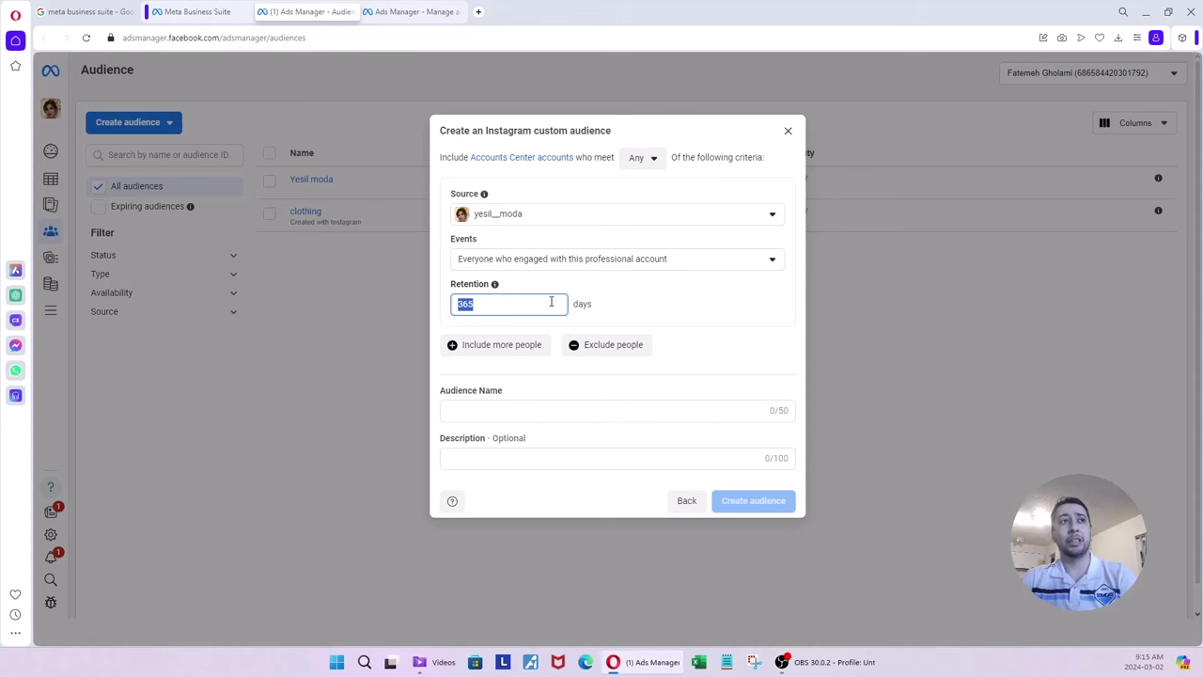
click(551, 301)
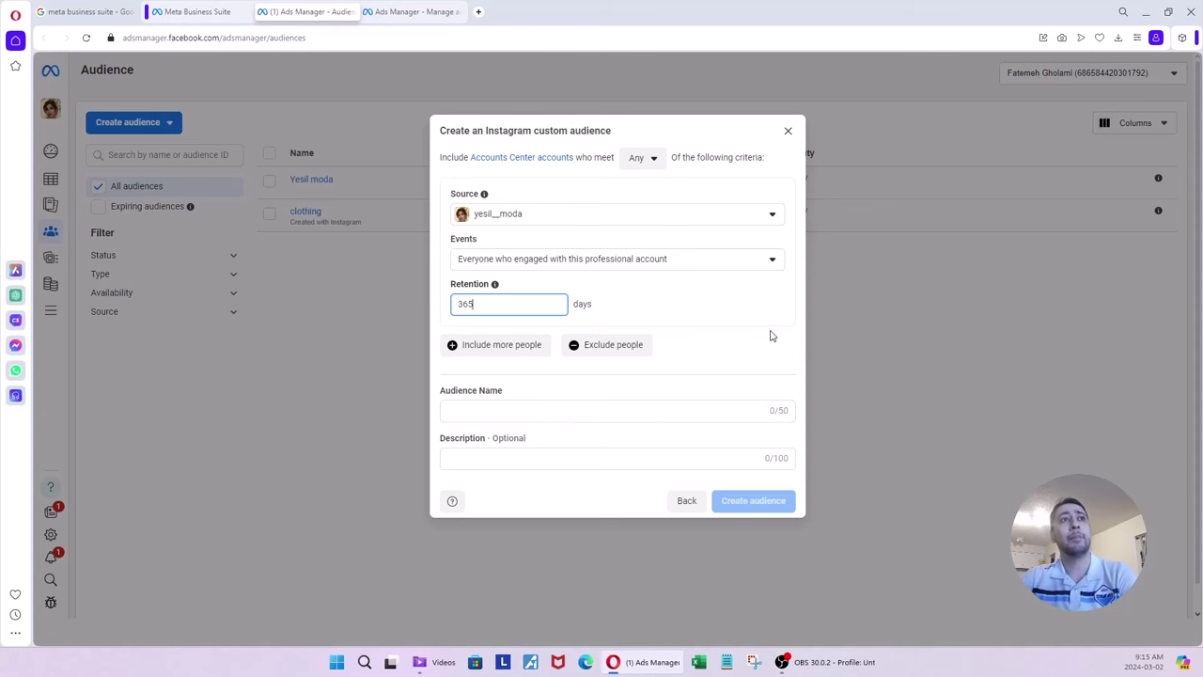
Include more people through a second criterion with the event "Anyone who visited this professional account's profile"
click(488, 348)
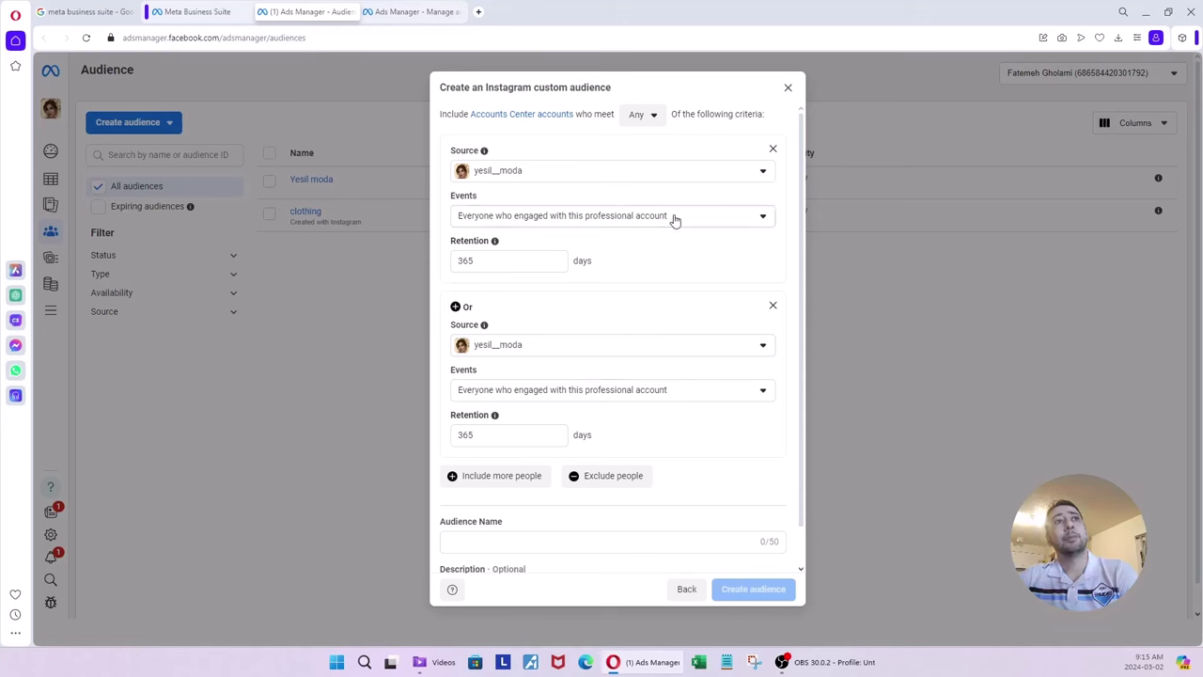
click(609, 388)
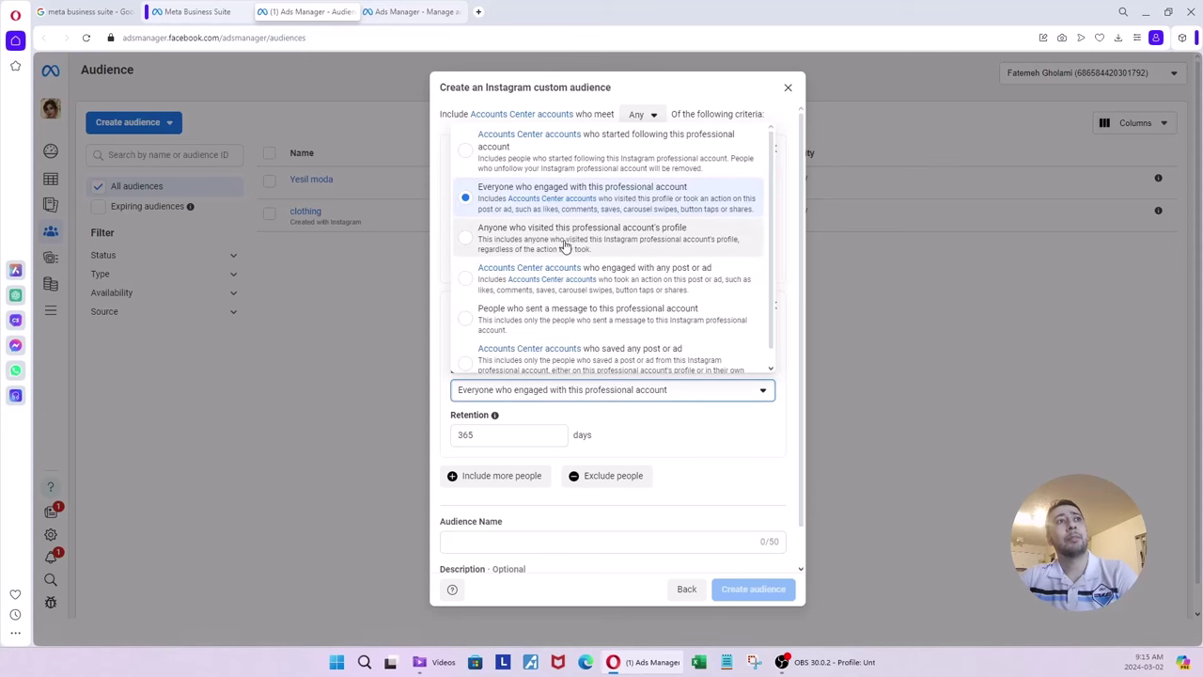
click(621, 243)
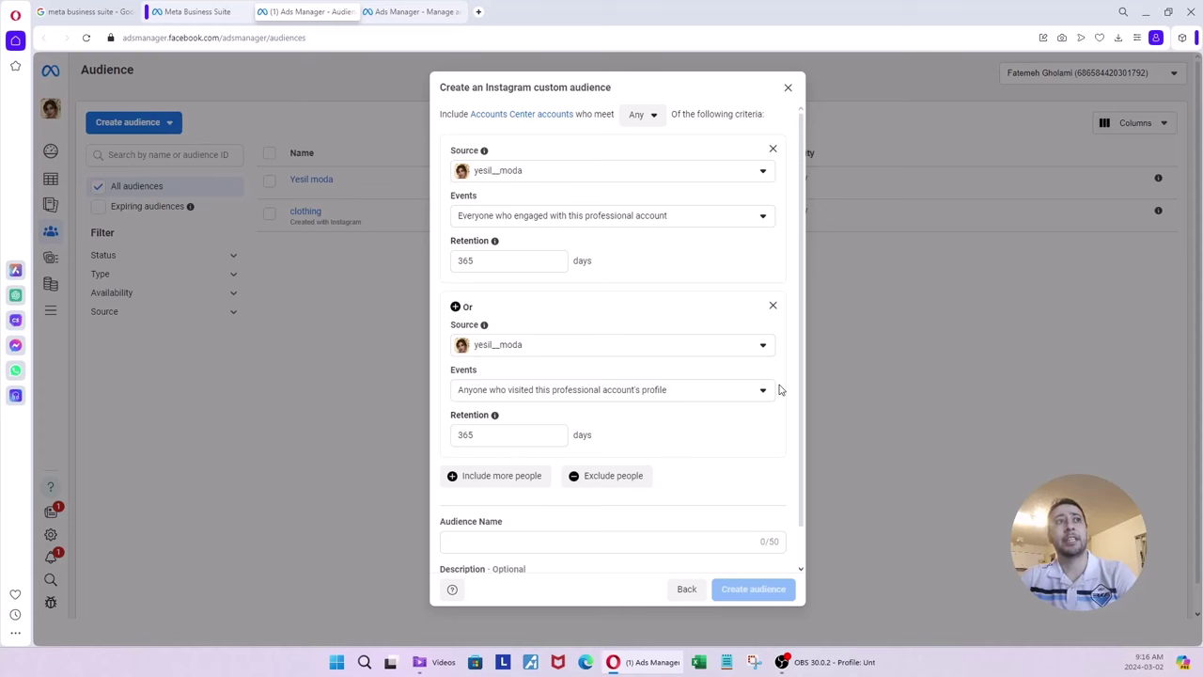
Name the audience "Instagram Engagers", leave its description empty, and create it
scroll(780, 390, down, 1)
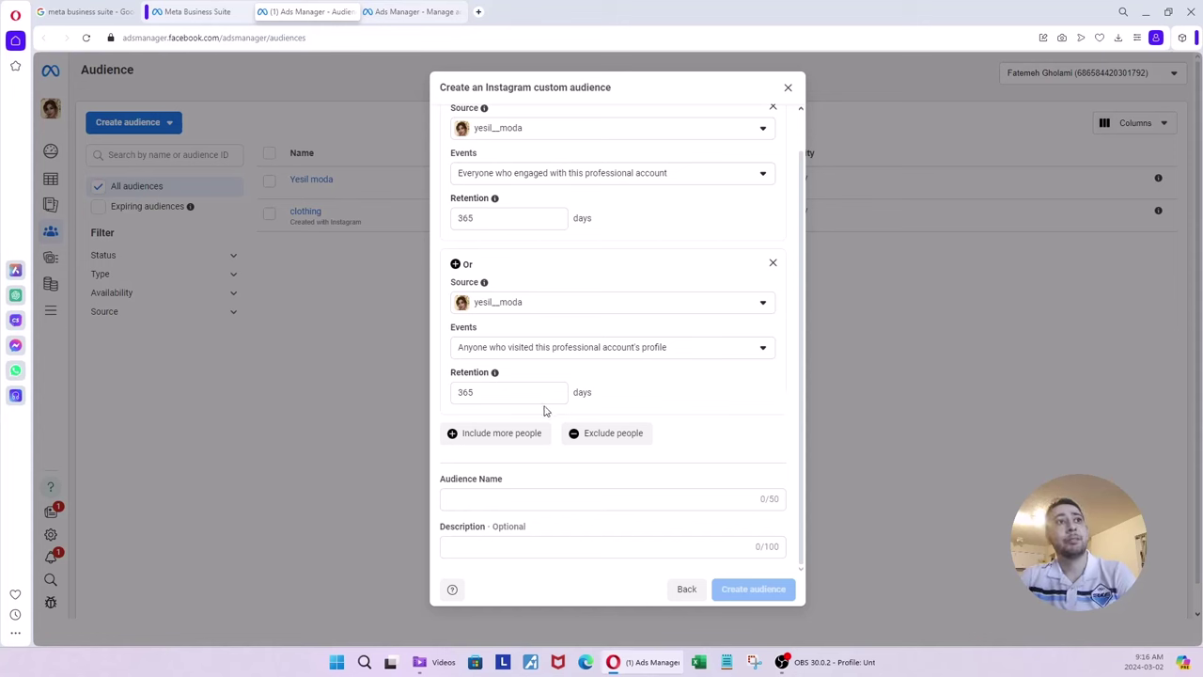
click(546, 506)
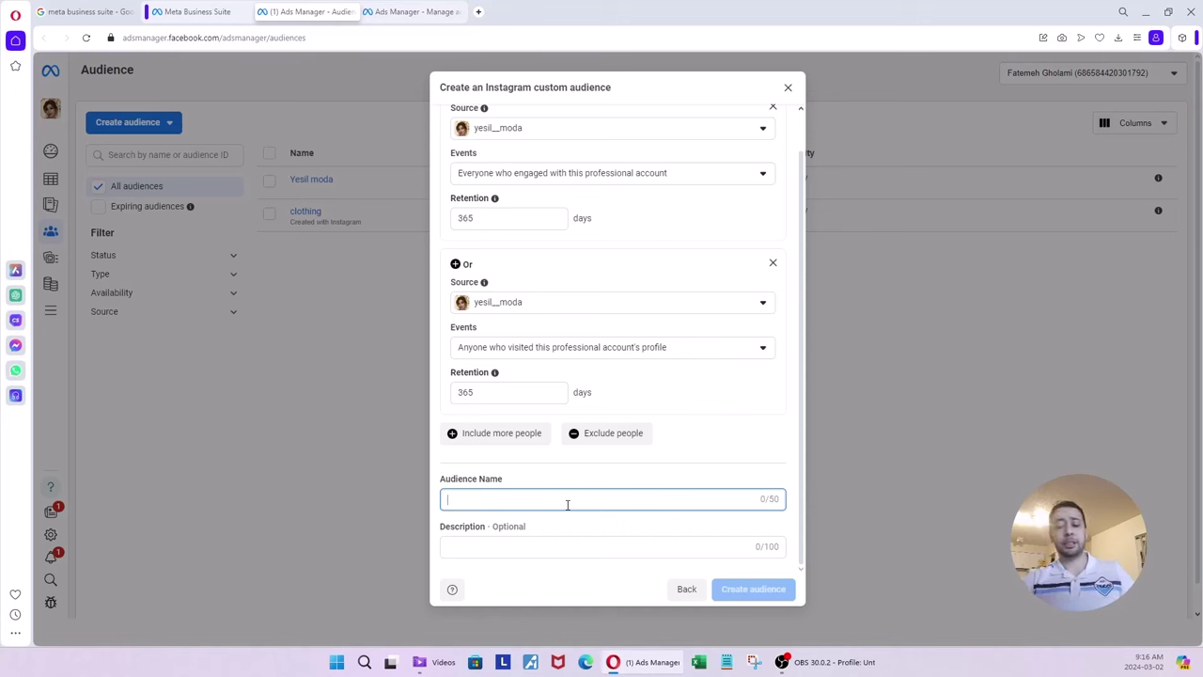
text(Instagram Eng)
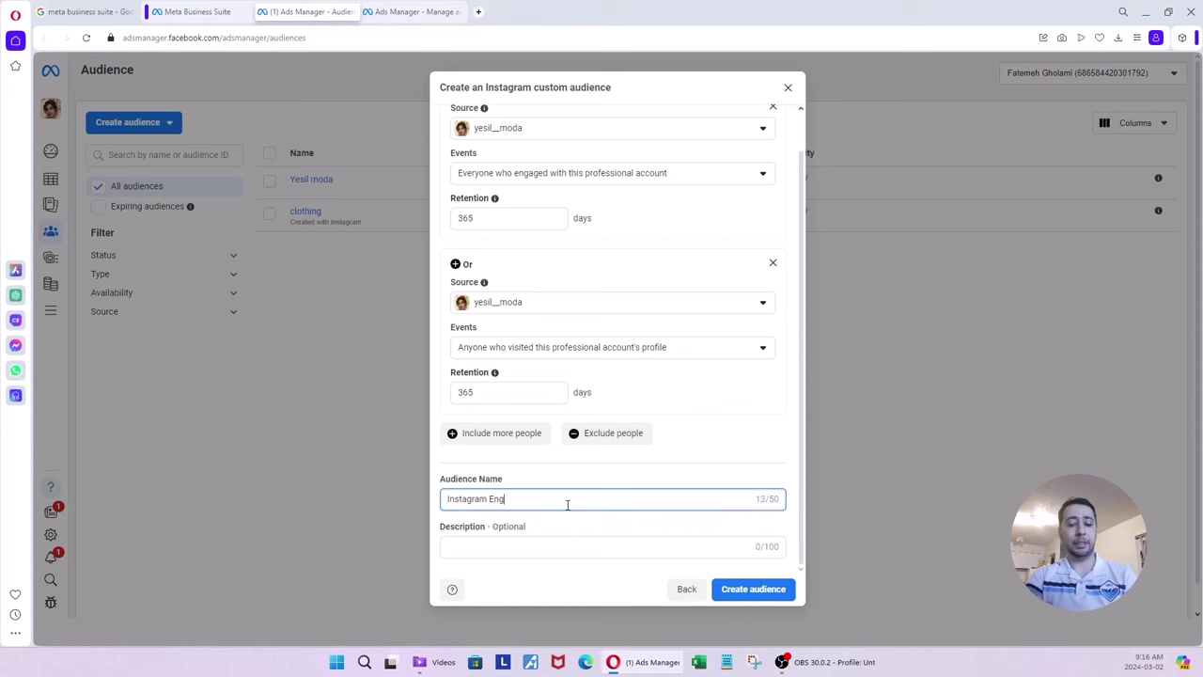
text(agers)
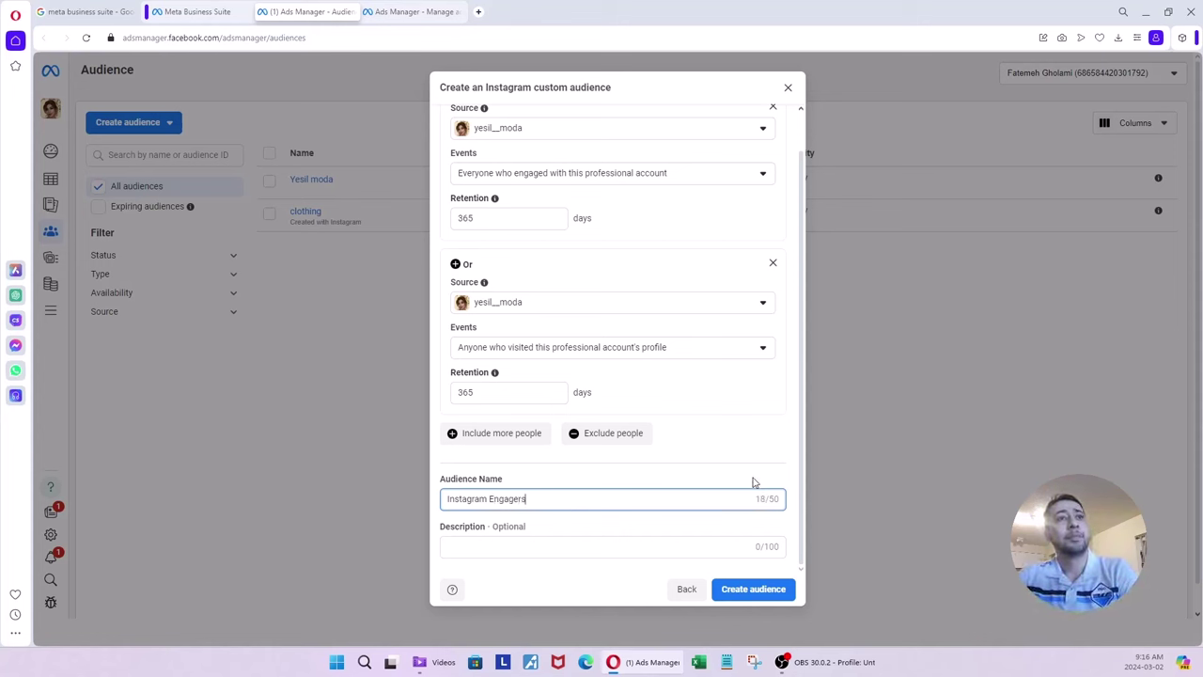
click(592, 541)
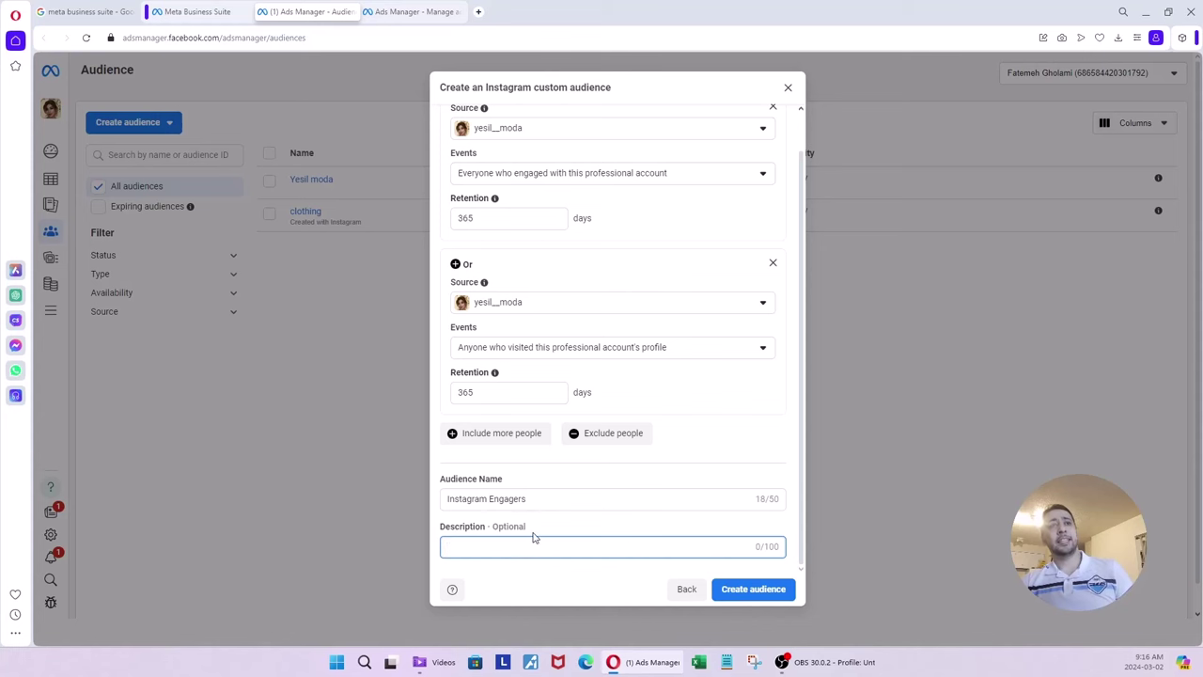
click(722, 589)
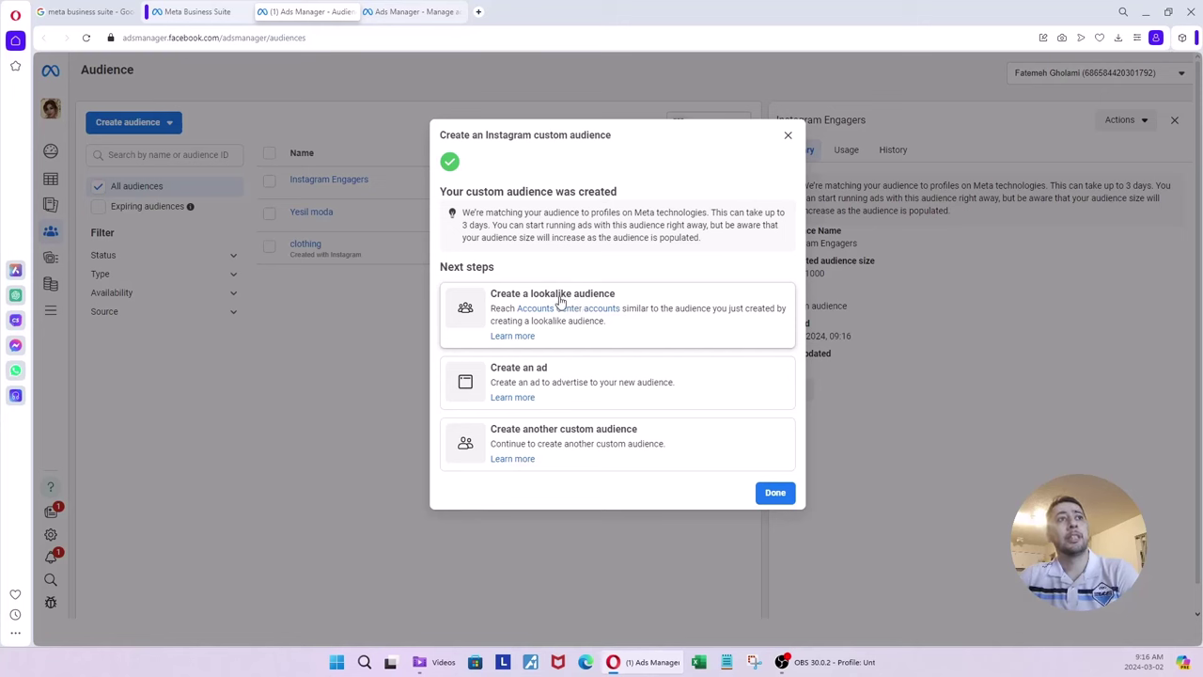
click(773, 494)
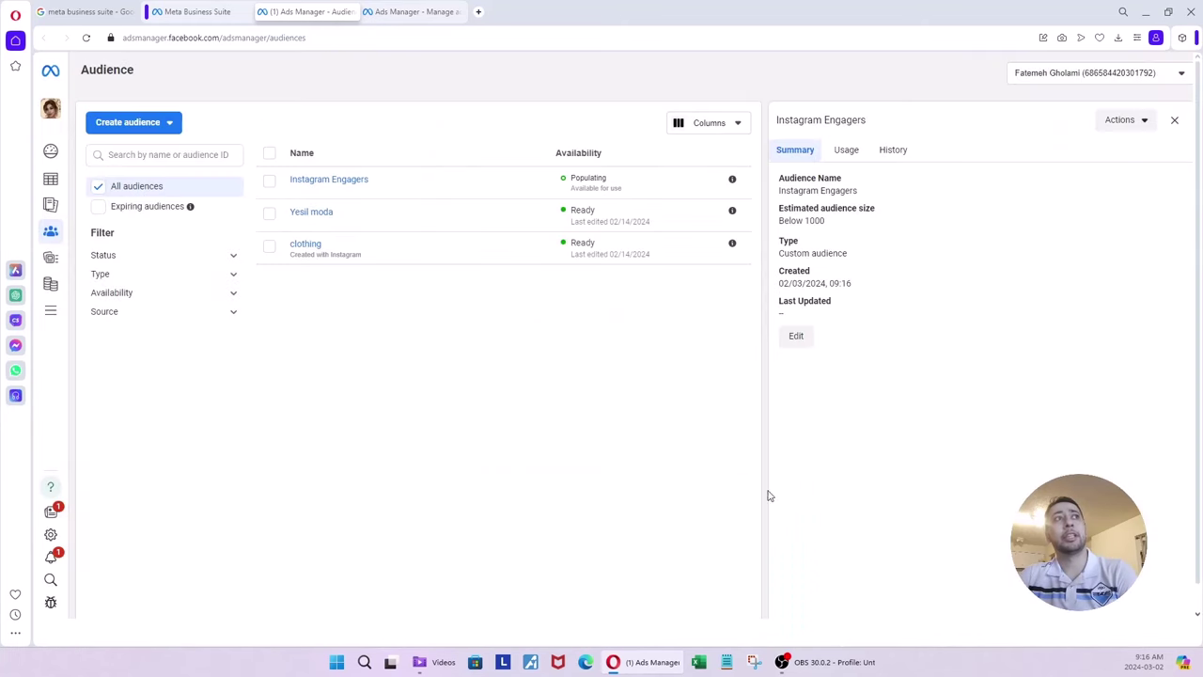
Start a lookalike audience that uses the custom audience "Instagram Engagers" as its source
click(269, 180)
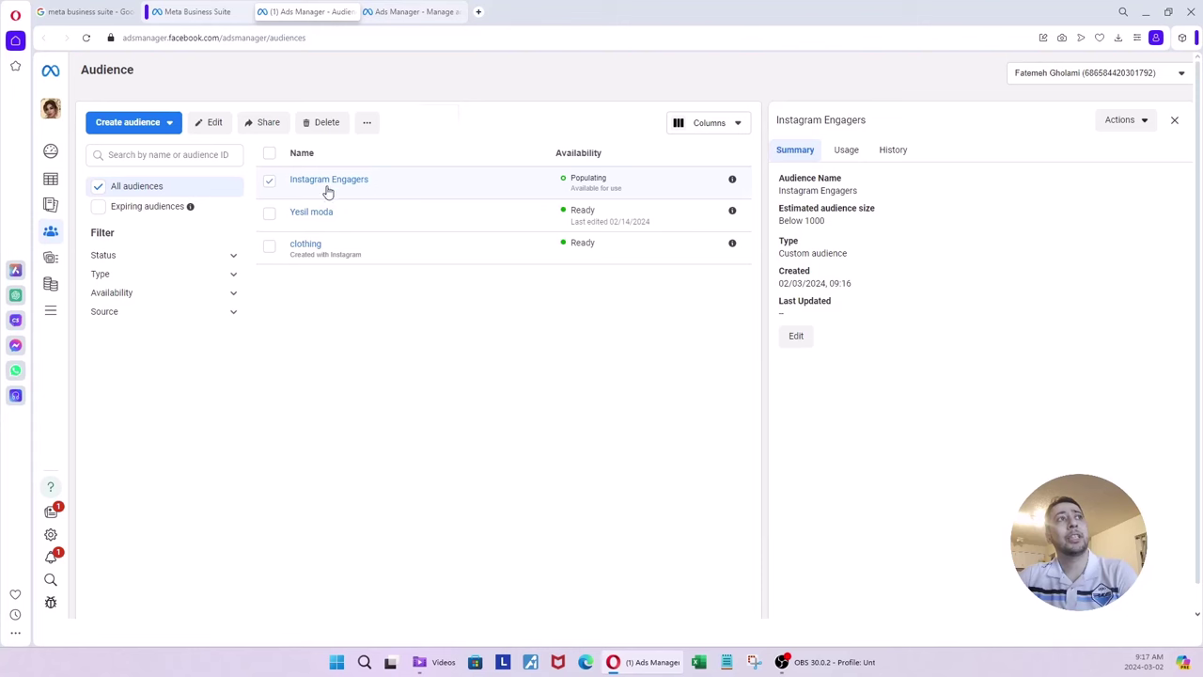
click(170, 125)
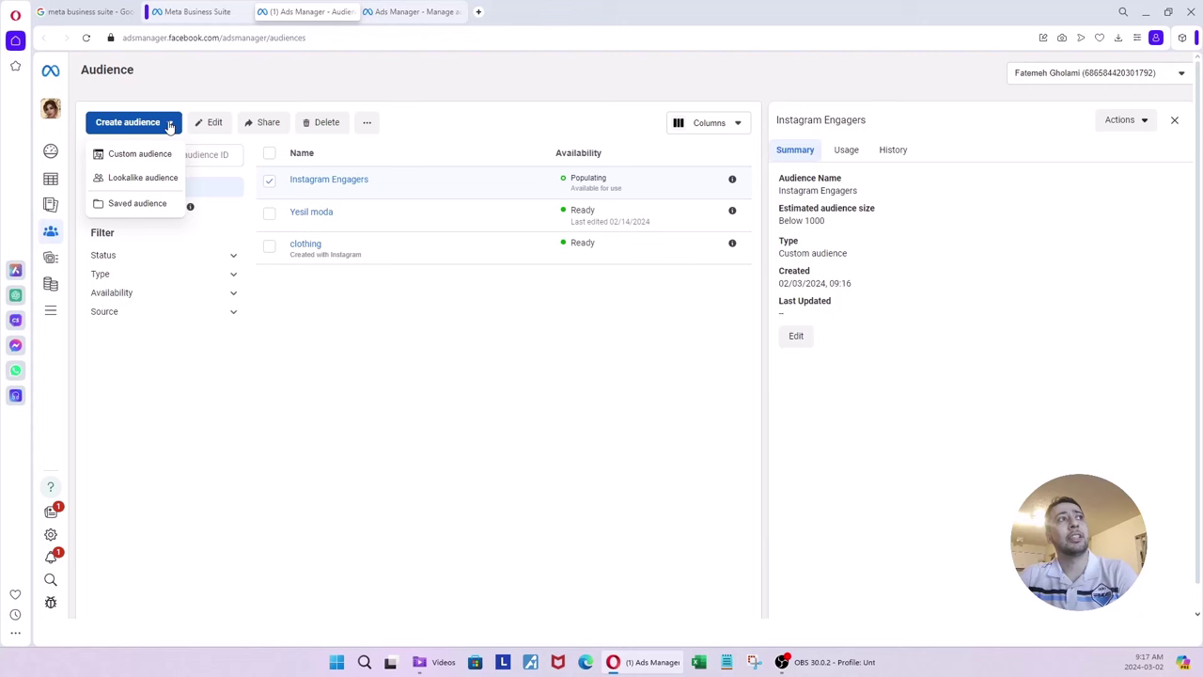
click(141, 178)
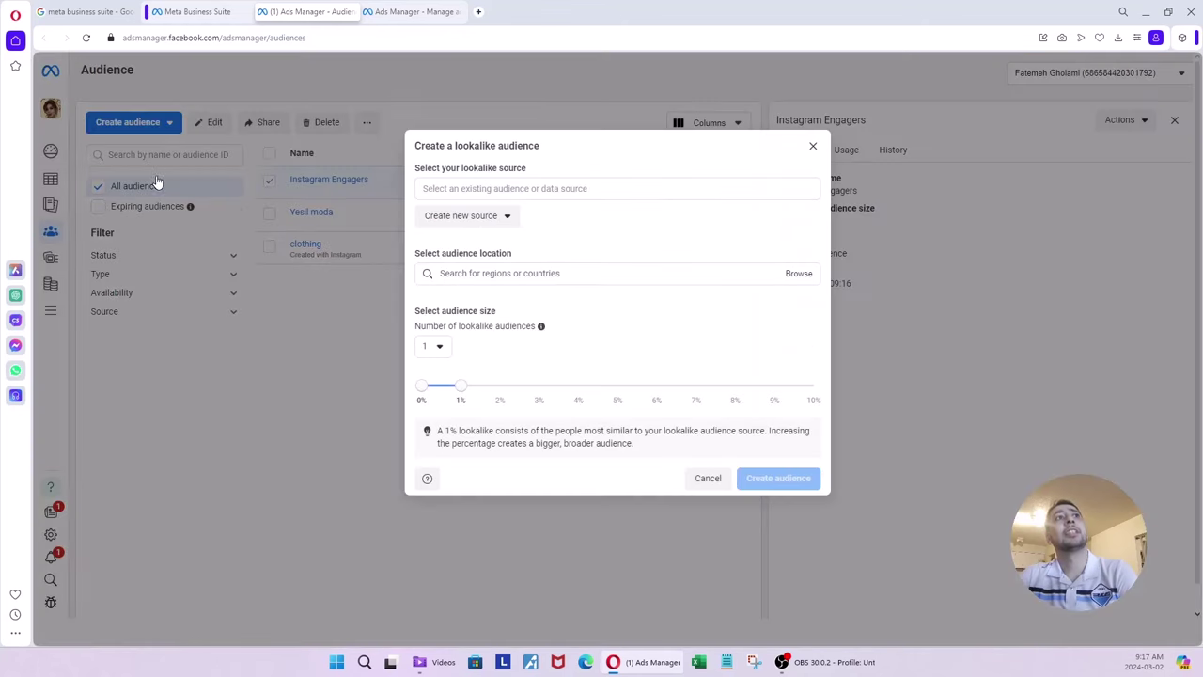
click(569, 188)
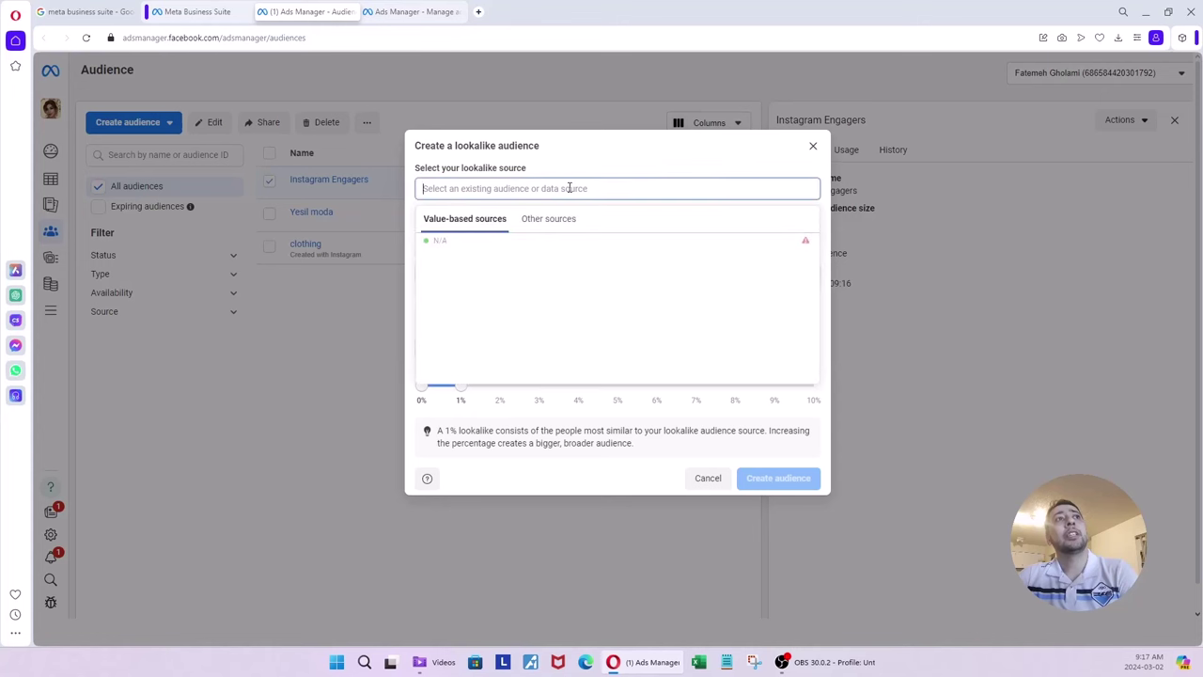
click(555, 221)
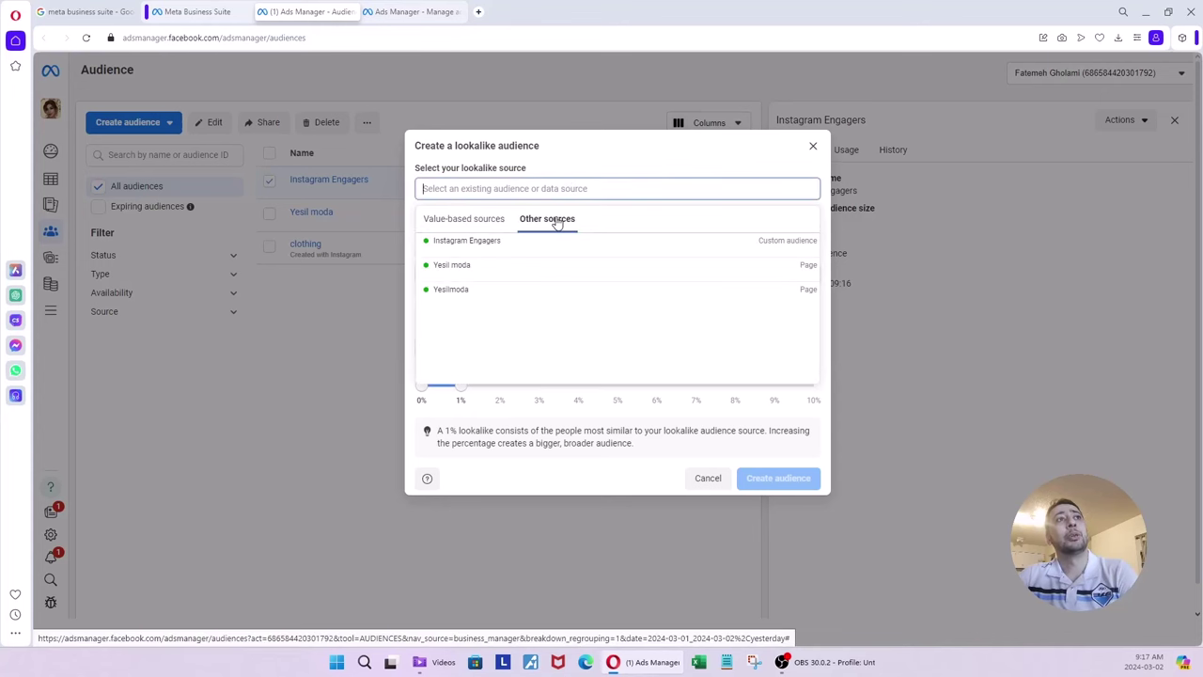
click(487, 247)
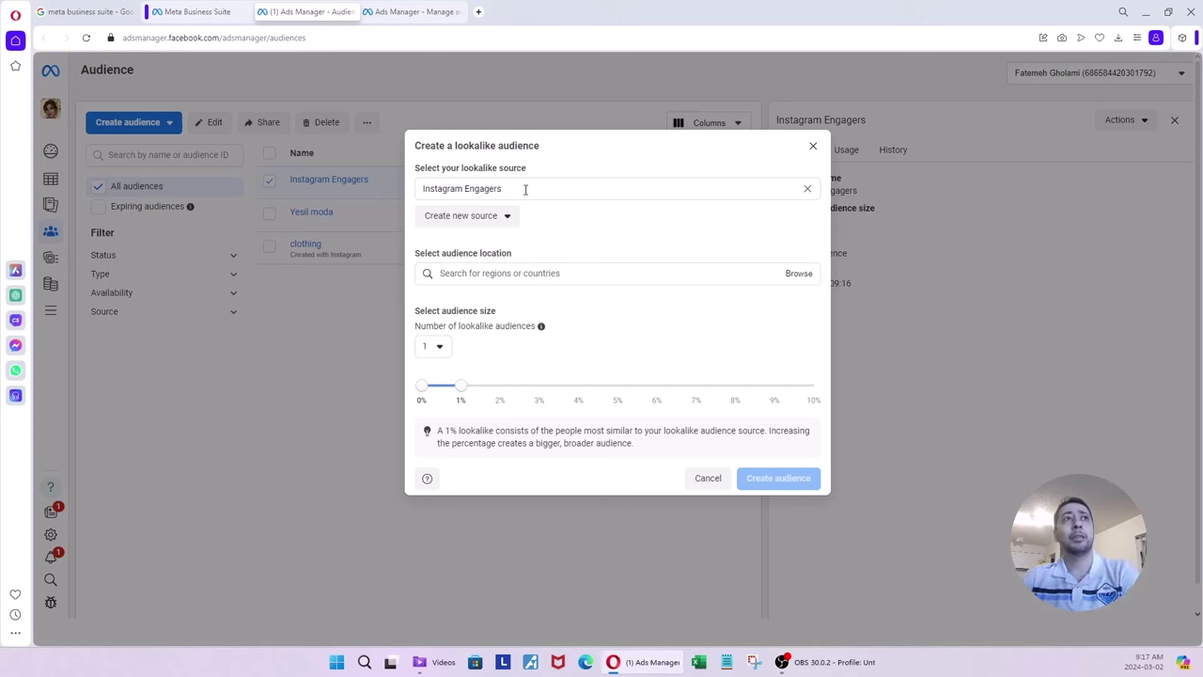
Examine the location choices for the lookalike audience and check the location set in the "New Engagement Ad Set" audience controls
click(515, 274)
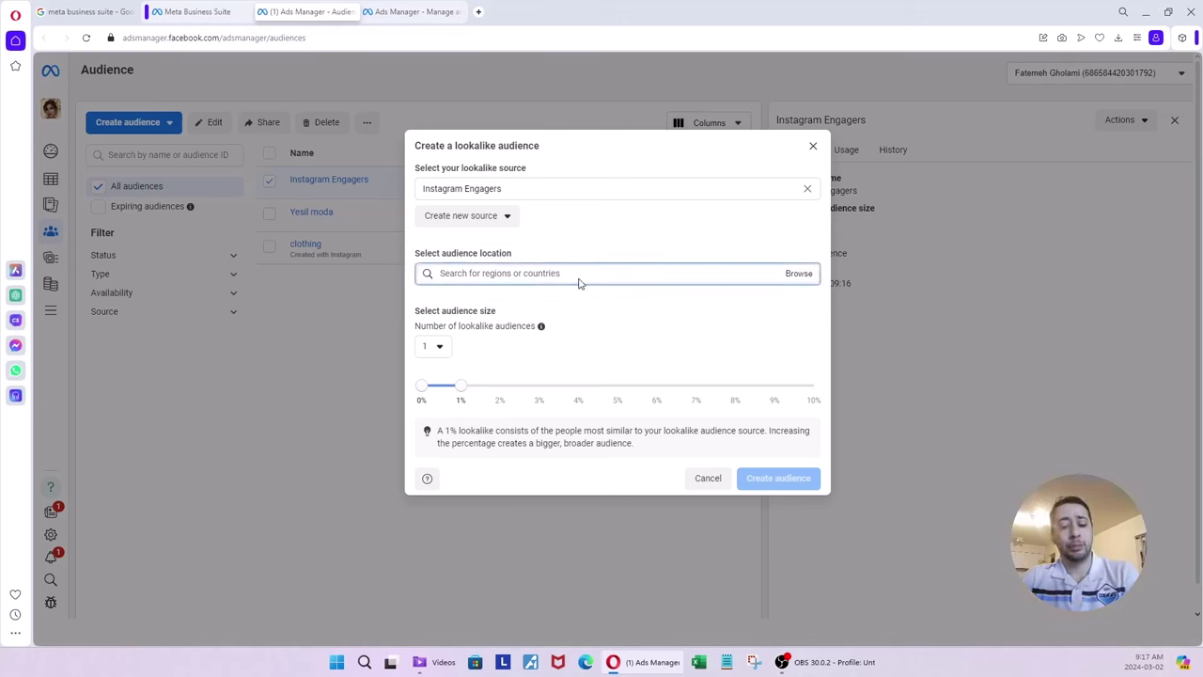
click(801, 273)
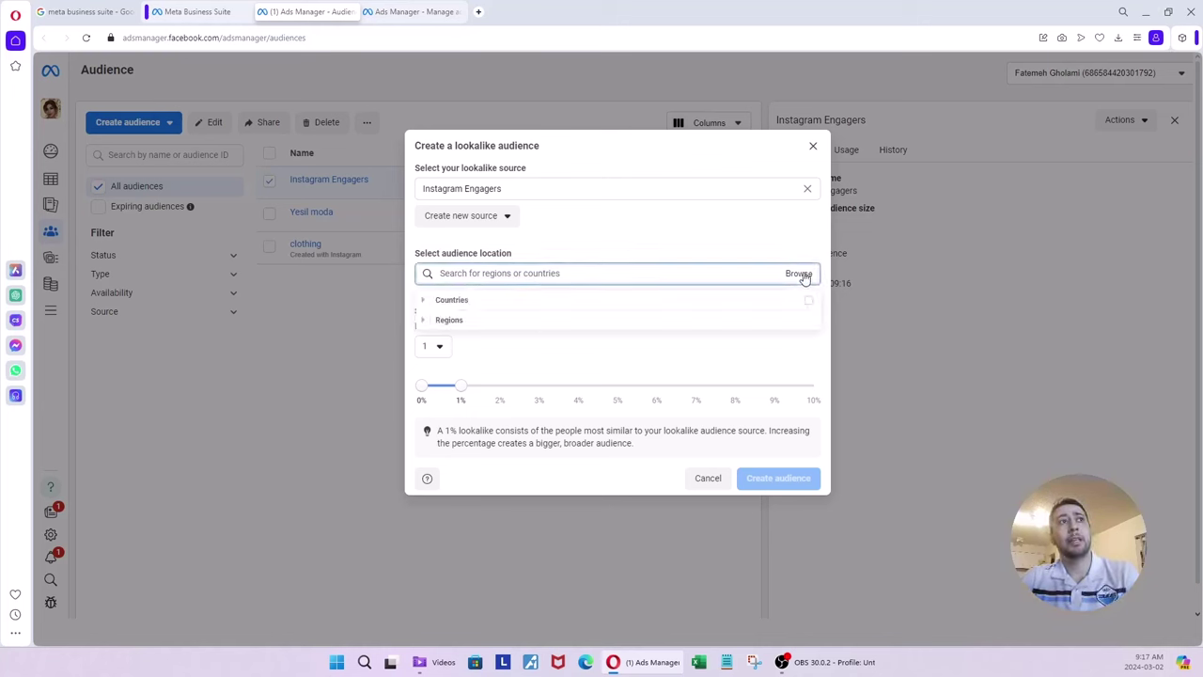
click(733, 274)
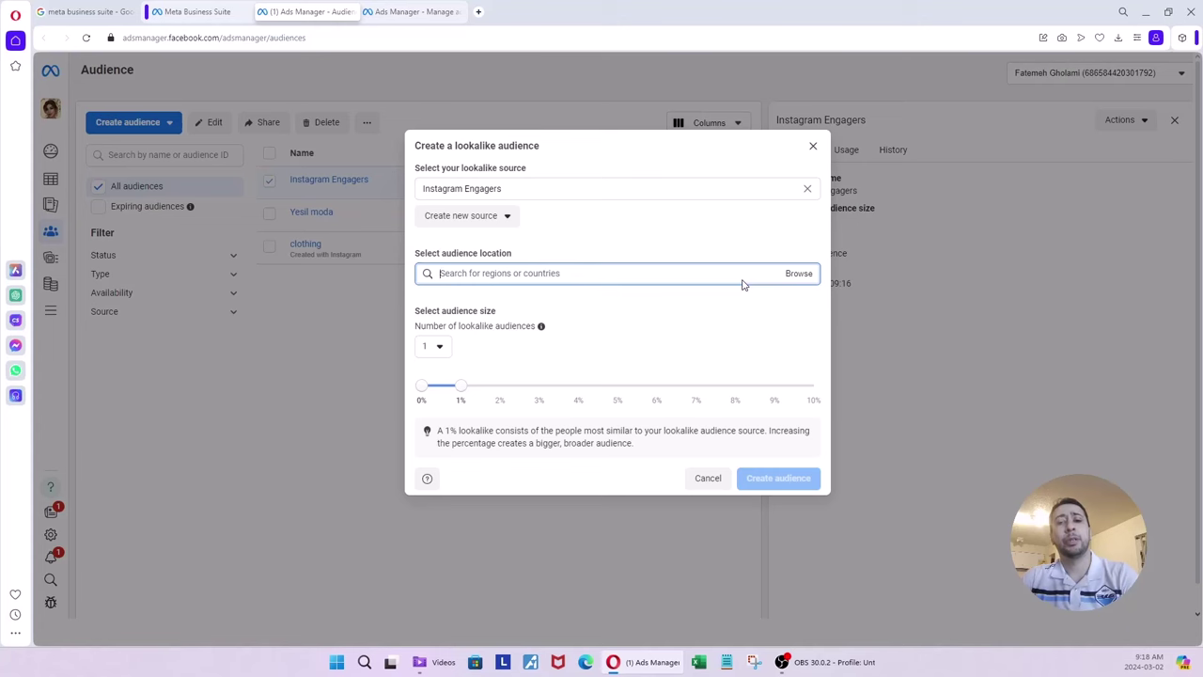
click(431, 13)
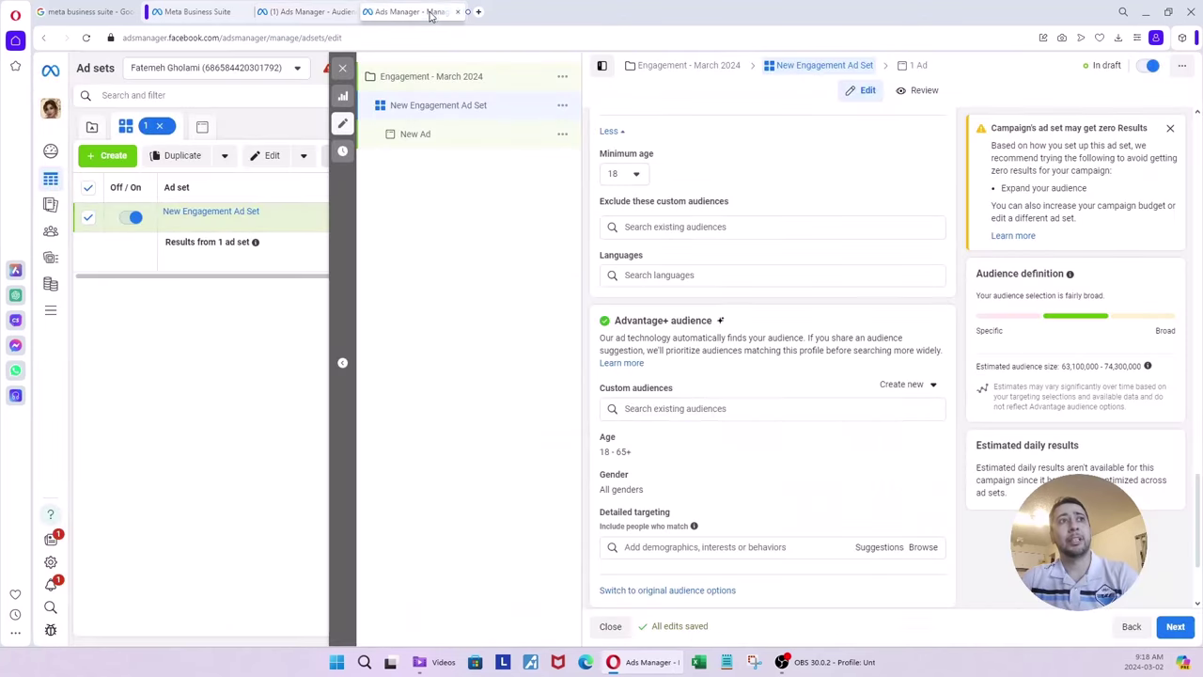
scroll(645, 358, up, 5)
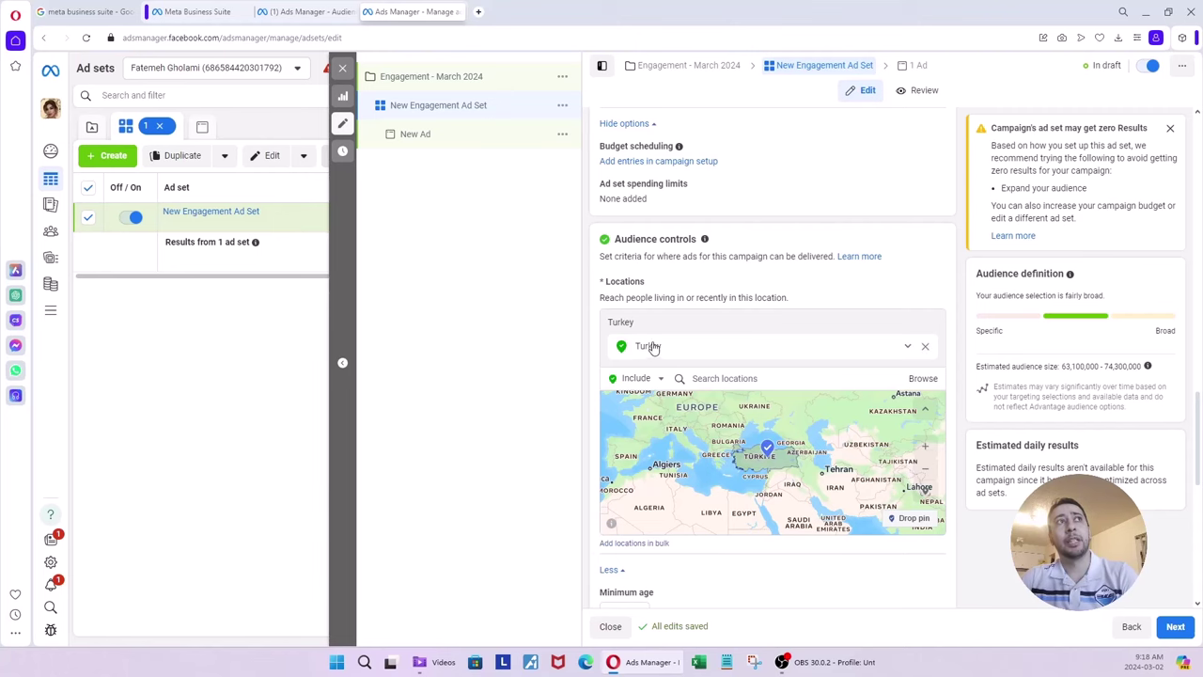
click(310, 11)
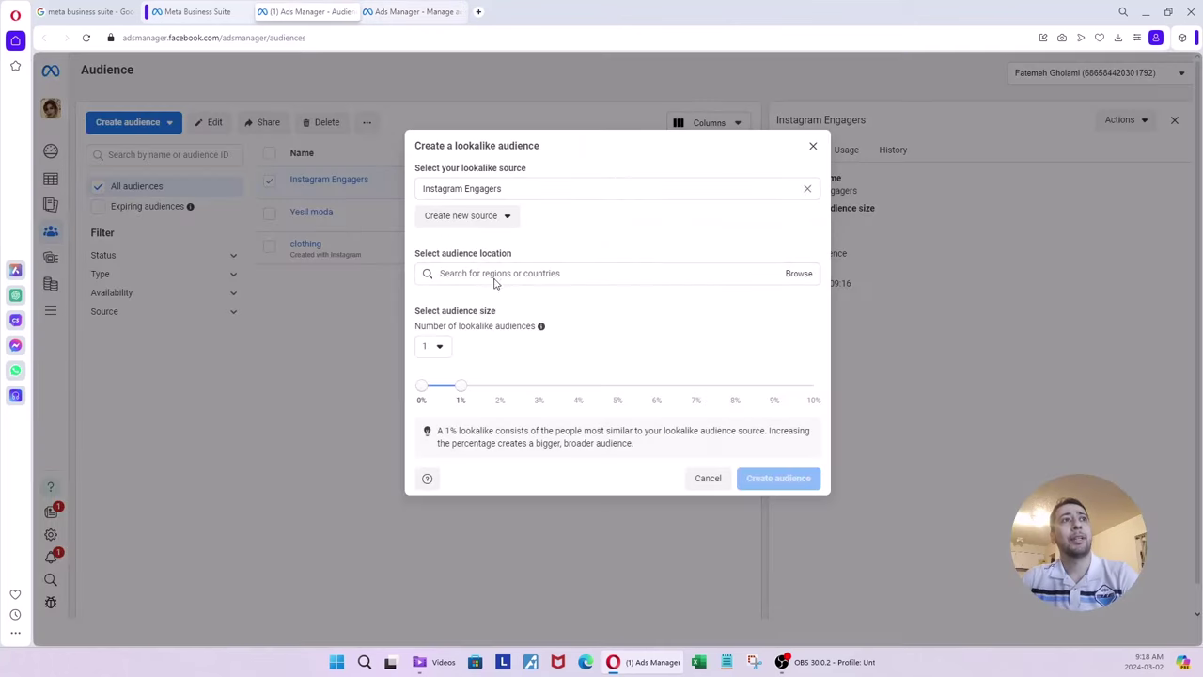
Try 2, 3 and 4 as the number of lookalike audiences and restore it to 1
click(438, 348)
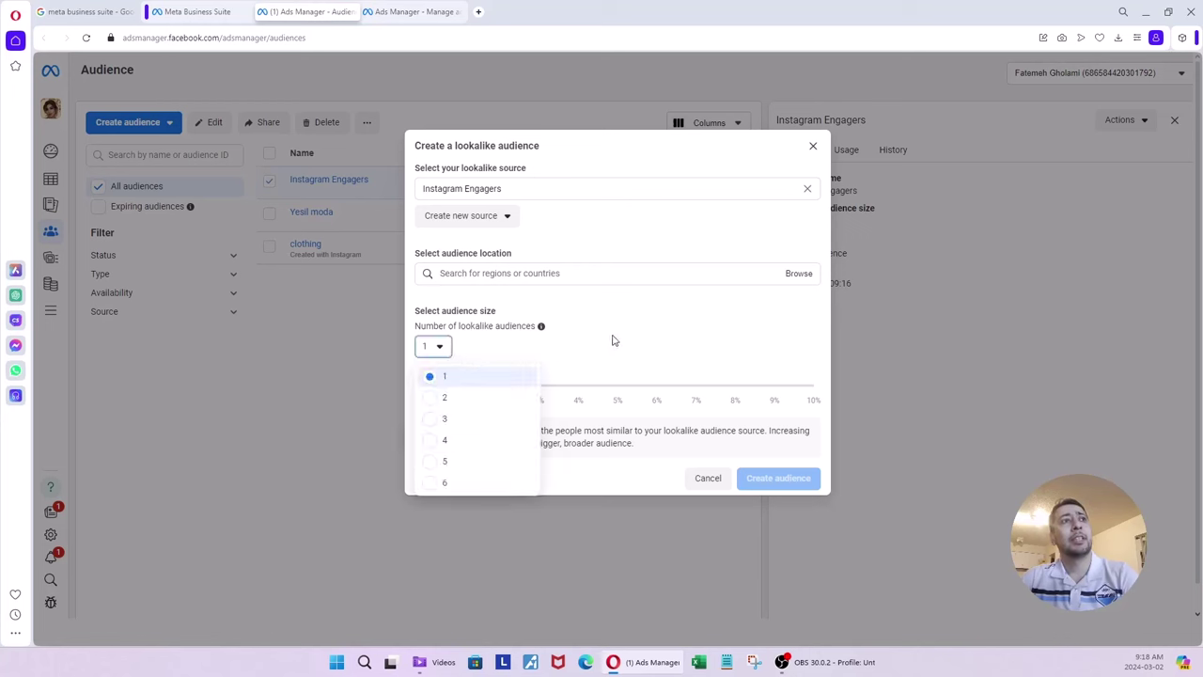
click(433, 400)
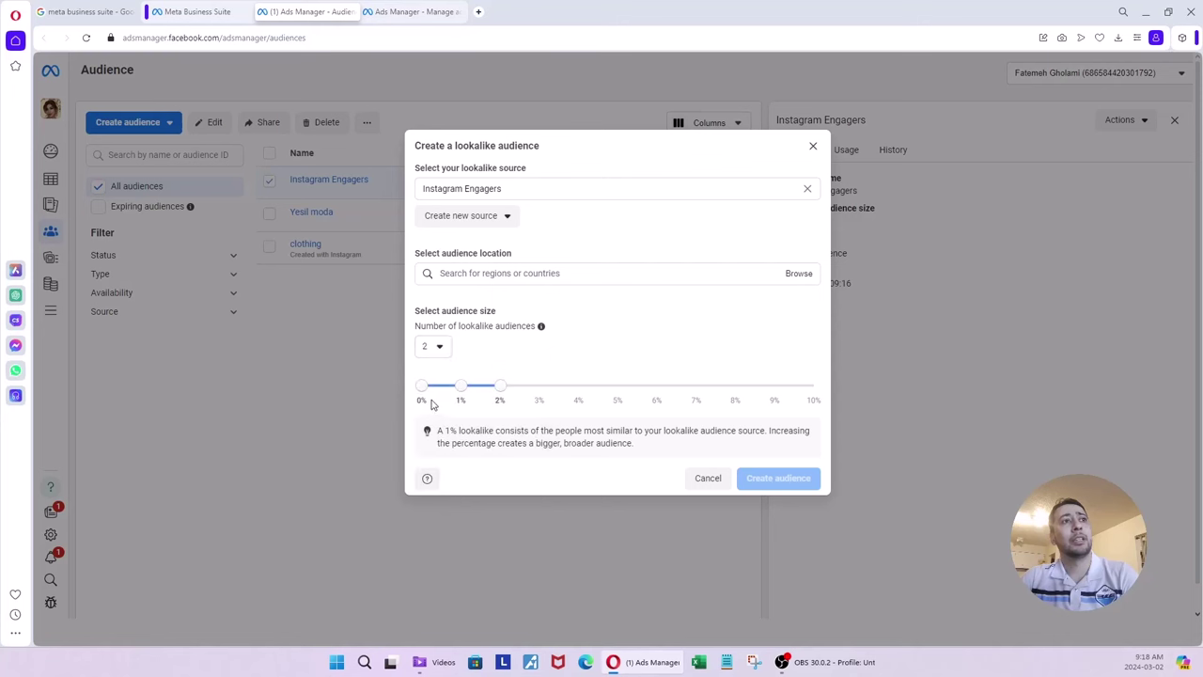
click(435, 346)
click(431, 419)
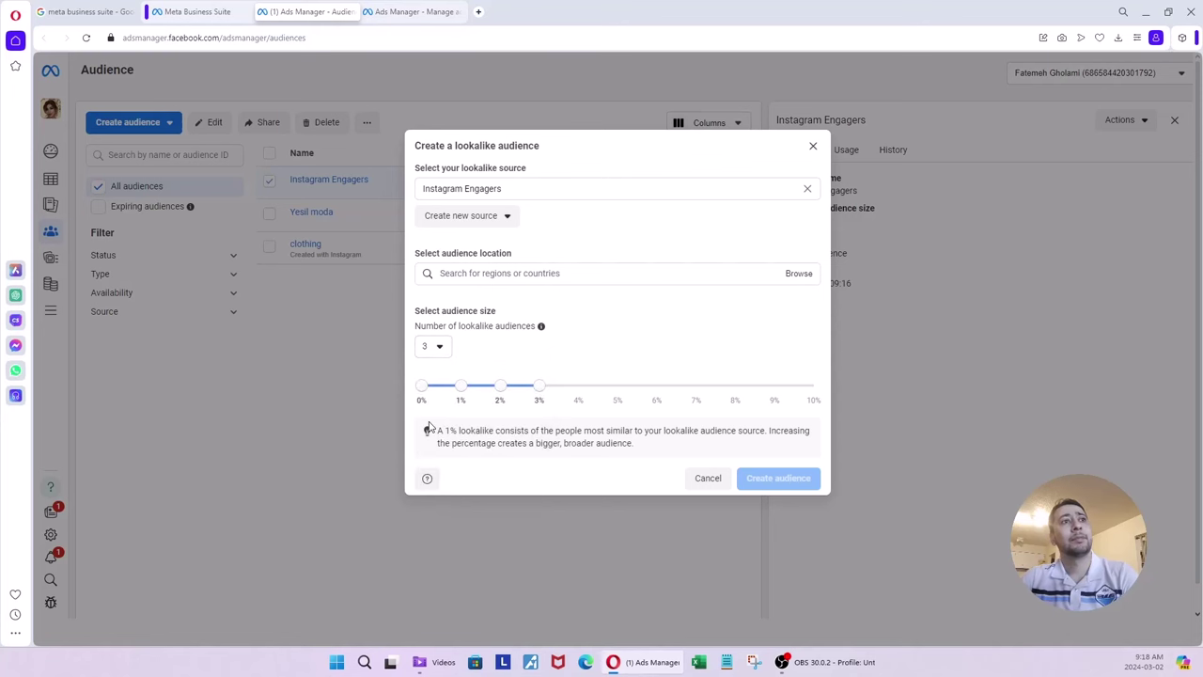
click(434, 348)
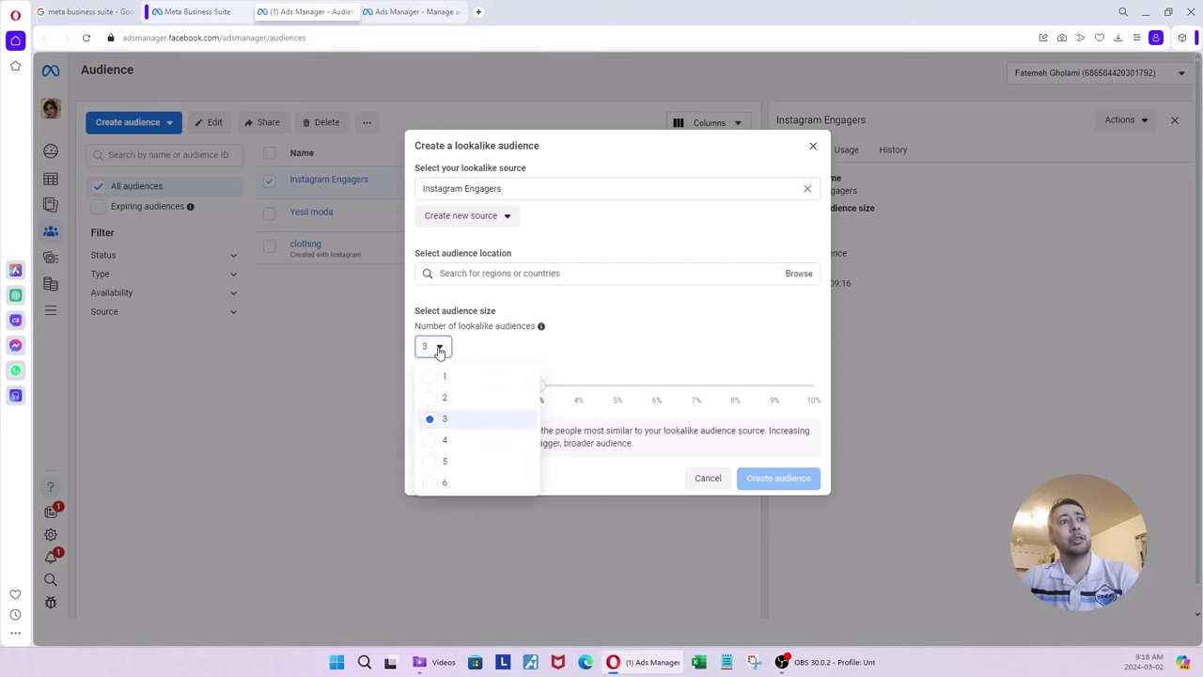
click(433, 440)
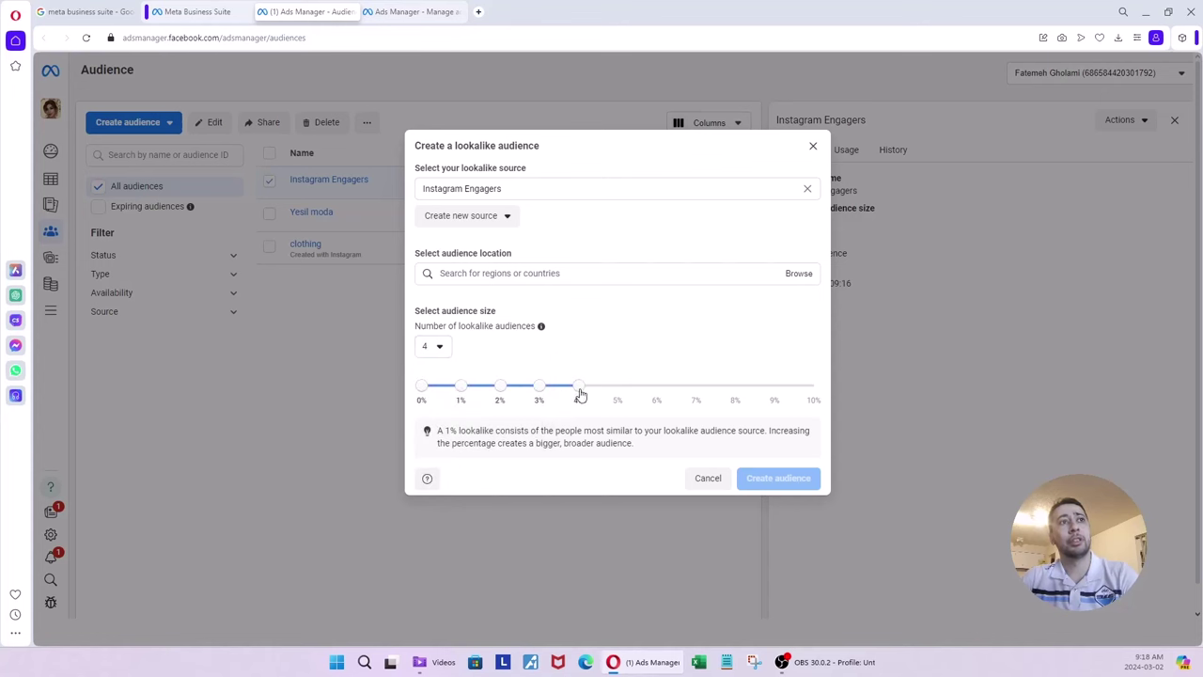
click(437, 347)
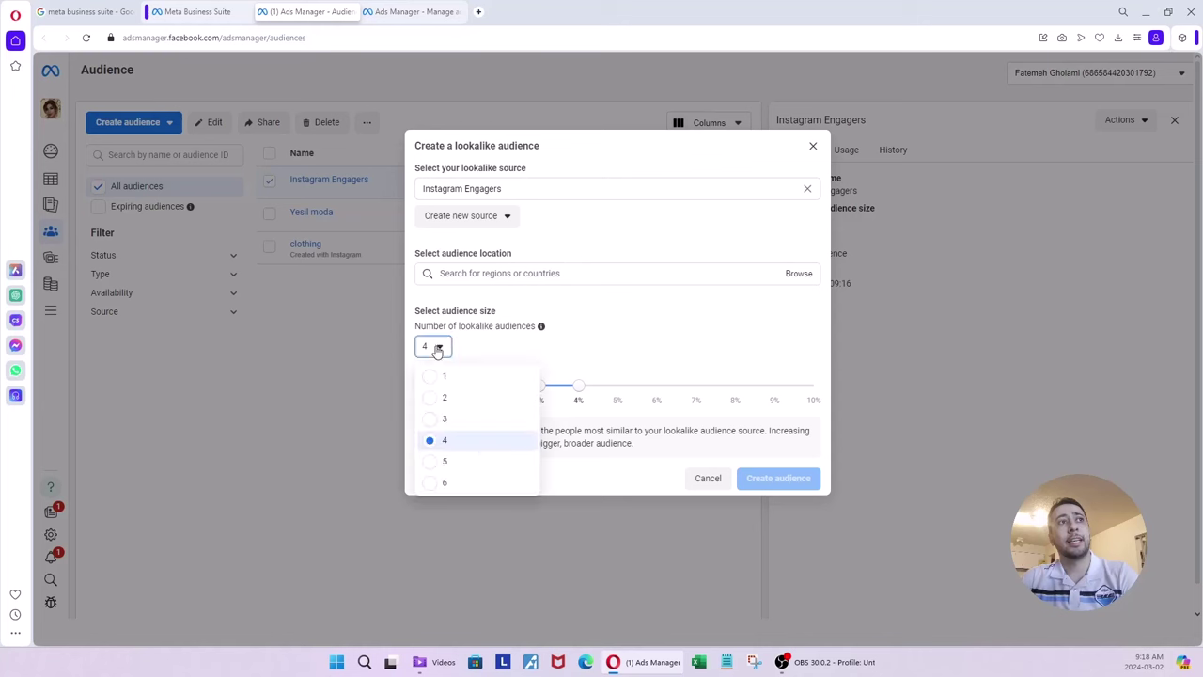
click(448, 378)
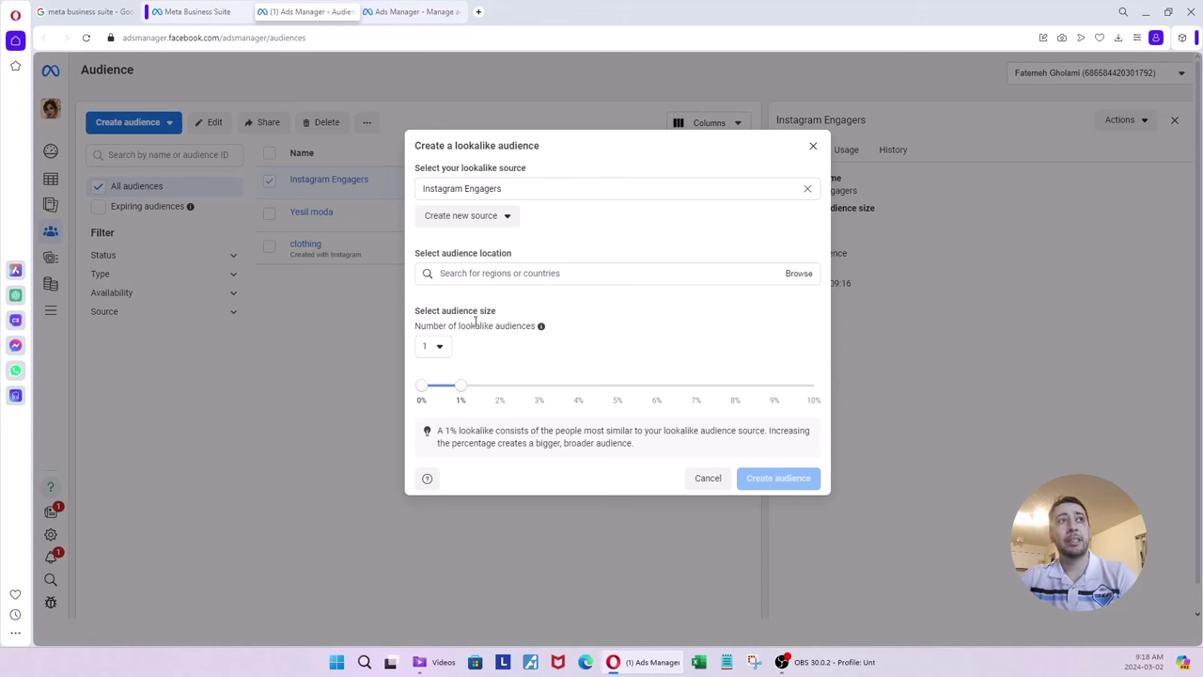
Try widening the lookalike audience size to 3% and restore it to 1%
mouse_move(461, 386)
mouse_down()
mouse_move(578, 393)
mouse_move(458, 393)
mouse_up()
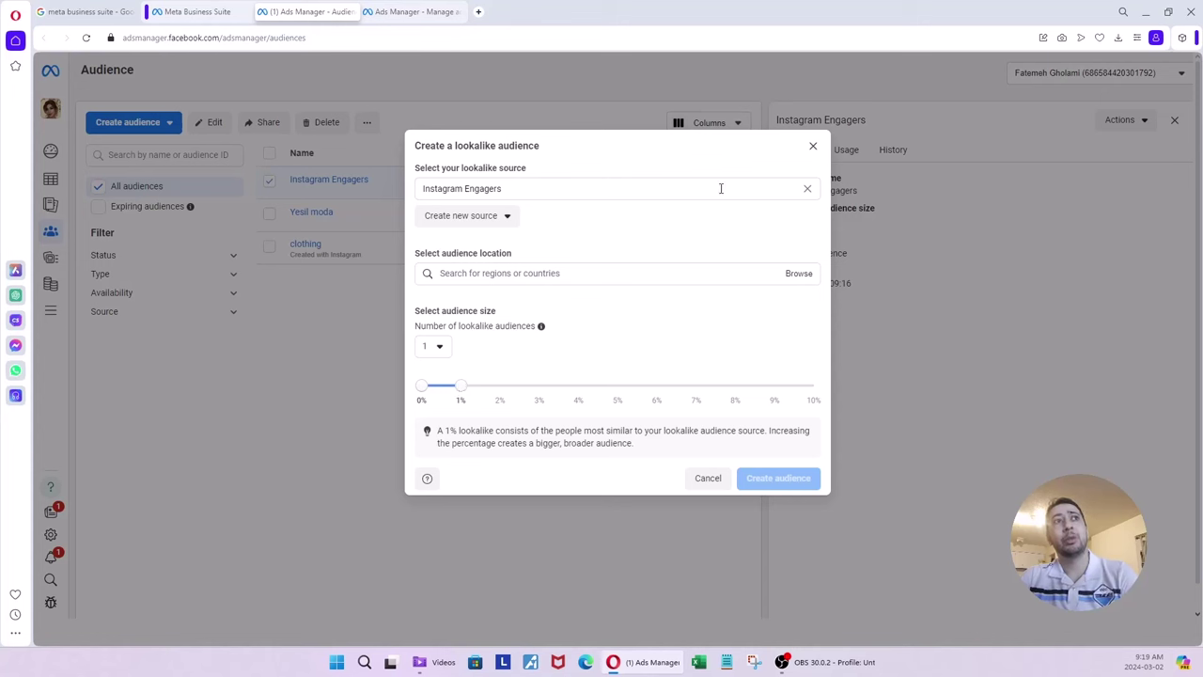
drag(465, 393, 539, 387)
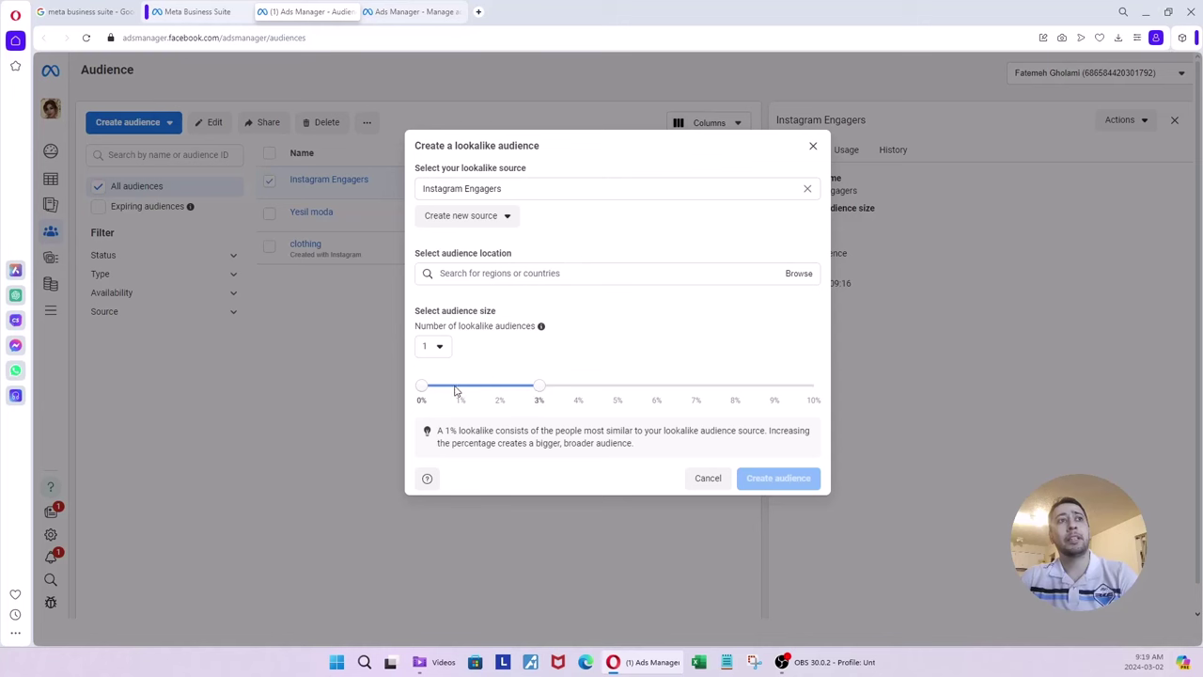
mouse_move(425, 386)
mouse_down()
mouse_move(461, 387)
mouse_move(421, 386)
mouse_up()
drag(537, 388, 463, 390)
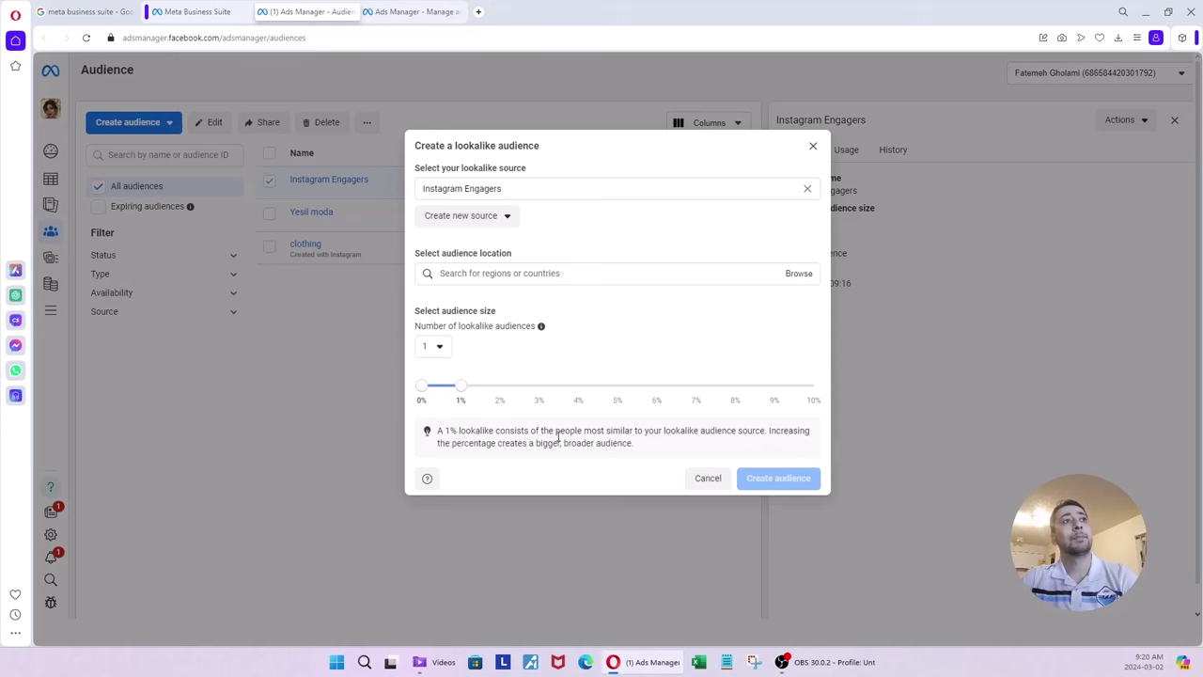
Search for "turk" in the audience location and select Turkey
click(513, 273)
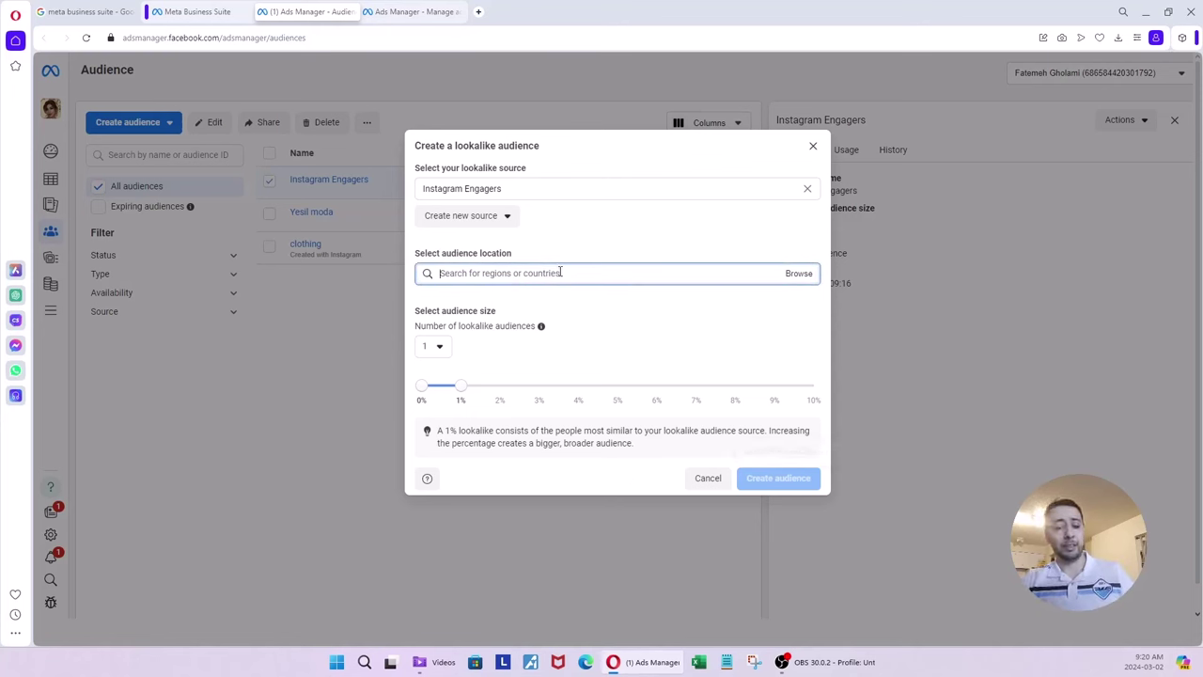
text(turk)
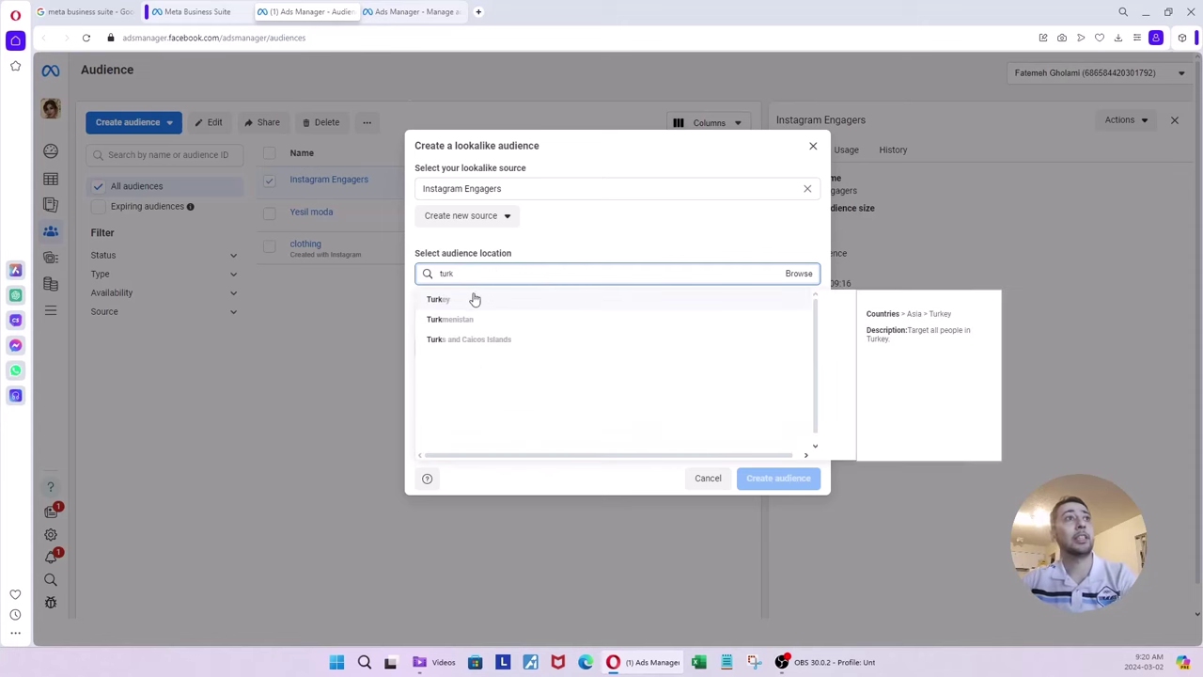
click(454, 302)
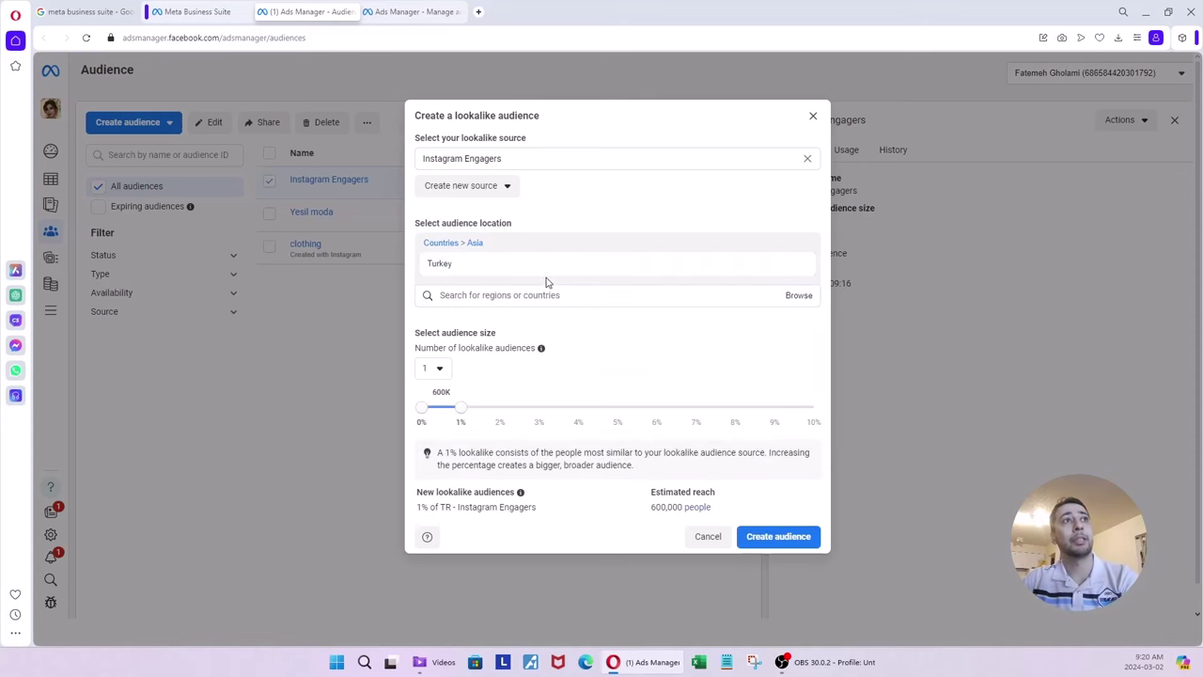
mouse_move(546, 275)
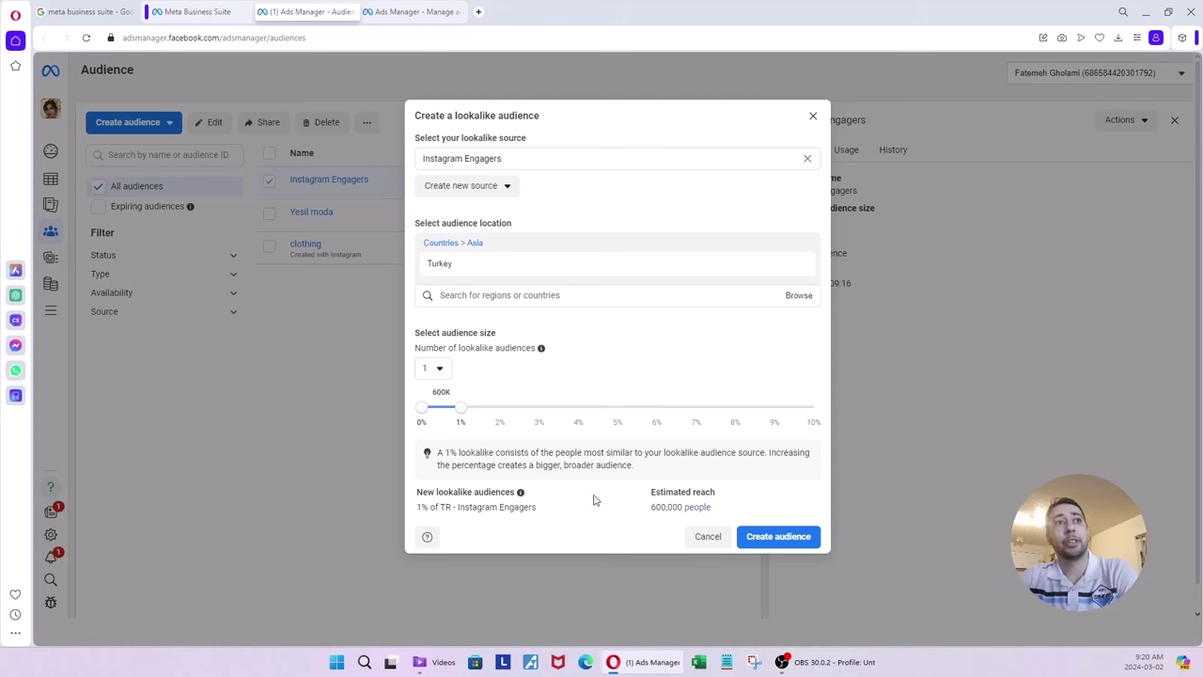
mouse_move(425, 248)
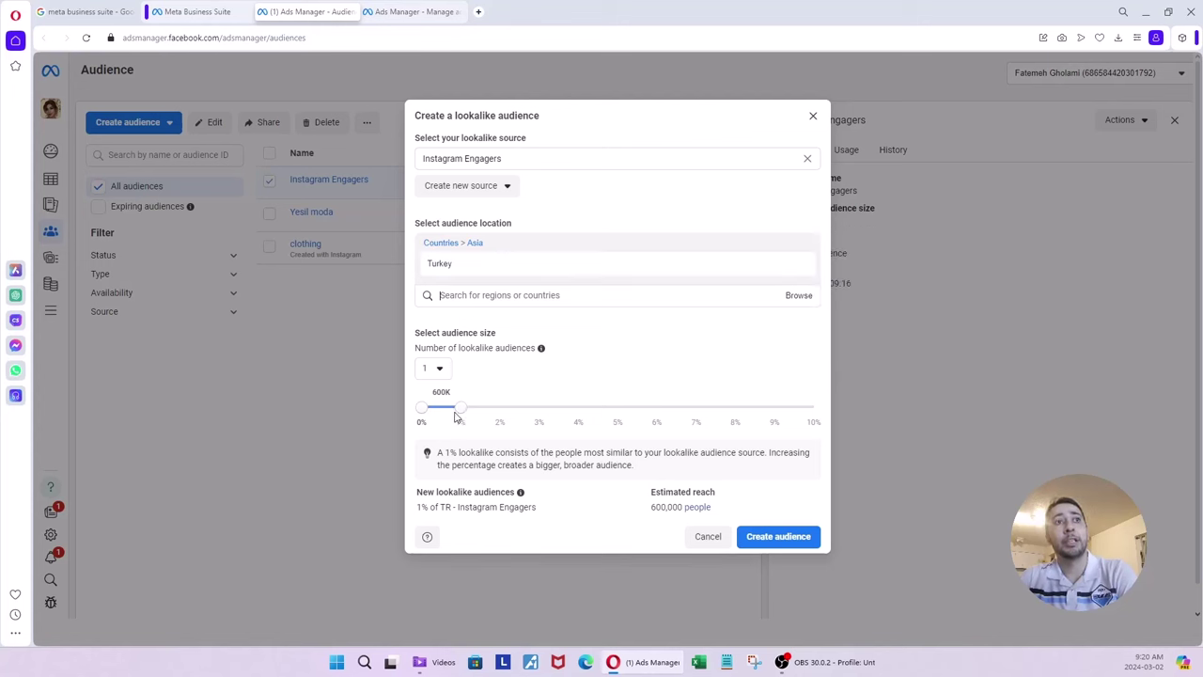
Try a 2% audience size for Turkey, check its estimated reach, and restore the size to 1%
drag(460, 411, 499, 411)
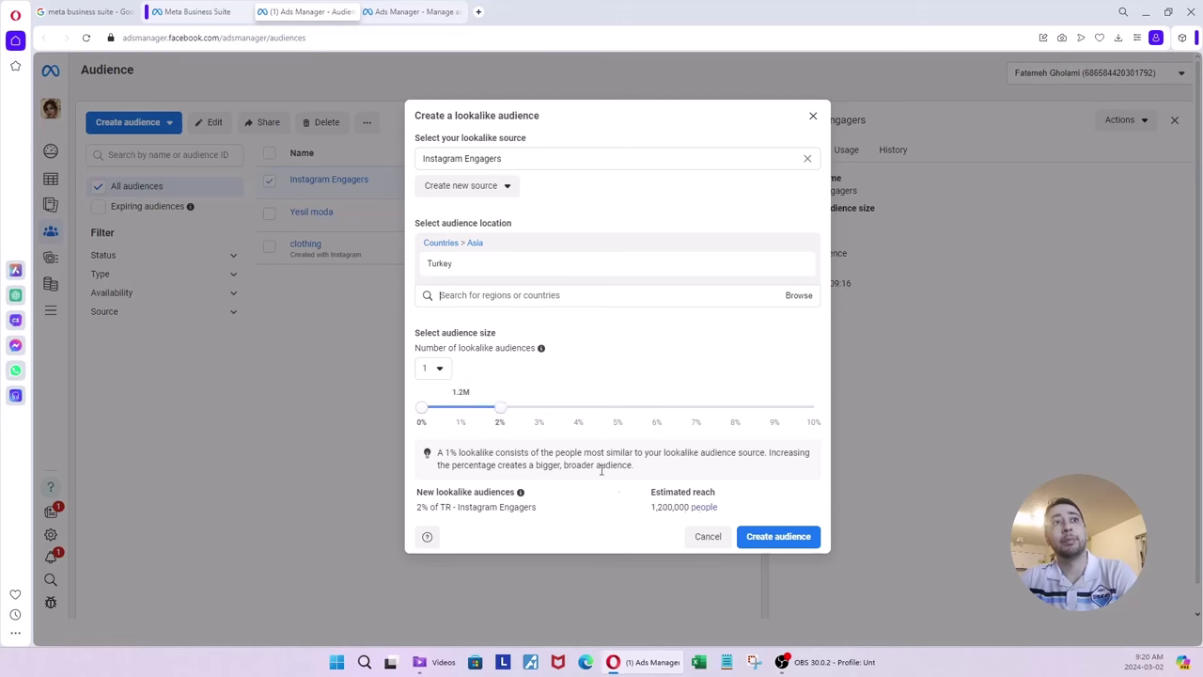
drag(689, 507, 653, 507)
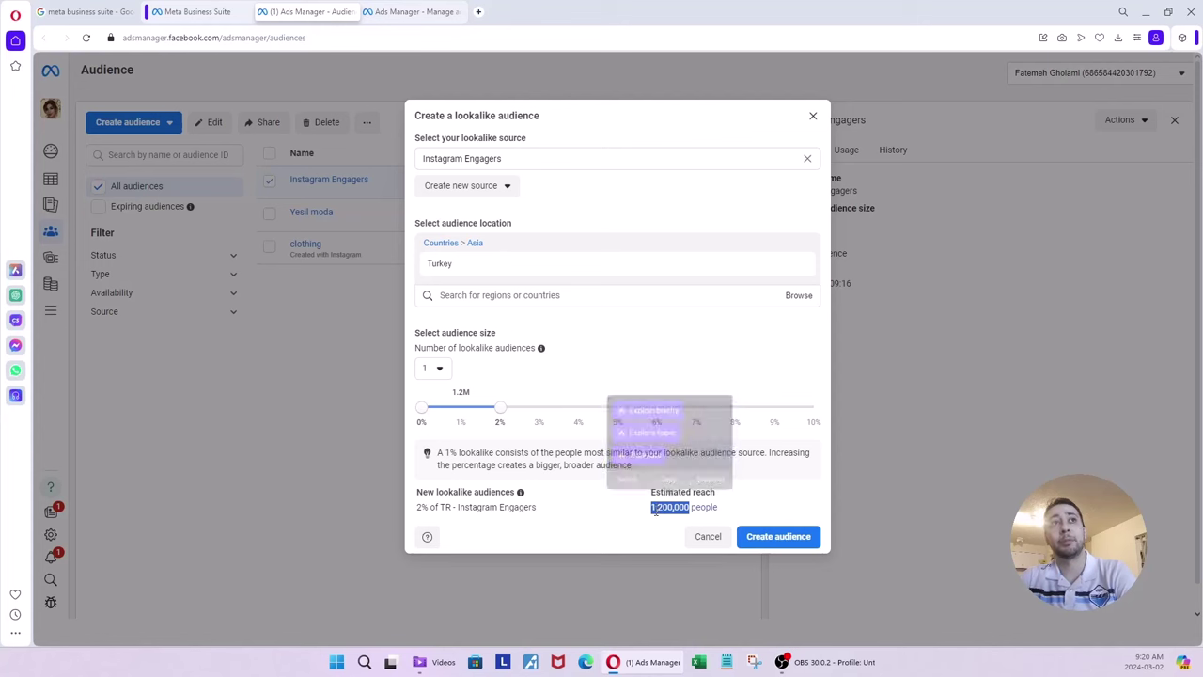
drag(499, 409, 471, 410)
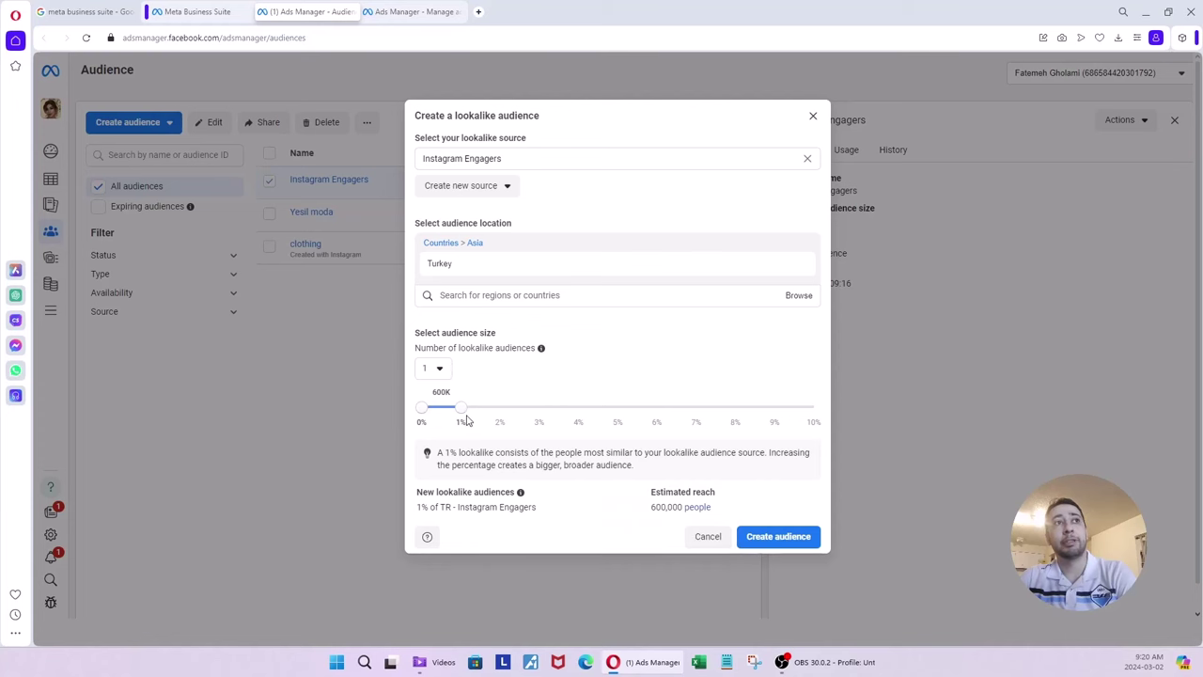
Create the 1% Turkey lookalike audience based on "Instagram Engagers"
click(781, 538)
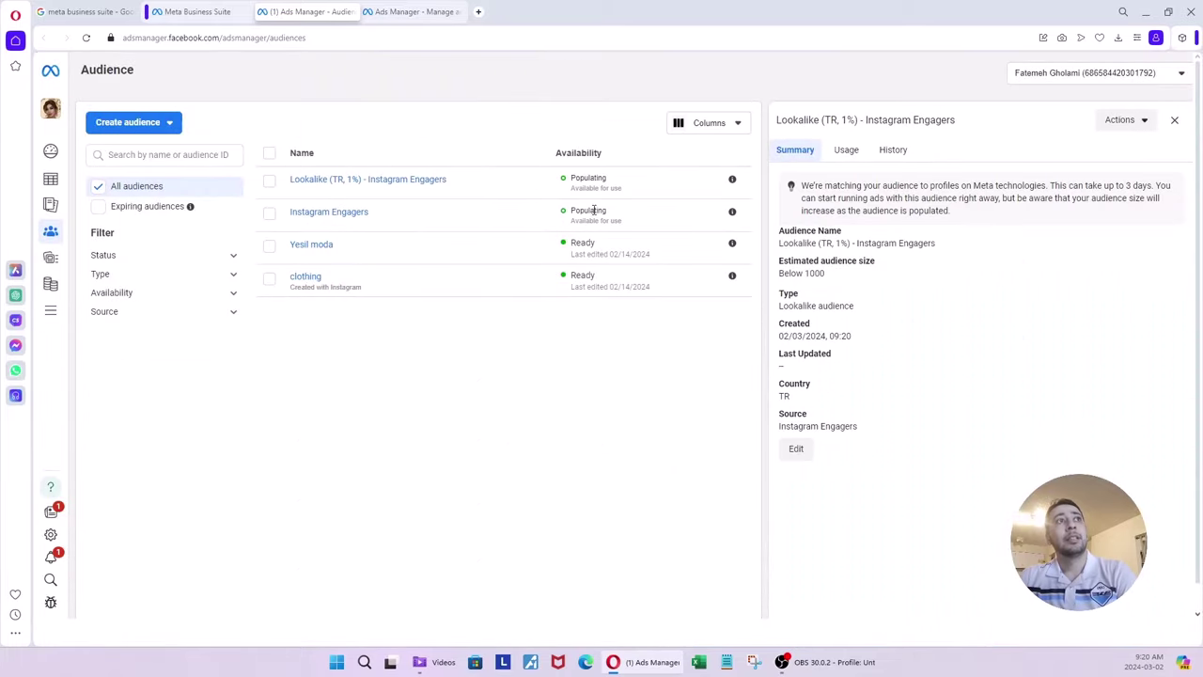
Examine the availability of "Instagram Engagers" and the estimated size of the new lookalike audience
click(270, 215)
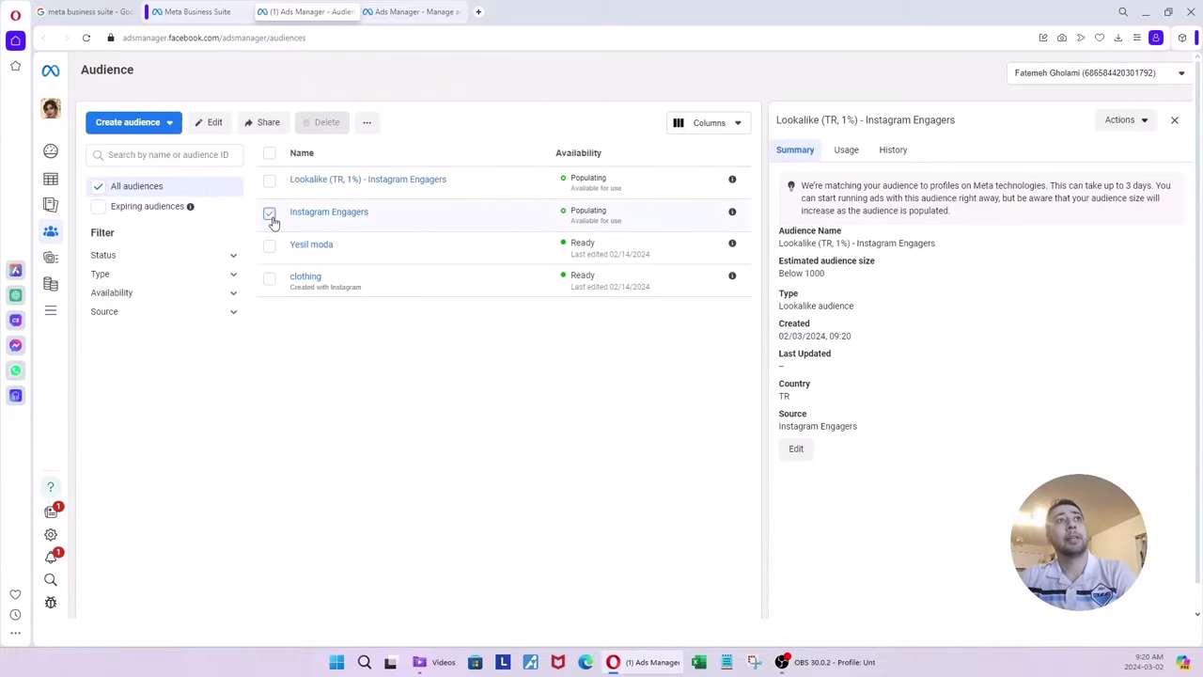
drag(825, 274, 790, 273)
click(816, 275)
click(824, 277)
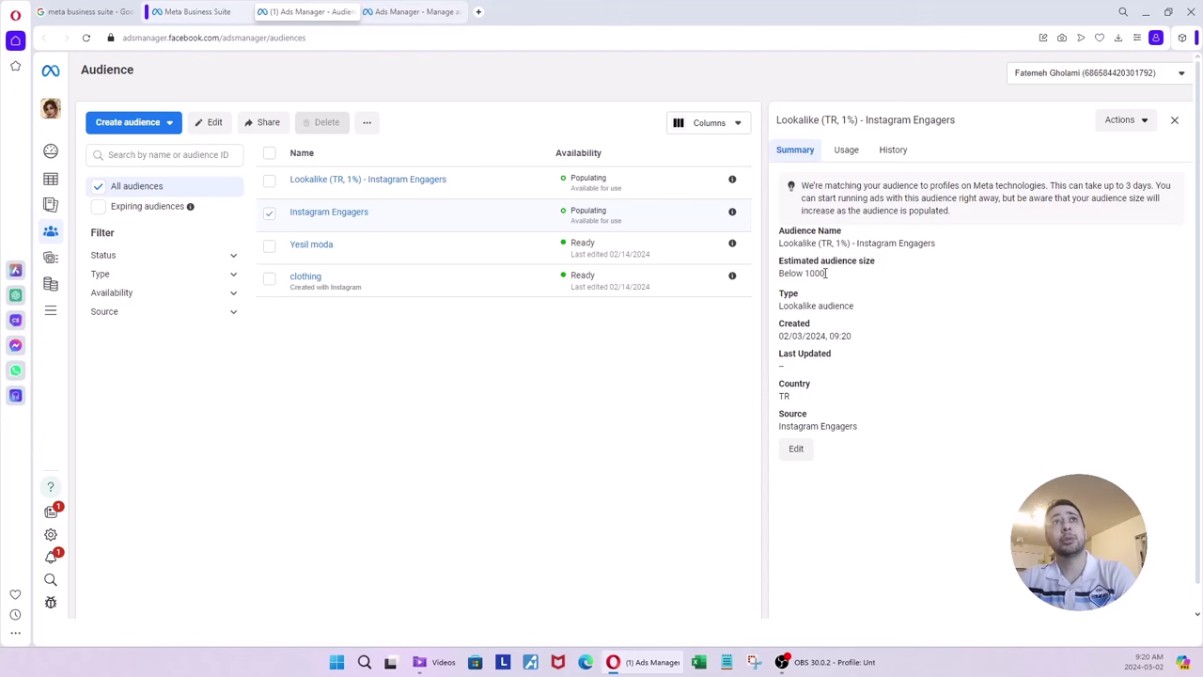
drag(570, 213, 611, 222)
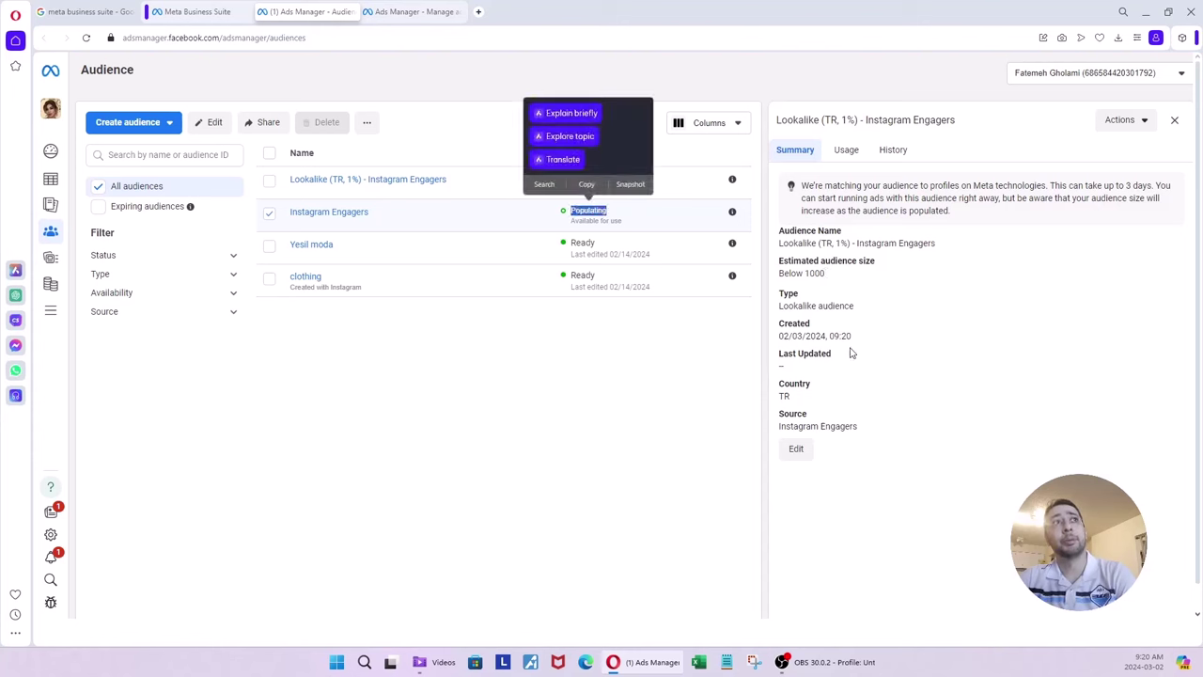
click(839, 286)
drag(827, 275, 779, 274)
click(805, 271)
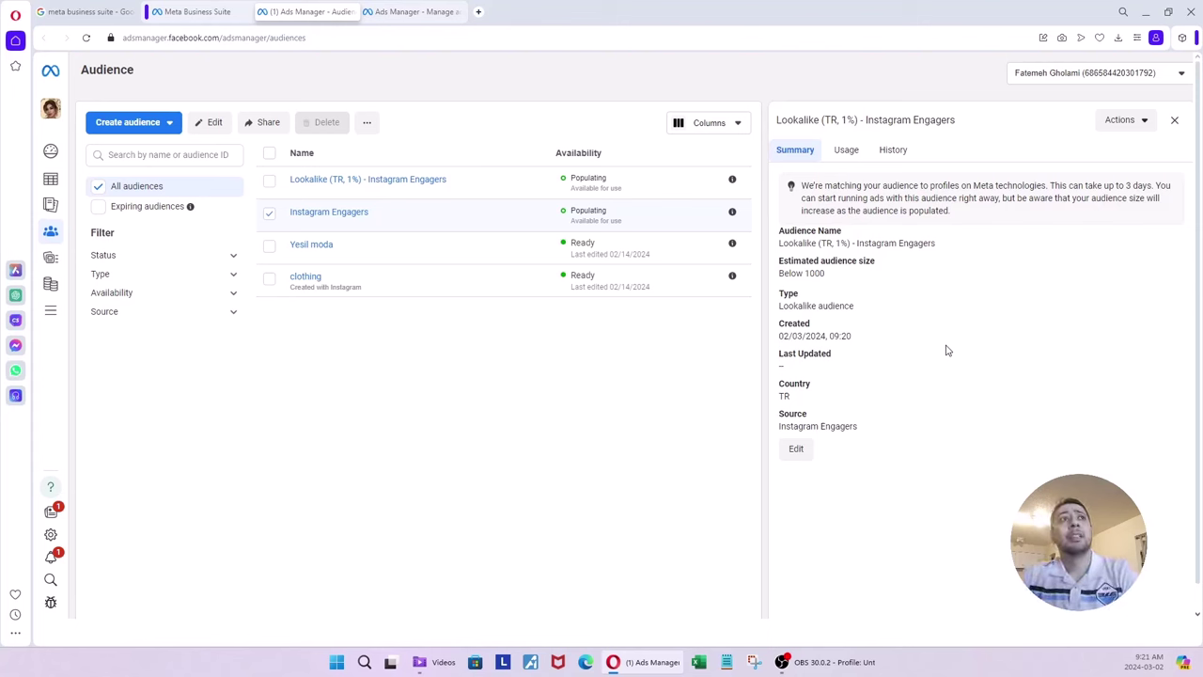
Examine the estimated size in the lookalike audience's summary and its availability in the audience list
mouse_move(826, 274)
mouse_down()
mouse_move(807, 275)
mouse_move(822, 274)
mouse_up()
click(807, 276)
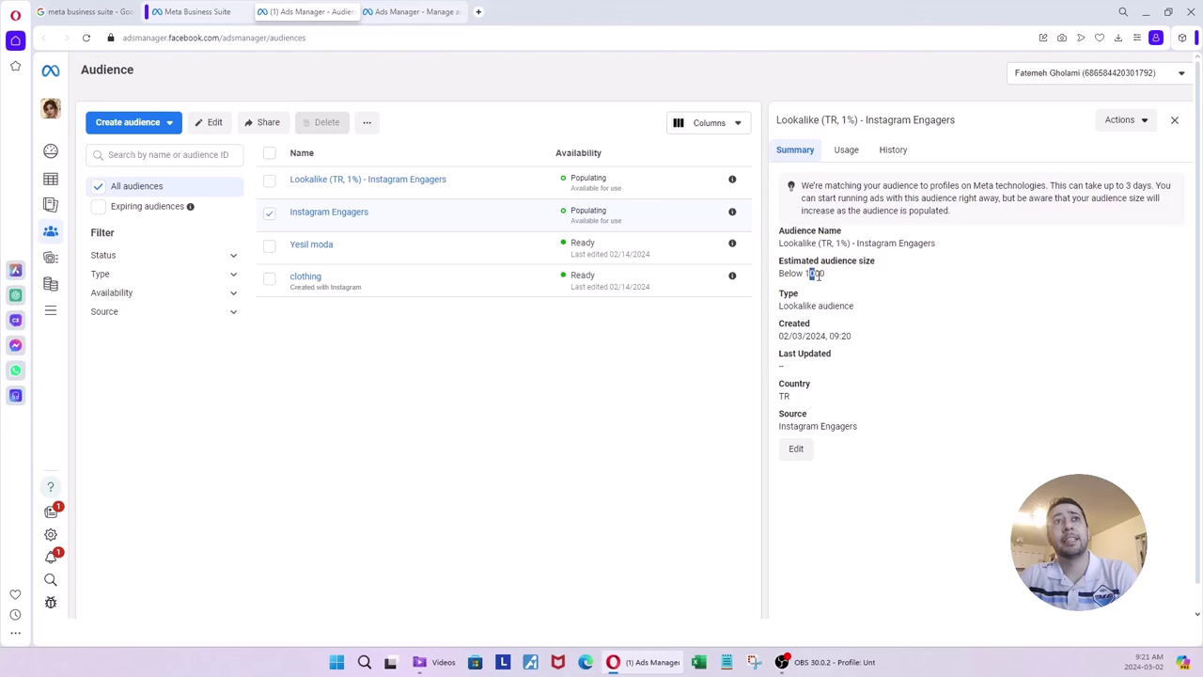
click(822, 274)
double_click(816, 274)
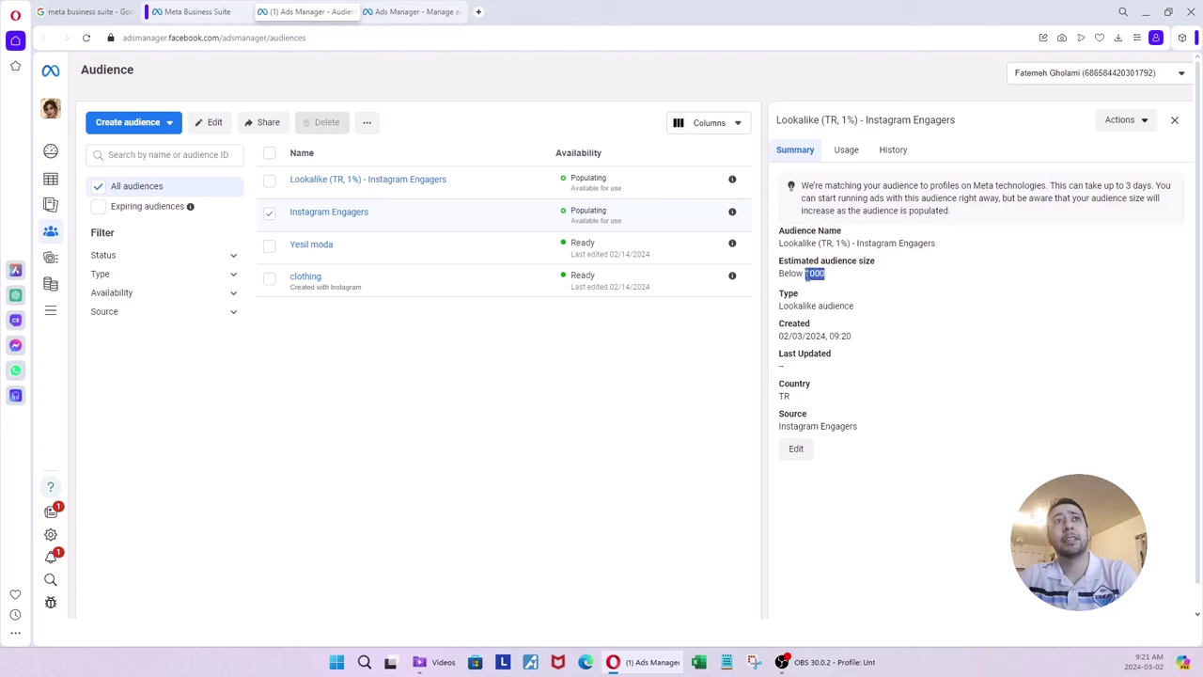
click(884, 280)
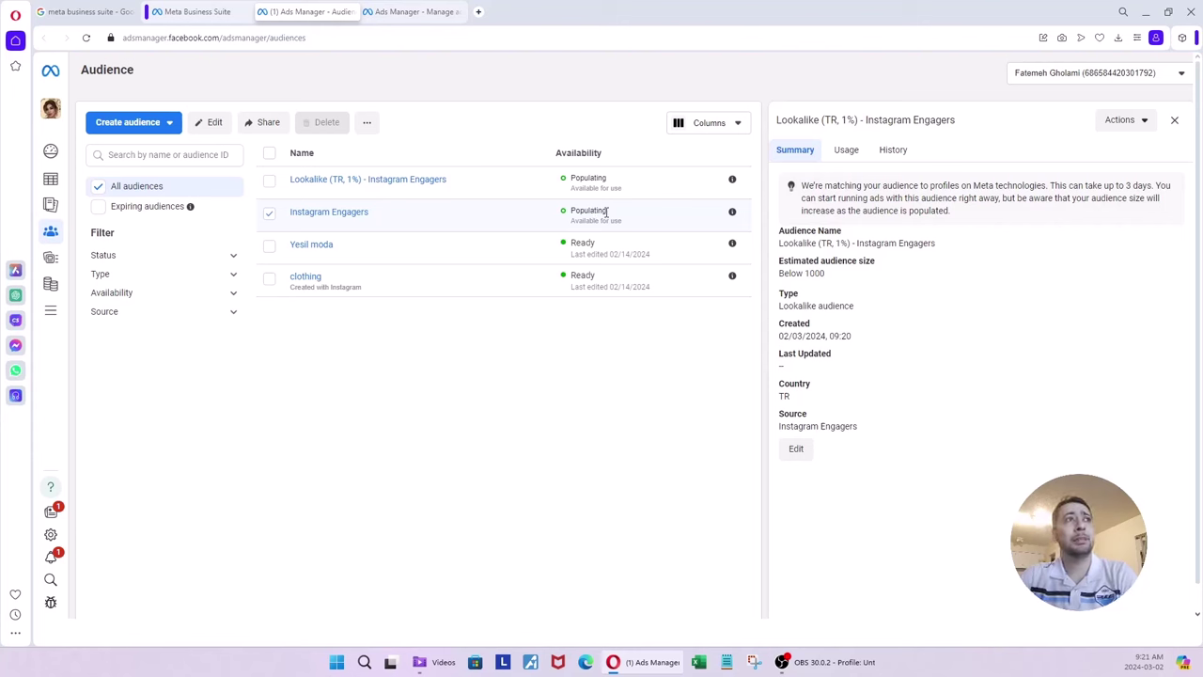
mouse_move(346, 216)
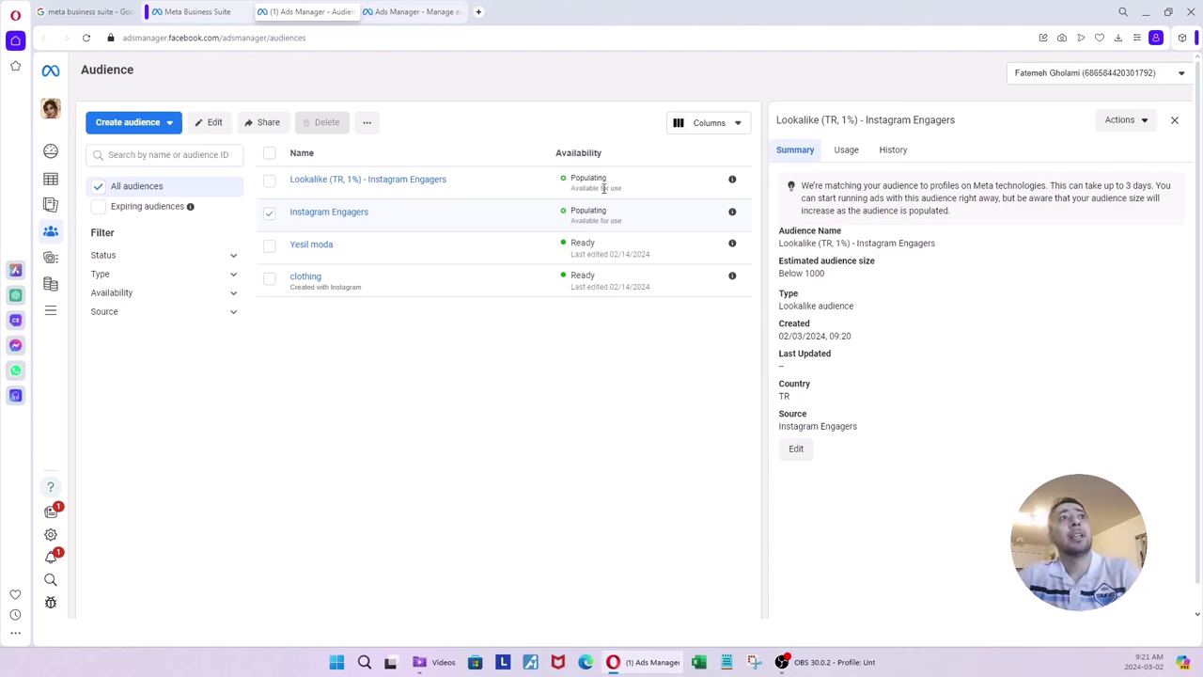
drag(606, 178, 580, 177)
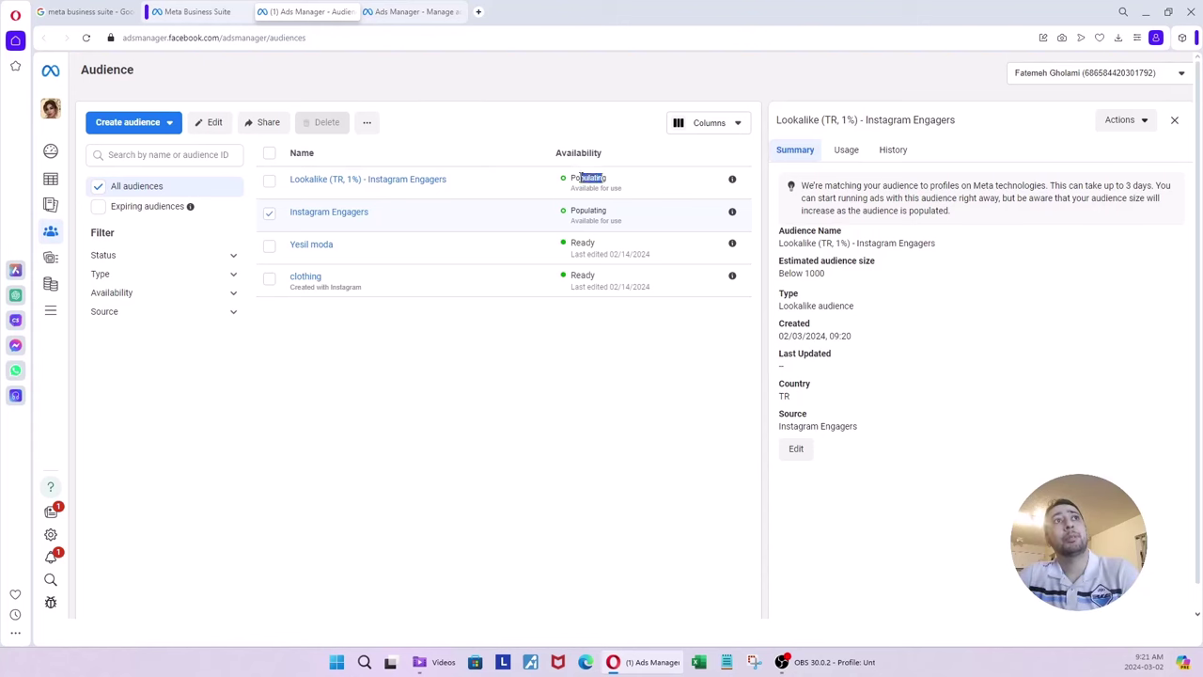
click(629, 322)
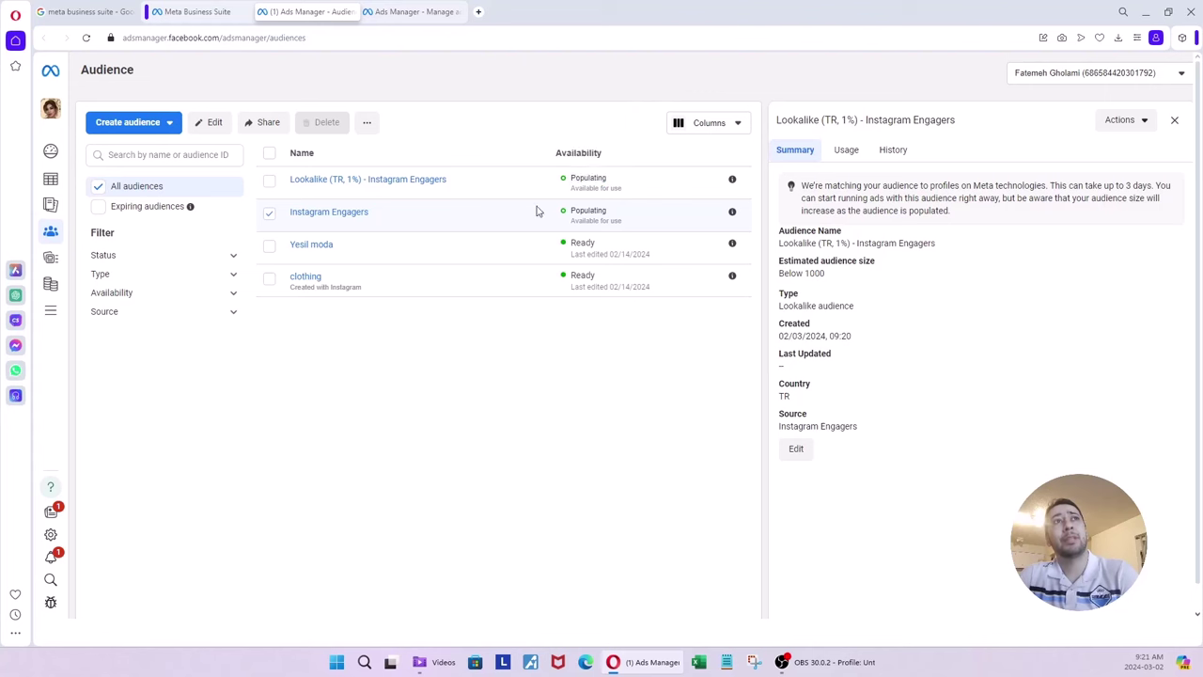
Check the lookalike's availability status and clear the selection of both Instagram engager audiences
click(270, 183)
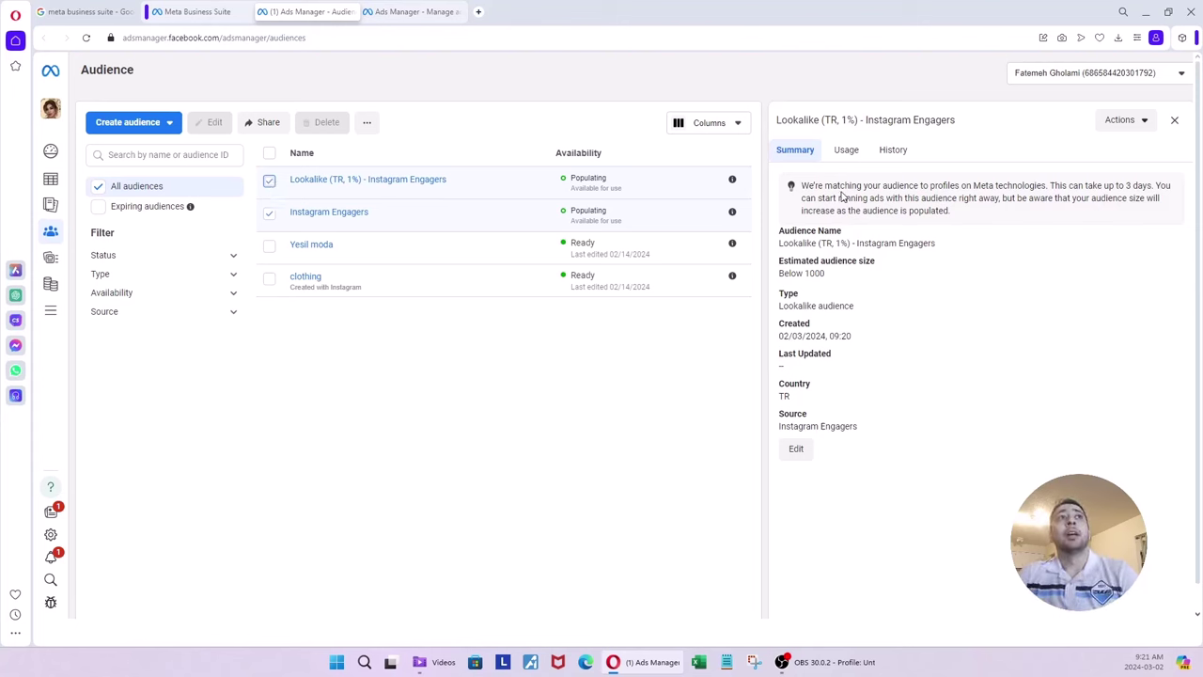
double_click(589, 177)
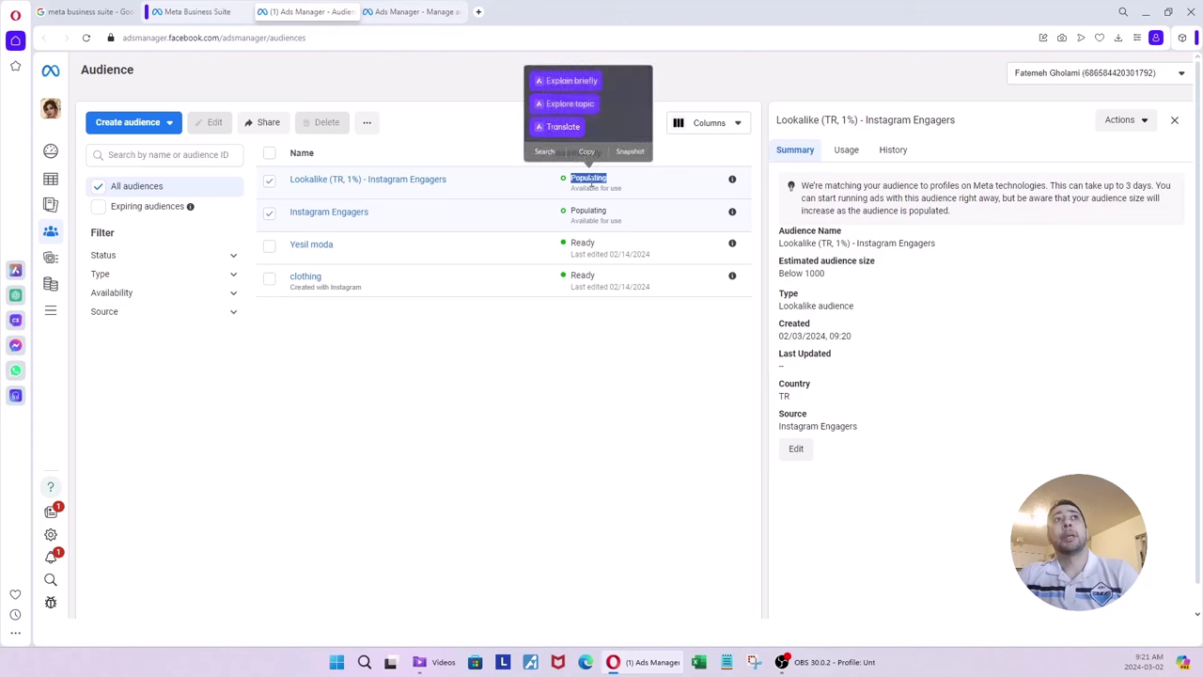
click(590, 180)
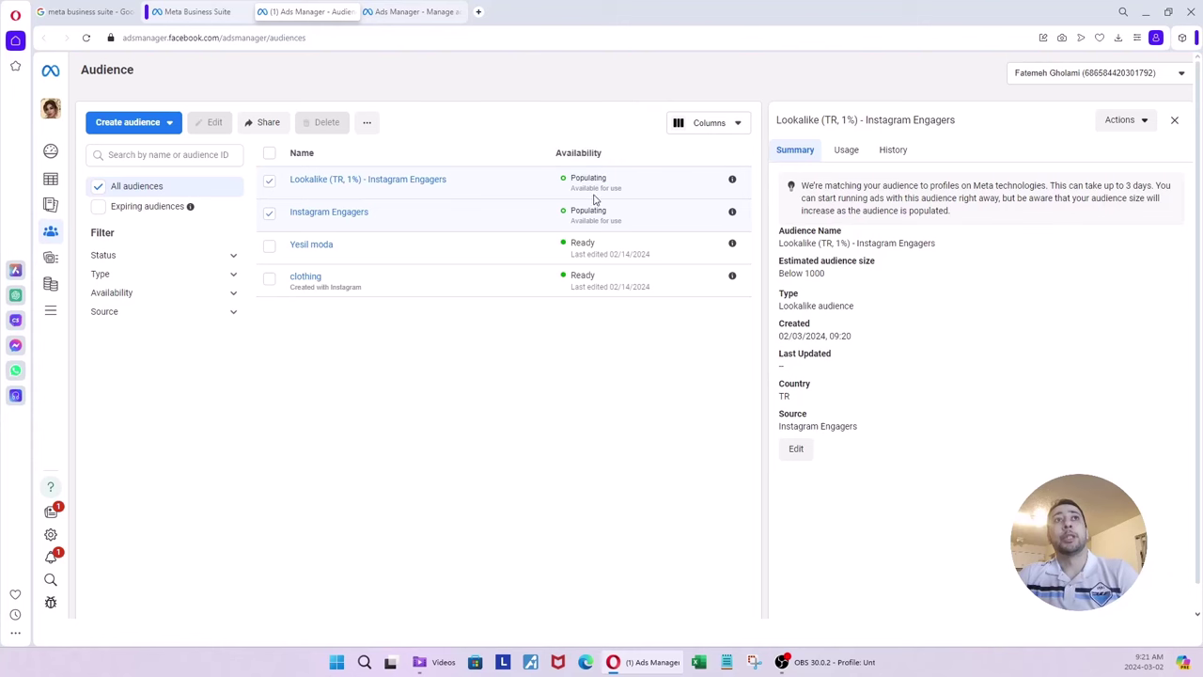
click(269, 212)
click(270, 179)
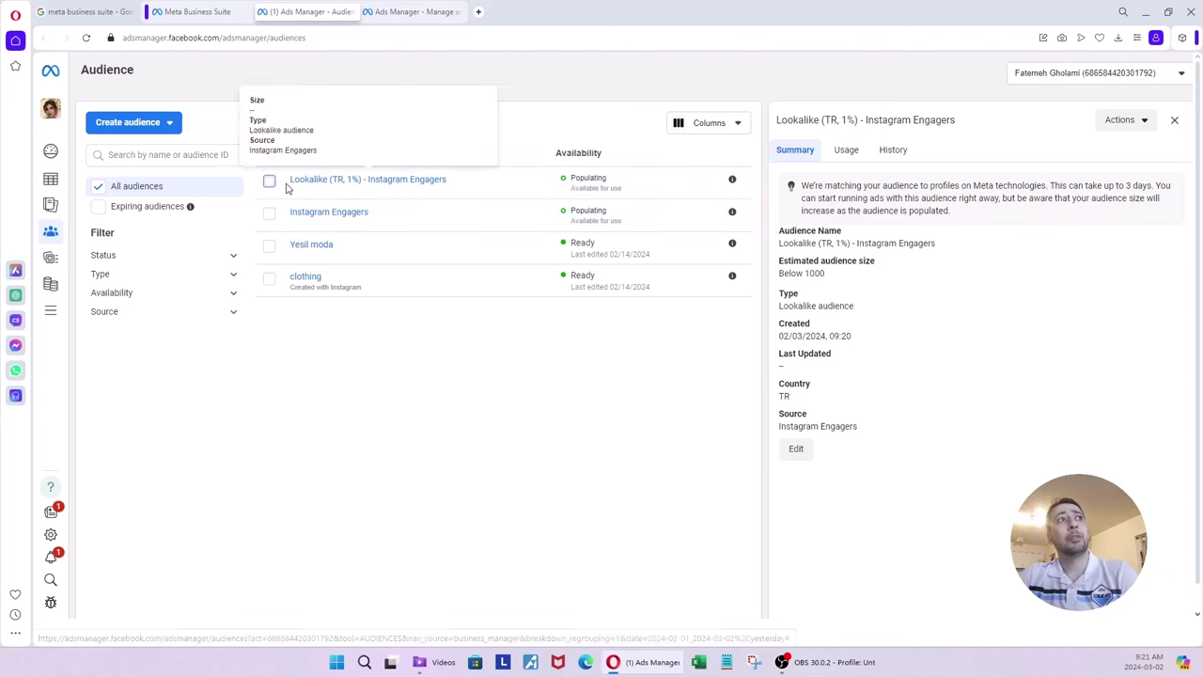
Return to the "New Engagement Ad Set" editor and check the excluded and Advantage+ custom audience lists for the new audiences
click(391, 14)
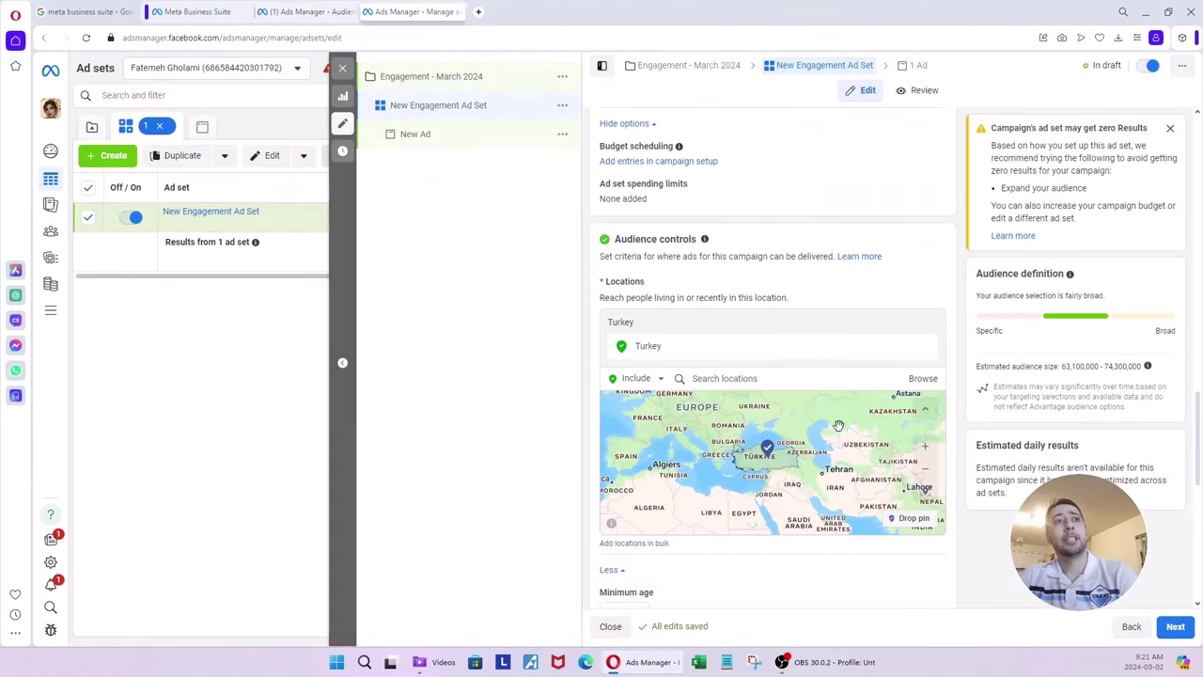
scroll(799, 438, down, 2)
scroll(752, 379, down, 2)
scroll(793, 435, down, 4)
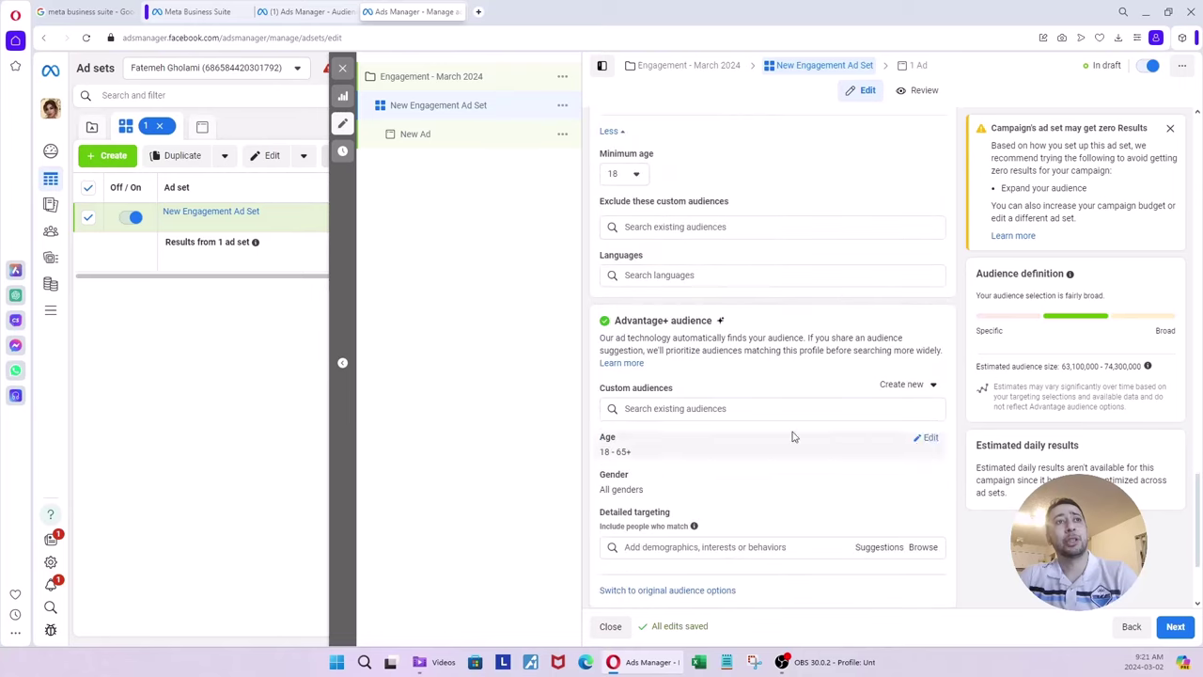
click(693, 228)
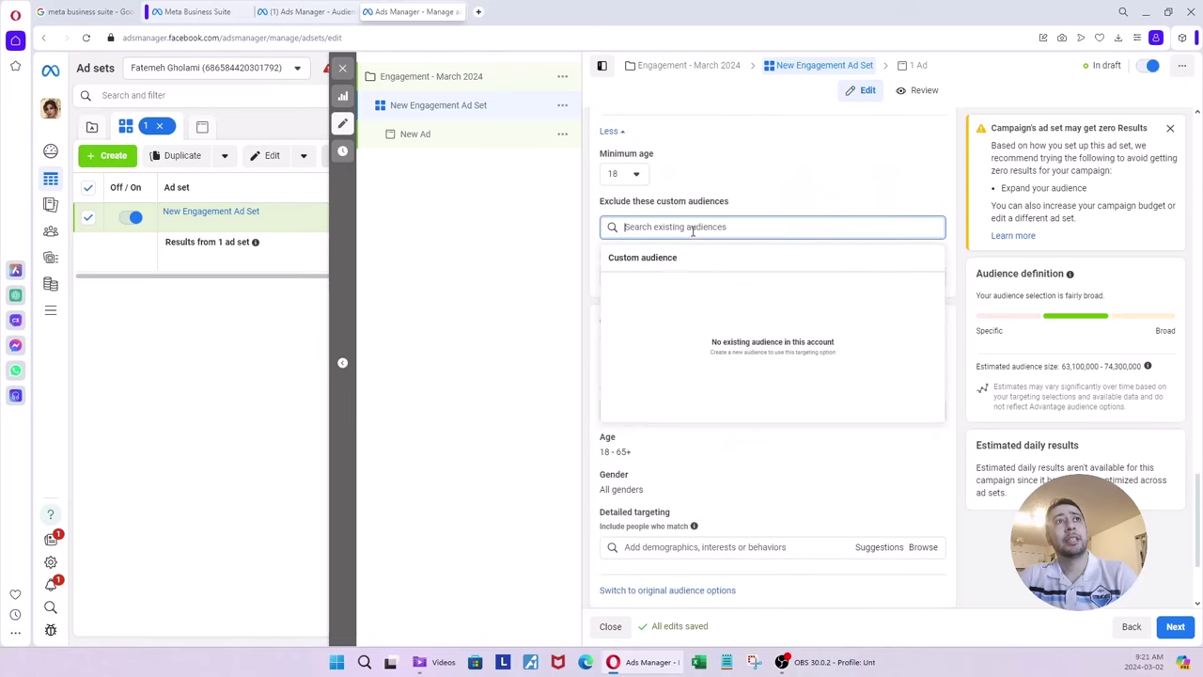
click(538, 287)
click(703, 409)
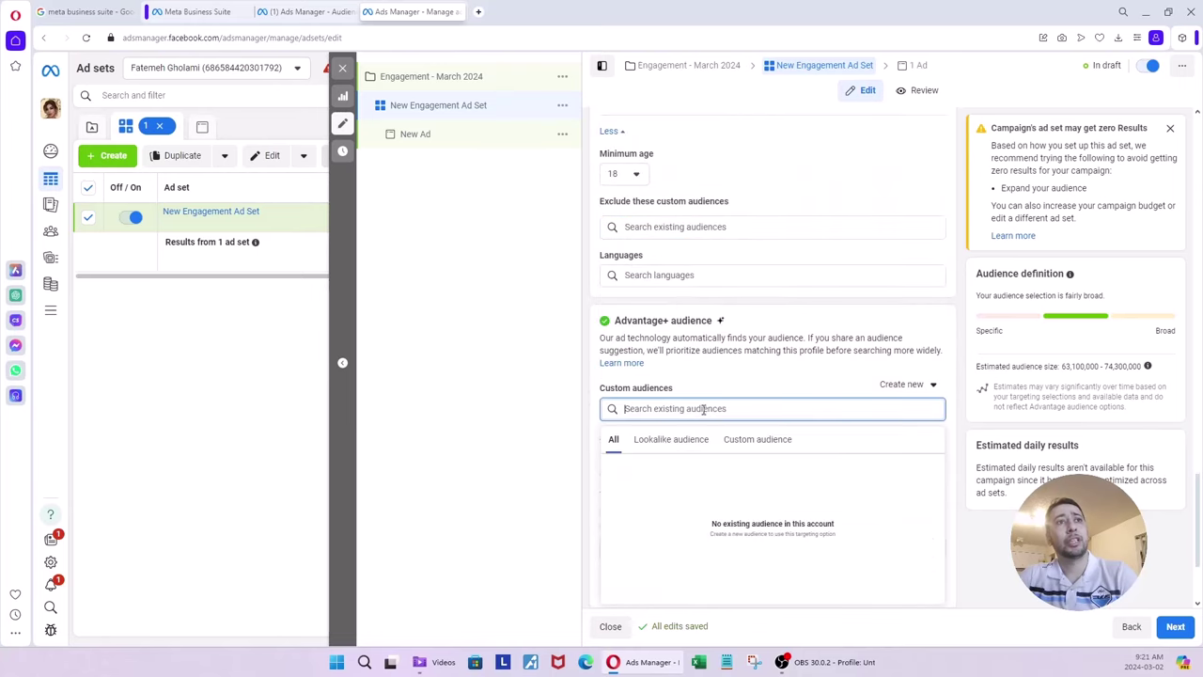
click(712, 438)
click(758, 439)
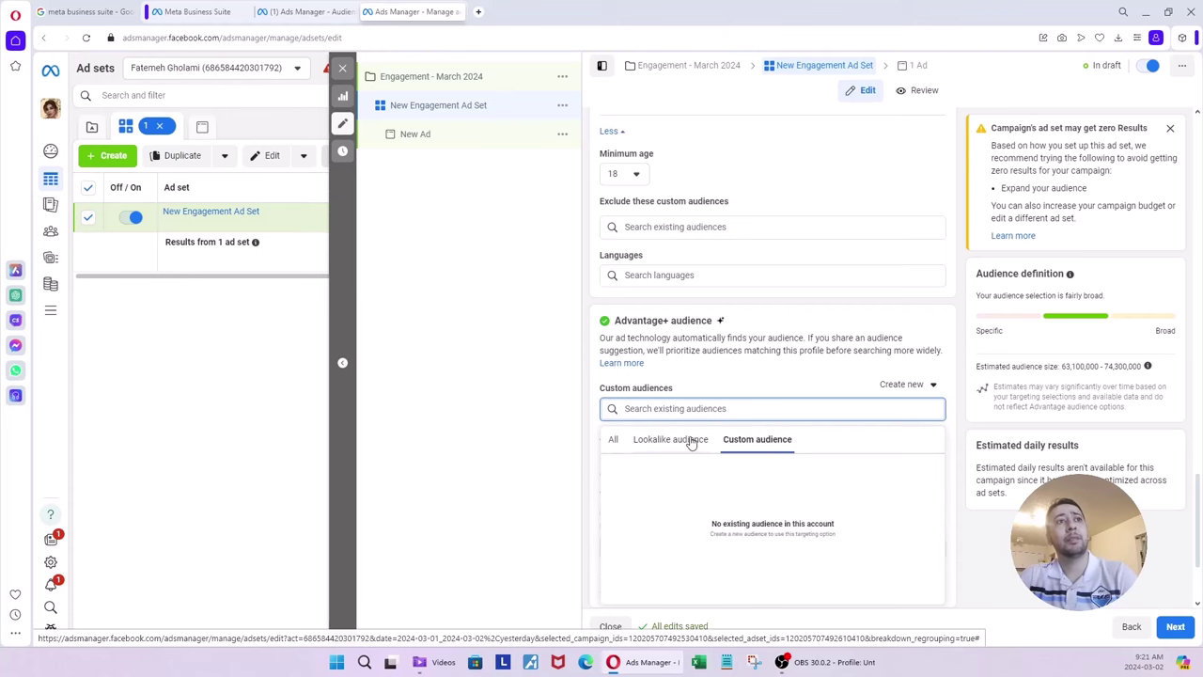
click(513, 400)
Close the ad set editor, reload Ads Manager, and reopen "New Engagement Ad Set" in the "Engagement - March 2024" campaign for editing
click(343, 68)
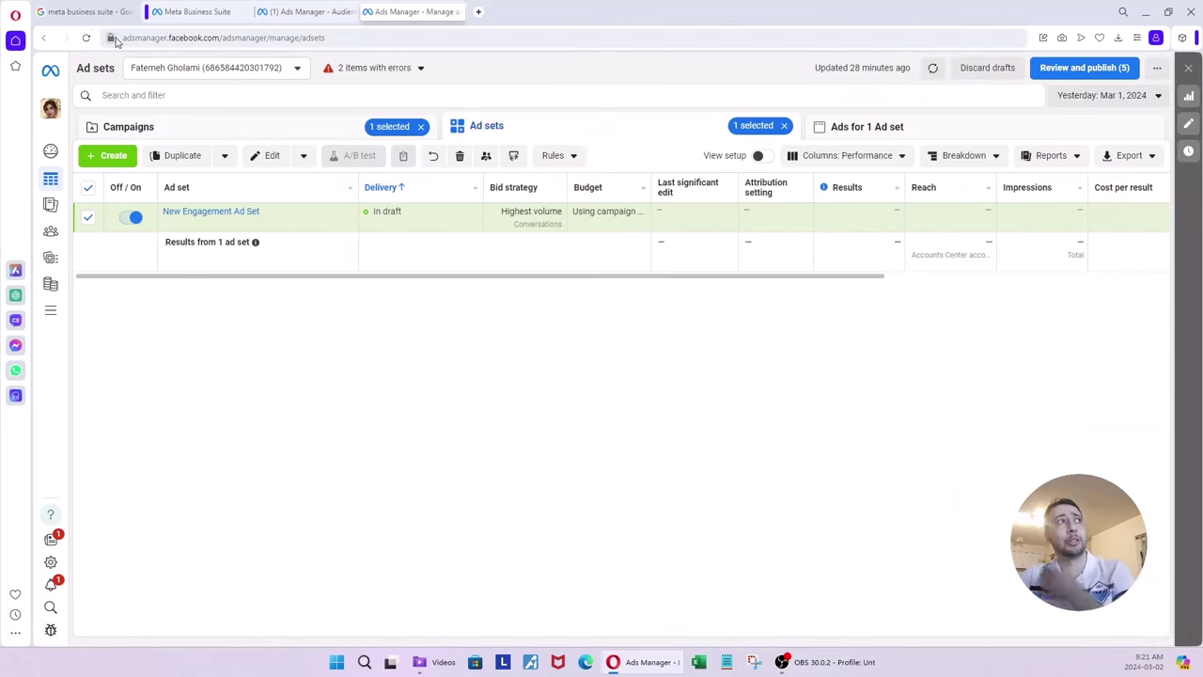
click(85, 38)
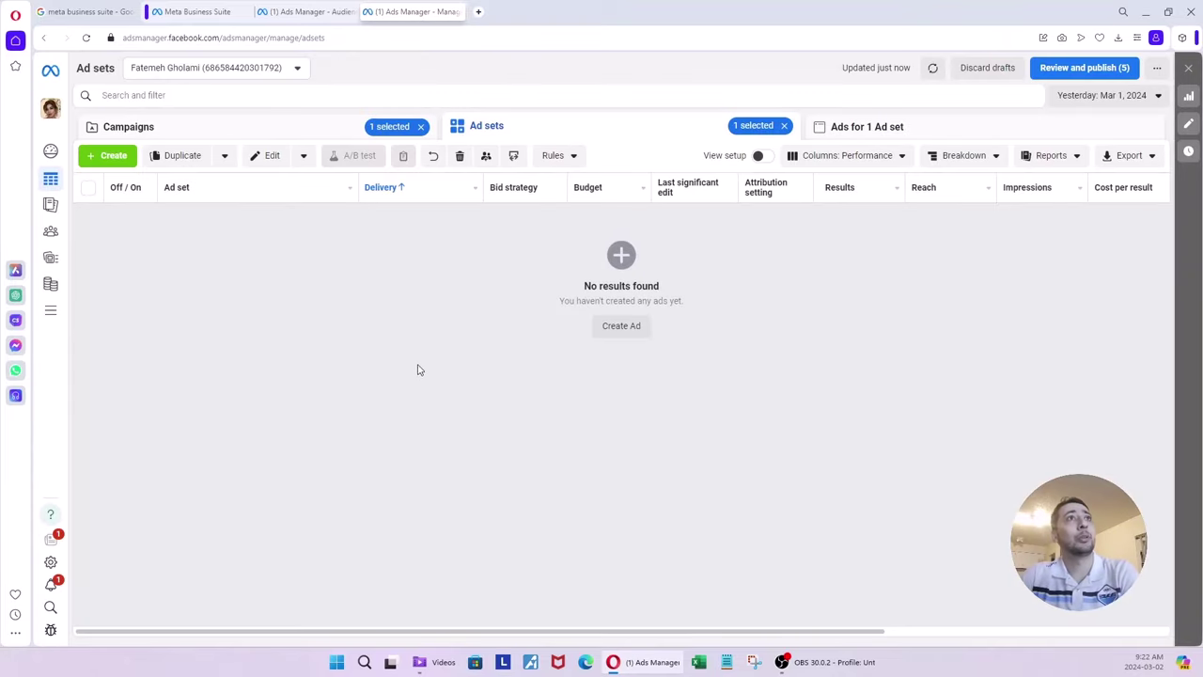
click(290, 132)
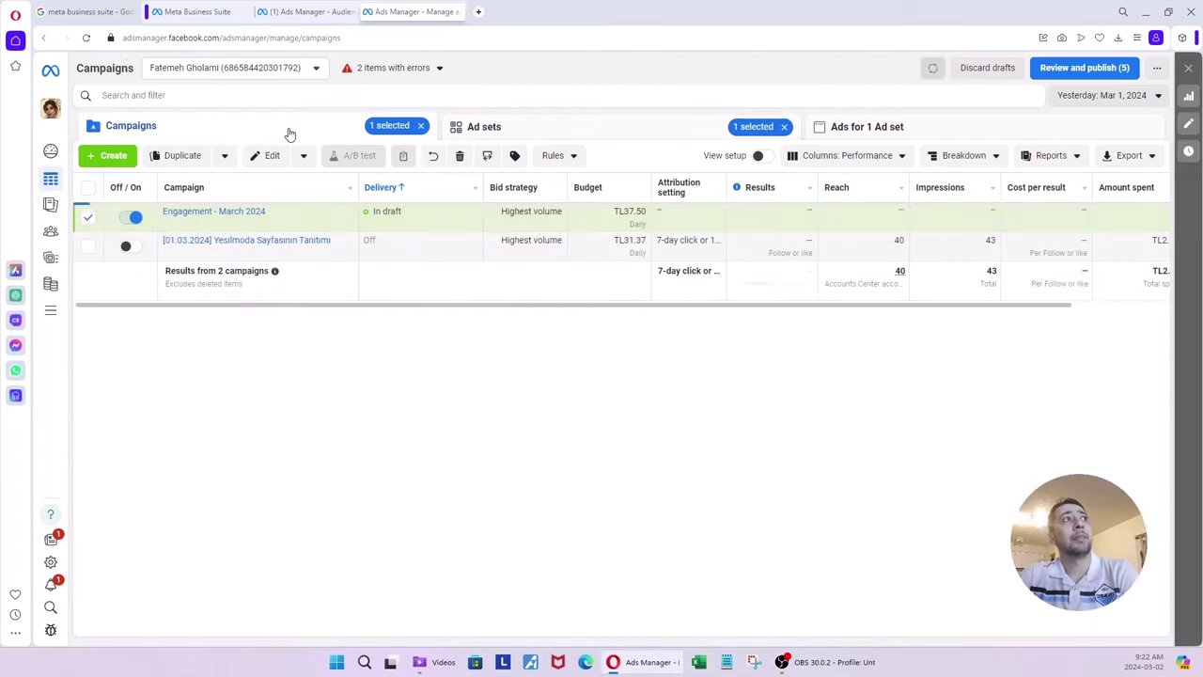
click(192, 215)
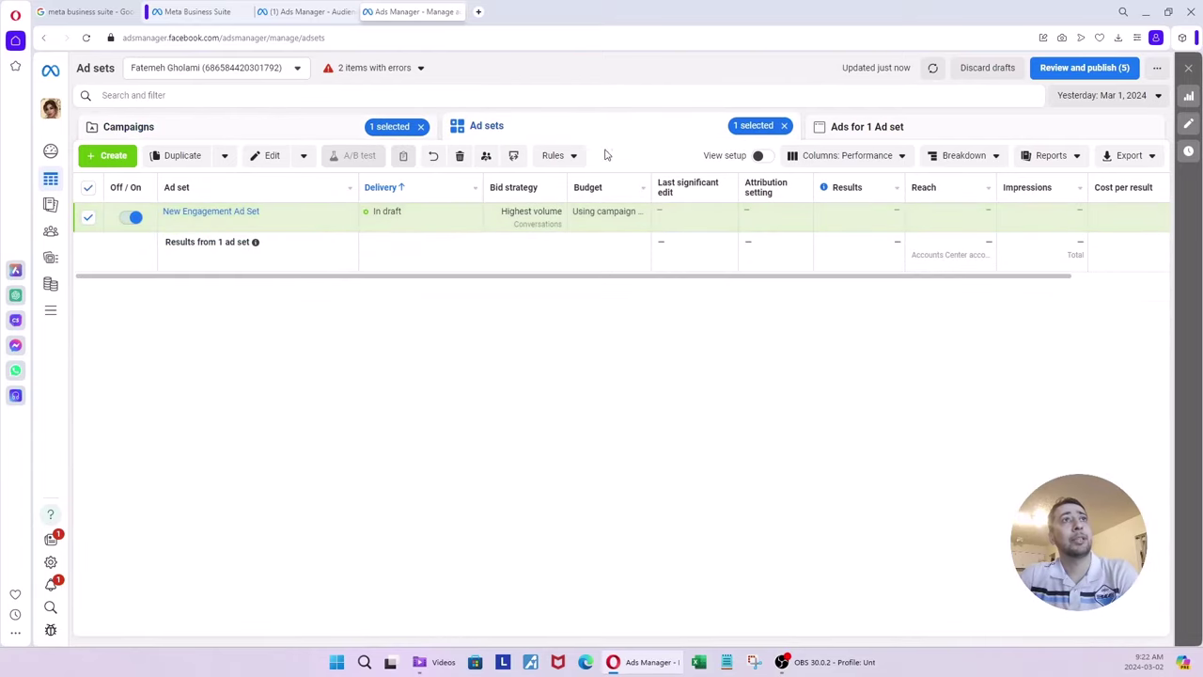
click(87, 217)
click(87, 217)
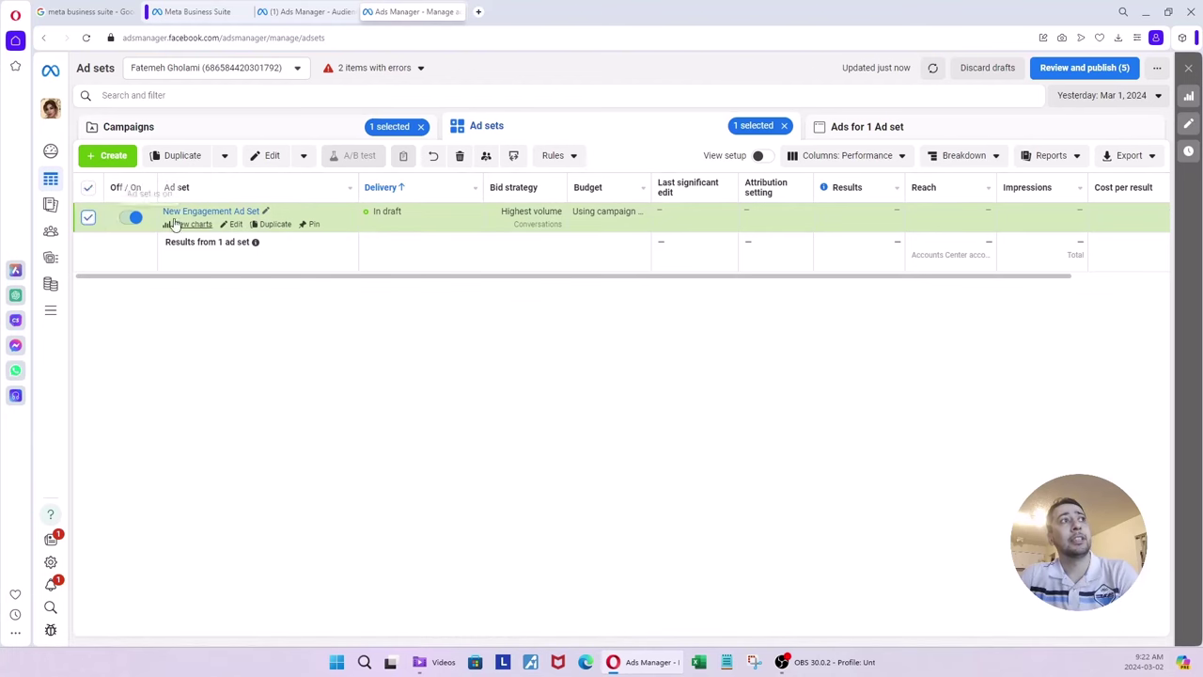
click(235, 226)
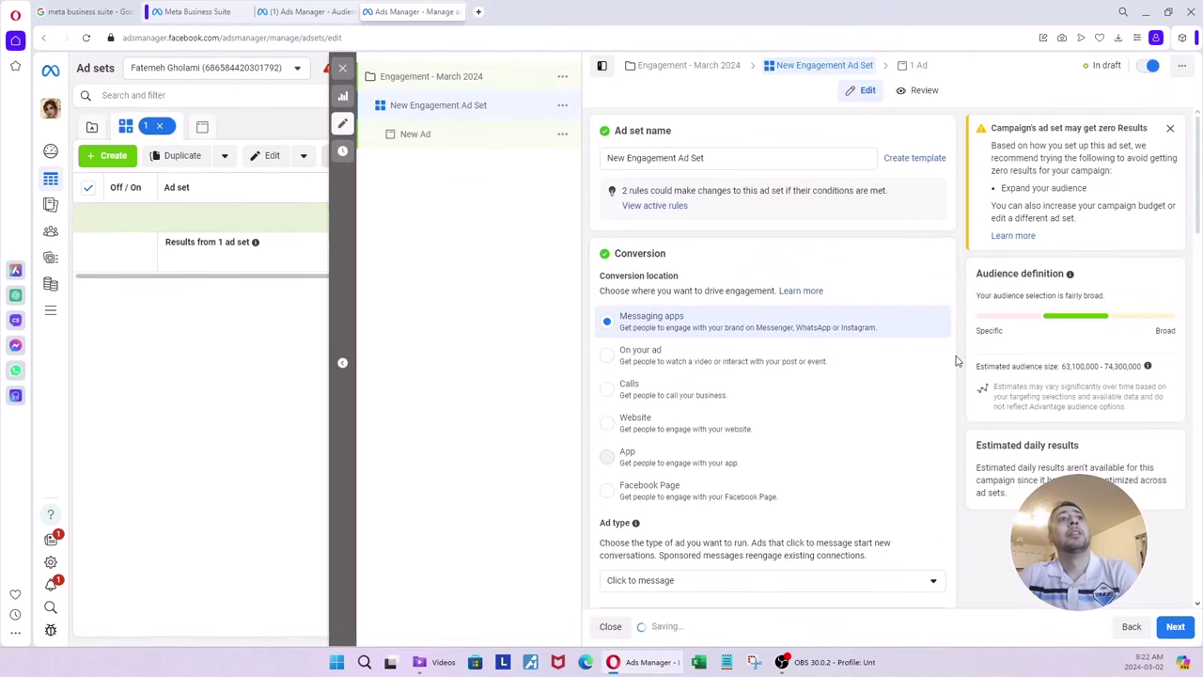
Add "Lookalike (TR, 1%) - Instagram Engagers" as a custom audience suggestion under Advantage+ audience
scroll(959, 362, down, 10)
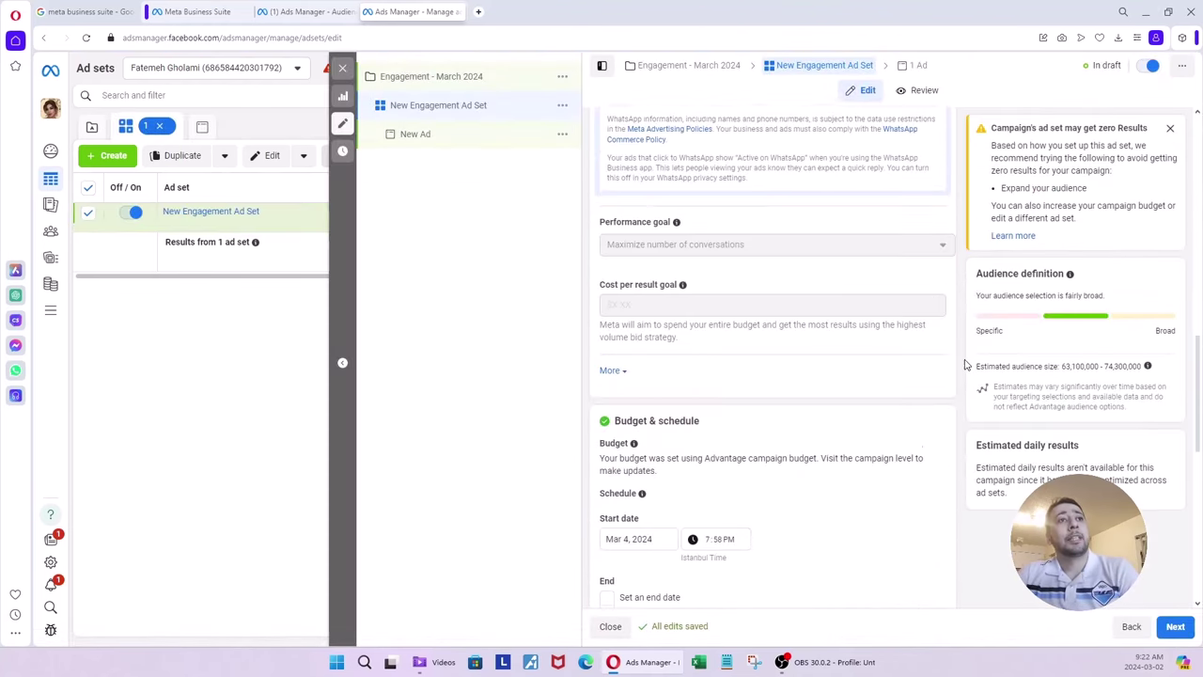
scroll(966, 365, down, 7)
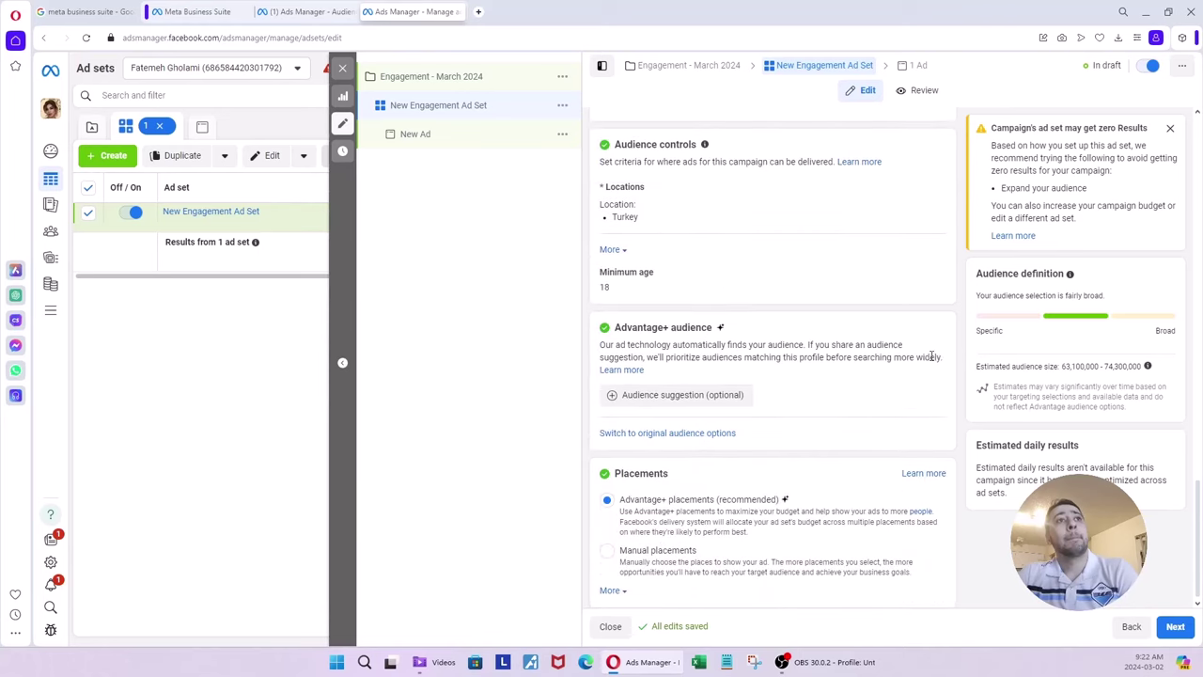
scroll(739, 314, down, 1)
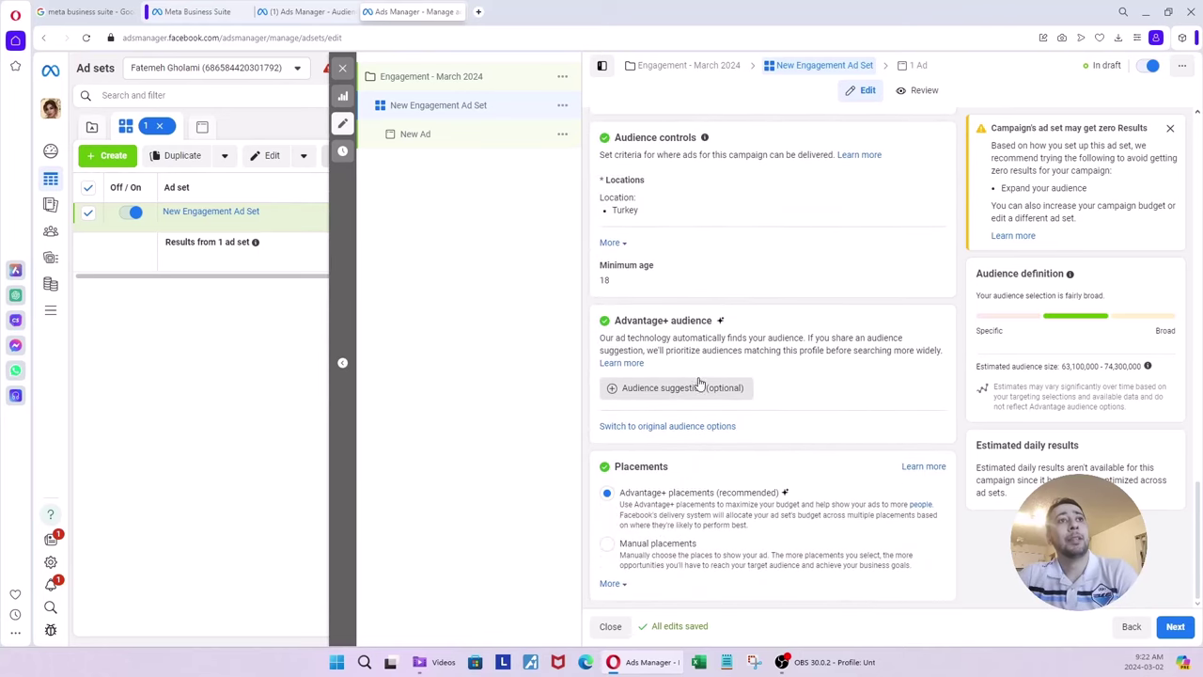
click(668, 398)
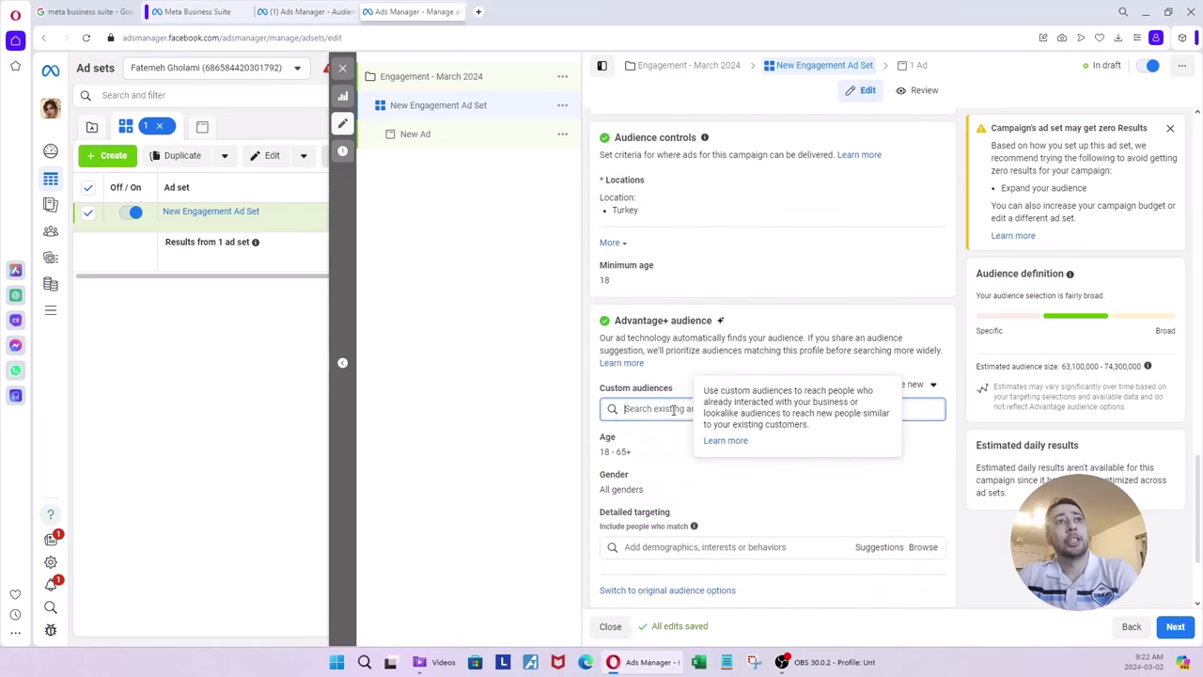
click(769, 411)
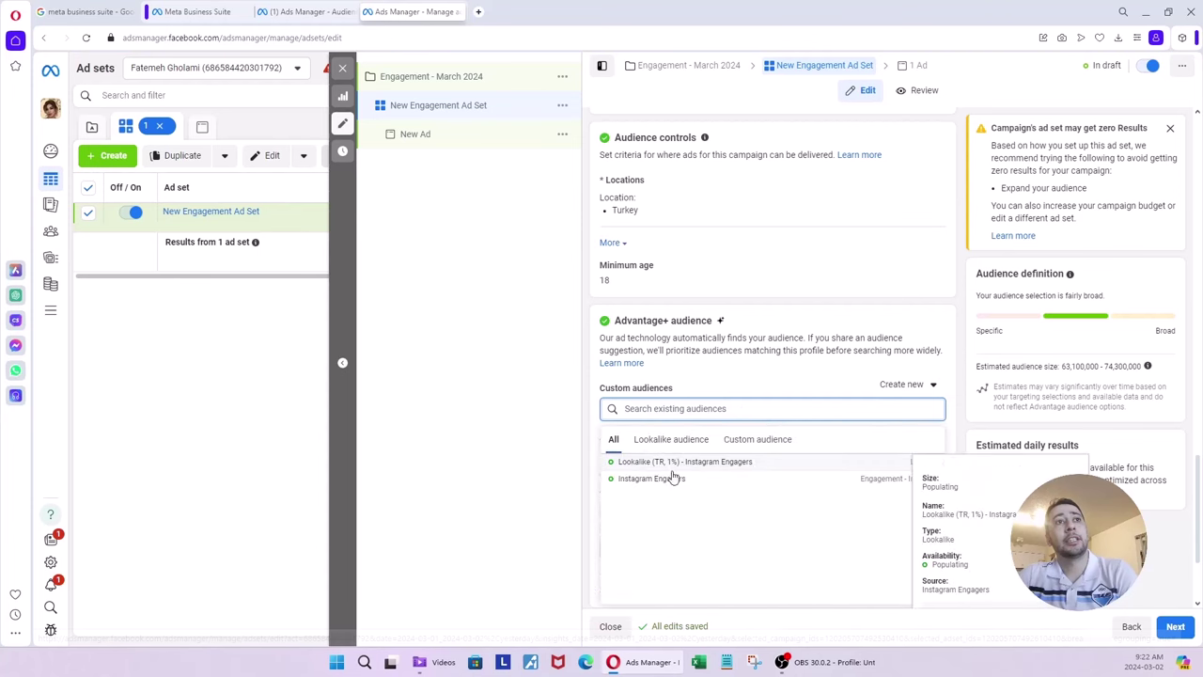
click(672, 439)
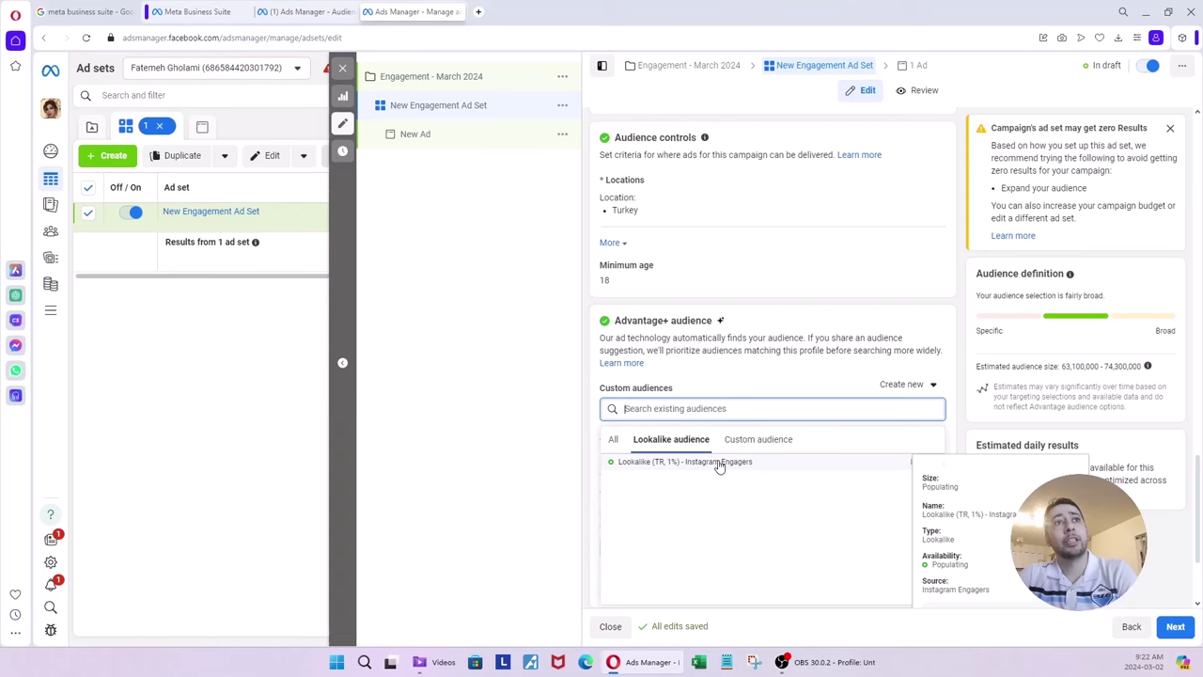
click(719, 464)
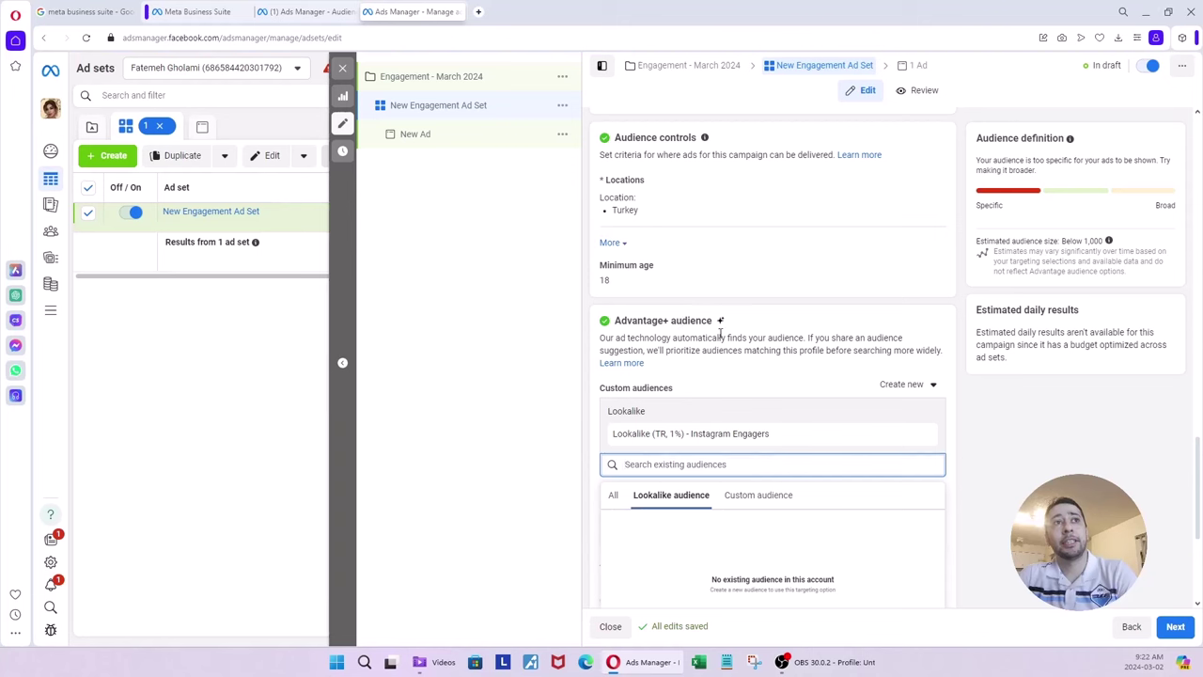
click(974, 487)
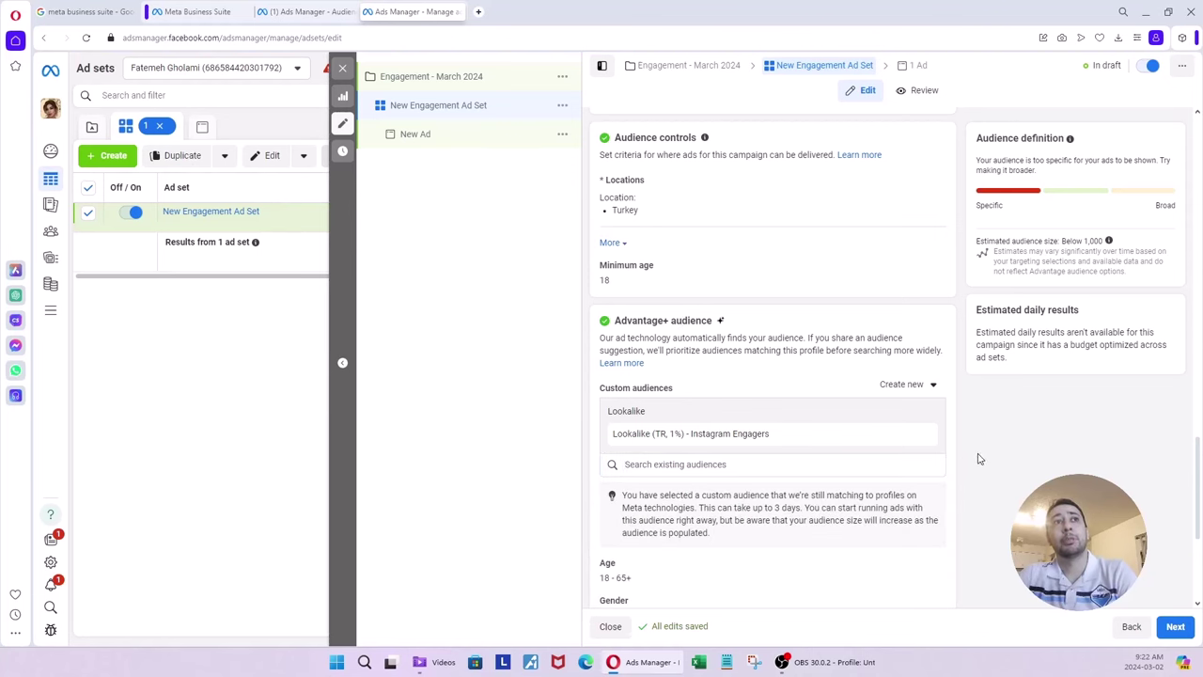
Exclude the "Instagram Engagers" custom audience in the ad set's audience controls
scroll(980, 453, up, 2)
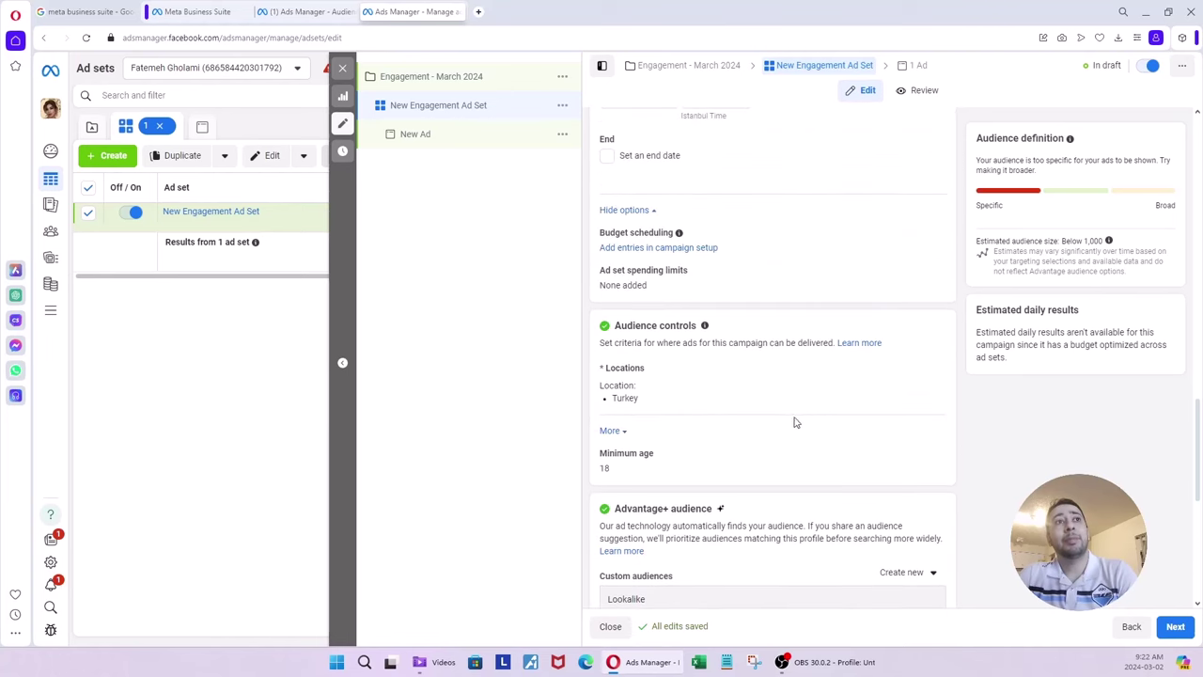
click(611, 430)
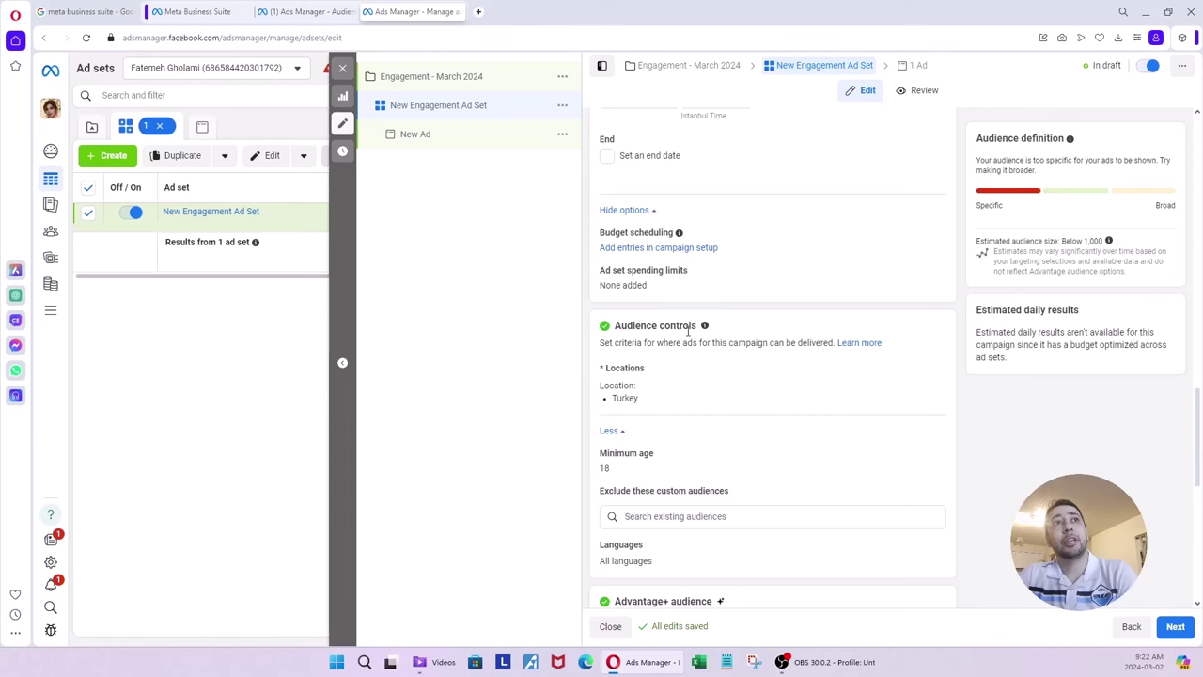
scroll(668, 460, down, 1)
click(669, 456)
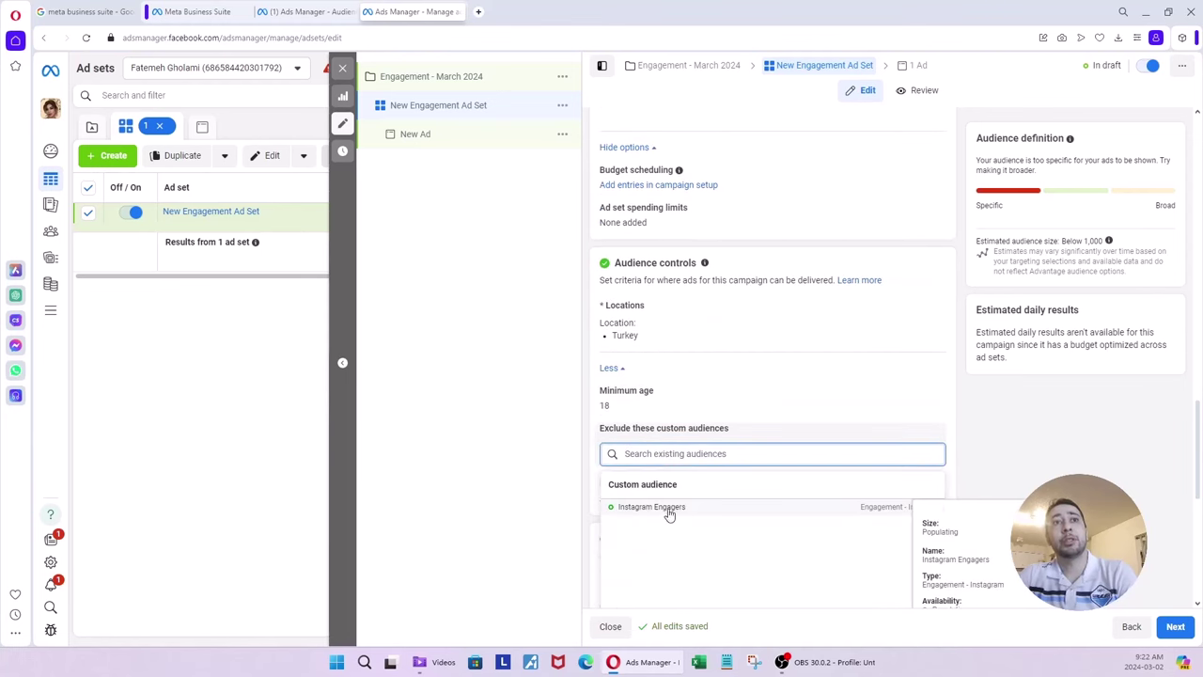
click(670, 508)
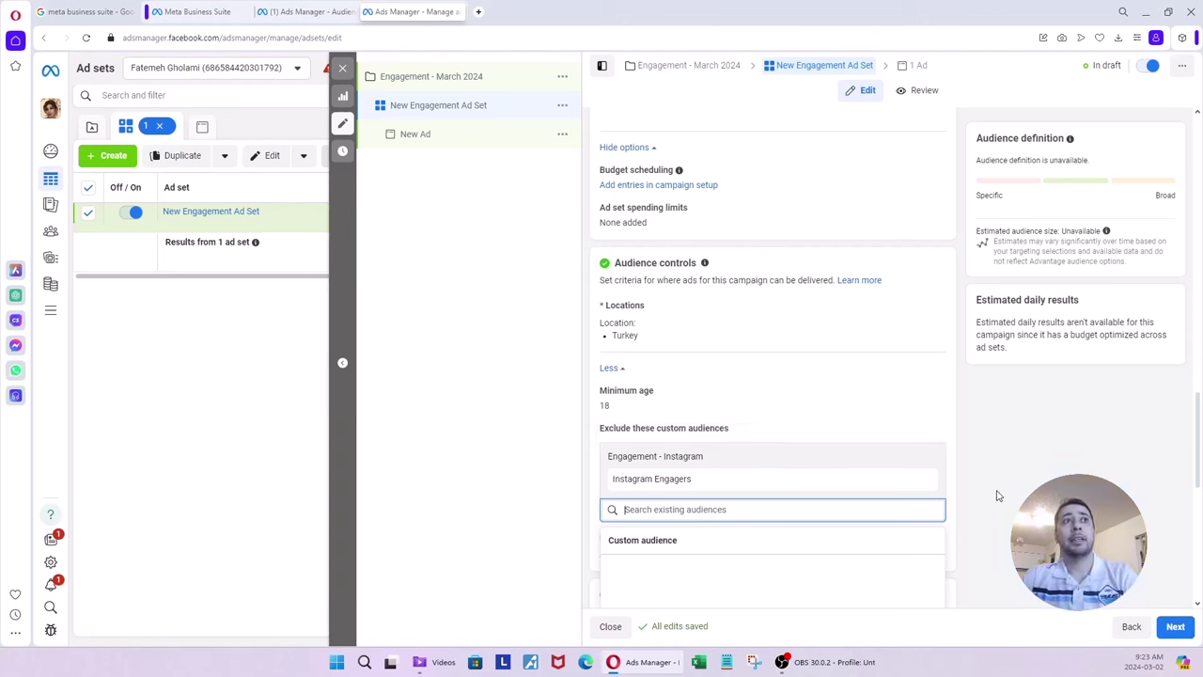
mouse_move(698, 480)
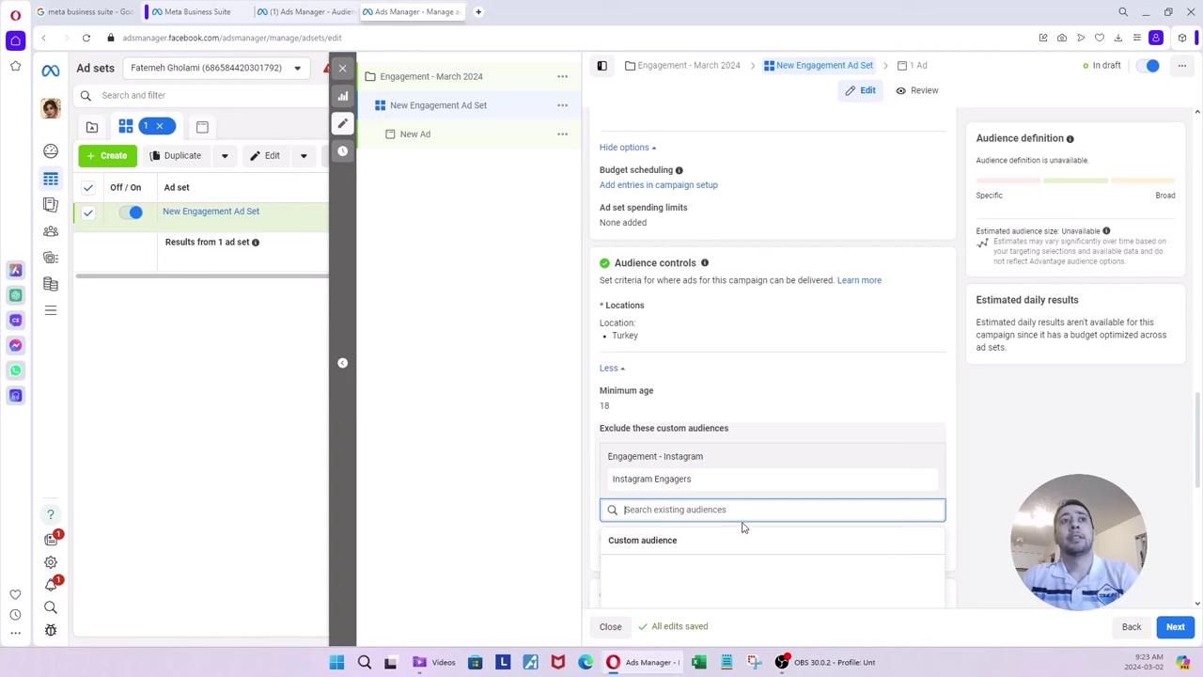
click(1013, 519)
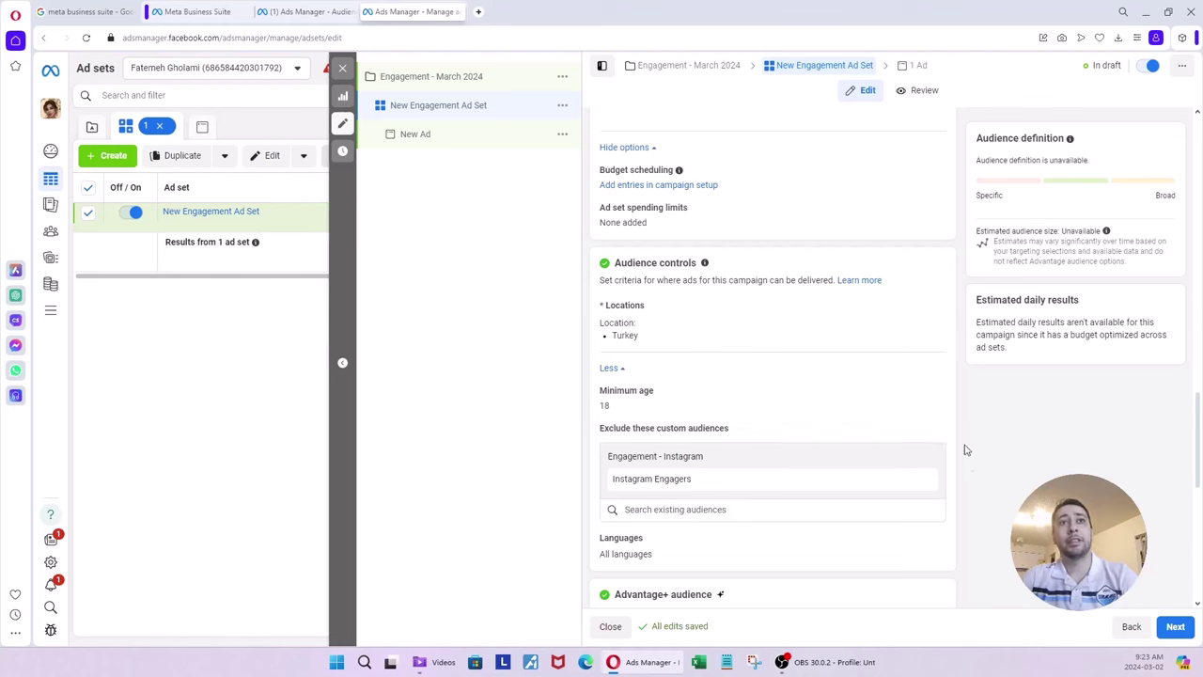
Remove the "Instagram Engagers" custom audience from the ad set's excluded audiences
click(922, 483)
scroll(1002, 483, down, 5)
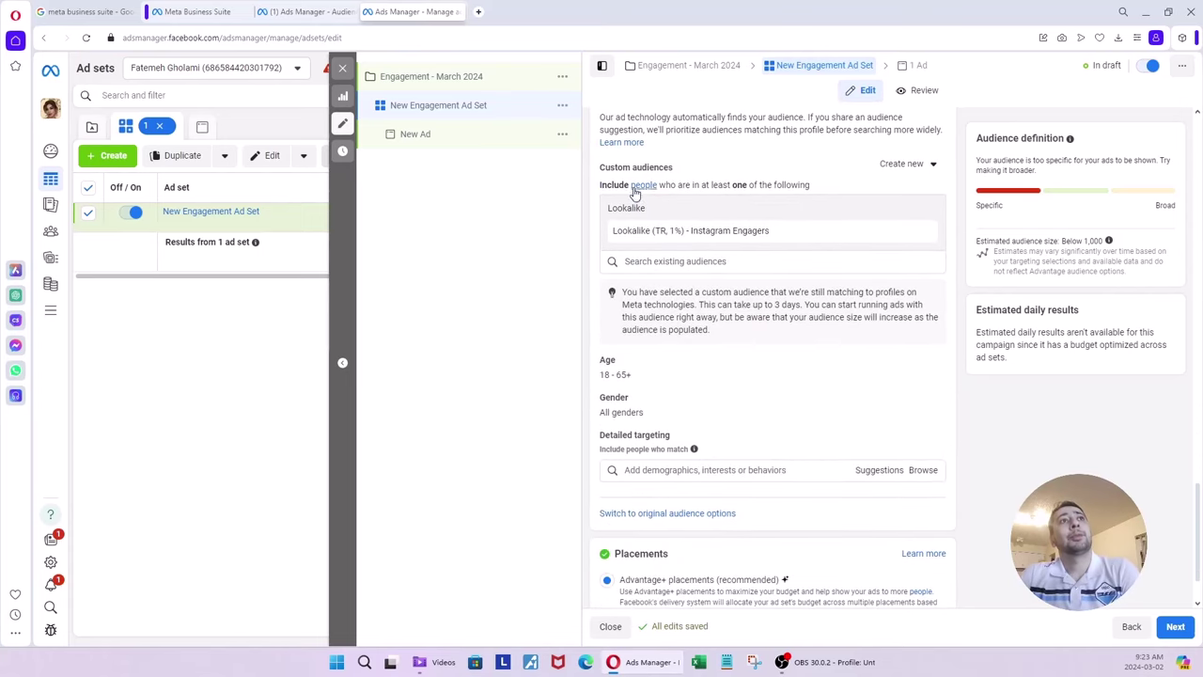
scroll(720, 269, up, 3)
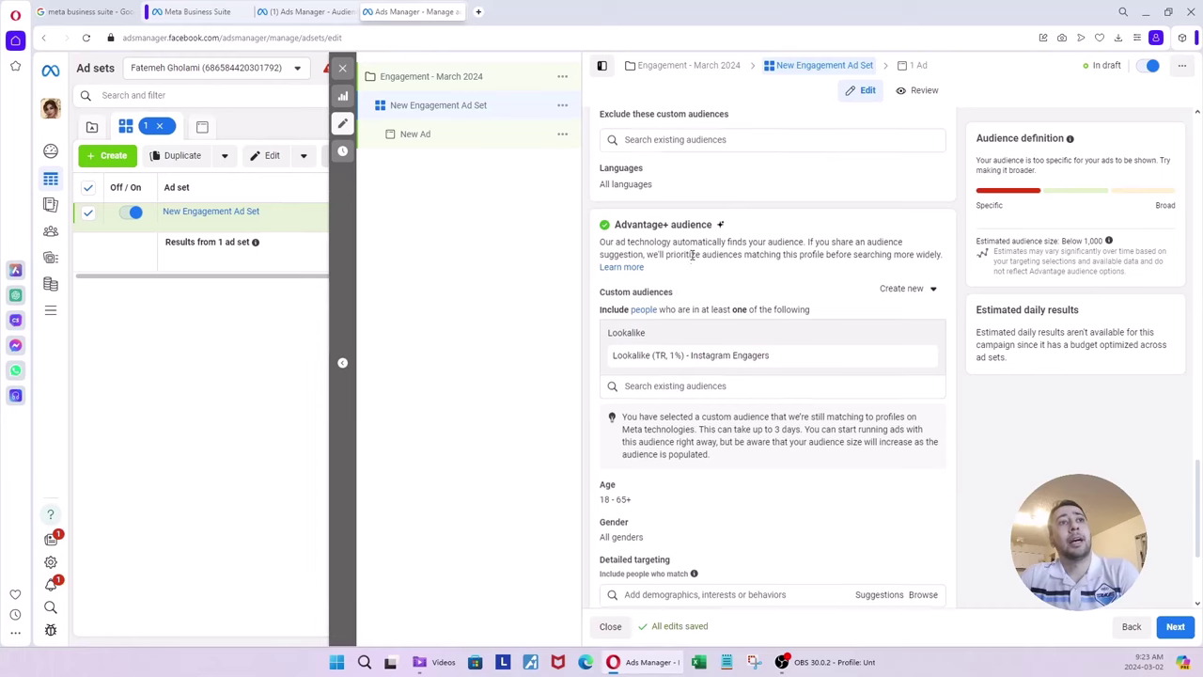
Set the maximum age in the Advantage+ audience suggestion to 35
scroll(692, 255, down, 3)
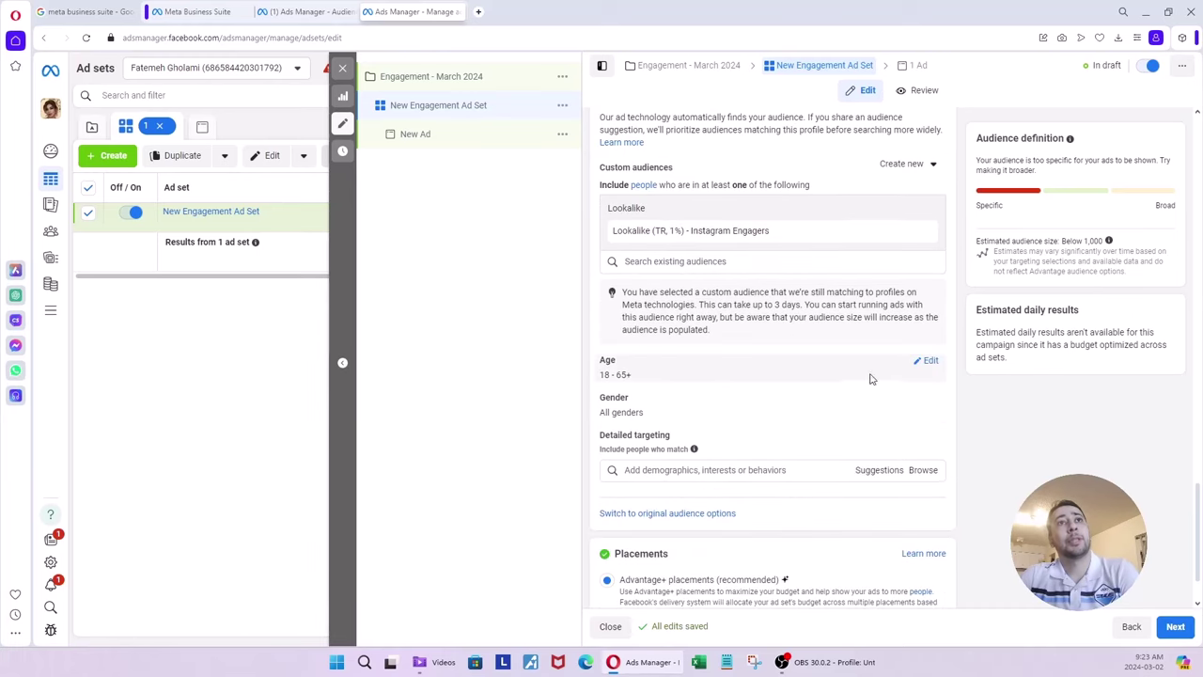
click(929, 362)
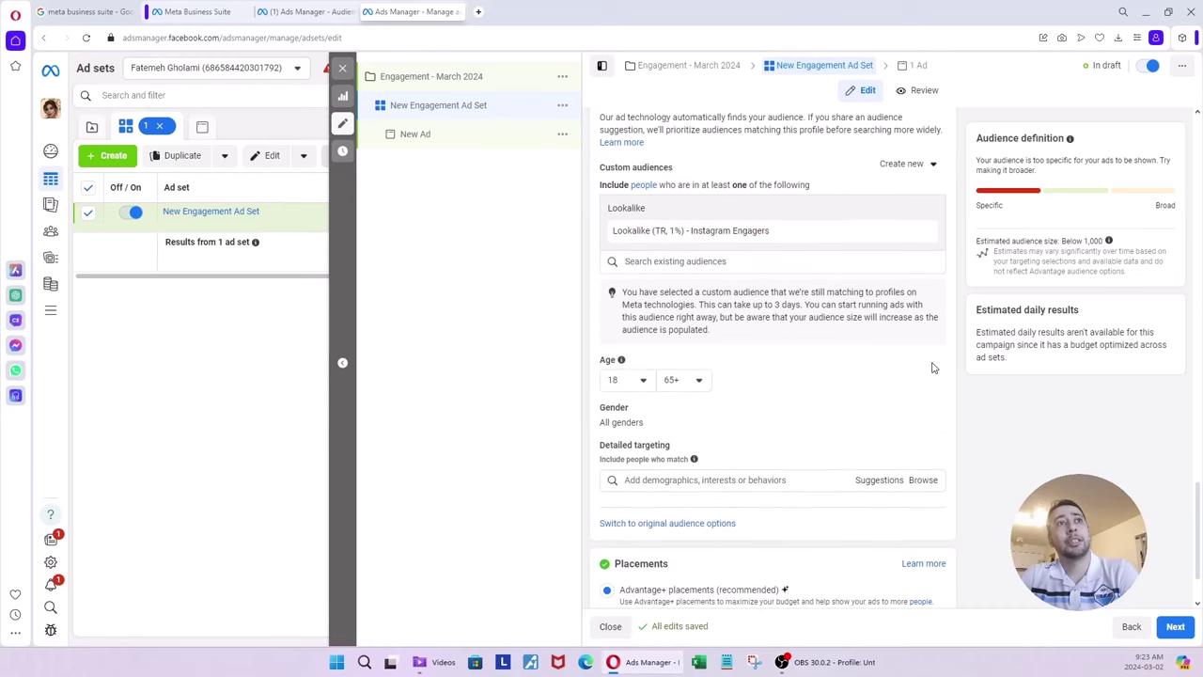
click(642, 380)
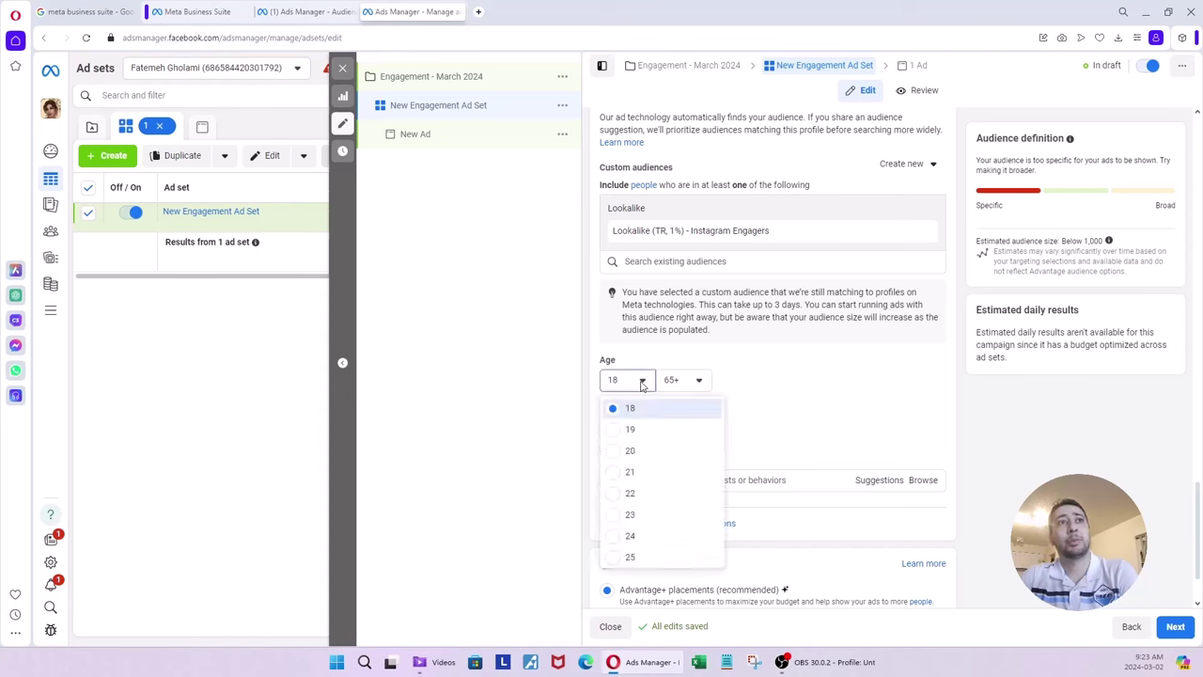
click(705, 383)
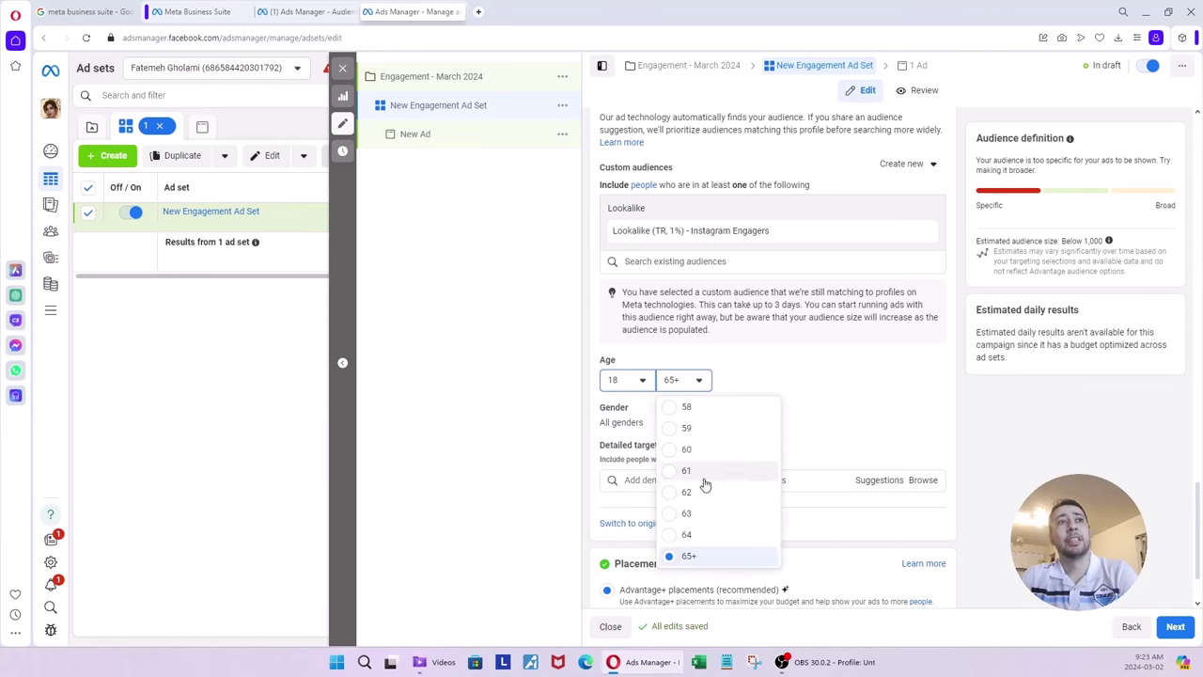
scroll(705, 470, up, 3)
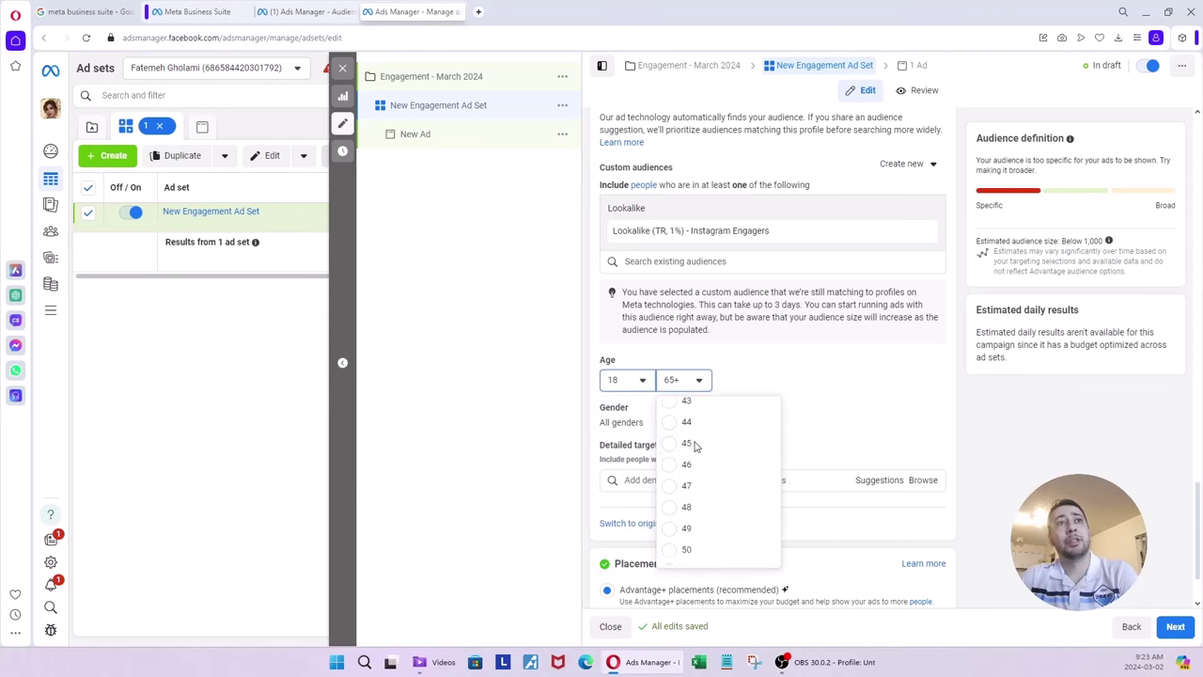
scroll(697, 445, up, 3)
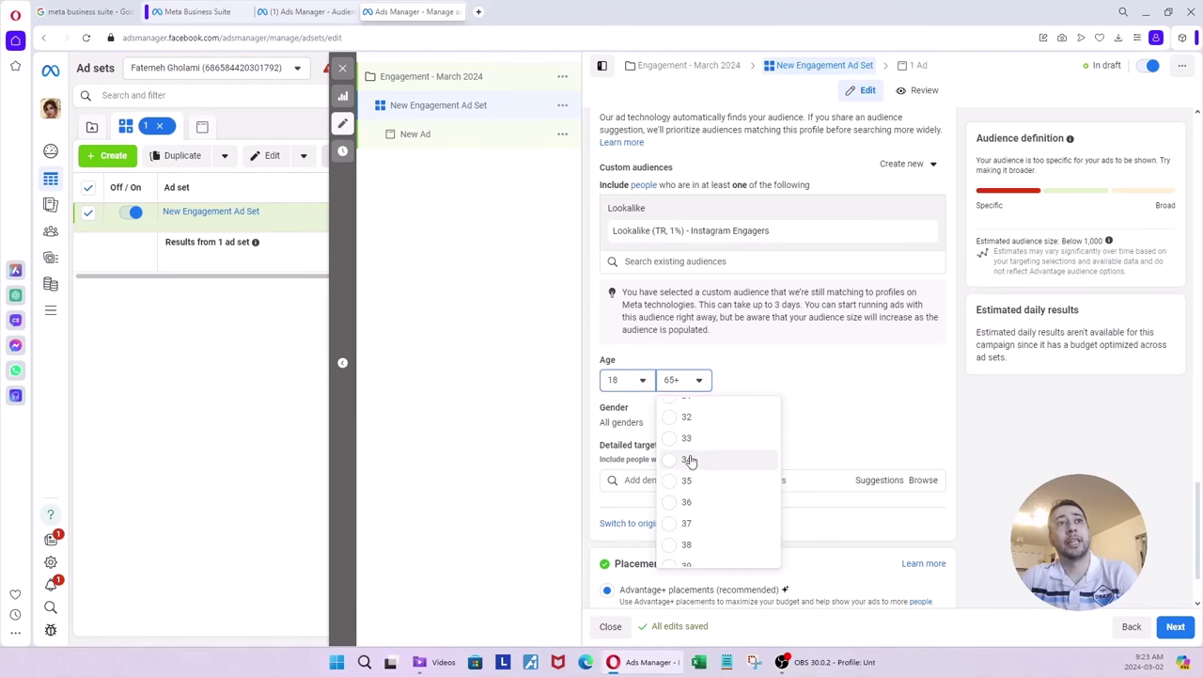
click(692, 481)
Restore the maximum age in the Advantage+ audience suggestion to 65+
click(696, 379)
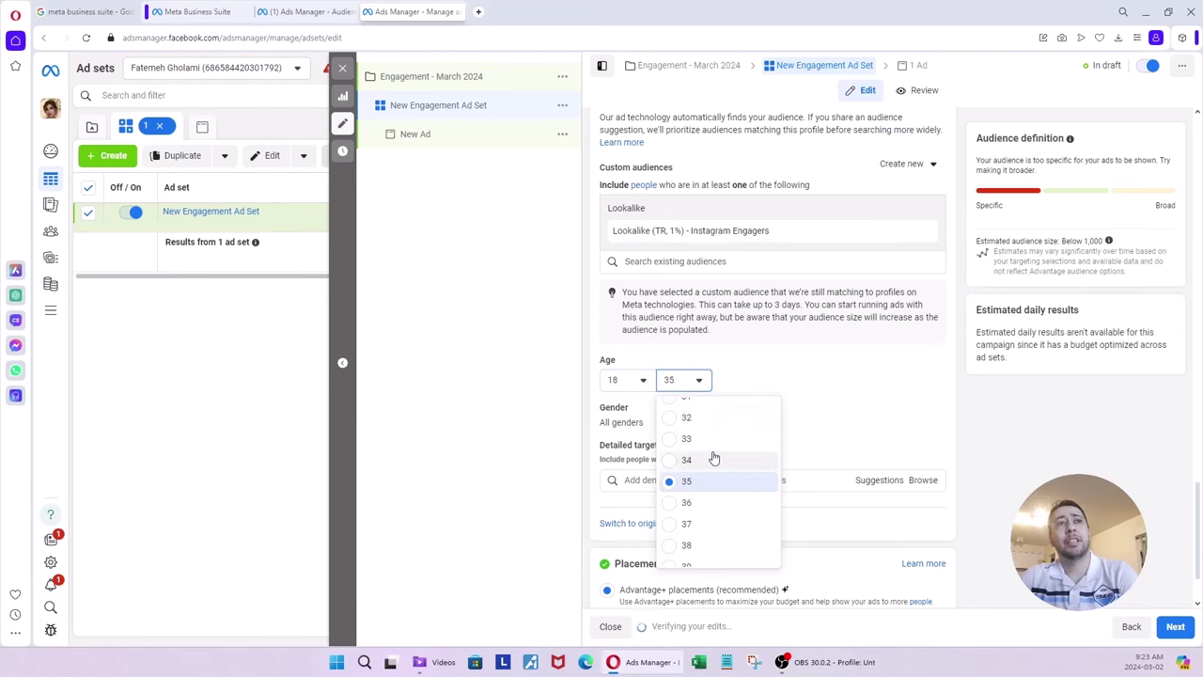
scroll(712, 489, down, 6)
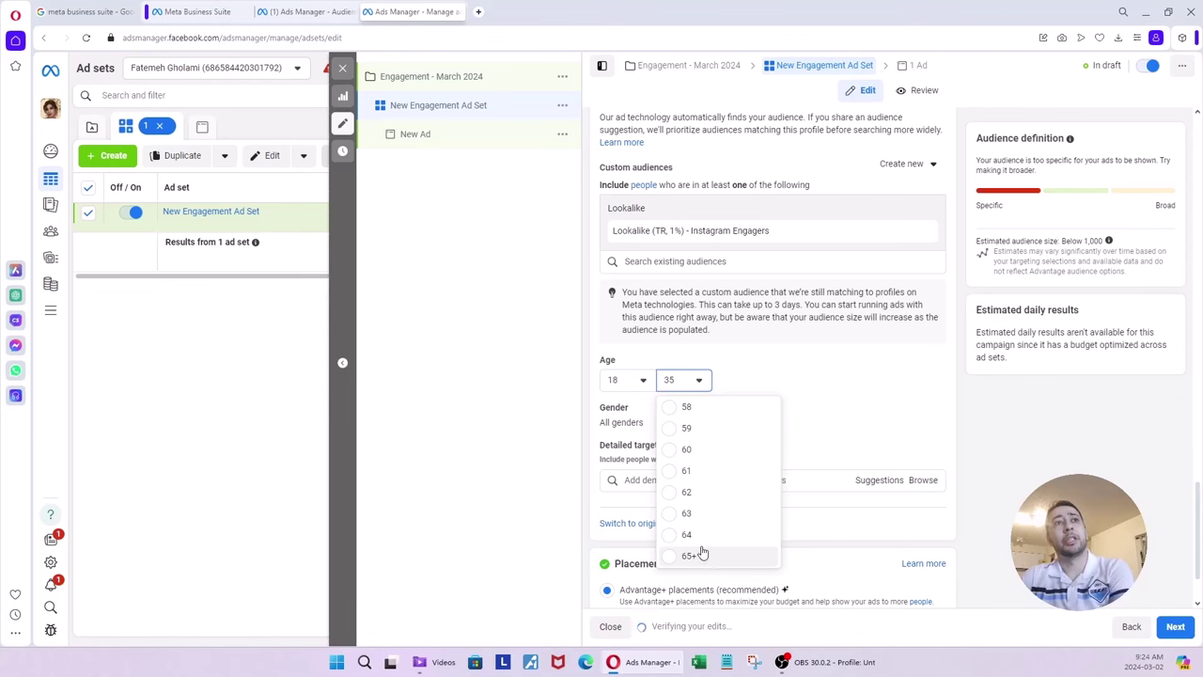
click(692, 555)
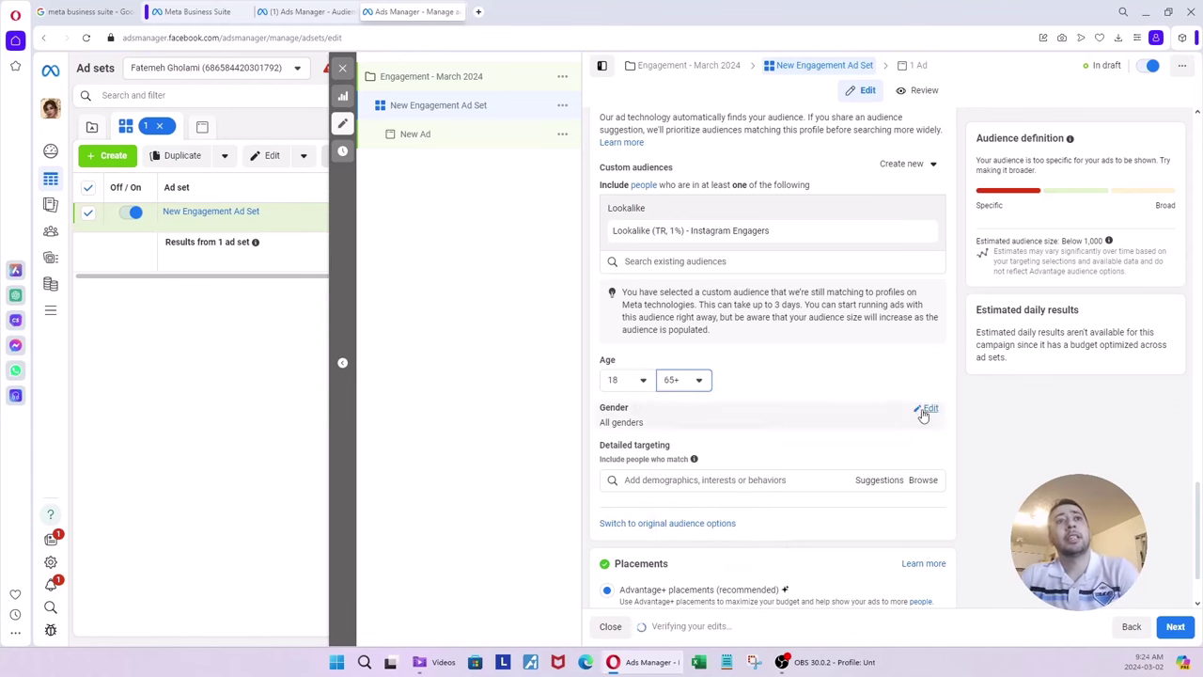
Try the Women and Men options for the Advantage+ audience gender suggestion and set it back to All
click(926, 411)
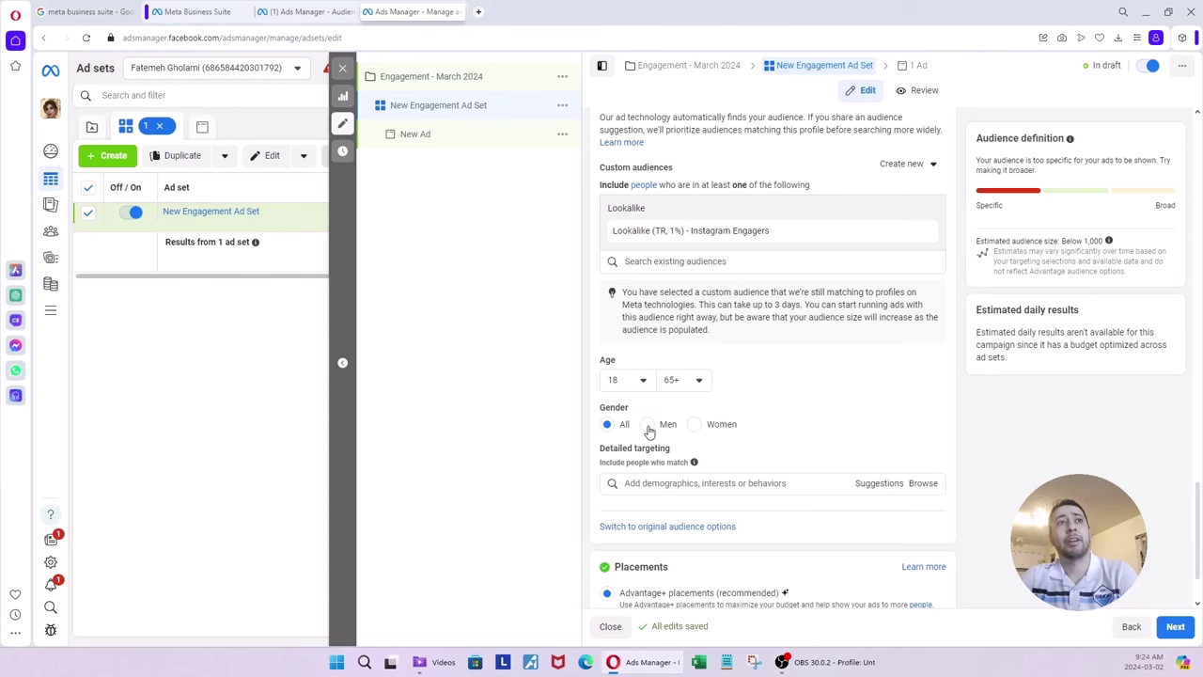
click(695, 425)
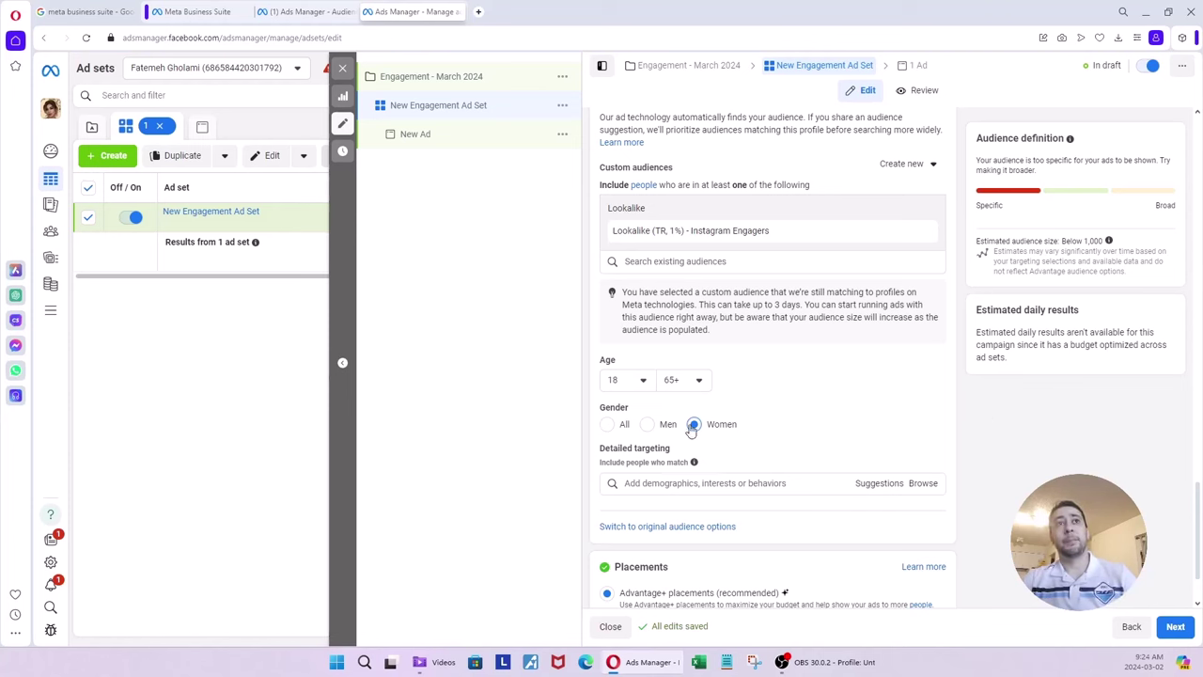
click(655, 429)
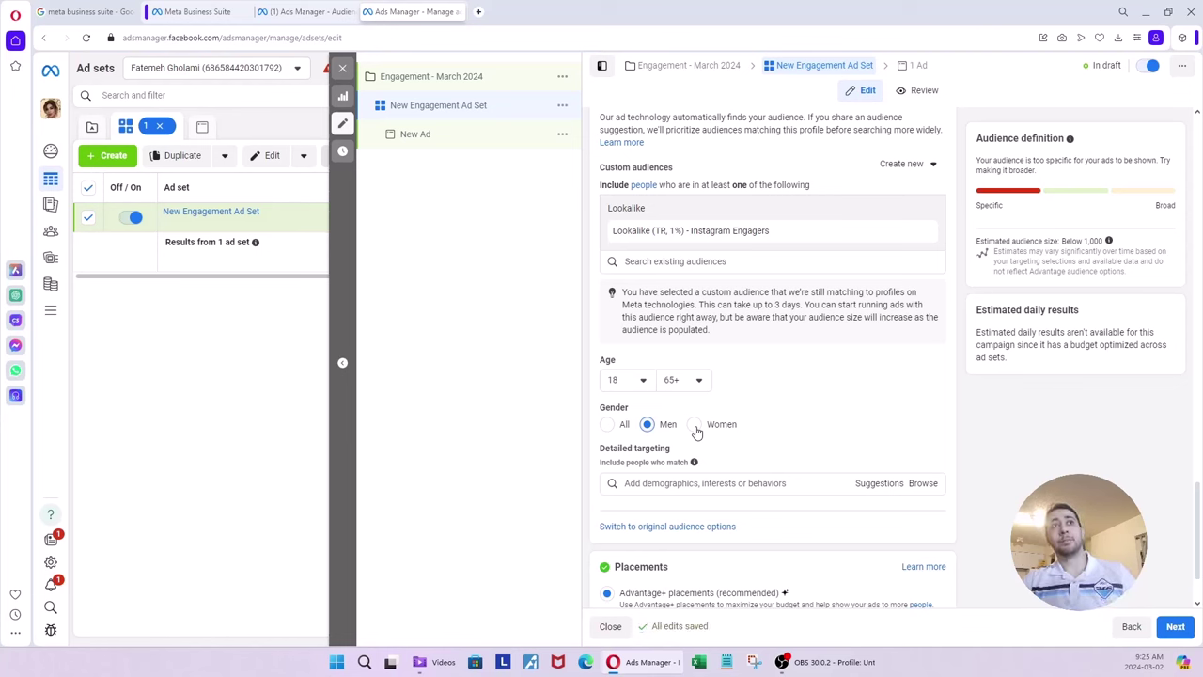
click(694, 426)
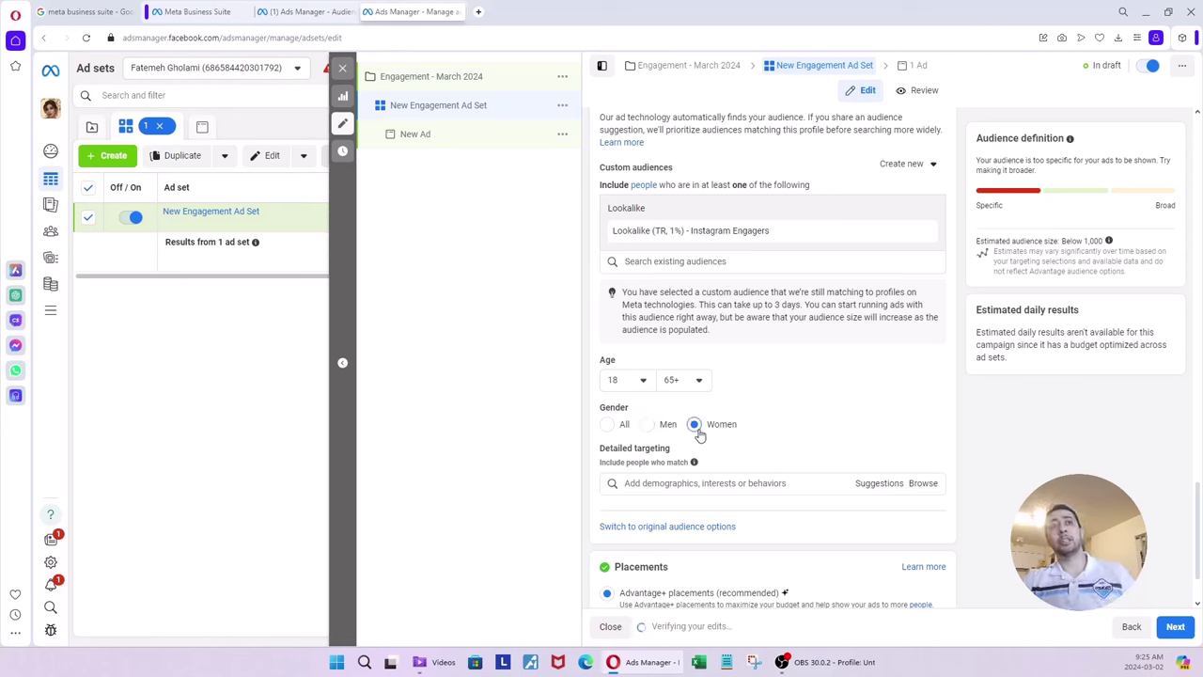
click(621, 425)
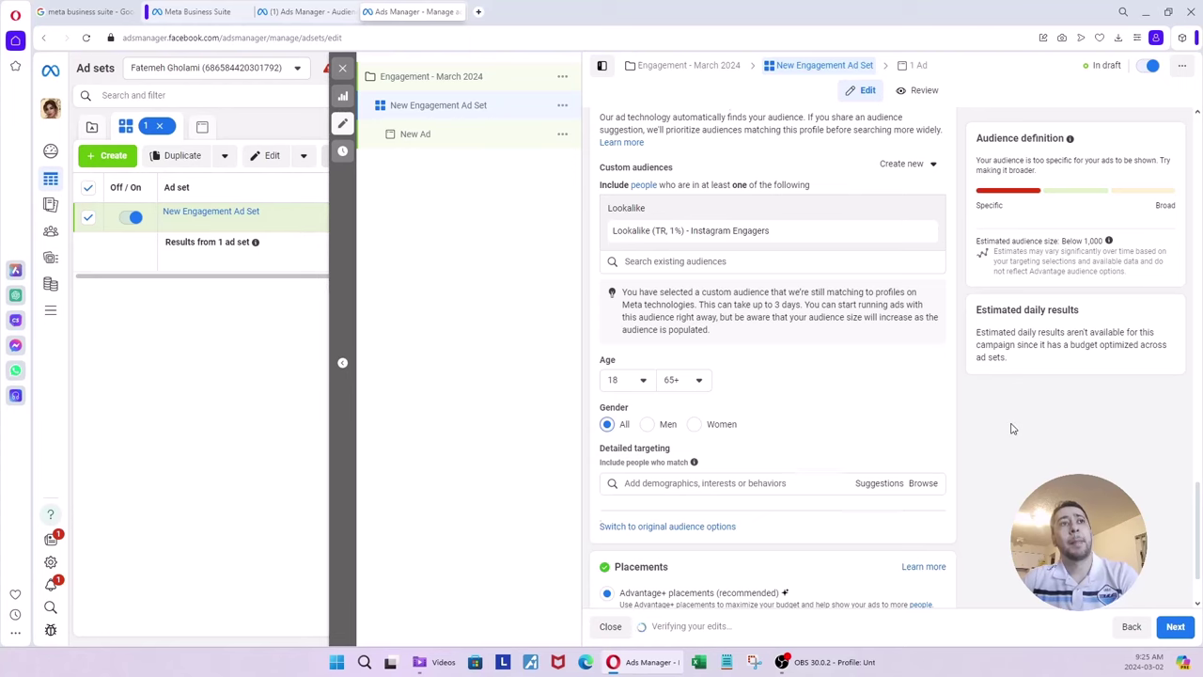
Switch the ad set from Advantage+ audience to the original audience options
scroll(1013, 430, down, 1)
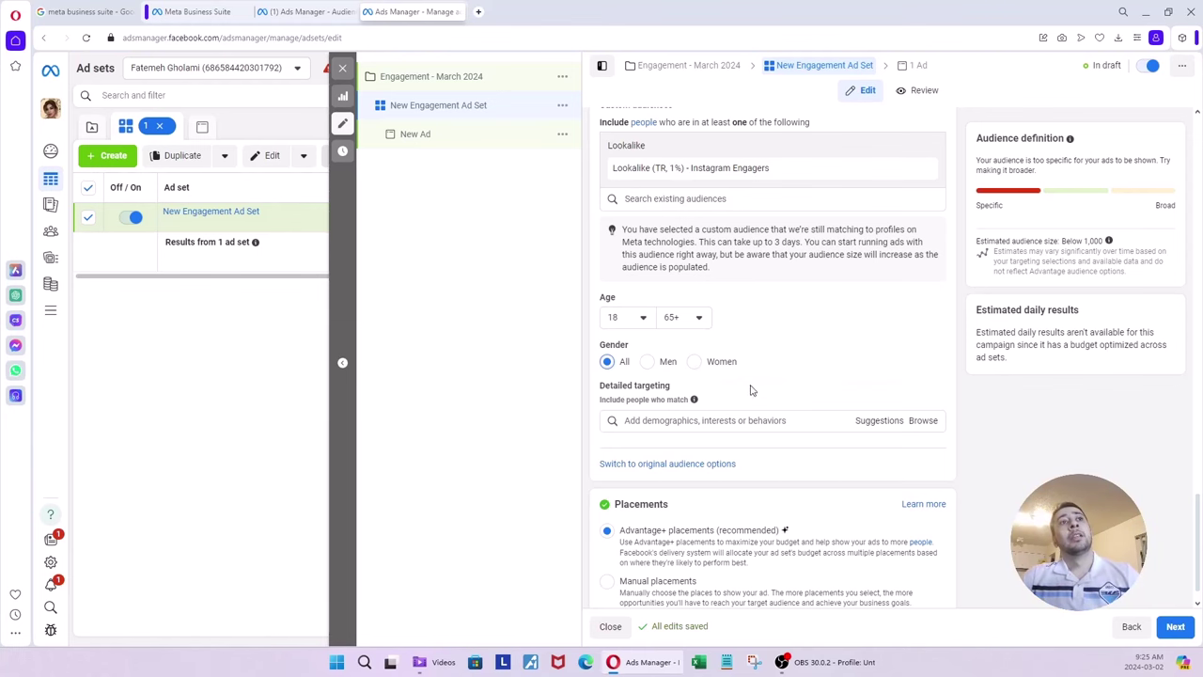
scroll(756, 369, down, 1)
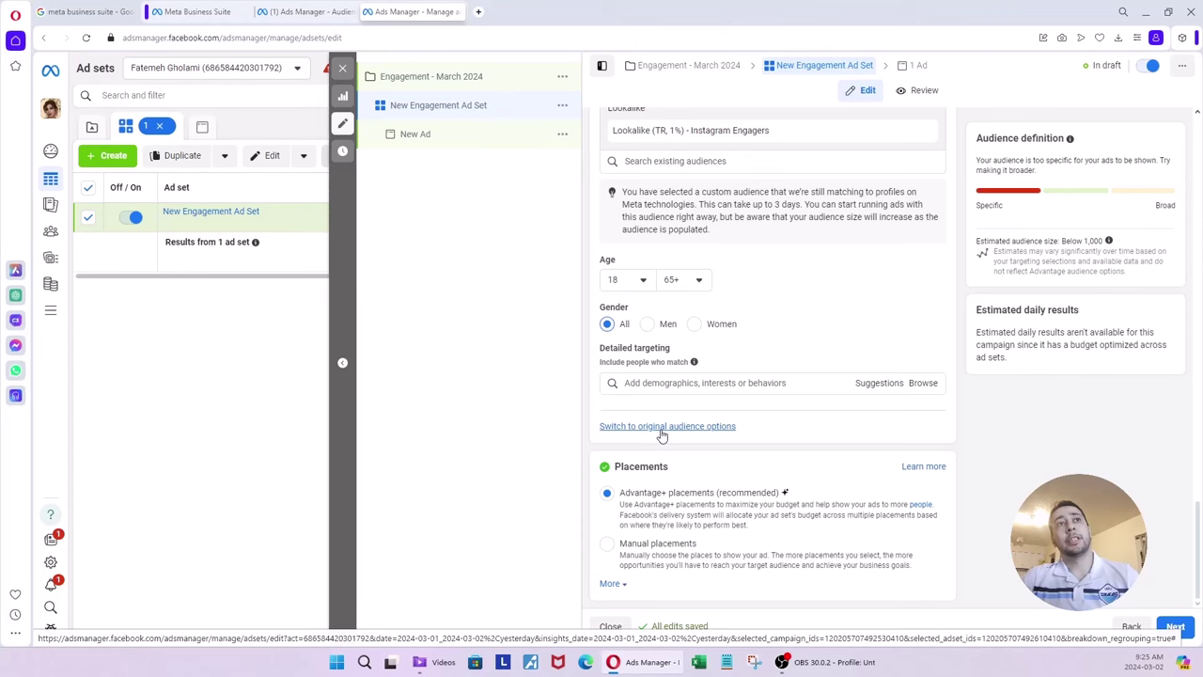
click(662, 429)
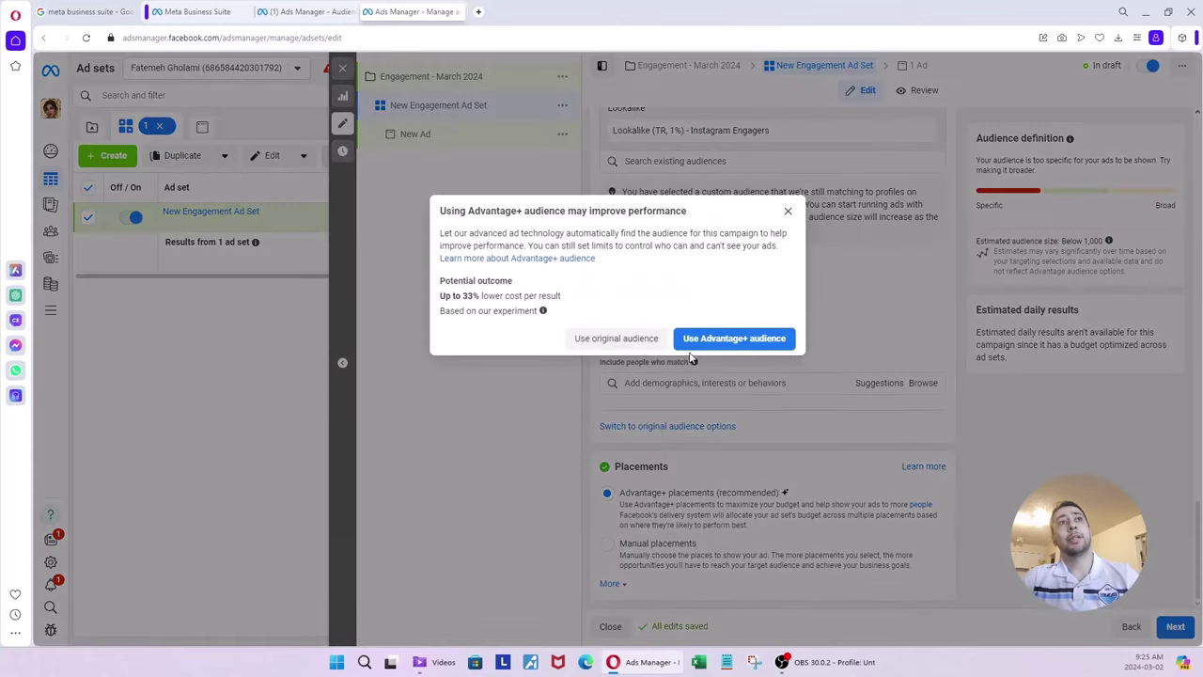
click(634, 339)
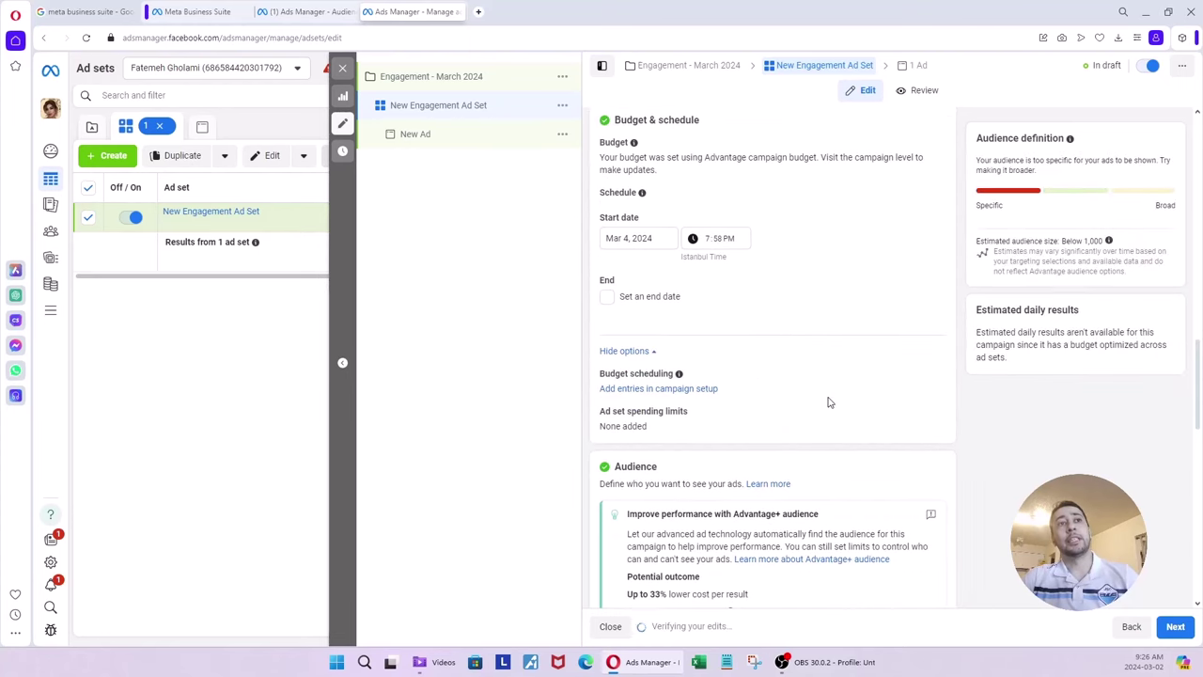
Examine the original audience settings, including custom audiences, exclusions, Advantage lookalike, location, age, gender and detailed targeting
scroll(828, 403, down, 2)
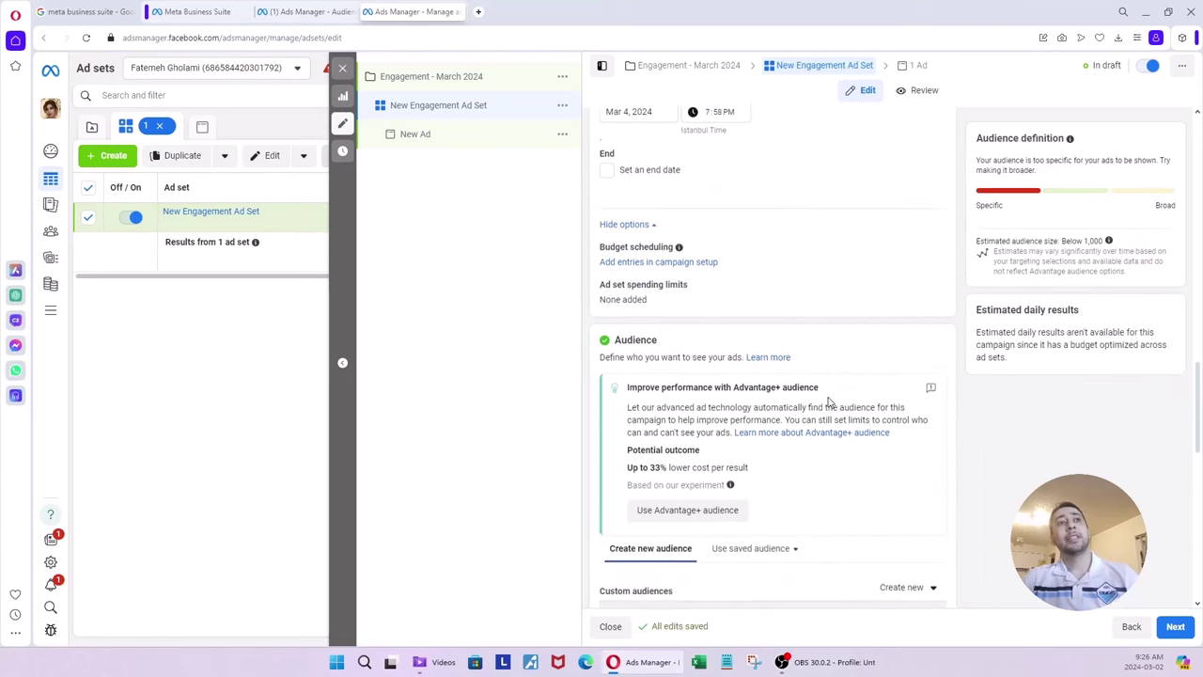
scroll(829, 402, down, 4)
scroll(830, 403, down, 2)
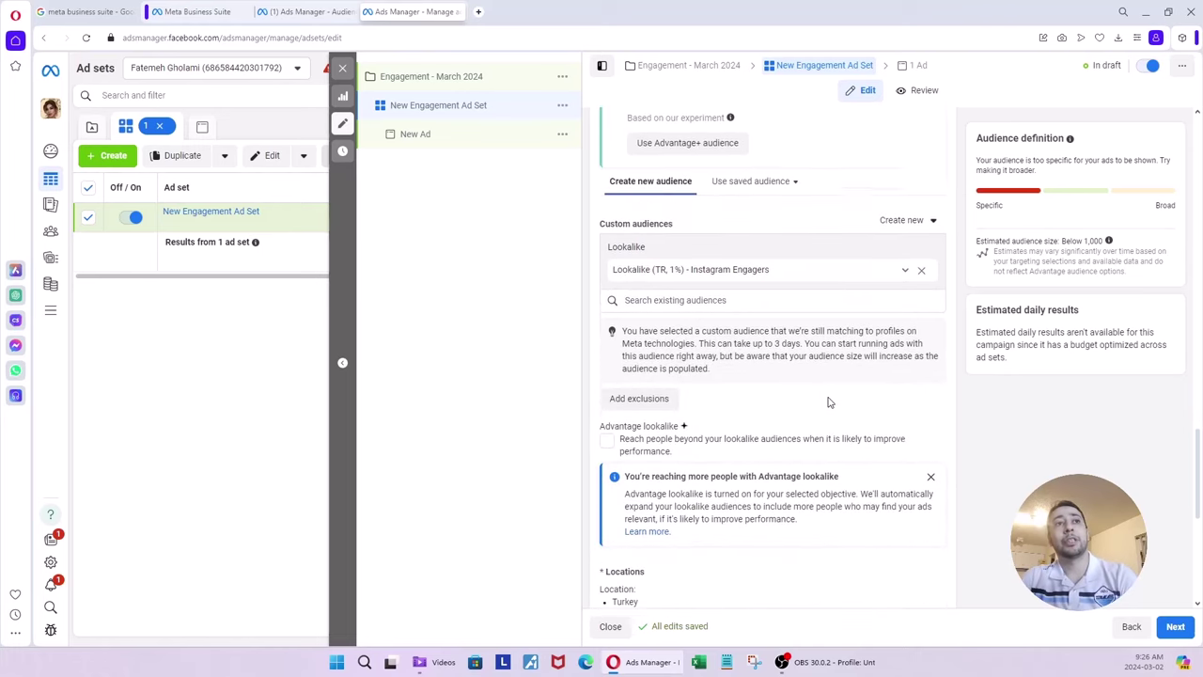
scroll(828, 403, up, 3)
scroll(829, 402, up, 2)
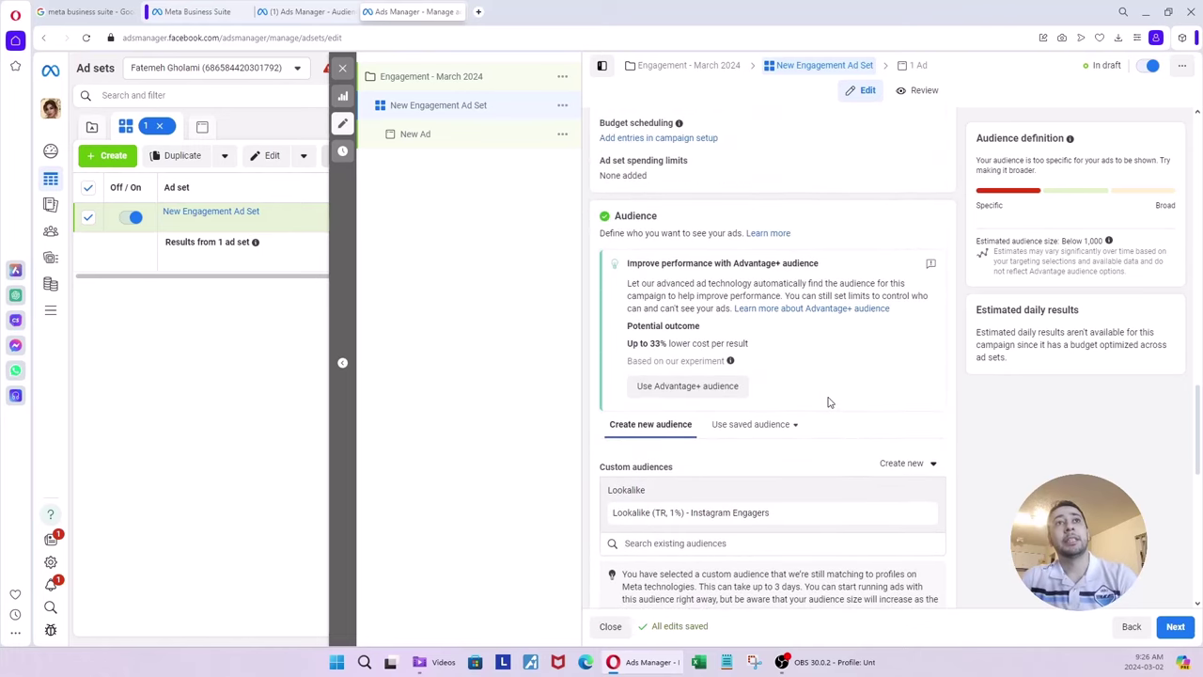
scroll(845, 389, up, 1)
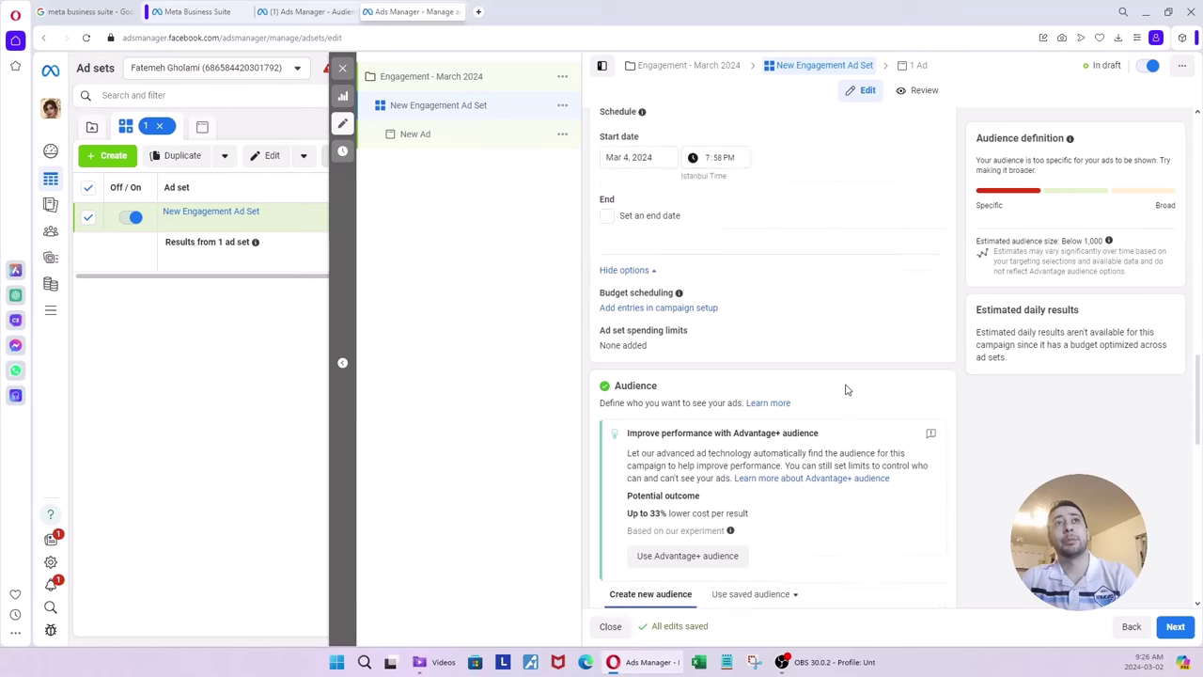
scroll(845, 389, down, 3)
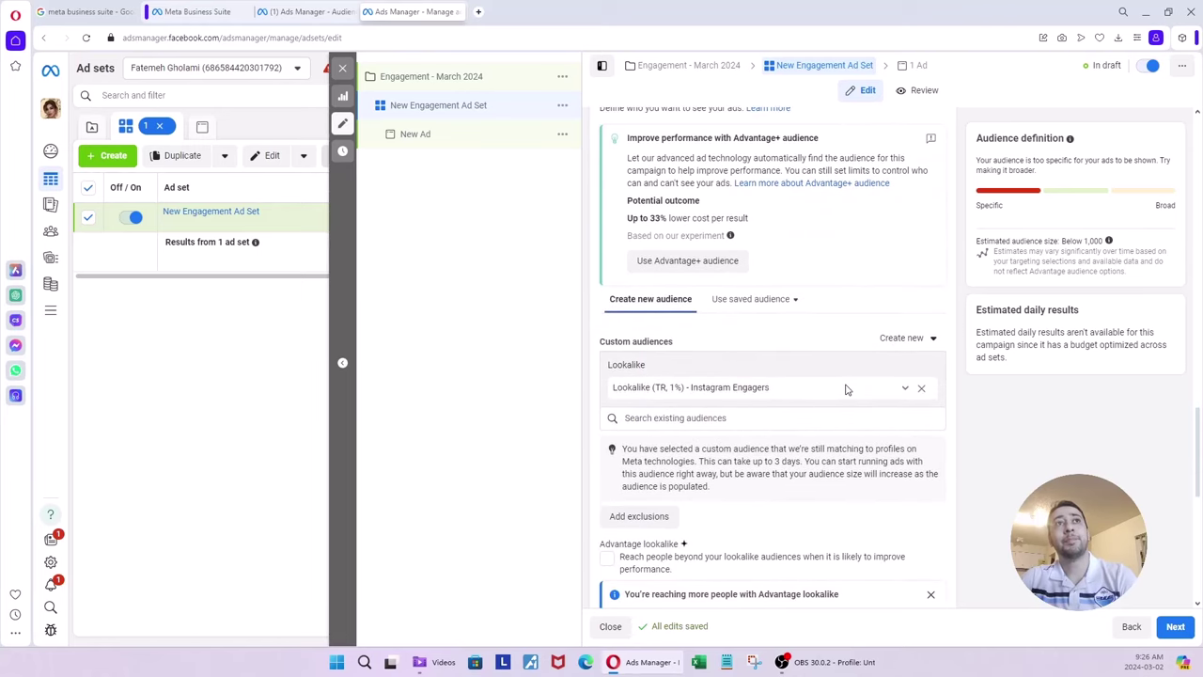
scroll(845, 389, down, 4)
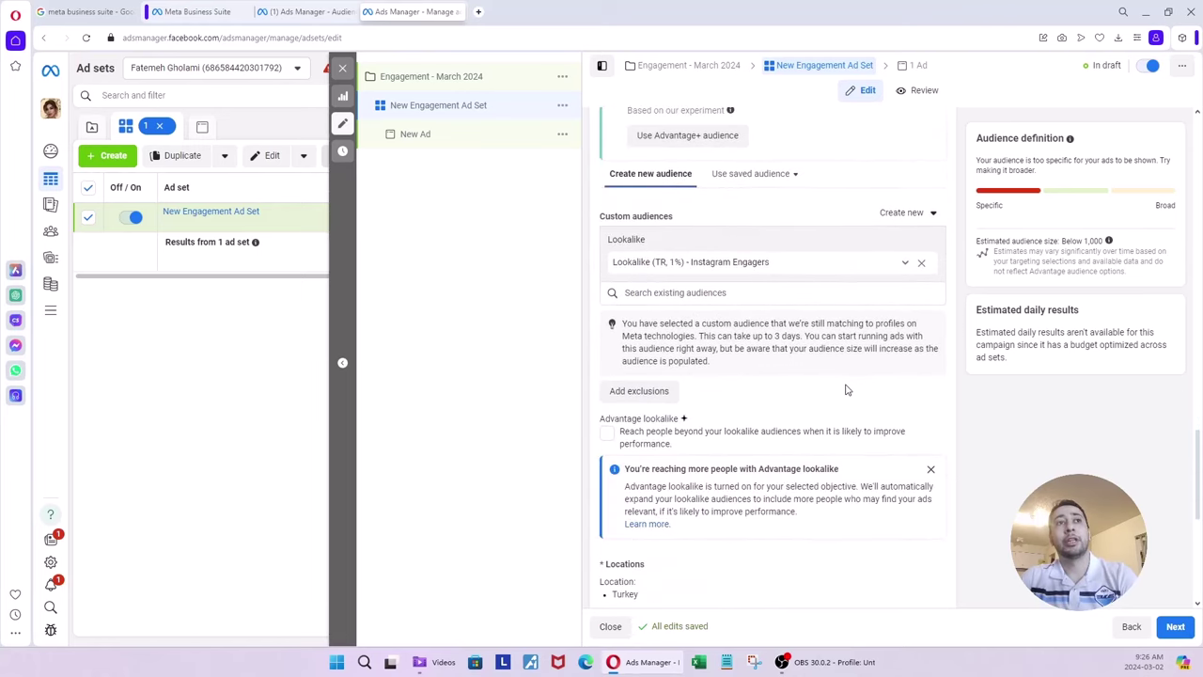
scroll(846, 390, down, 1)
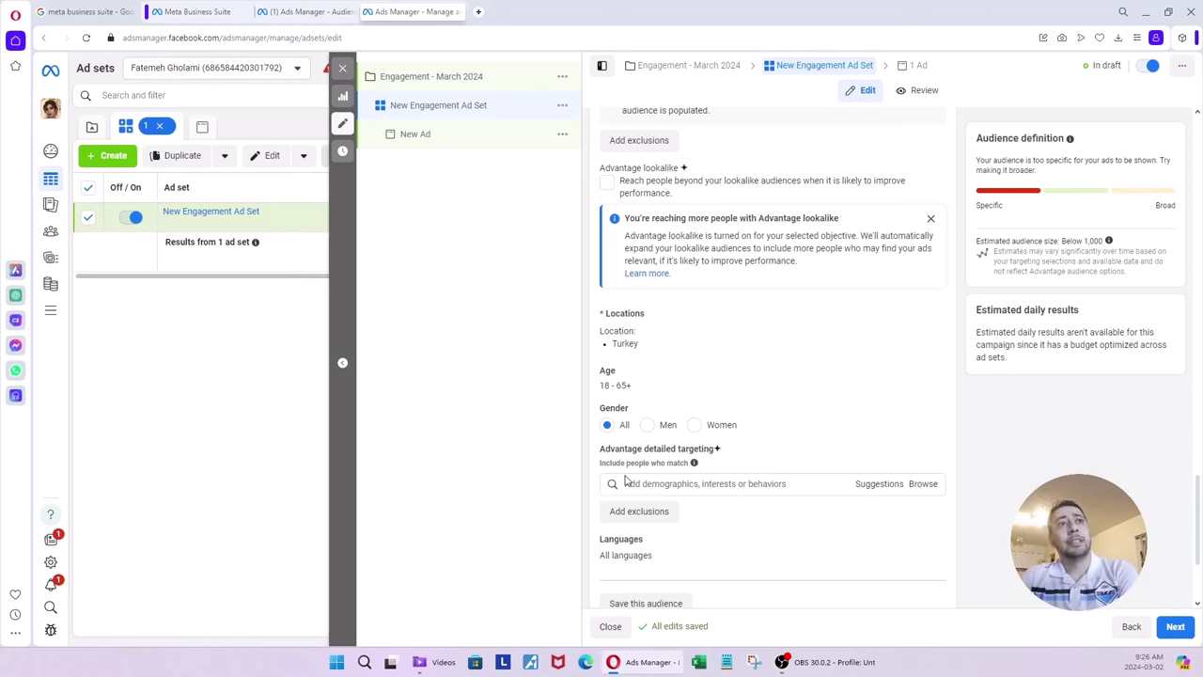
click(654, 483)
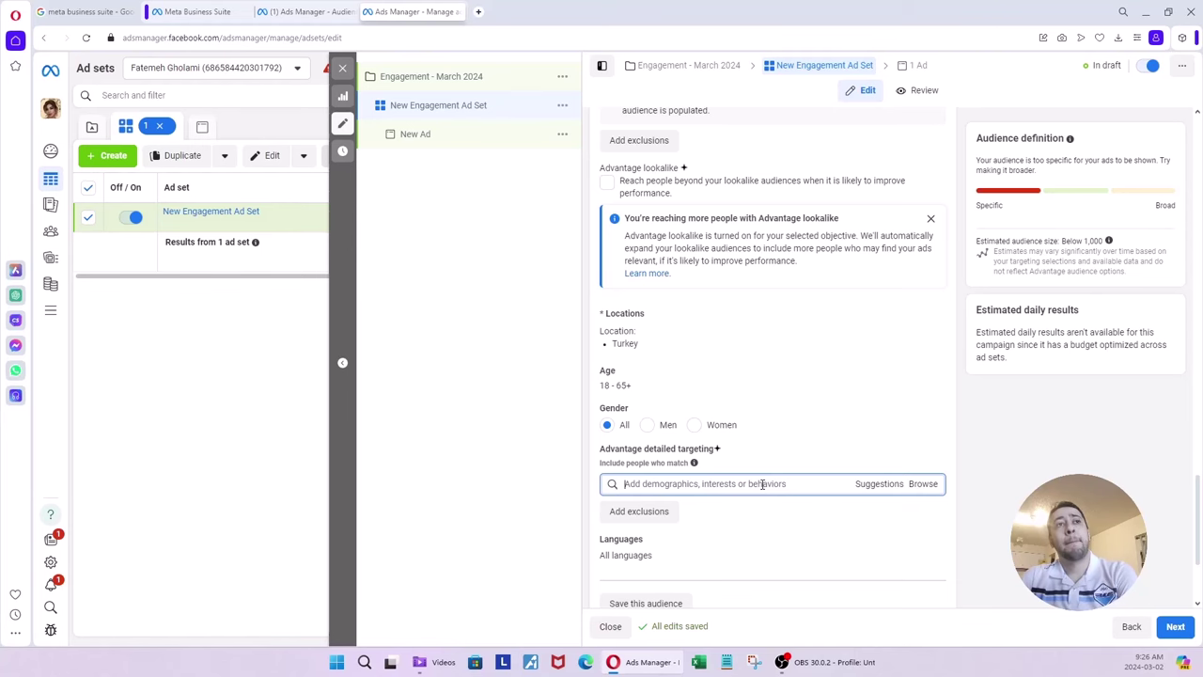
scroll(744, 285, up, 2)
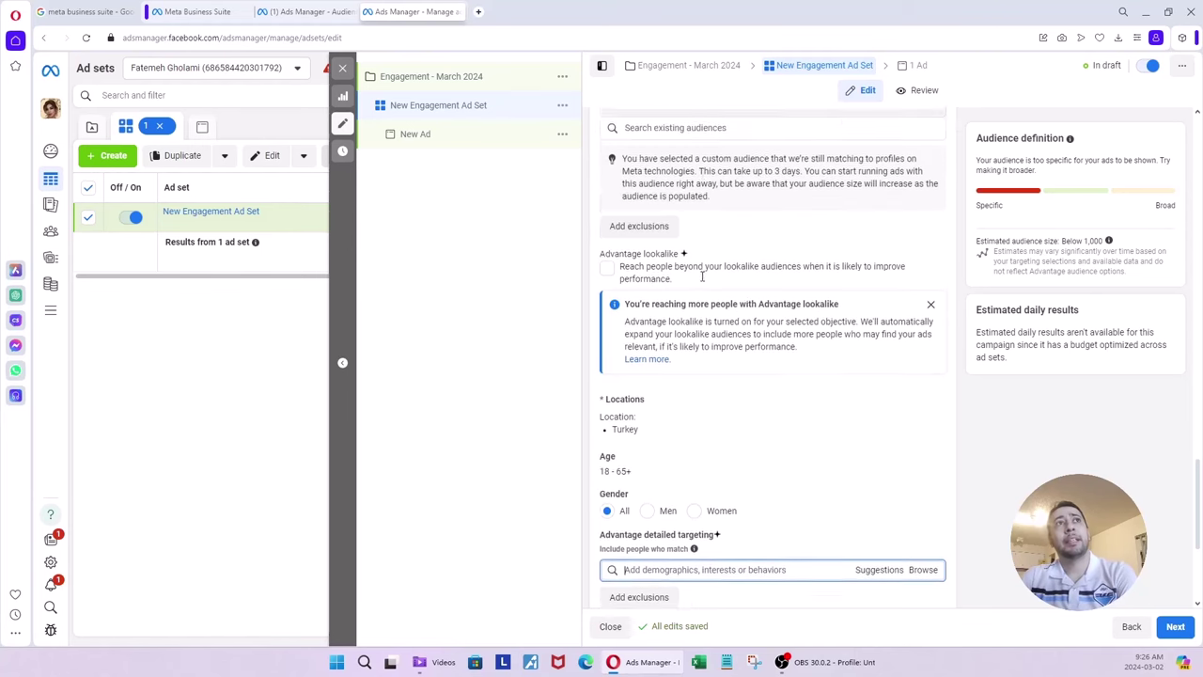
scroll(779, 304, up, 1)
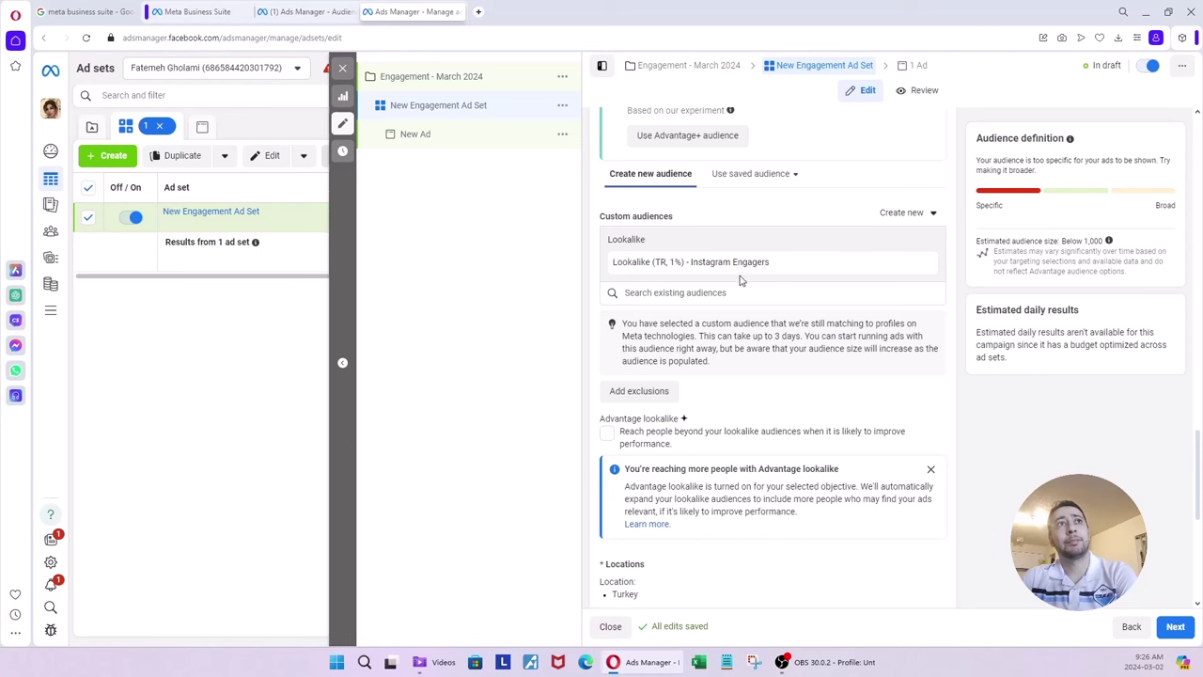
Switch the ad set back to Advantage+ audience and review its audience controls, suggestions and placements
click(687, 137)
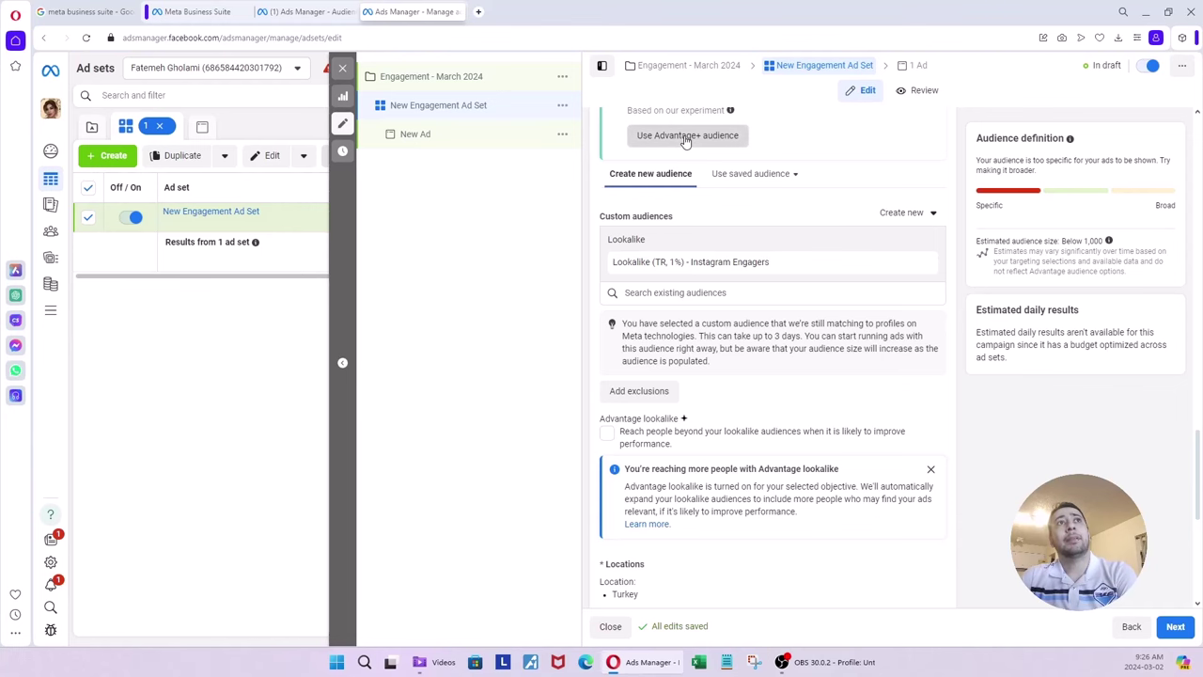
scroll(854, 257, down, 4)
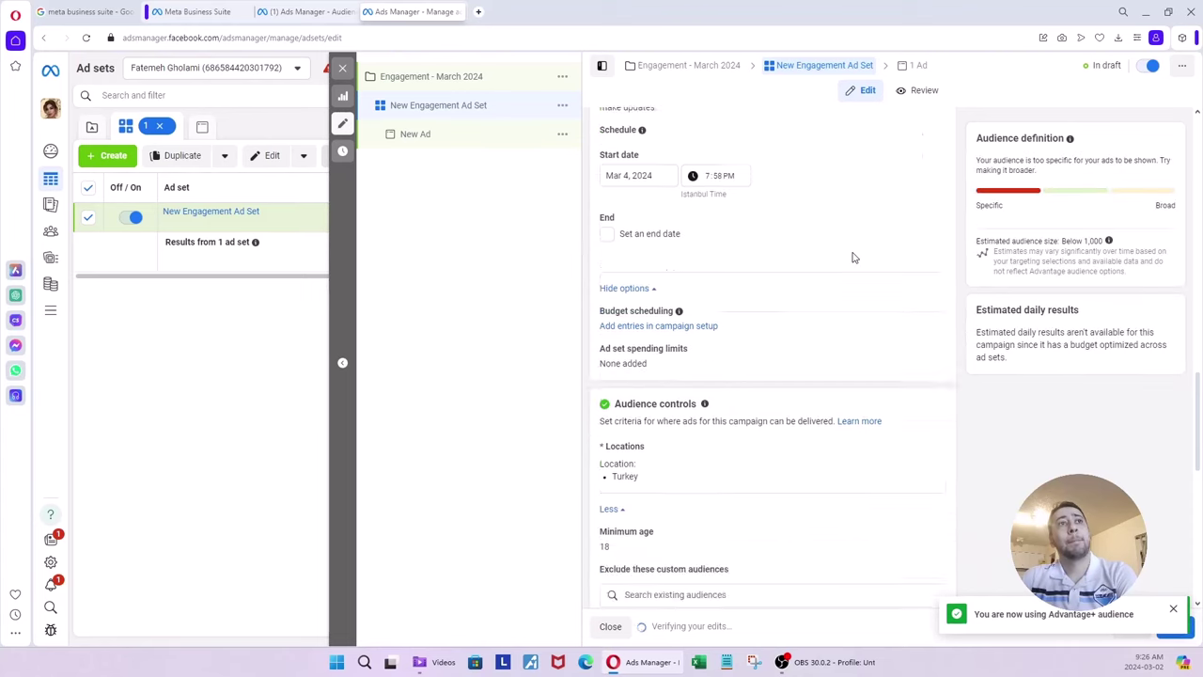
scroll(854, 258, down, 3)
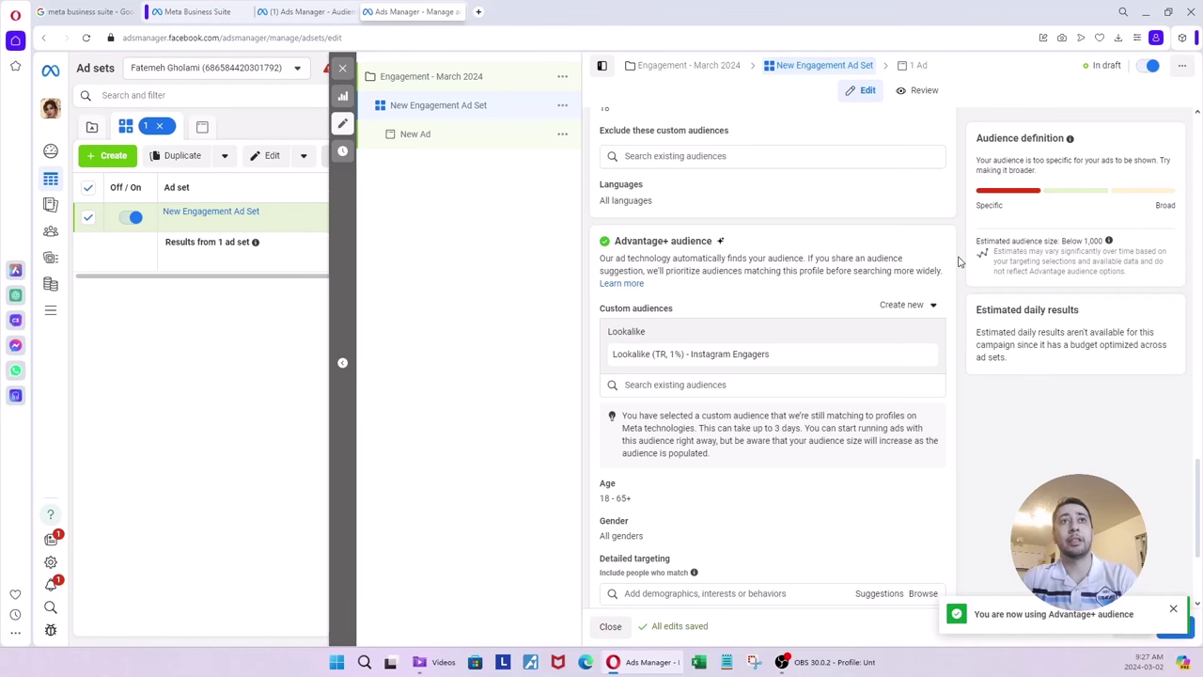
scroll(960, 261, down, 5)
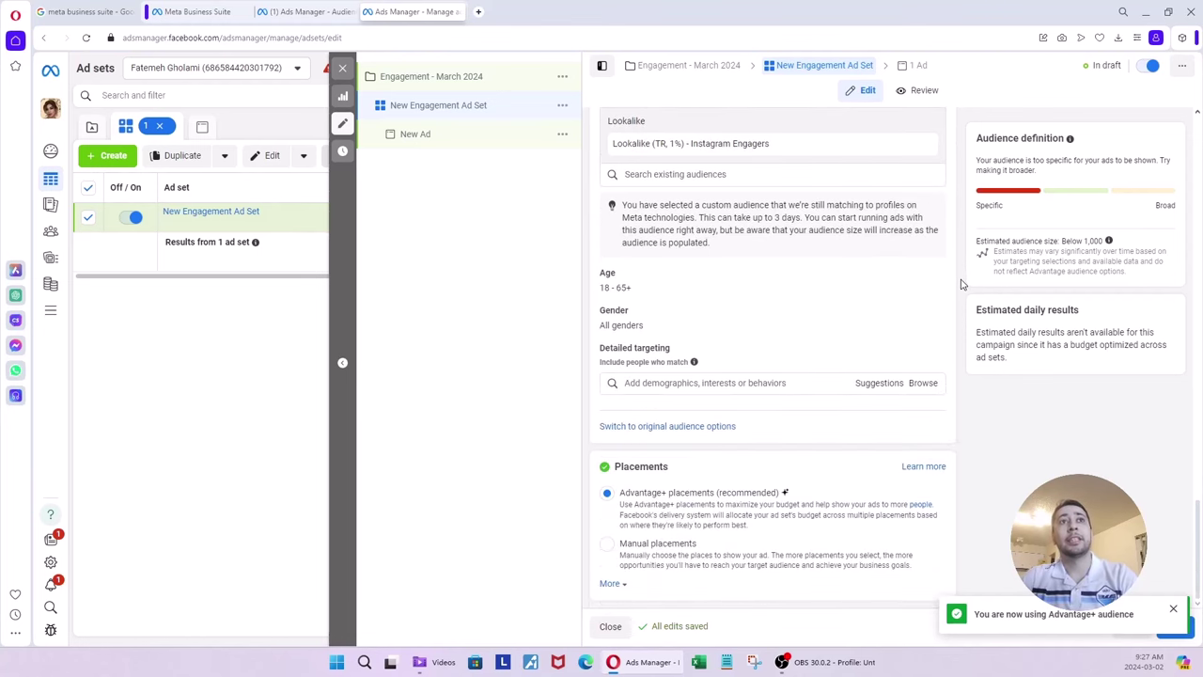
scroll(962, 339, up, 3)
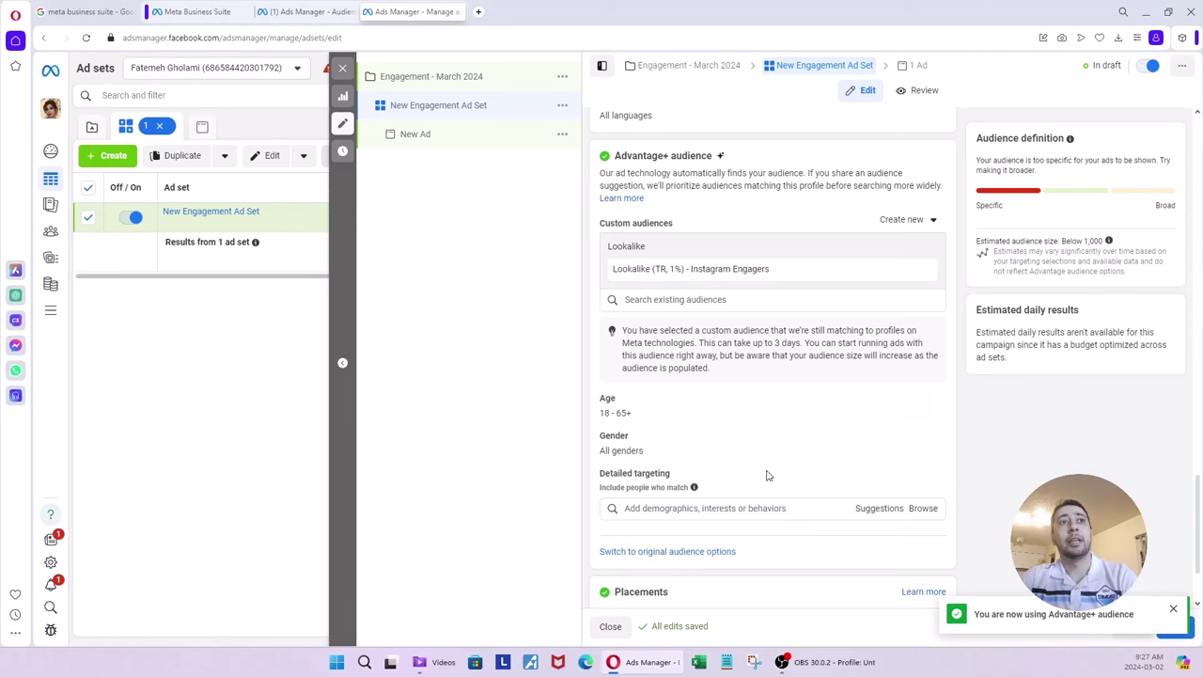
Switch the ad set to the original audience options and review its budget, schedule and audience sections
click(669, 508)
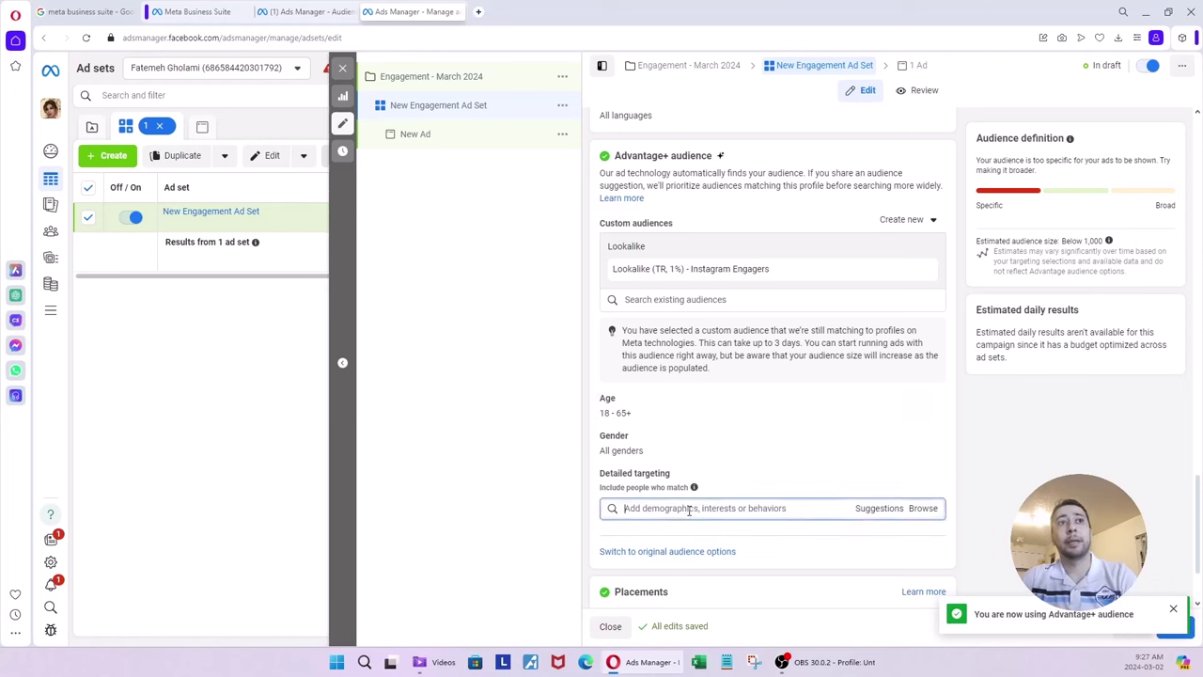
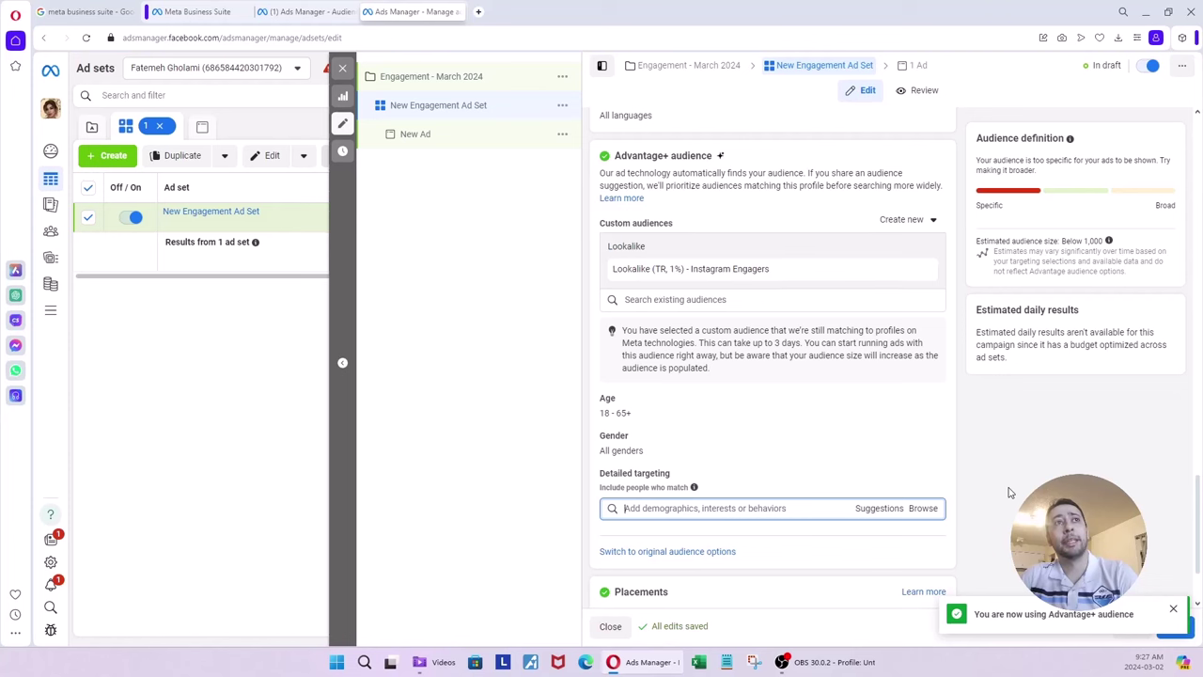
click(669, 554)
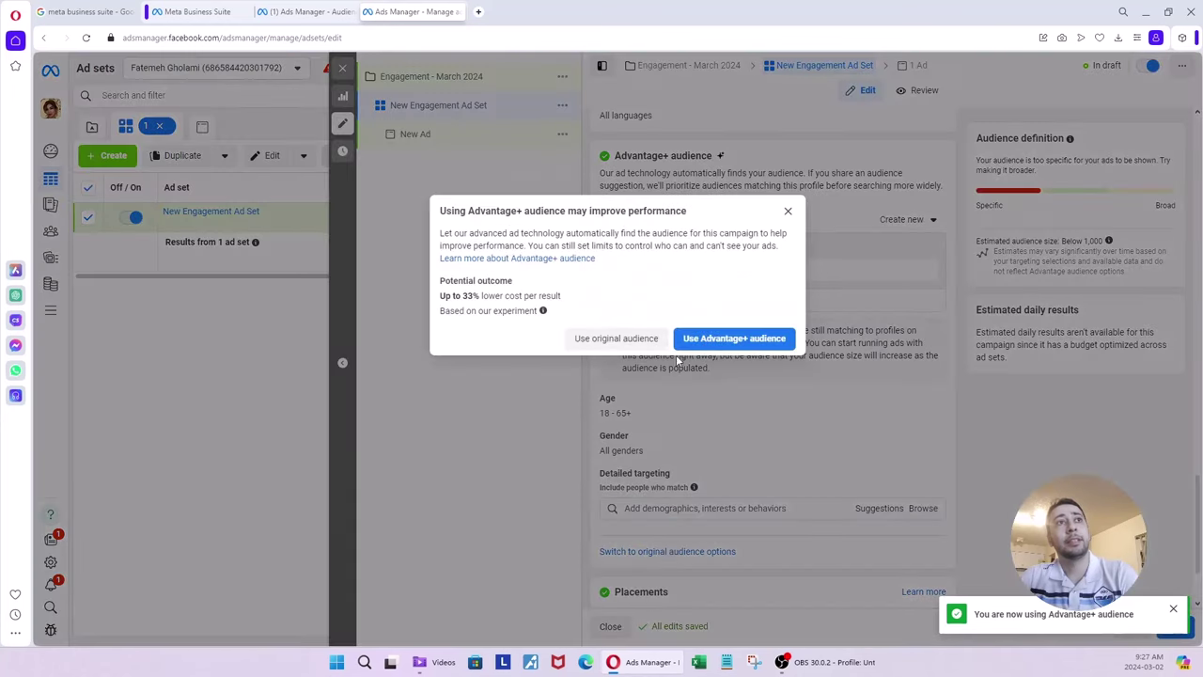
click(622, 344)
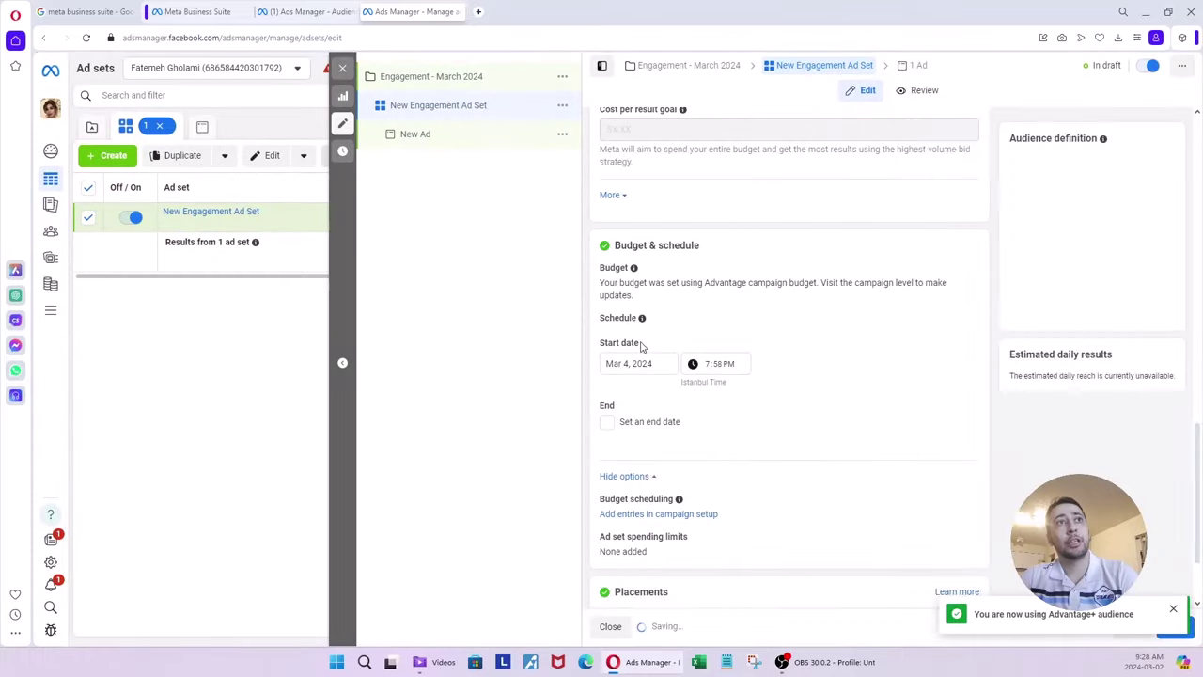
scroll(963, 372, down, 1)
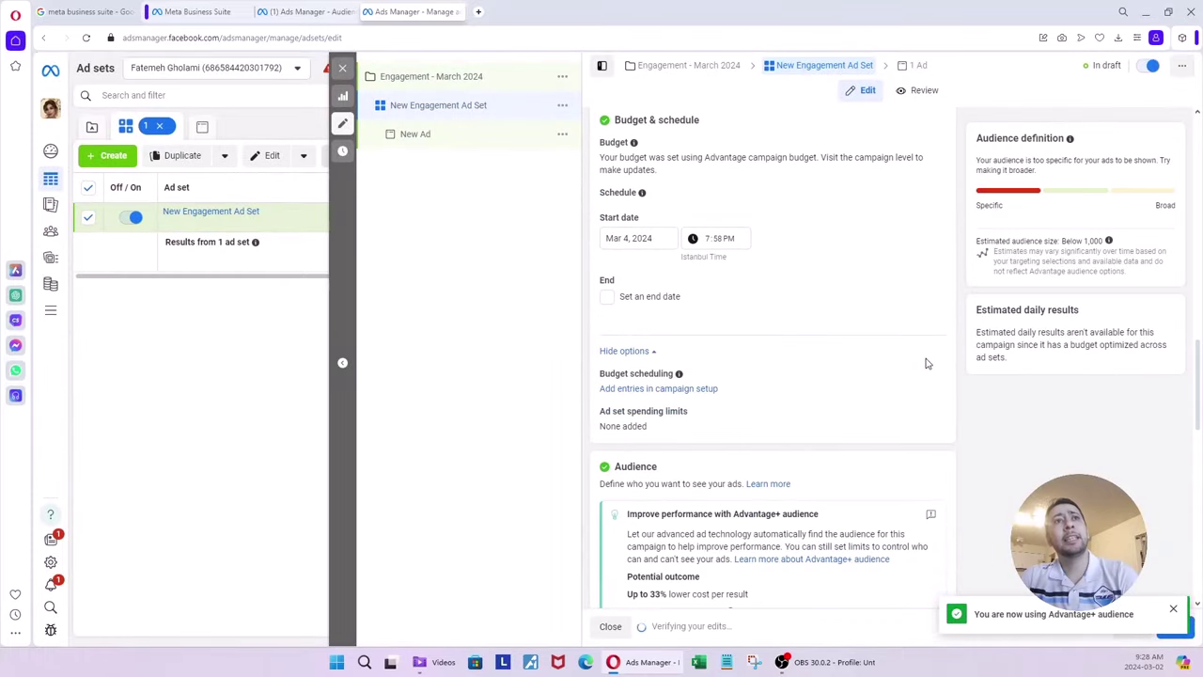
scroll(927, 362, down, 1)
scroll(927, 359, up, 2)
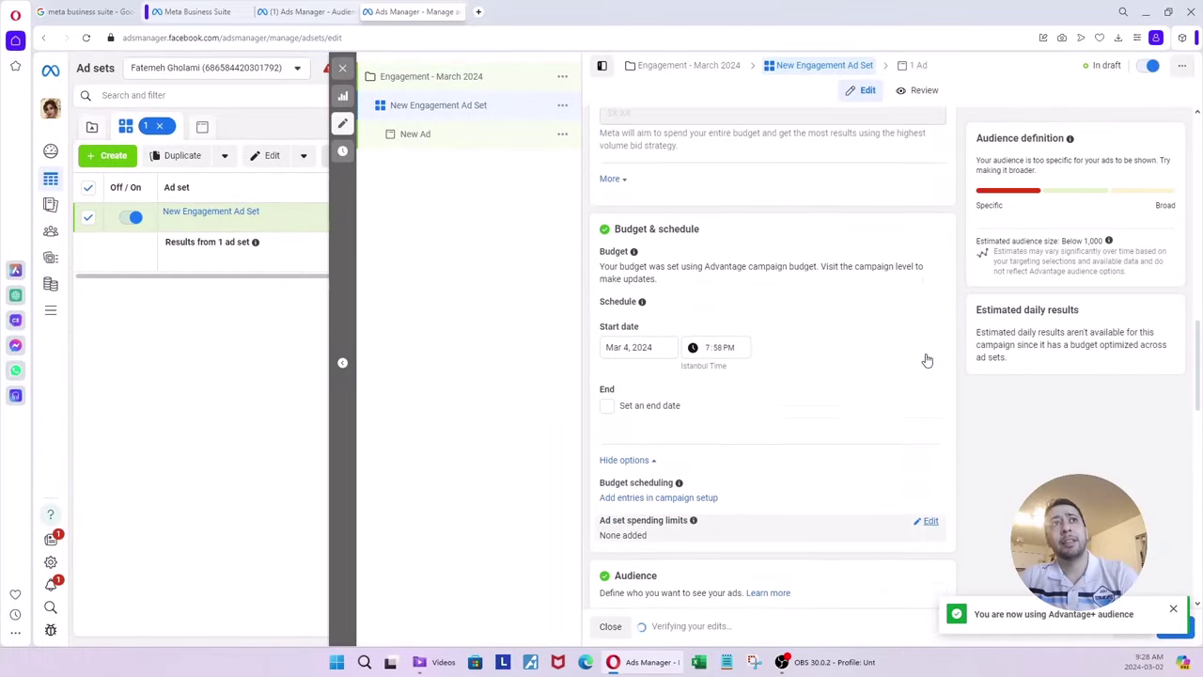
scroll(927, 359, down, 1)
scroll(927, 359, down, 2)
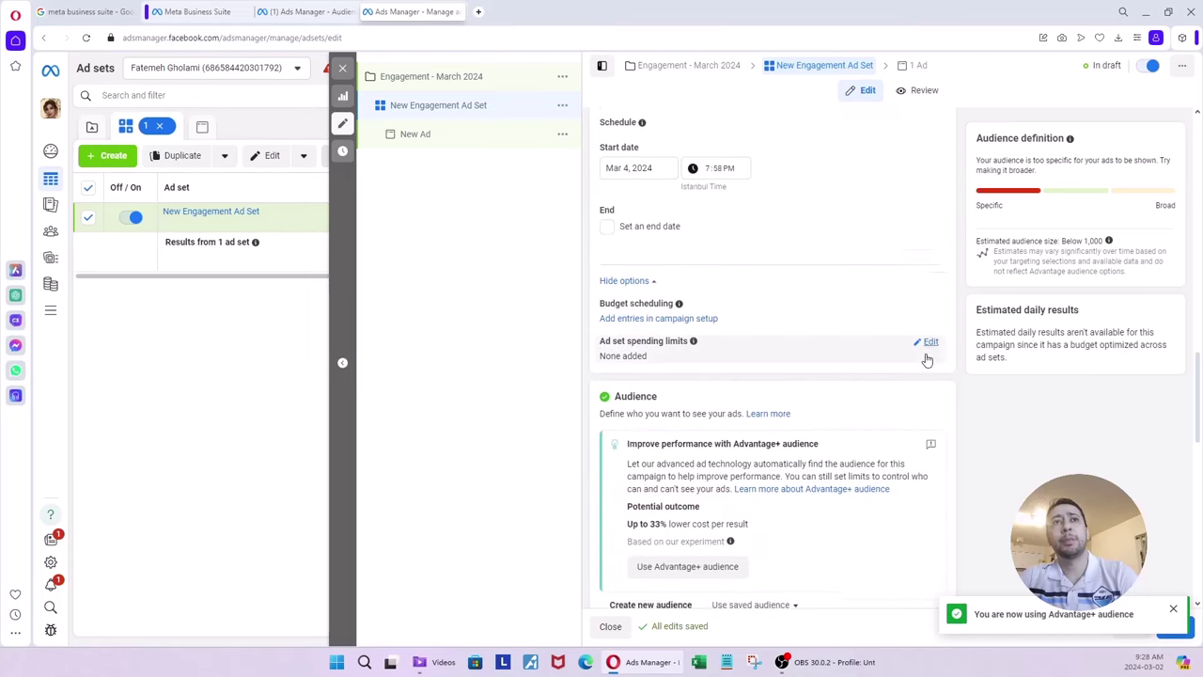
scroll(926, 359, up, 2)
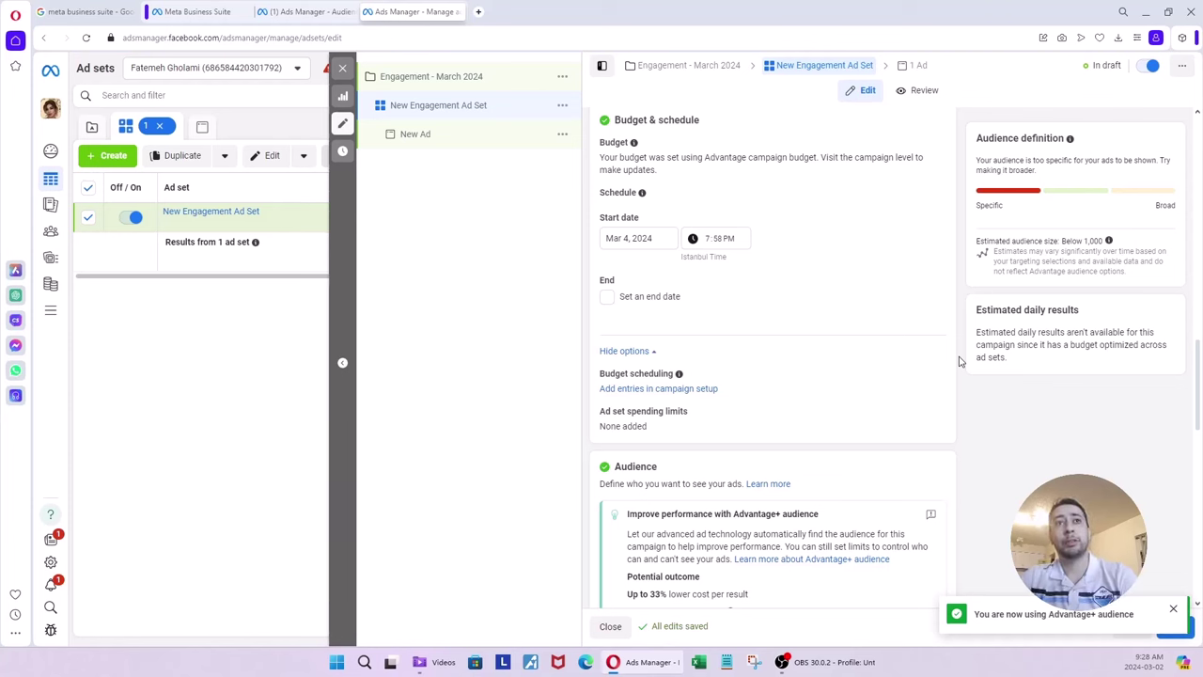
scroll(960, 360, down, 3)
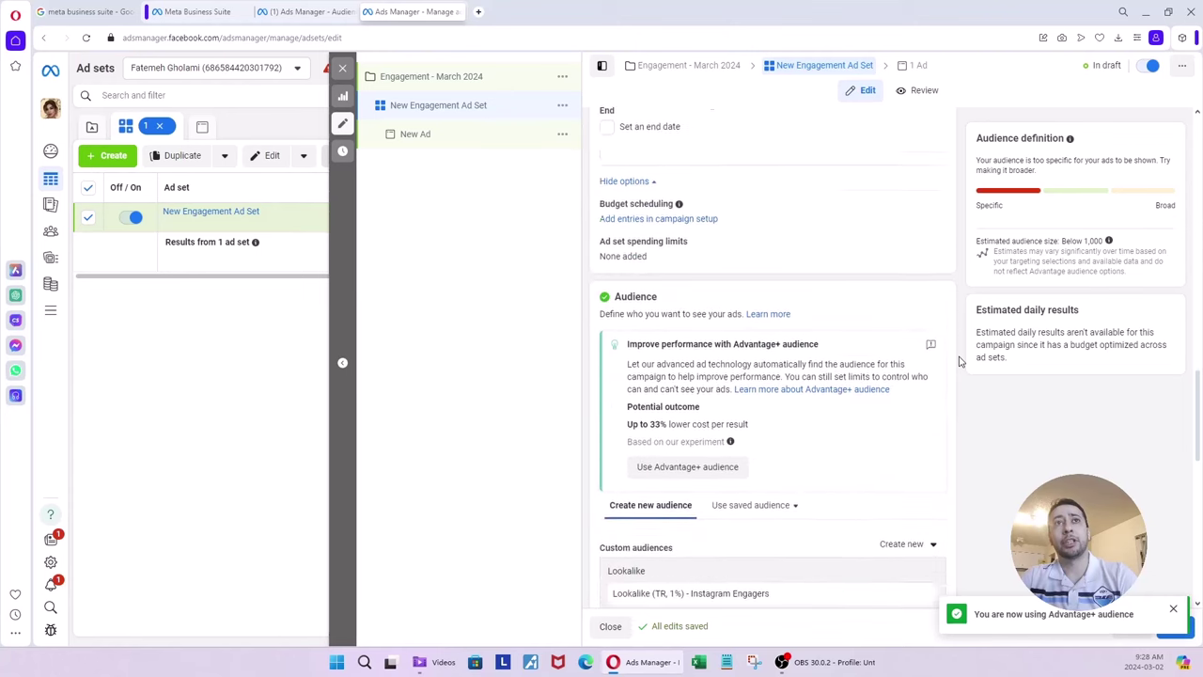
scroll(960, 360, up, 3)
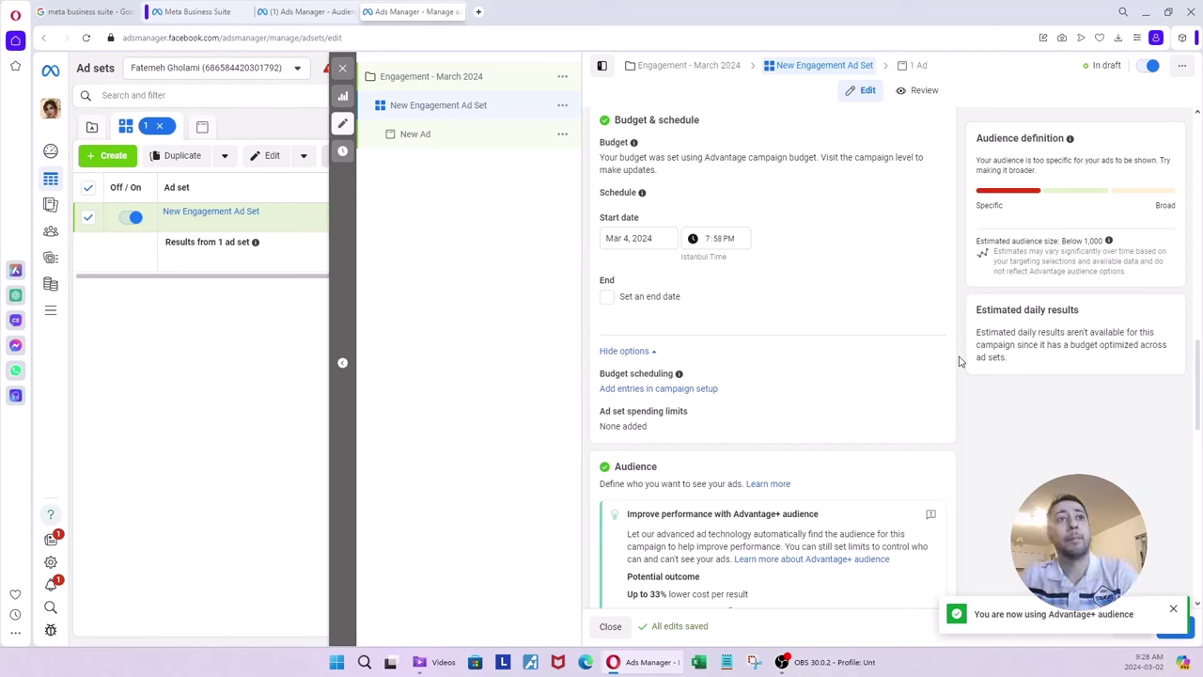
scroll(960, 360, down, 4)
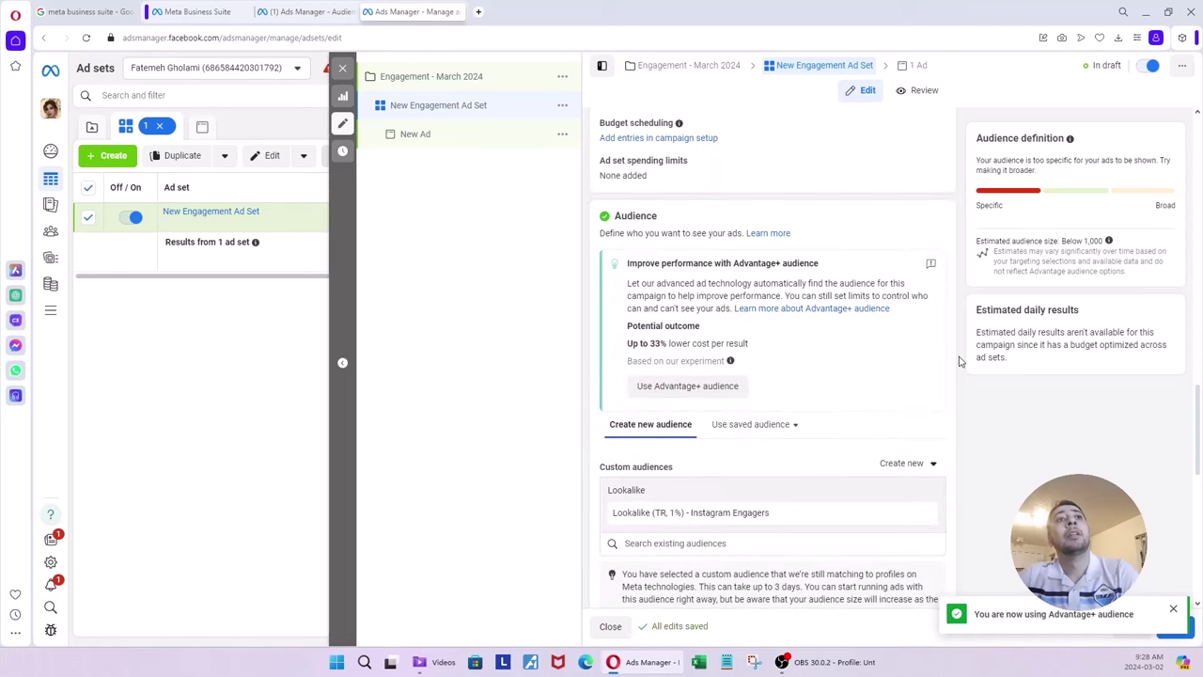
Return the ad set from the original audience options to Advantage+ audience
click(684, 389)
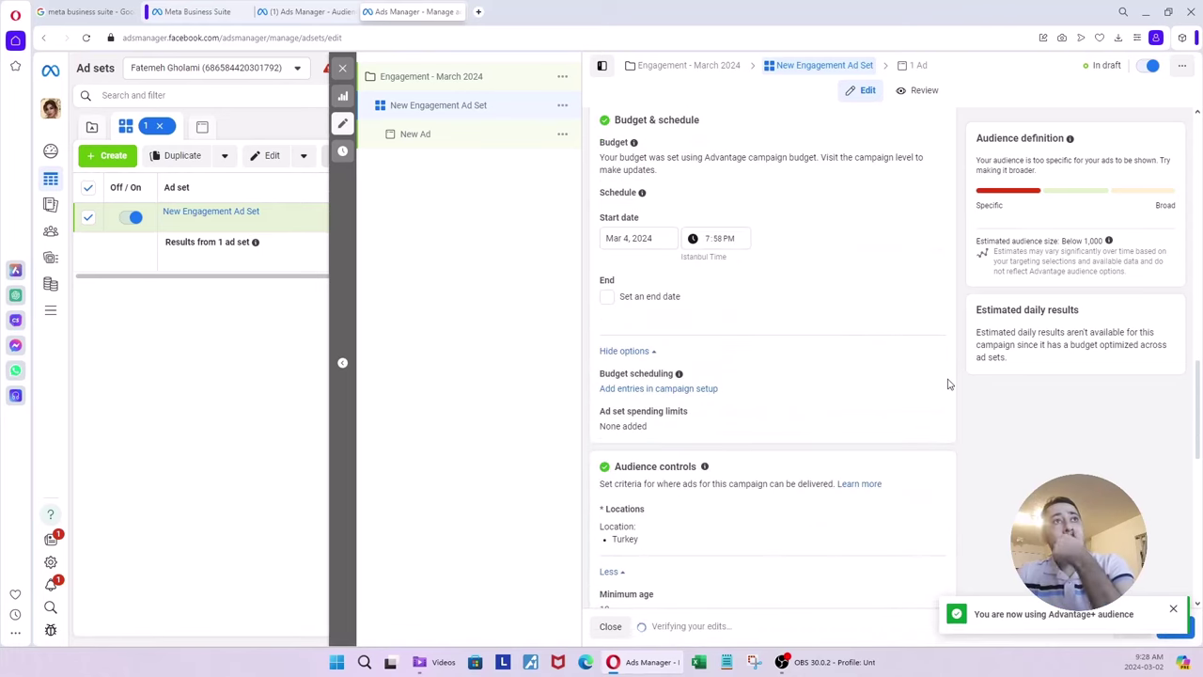
scroll(940, 378, up, 2)
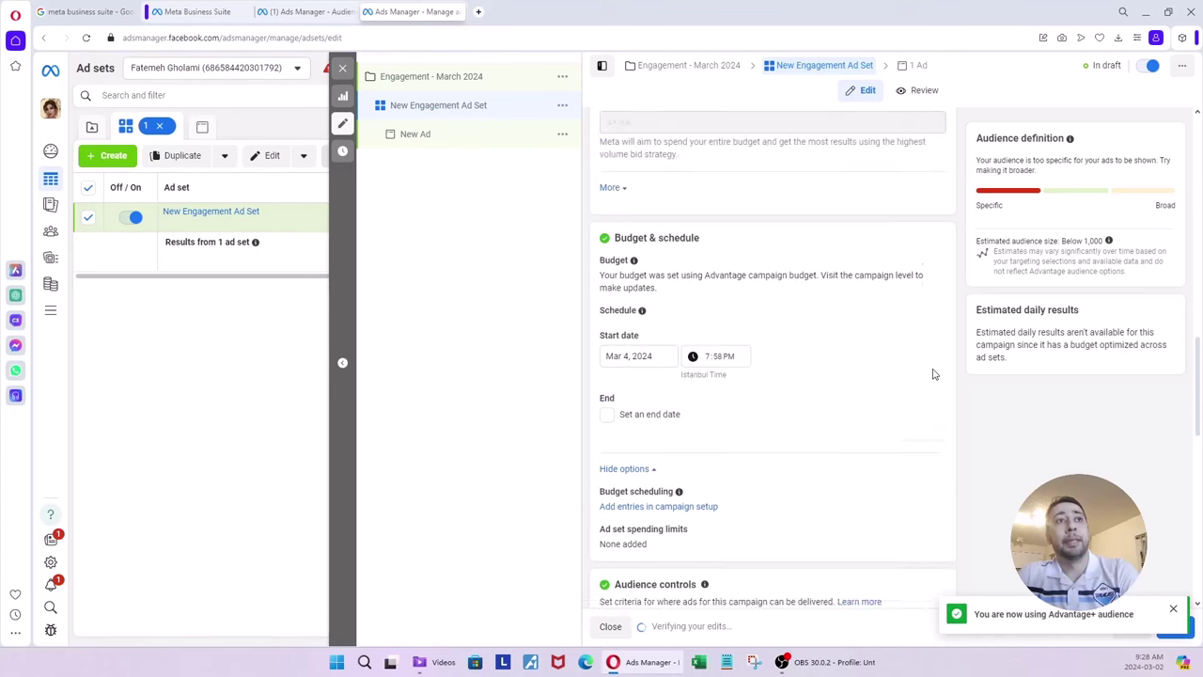
scroll(934, 375, down, 6)
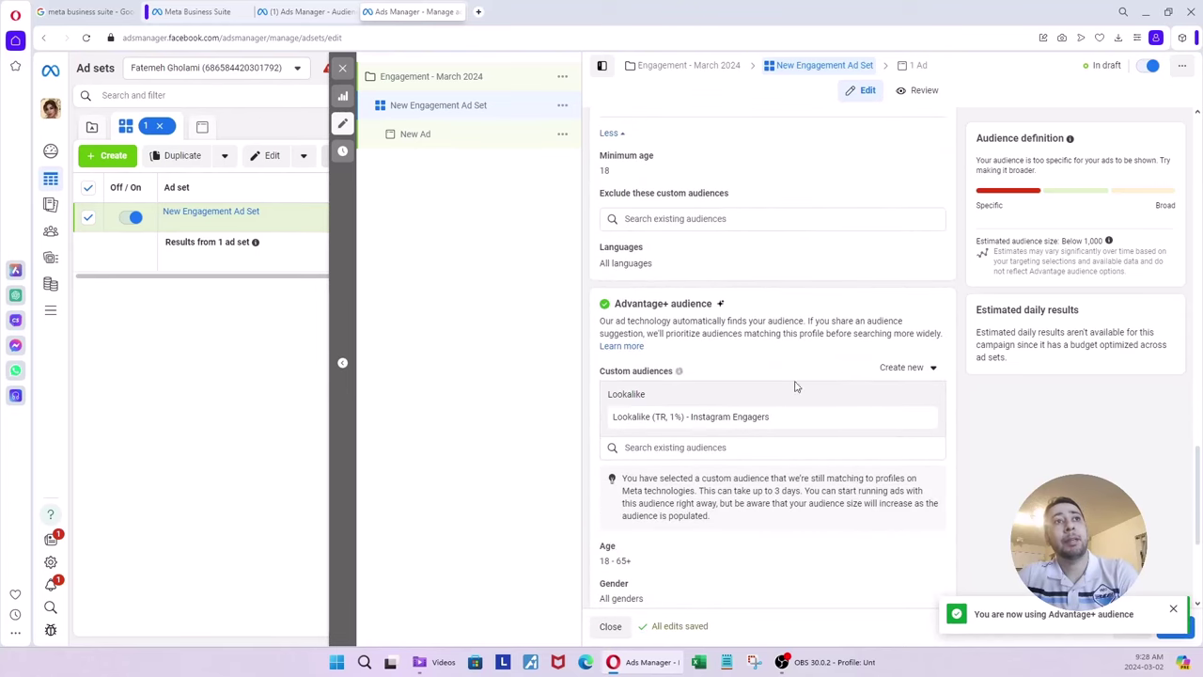
Search detailed targeting for "fashion" and add the Fashion design (design) interest
scroll(752, 395, down, 2)
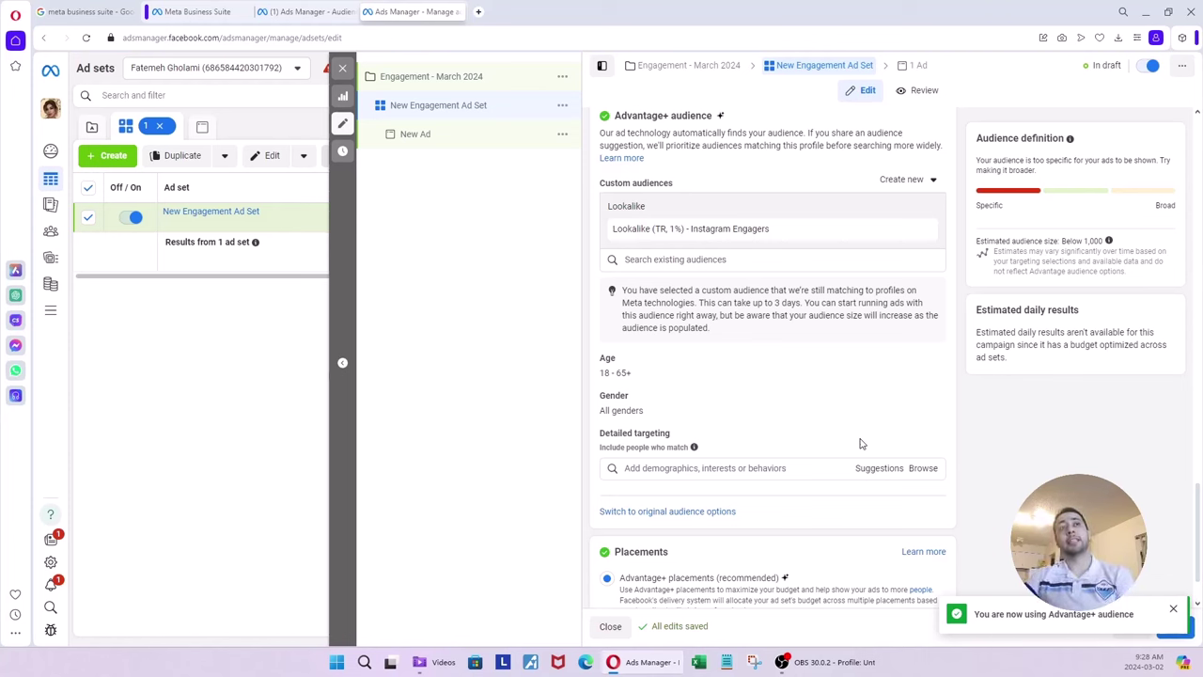
click(808, 476)
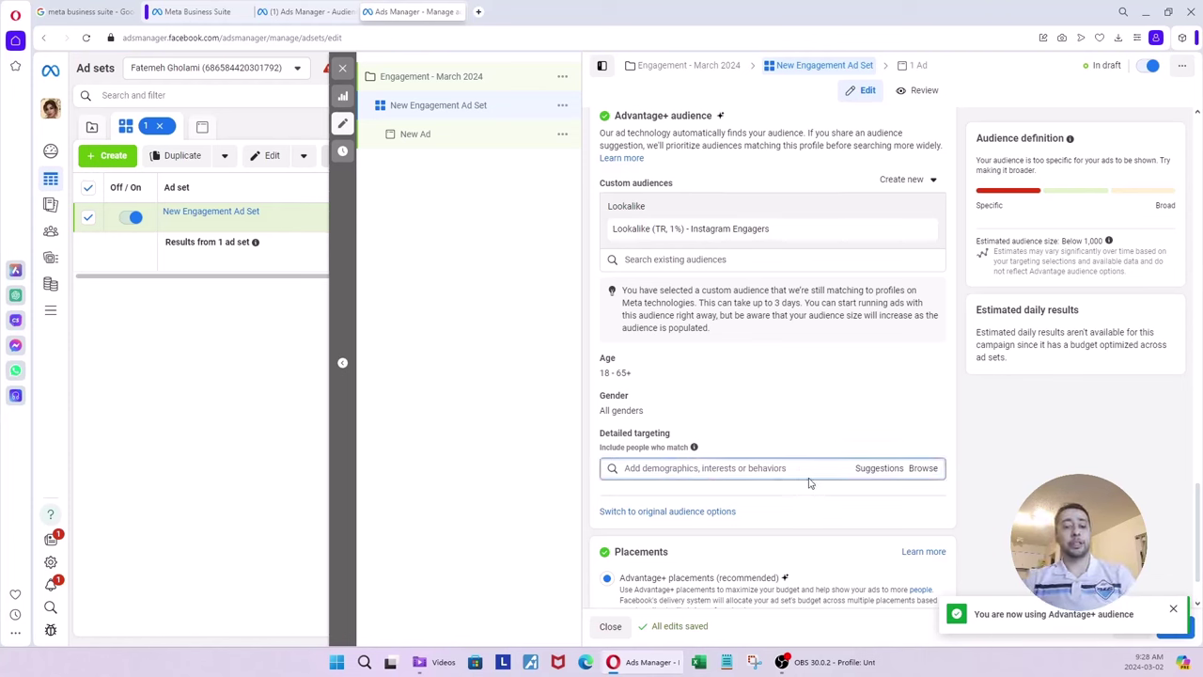
text(fashion)
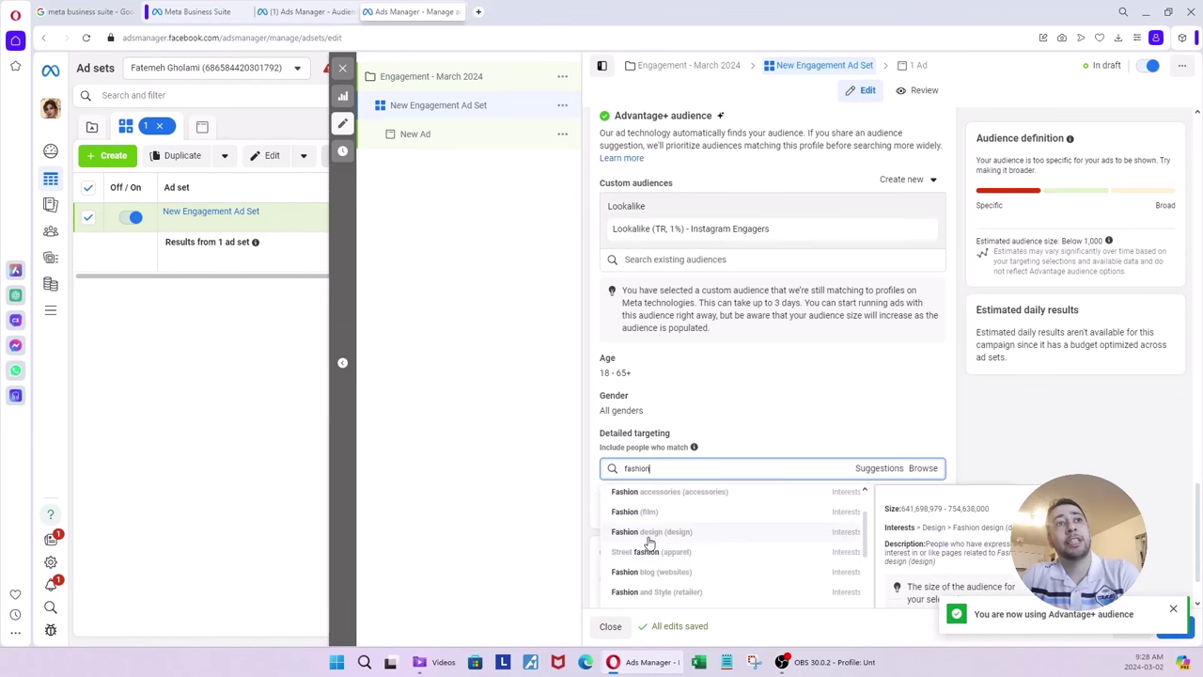
click(684, 540)
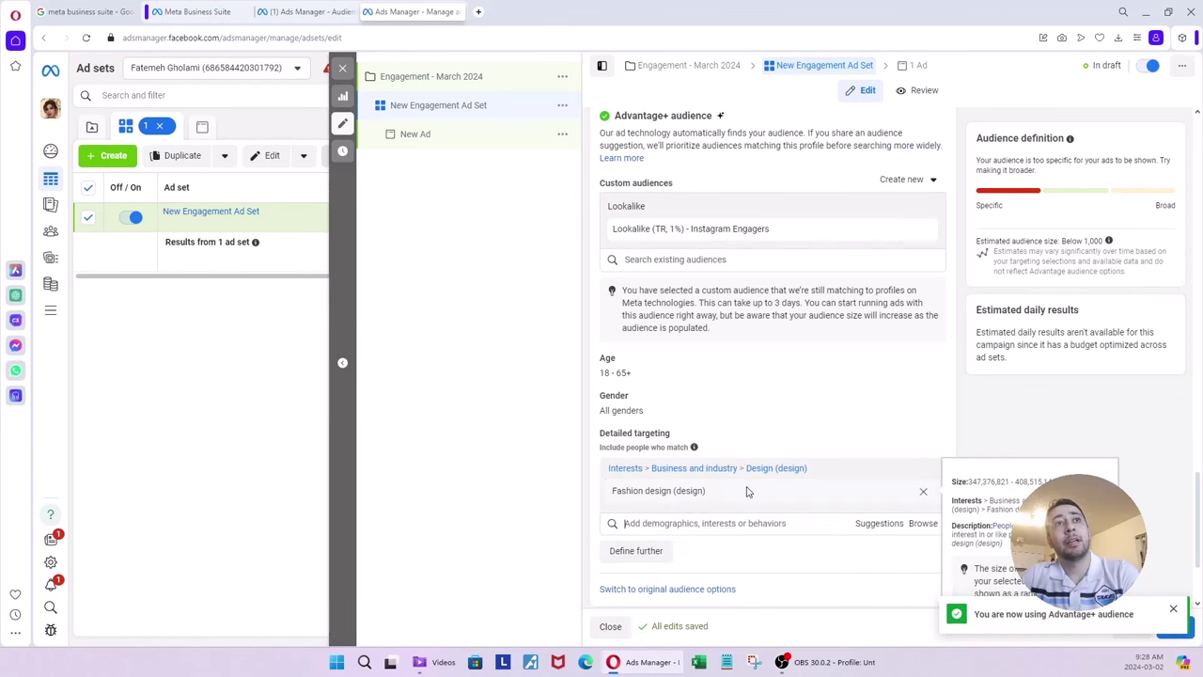
click(707, 523)
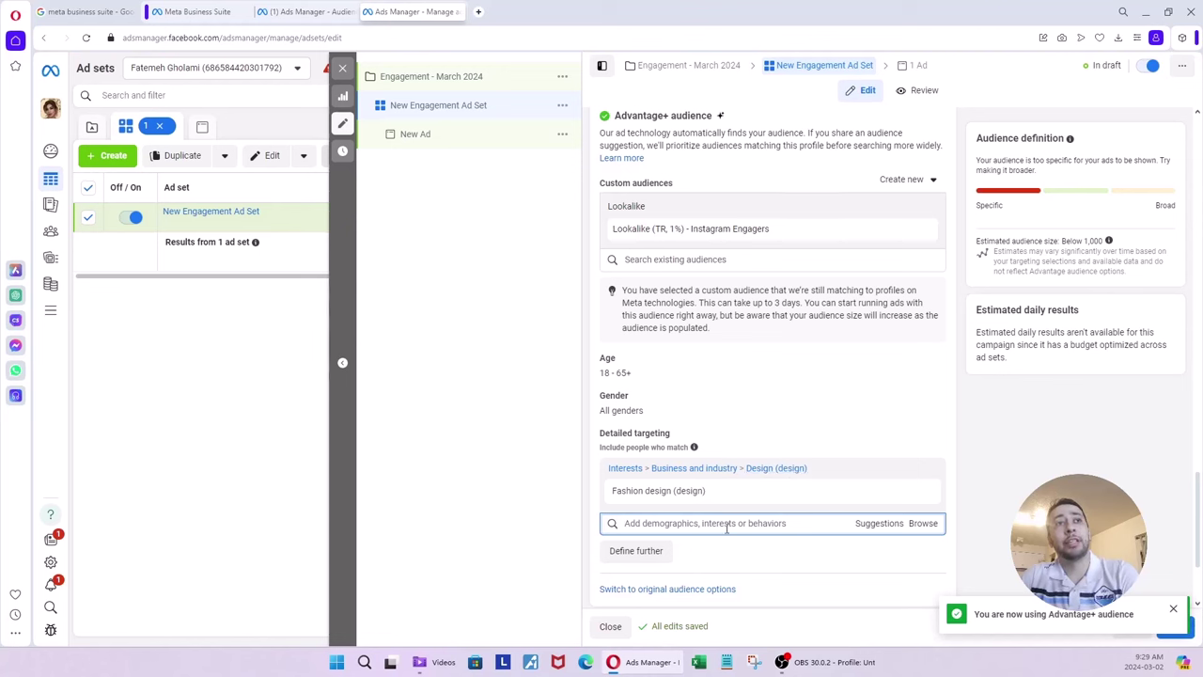
Replace the Fashion design interest in detailed targeting with Fashion and Style (retailer), found by searching for "fashion"
mouse_move(871, 502)
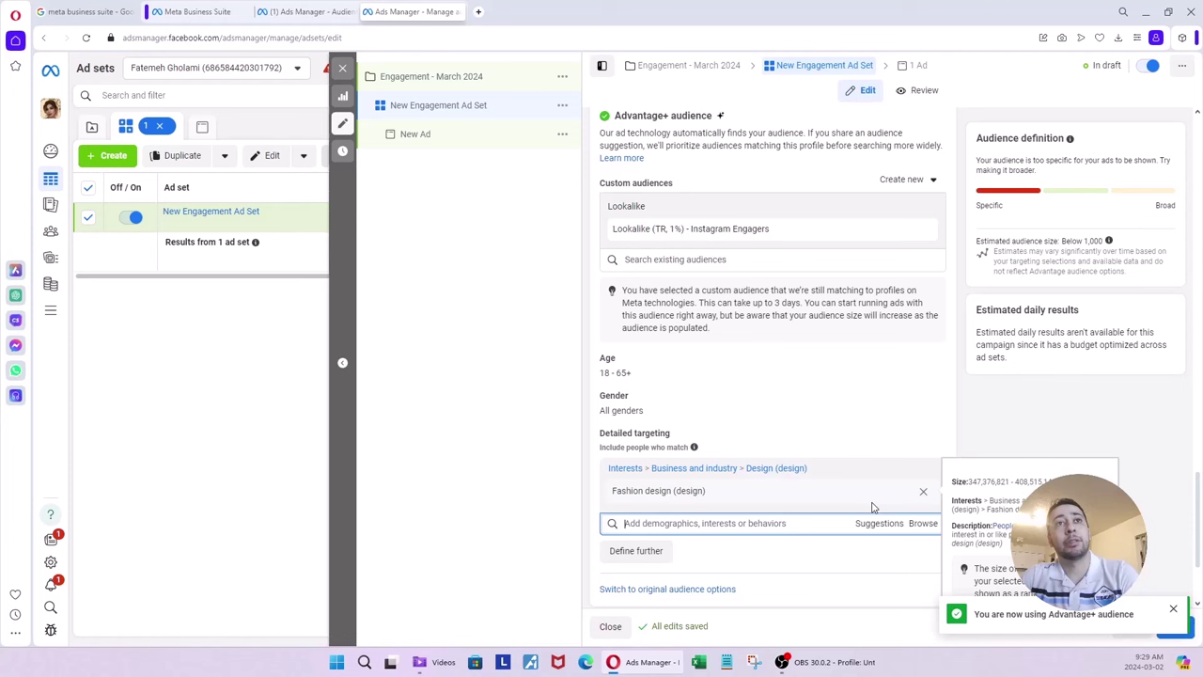
click(920, 492)
click(725, 470)
text(fa)
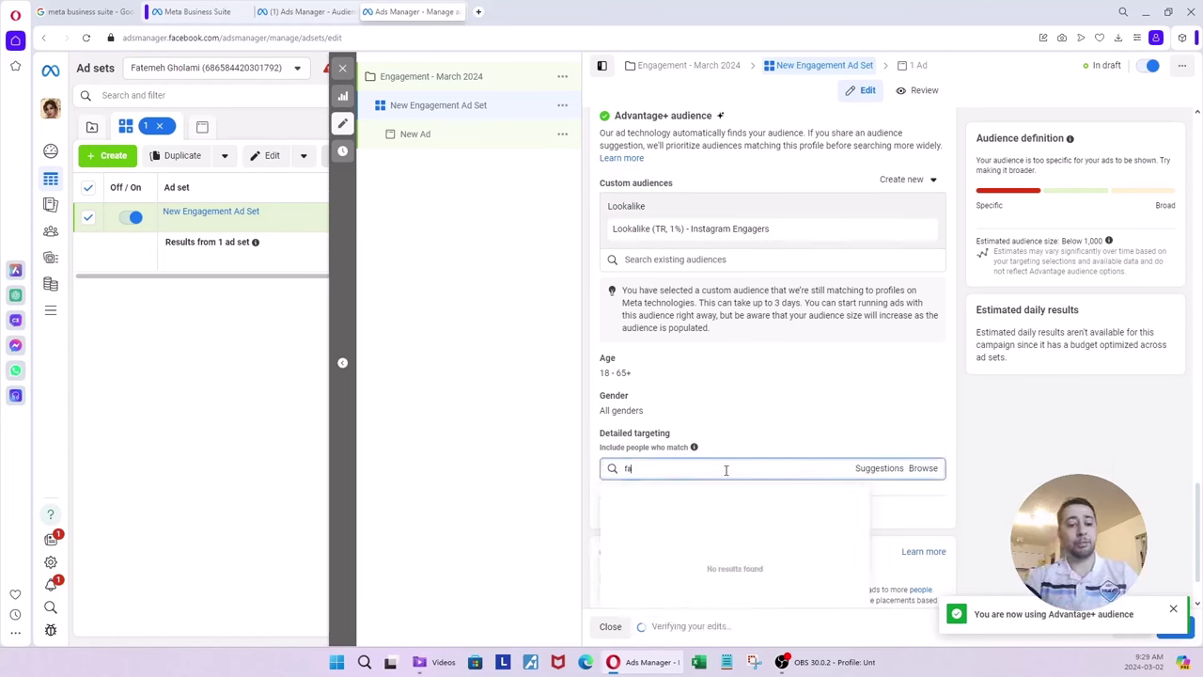
text(shion)
mouse_move(817, 501)
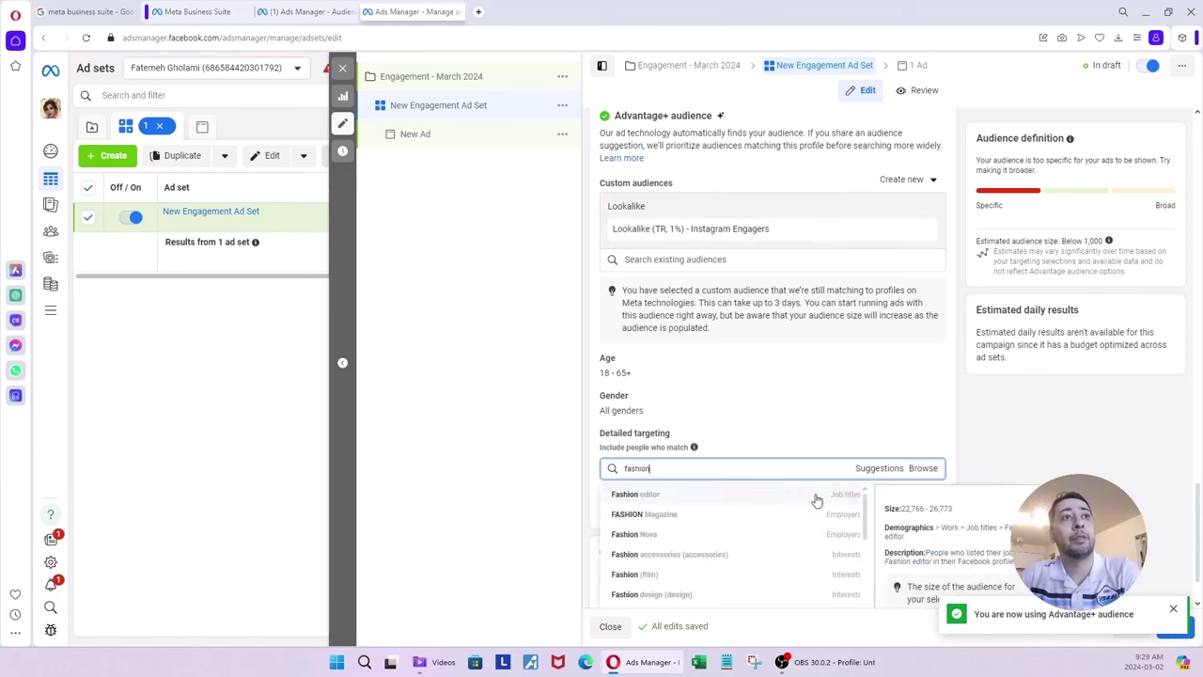
scroll(870, 470, down, 1)
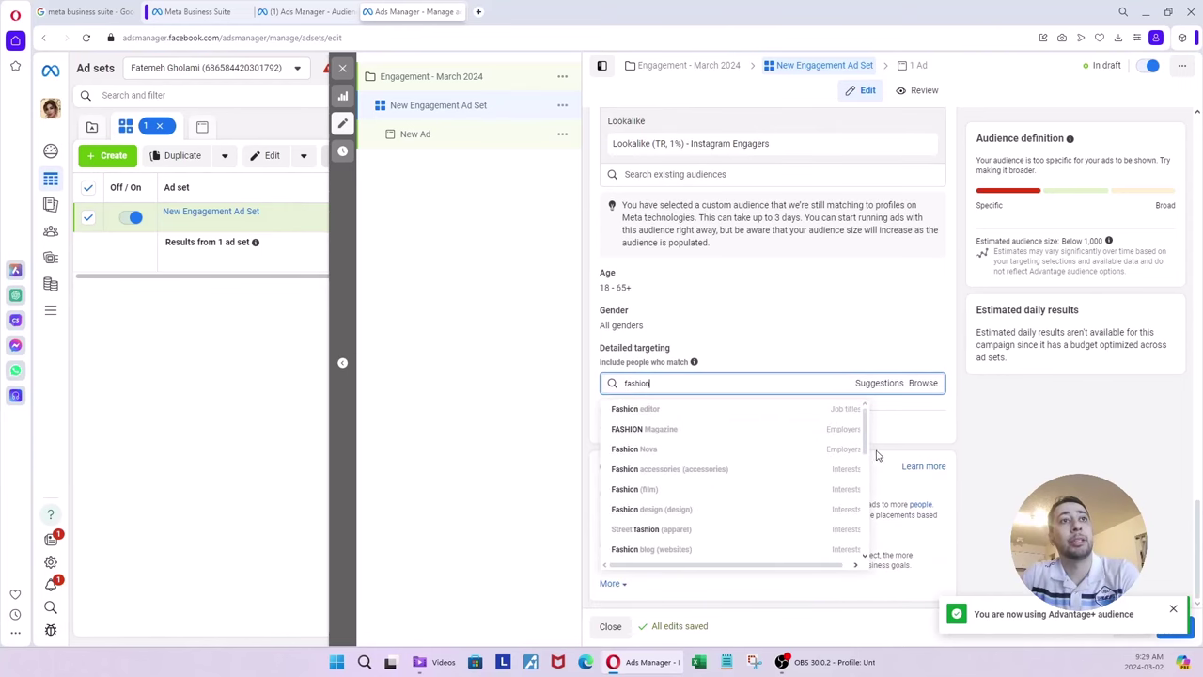
mouse_move(758, 532)
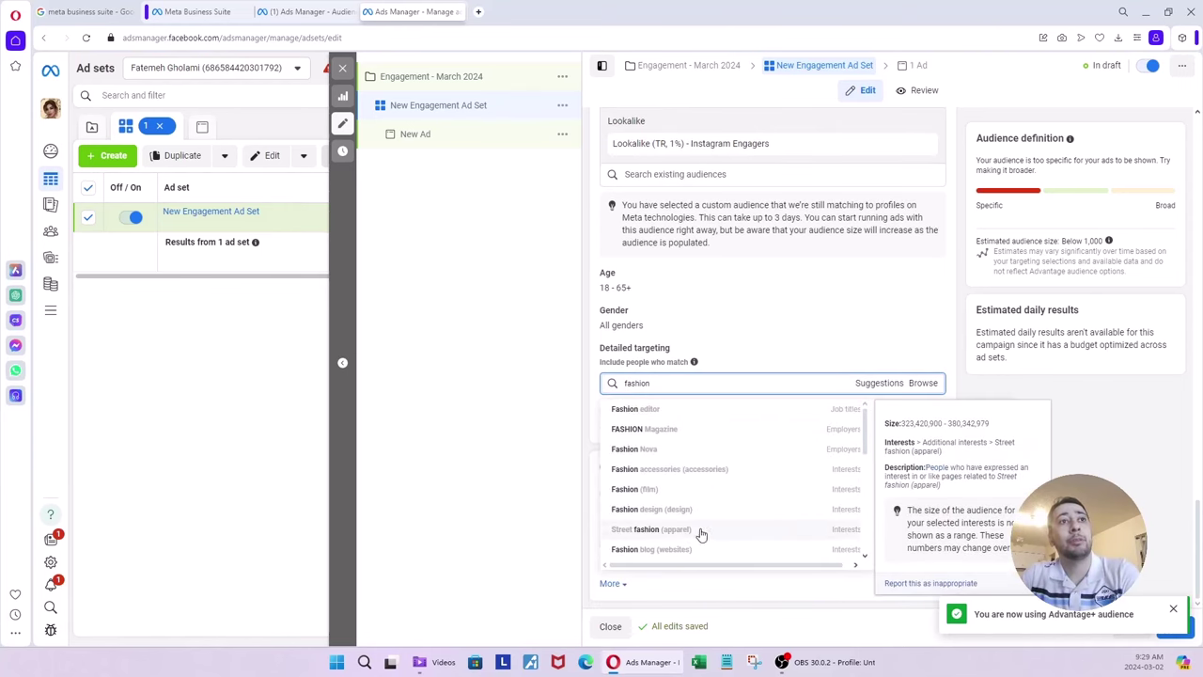
mouse_move(732, 475)
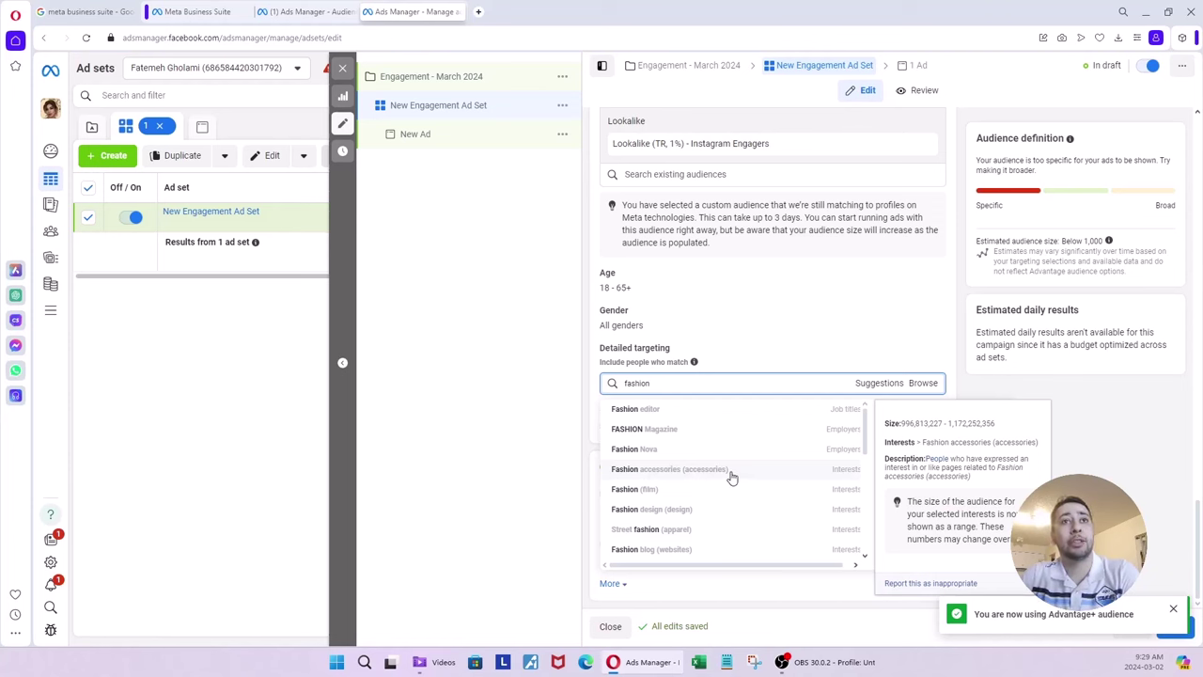
scroll(867, 440, down, 1)
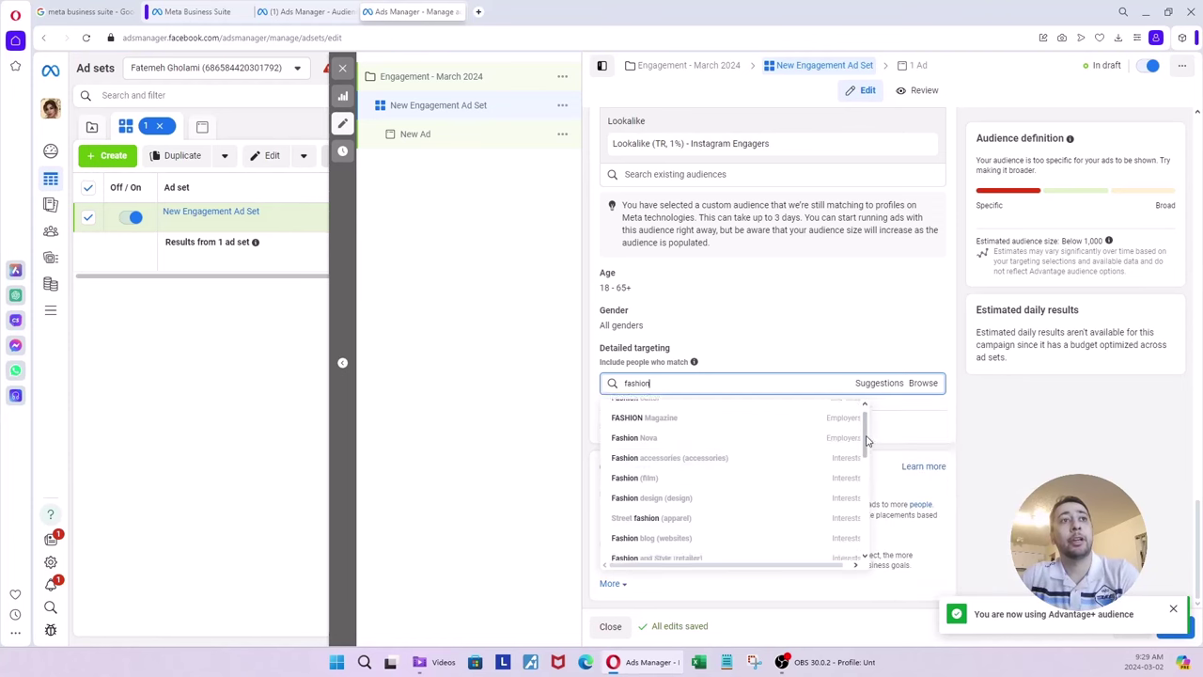
scroll(866, 437, down, 5)
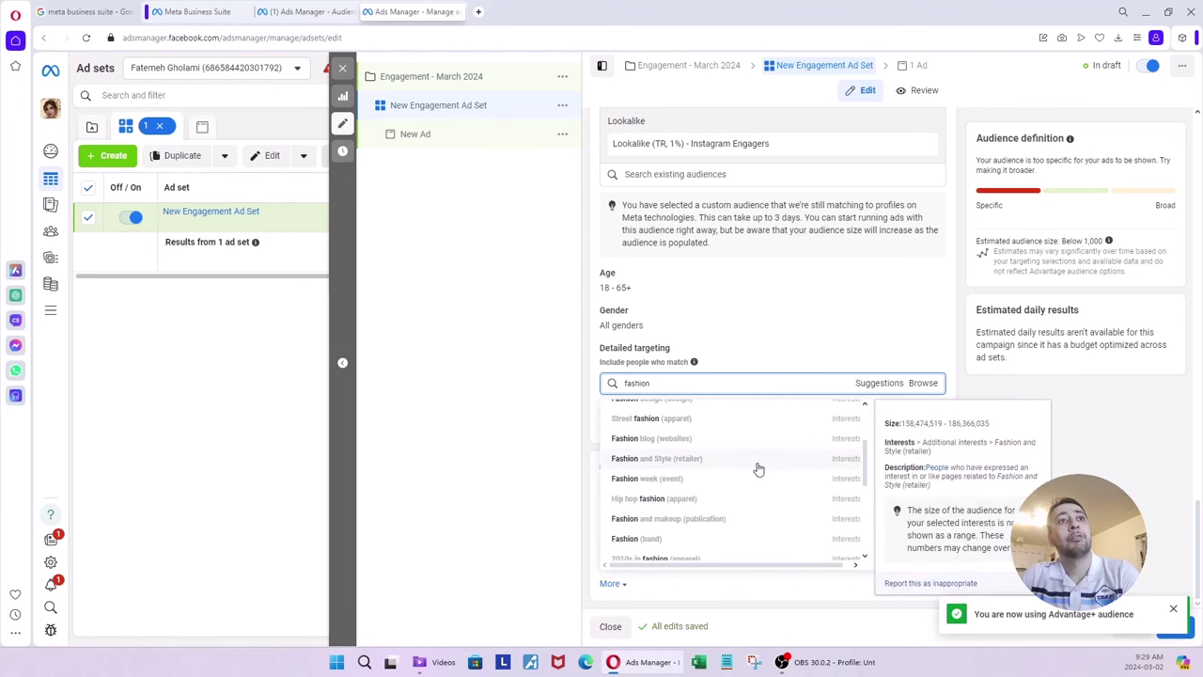
click(747, 470)
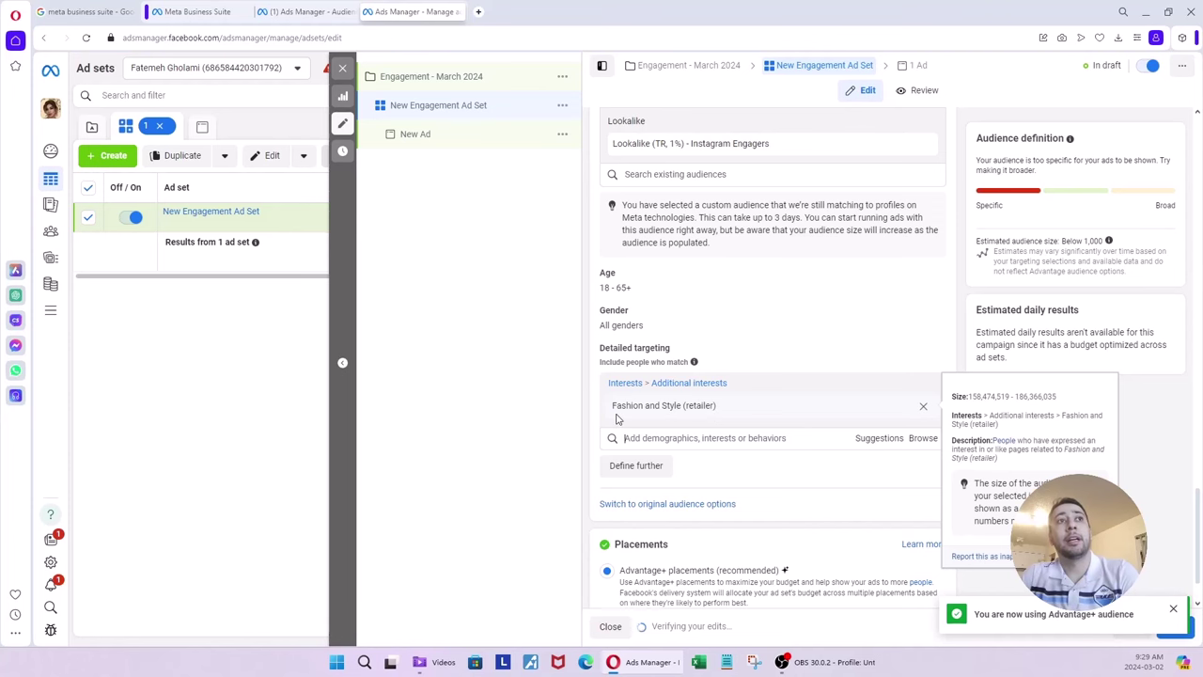
Examine the estimated audience size in the audience definition with the new interest included
click(686, 437)
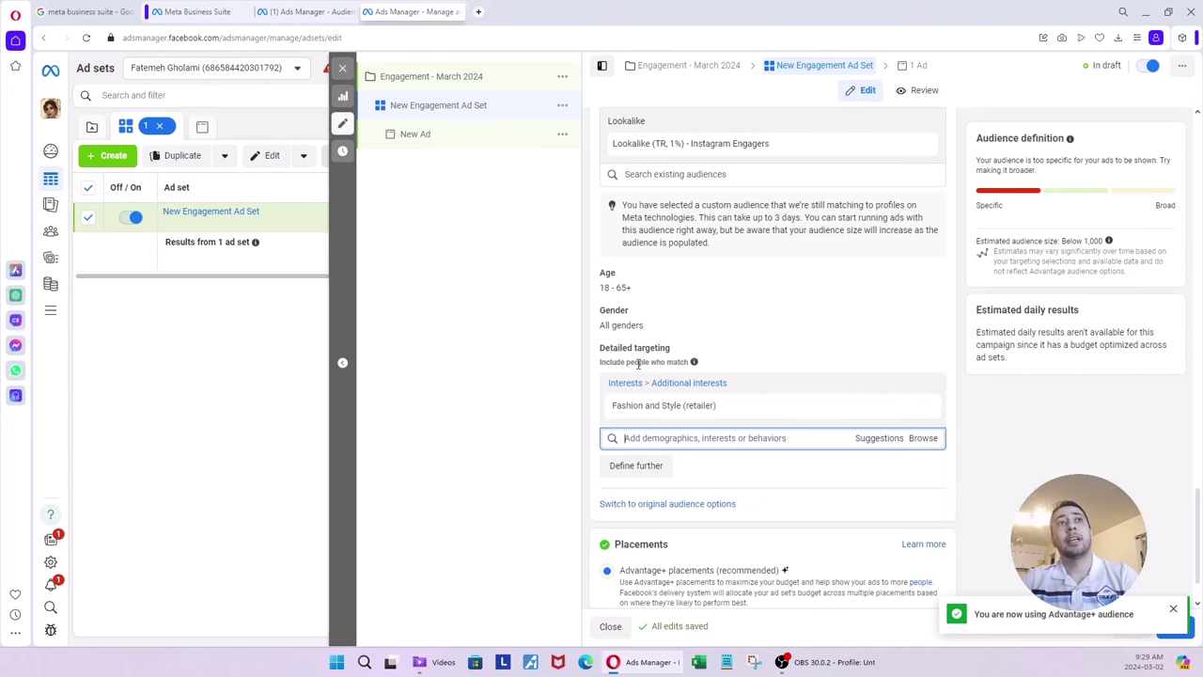
mouse_move(669, 407)
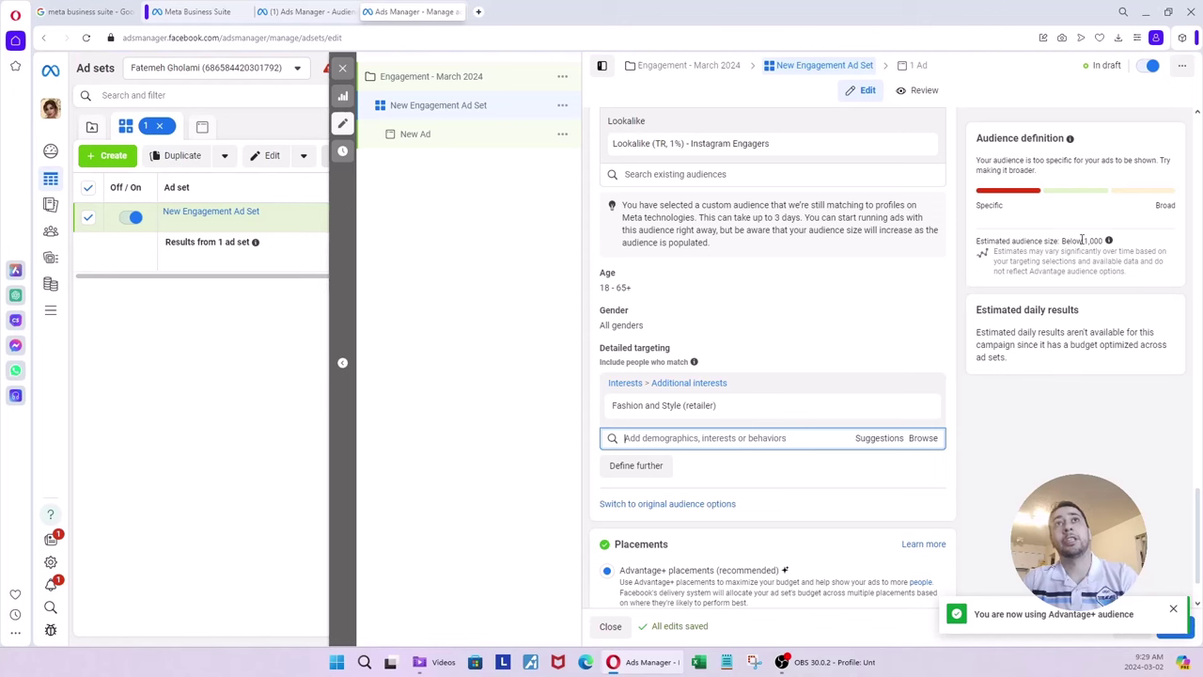
mouse_move(1102, 240)
mouse_down()
mouse_move(1005, 242)
mouse_move(1110, 243)
mouse_up()
click(995, 242)
click(1110, 244)
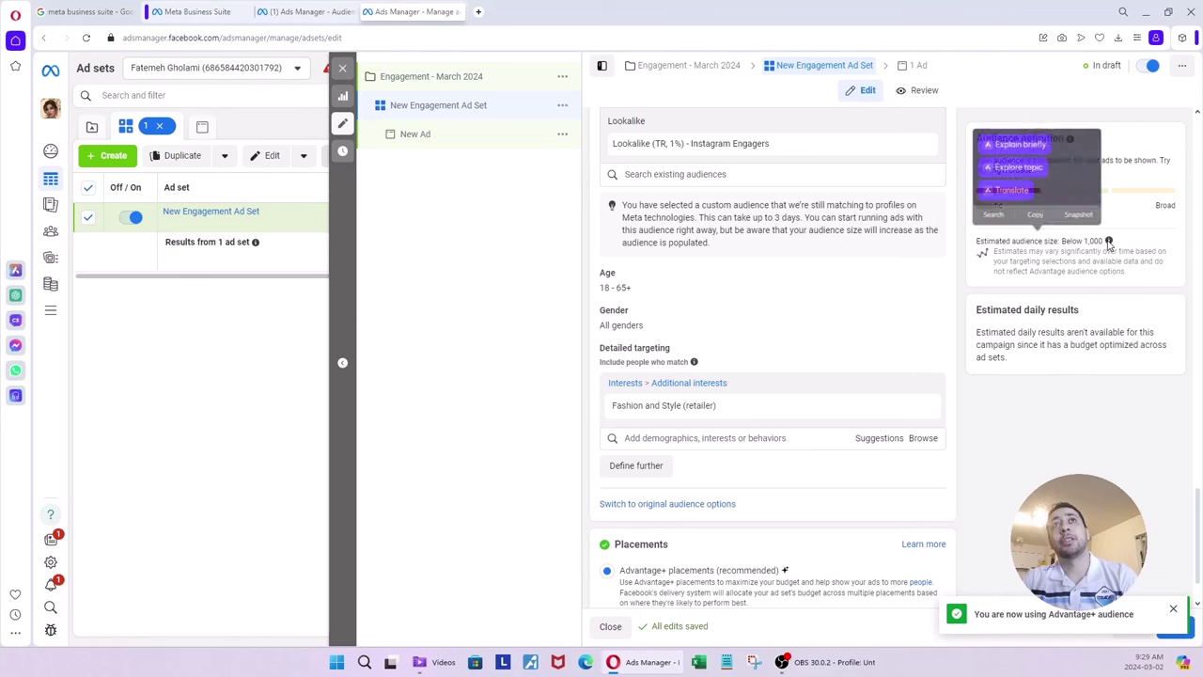
mouse_move(1110, 243)
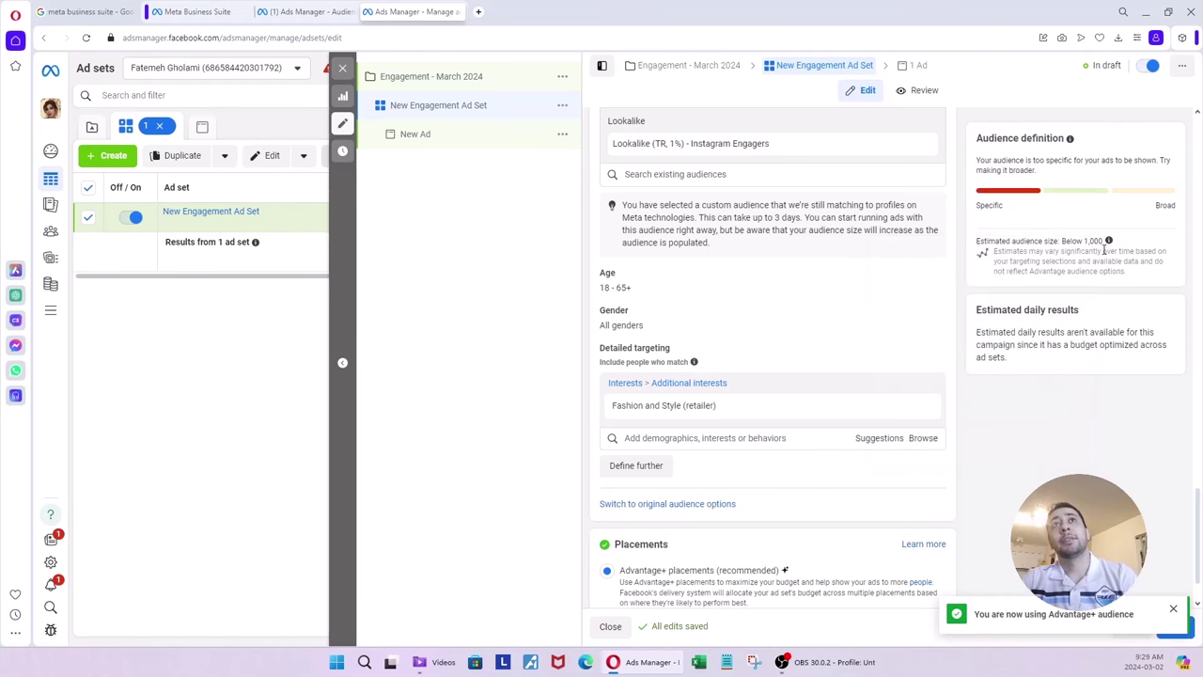
Check the estimated audience size, and remove the Lookalike (TR, 1%) - Instagram Engagers audience from the ad set's custom audiences
drag(1106, 243, 981, 249)
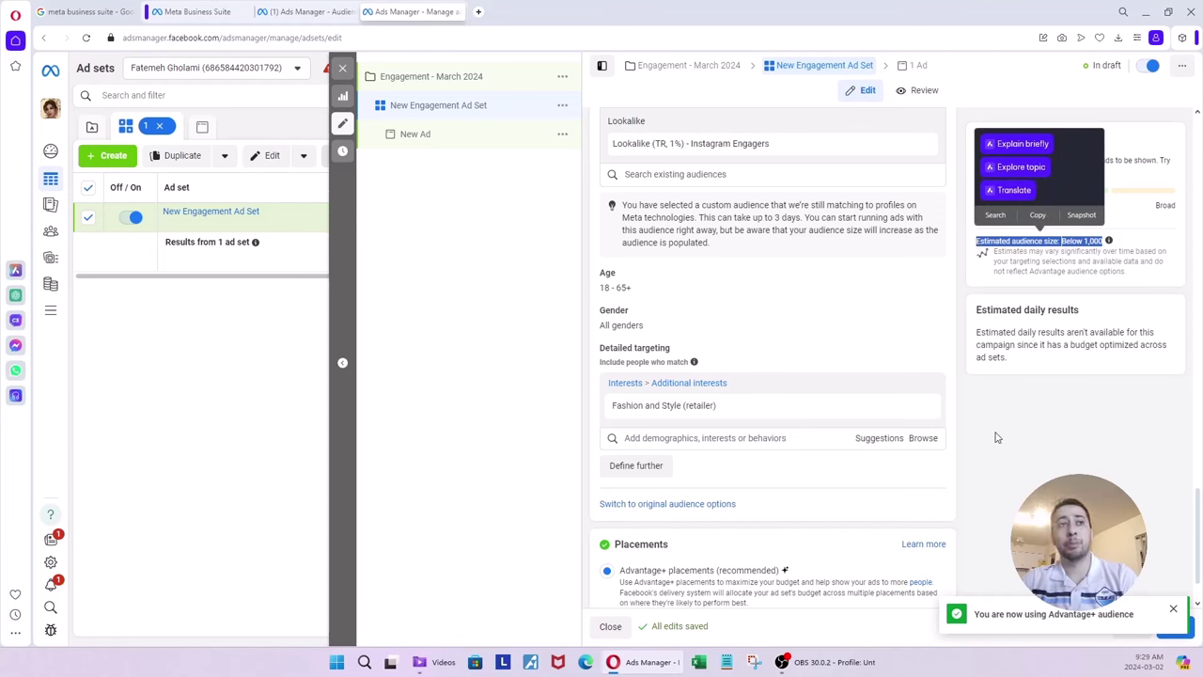
click(1033, 451)
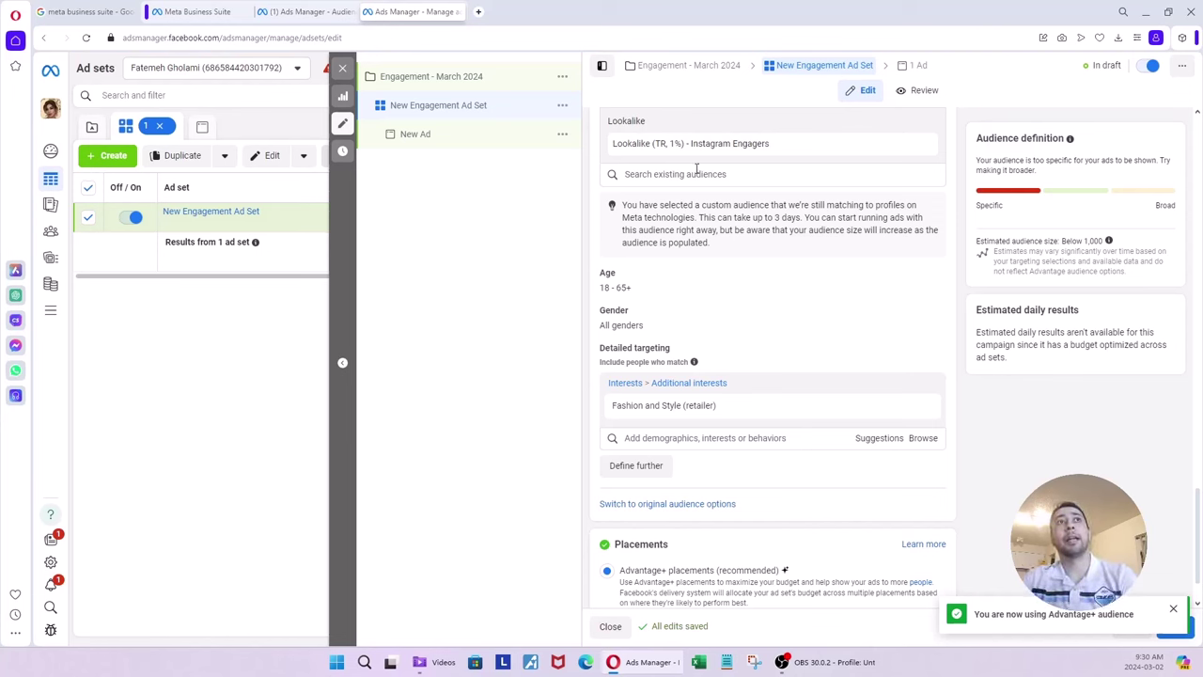
click(922, 146)
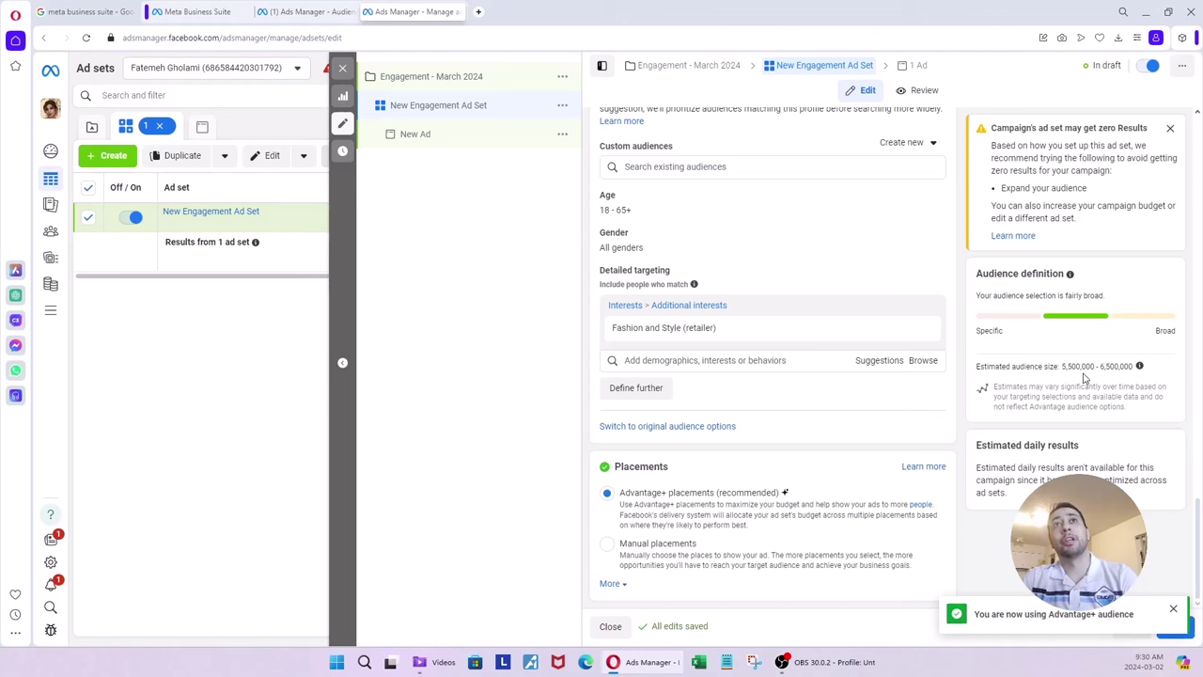
mouse_move(687, 344)
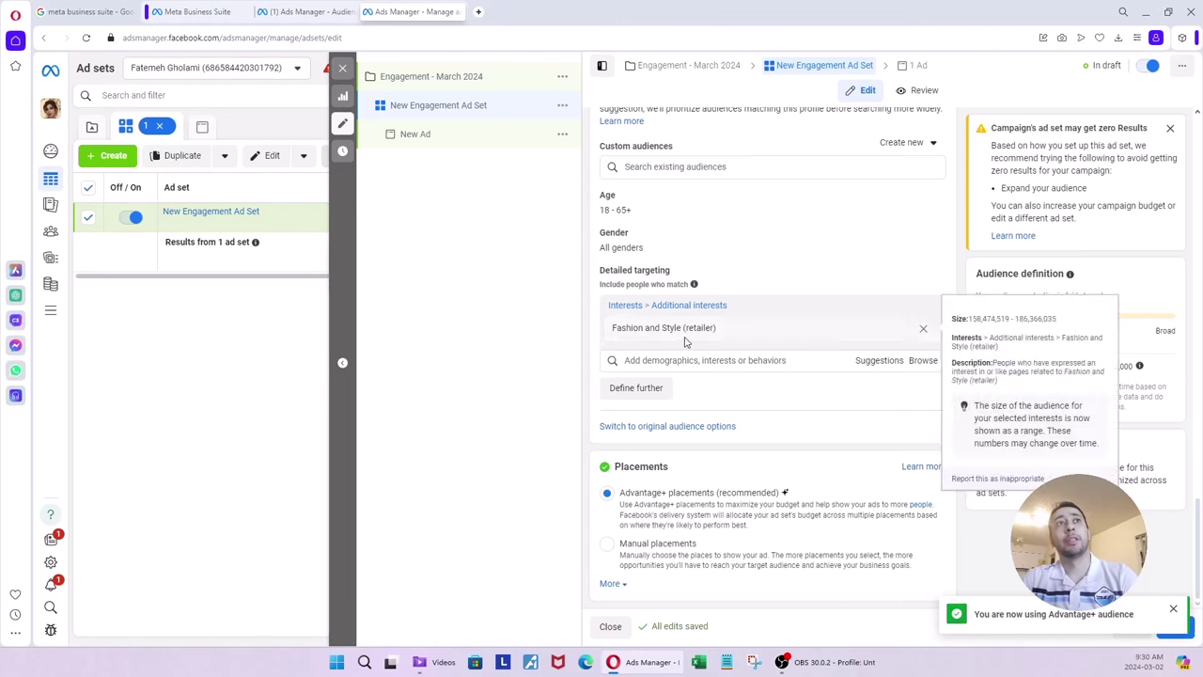
Add the Lookalike (TR, 1%) - Instagram Engagers audience back to the custom audiences and check the estimated audience size
click(679, 168)
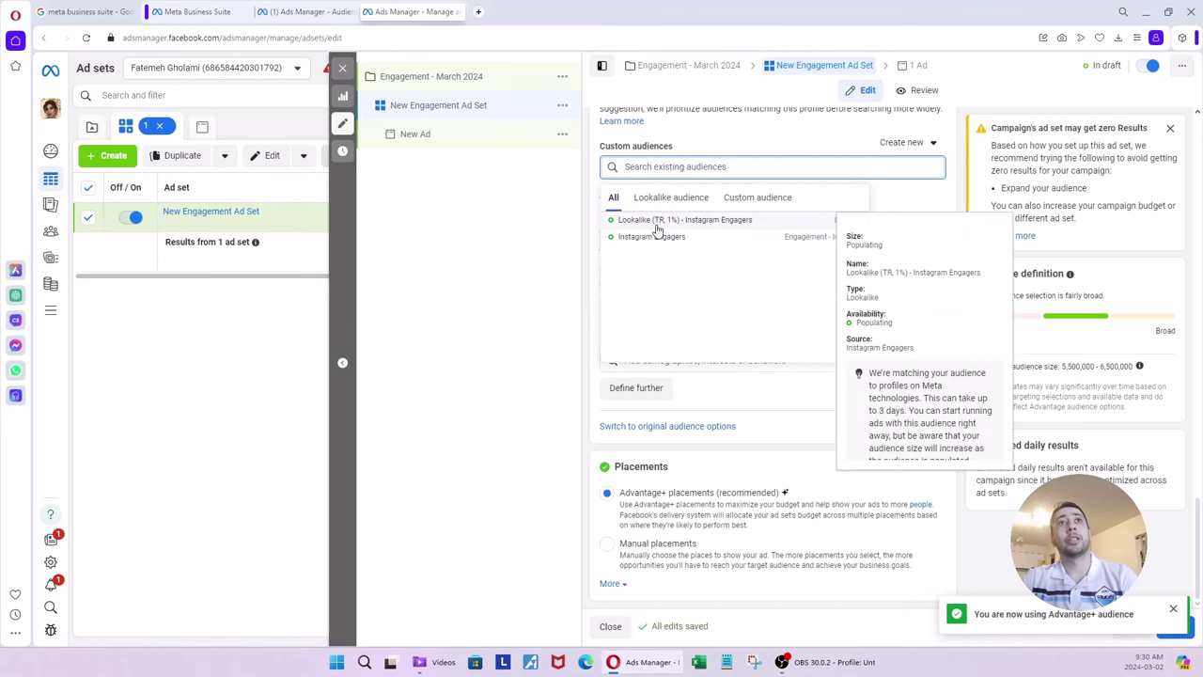
click(661, 220)
click(1113, 438)
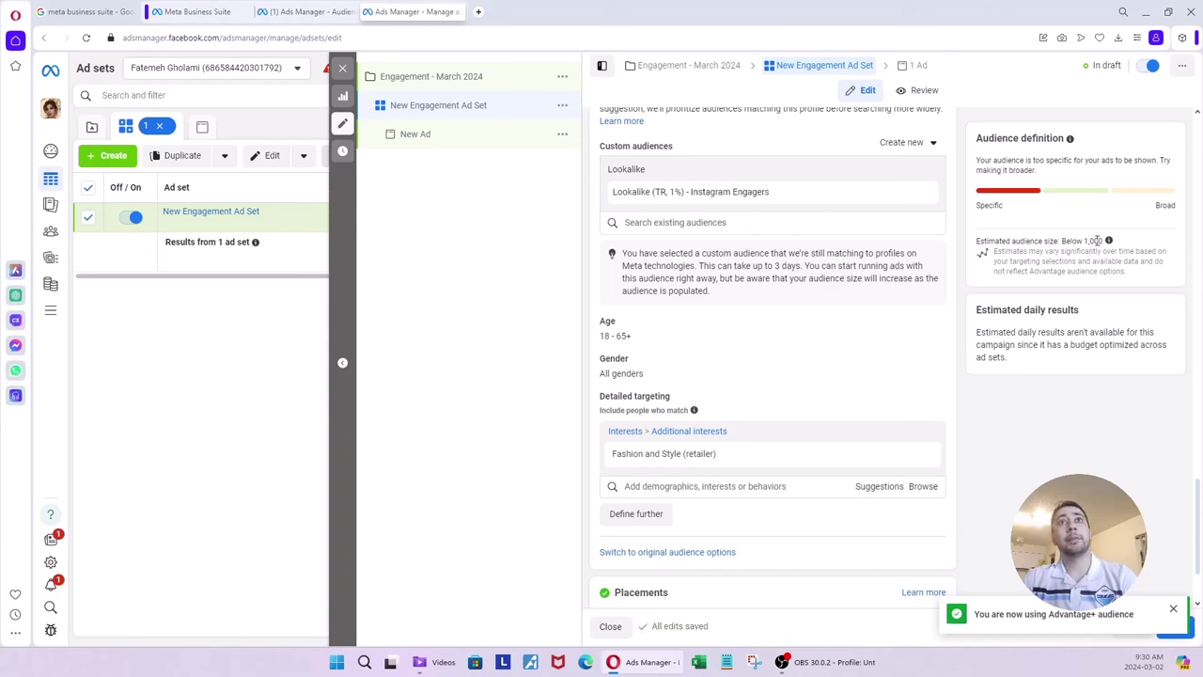
drag(1063, 240, 1099, 239)
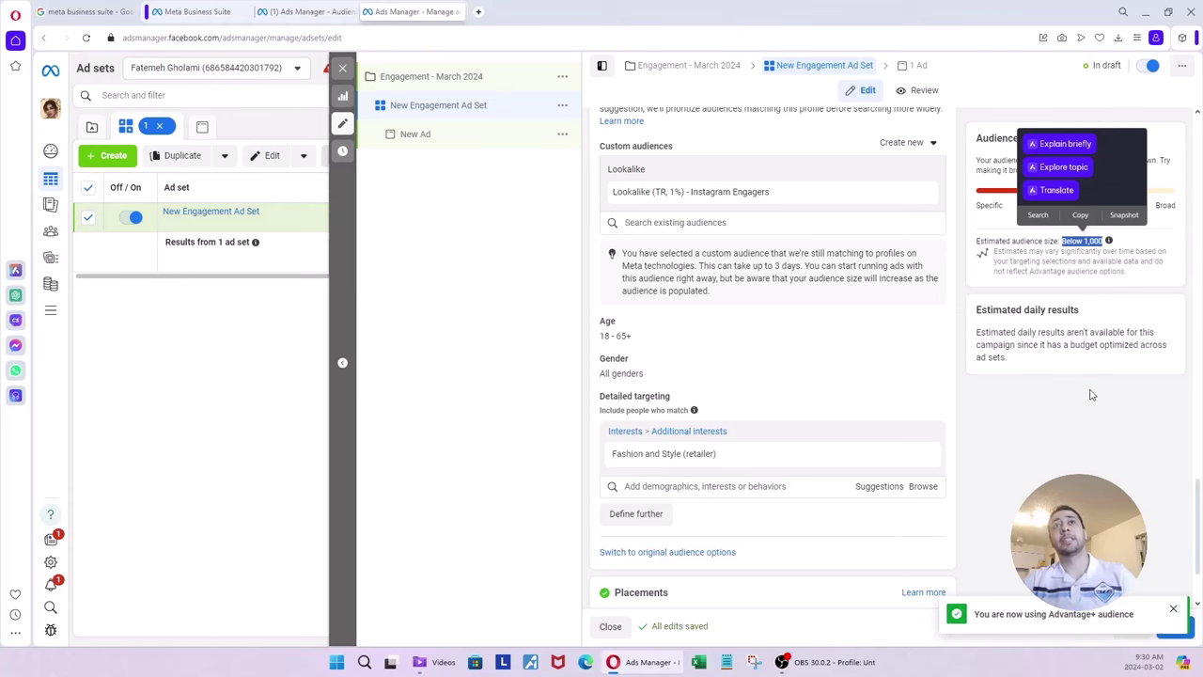
Reload the Audience list, check the availability of the Instagram Engagers lookalike audience, and return to the ad set editor
click(320, 11)
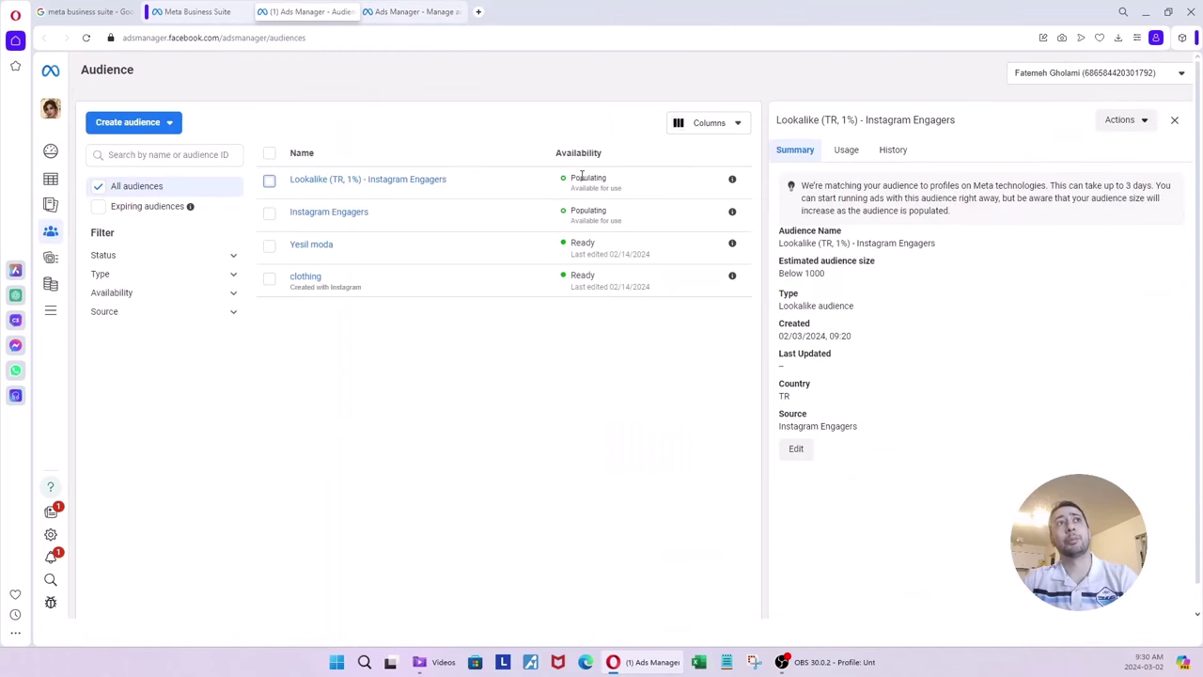
click(86, 38)
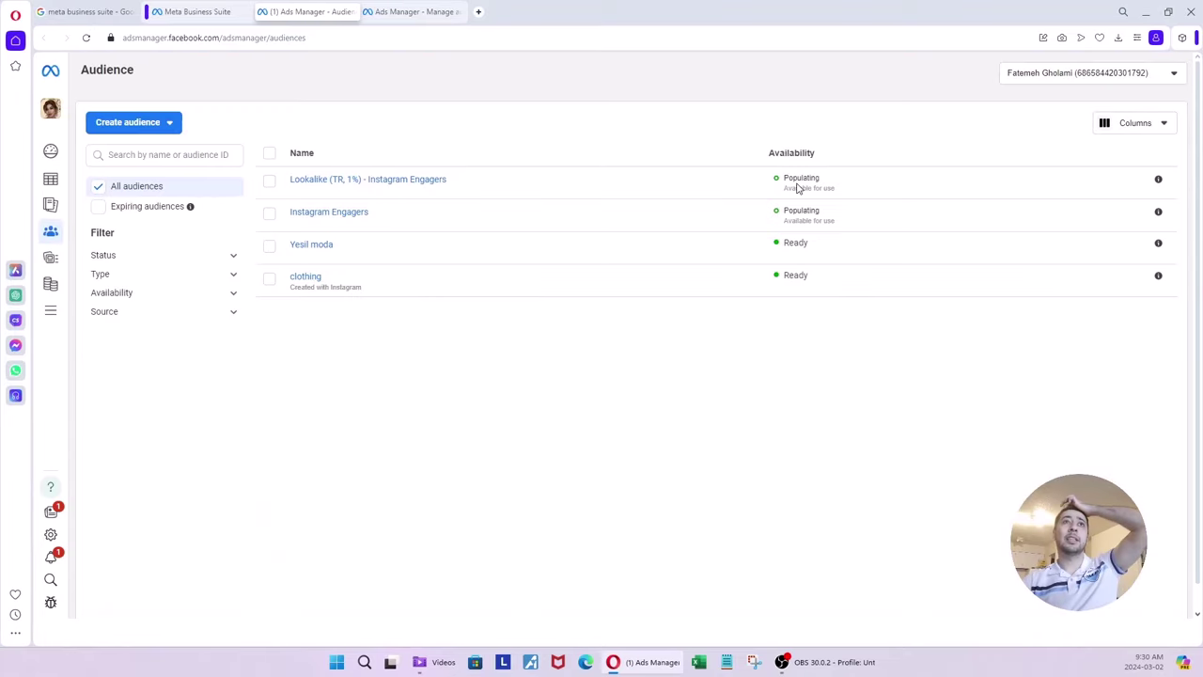
drag(822, 181, 782, 183)
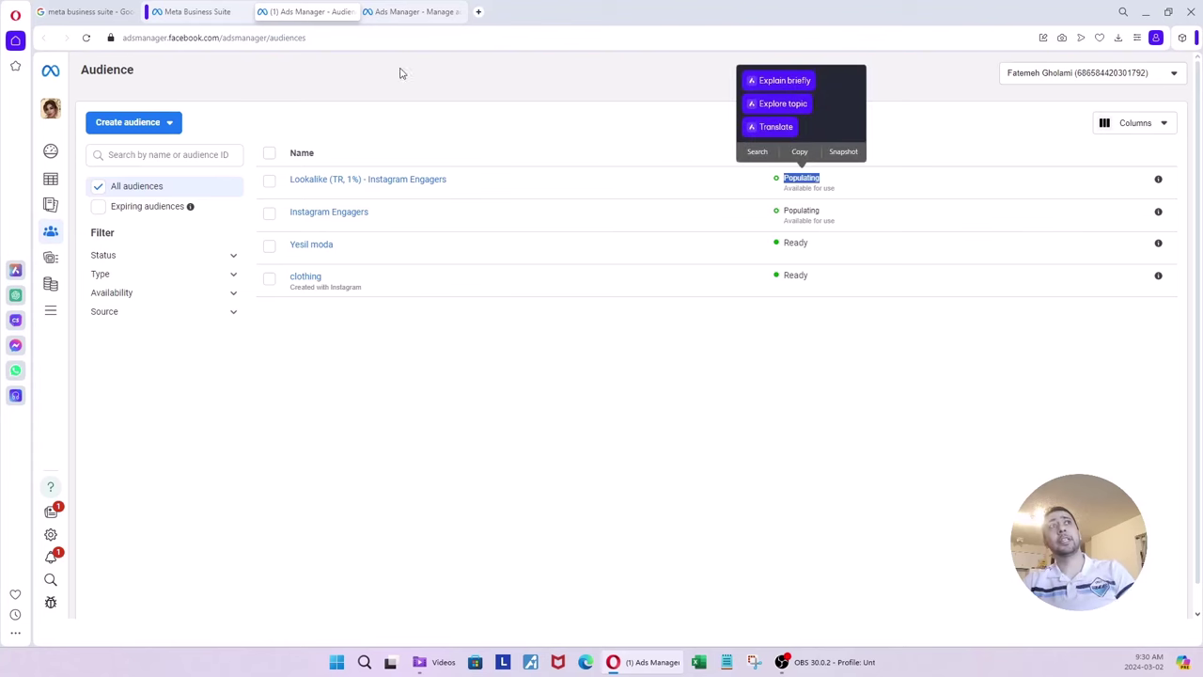
click(404, 12)
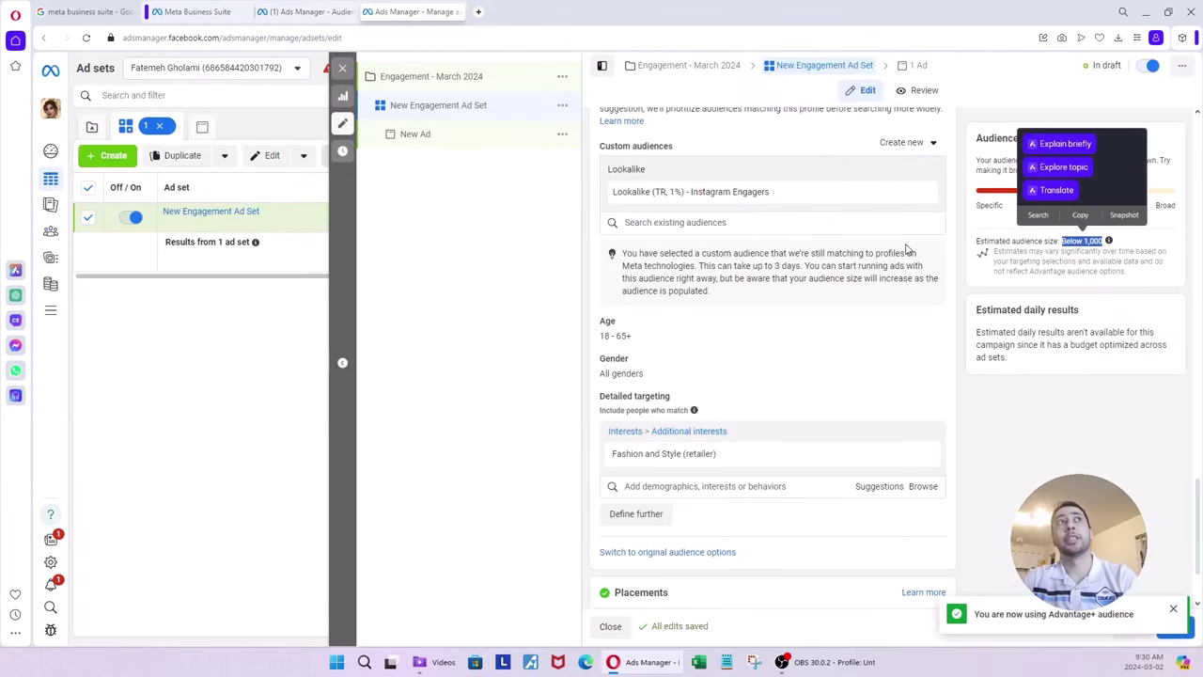
Try to find more interests in detailed targeting by searching for "clo", "dress", "fash" and "fas"
scroll(931, 377, down, 2)
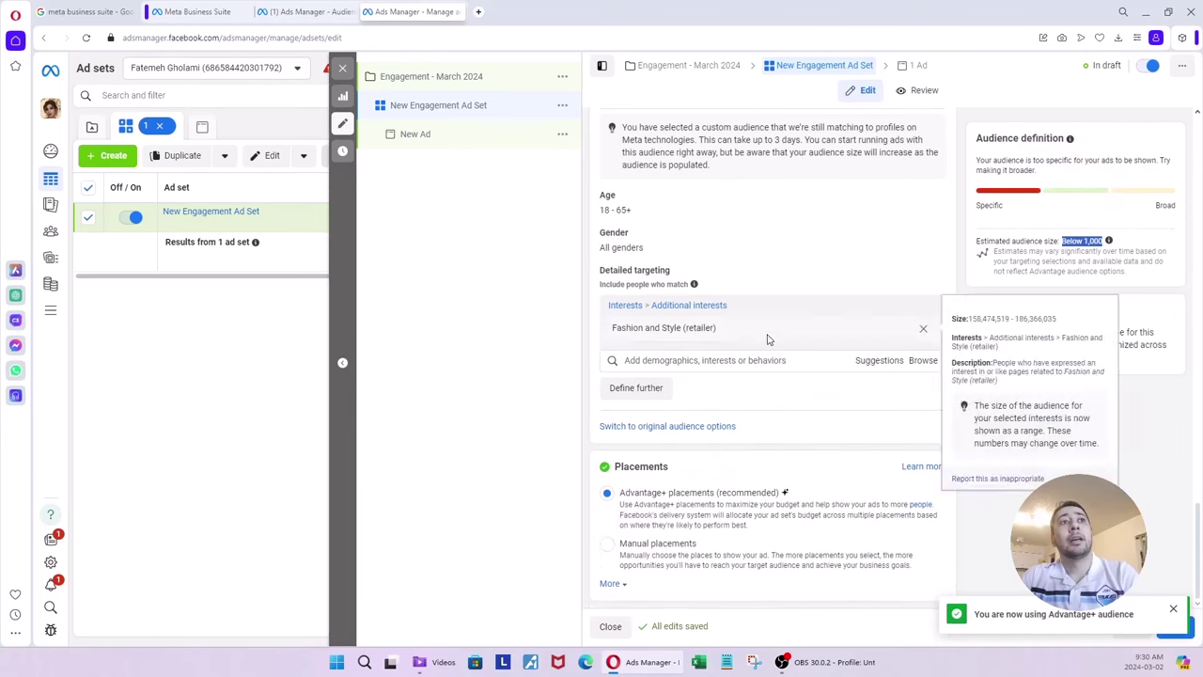
click(696, 361)
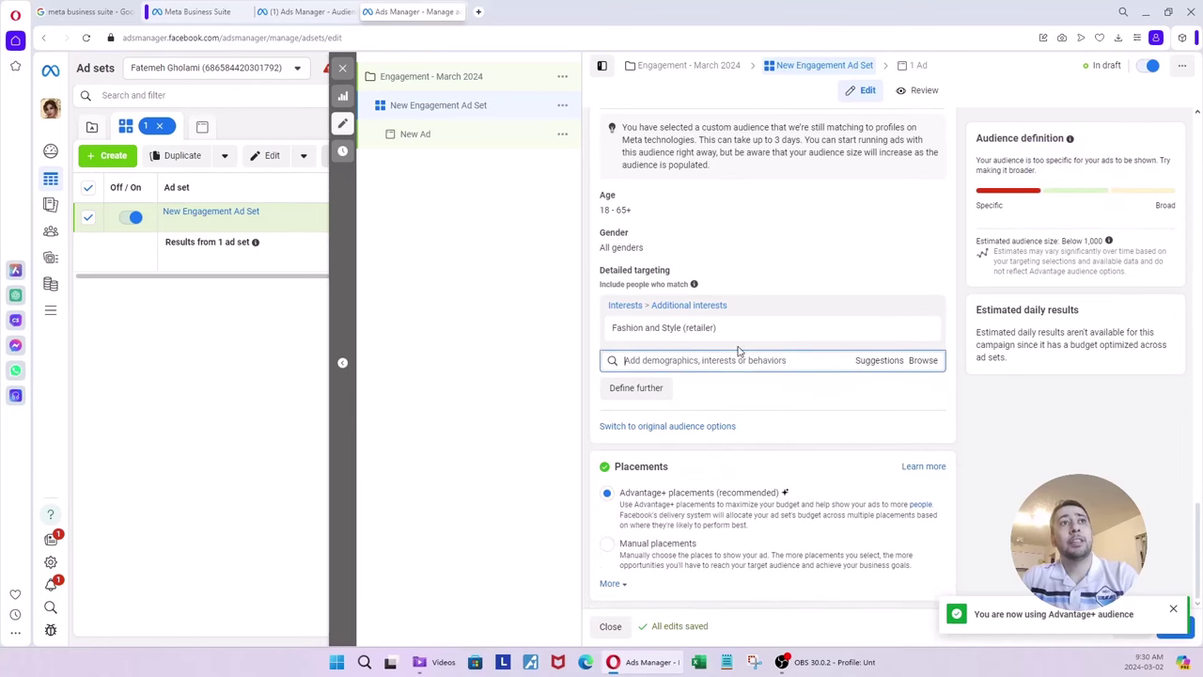
text(clo)
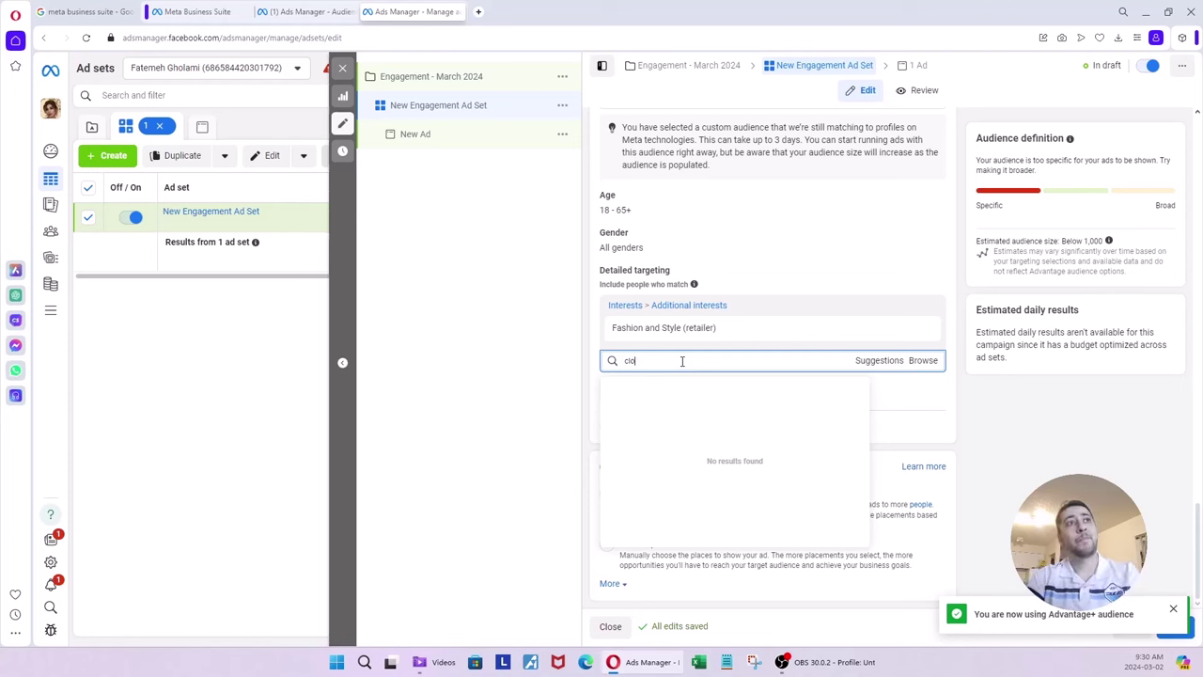
key(BackSpace)
key(BackSpace)
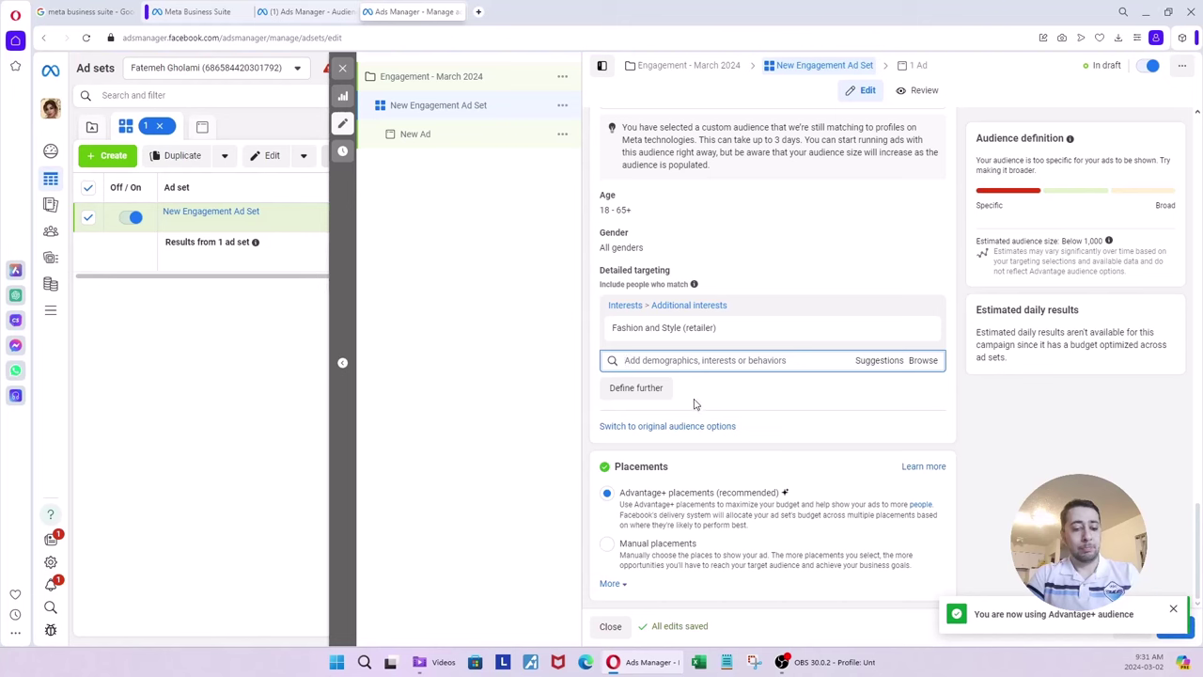
text(c)
text(ress)
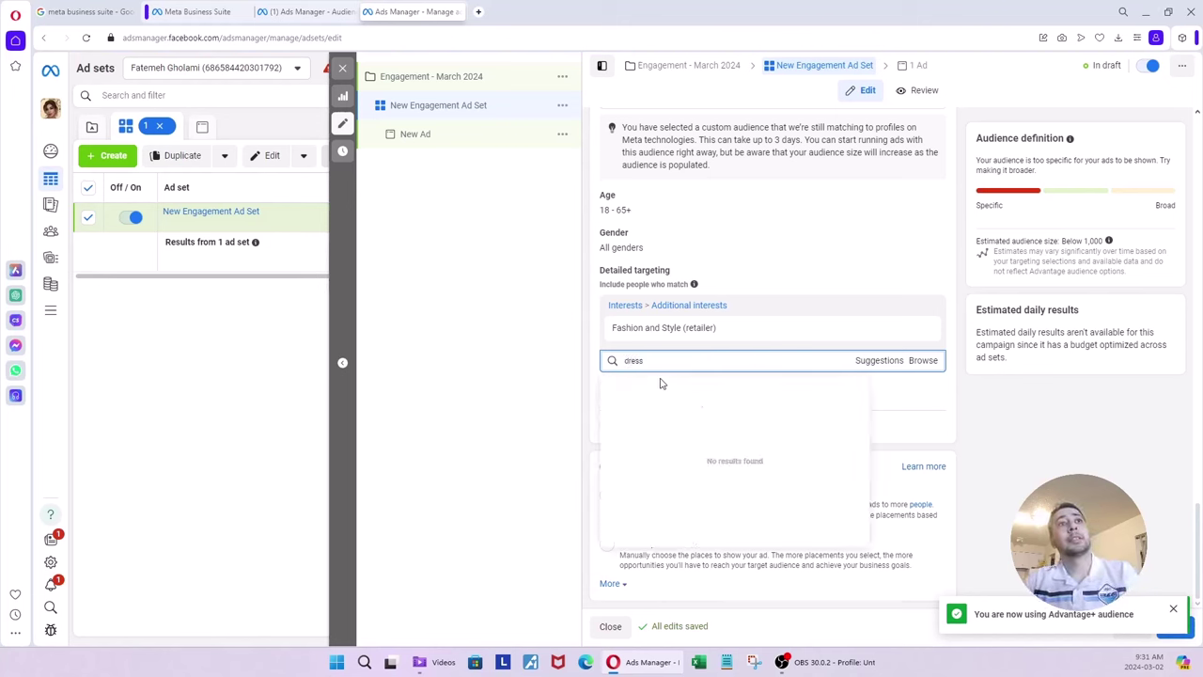
double_click(652, 361)
text(fash)
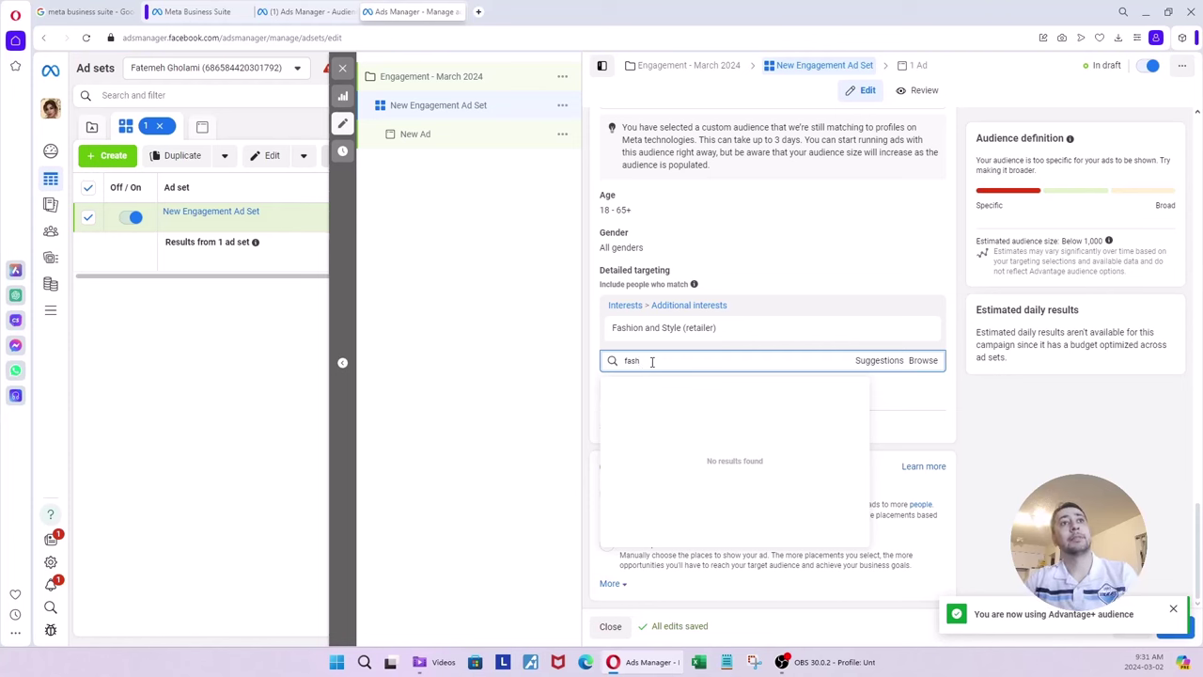
double_click(652, 361)
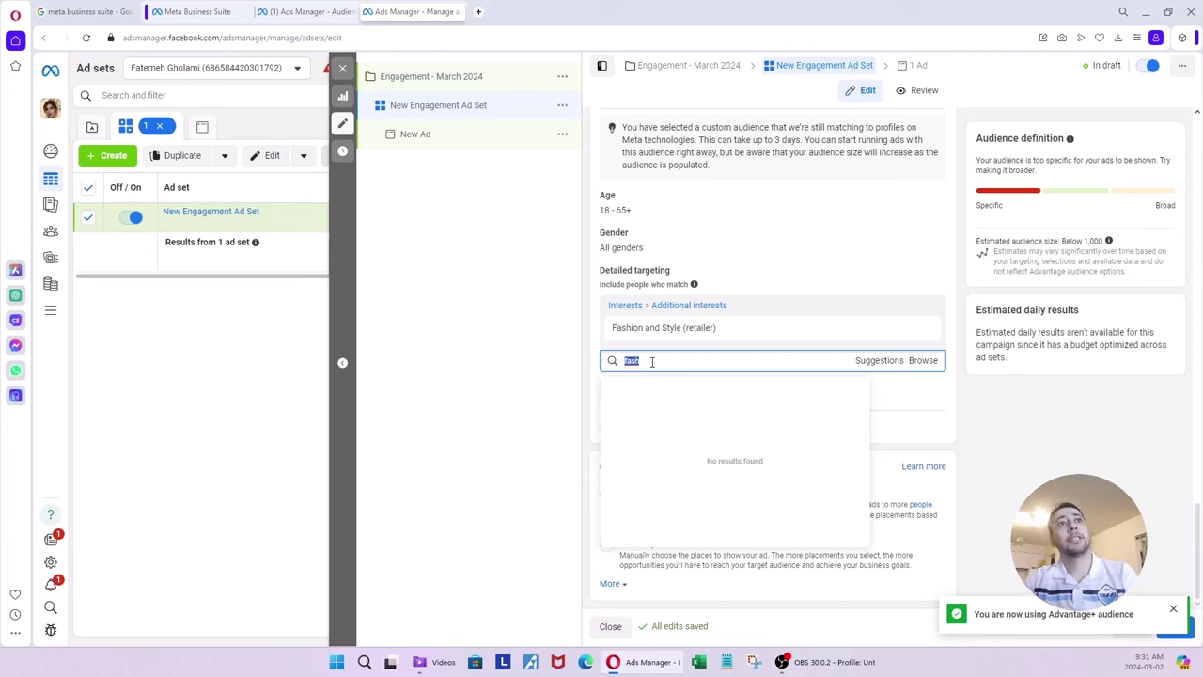
key(BackSpace)
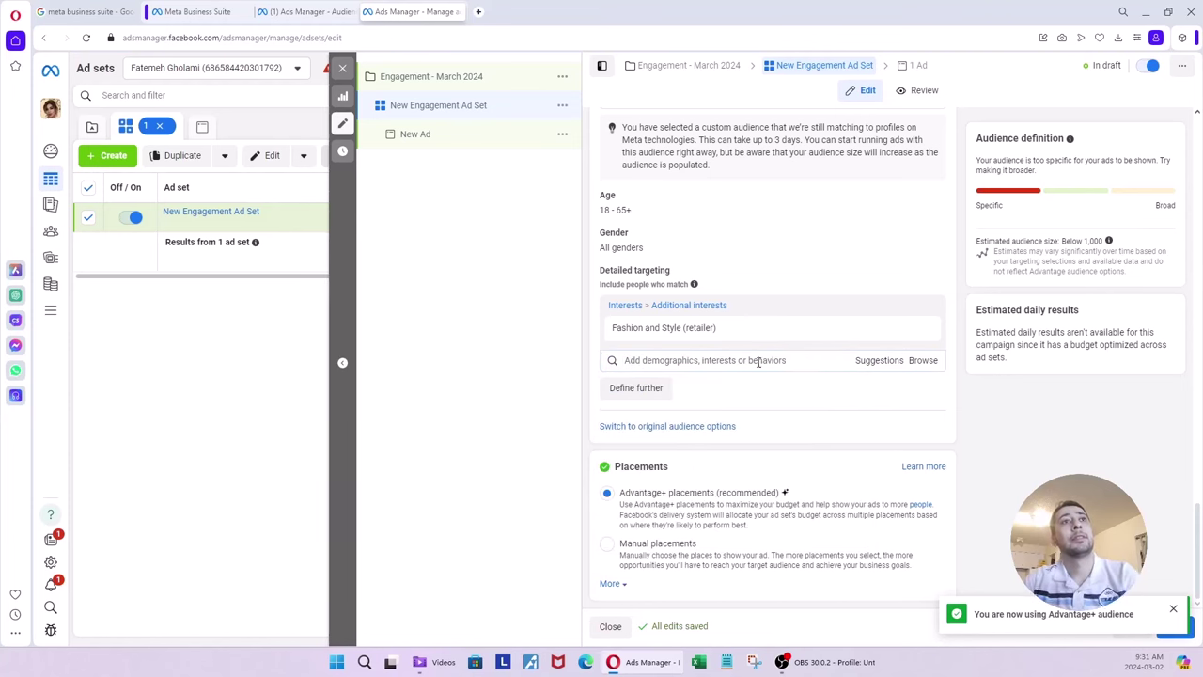
text(fas)
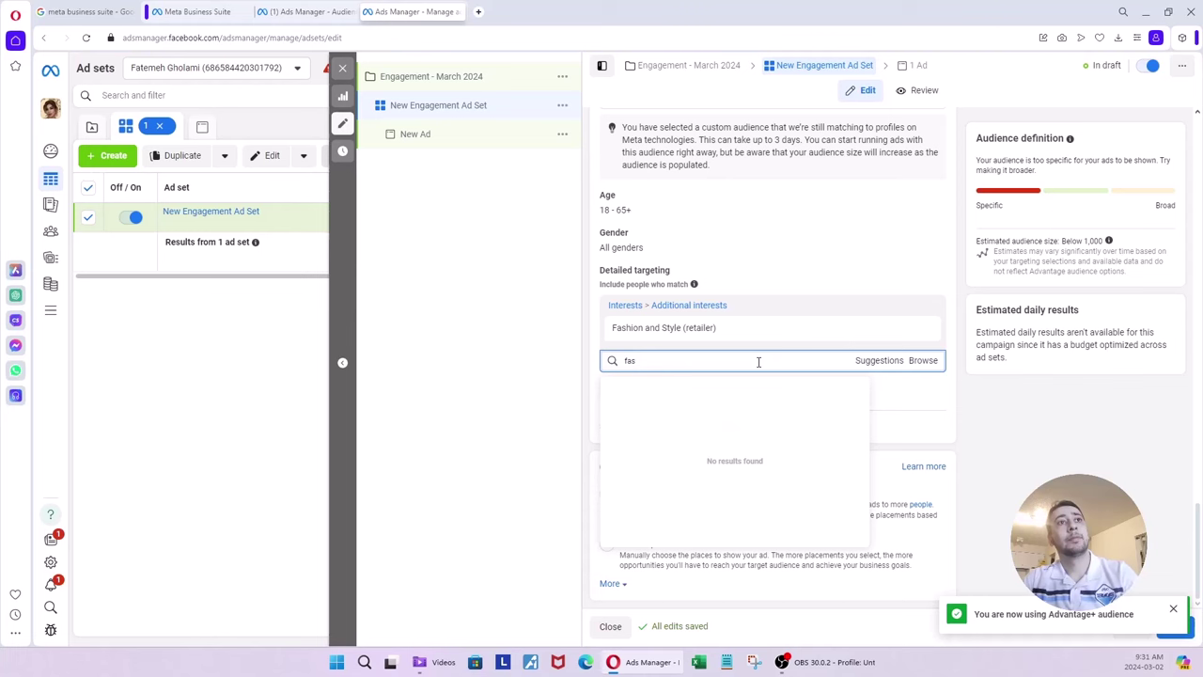
double_click(759, 361)
key(BackSpace)
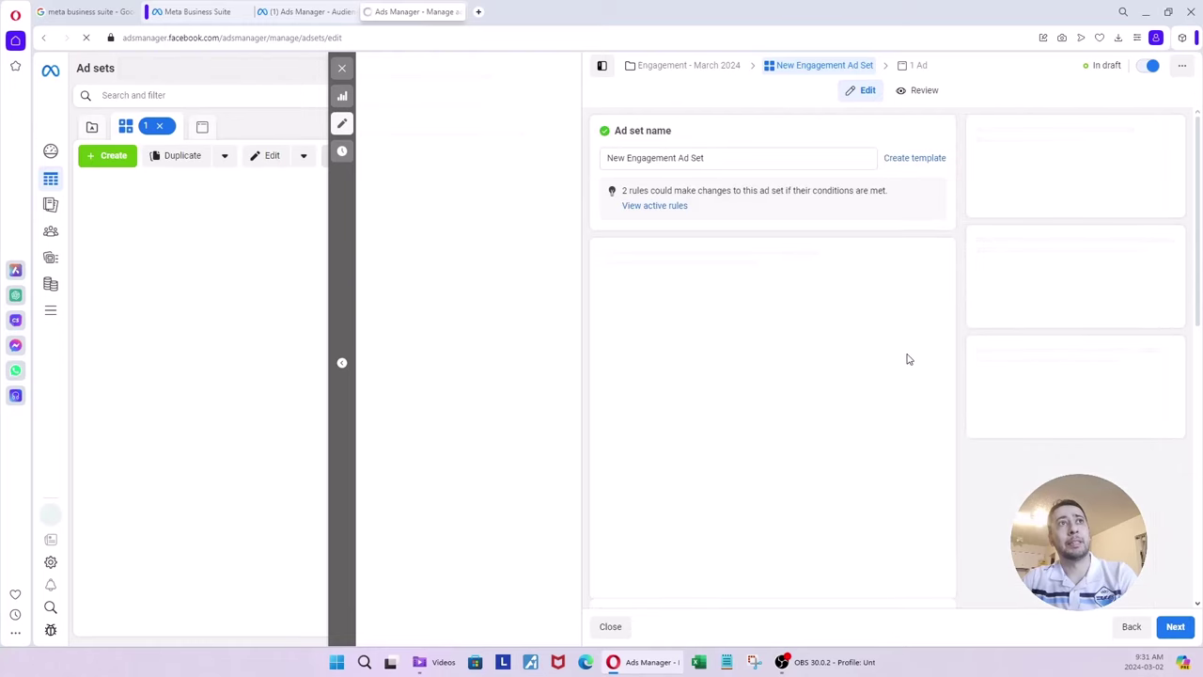
Search detailed targeting for "fas" and "cloth", and add the Clothing (apparel) interest
scroll(932, 352, down, 3)
scroll(931, 350, down, 15)
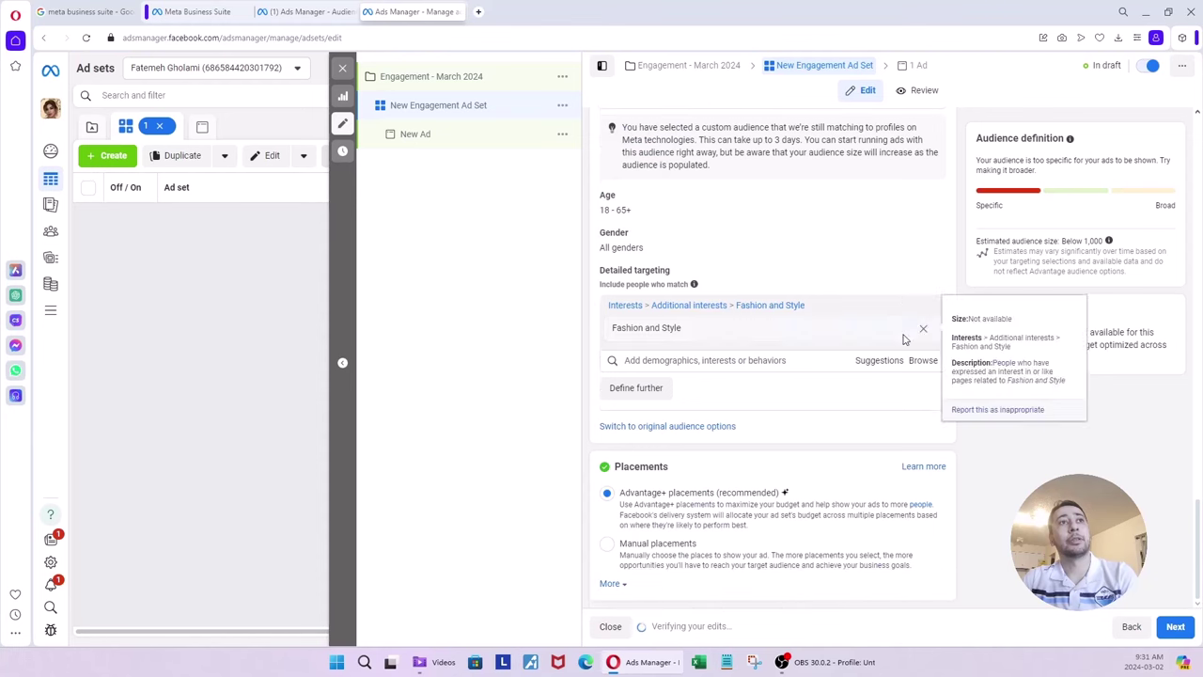
click(703, 361)
text(fa)
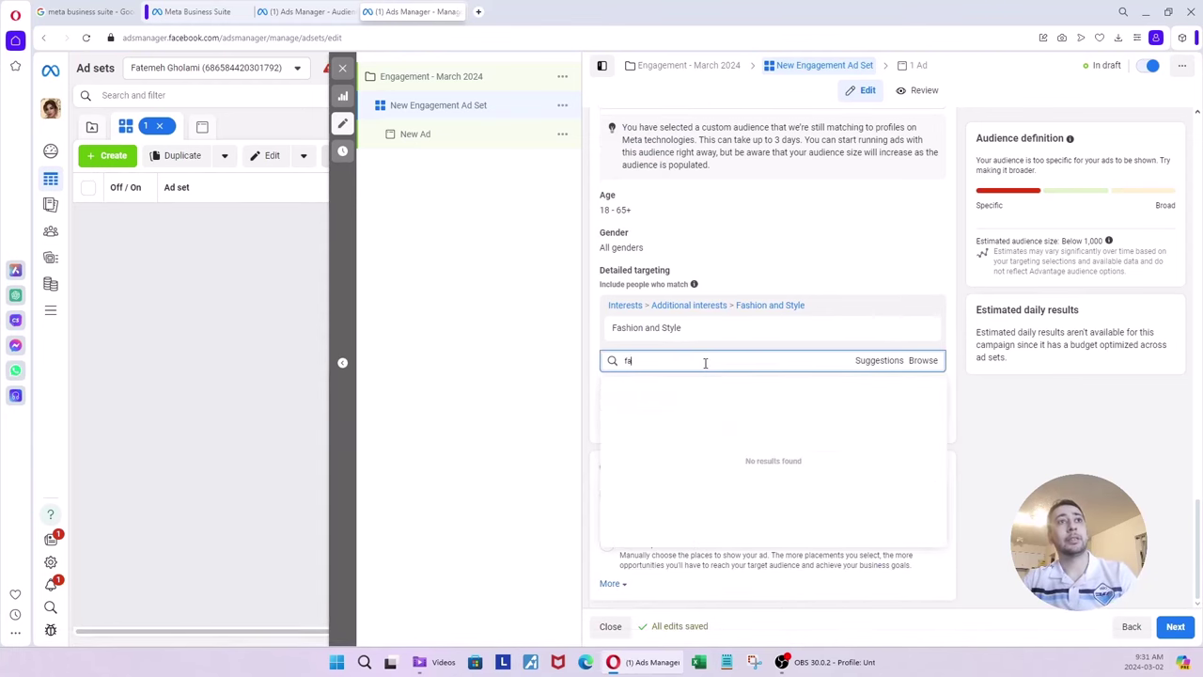
text(s)
key(ctrl+a)
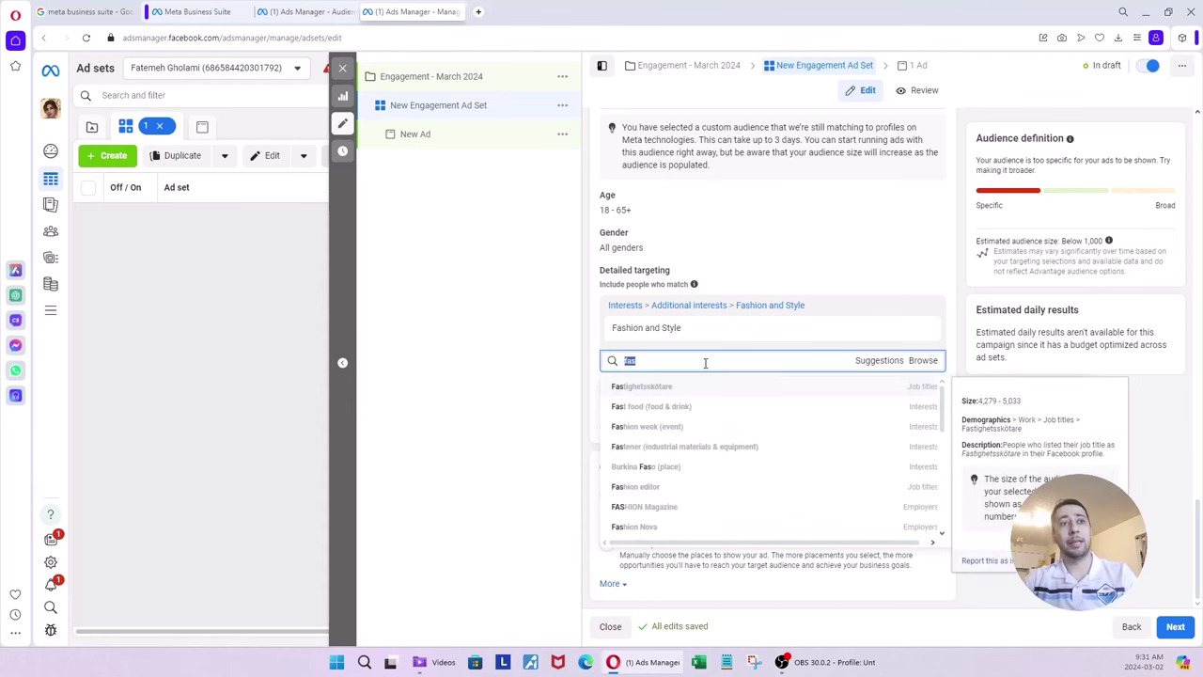
text(d)
text(loth)
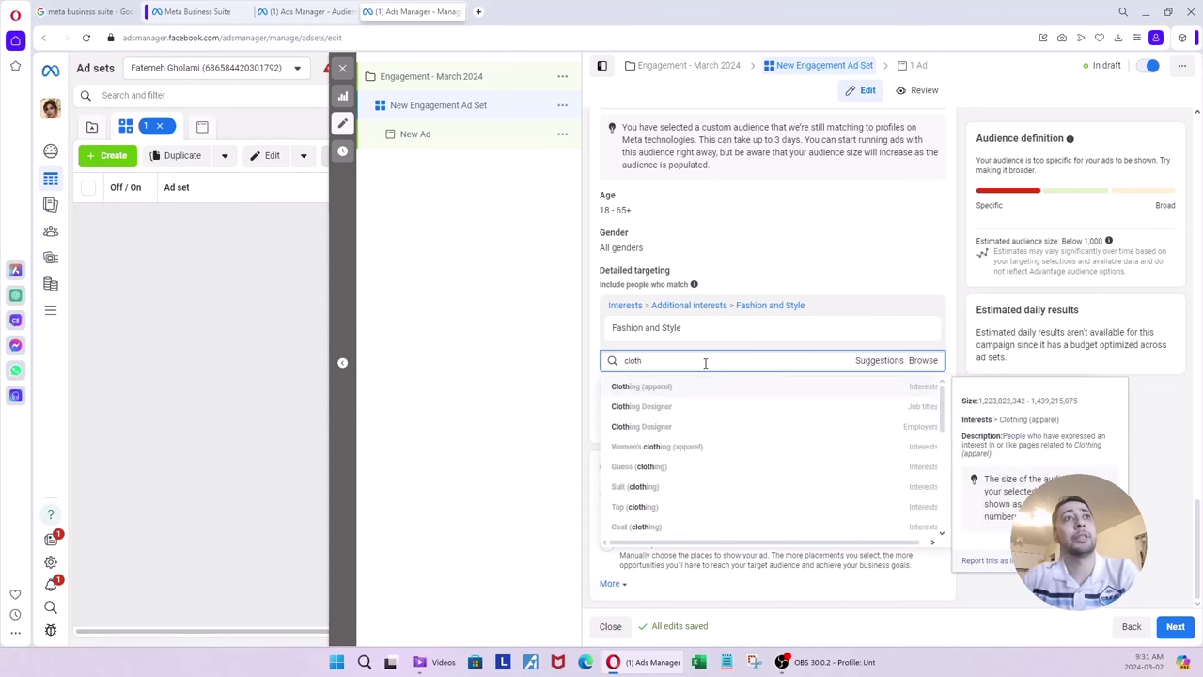
click(662, 388)
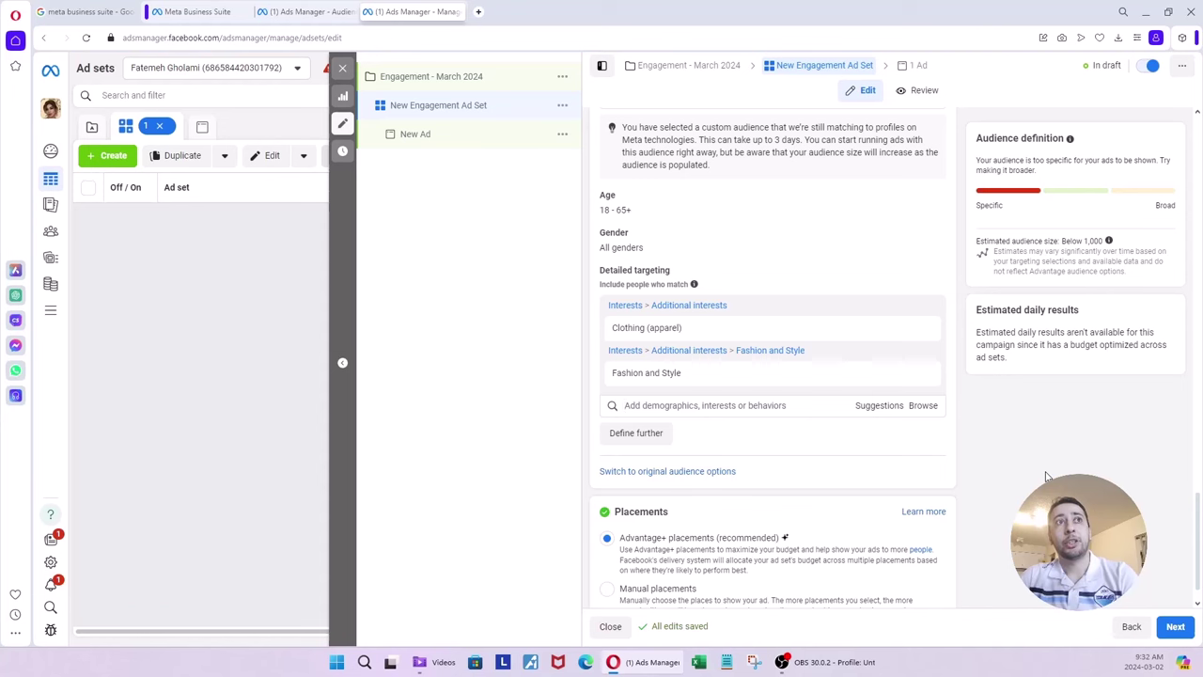
Review the ad set's custom audience and the Clothing (apparel) and Fashion and Style interests in detailed targeting
mouse_move(648, 331)
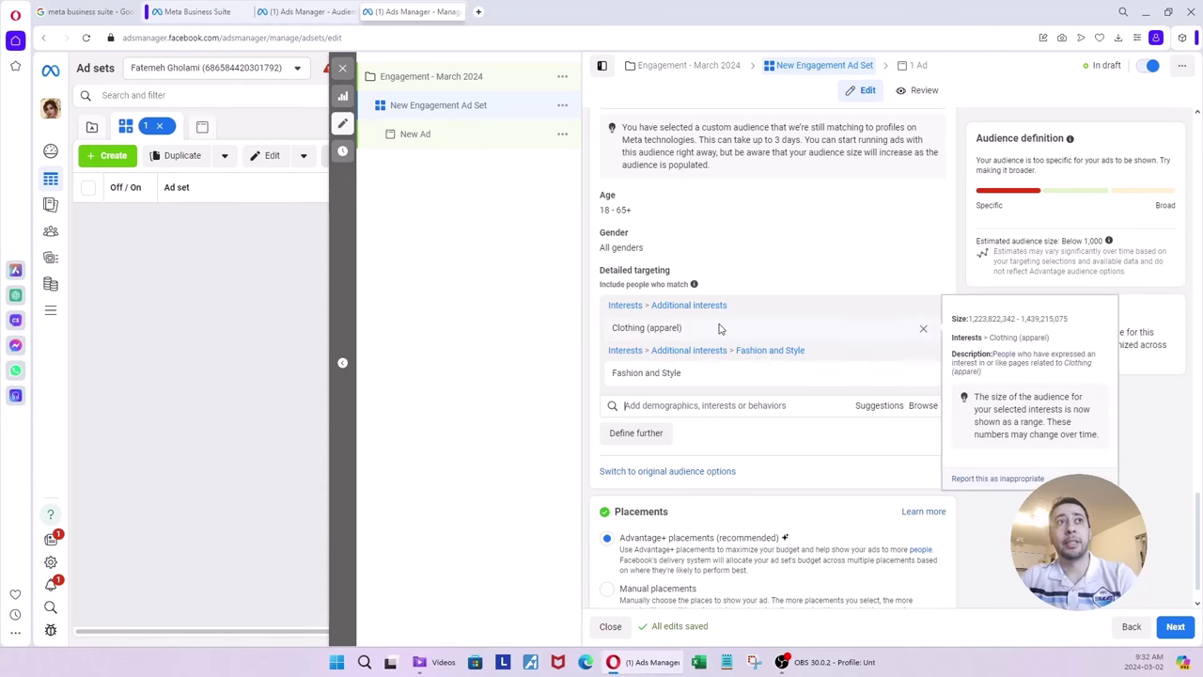
click(713, 404)
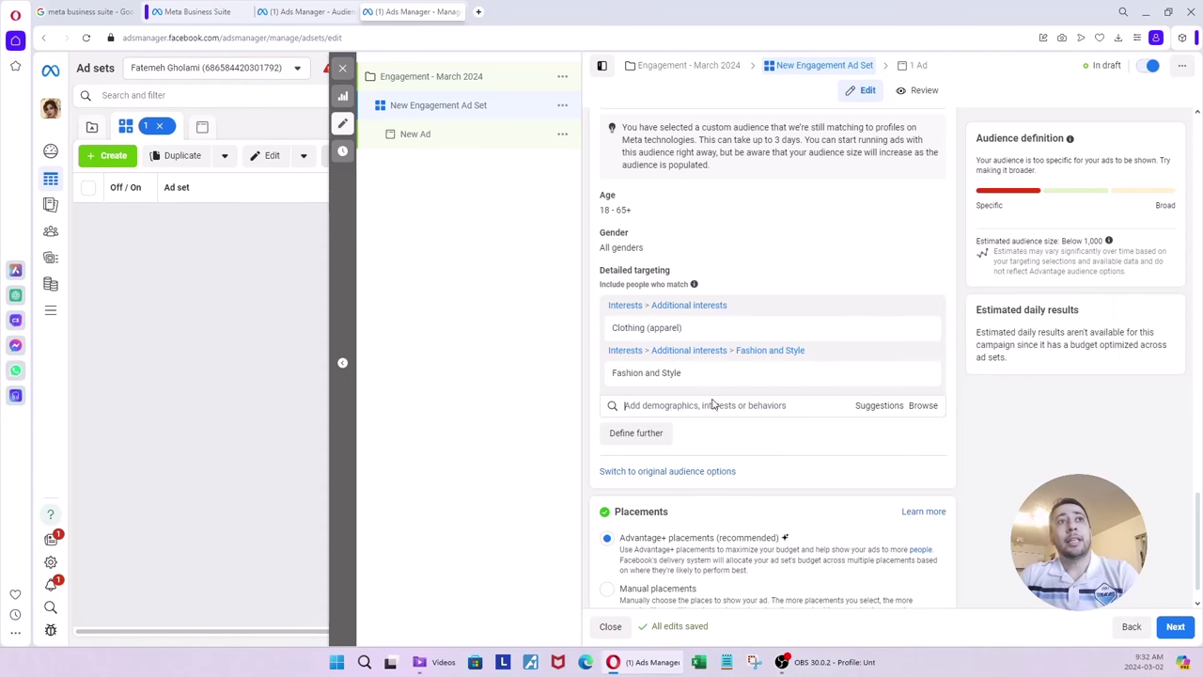
click(717, 405)
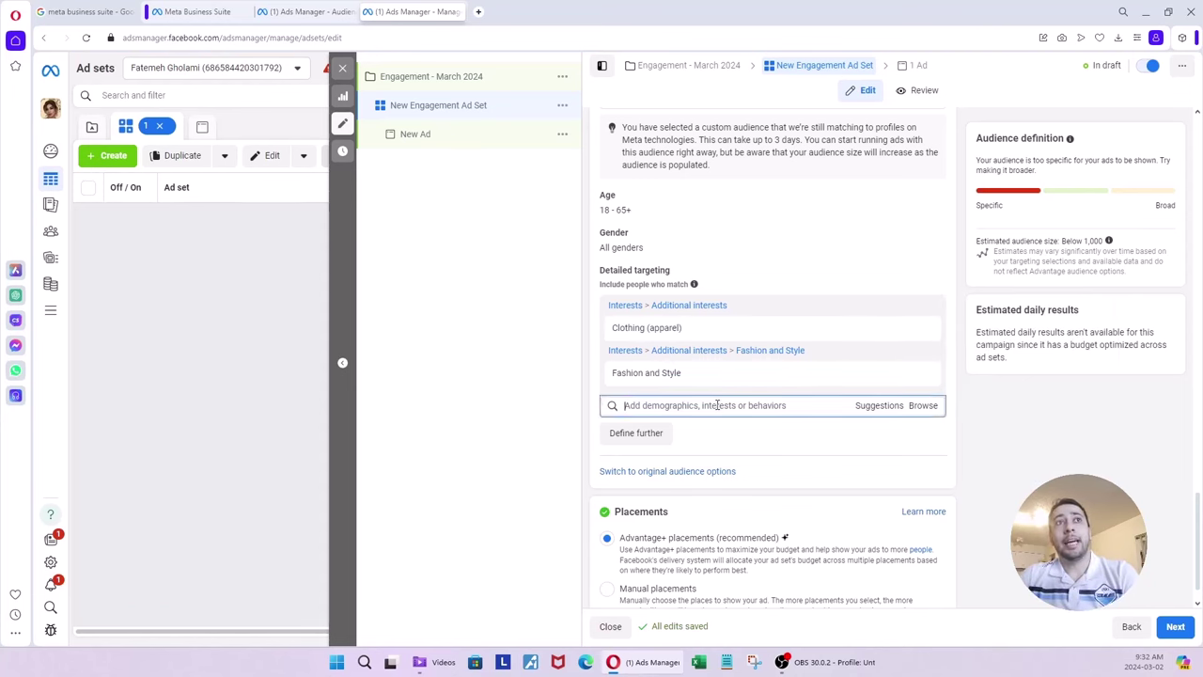
scroll(712, 314, up, 3)
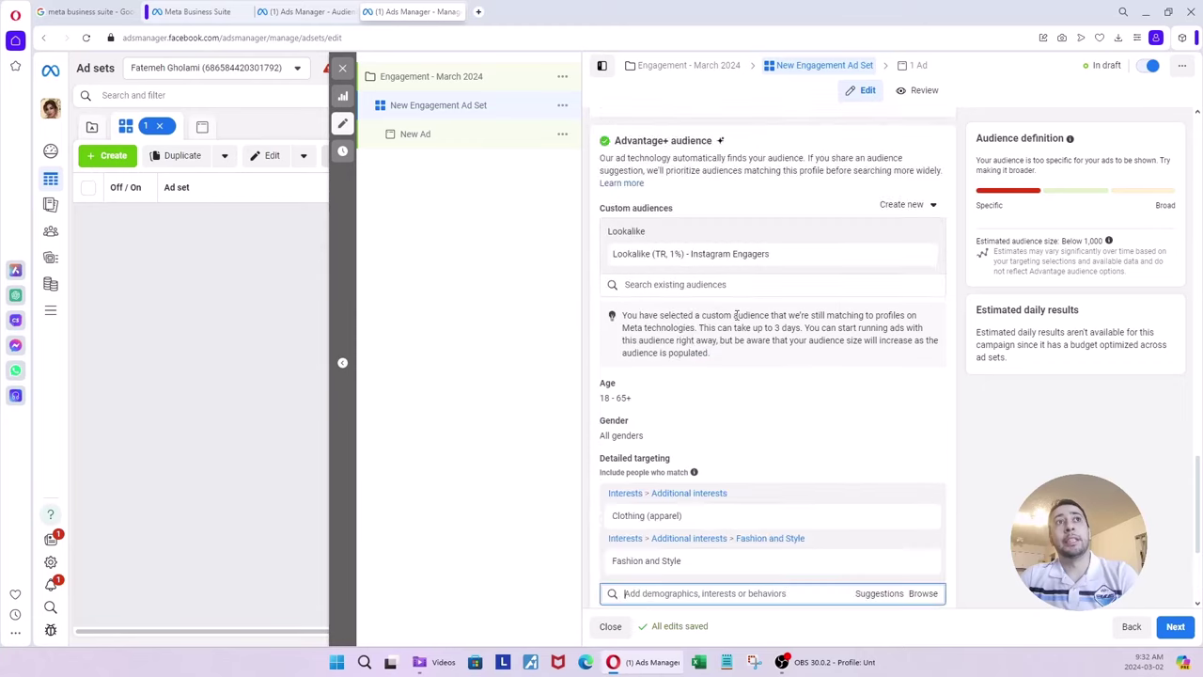
scroll(780, 323, down, 2)
scroll(725, 464, down, 1)
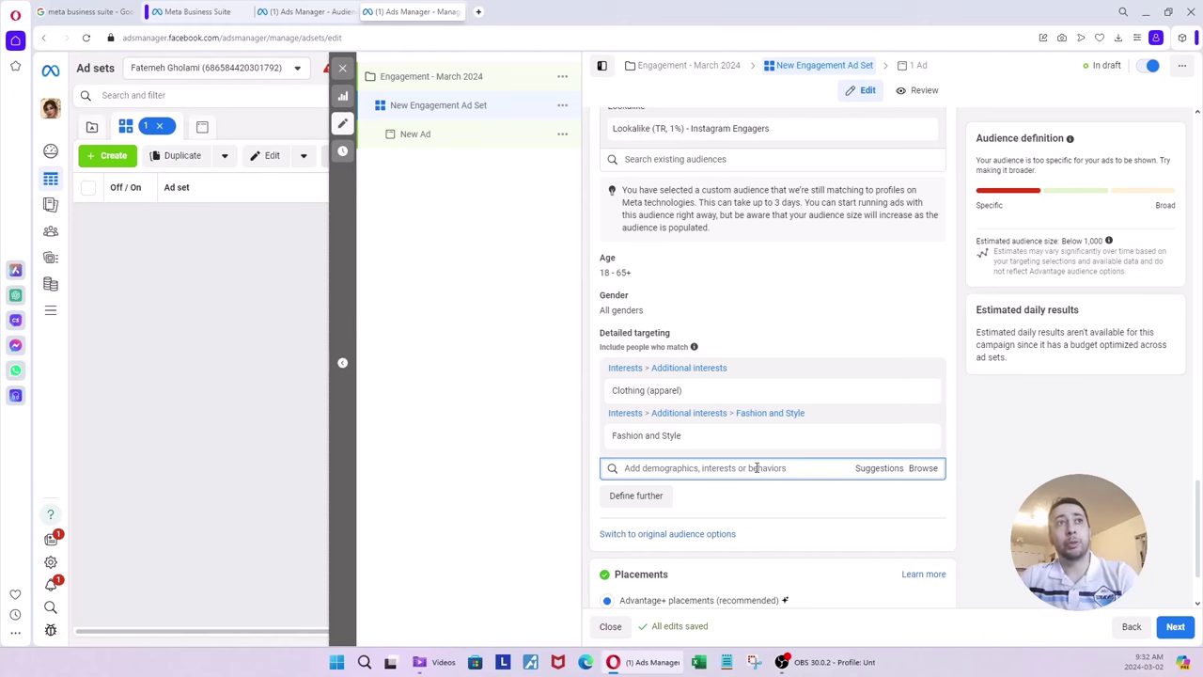
mouse_move(704, 438)
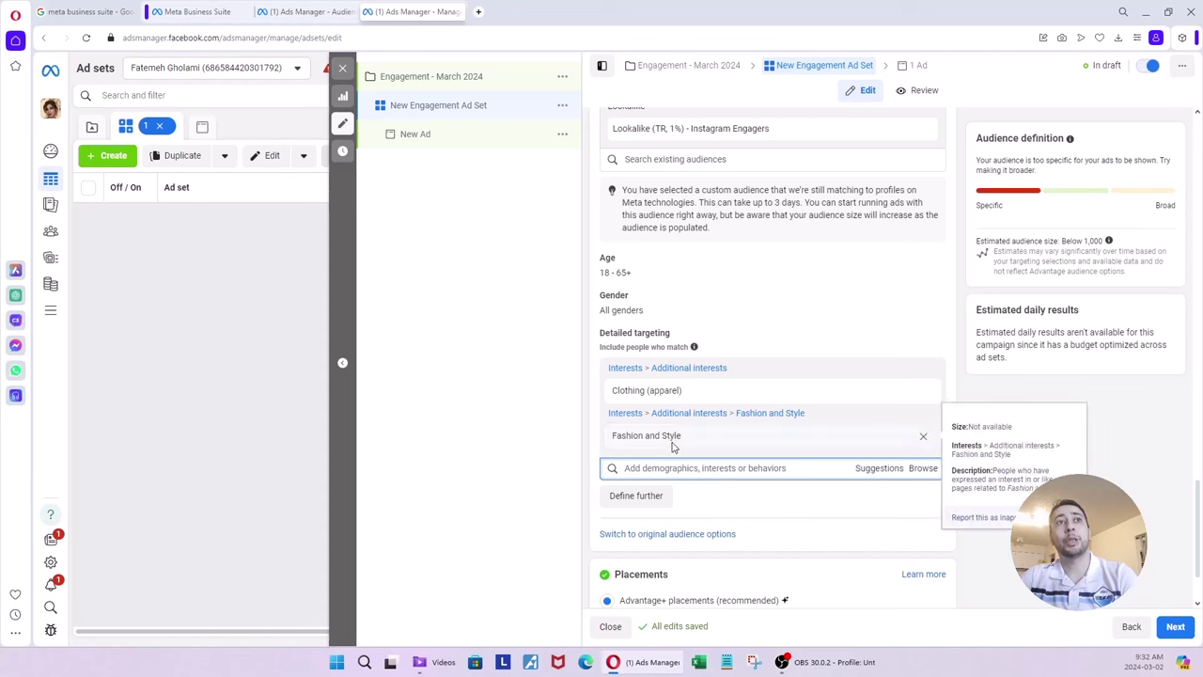
mouse_move(630, 387)
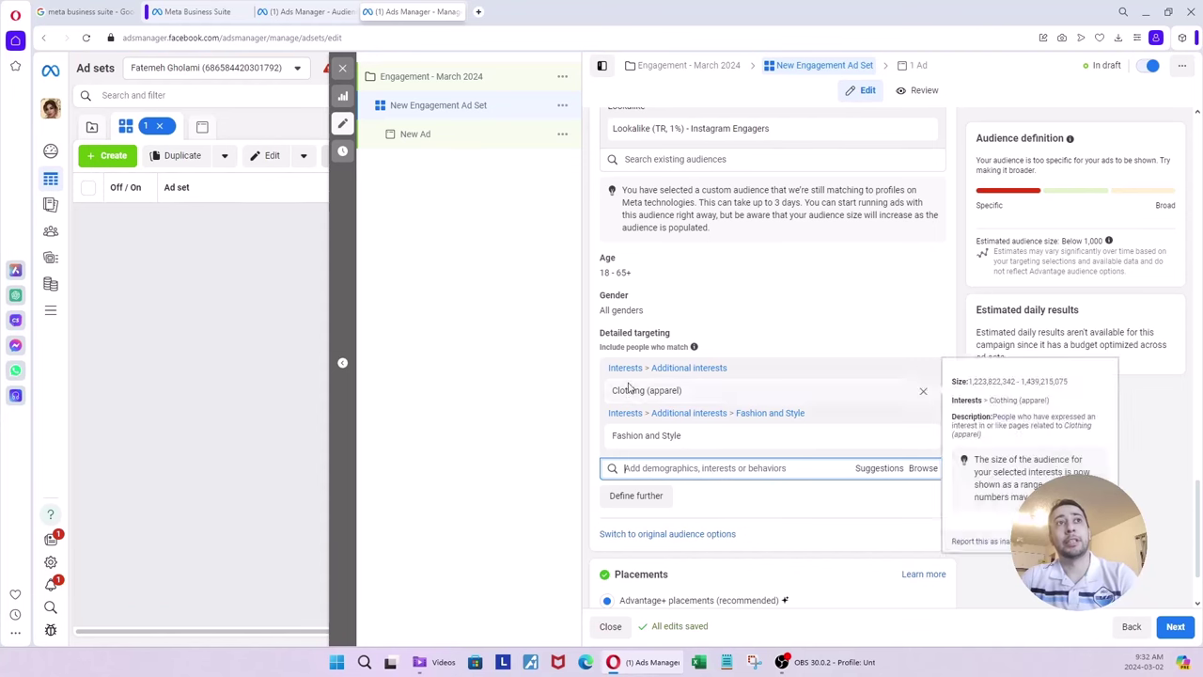
drag(611, 391, 691, 393)
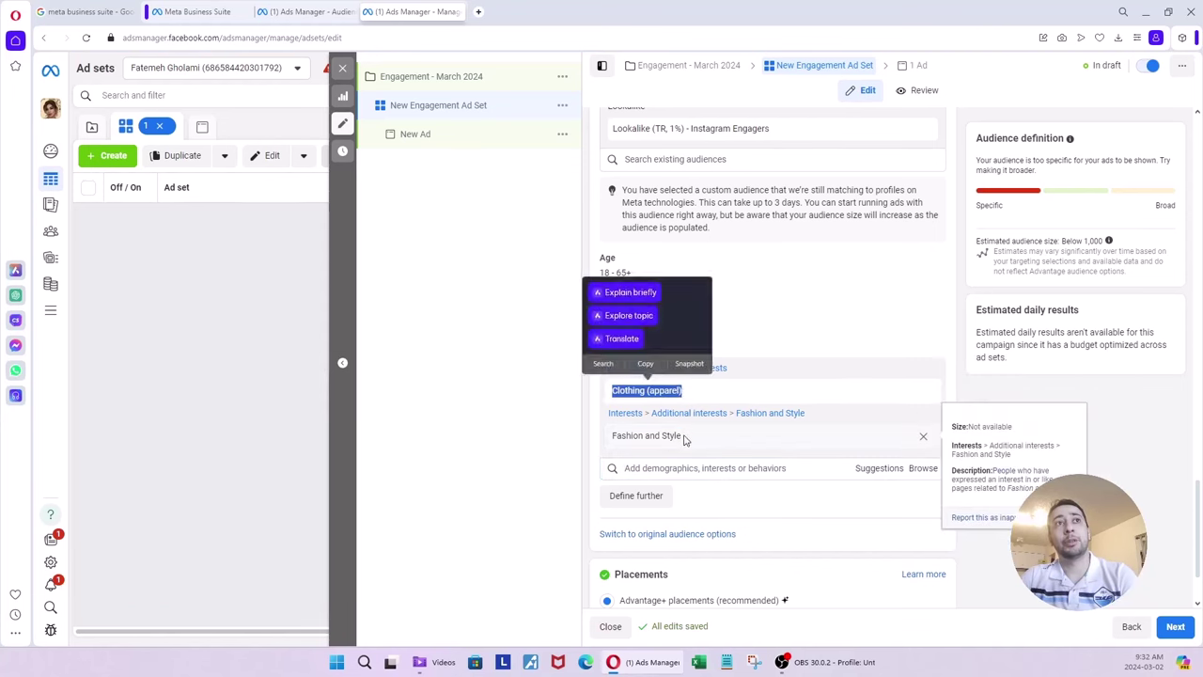
drag(685, 440, 615, 438)
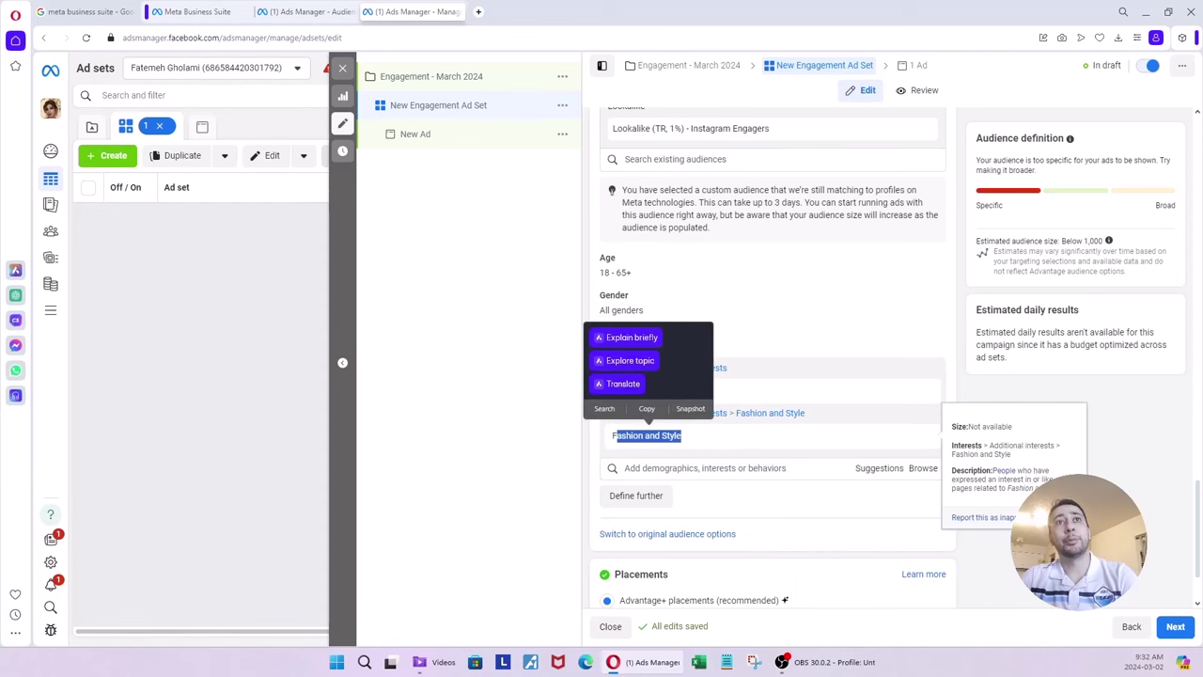
Examine the Advantage+ audience settings again, from the lookalike custom audience to the details of both detailed-targeting interests
click(616, 438)
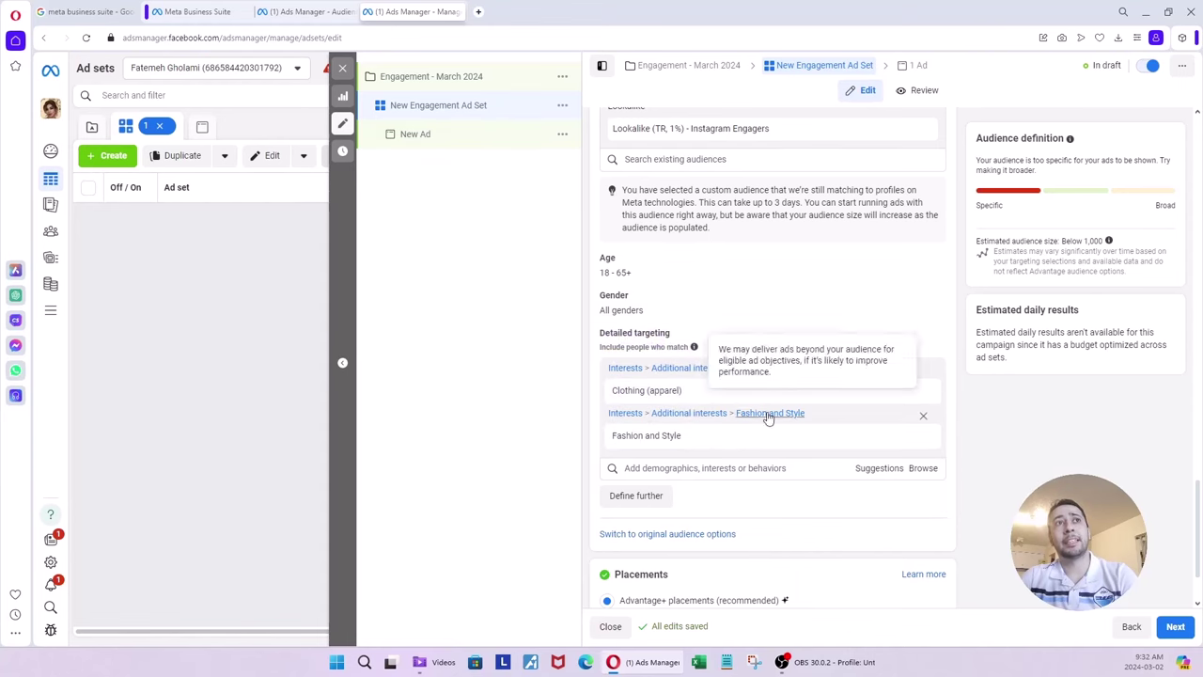
scroll(769, 418, up, 2)
scroll(846, 263, up, 1)
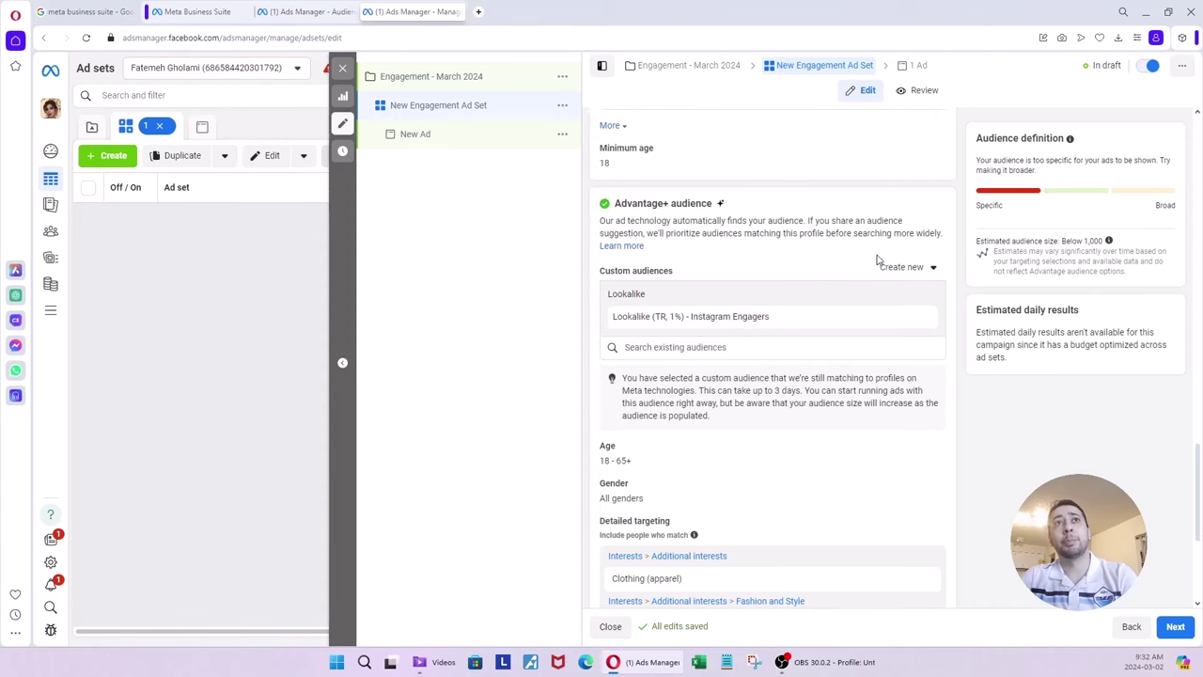
mouse_move(929, 318)
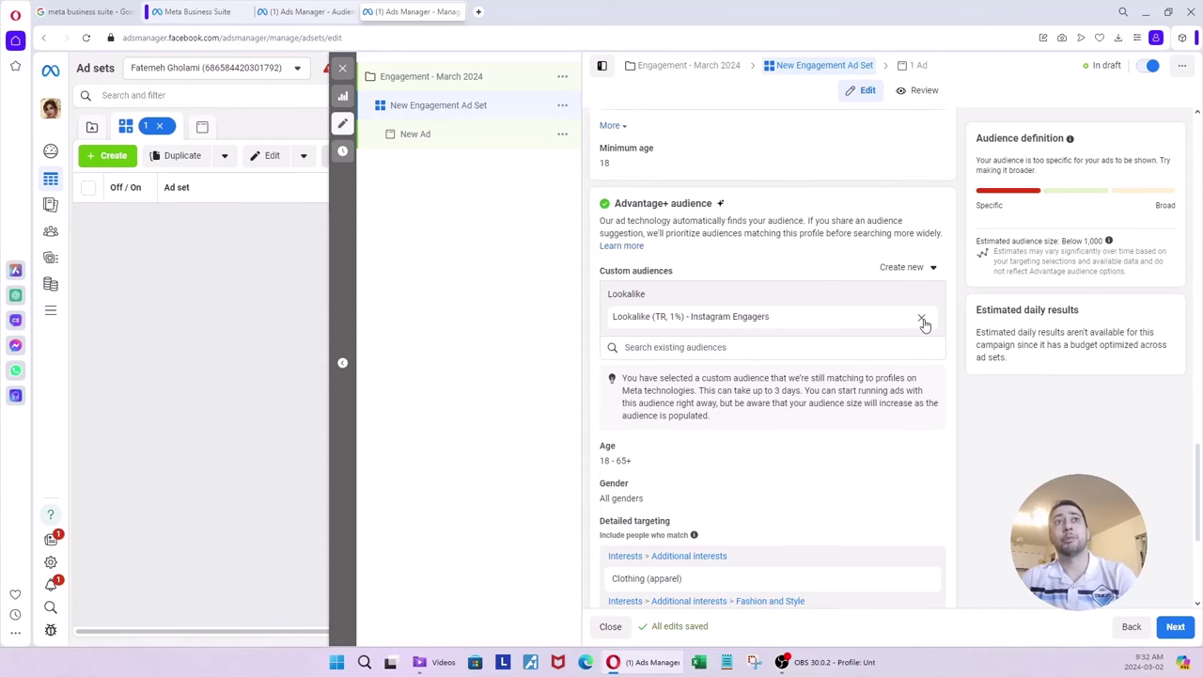
scroll(893, 338, down, 1)
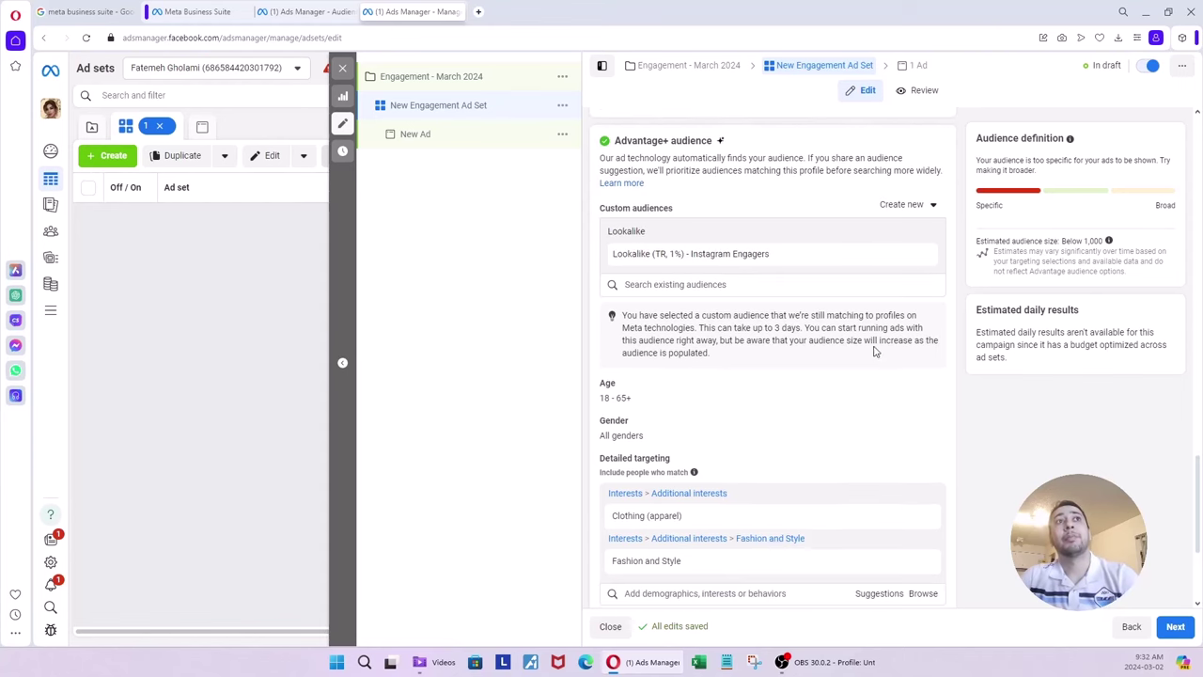
scroll(677, 225, down, 1)
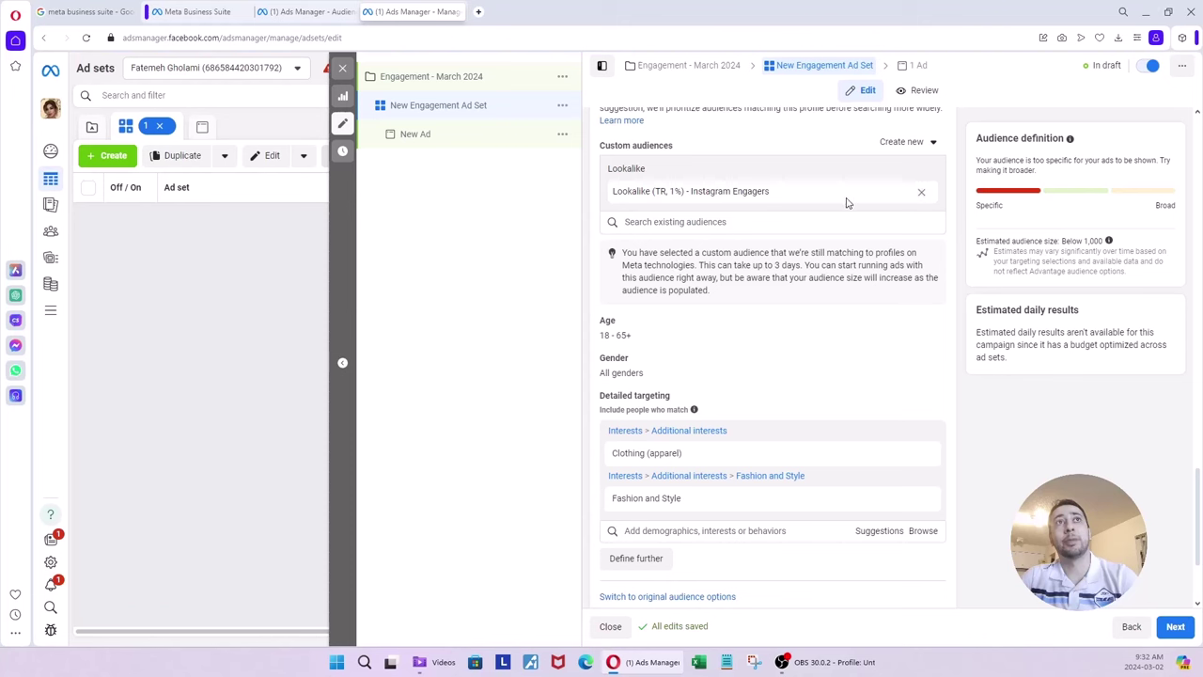
mouse_move(919, 195)
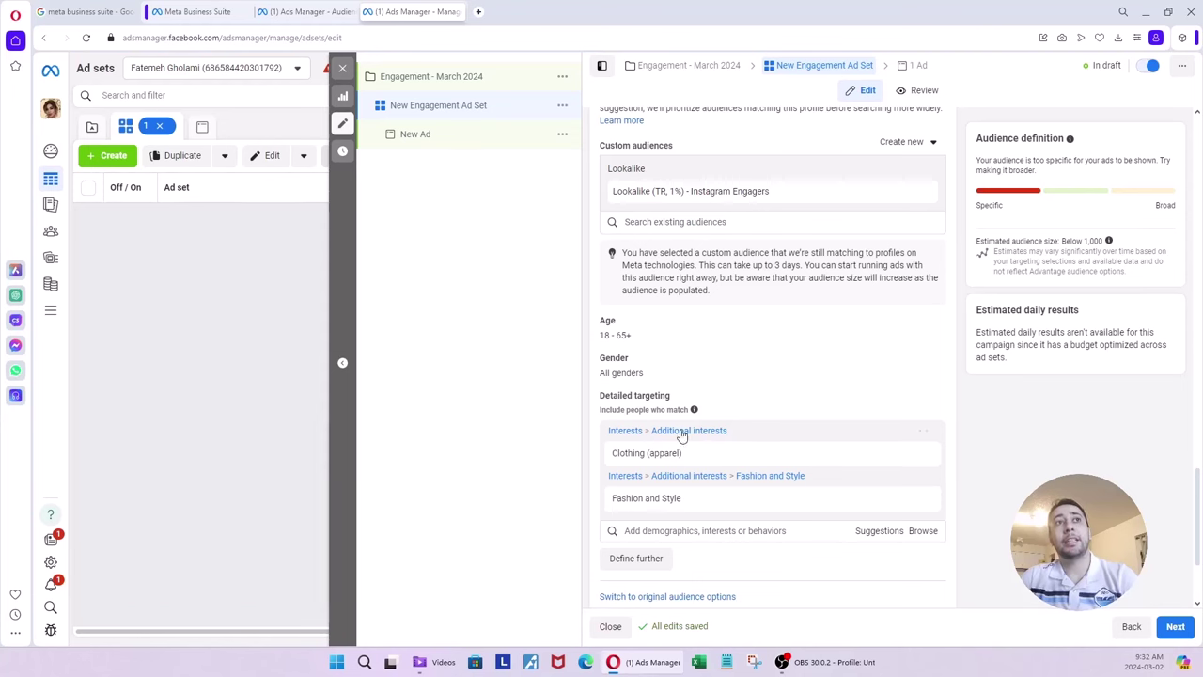
mouse_move(686, 496)
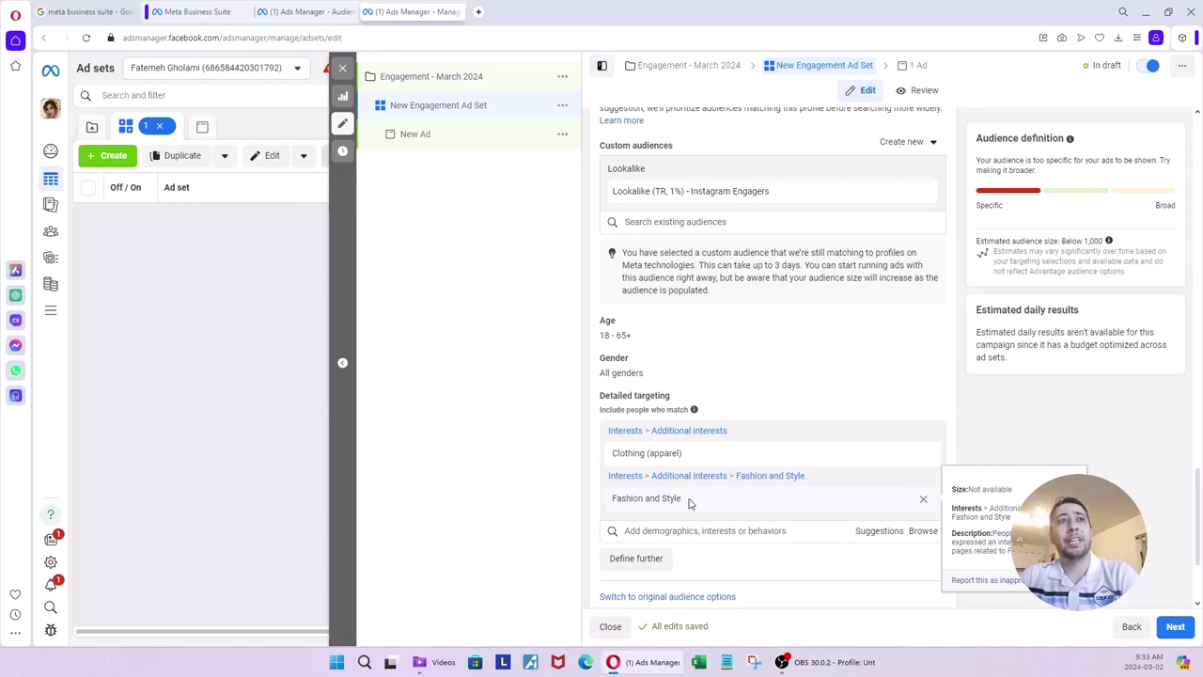
mouse_move(667, 456)
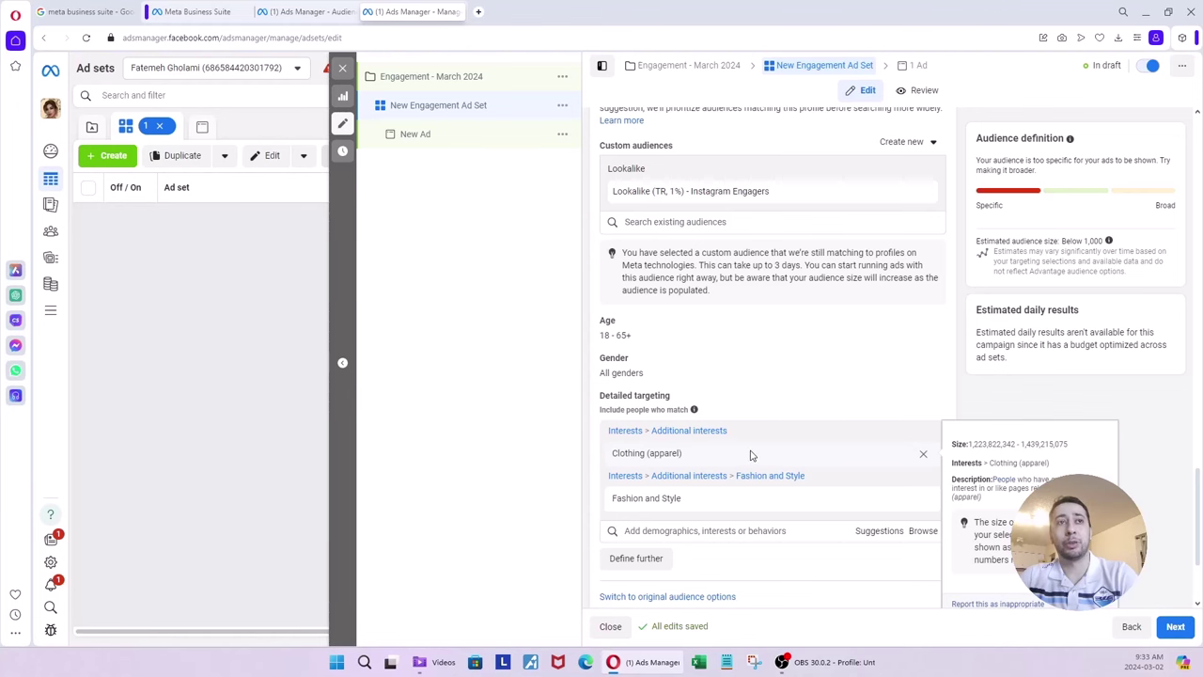
scroll(658, 311, up, 1)
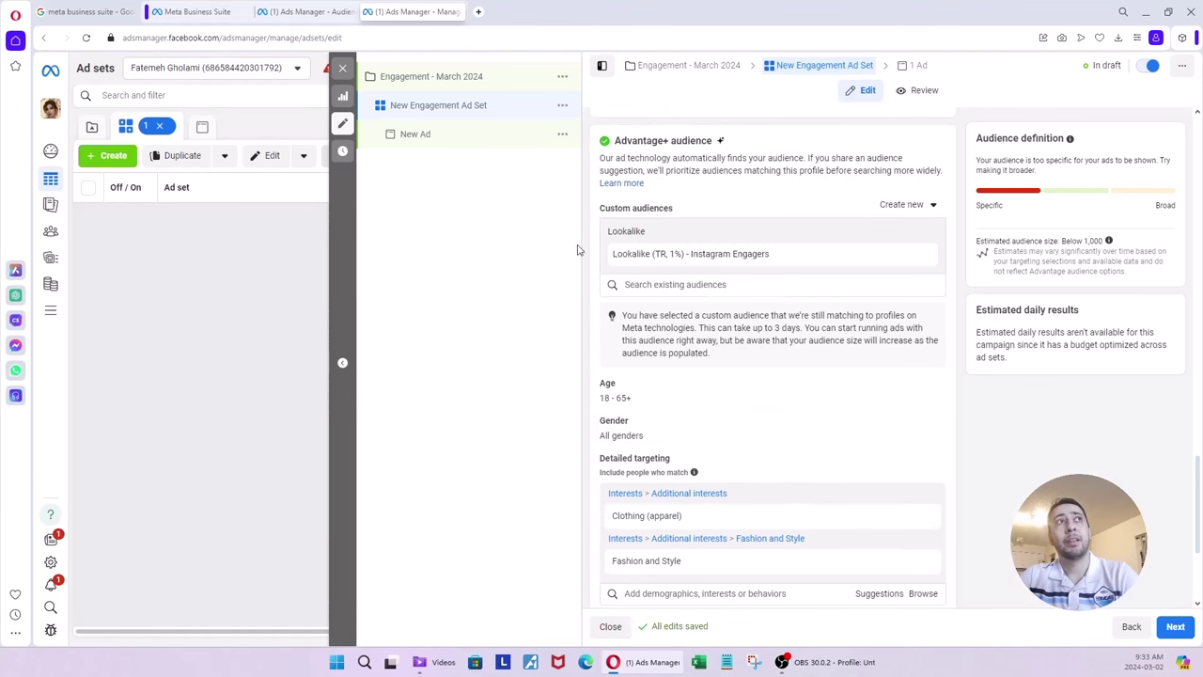
Close the ad set editor and reload the Ad sets list of the campaign
click(344, 69)
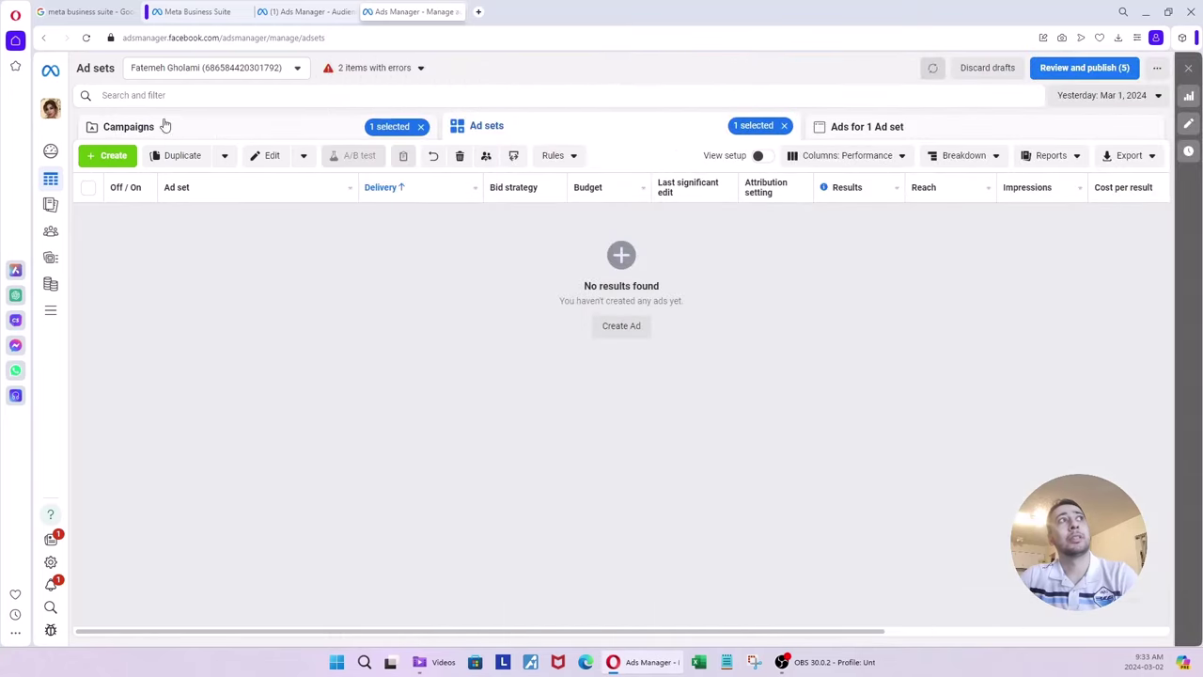
click(85, 39)
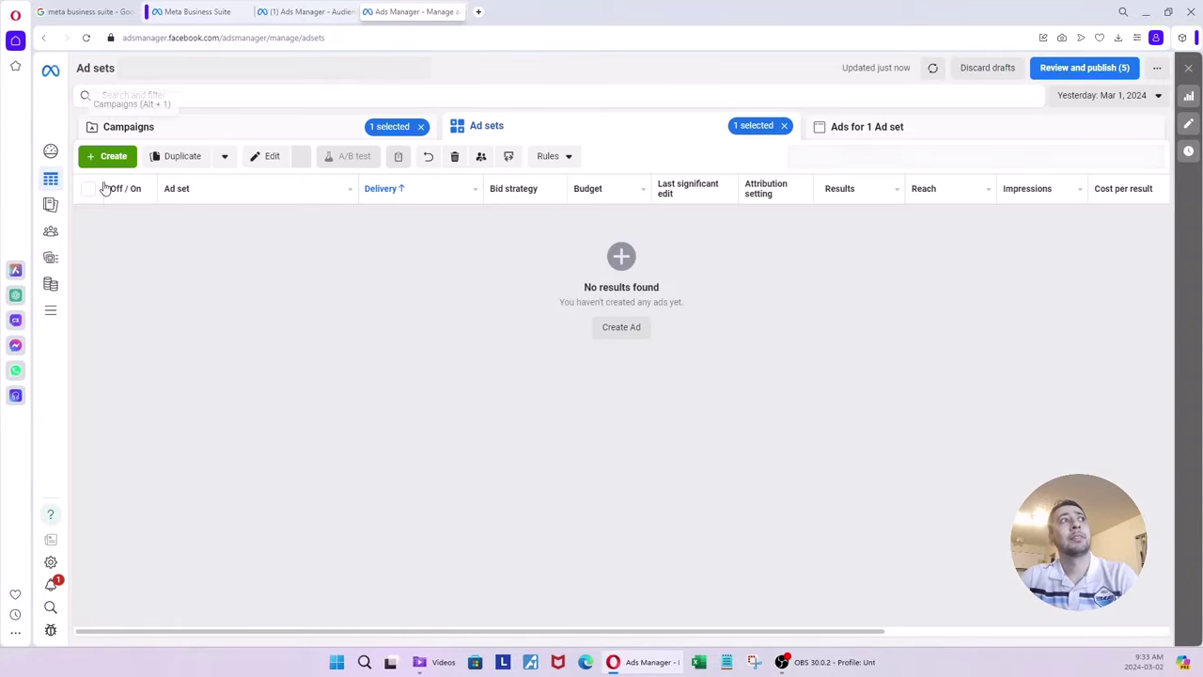
click(250, 128)
click(185, 211)
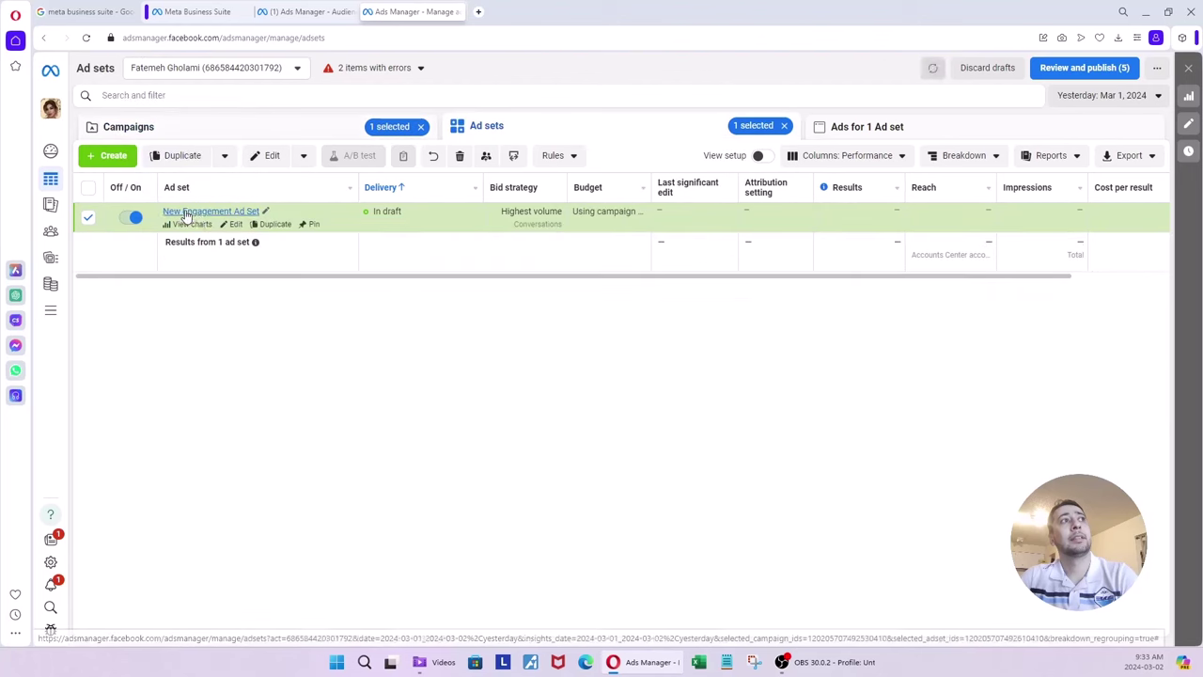
Duplicate New Engagement Ad Set once into the existing campaign Engagement - March 2024 and name the copy New Engagement Ad Set - 2
mouse_move(260, 233)
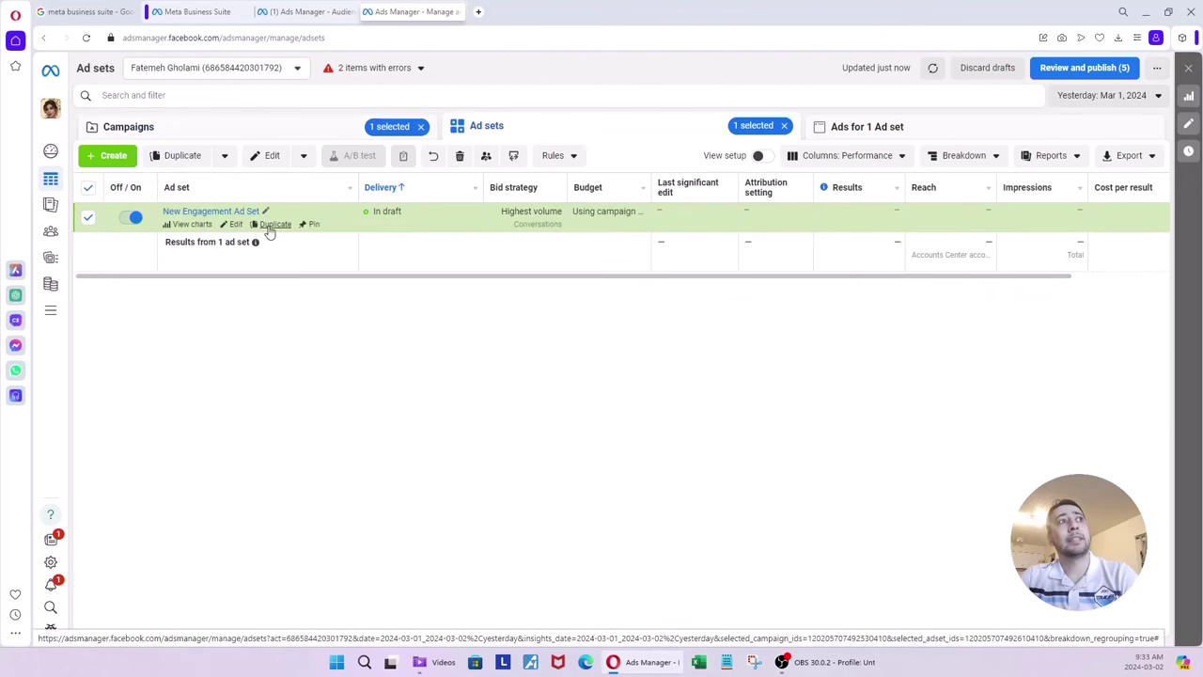
click(88, 217)
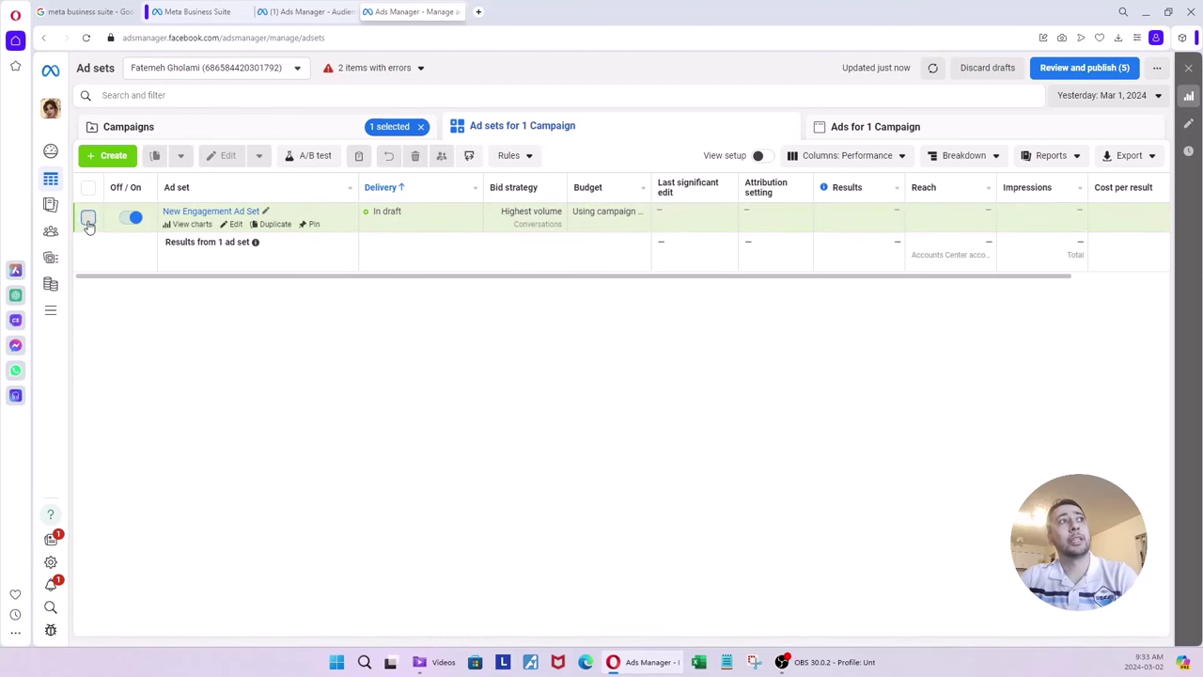
click(87, 218)
click(275, 228)
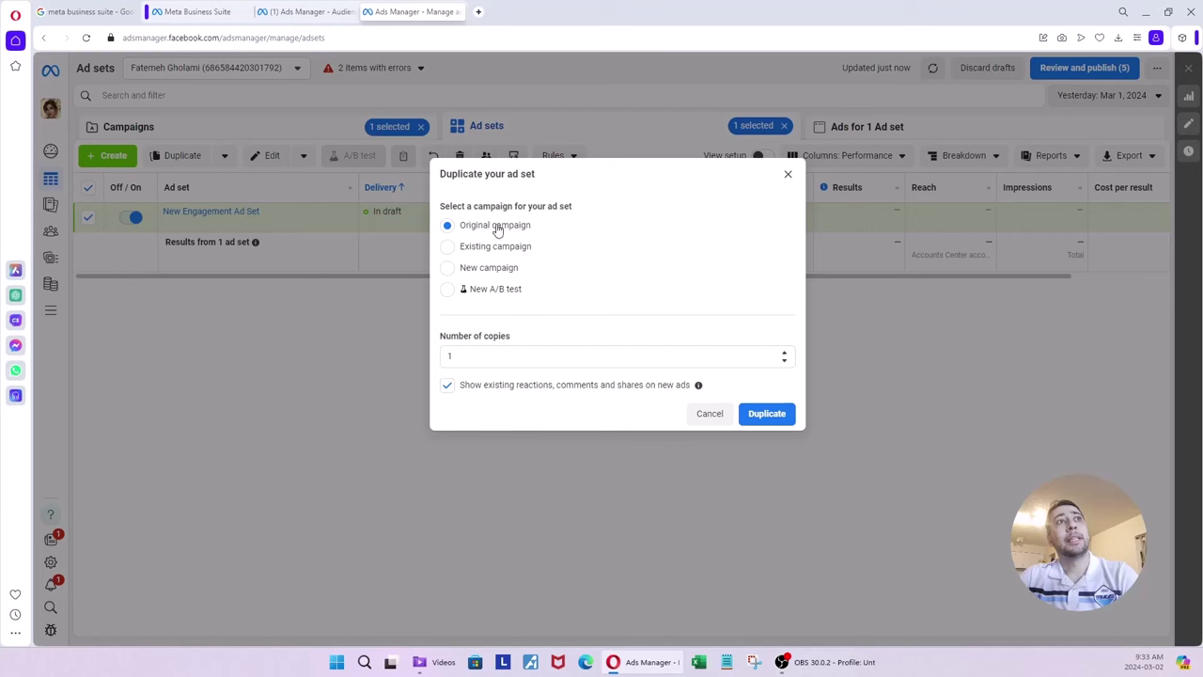
click(498, 253)
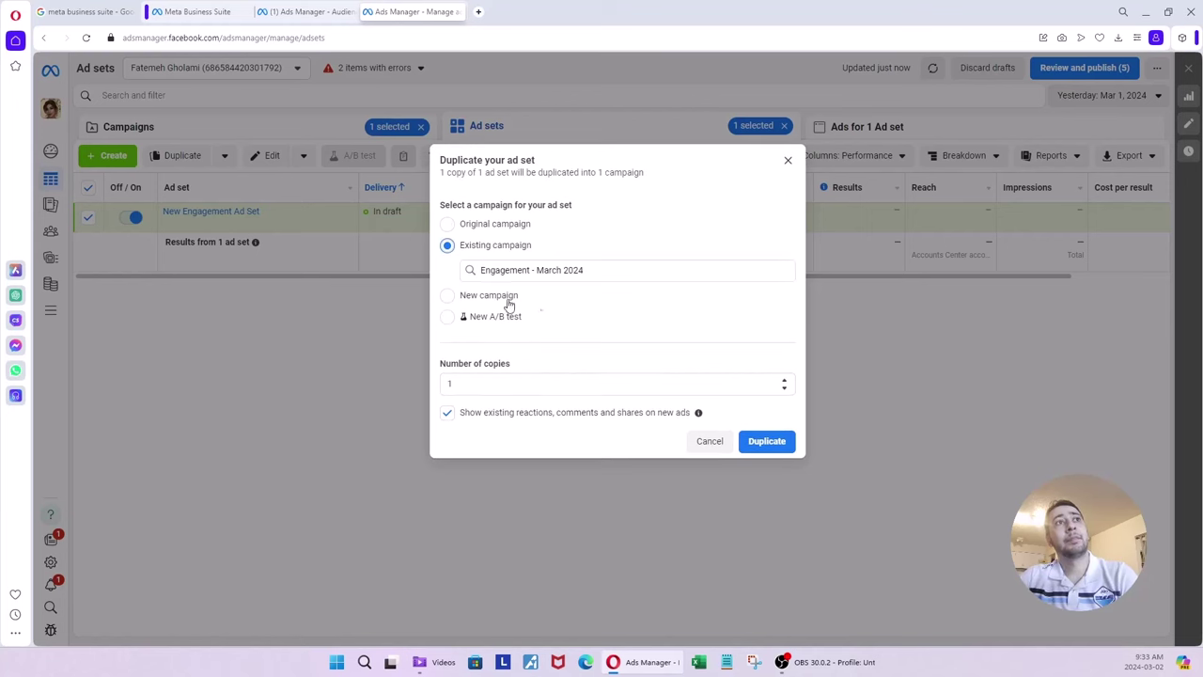
click(769, 443)
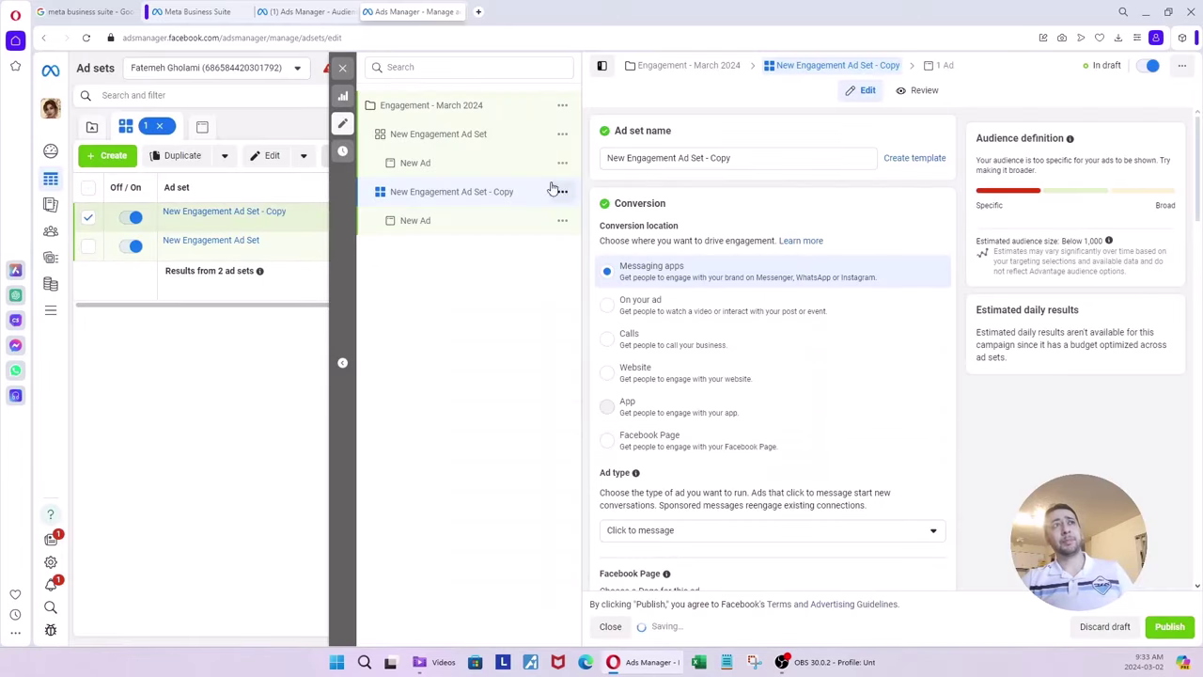
double_click(720, 158)
text(2)
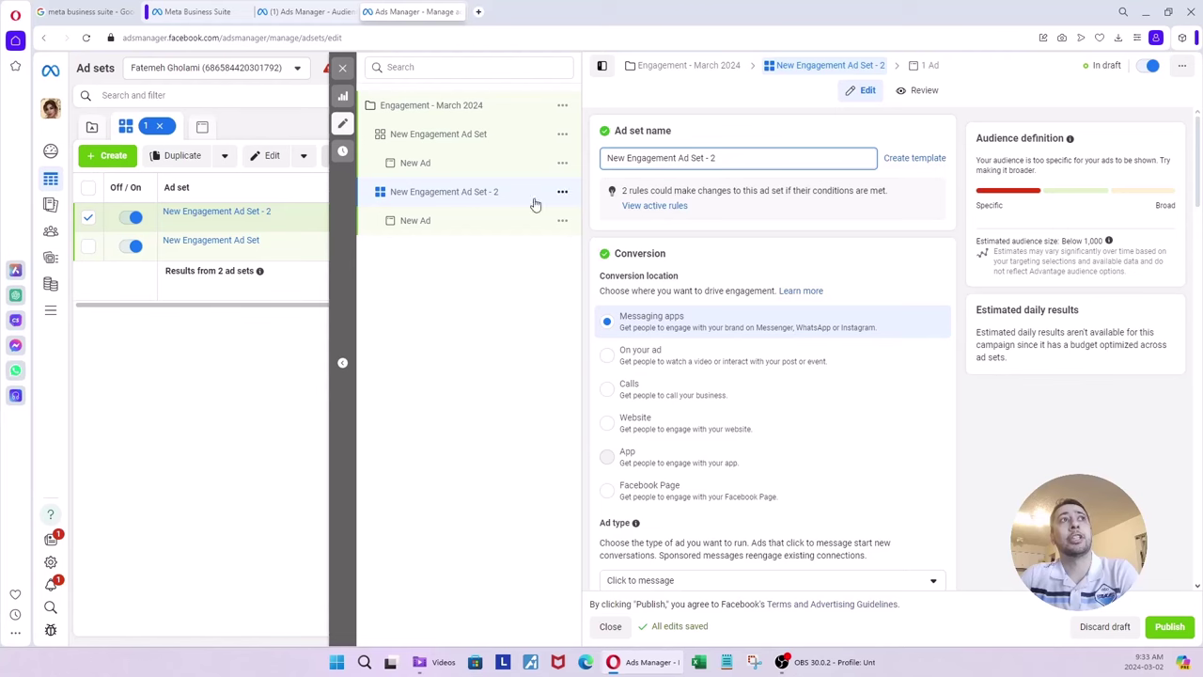
Review the original New Engagement Ad Set from its messaging apps down to its detailed-targeting interests, switching briefly to the copy
click(459, 136)
scroll(852, 446, down, 6)
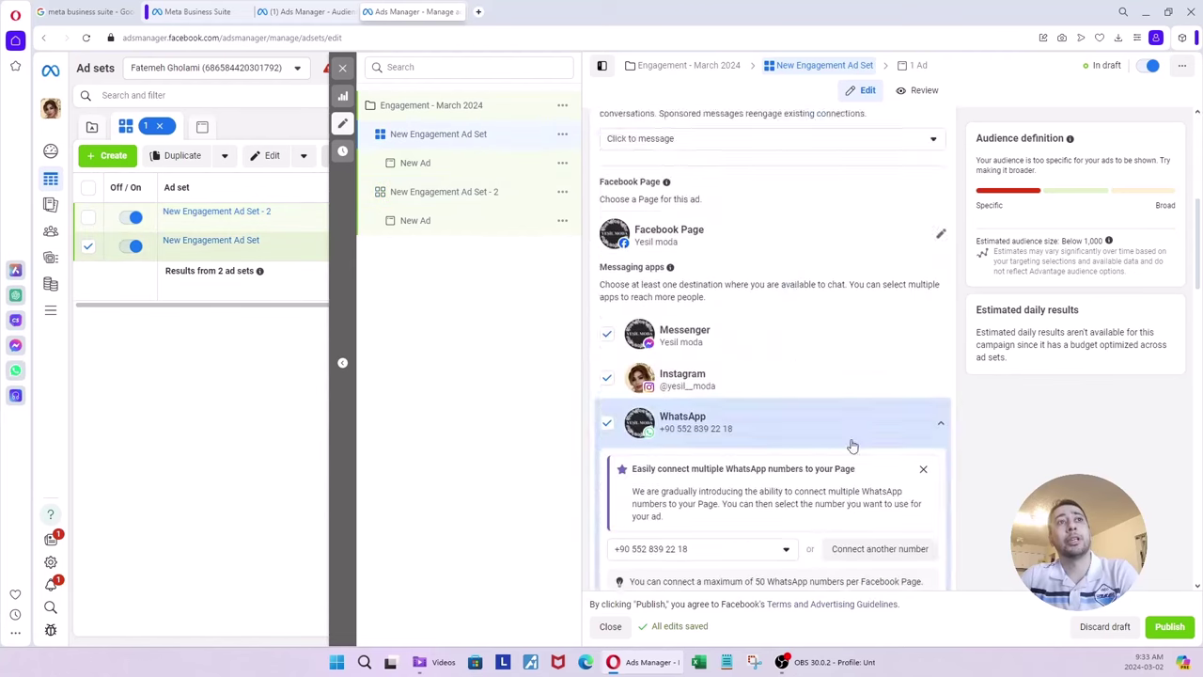
scroll(851, 445, up, 6)
click(478, 193)
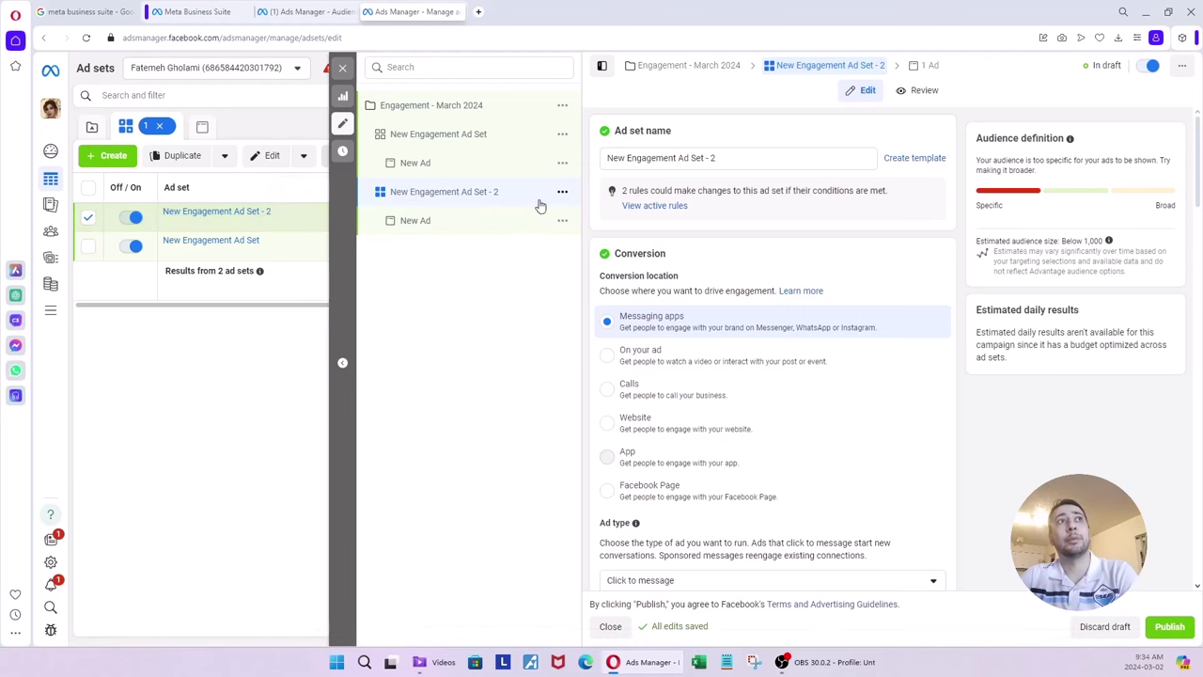
click(458, 137)
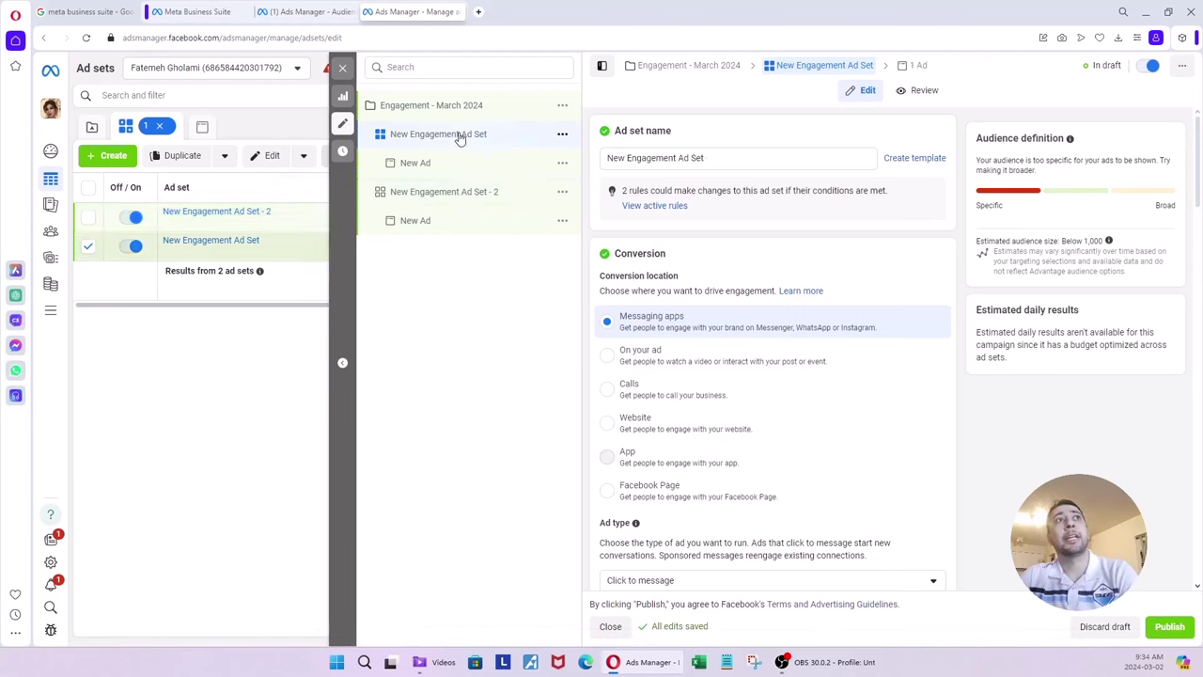
scroll(814, 289, down, 2)
scroll(814, 290, down, 4)
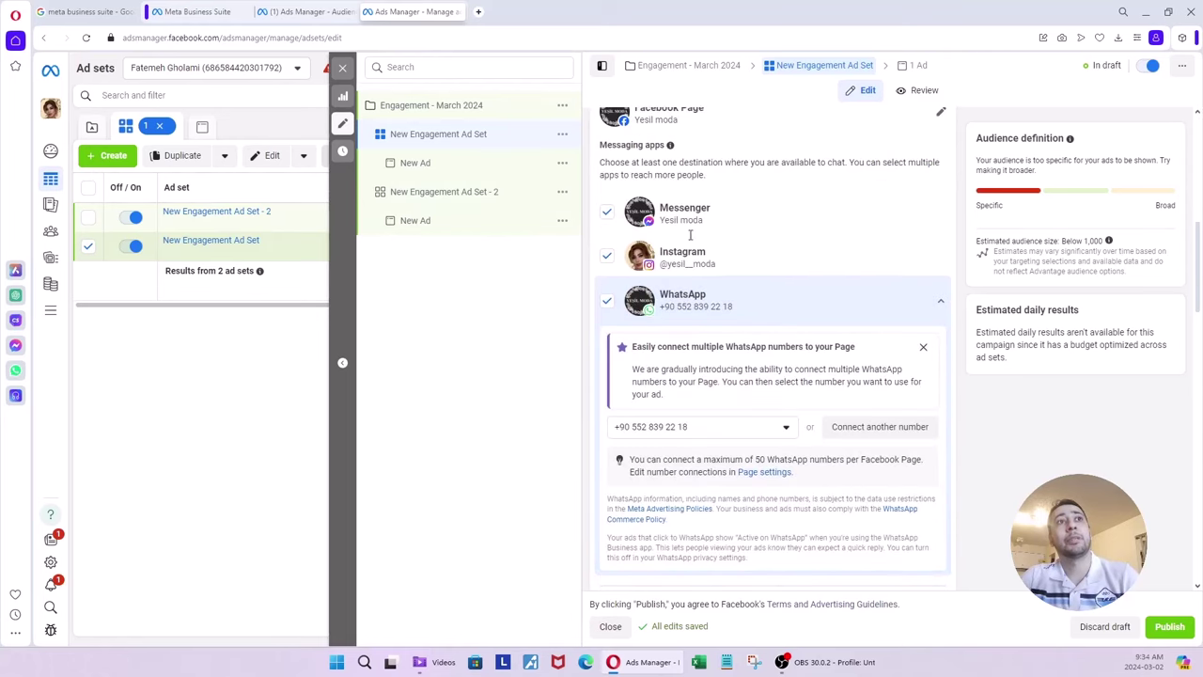
scroll(835, 317, down, 10)
scroll(869, 372, down, 6)
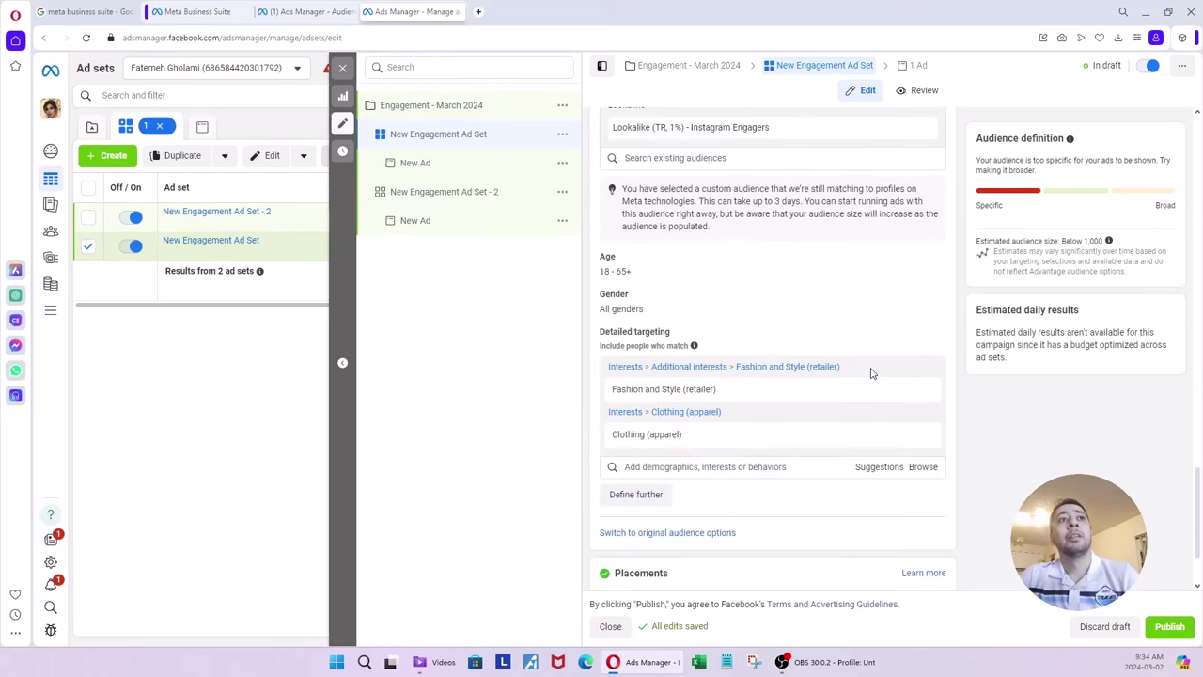
mouse_move(693, 395)
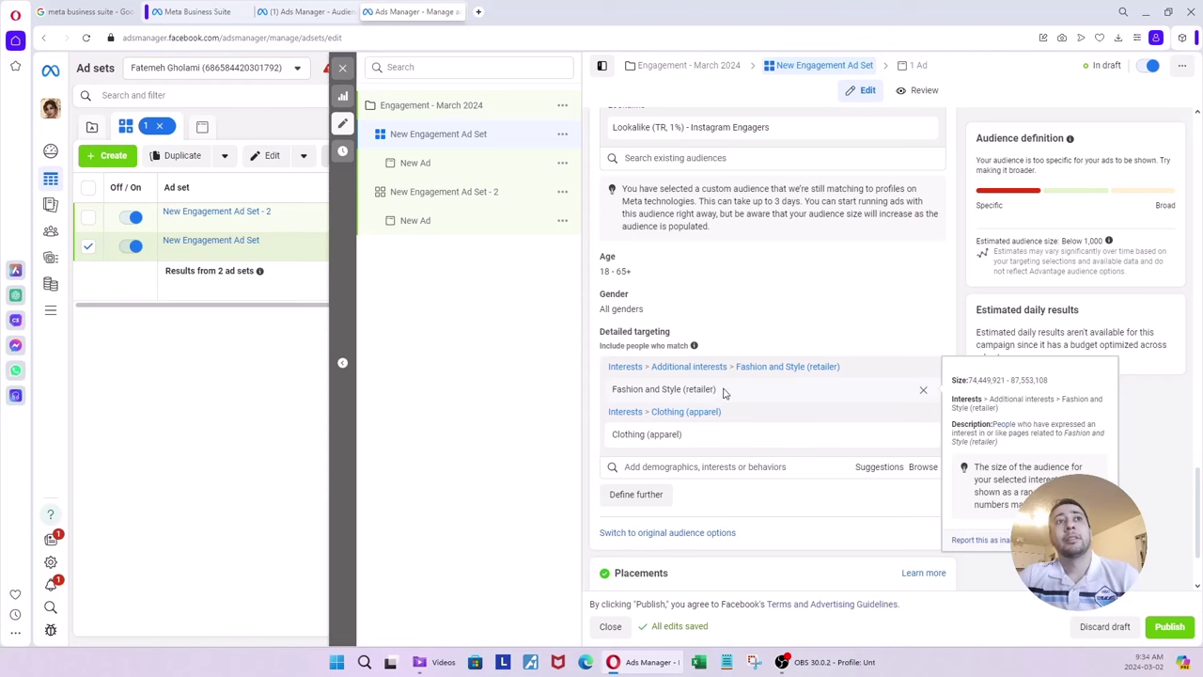
In New Engagement Ad Set - 2, replace the Fashion and Style (retailer) and Clothing (apparel) interests with Persian language (languages)
click(449, 200)
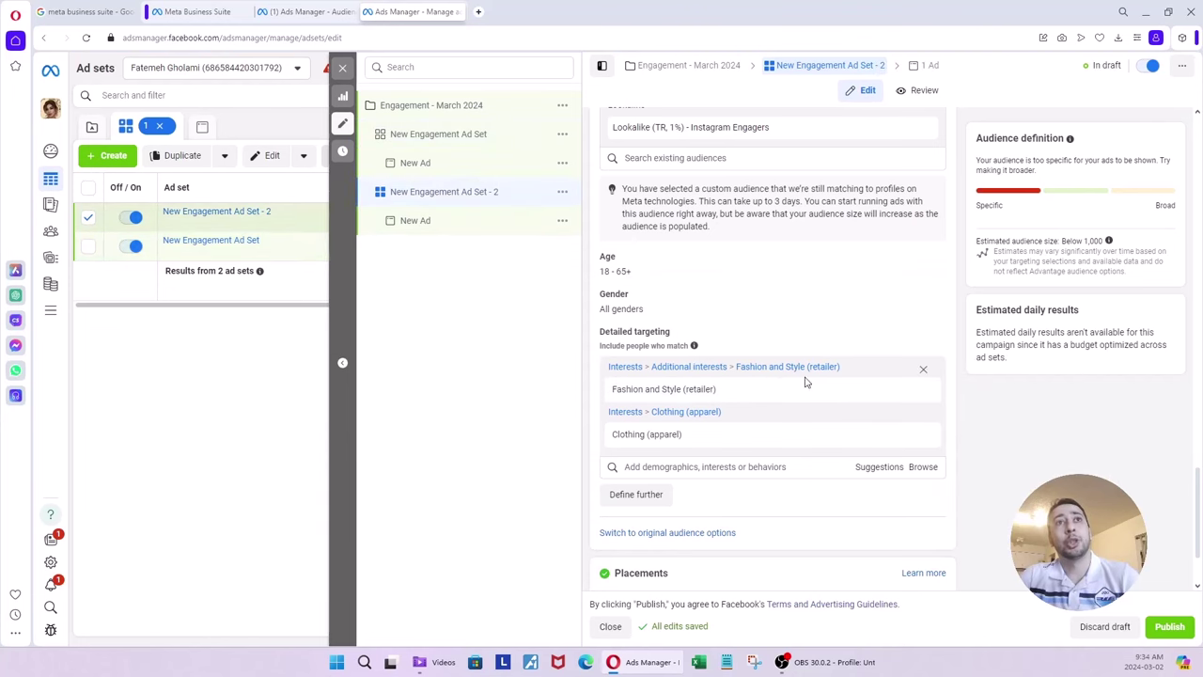
click(924, 393)
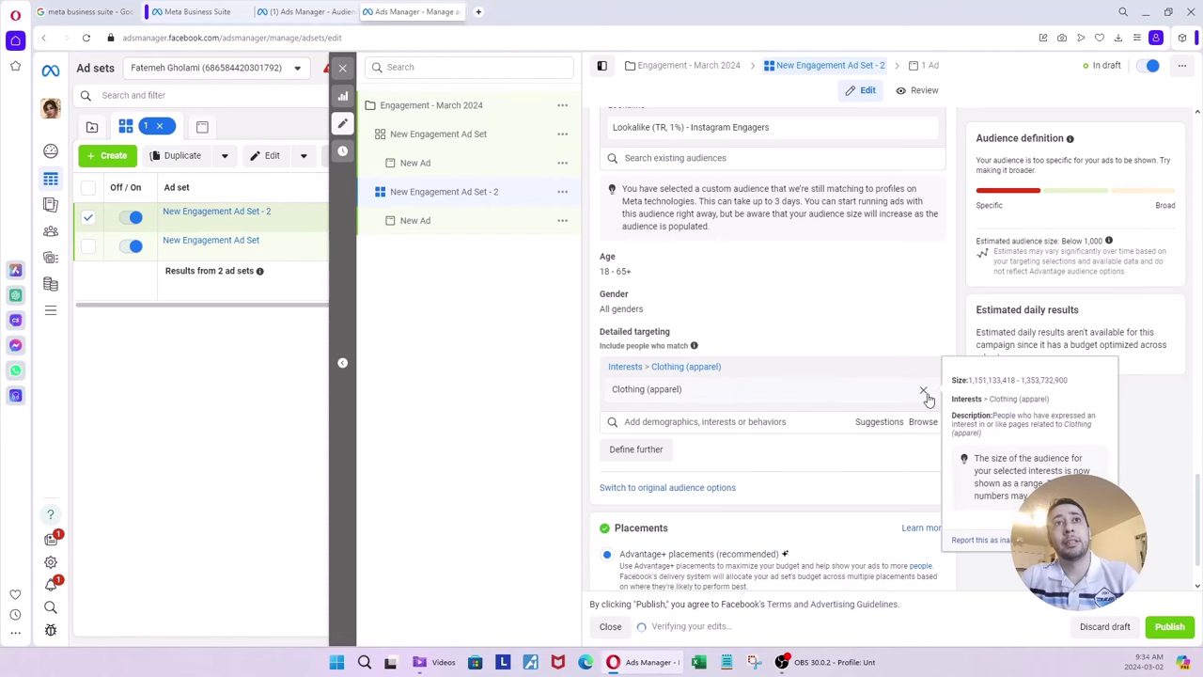
click(924, 393)
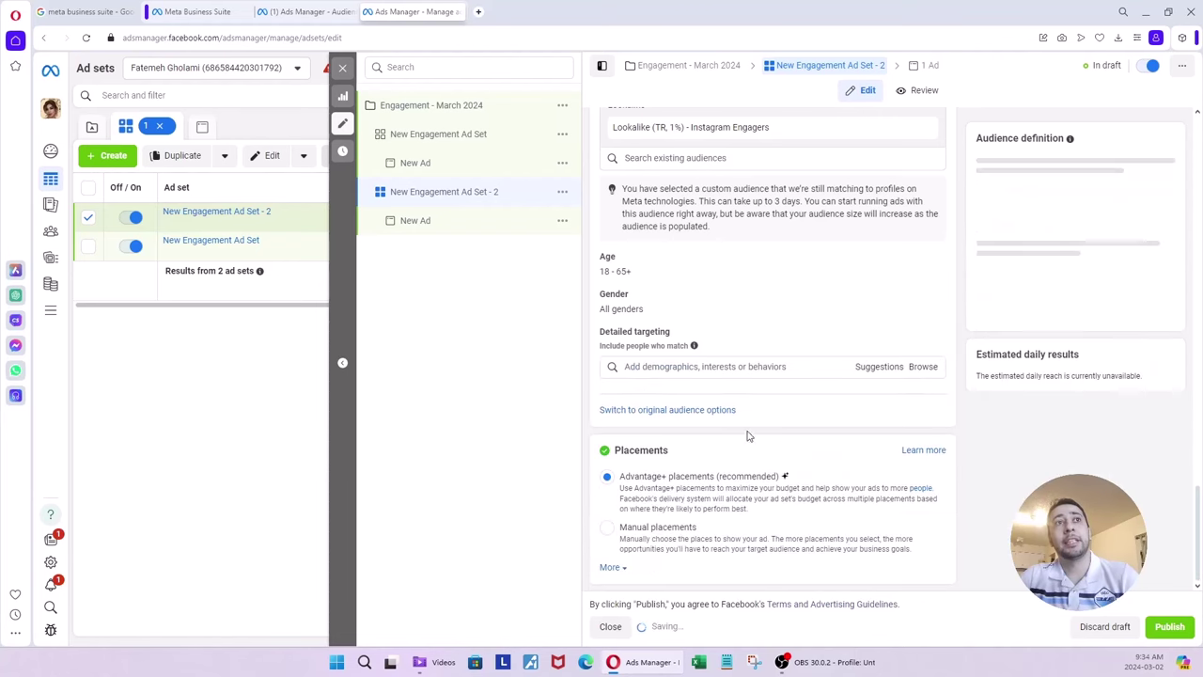
click(671, 367)
text(persian)
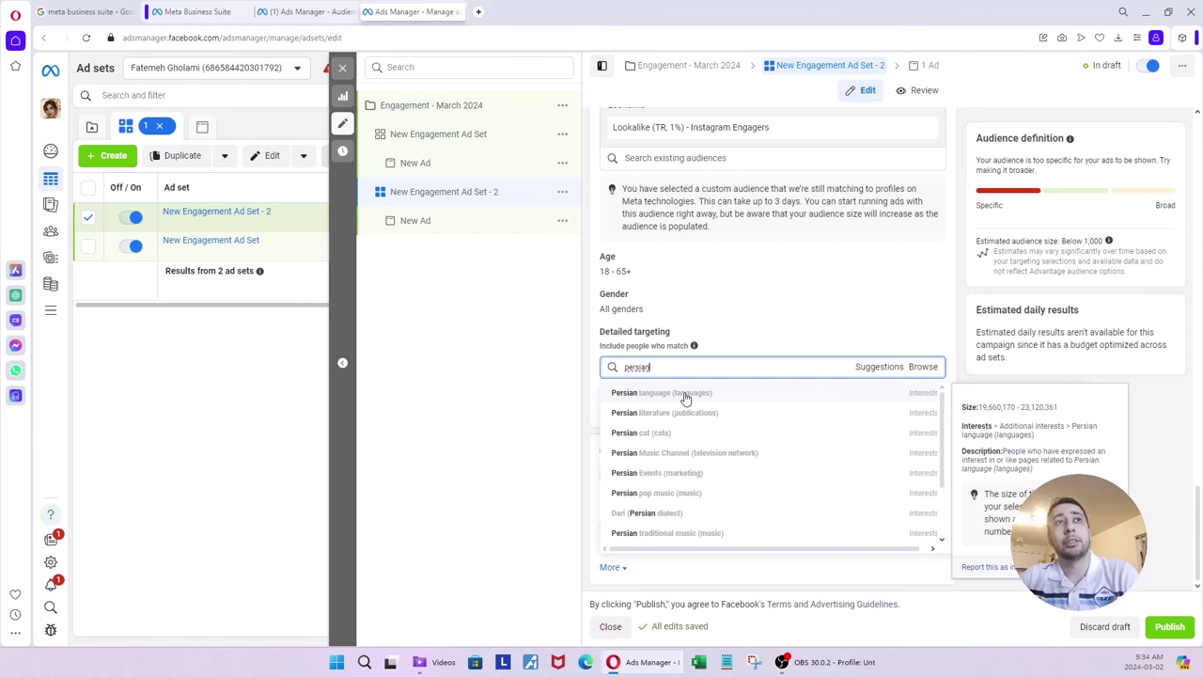
click(683, 396)
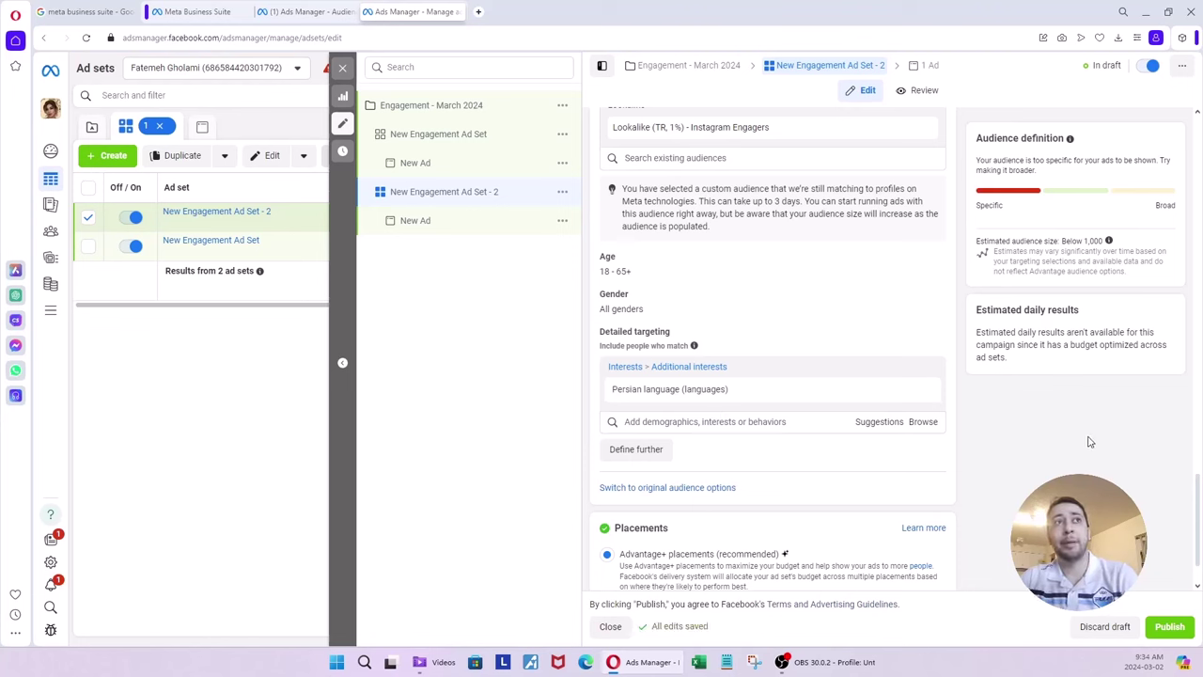
mouse_move(693, 395)
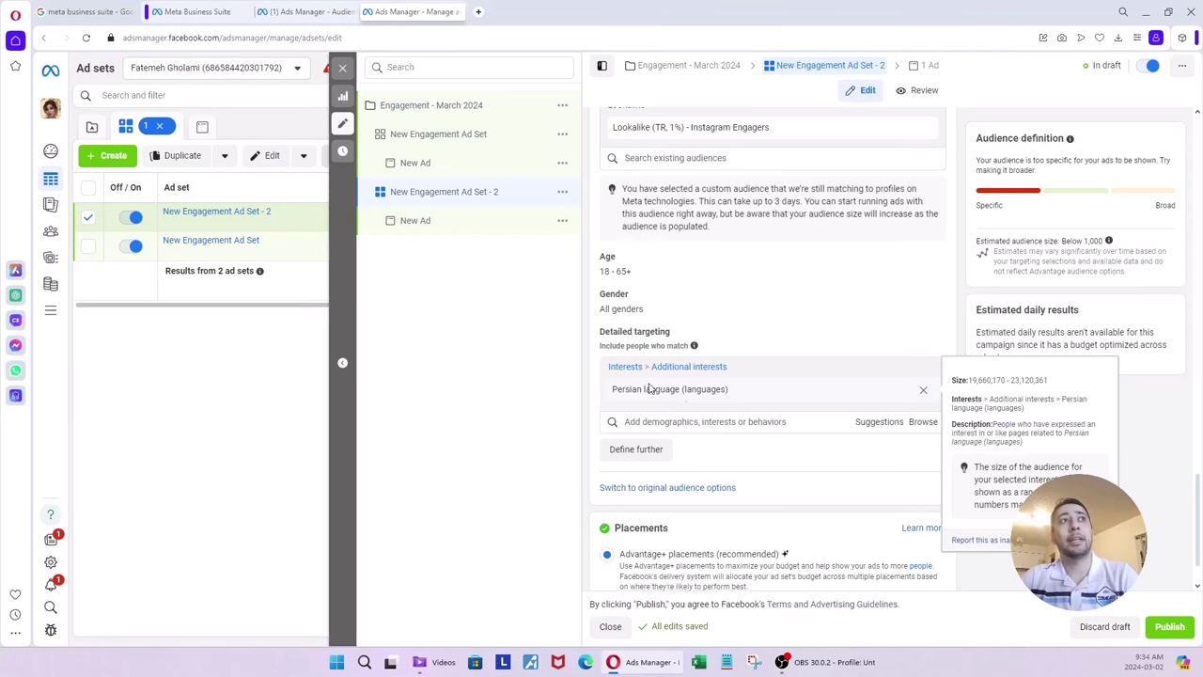
Compare the detailed targeting of New Engagement Ad Set with the custom audience and interest of New Engagement Ad Set - 2
click(465, 136)
mouse_move(718, 399)
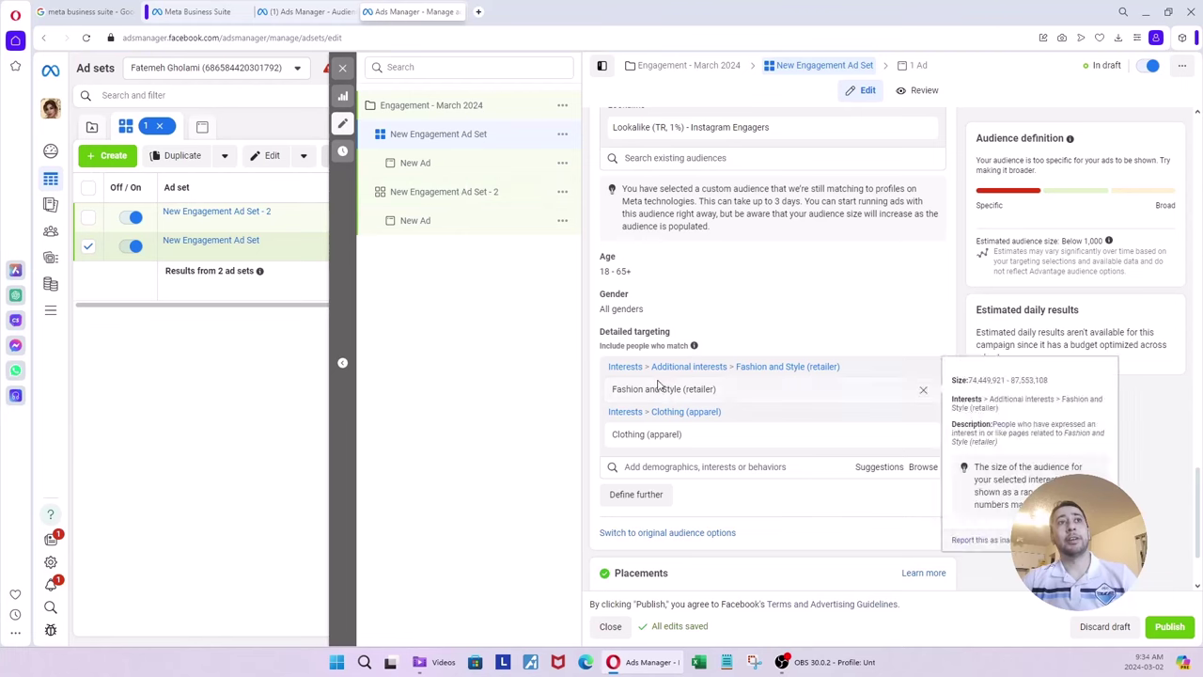
click(430, 220)
click(430, 199)
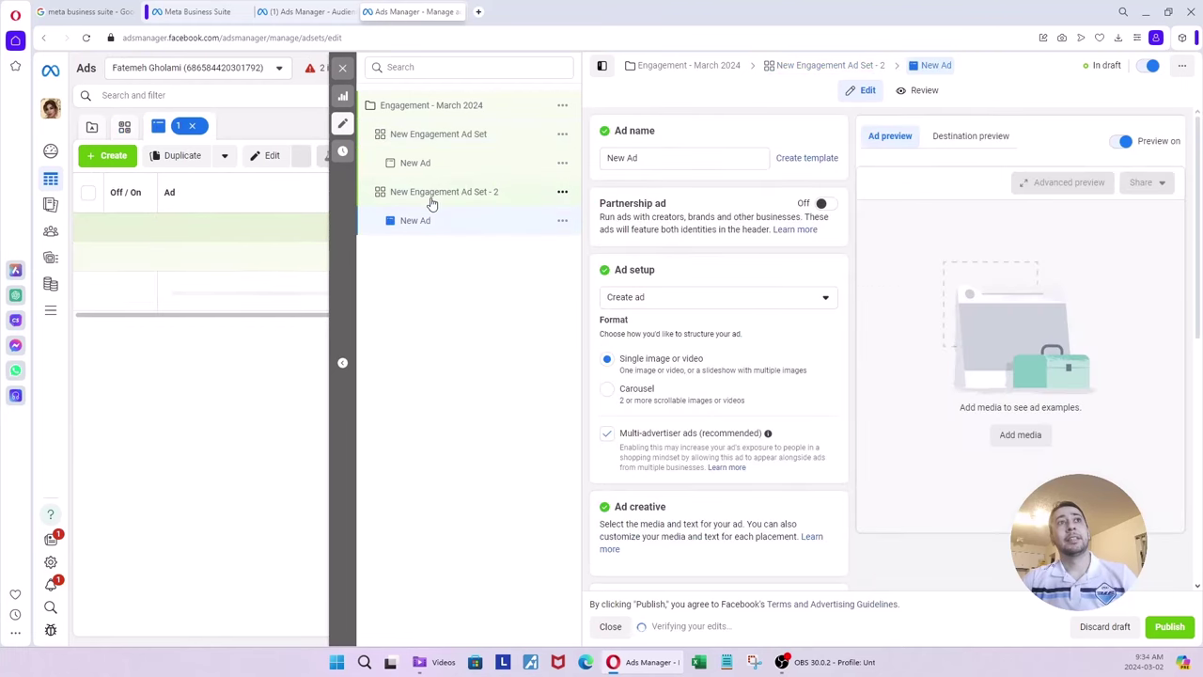
scroll(778, 455, down, 15)
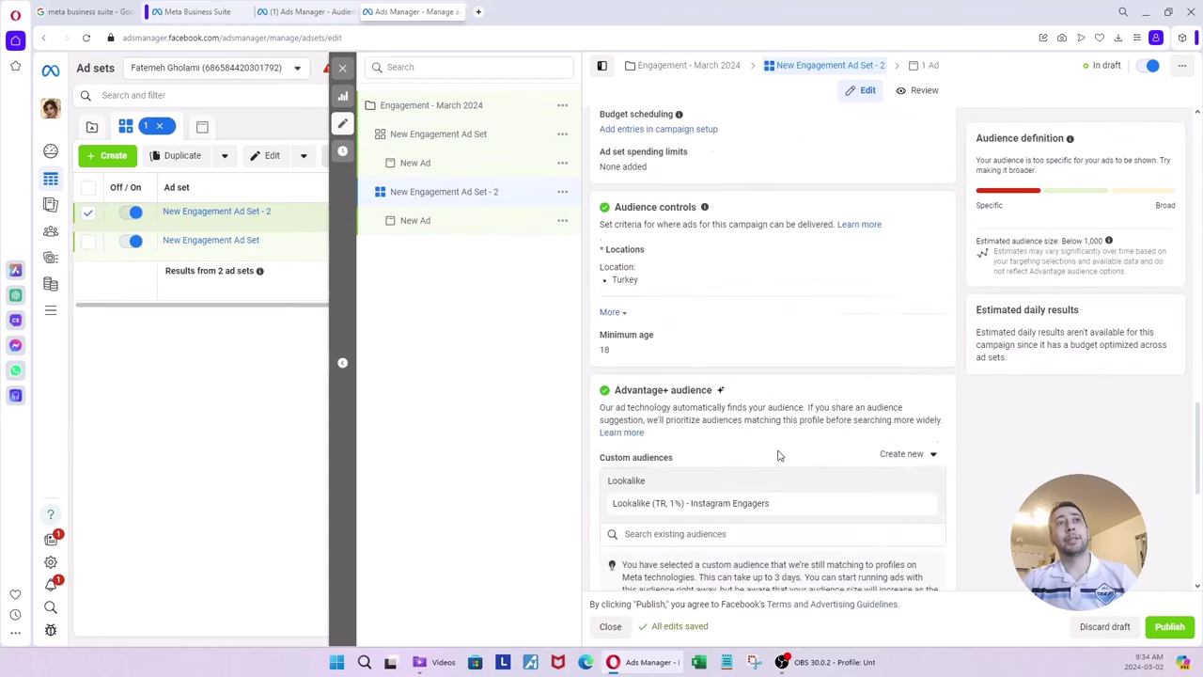
scroll(779, 456, down, 1)
mouse_move(760, 455)
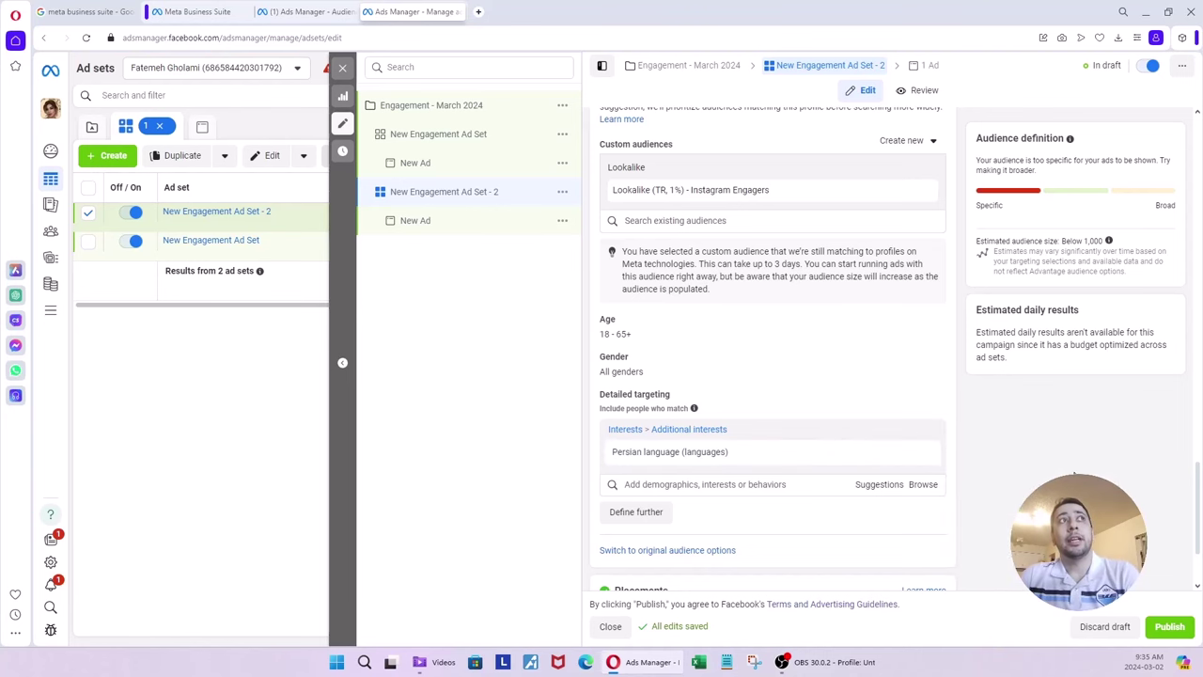
scroll(774, 402, up, 1)
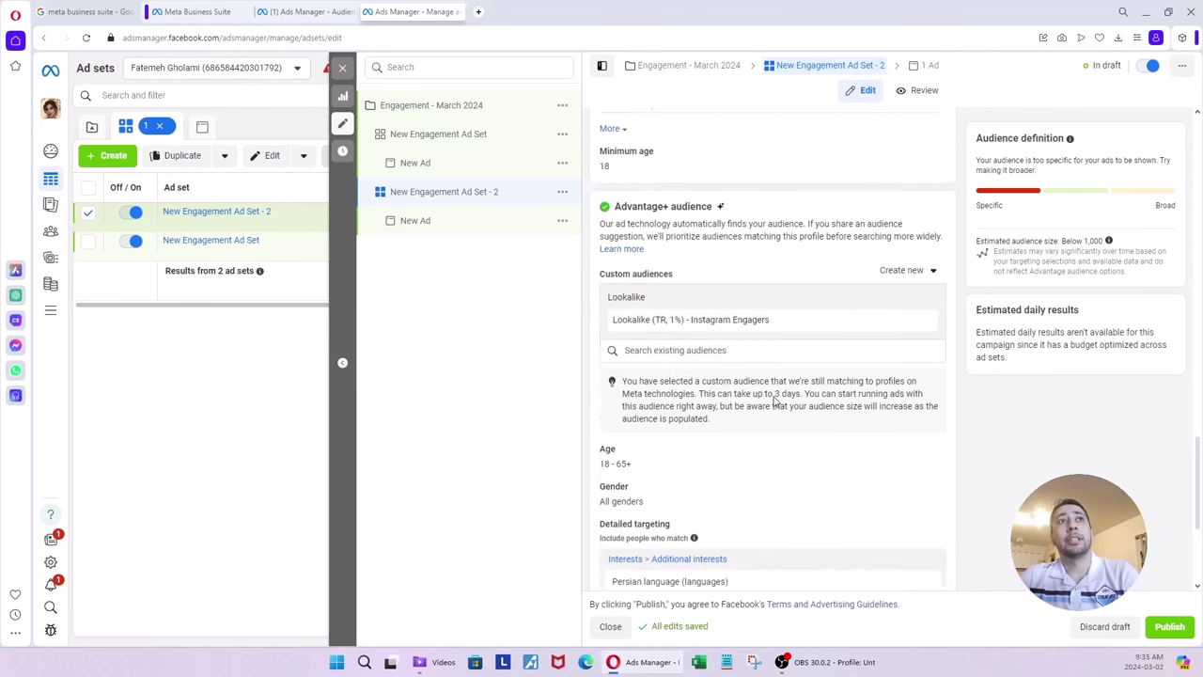
Check the lookalike custom audience of New Engagement Ad Set against the audience settings of New Engagement Ad Set - 2
scroll(793, 398, down, 2)
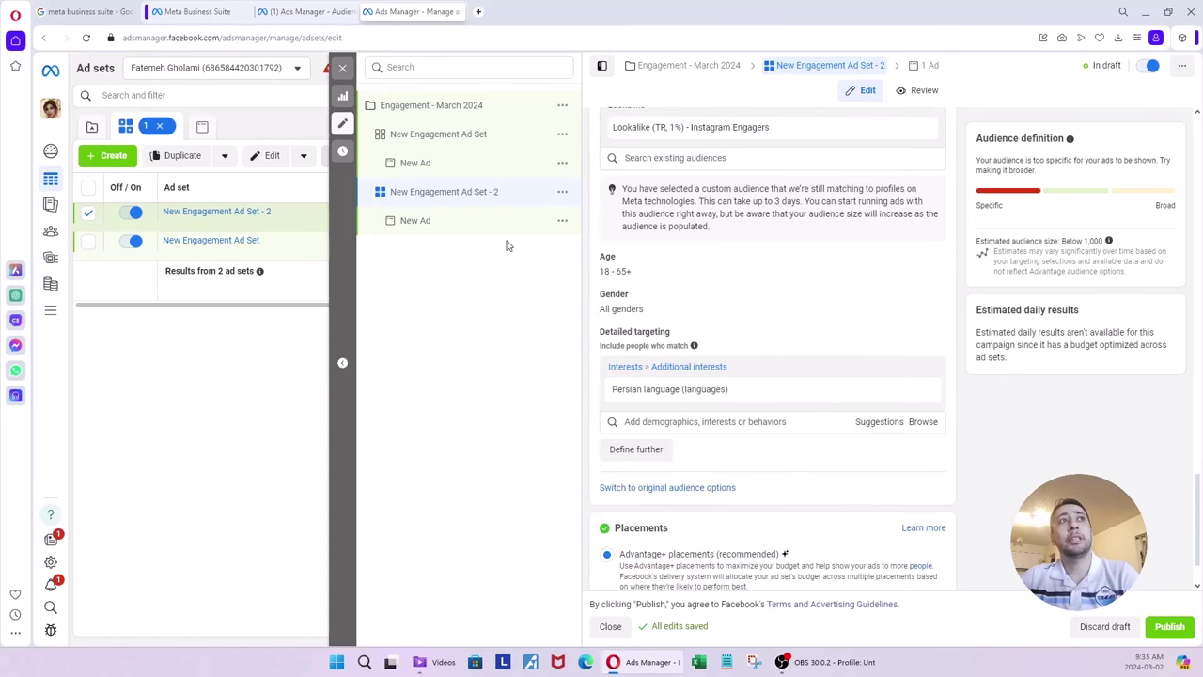
click(451, 135)
scroll(792, 275, up, 2)
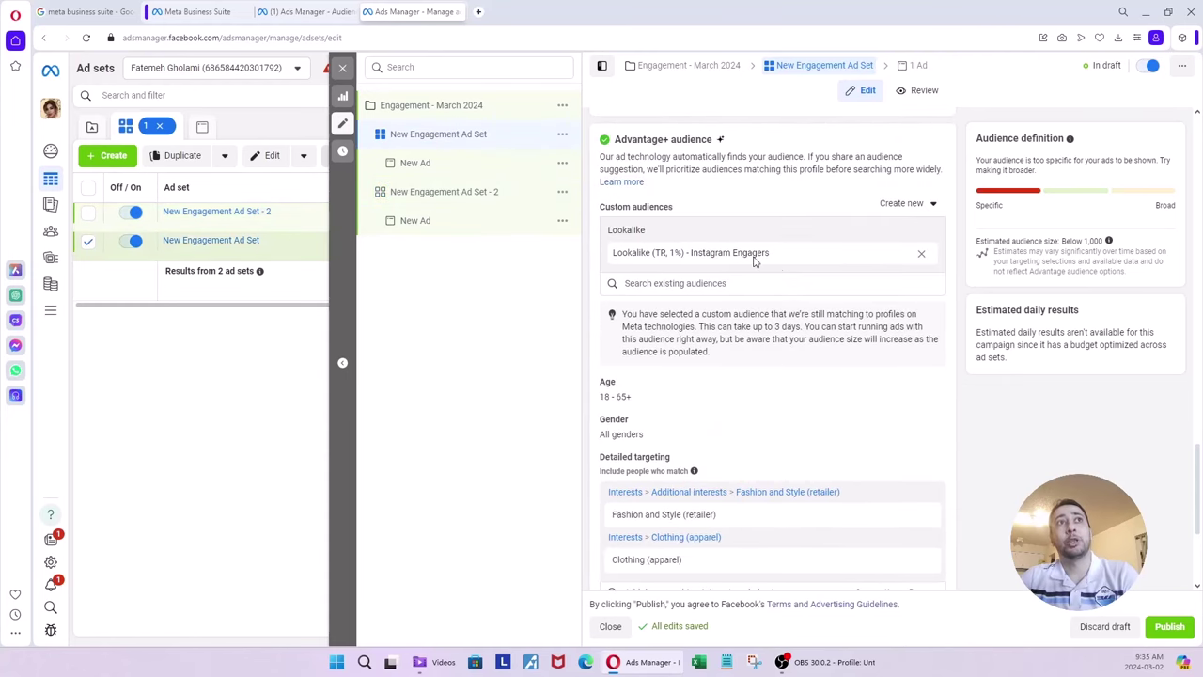
click(451, 193)
scroll(830, 349, down, 3)
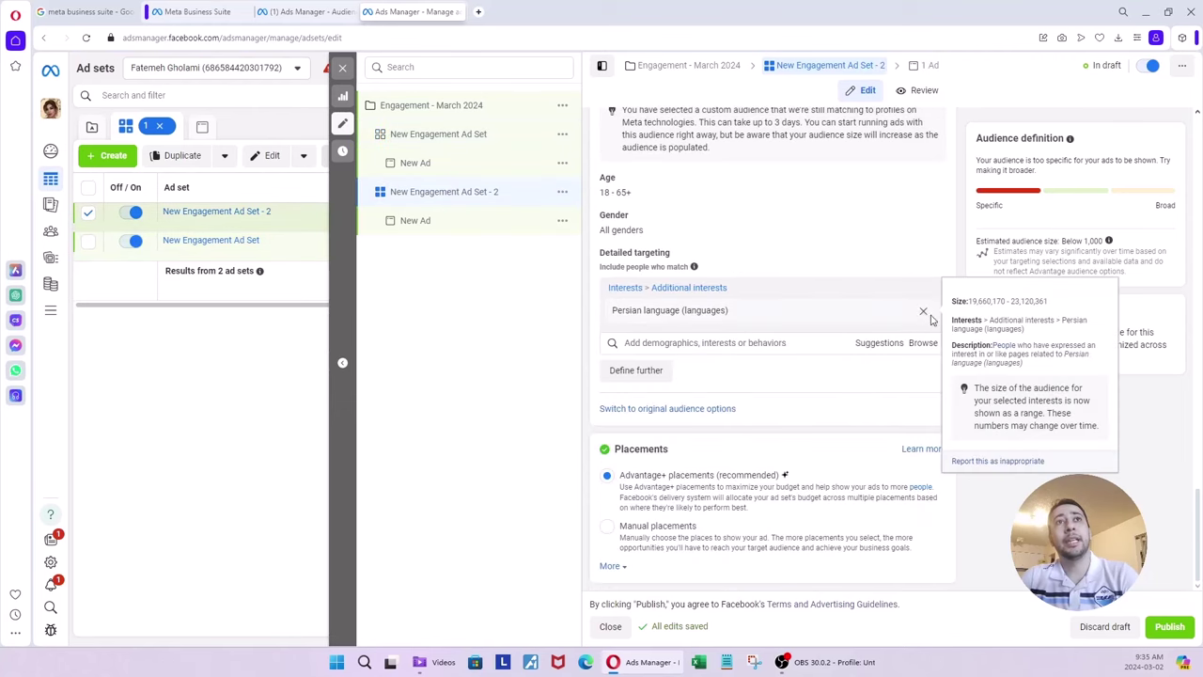
Remove the Persian language (languages) interest and the Lookalike (TR, 1%) - Instagram Engagers audience from New Engagement Ad Set - 2
click(923, 311)
scroll(852, 338, up, 2)
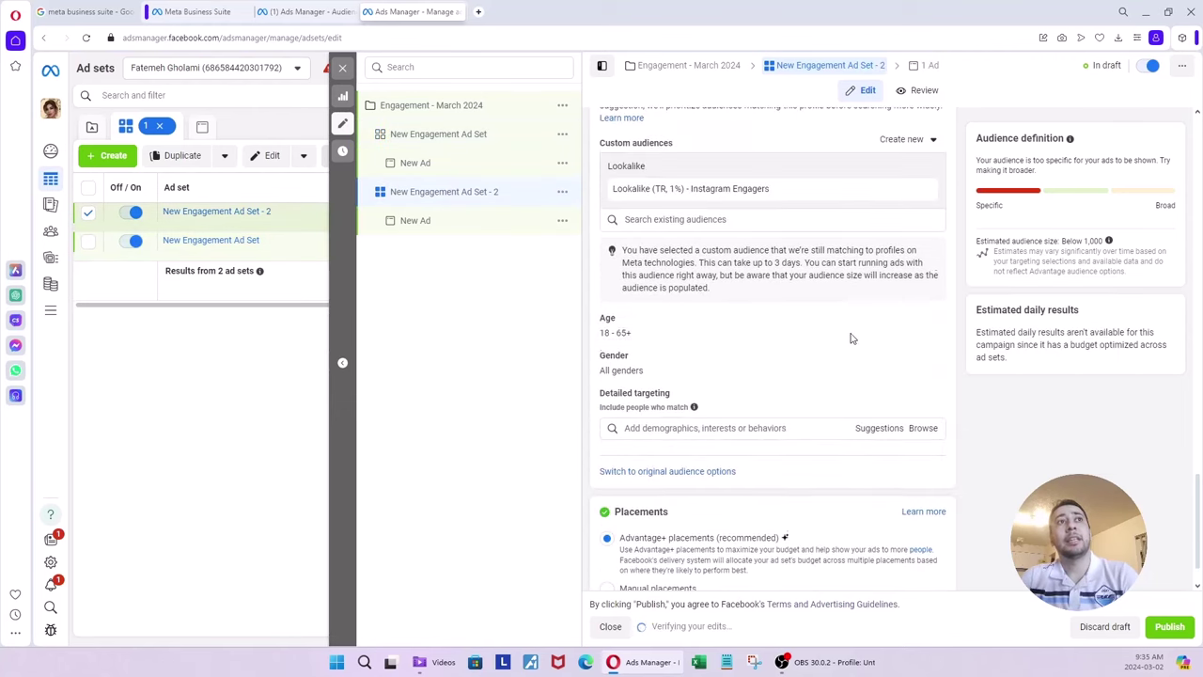
scroll(828, 337, up, 2)
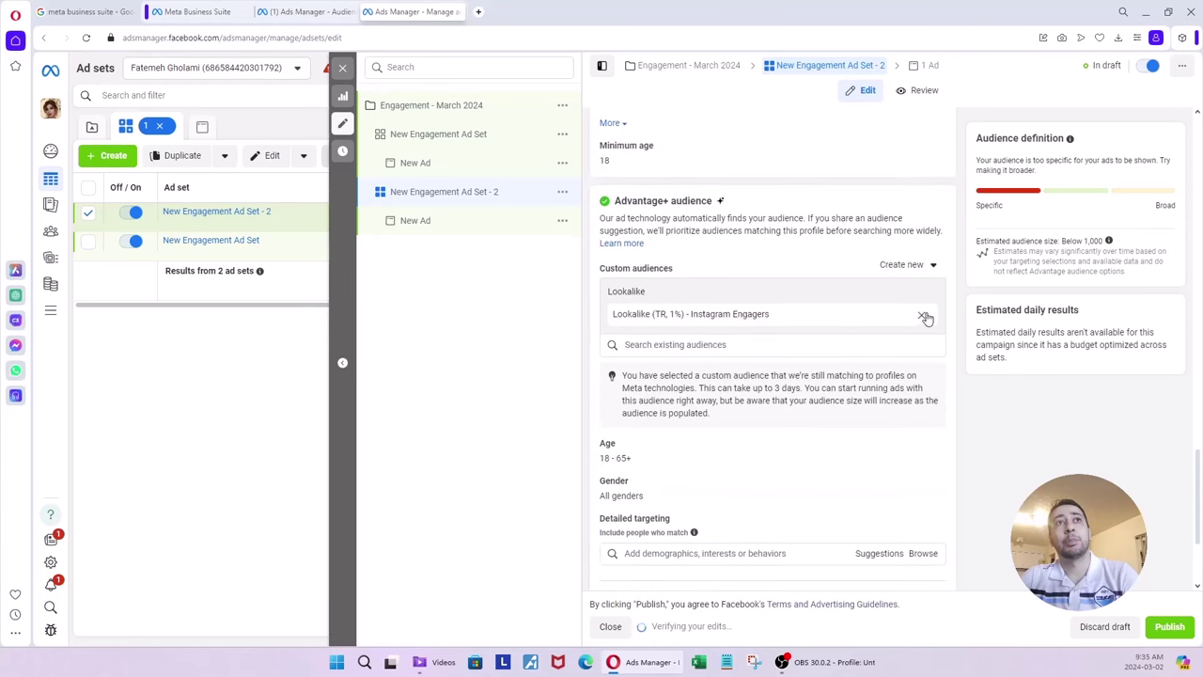
click(924, 315)
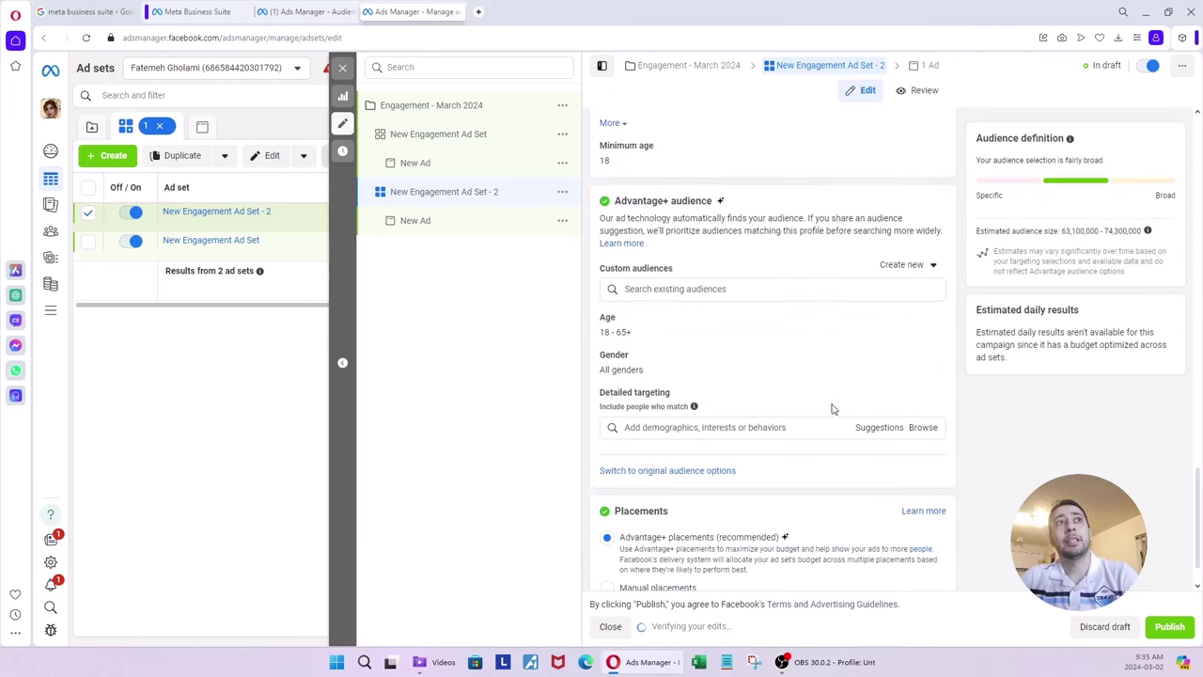
scroll(836, 406, down, 1)
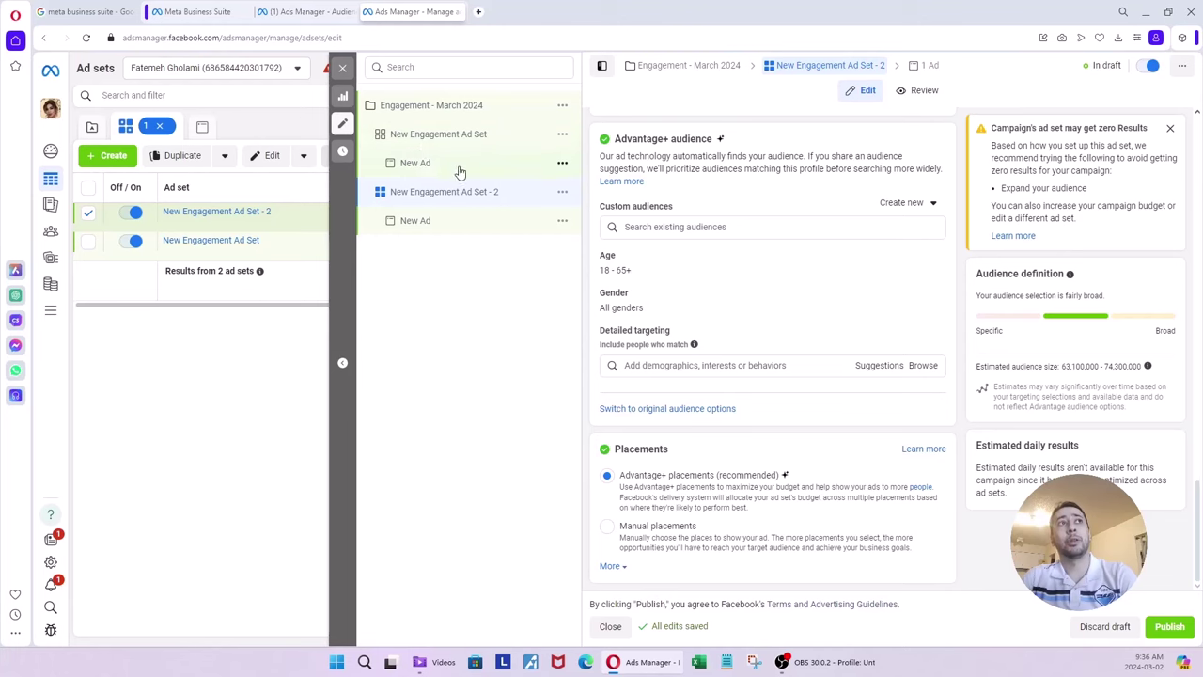
Delete New Engagement Ad Set - 2 from the Engagement - March 2024 campaign
click(563, 195)
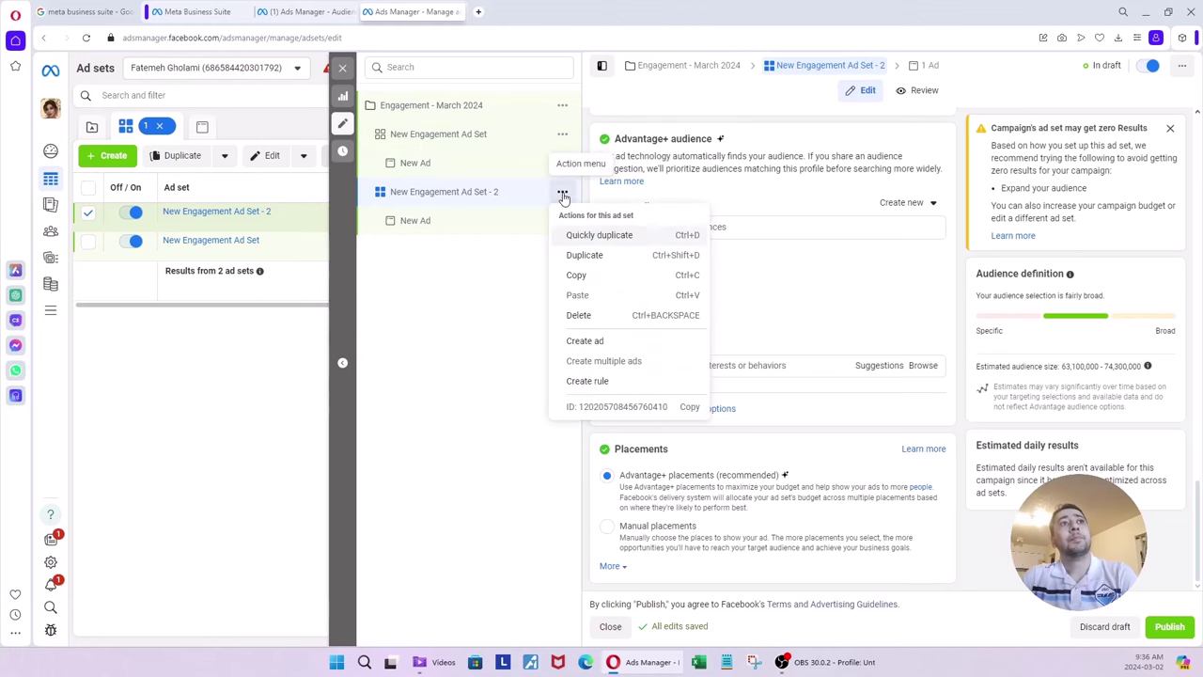
click(585, 316)
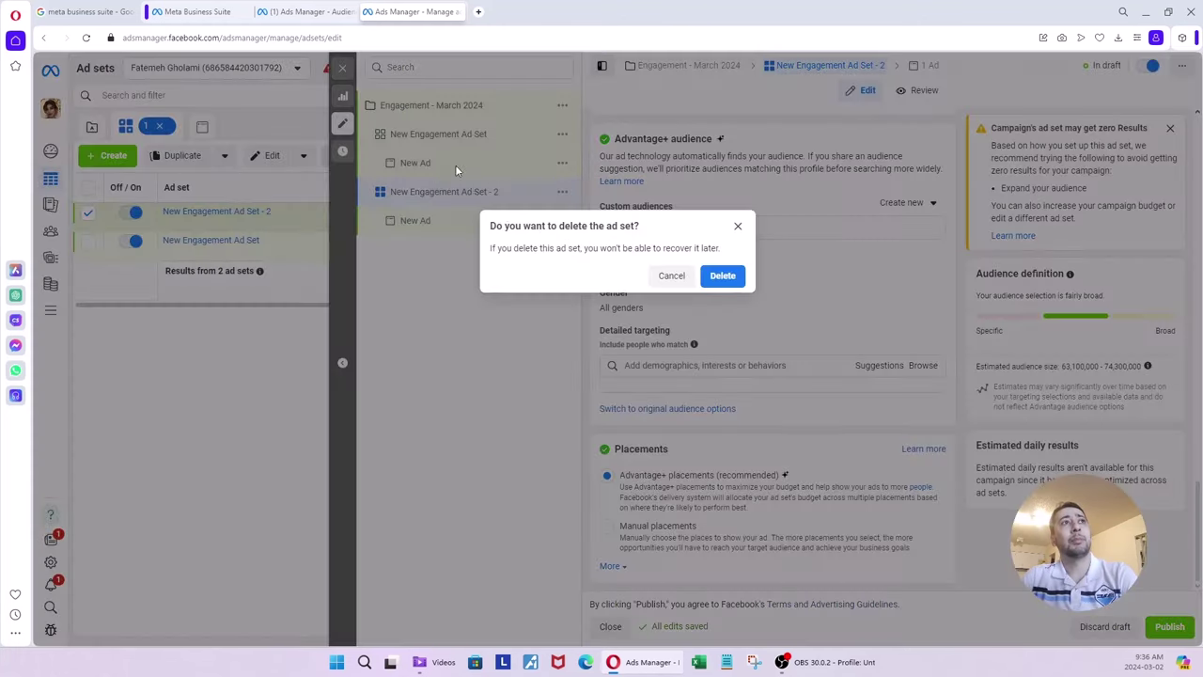
click(734, 278)
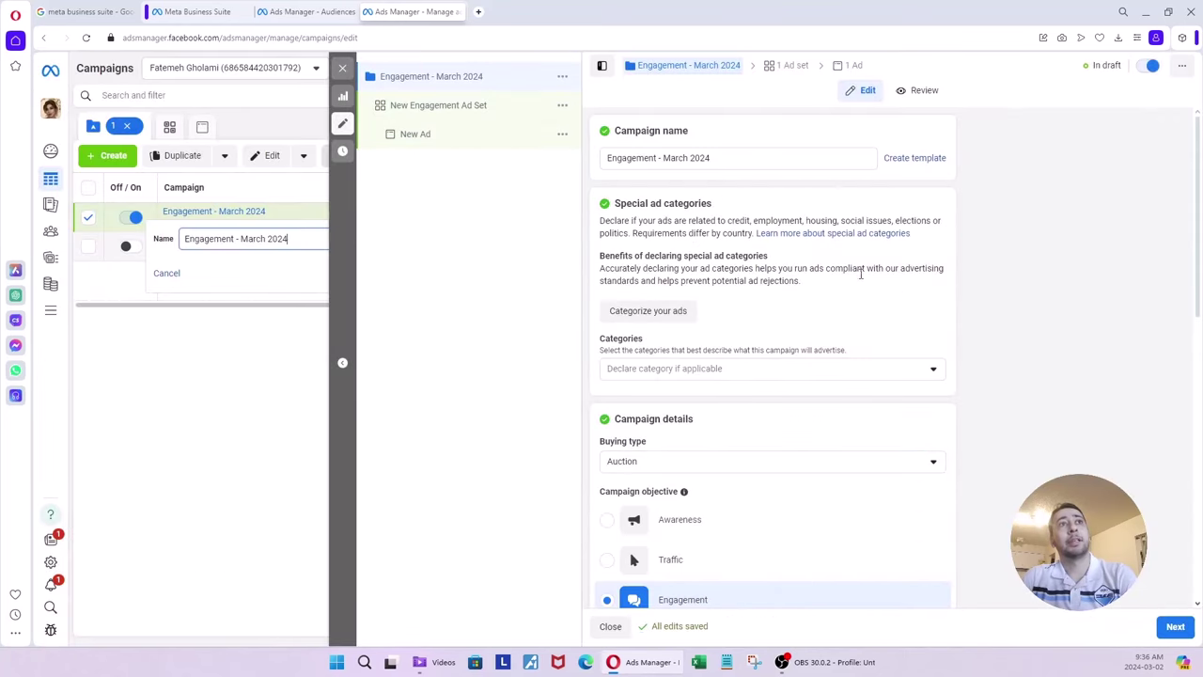
Review the campaign settings down to budget and ad scheduling, and New Engagement Ad Set down to its detailed-targeting interests
scroll(989, 310, down, 1)
scroll(997, 311, down, 3)
scroll(1006, 313, down, 3)
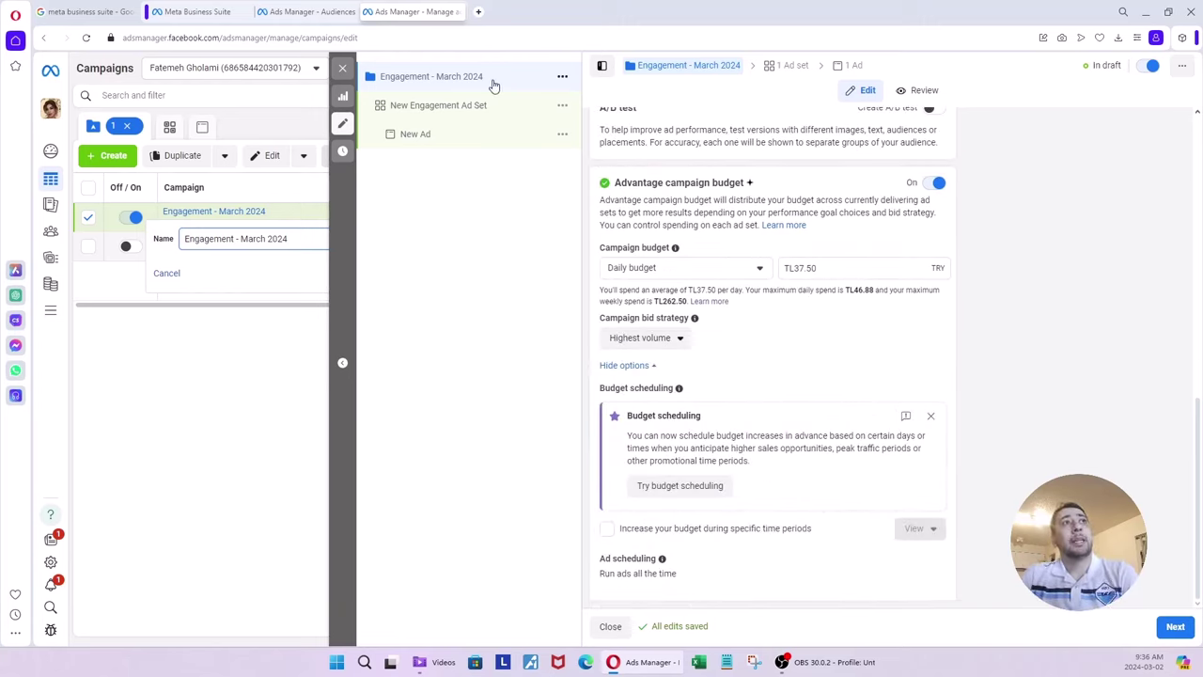
click(454, 104)
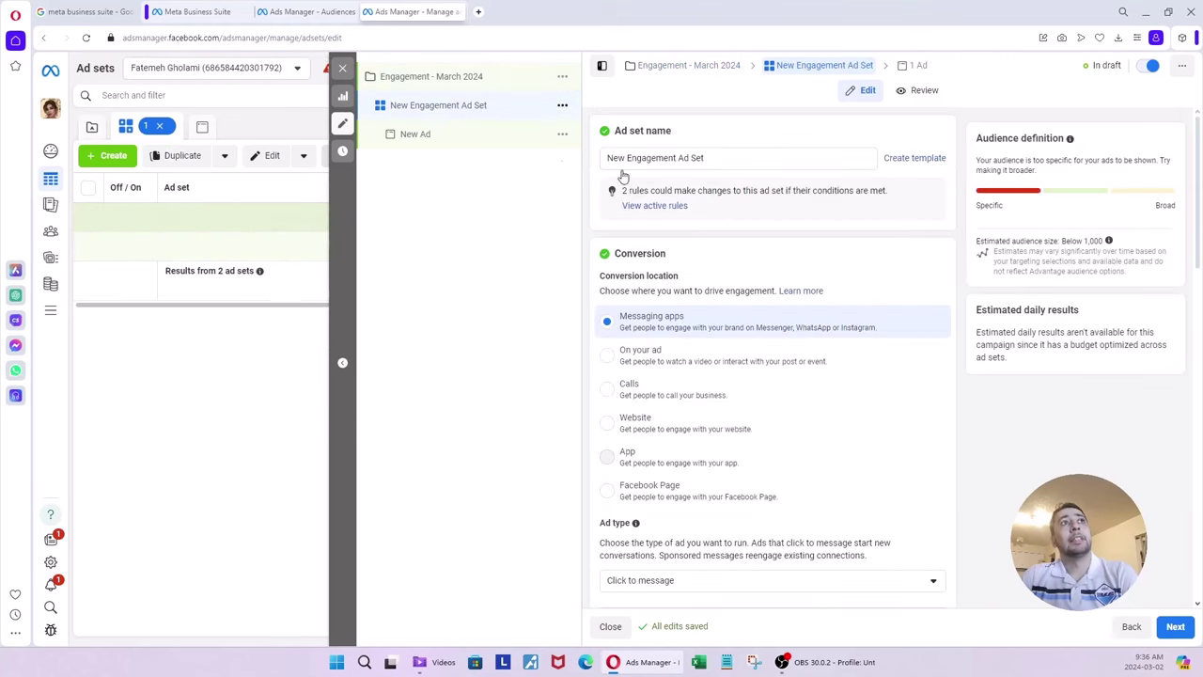
scroll(929, 291, down, 3)
scroll(930, 294, down, 10)
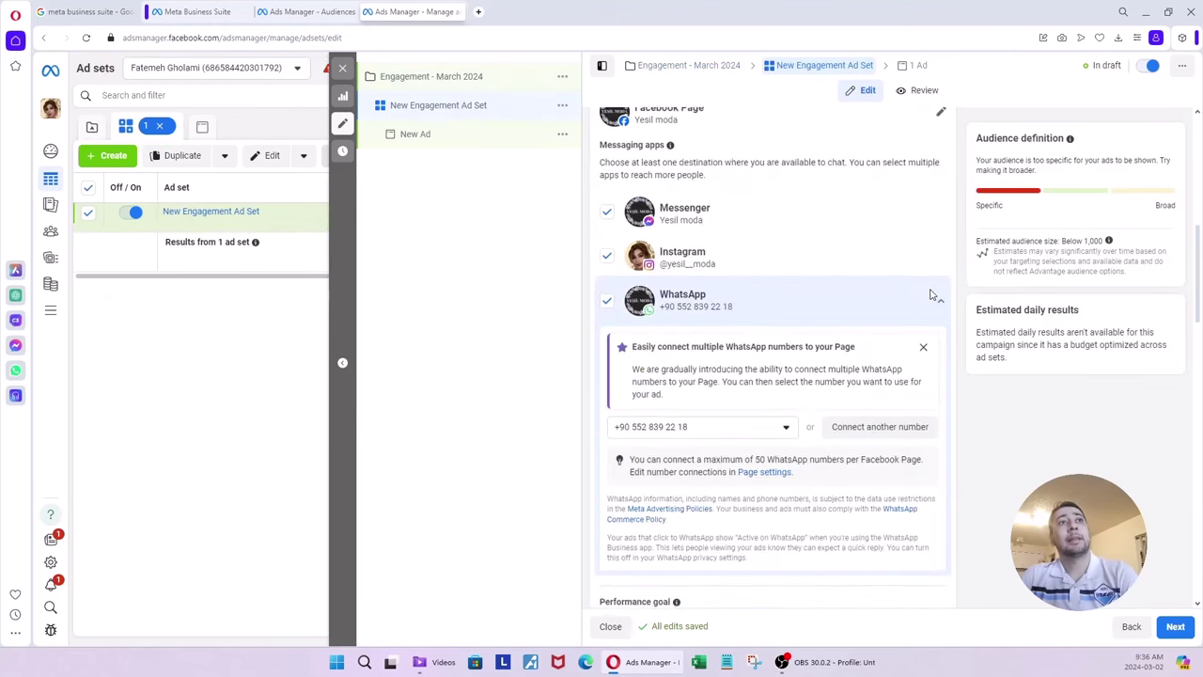
scroll(930, 294, down, 8)
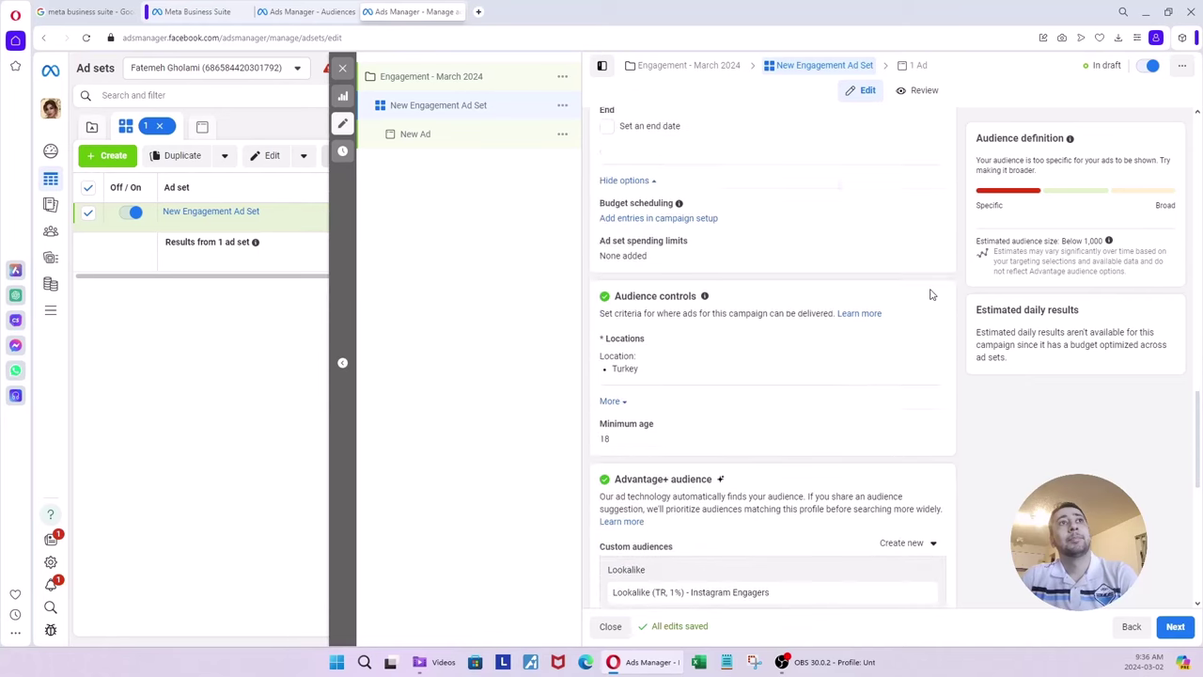
scroll(930, 294, down, 2)
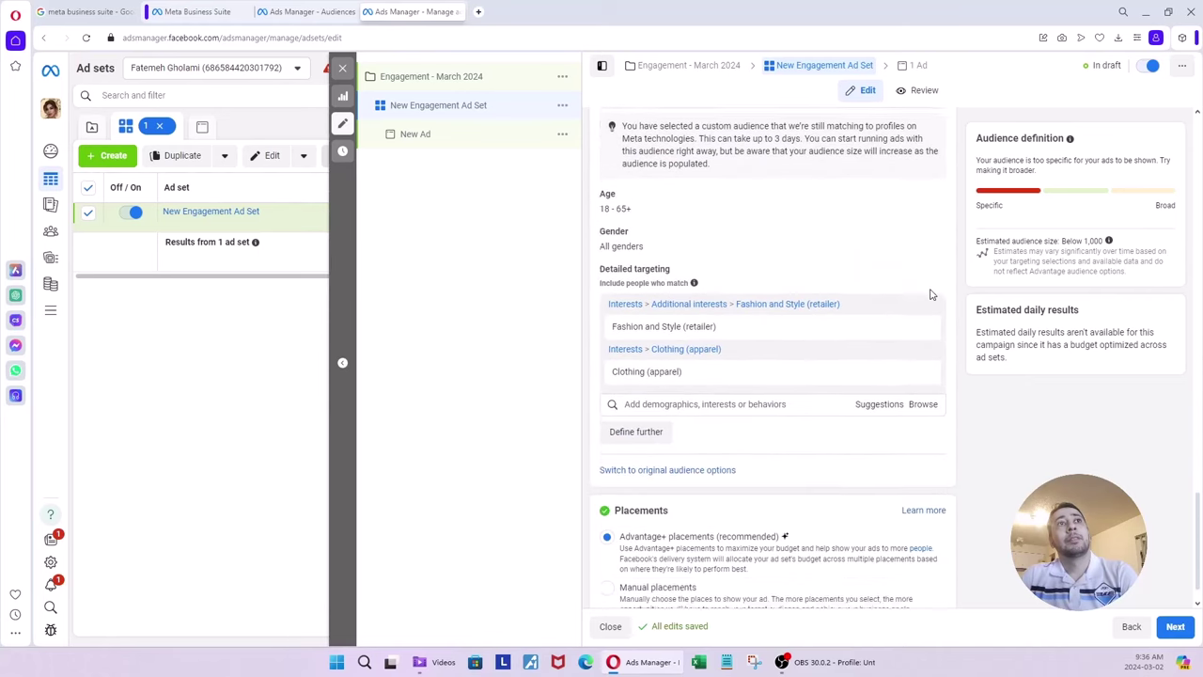
mouse_move(628, 293)
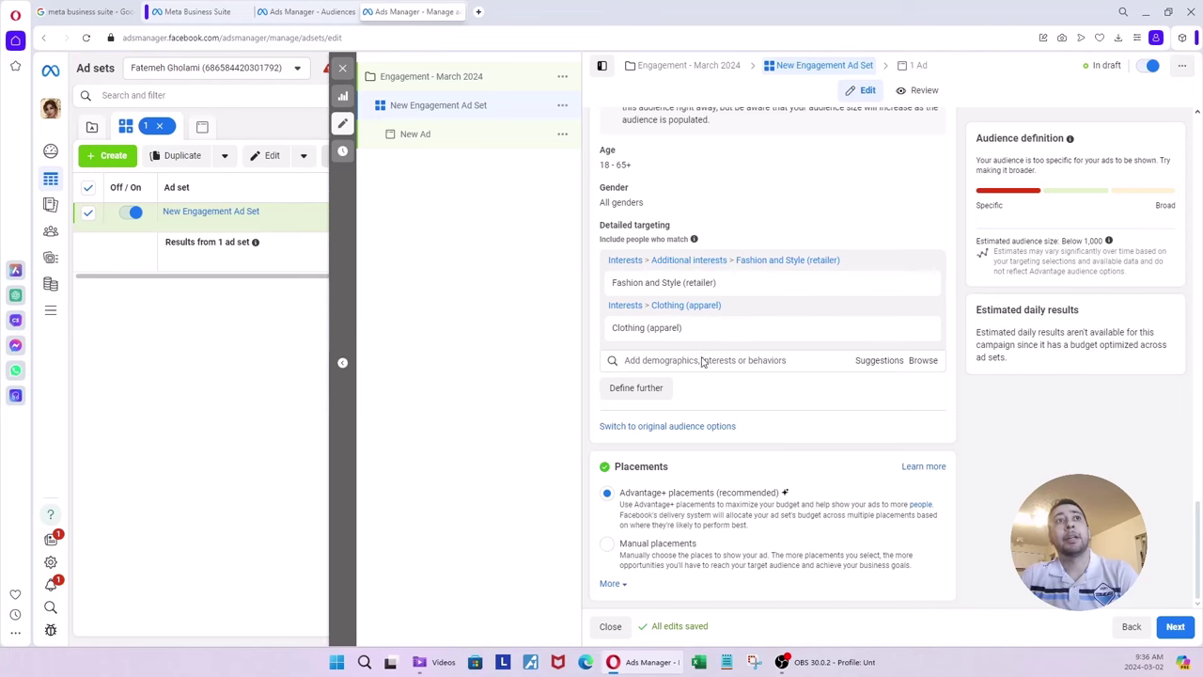
mouse_move(654, 325)
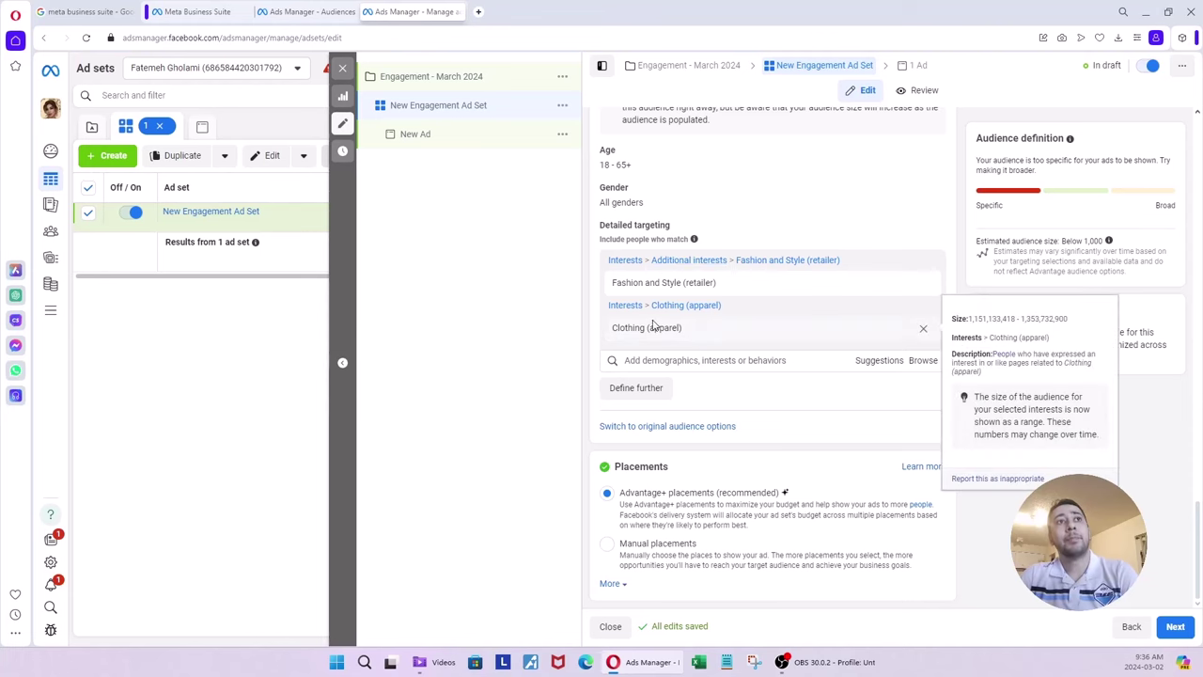
Try narrowing the detailed targeting of New Engagement Ad Set with an additional "and must also match" condition
click(636, 391)
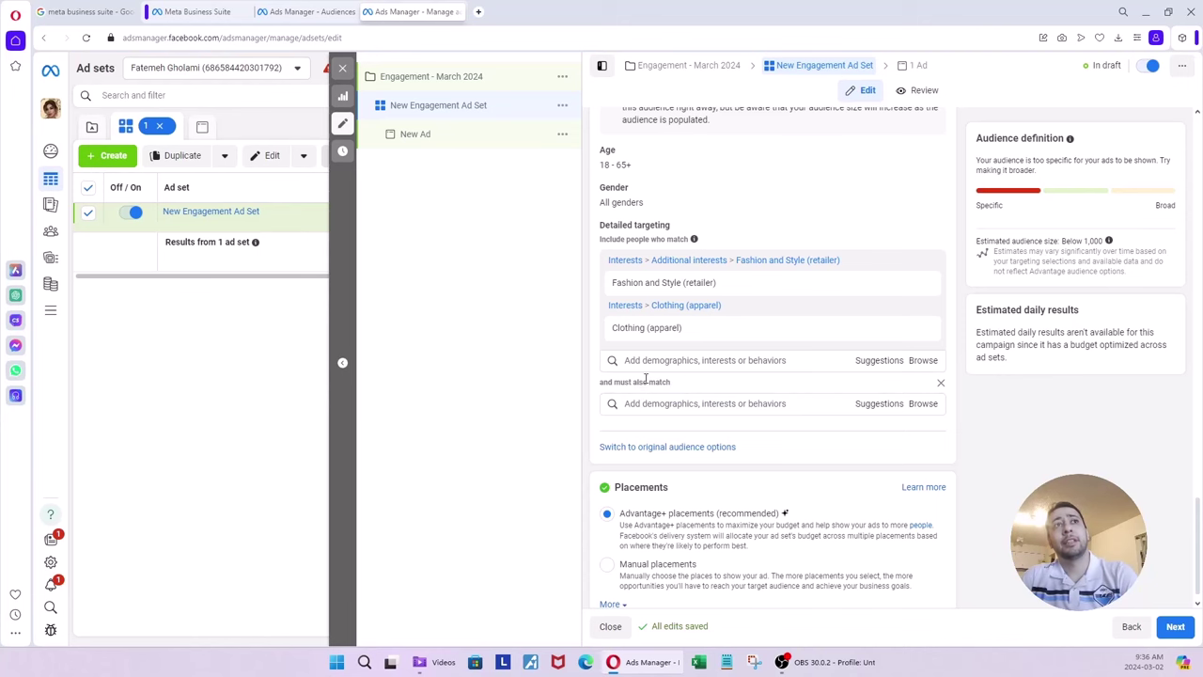
mouse_move(615, 281)
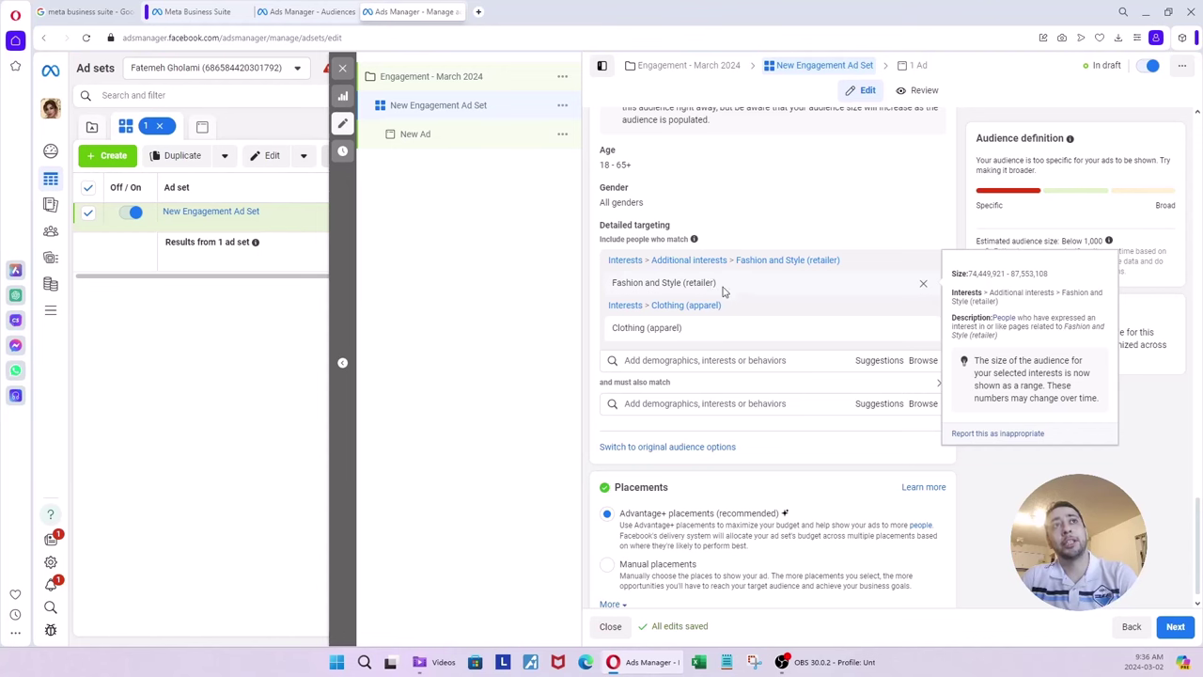
click(720, 403)
mouse_move(676, 291)
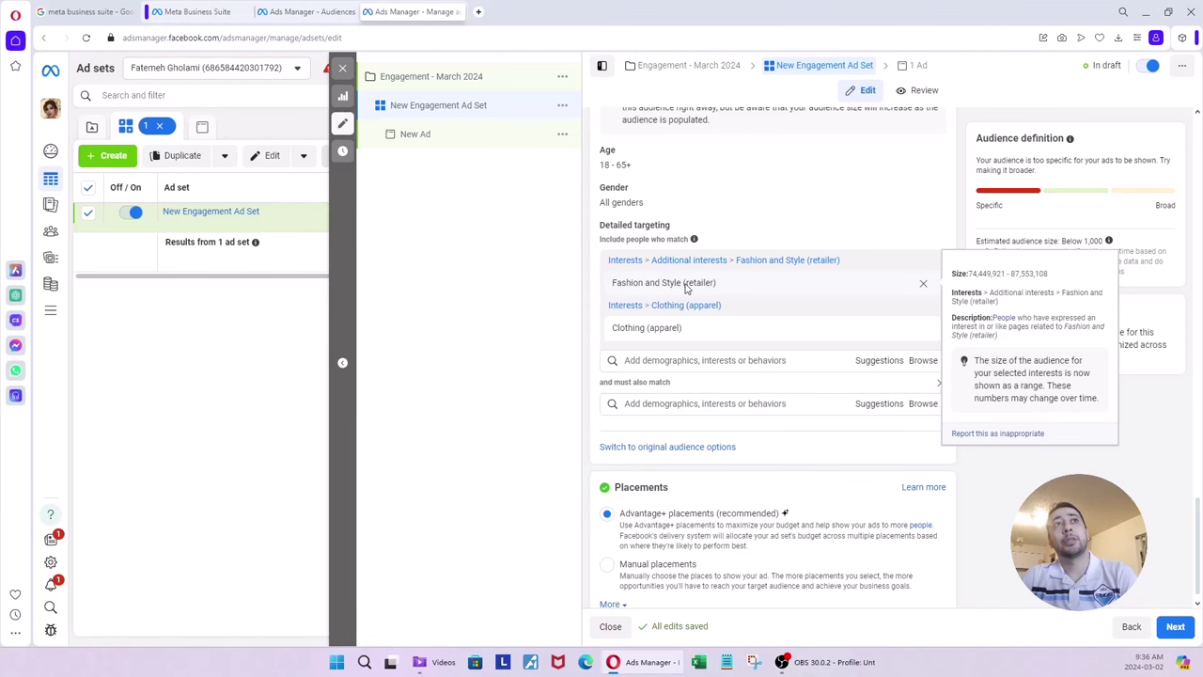
drag(720, 285, 611, 285)
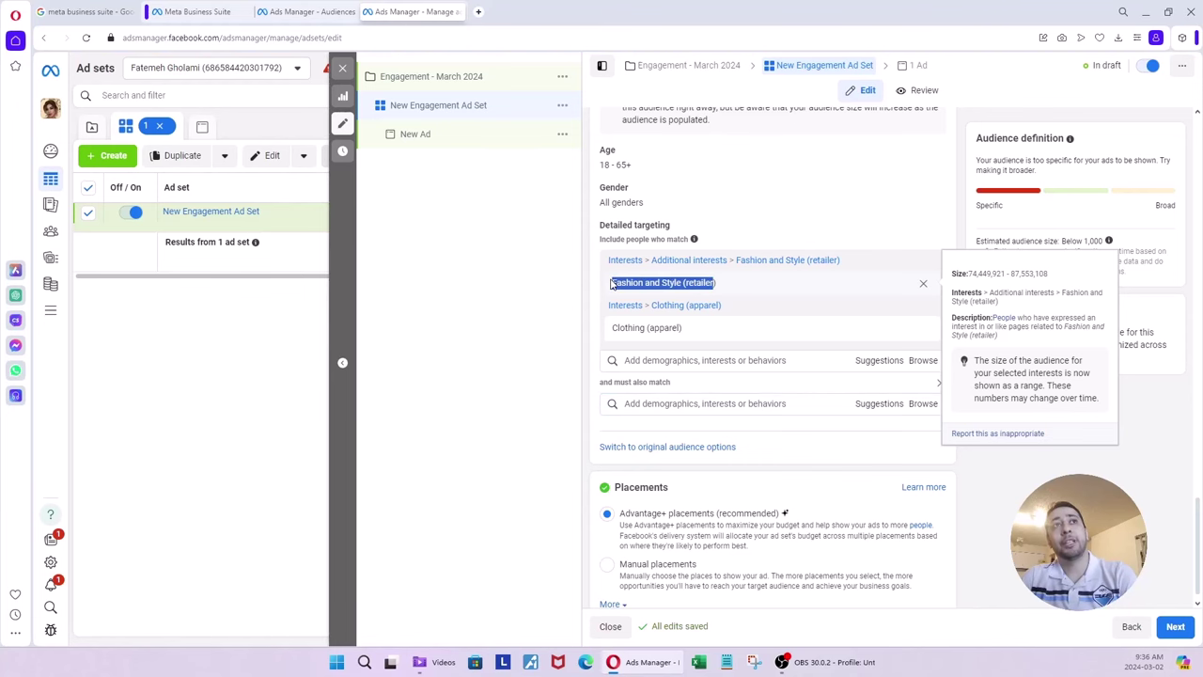
click(643, 377)
click(668, 404)
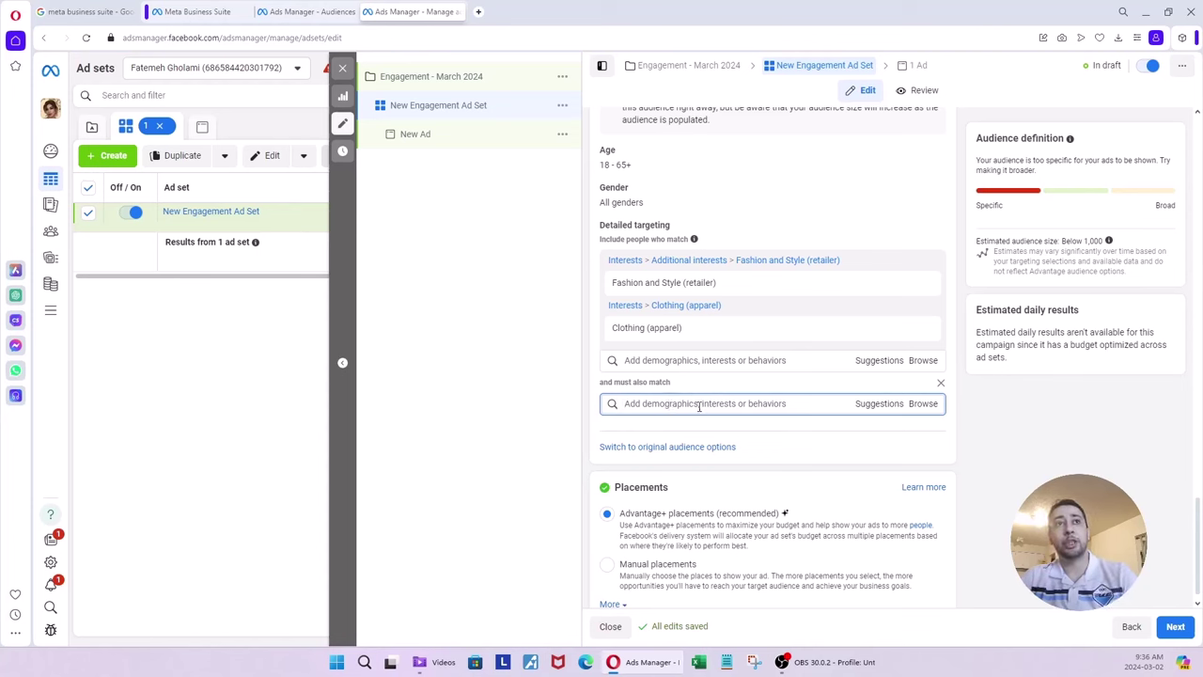
click(941, 385)
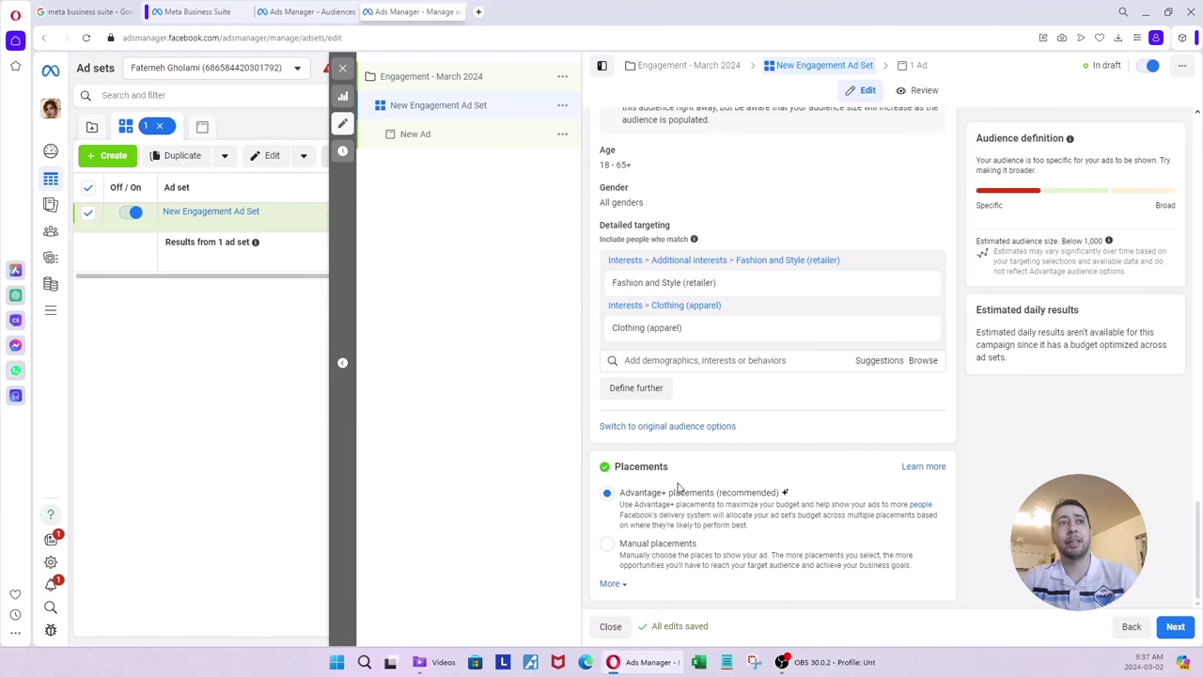
Switch New Engagement Ad Set to manual placements and keep both mobile and desktop devices selected
click(608, 547)
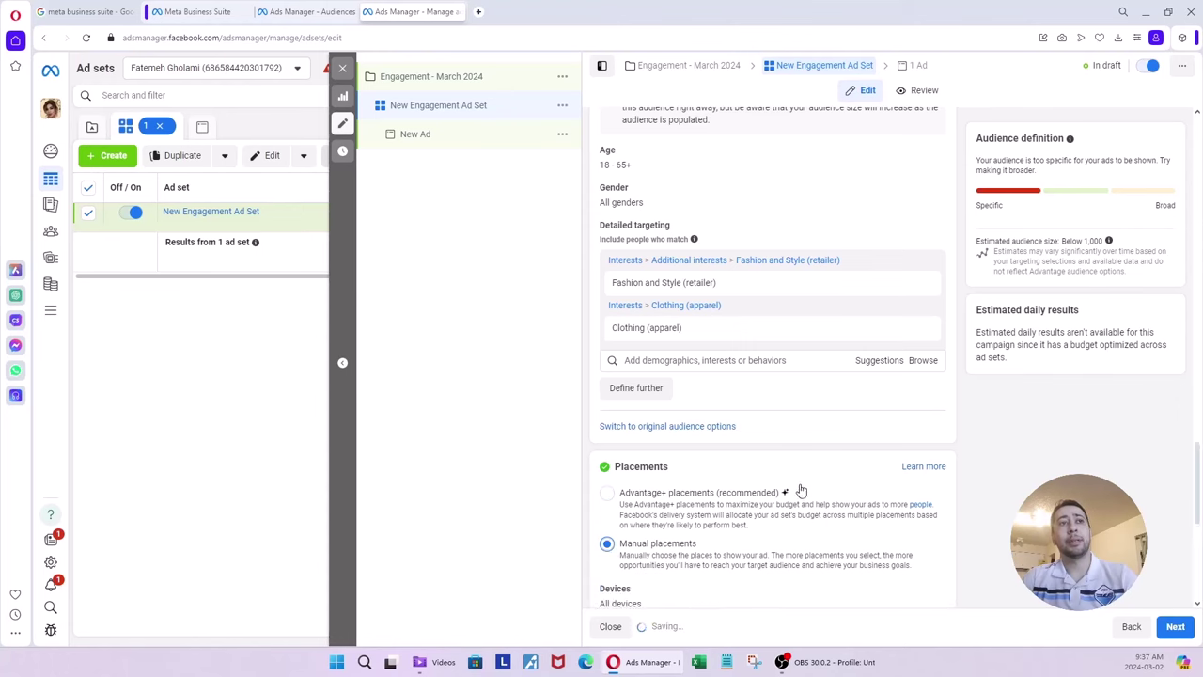
scroll(800, 489, down, 3)
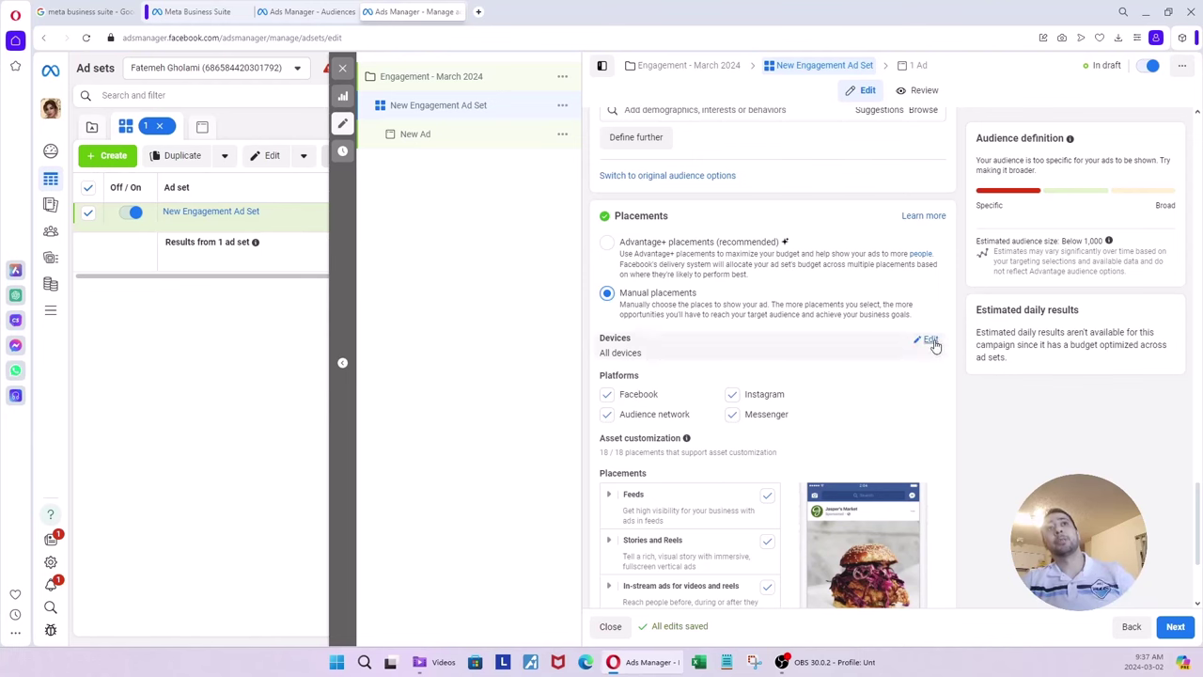
click(933, 343)
click(887, 358)
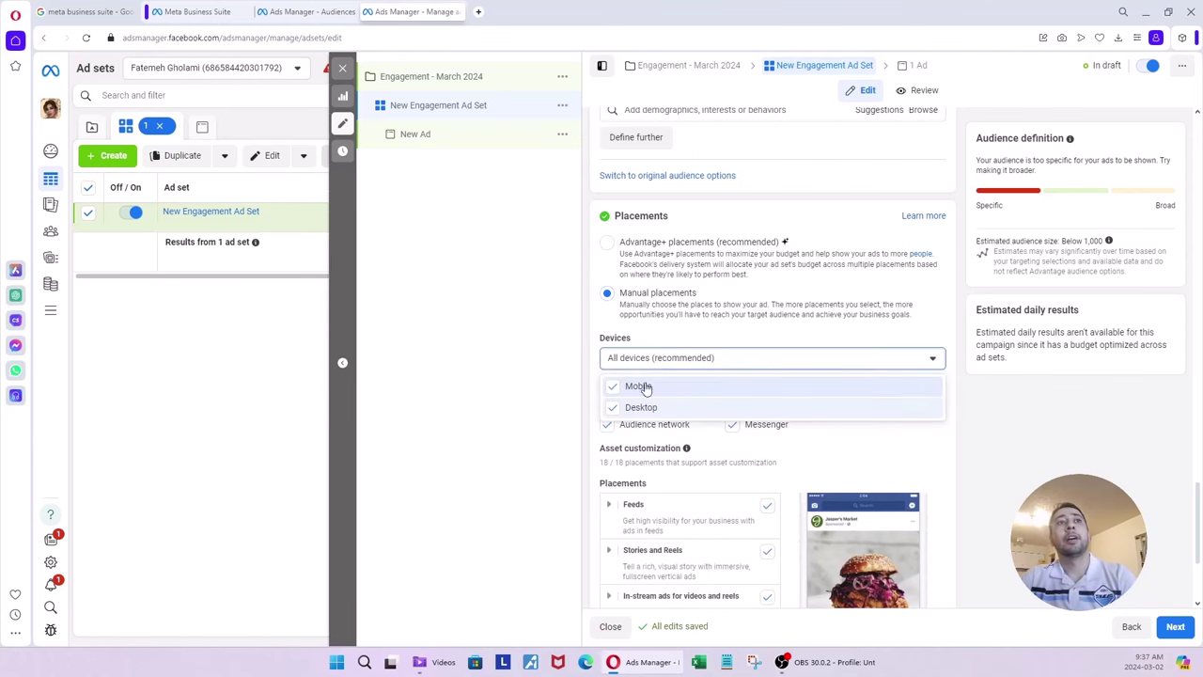
click(996, 482)
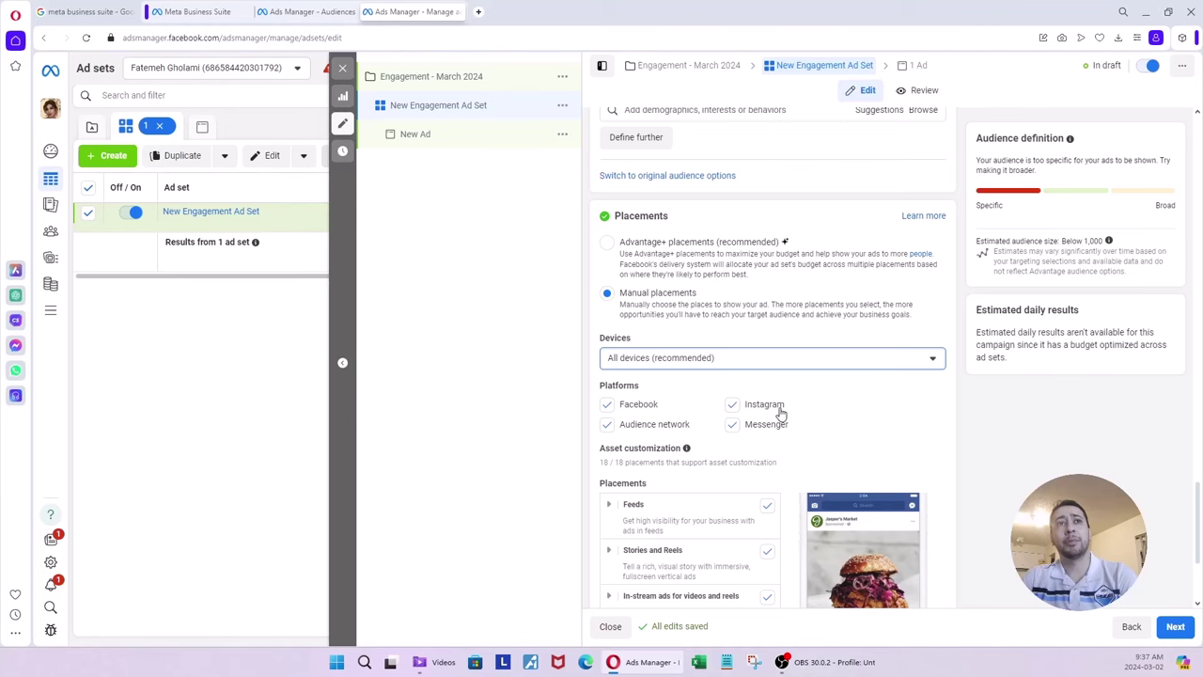
Exclude Audience network from the ad set's placement platforms, keeping Facebook, Instagram and Messenger
scroll(1001, 454, down, 2)
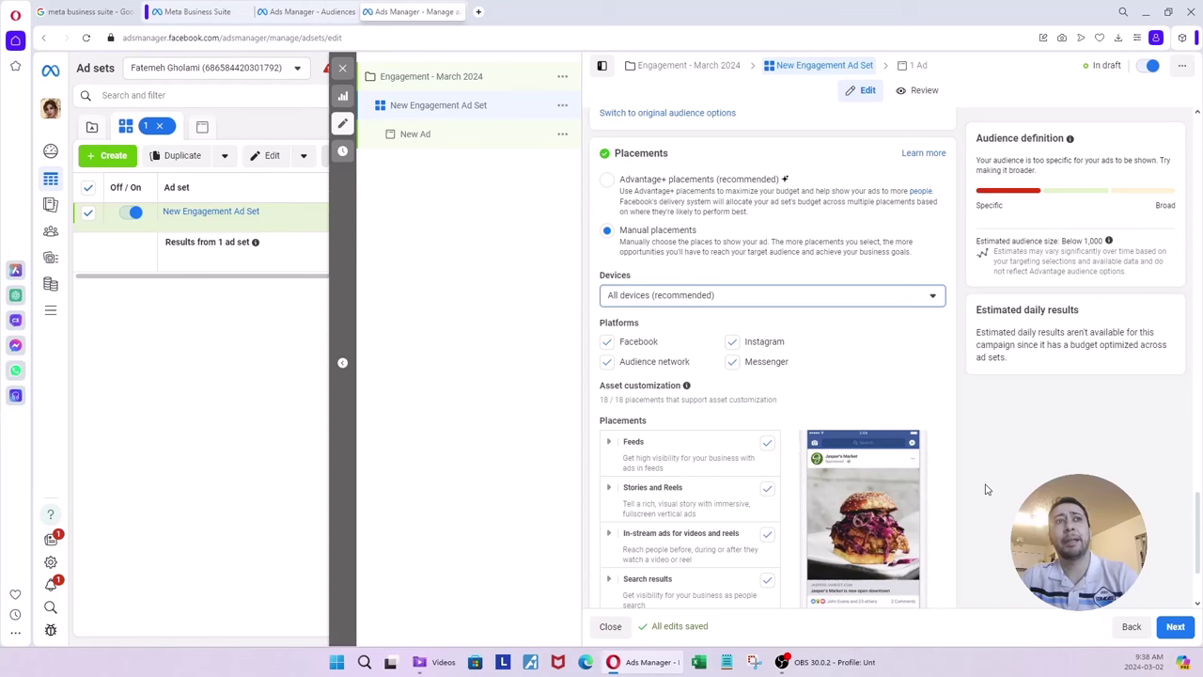
click(608, 363)
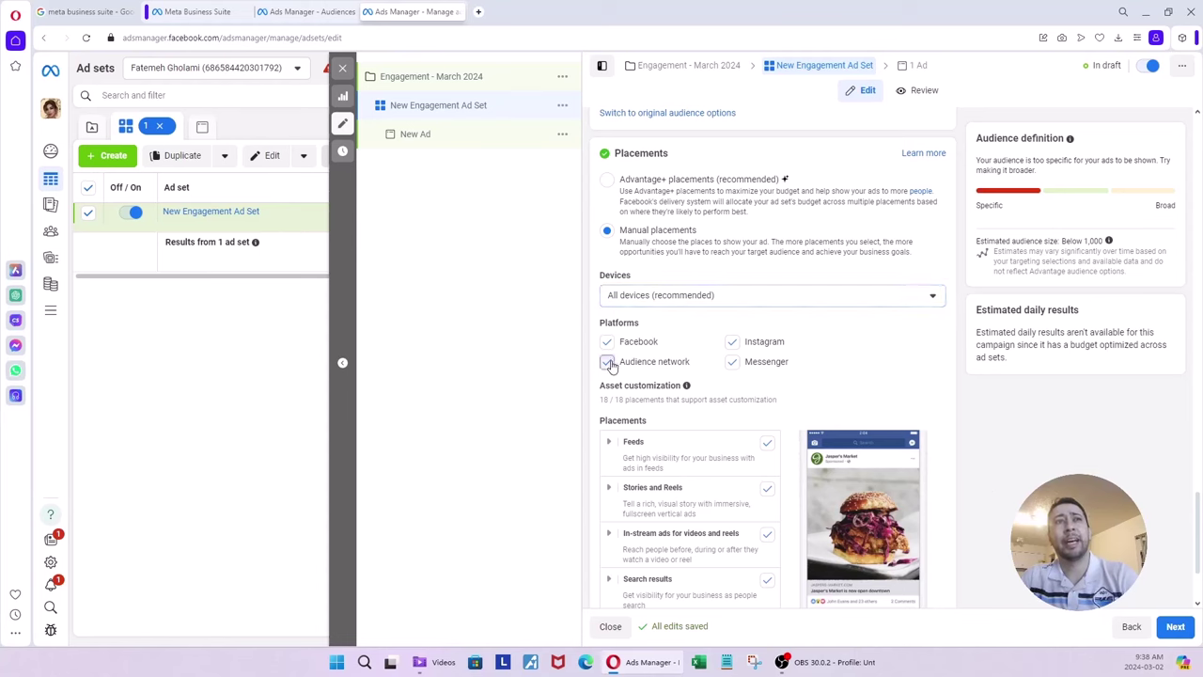
click(608, 363)
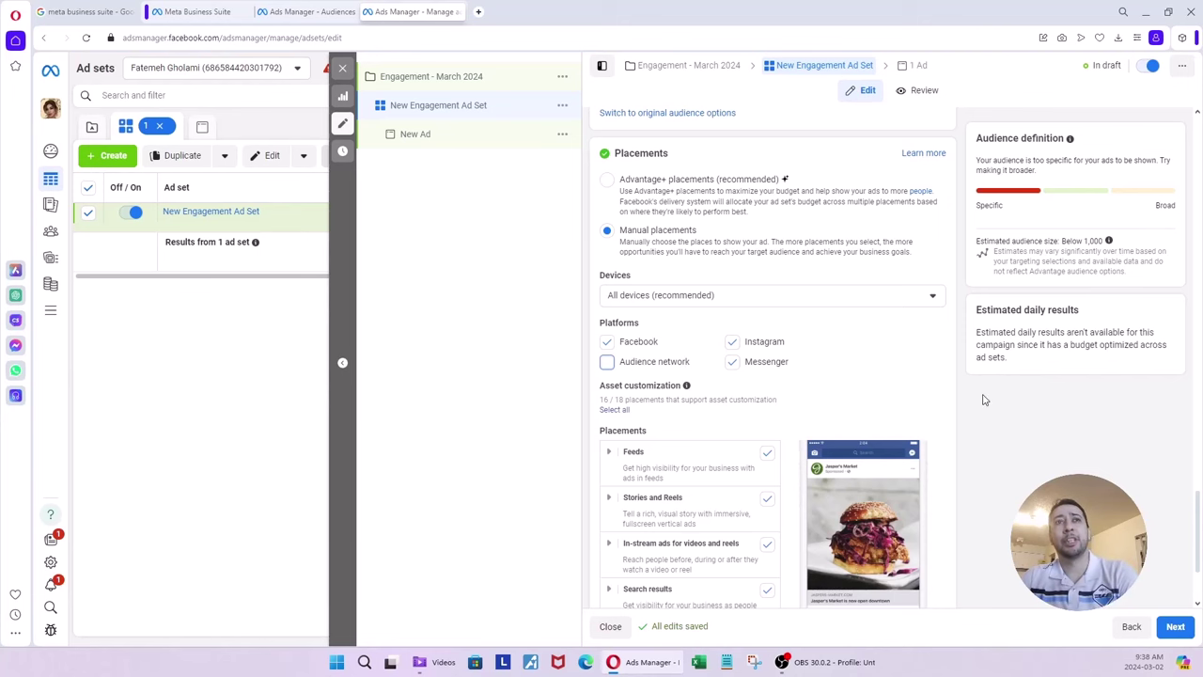
Review the placement categories and expand the additional options covering mobile devices, skippable ads, and brand safety and suitability
scroll(983, 397, down, 3)
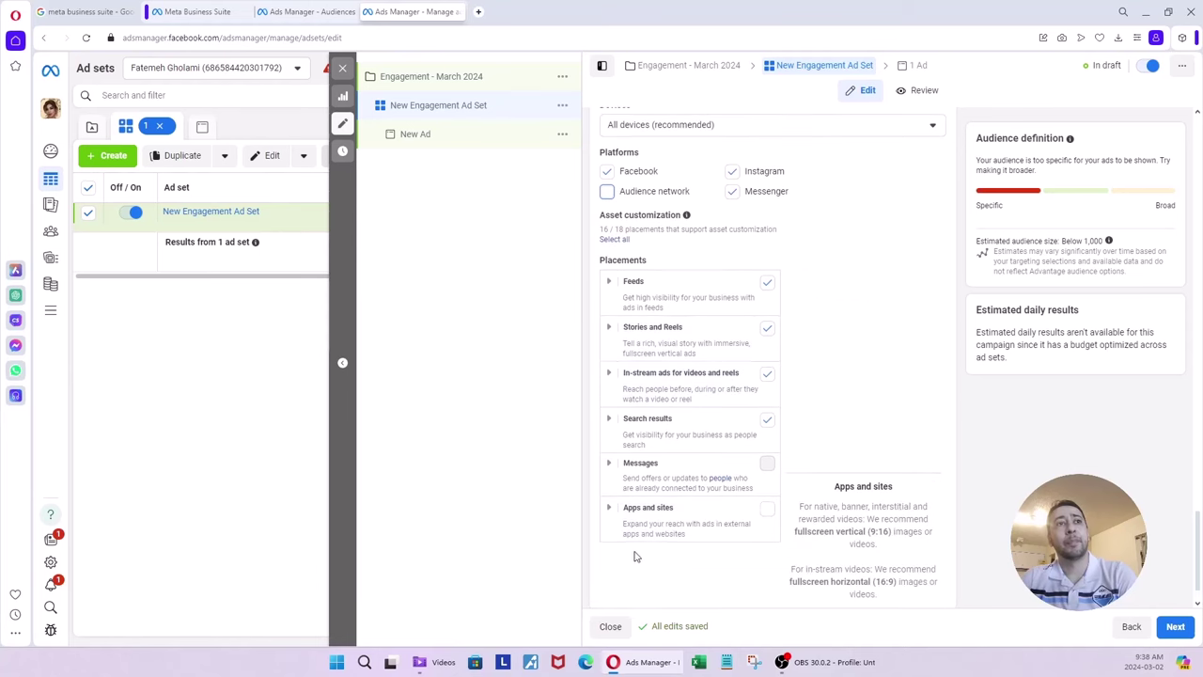
scroll(659, 526, down, 1)
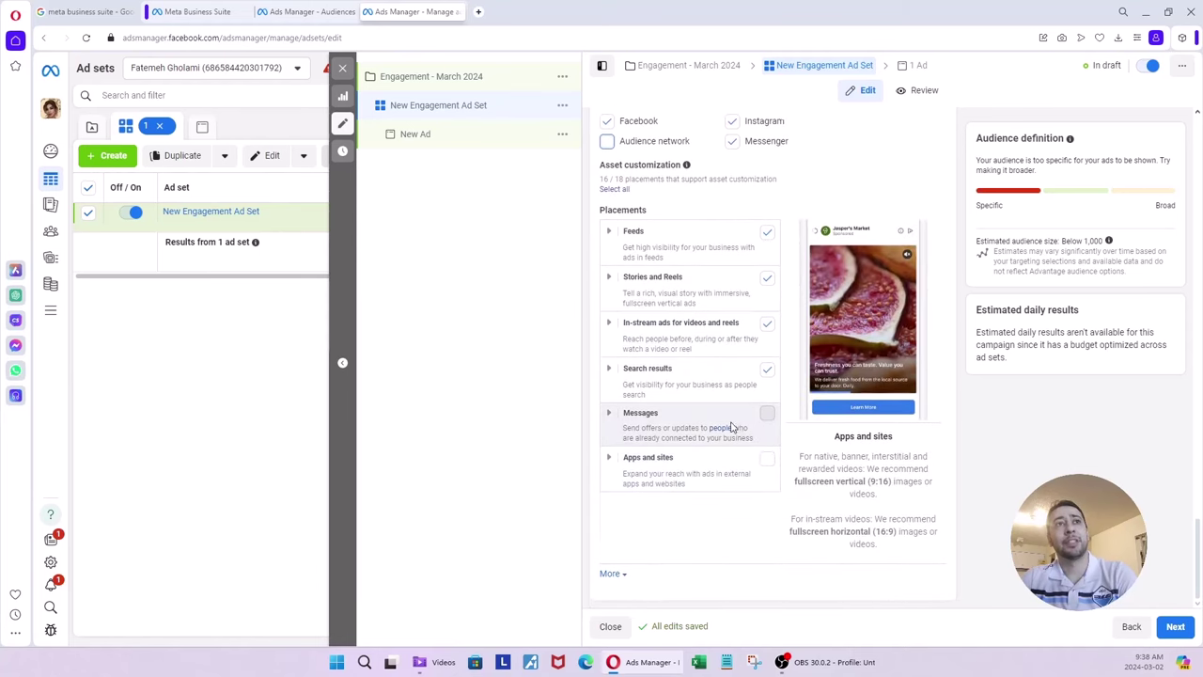
scroll(732, 425, up, 5)
scroll(814, 357, down, 6)
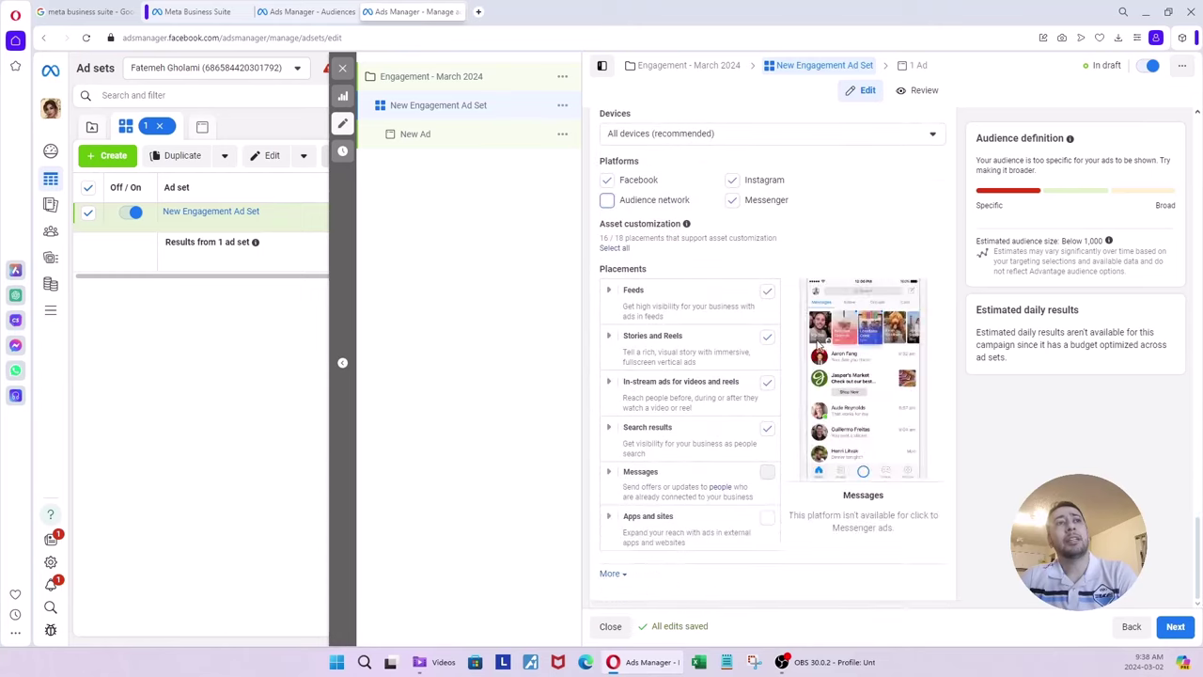
scroll(630, 569, down, 1)
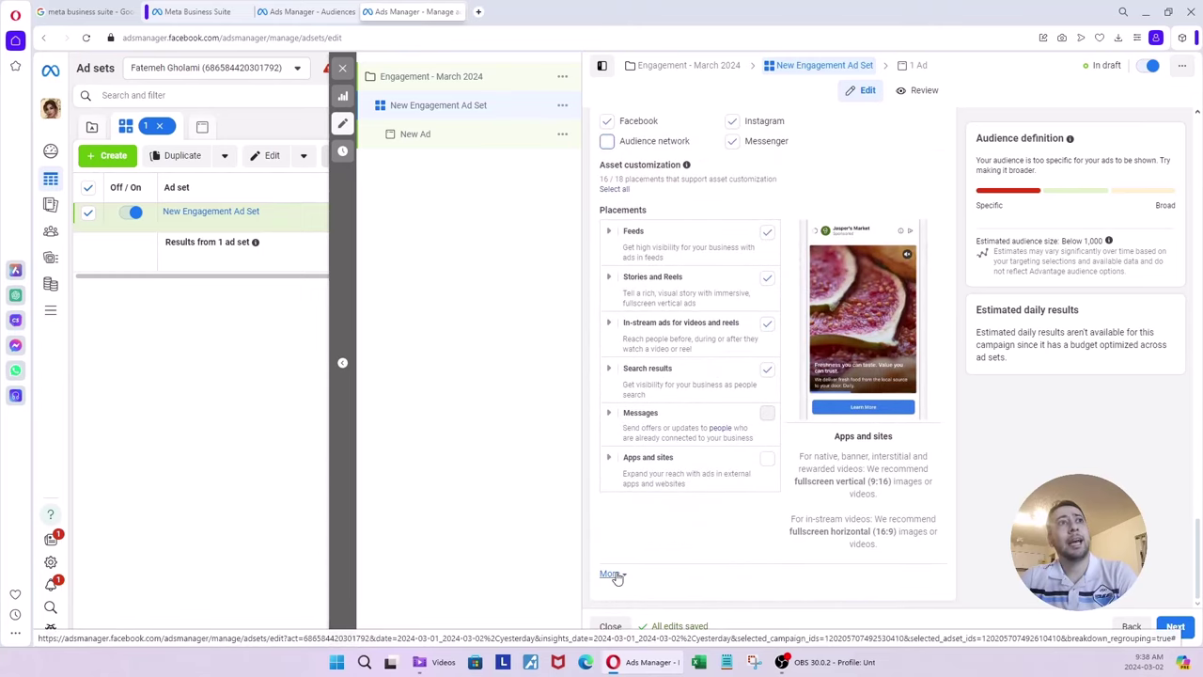
click(611, 574)
scroll(701, 507, down, 5)
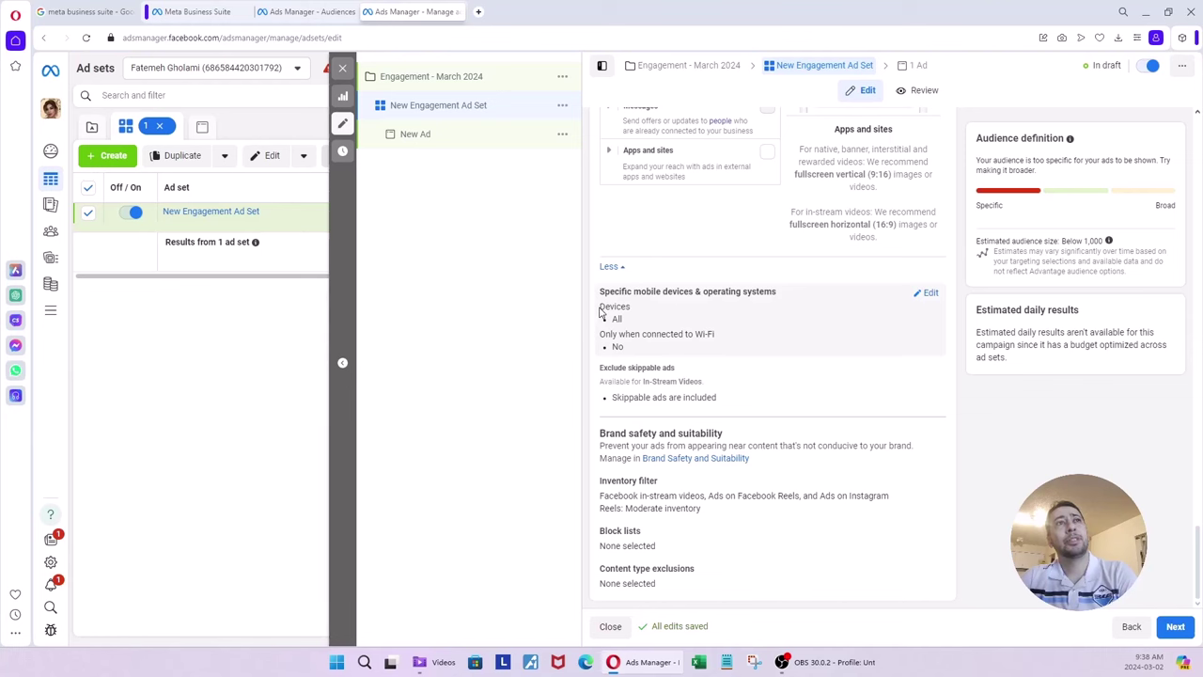
Open the specific mobile devices and operating systems settings, collapse the extra placement options and continue to New Ad
click(928, 294)
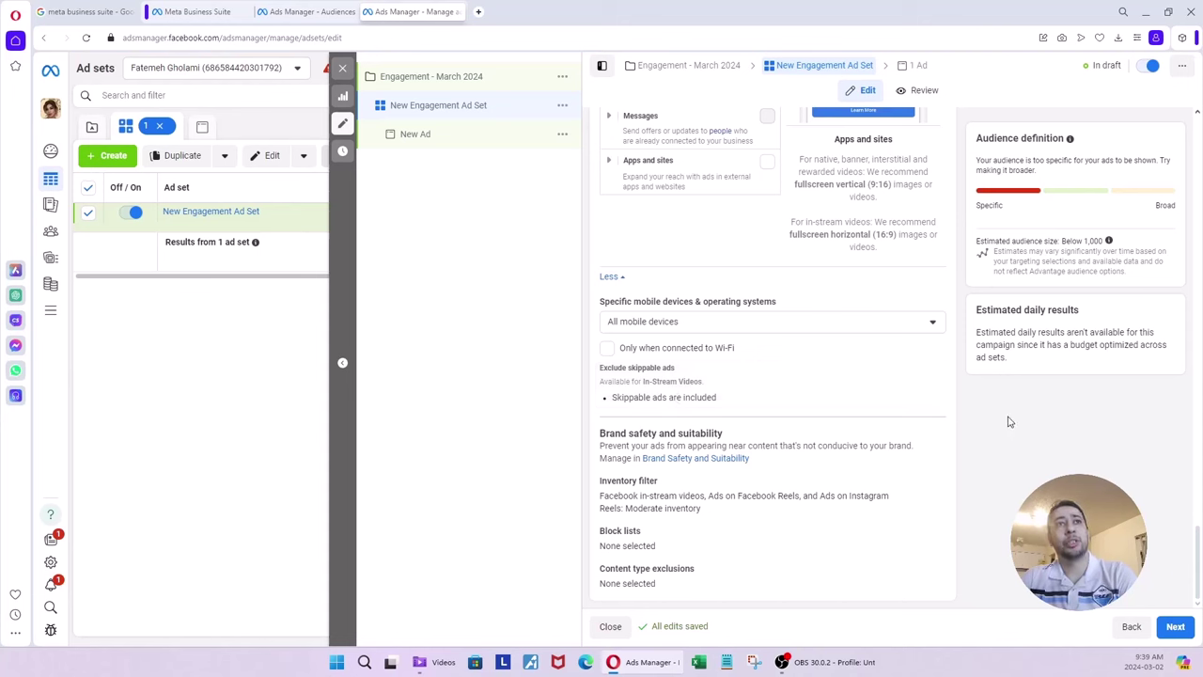
click(610, 278)
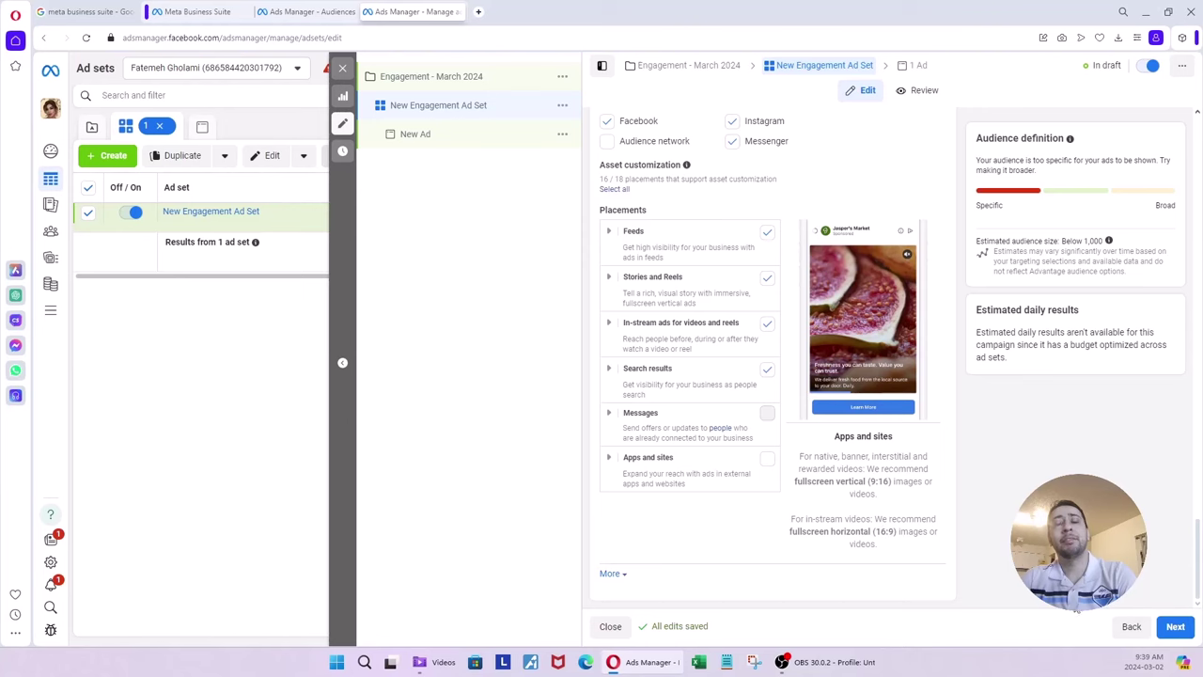
click(1177, 628)
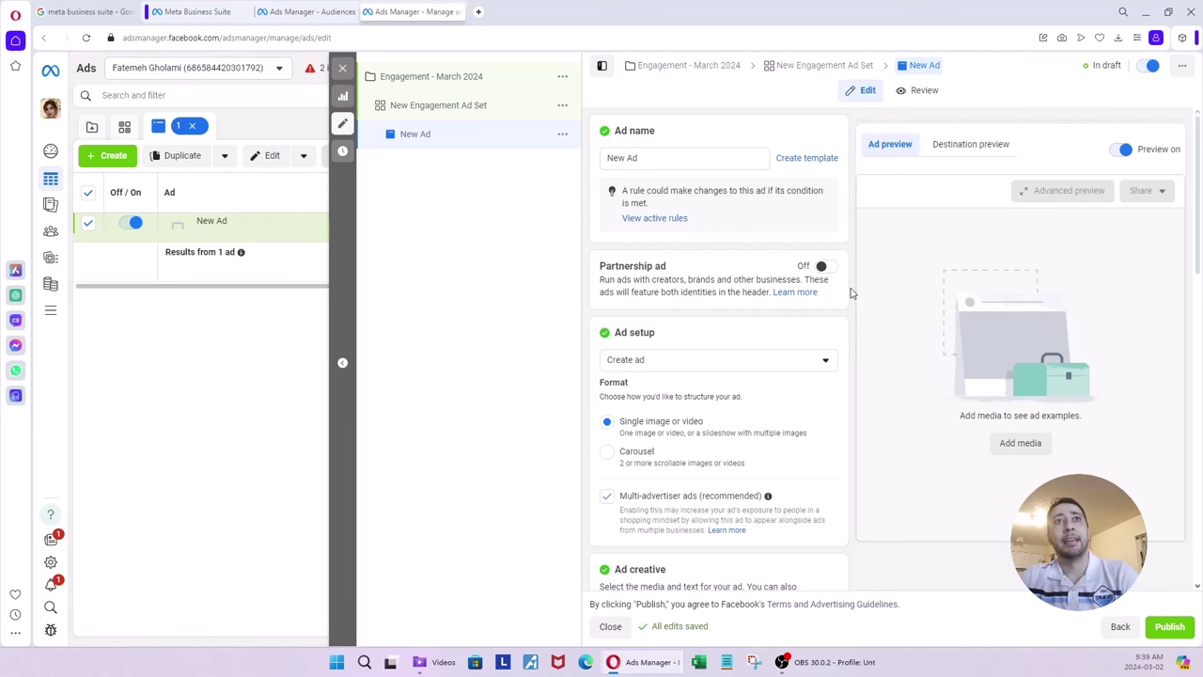
Review the campaign, ad set and ad levels of Engagement - March 2024, ending on New Ad
drag(694, 161, 602, 158)
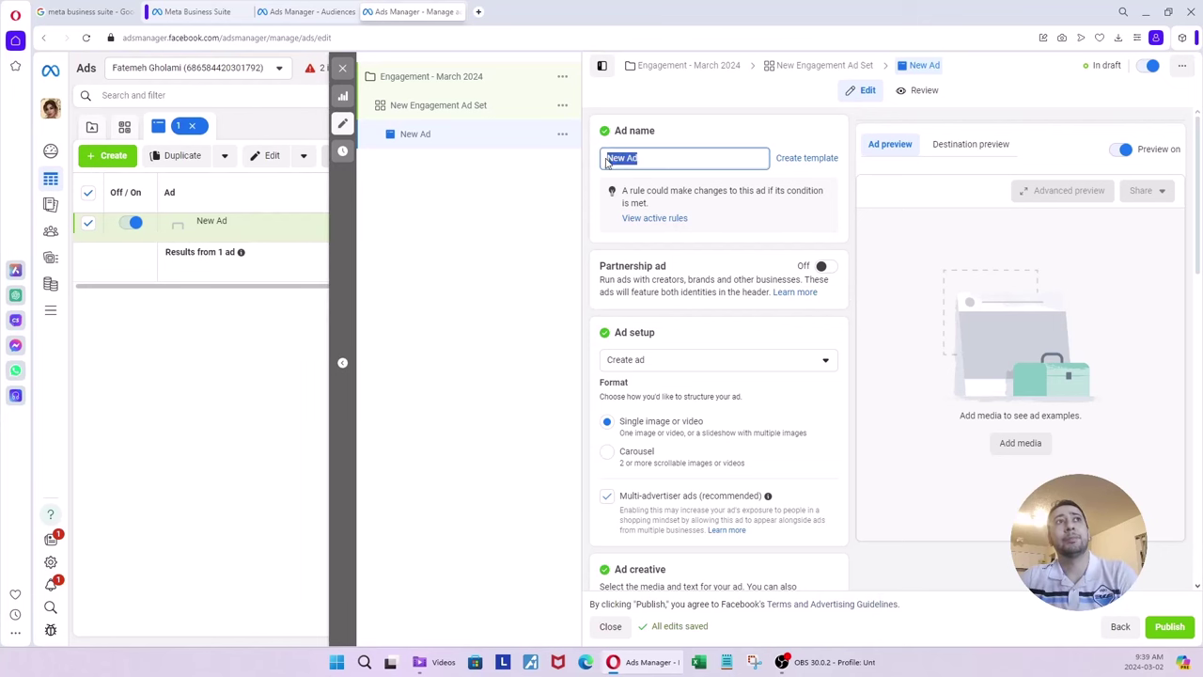
click(450, 83)
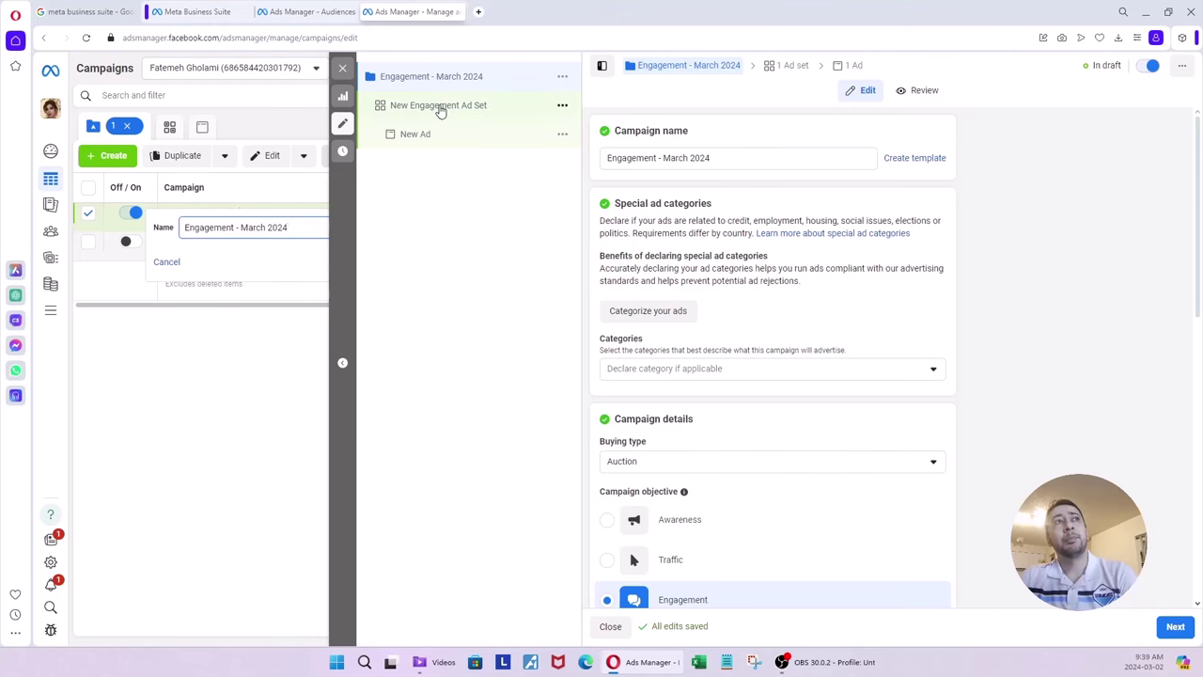
click(440, 107)
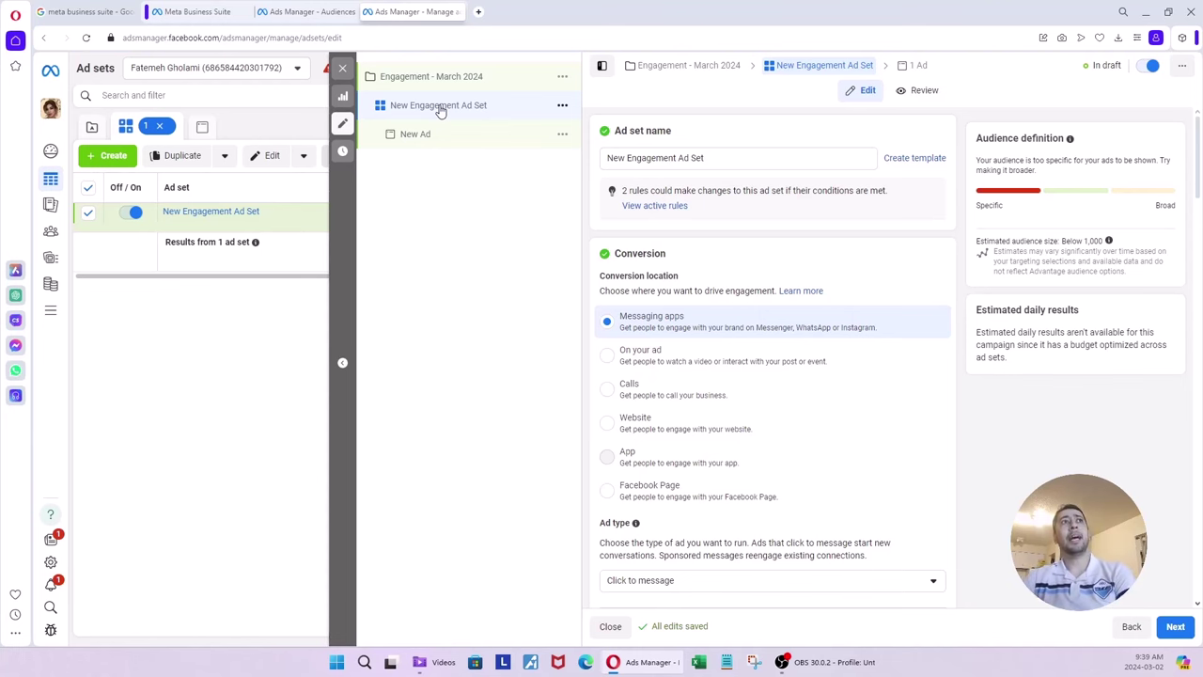
click(432, 136)
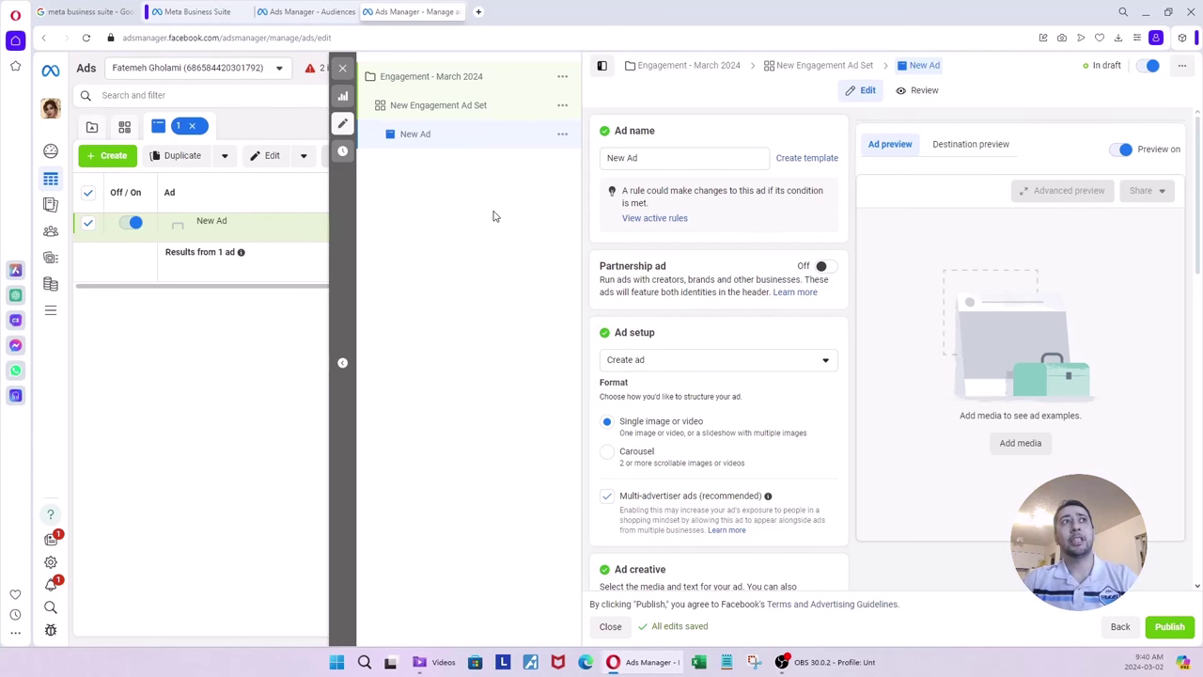
click(462, 107)
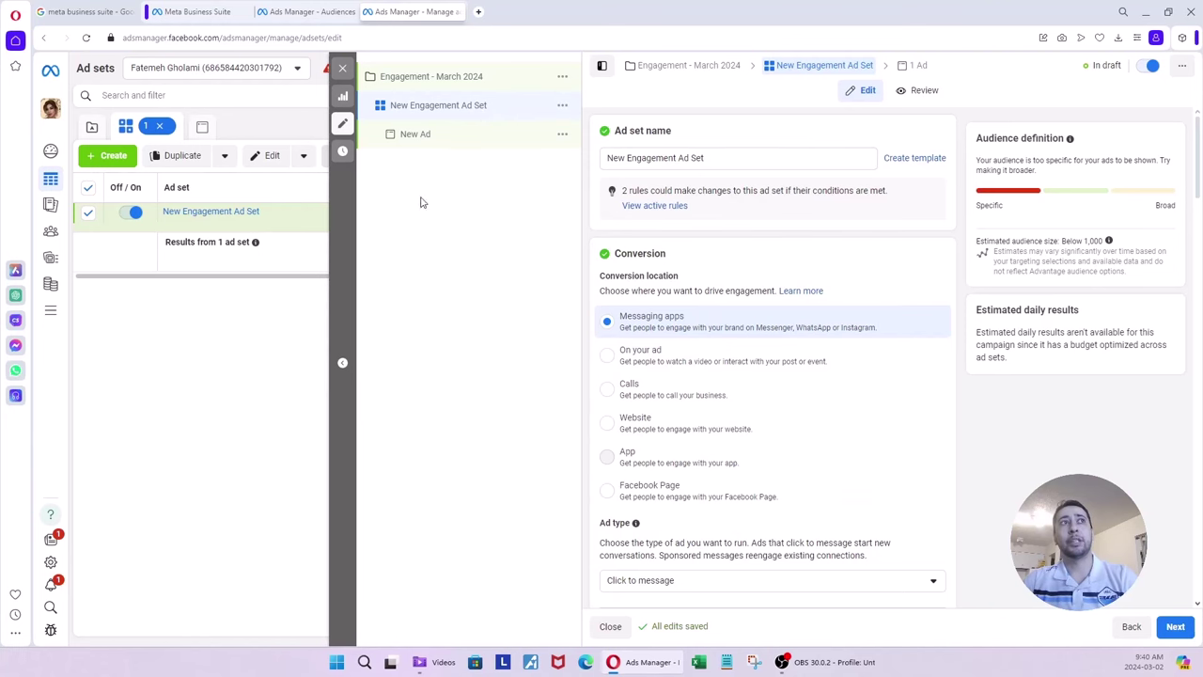
click(423, 141)
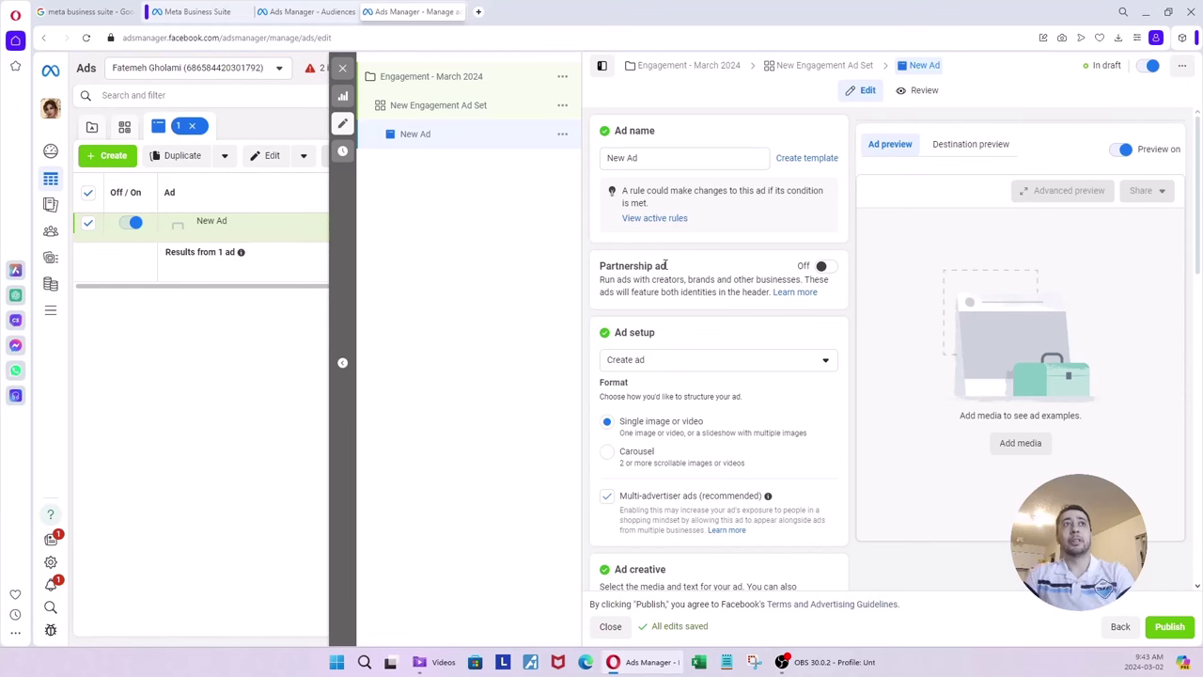
Try the Use existing post setup for New Ad, switch back to Create ad and choose the Carousel format
click(695, 362)
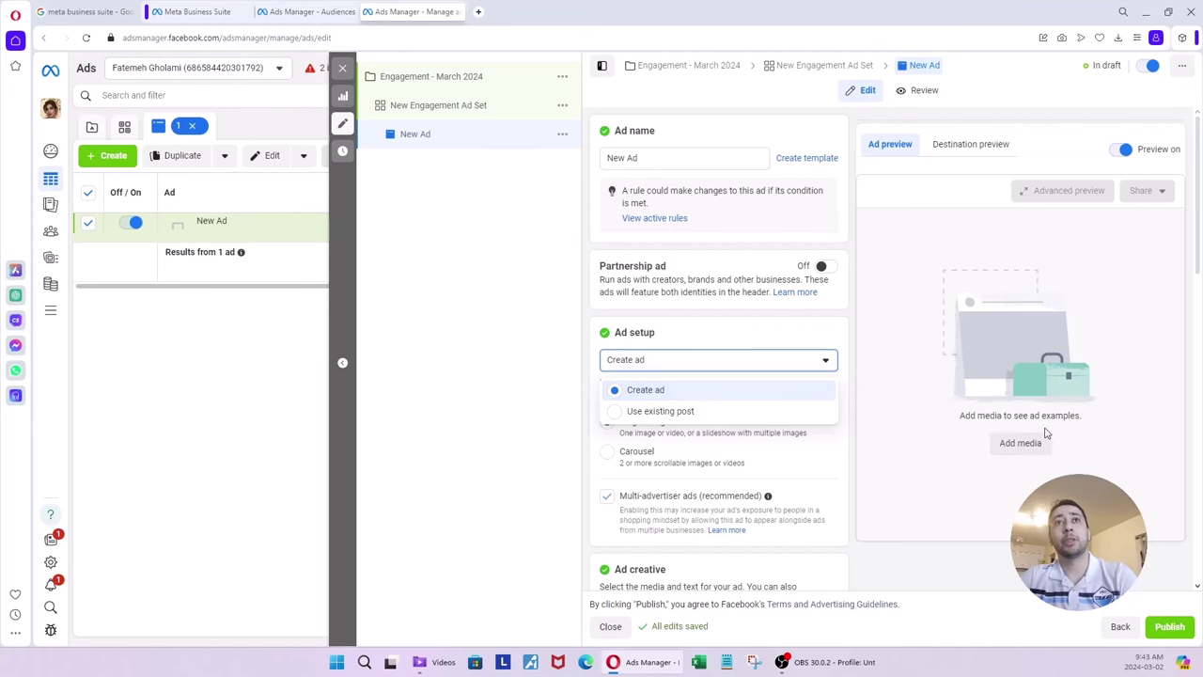
click(696, 412)
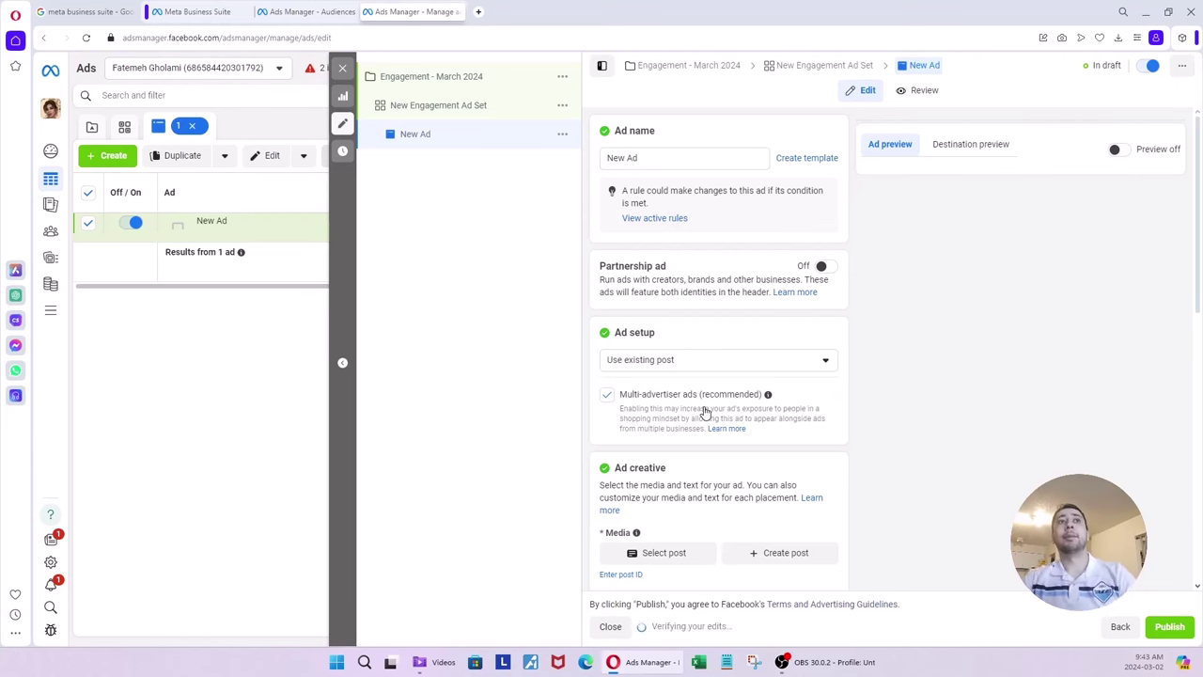
click(667, 363)
click(657, 390)
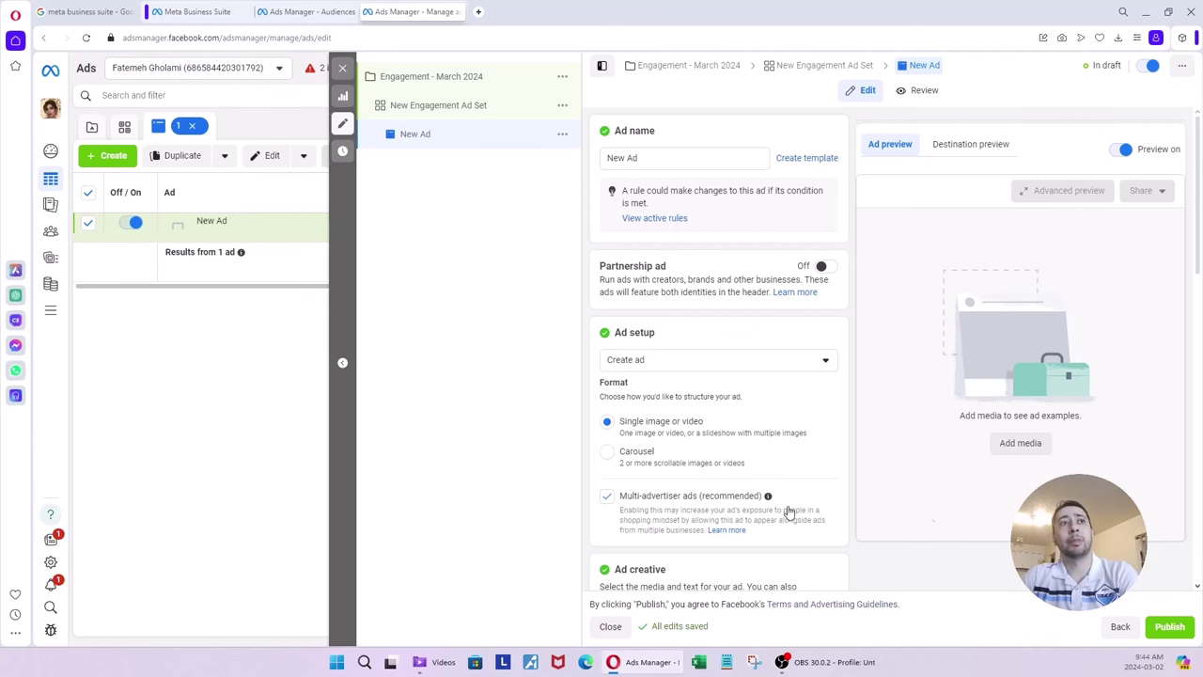
click(608, 455)
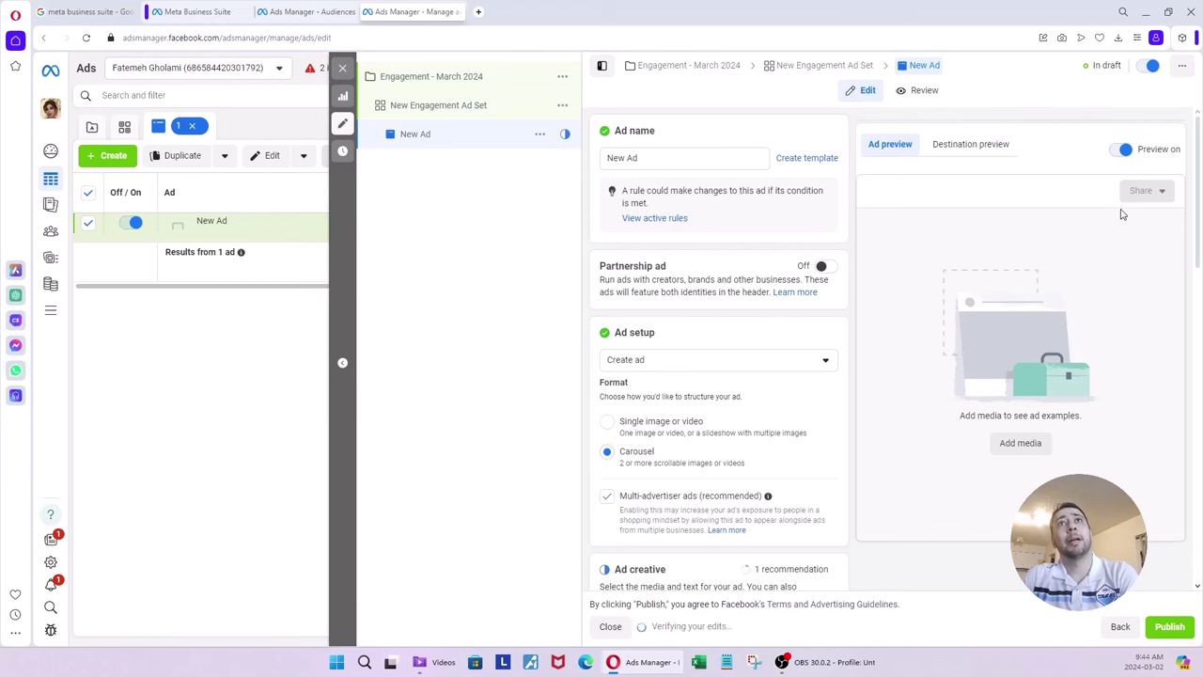
Switch to the Google search page and look up images for "facebook carousel ad"
click(84, 11)
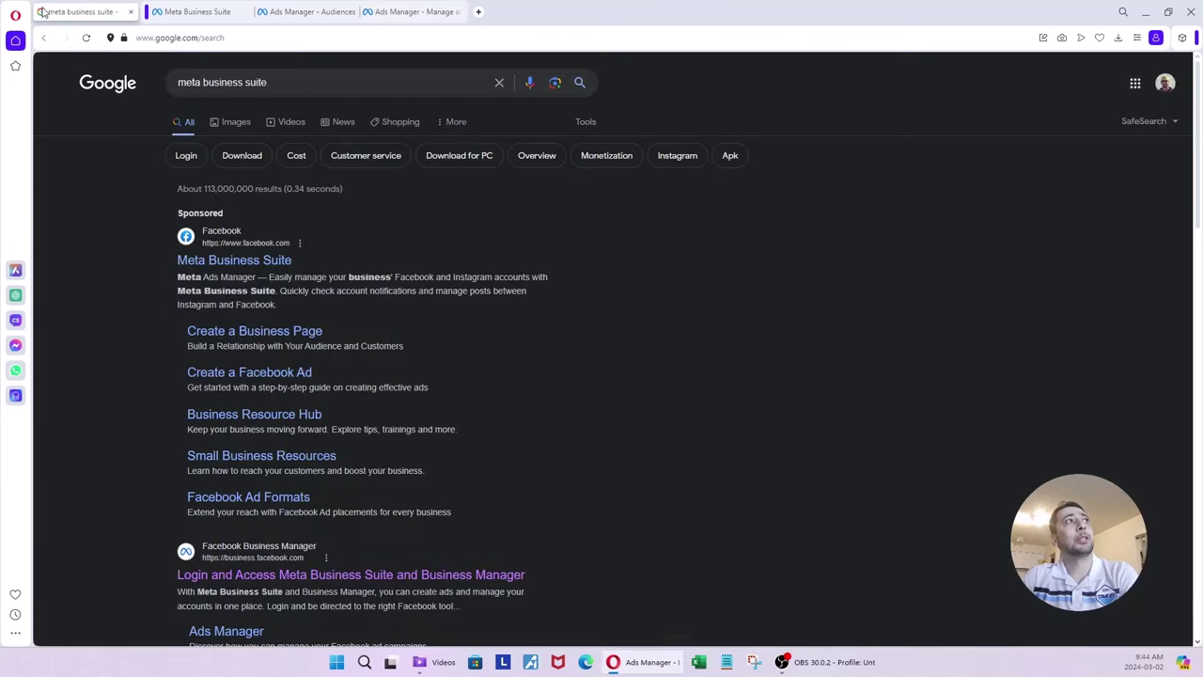
triple_click(236, 85)
text(fa)
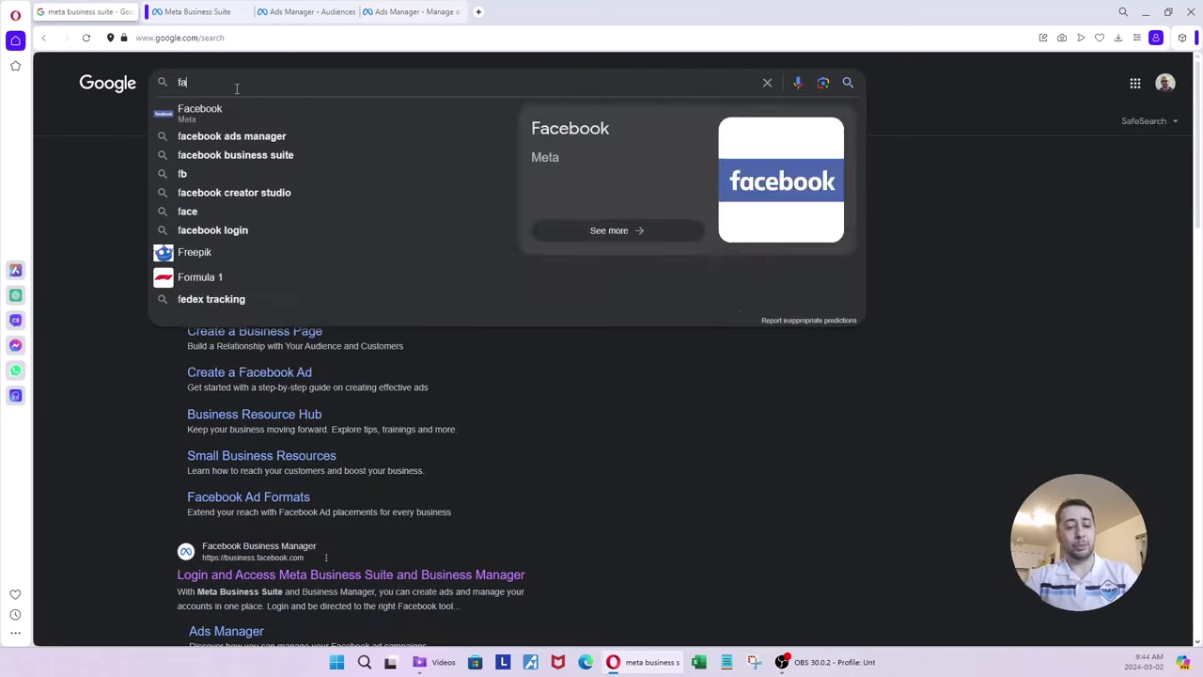
text(cebook carousel ad)
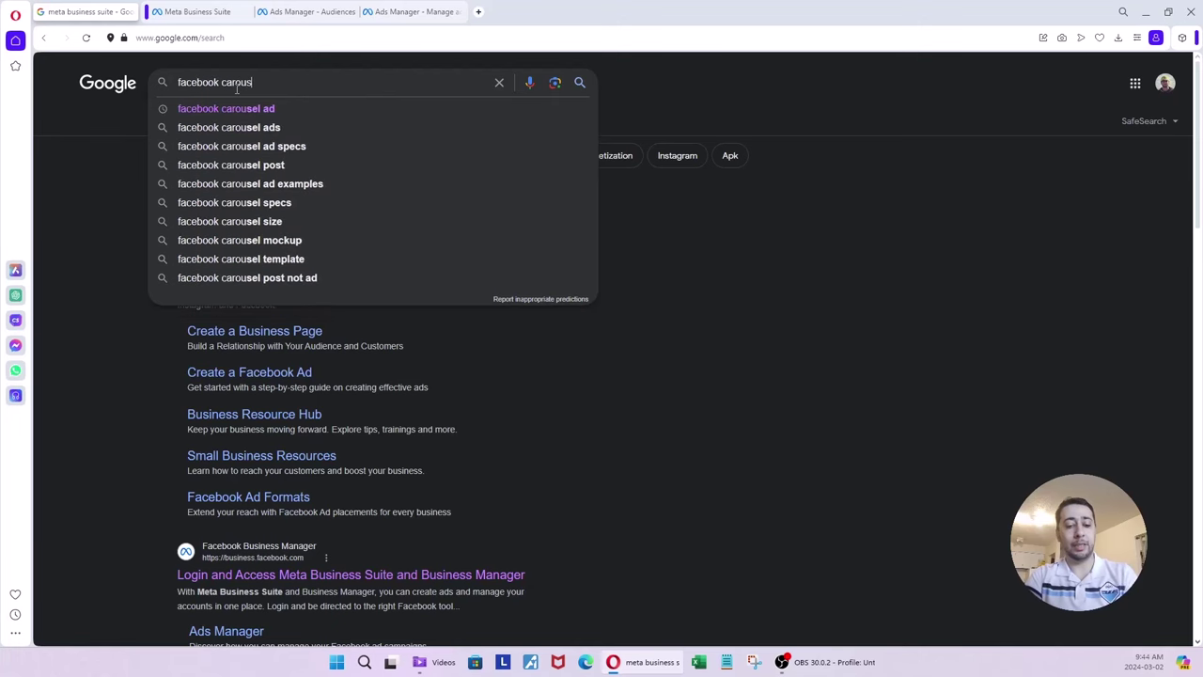
key(Return)
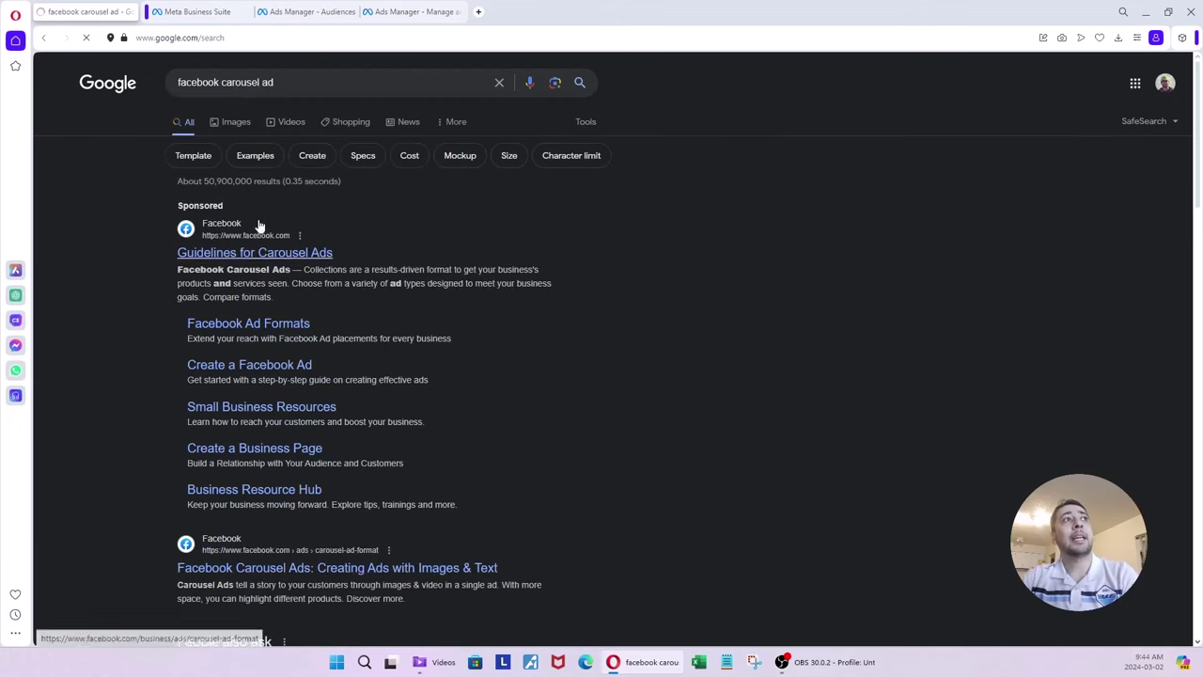
click(237, 123)
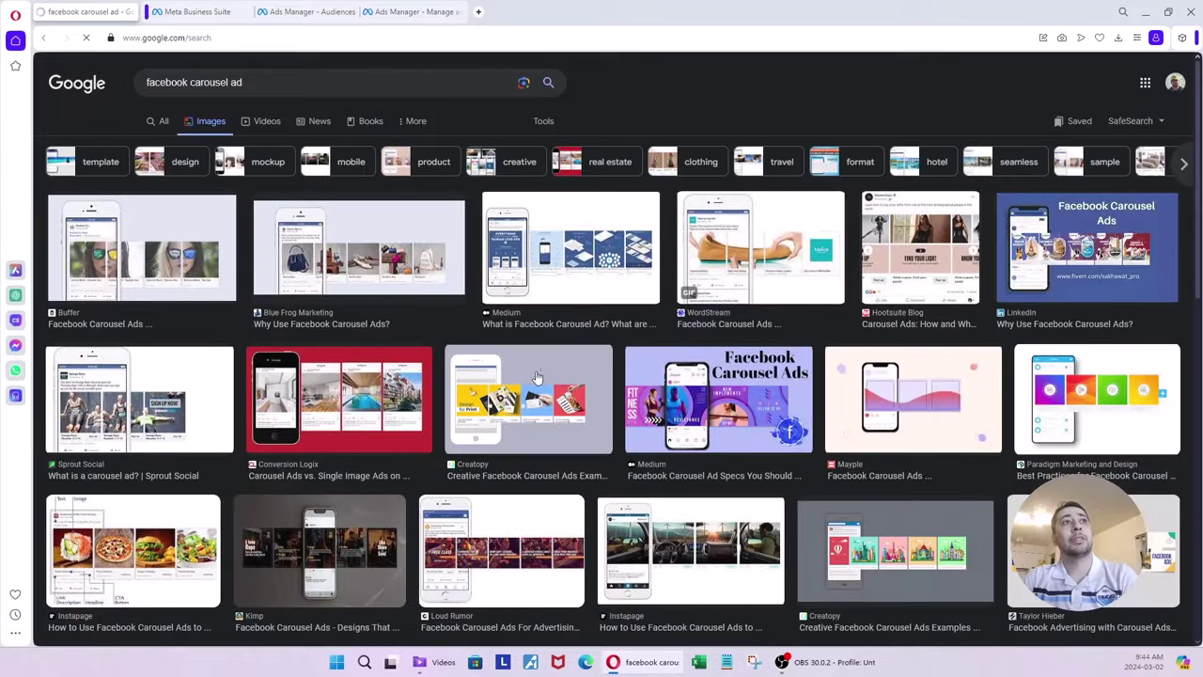
Examine the carousel ad examples from Blue Frog Marketing and Loud Rumor in the image results
click(381, 268)
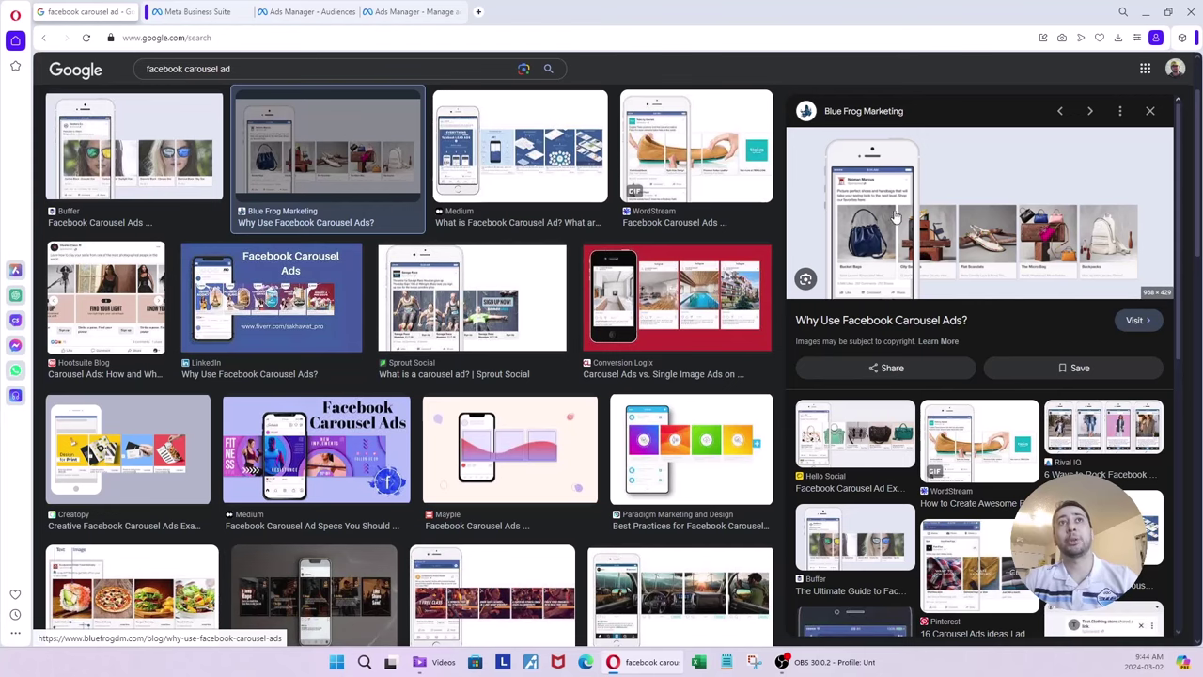
scroll(719, 327, down, 2)
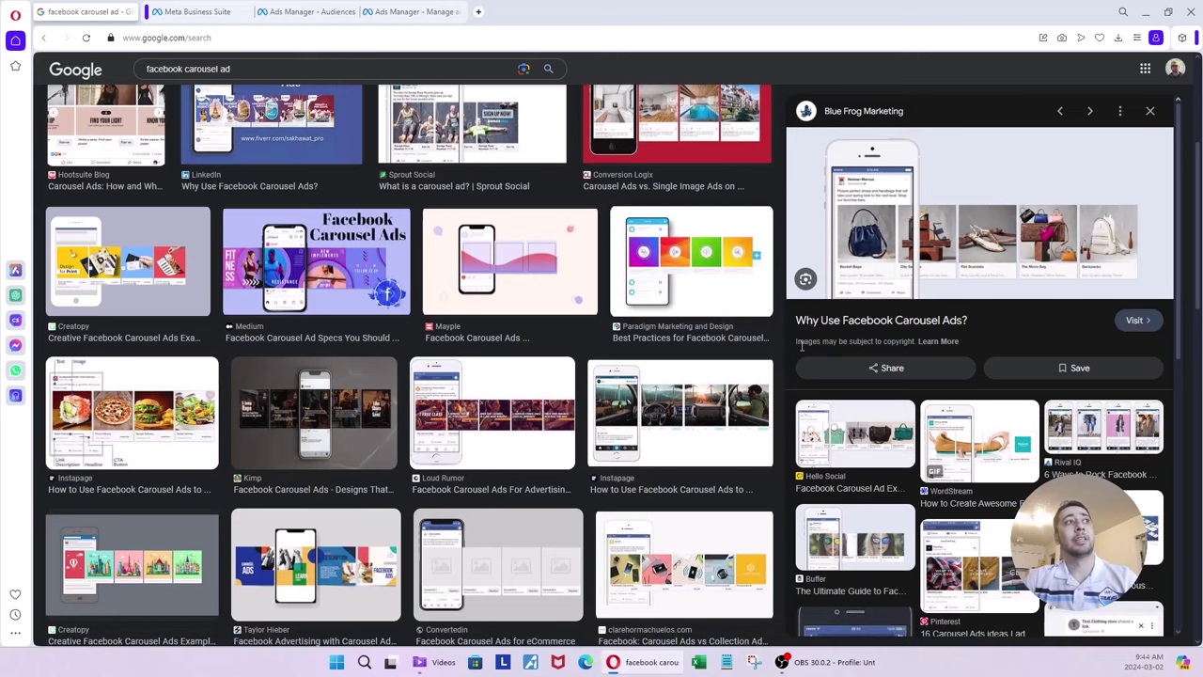
click(484, 408)
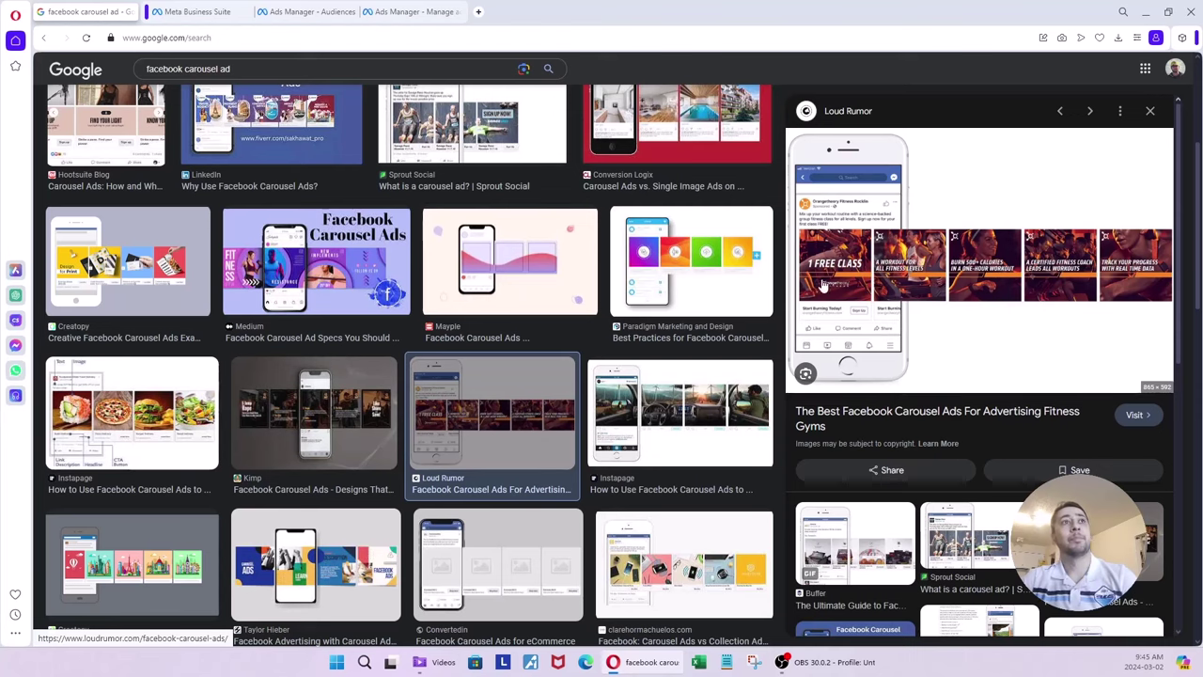
Return to Ads Manager, set New Ad's format to Single image or video, and change its ad setup to Use existing post
click(409, 13)
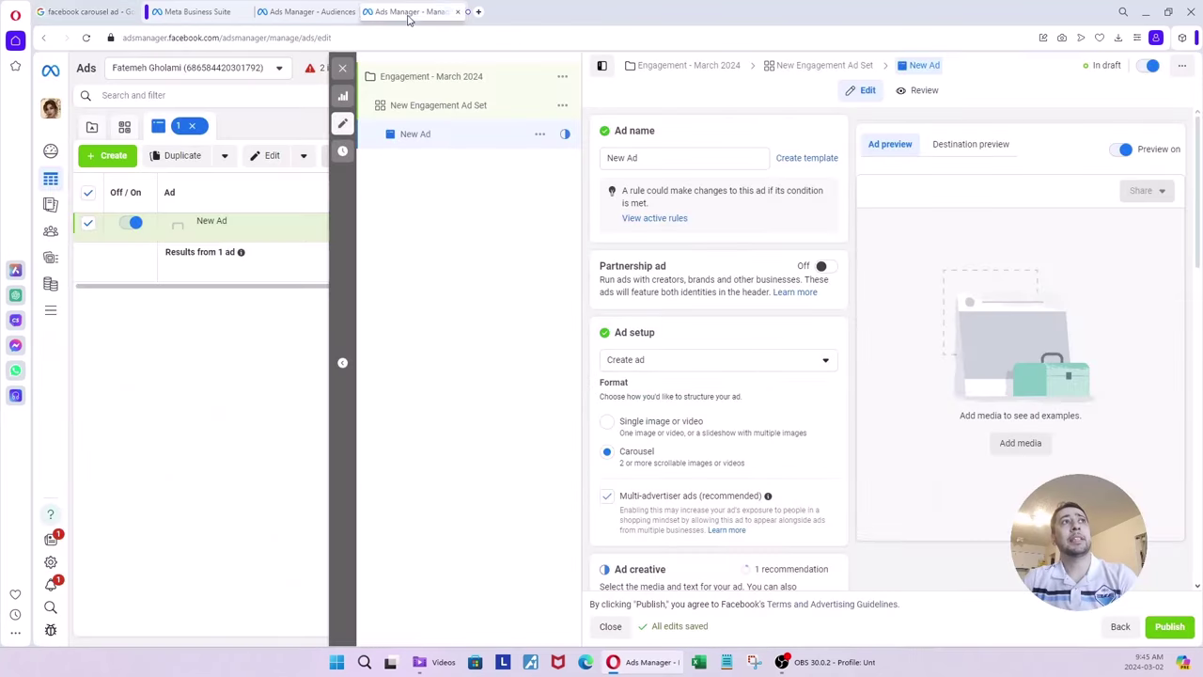
click(663, 425)
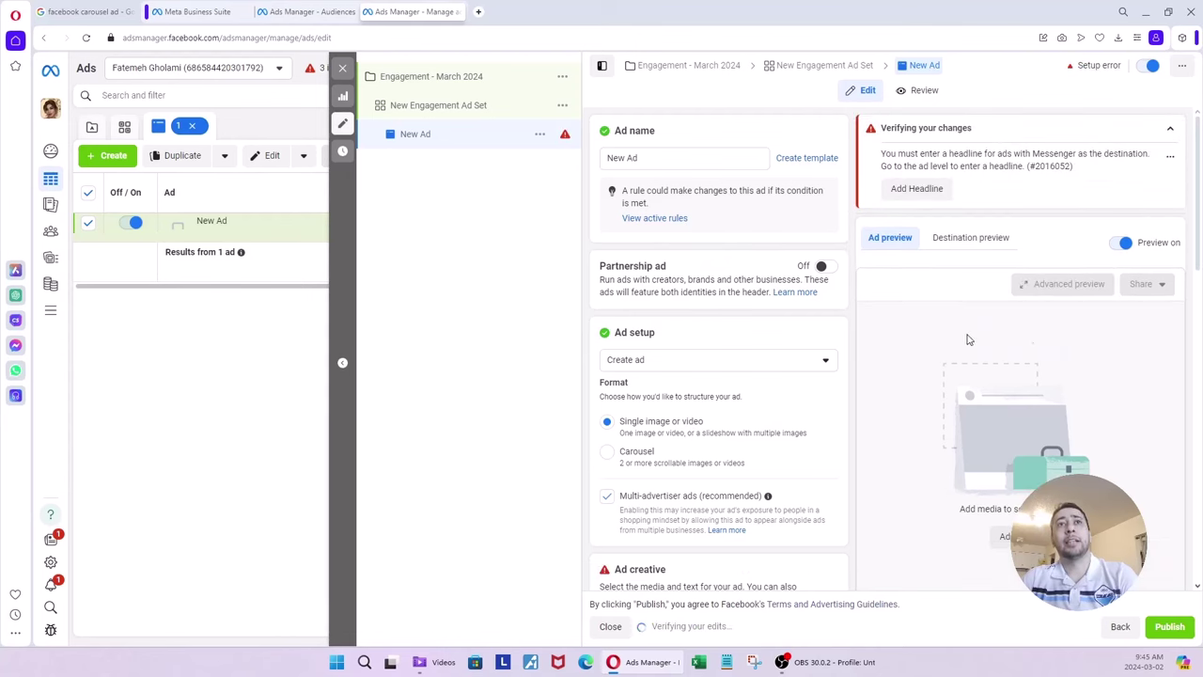
scroll(940, 395, down, 2)
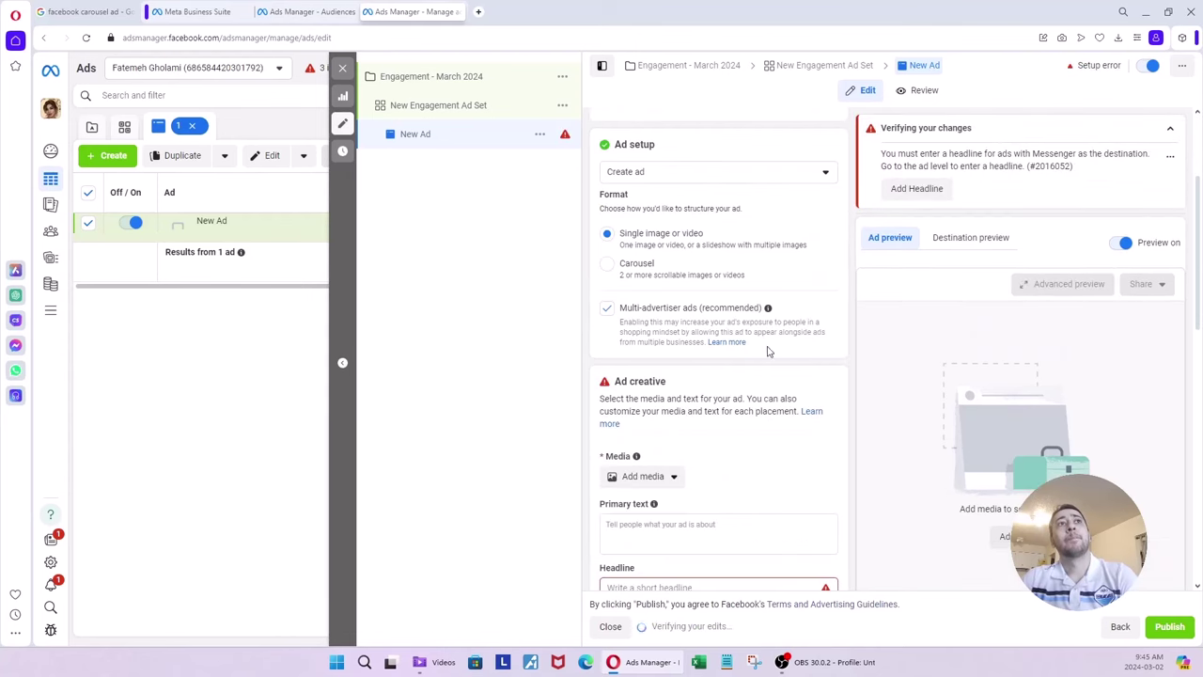
click(674, 179)
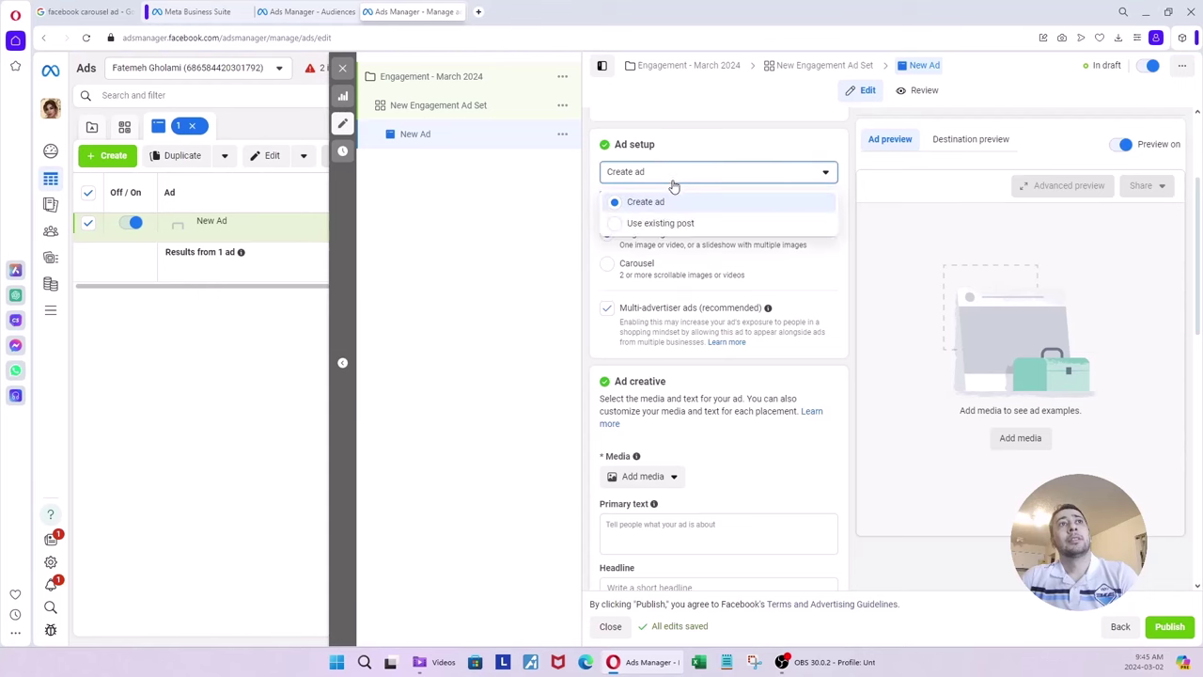
click(666, 222)
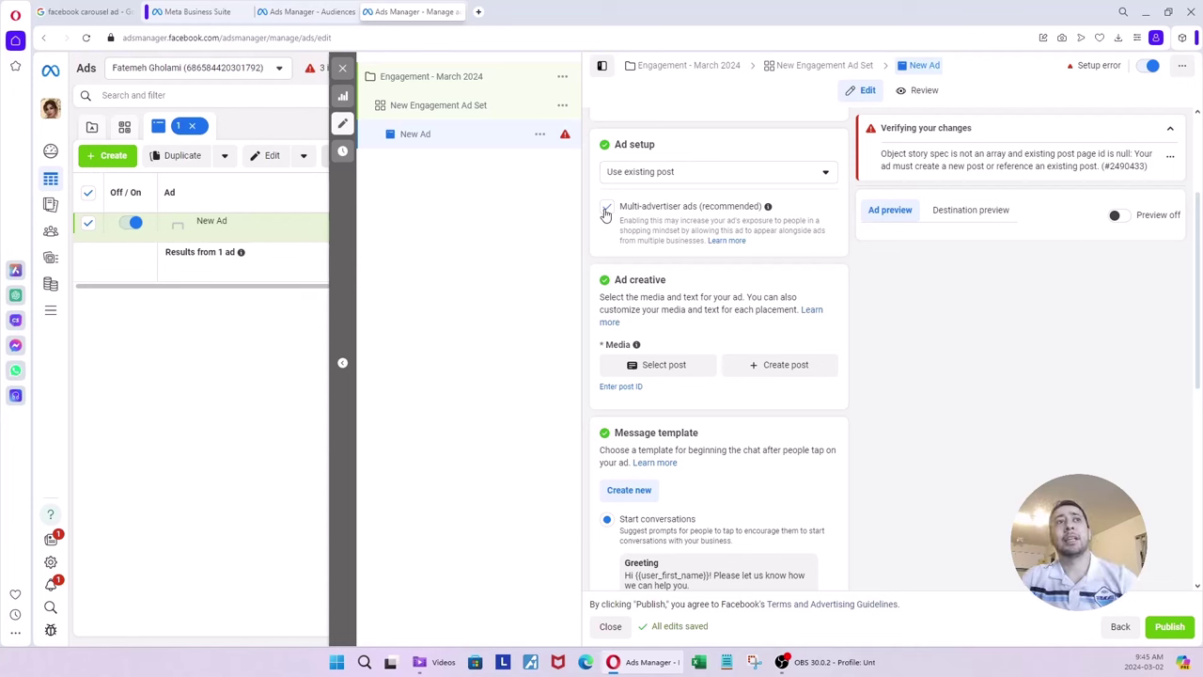
Revisit the carousel ad examples on Google, return to New Ad and keep its Multi-advertiser ads option enabled
click(306, 11)
click(89, 12)
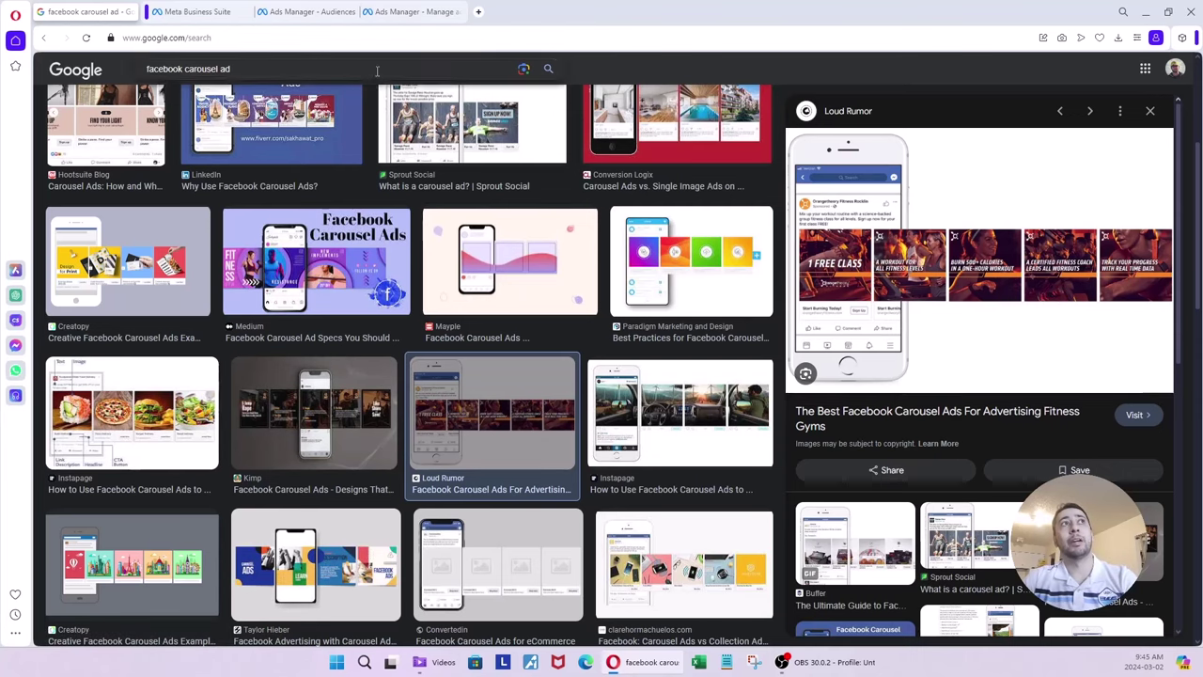
click(404, 11)
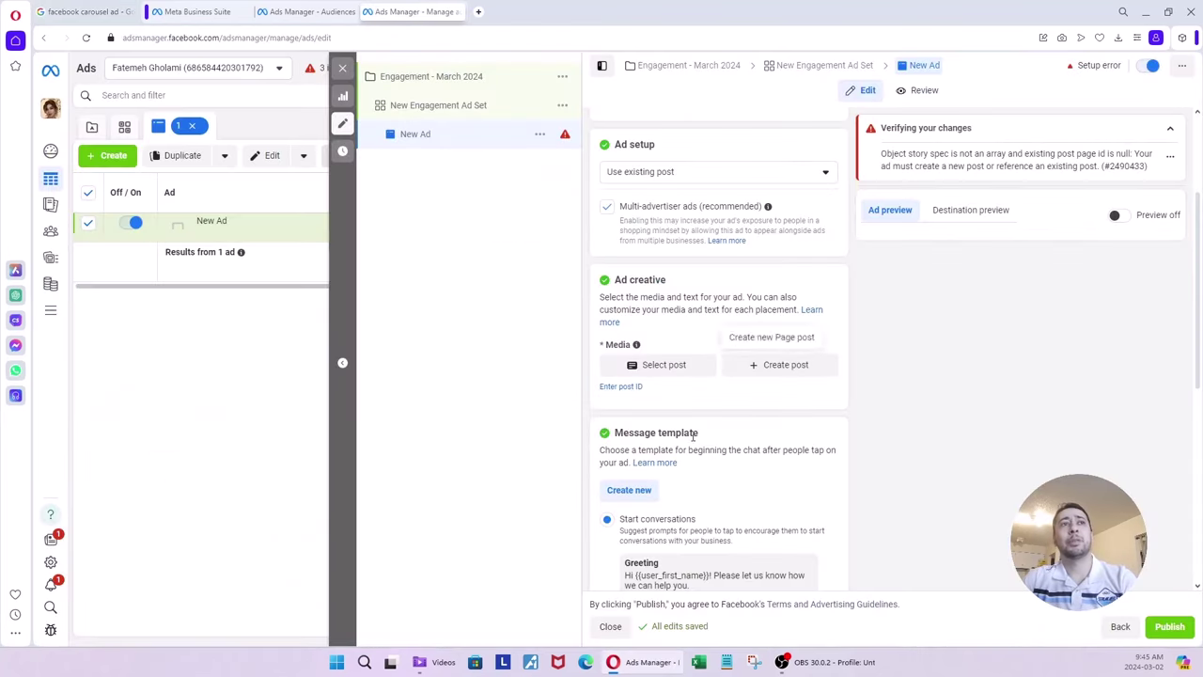
click(607, 207)
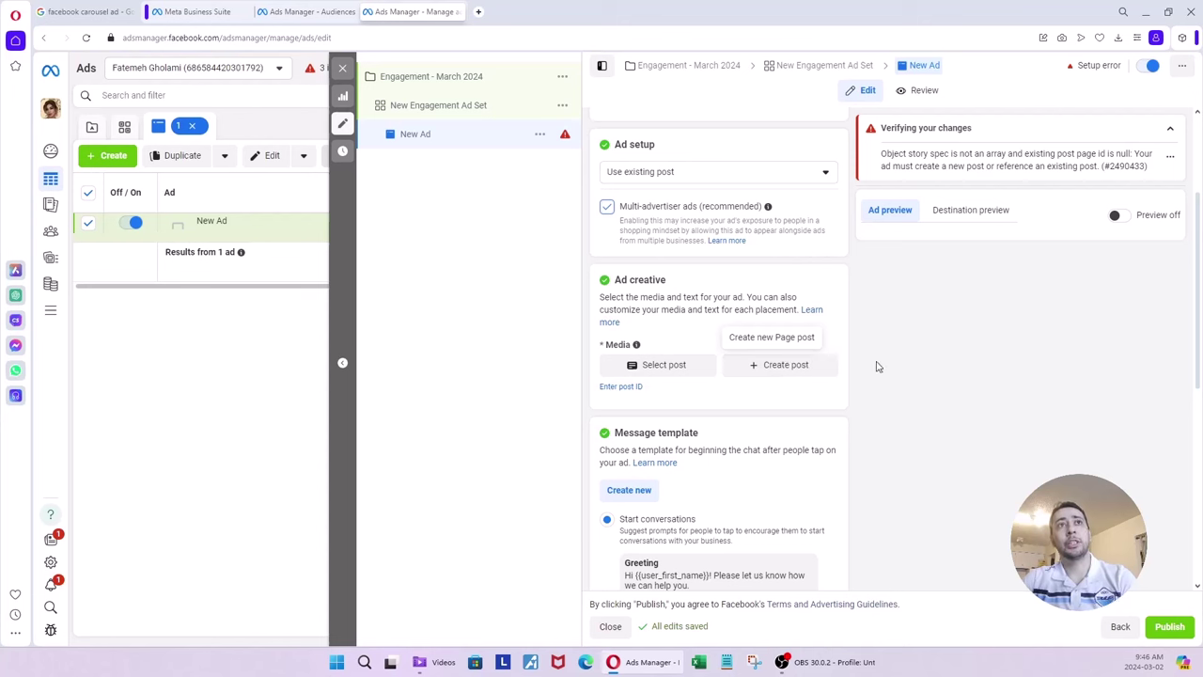
Open post selection for New Ad's creative and filter the Instagram posts to the last 28 days
click(665, 366)
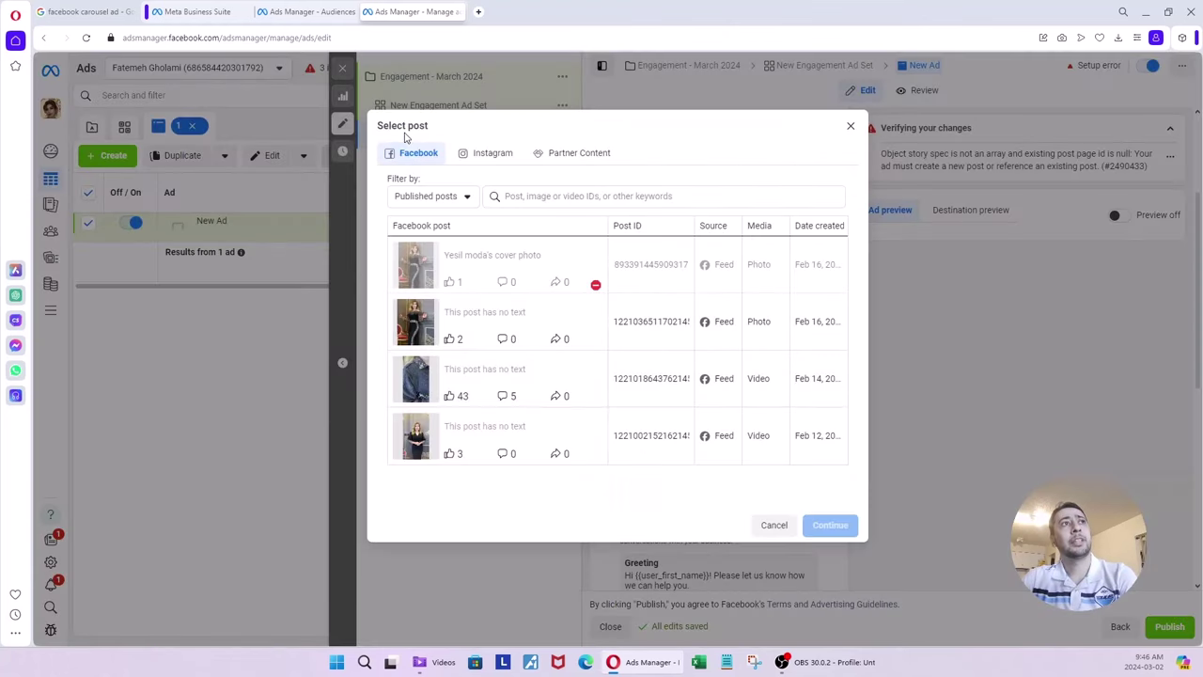
click(475, 158)
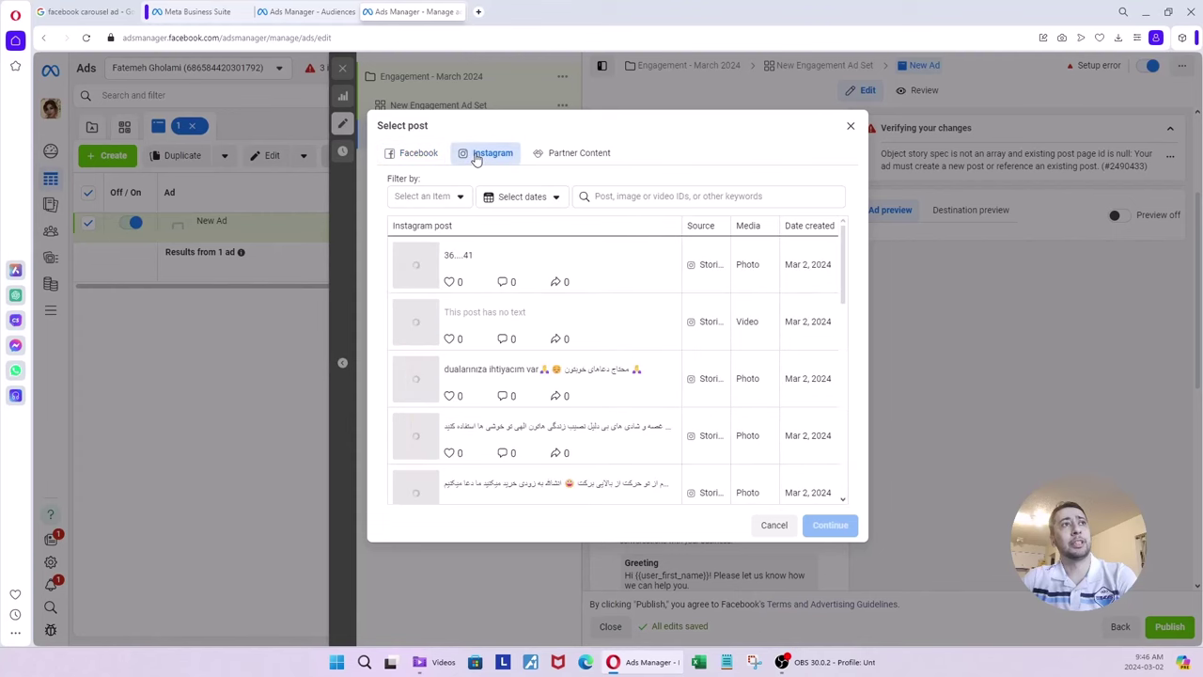
click(551, 197)
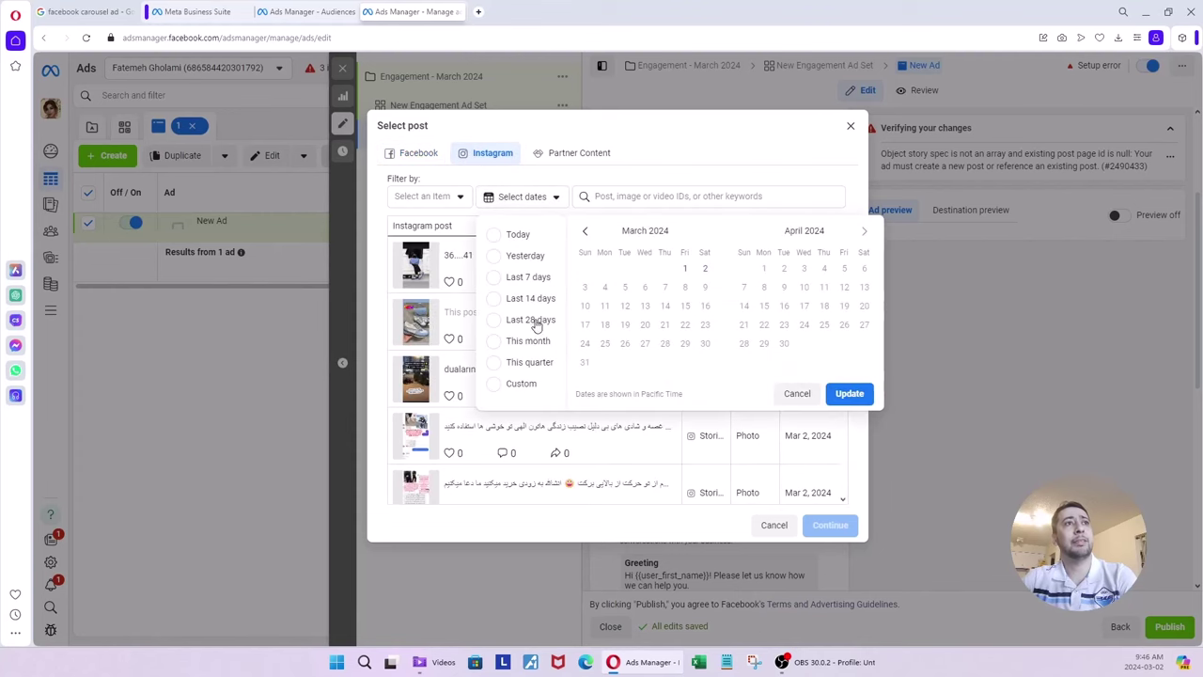
click(533, 322)
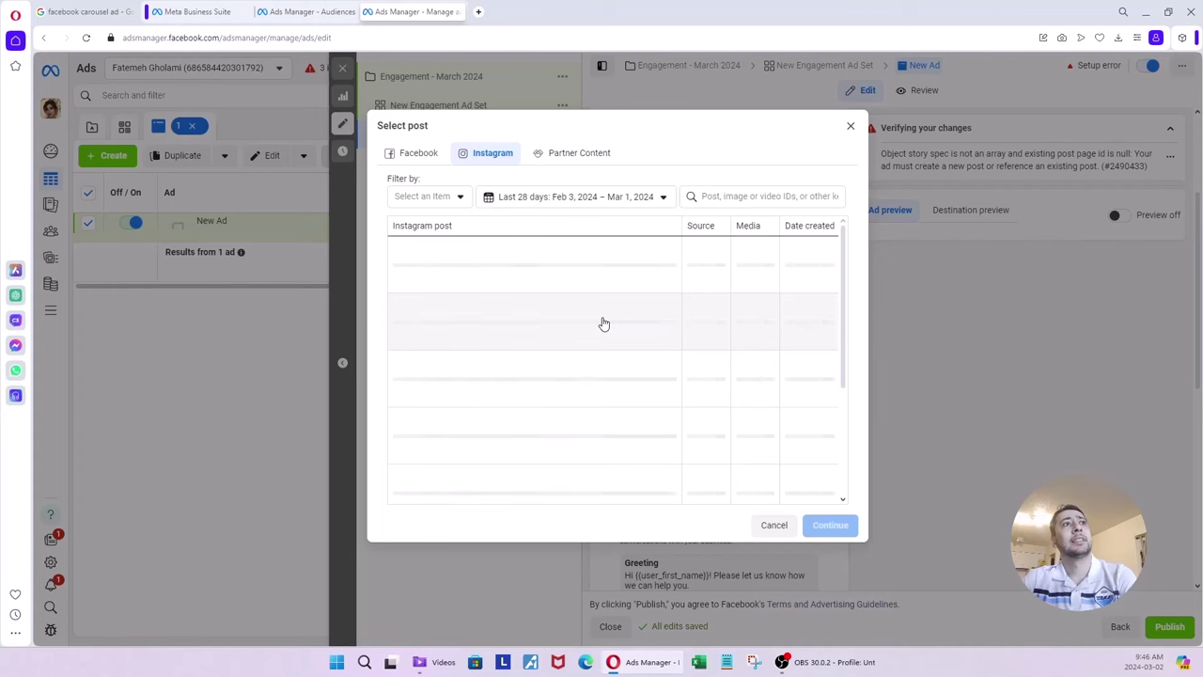
Look through the filtered Instagram posts down to the late-February reels and feed posts, clearing the selected first post
click(603, 250)
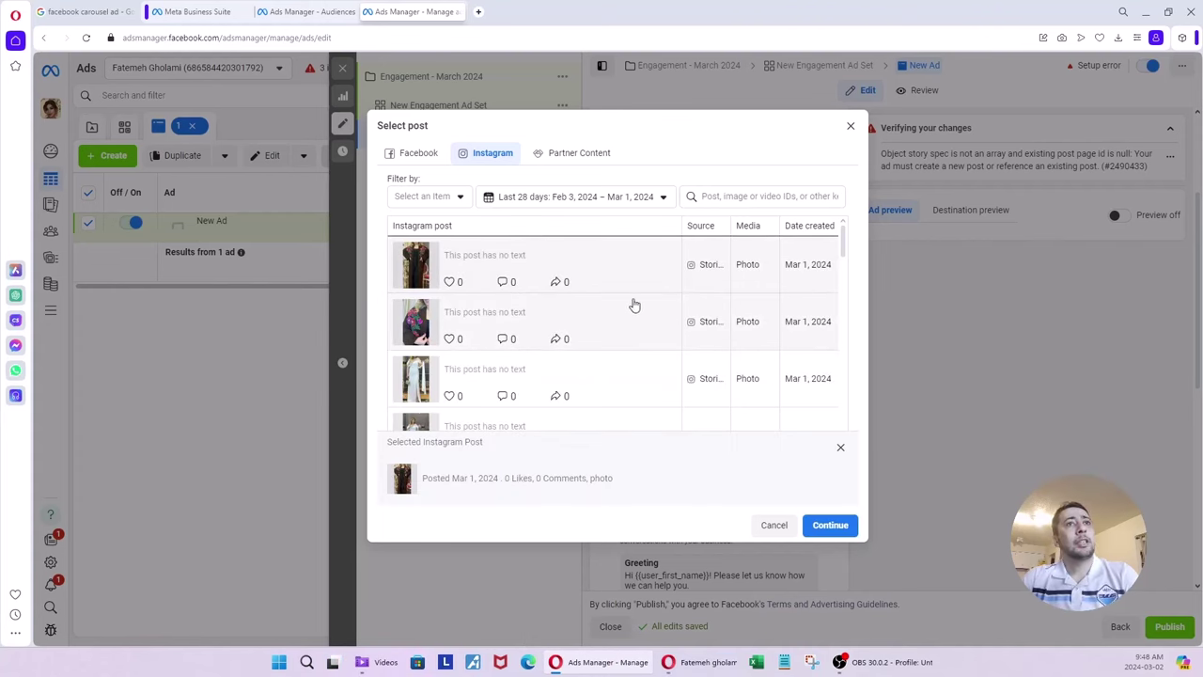
scroll(649, 305, down, 1)
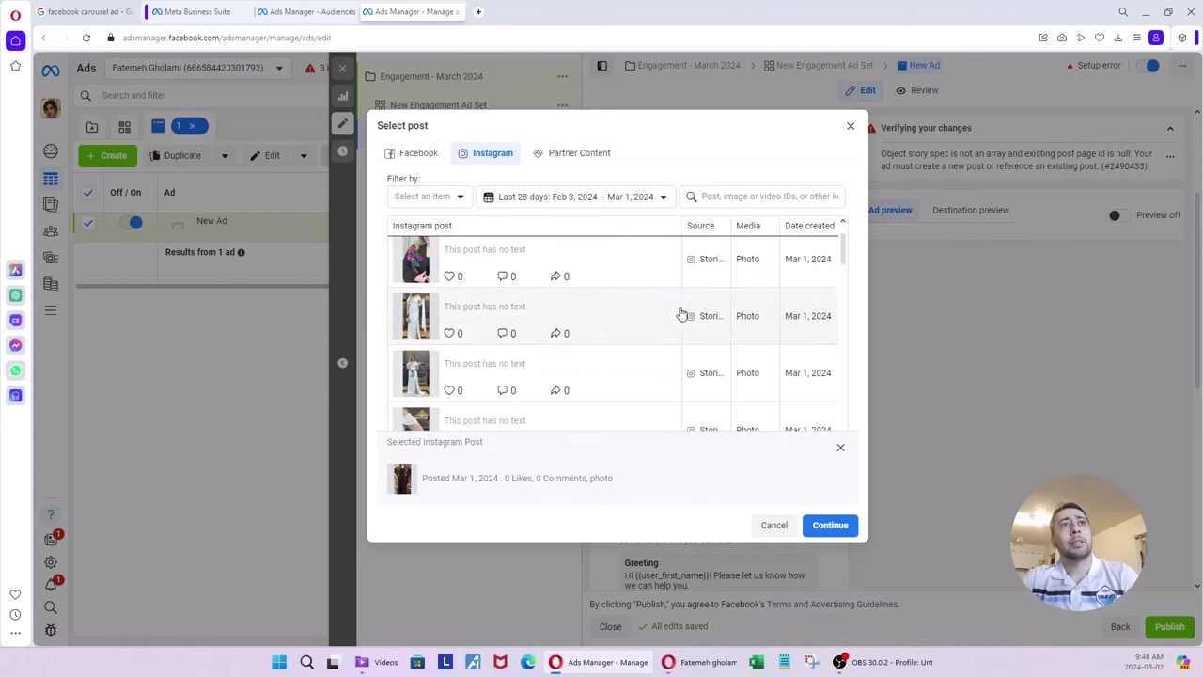
scroll(650, 310, down, 1)
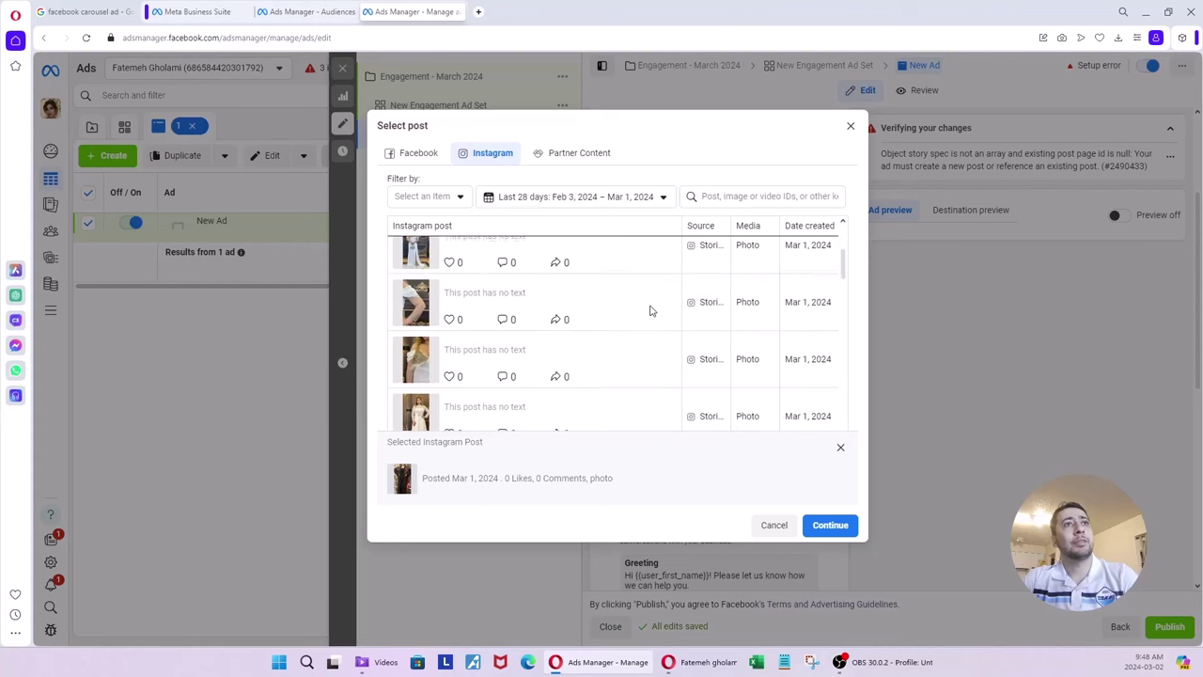
scroll(650, 310, down, 4)
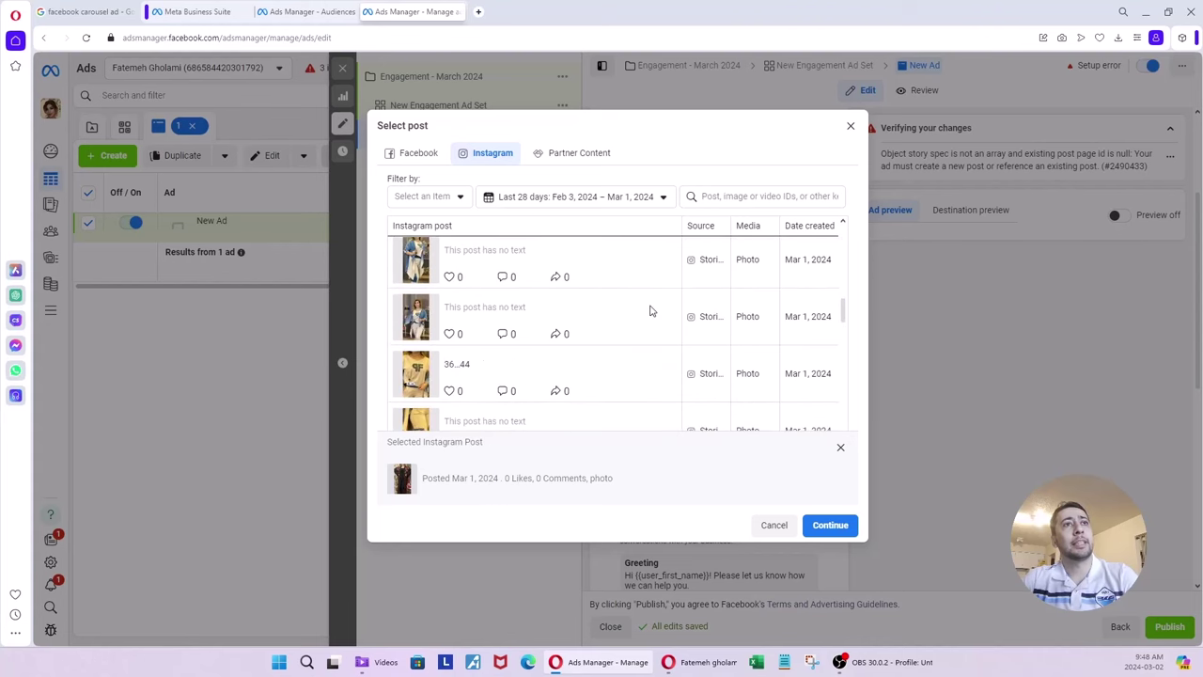
scroll(649, 310, down, 5)
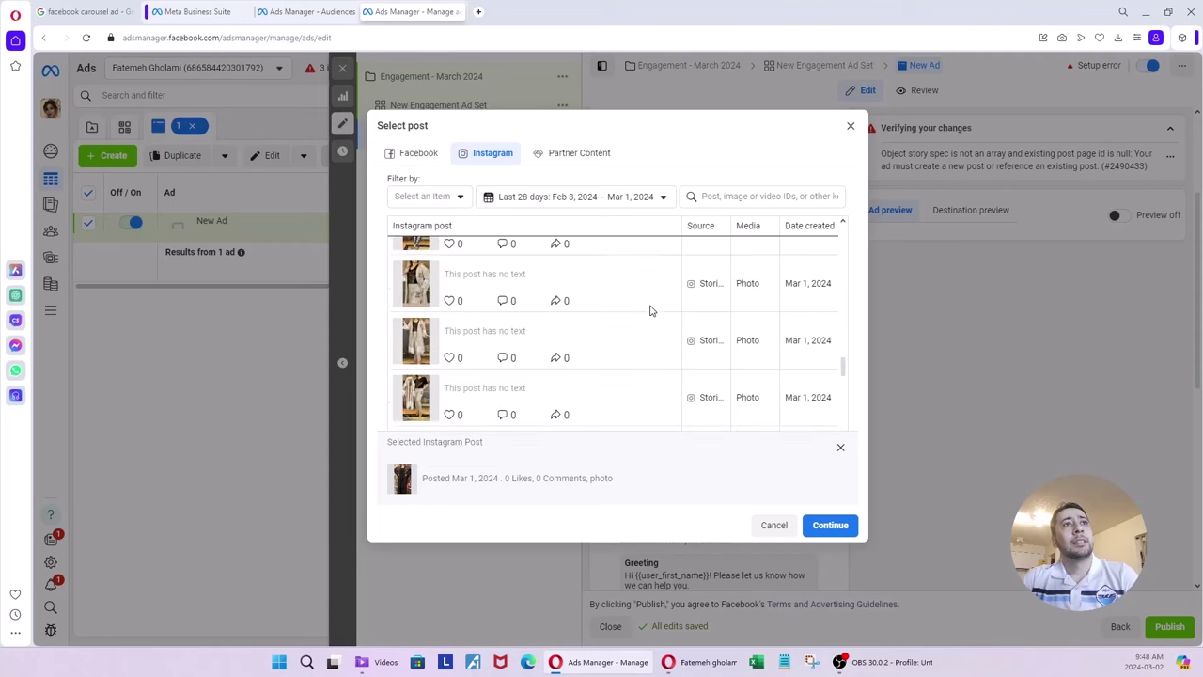
scroll(650, 310, down, 5)
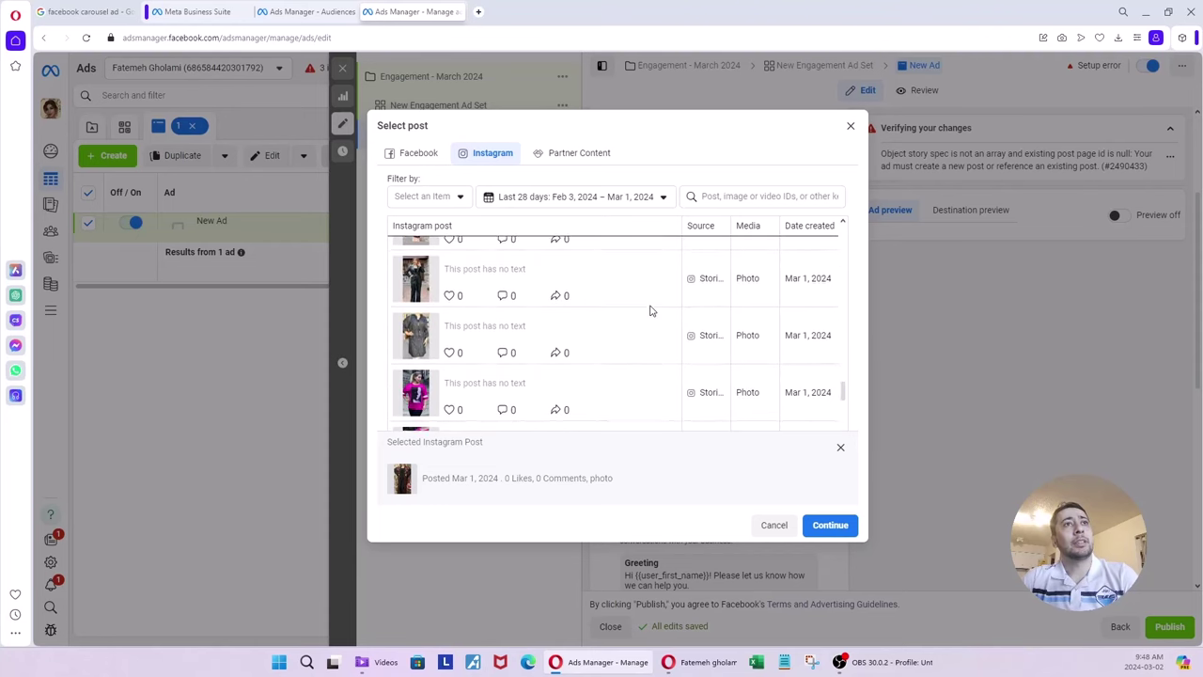
scroll(649, 311, down, 5)
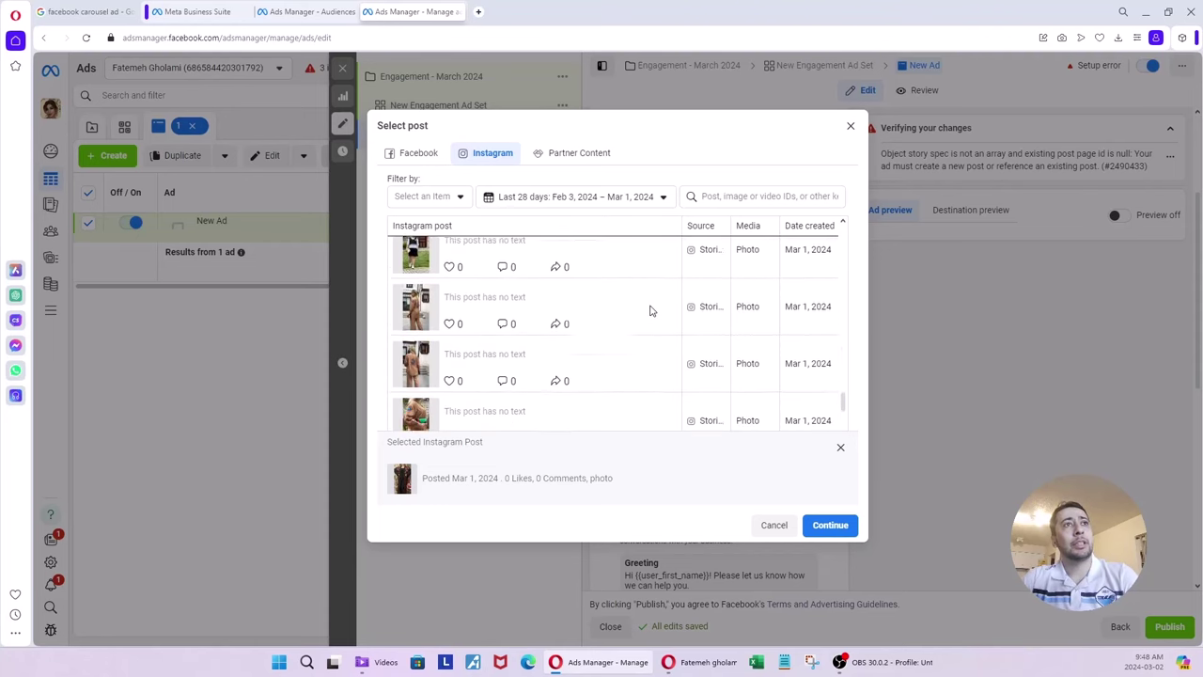
scroll(650, 310, down, 5)
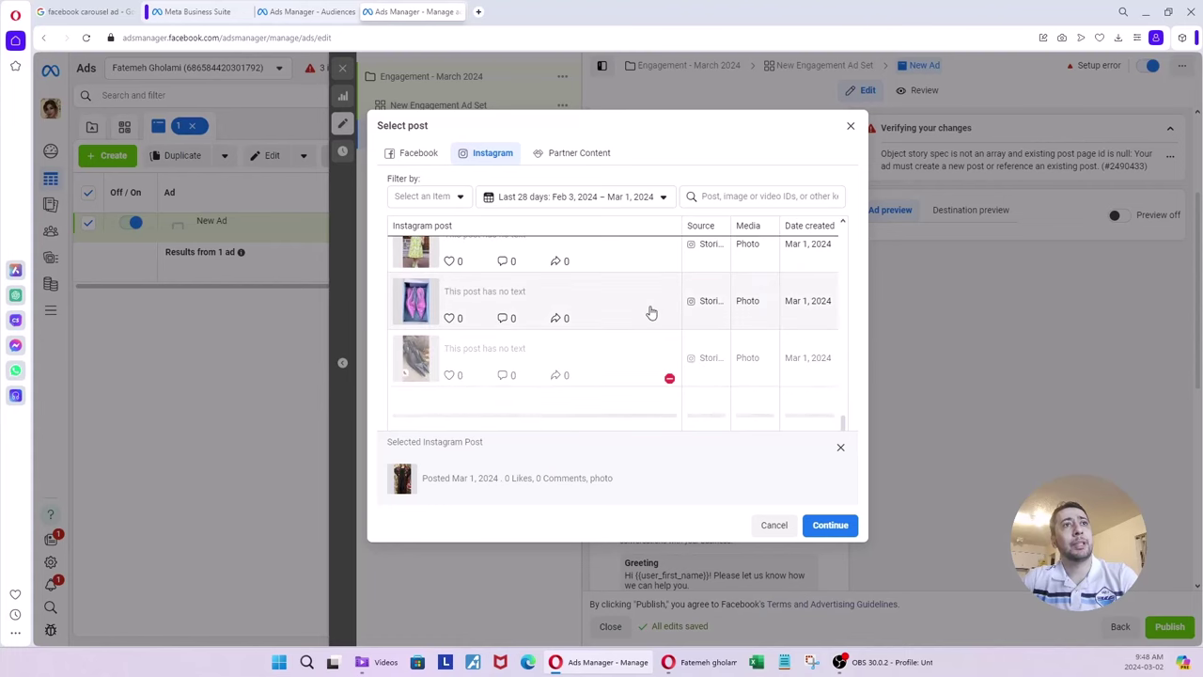
click(839, 447)
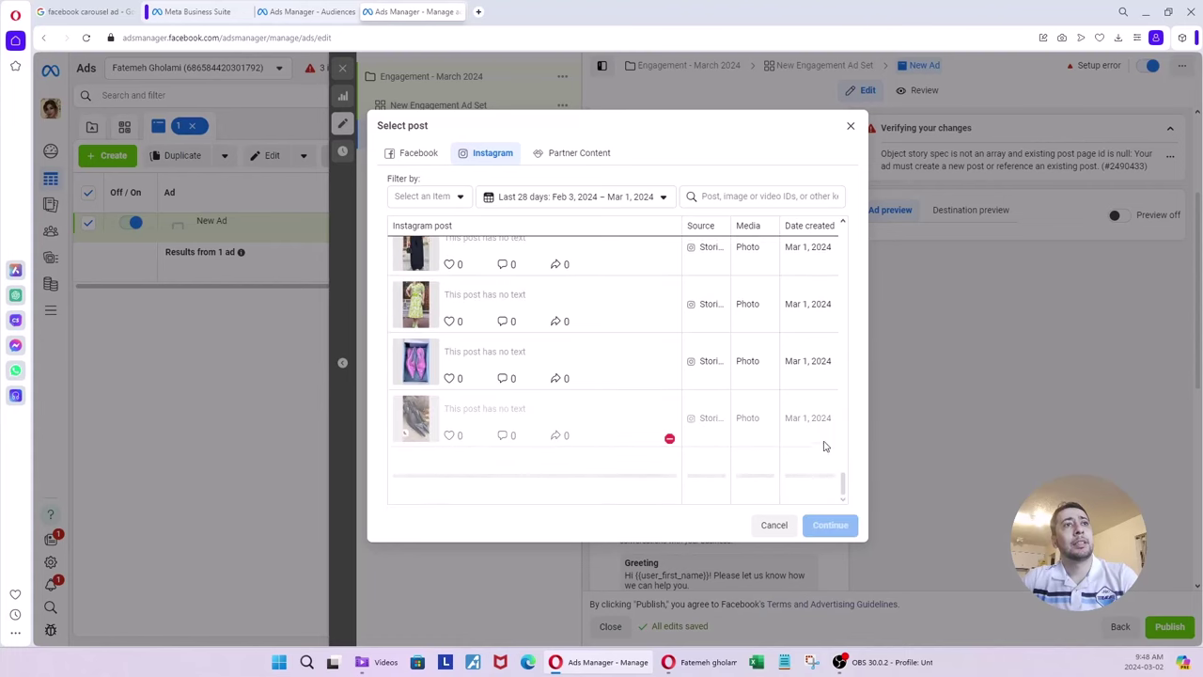
scroll(626, 416, down, 2)
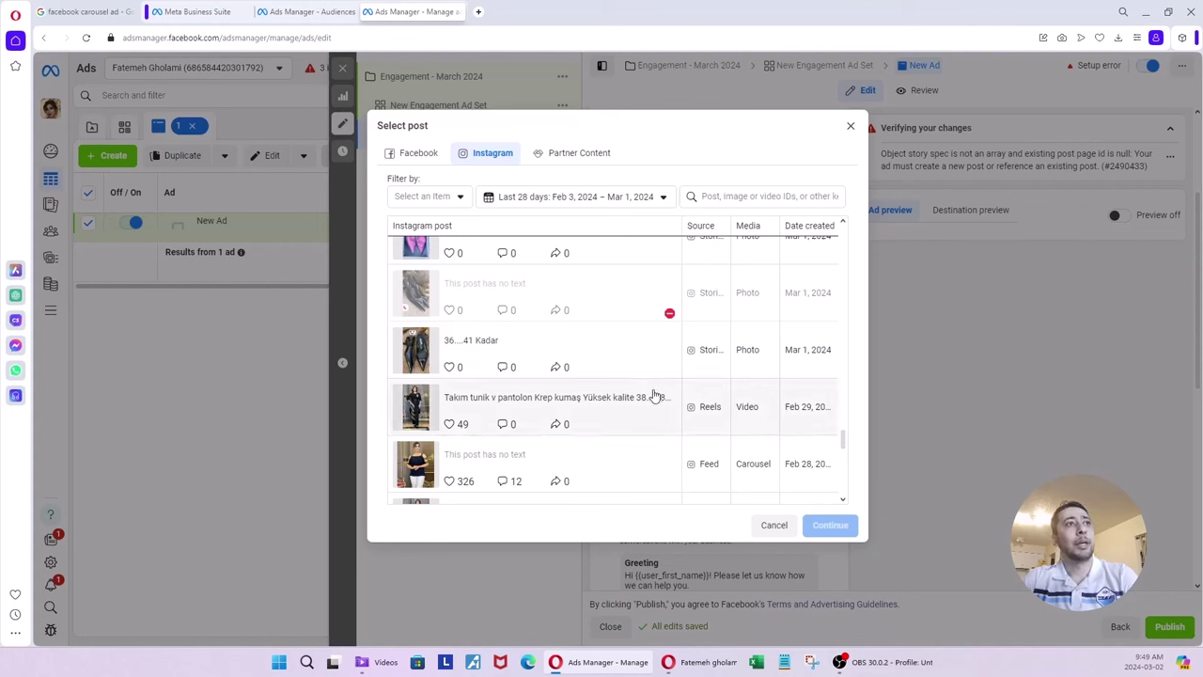
scroll(653, 374, down, 1)
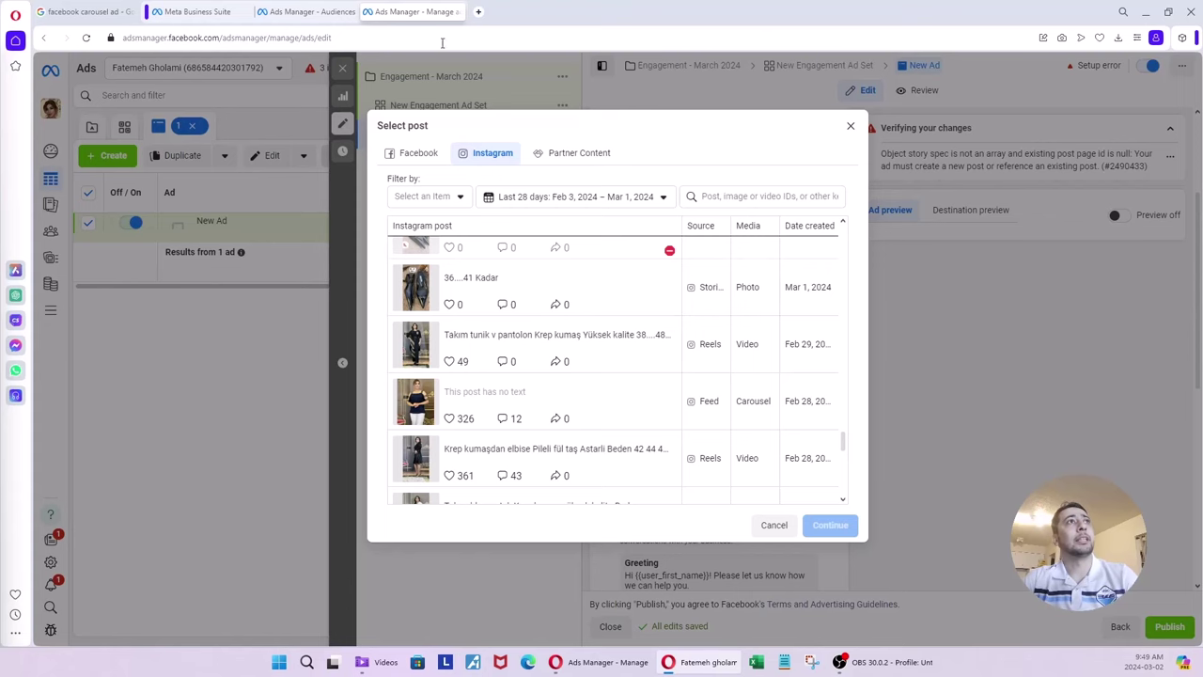
Replace the Google image results with the yesil__moda Instagram profile and dismiss the sign-in prompt
click(103, 11)
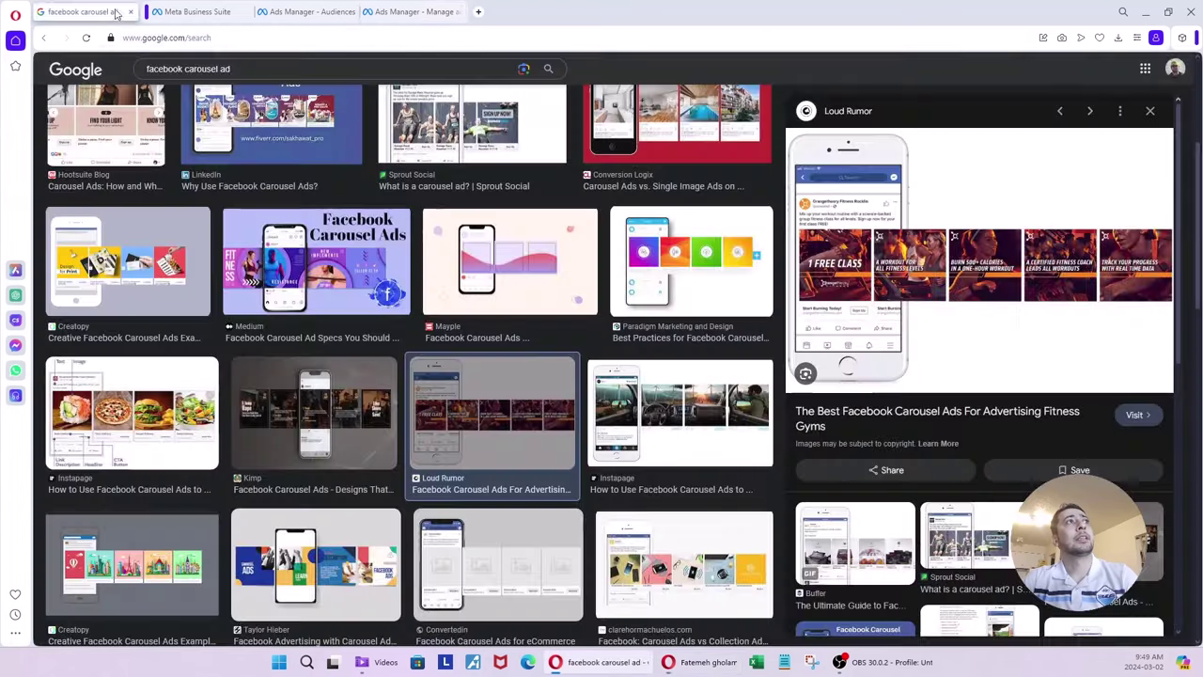
click(191, 37)
text(https://www.instagram.com/yesil__moda/?igsh=MW16N3k2ZDVrZ2R1aQ%3D%3D)
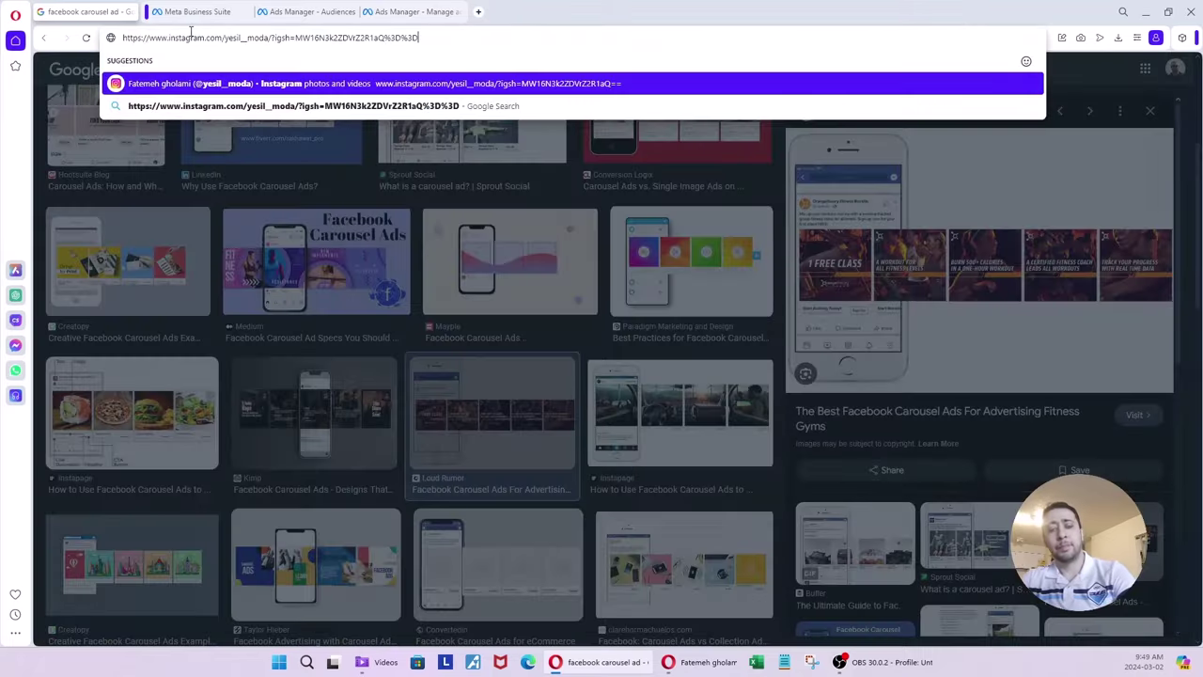
key(Return)
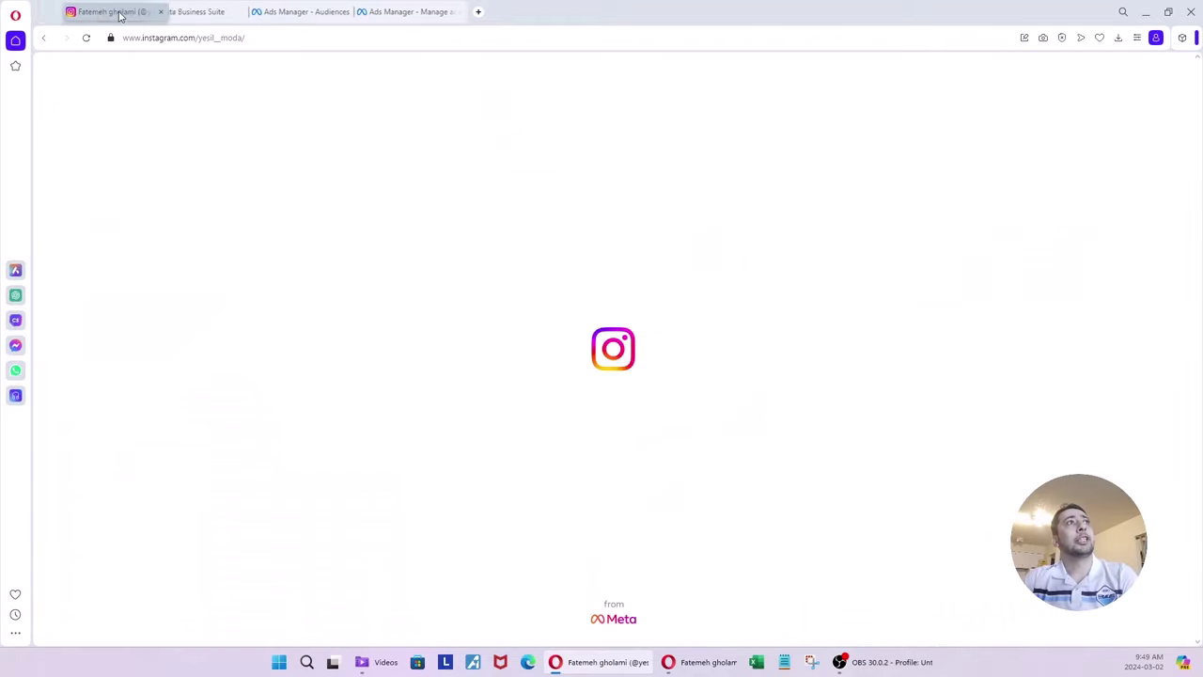
click(687, 117)
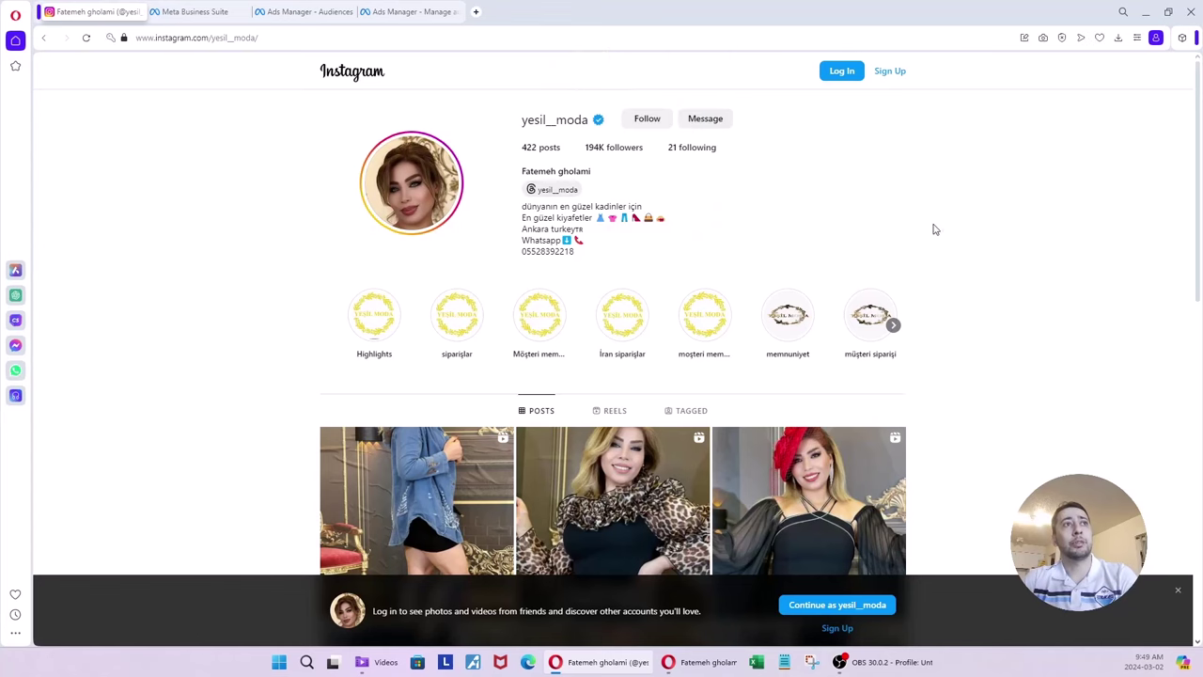
Browse the profile's post grid and open its first post, the denim jacket reel, in a separate tab
scroll(961, 225, down, 2)
scroll(959, 237, down, 3)
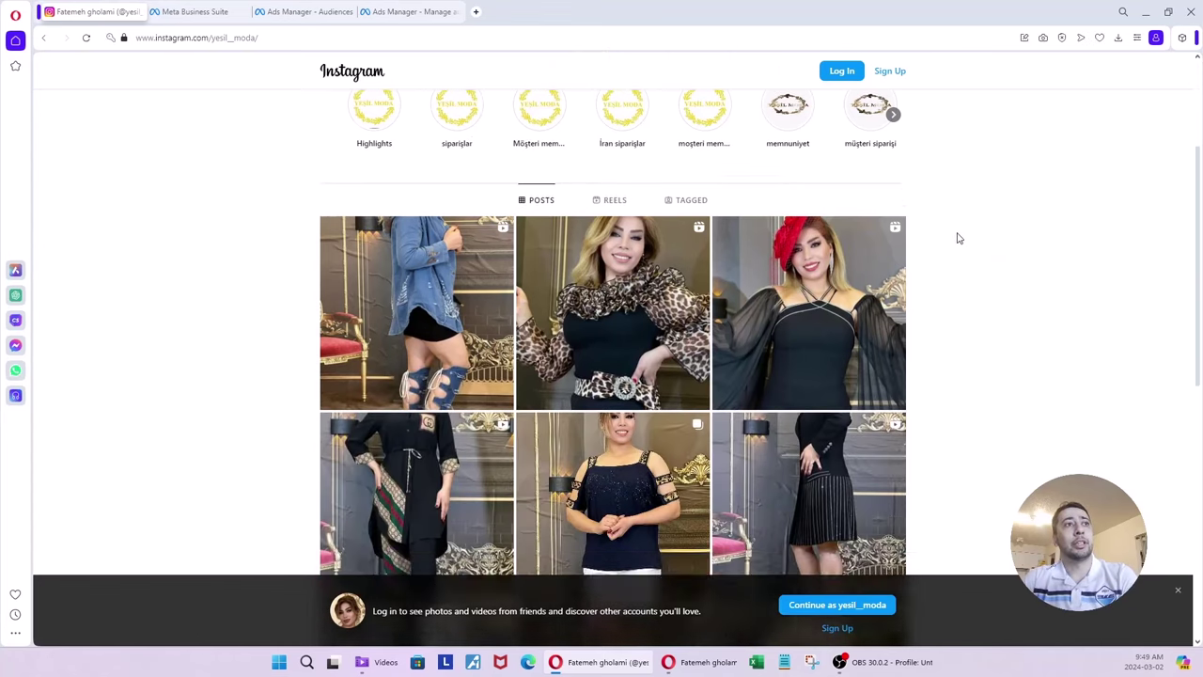
scroll(951, 250, up, 3)
scroll(952, 251, down, 6)
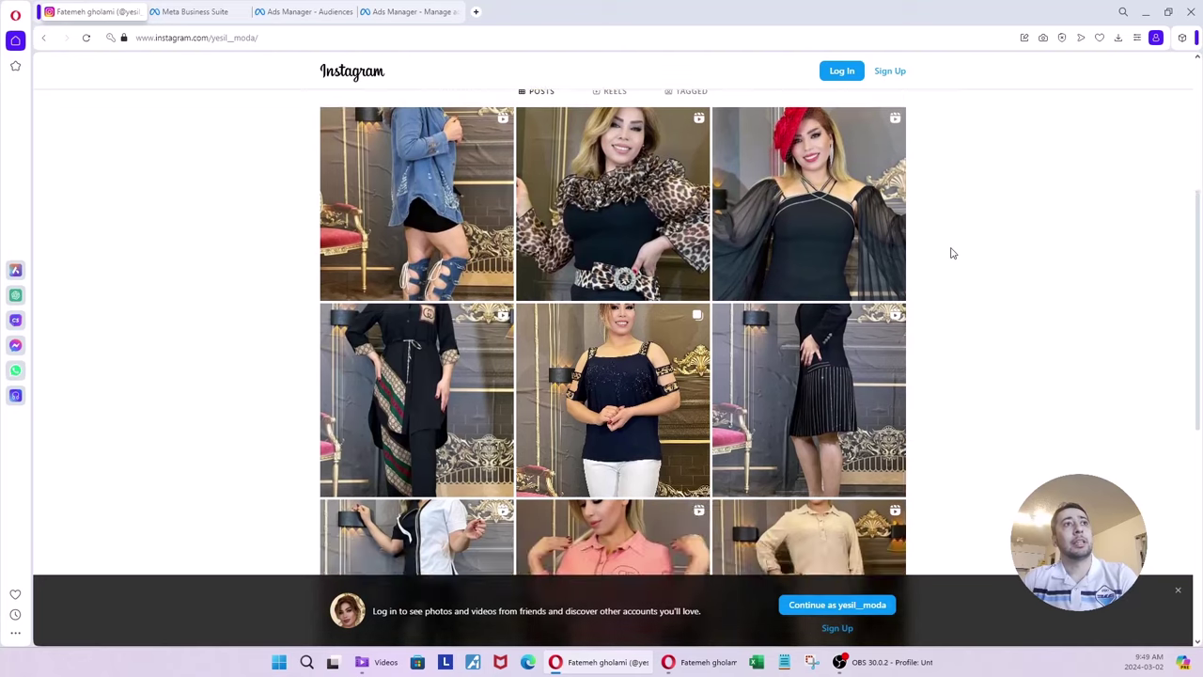
scroll(951, 252, up, 5)
scroll(952, 252, up, 3)
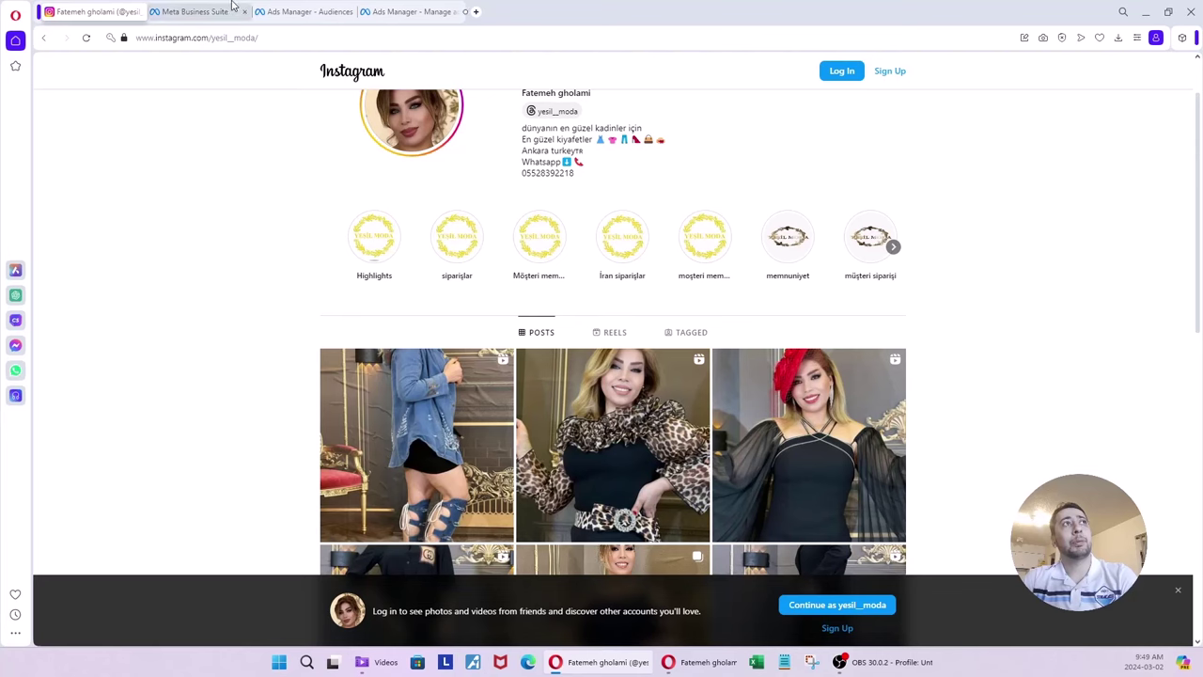
scroll(965, 297, down, 1)
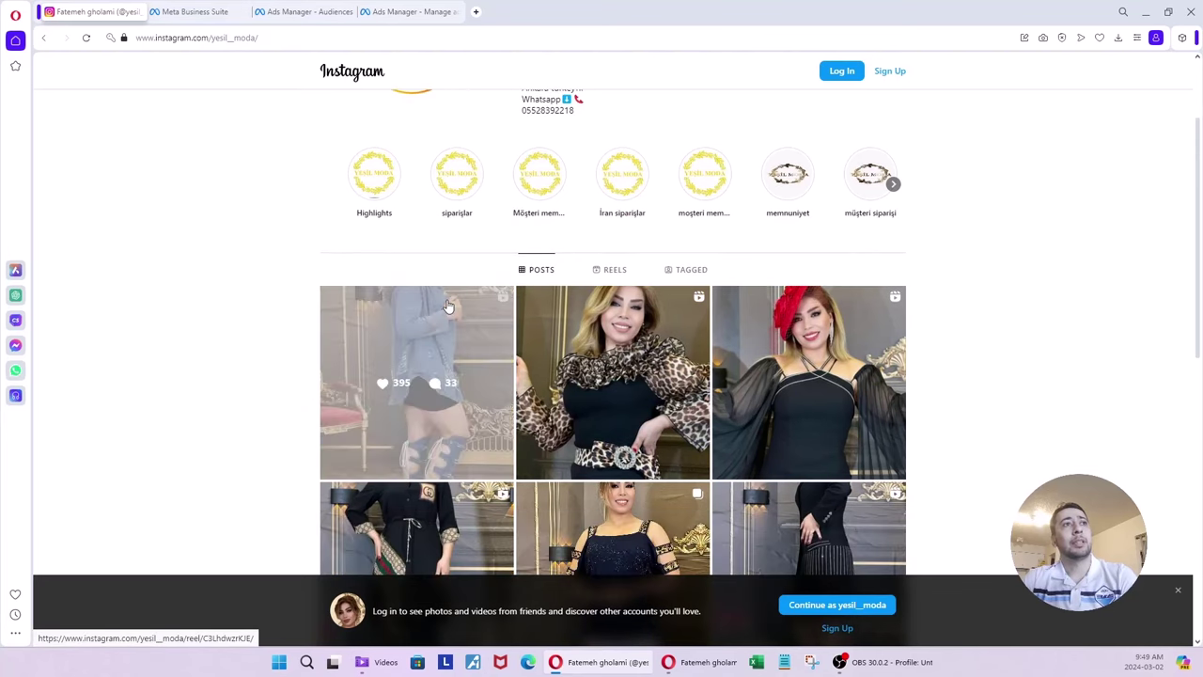
right_click(448, 307)
click(461, 310)
click(192, 11)
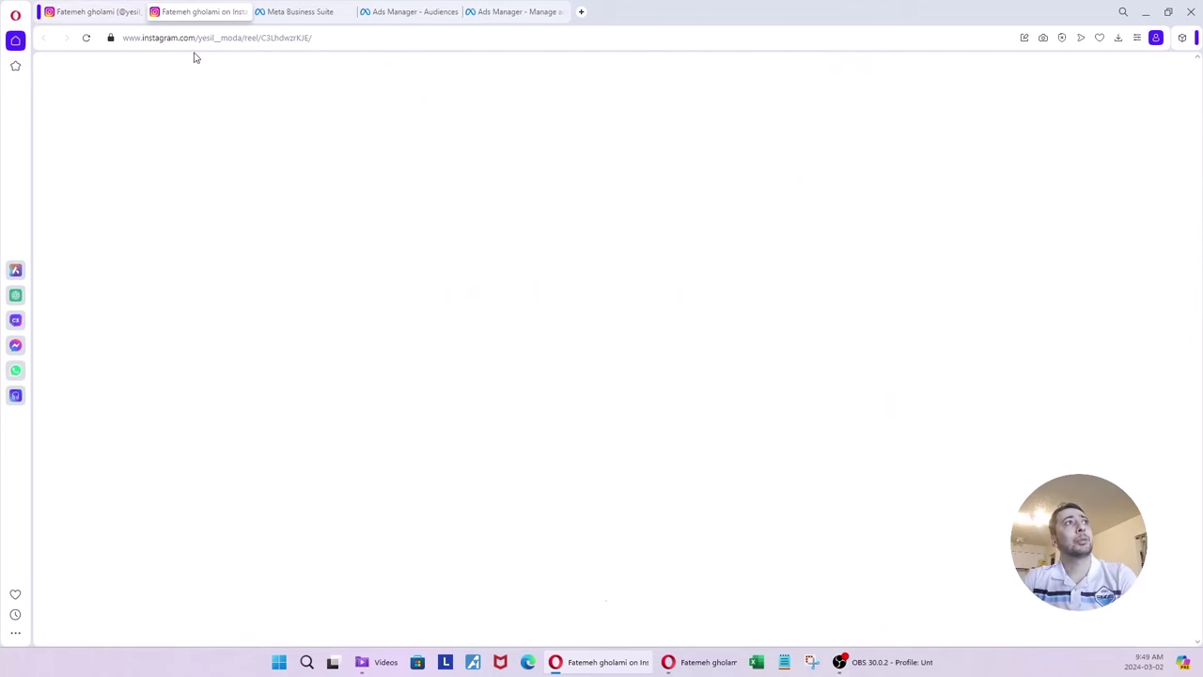
Dismiss the sign-in prompt and copy the reel's ID C3LhdwzrKJE from its web address
double_click(279, 36)
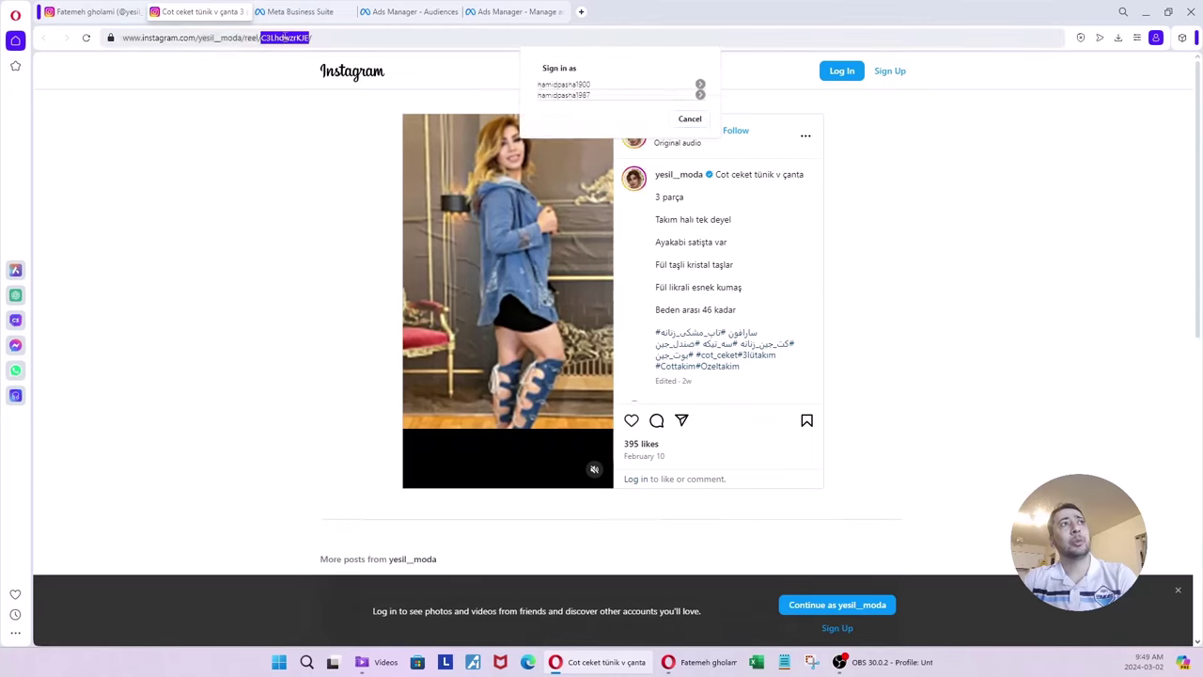
key(ctrl+a)
click(690, 120)
double_click(309, 37)
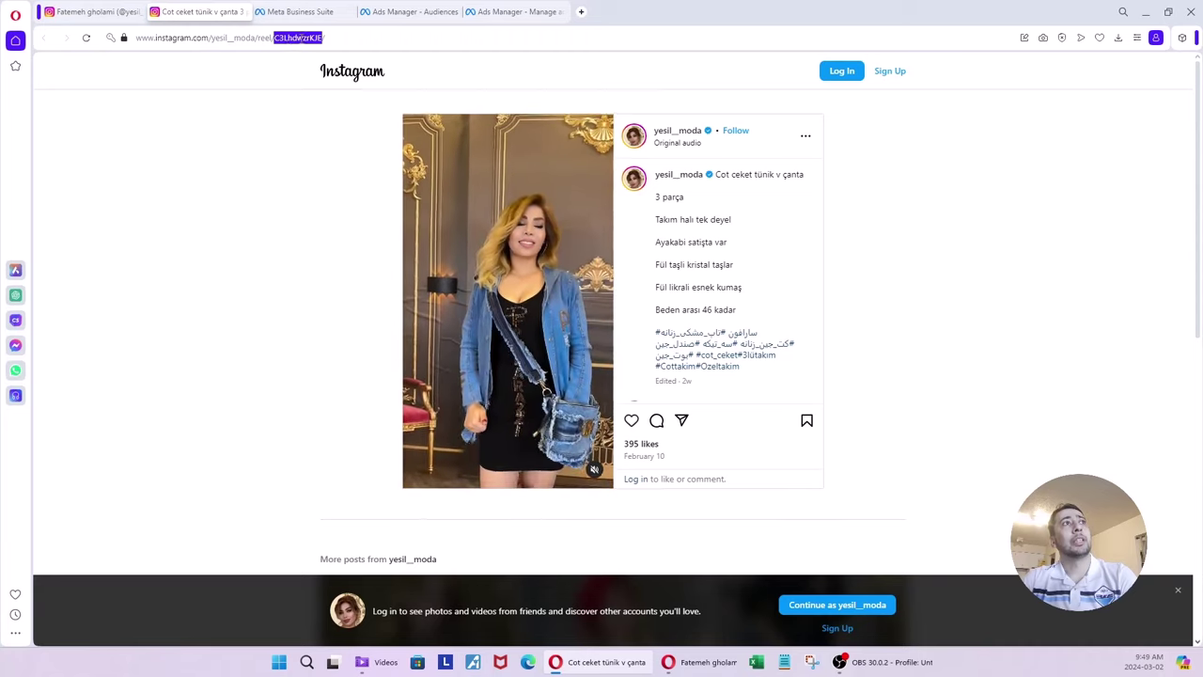
click(280, 37)
double_click(289, 37)
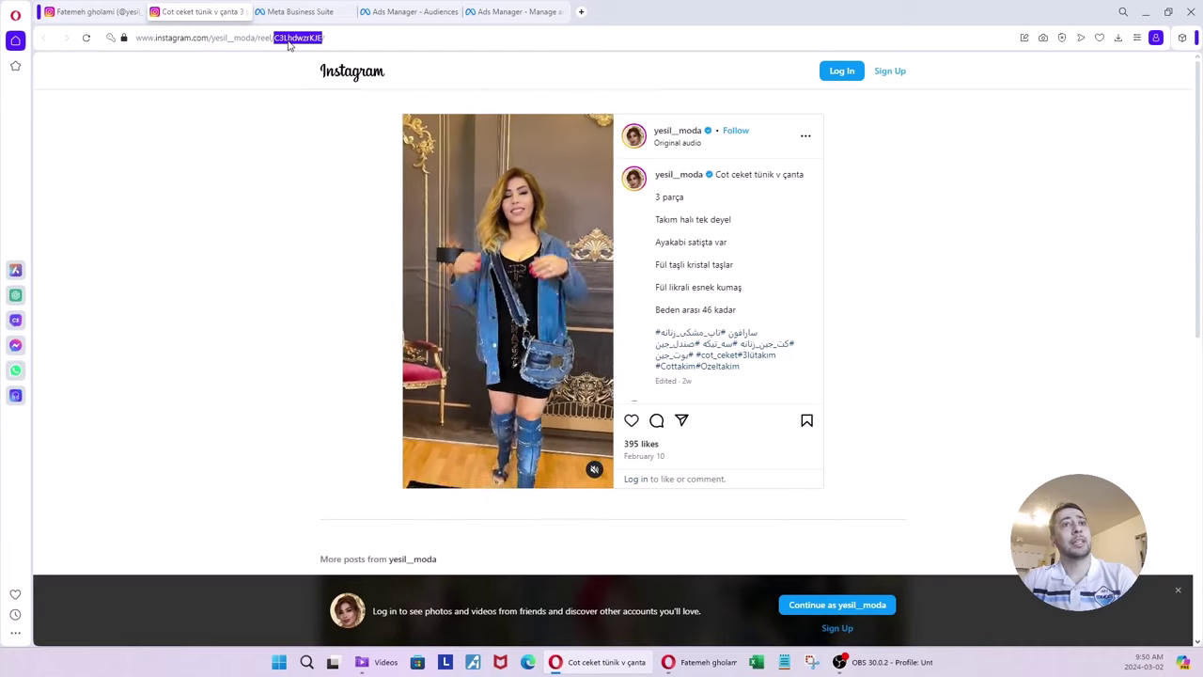
key(alt+Tab)
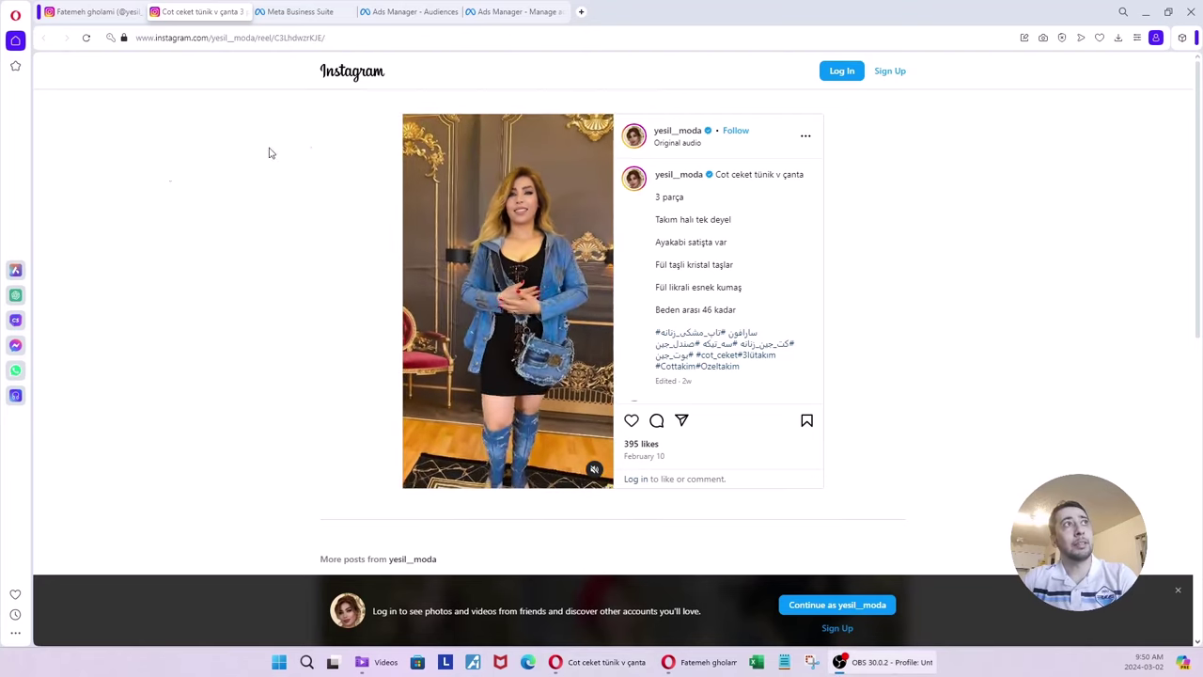
key(alt+Tab)
double_click(297, 37)
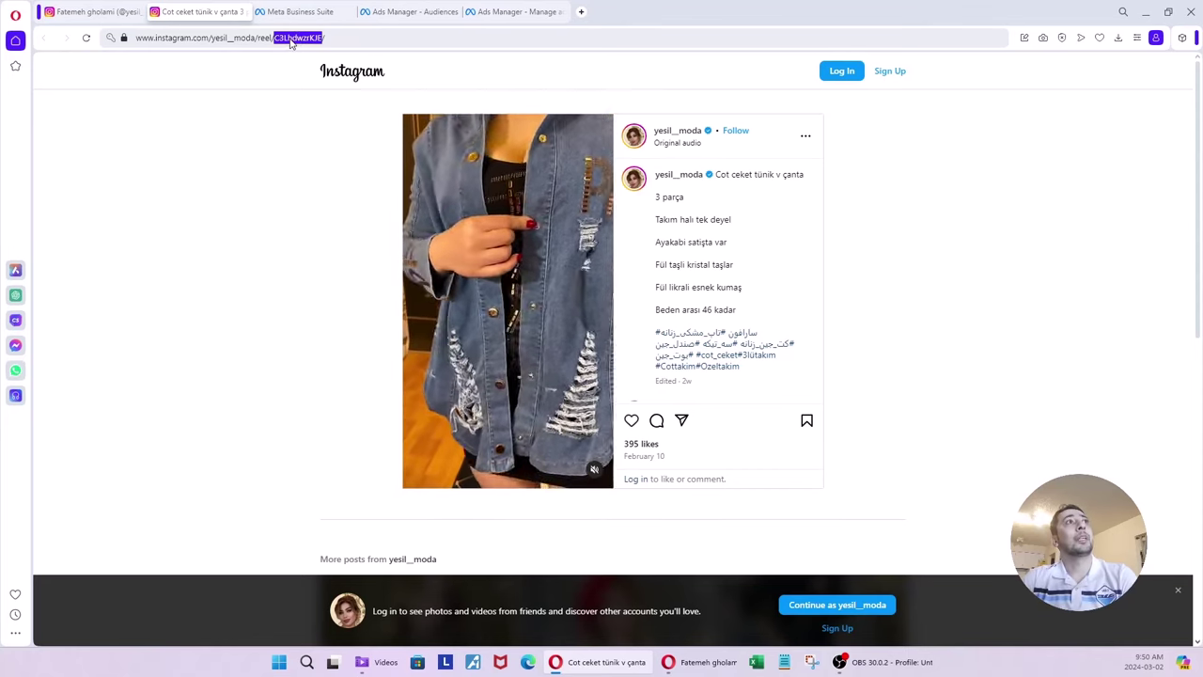
right_click(292, 41)
click(314, 83)
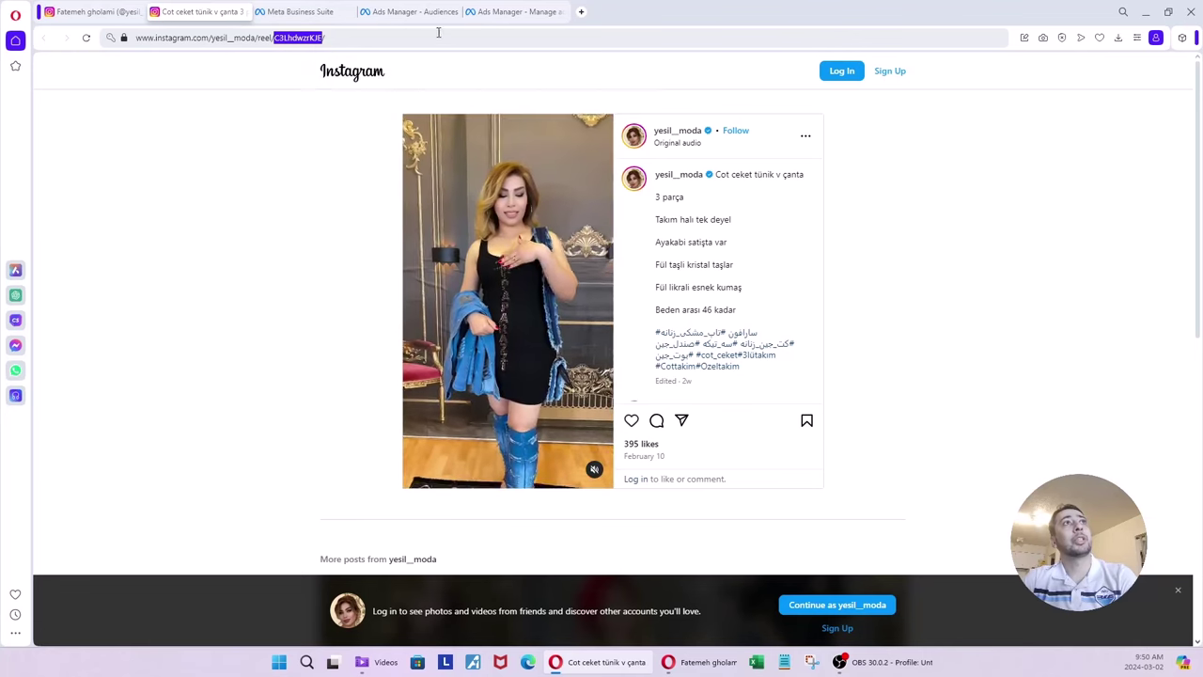
Return to Ads Manager, try to find the Instagram post by ID C3LhdwzrKJE, and clear the search
click(487, 13)
click(733, 194)
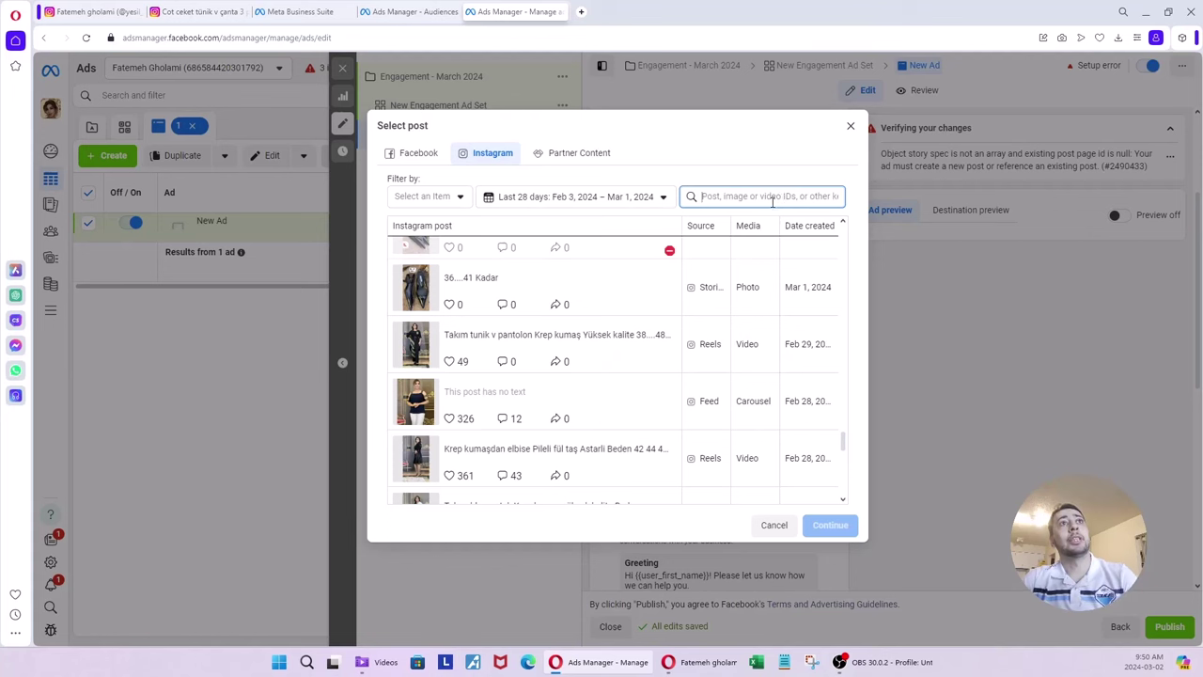
key(ctrl+v)
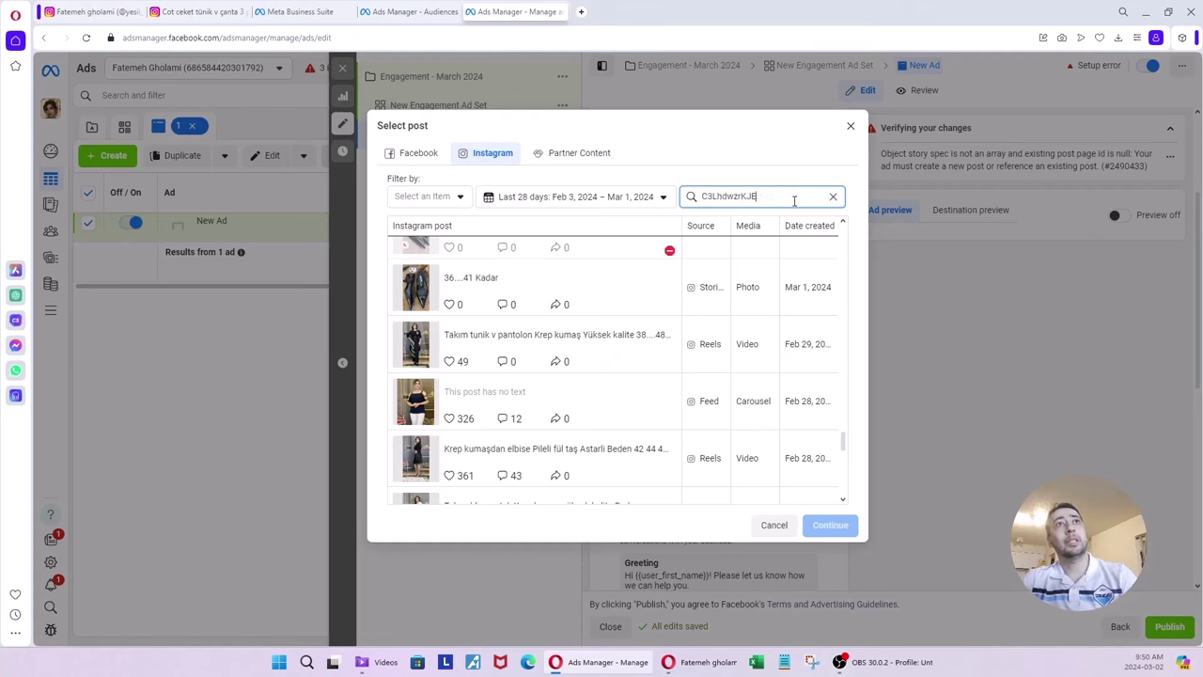
scroll(549, 303, up, 5)
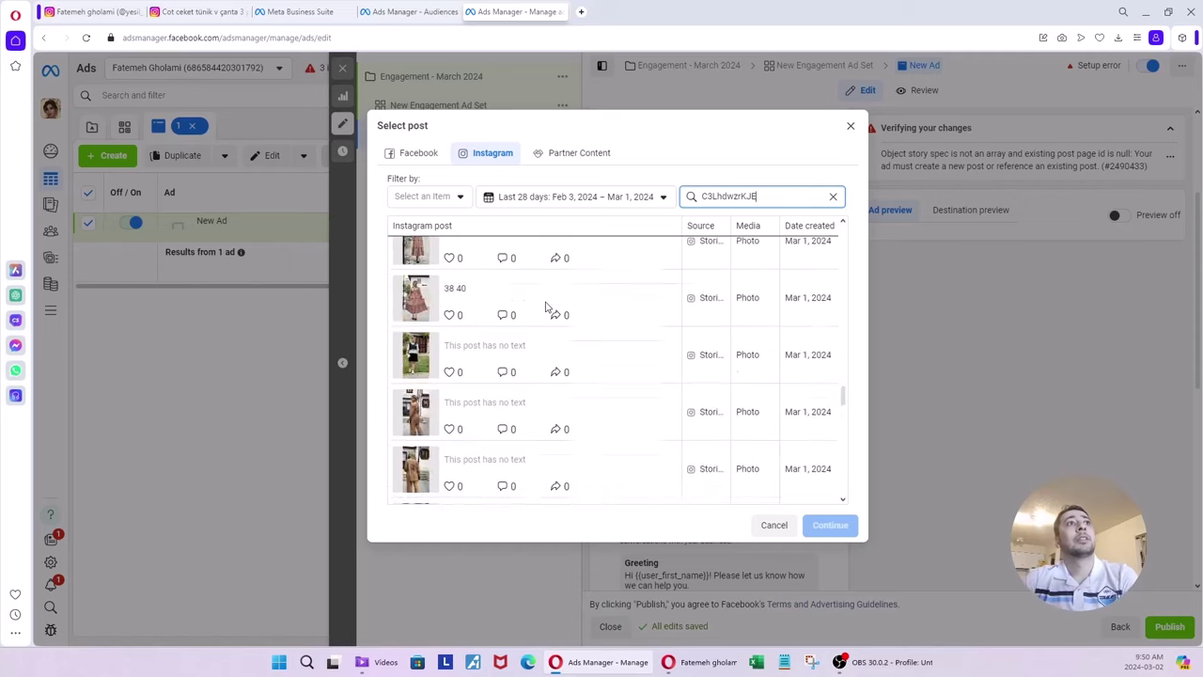
scroll(566, 287, up, 3)
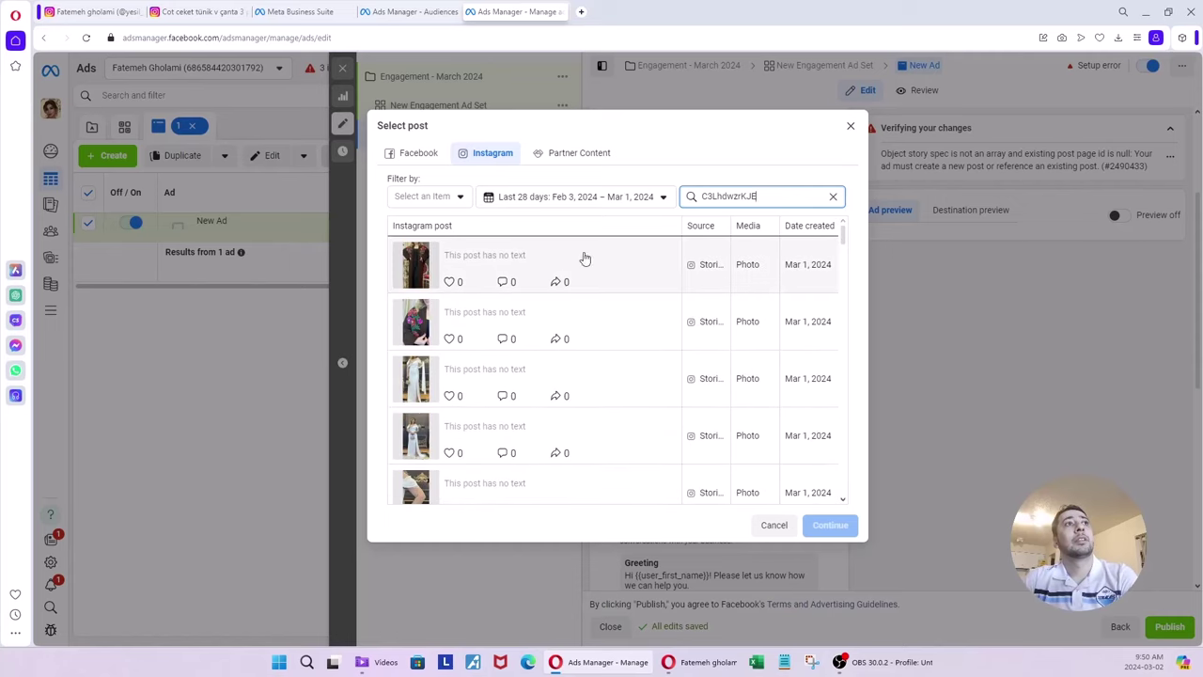
double_click(821, 195)
click(832, 196)
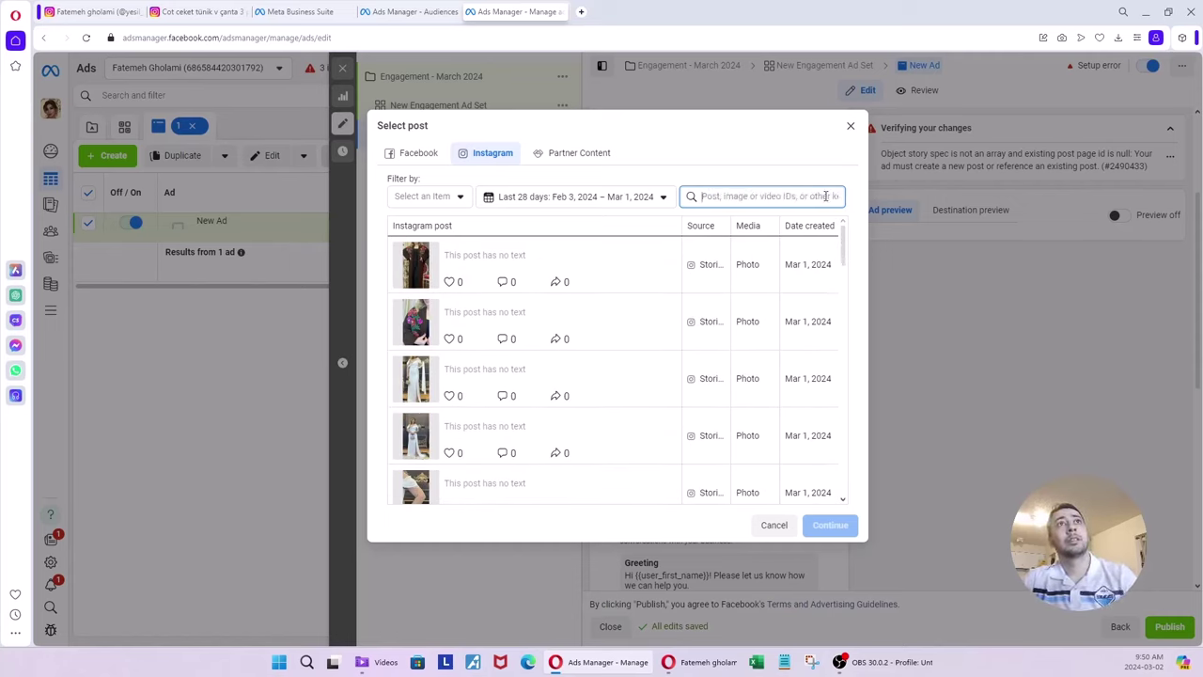
Find the Instagram post by ID C3LhdwzrKJE and set the denim jacket reel as New Ad's creative
key(ctrl+v)
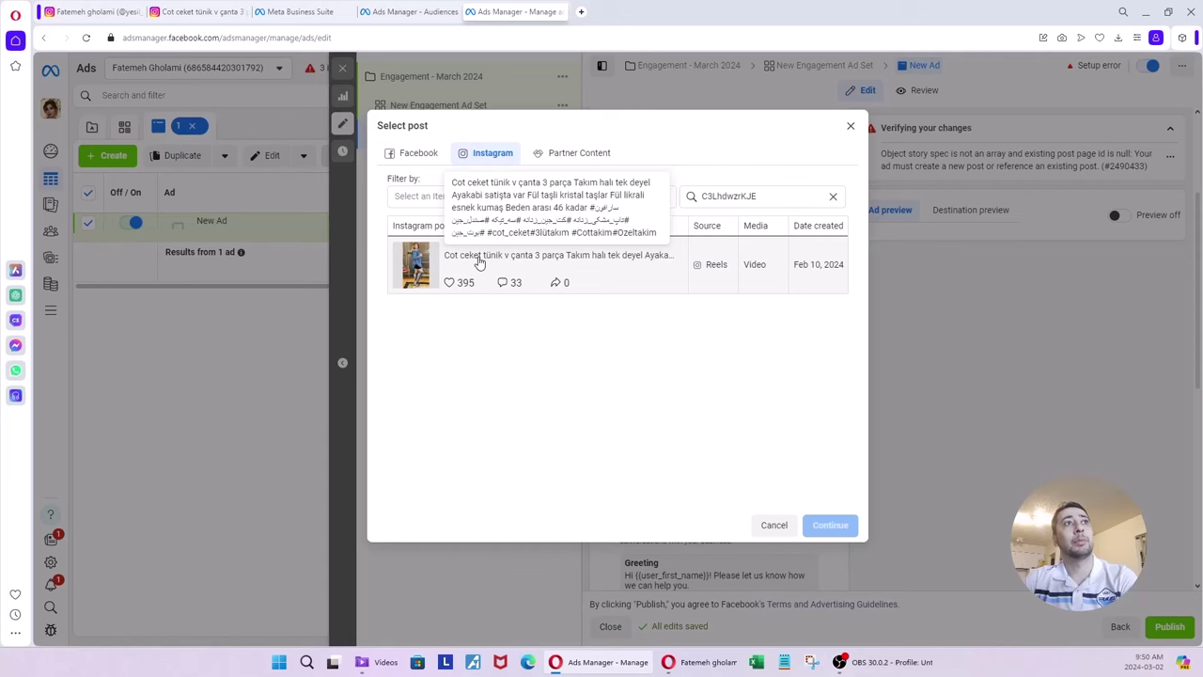
click(478, 262)
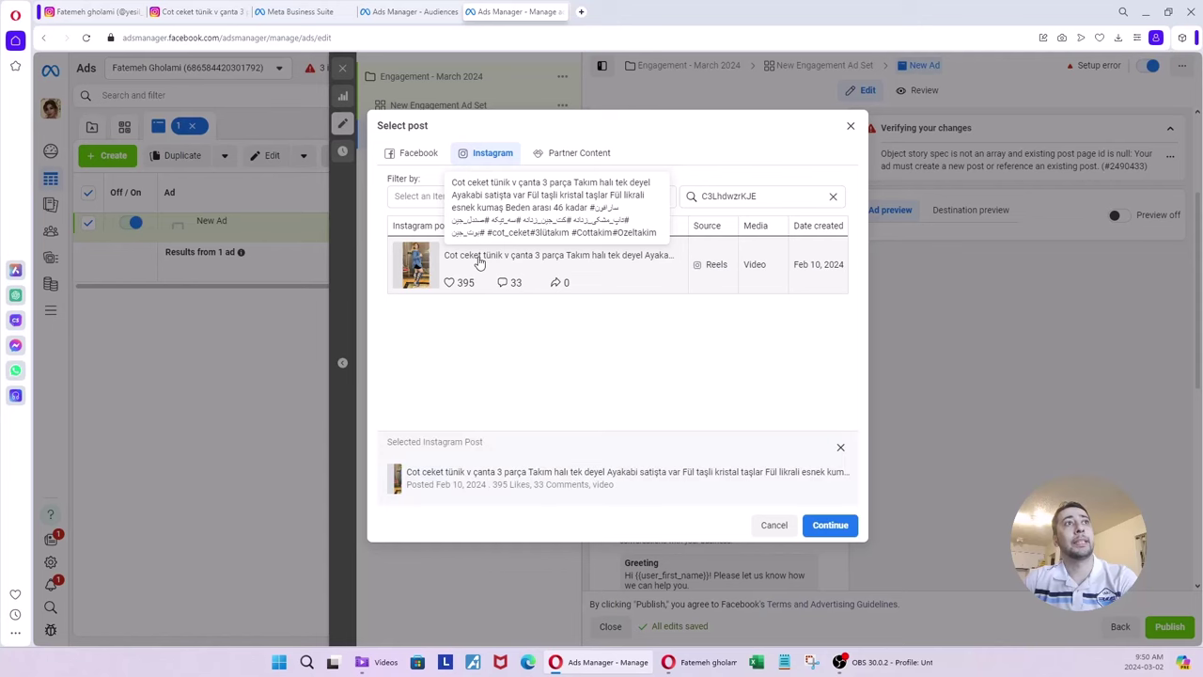
click(831, 525)
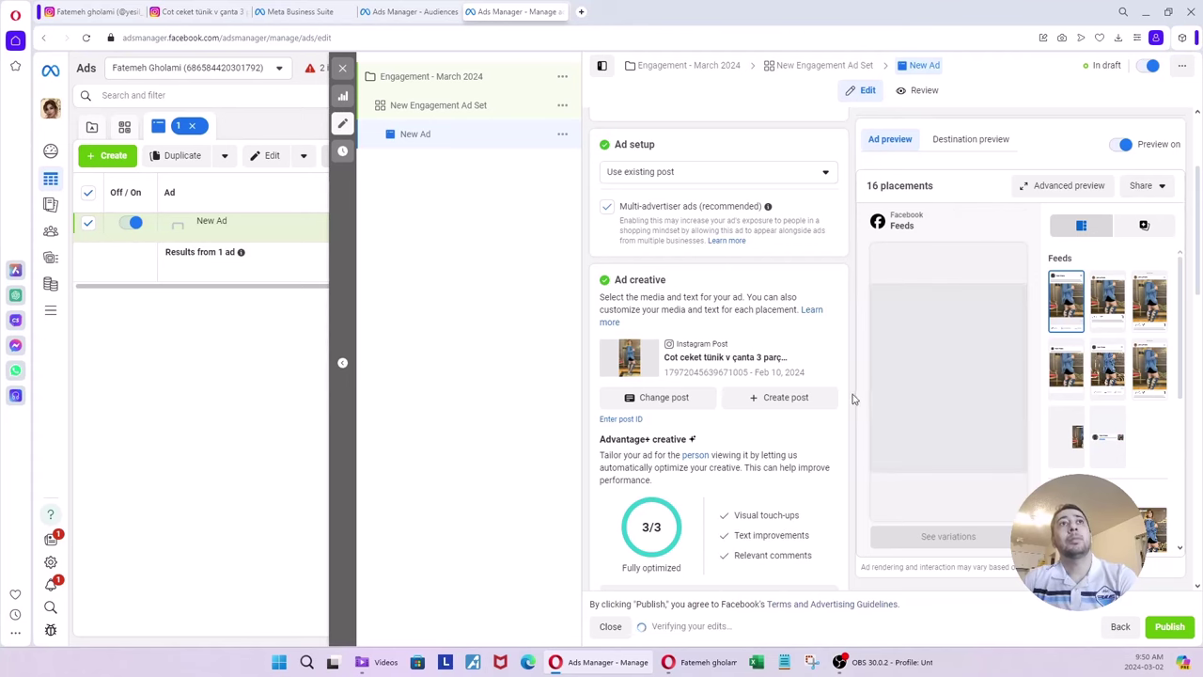
Review New Ad's setup, its Ad creative section with the chosen Instagram post, and the Facebook Feeds preview
scroll(759, 369, up, 2)
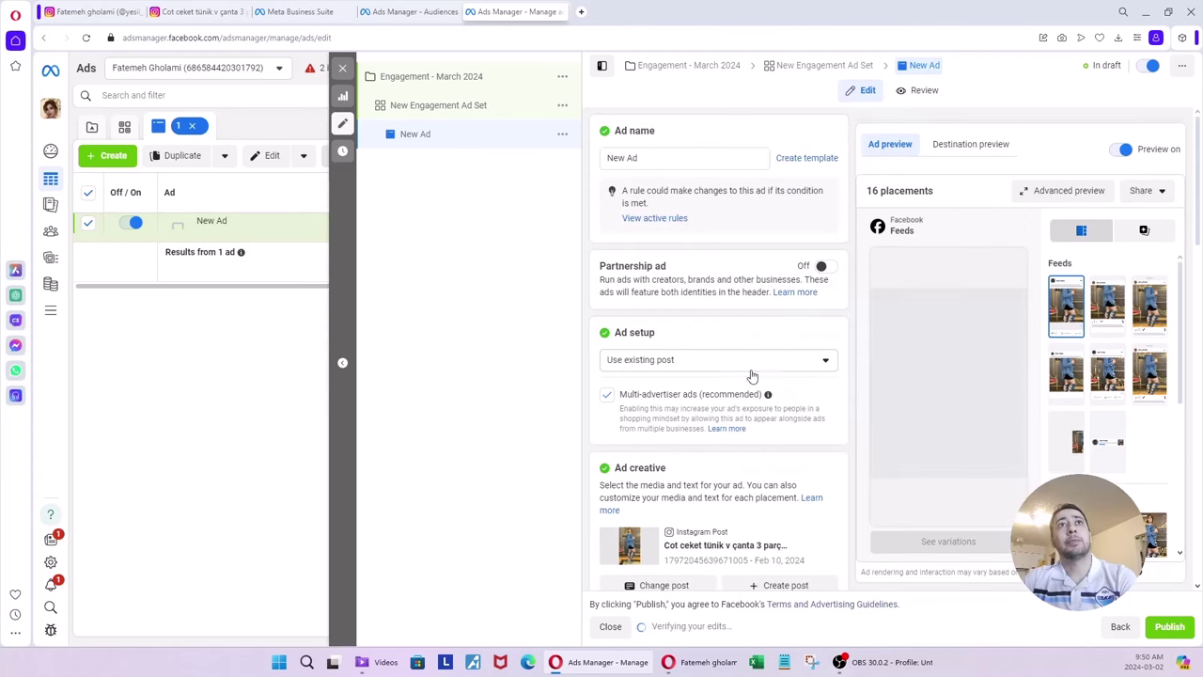
scroll(750, 407, down, 4)
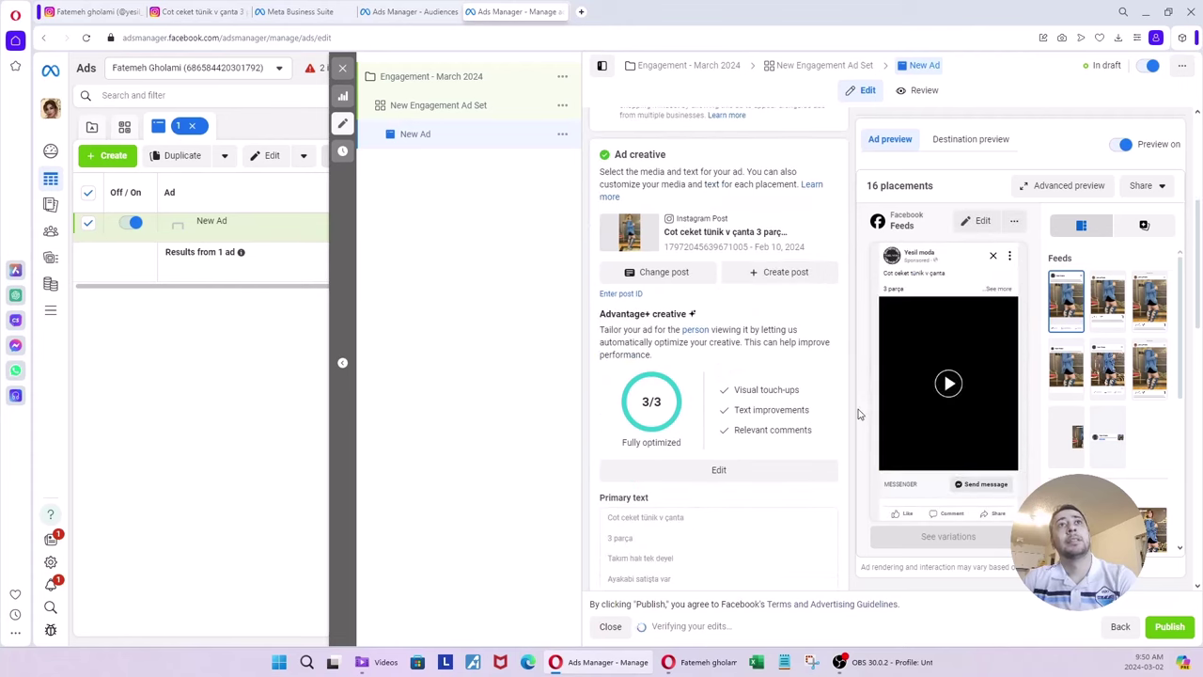
scroll(758, 327, up, 1)
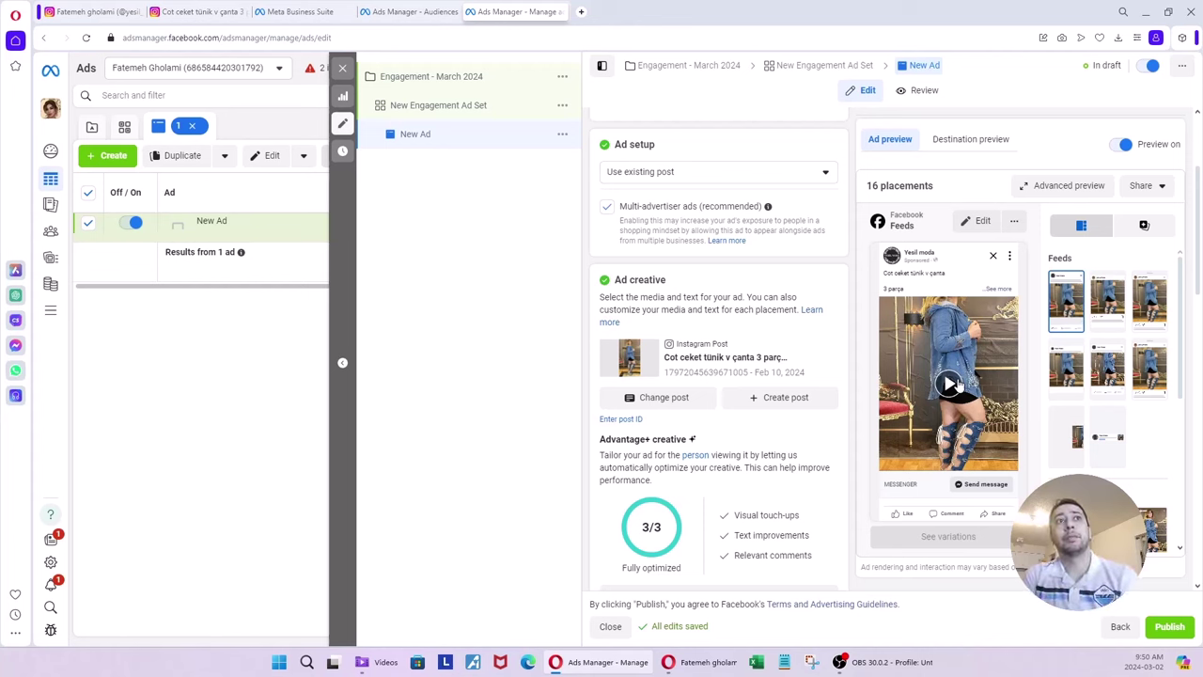
double_click(621, 279)
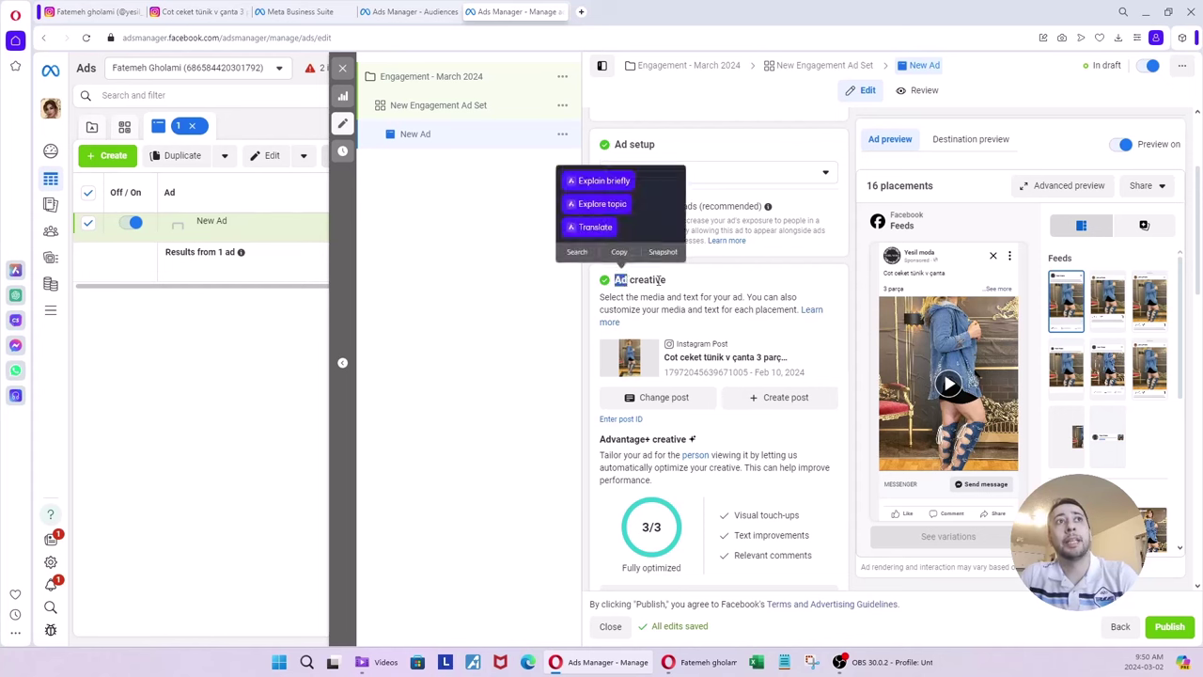
click(661, 280)
double_click(650, 281)
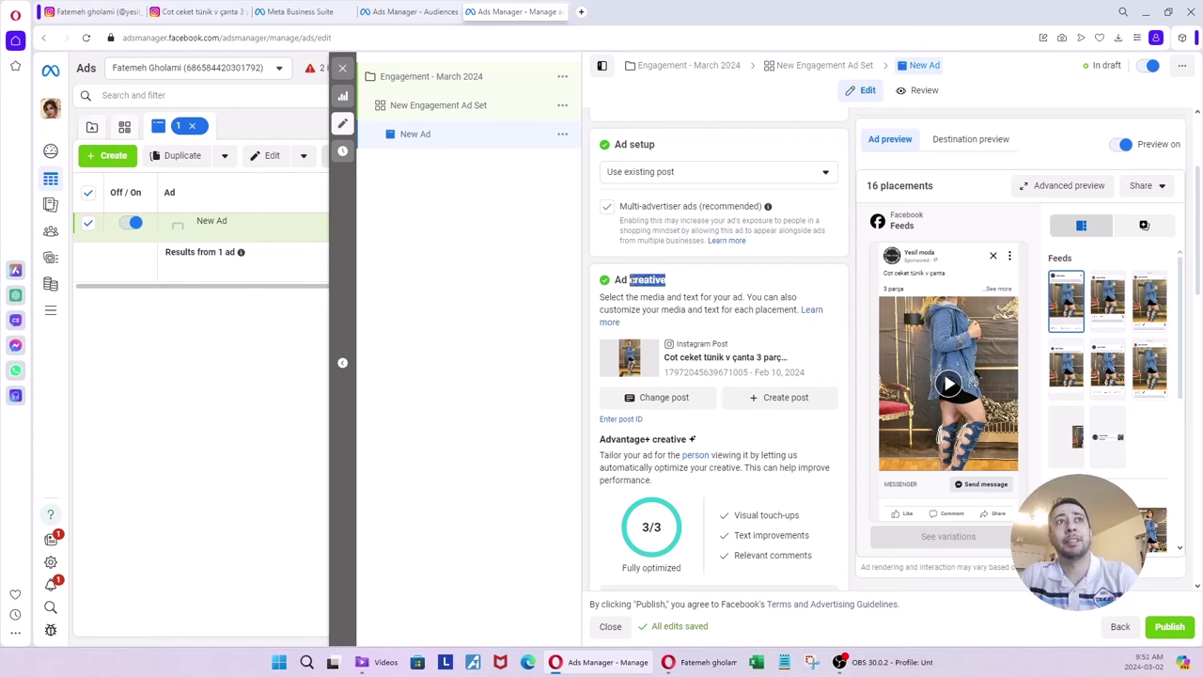
click(666, 282)
double_click(666, 280)
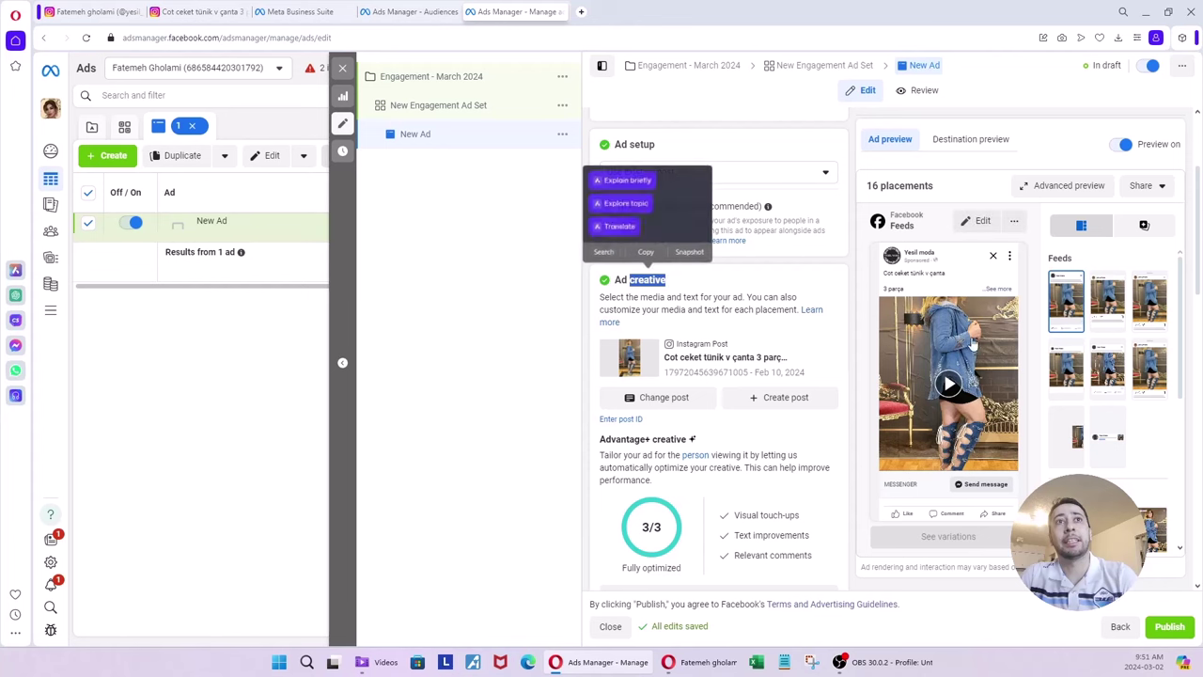
click(1033, 378)
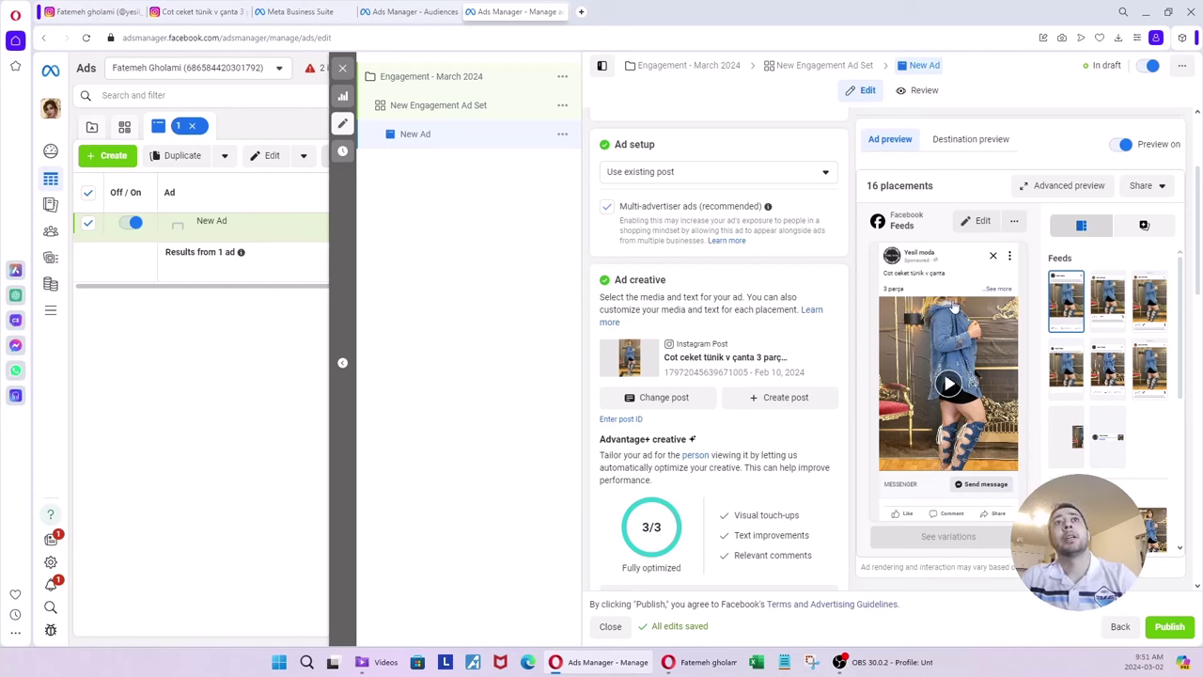
Close the reel's page and go back from the Instagram profile to the Google web results for facebook carousel ad
click(235, 12)
click(242, 13)
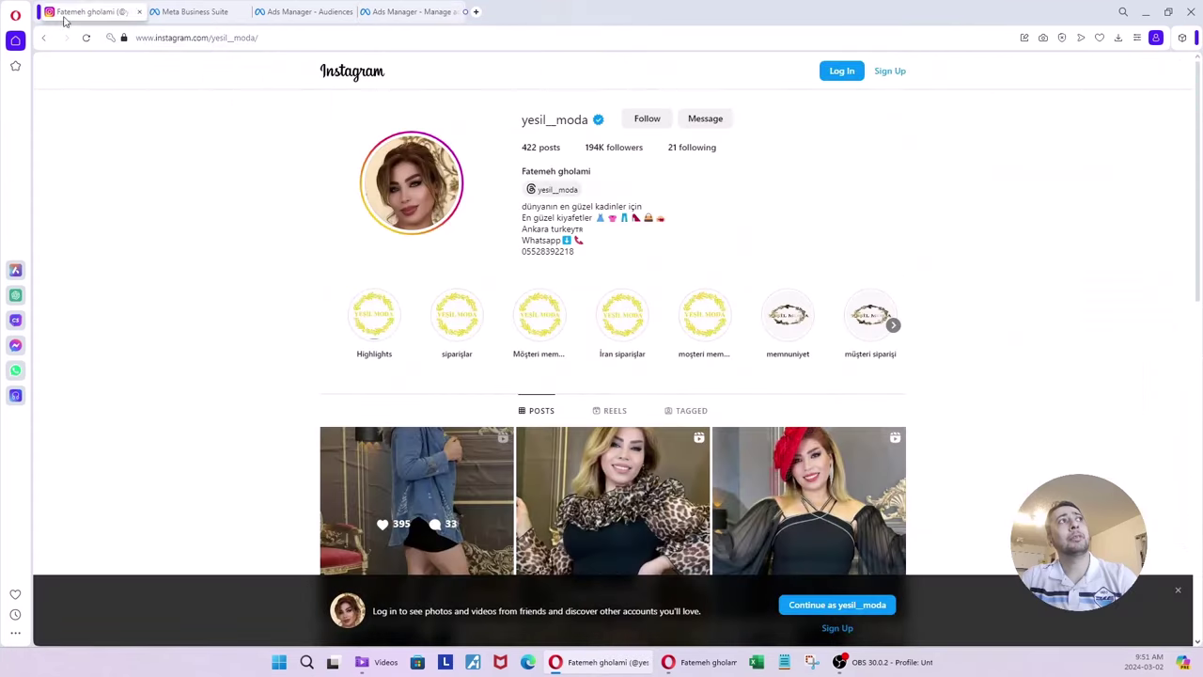
click(46, 39)
click(46, 39)
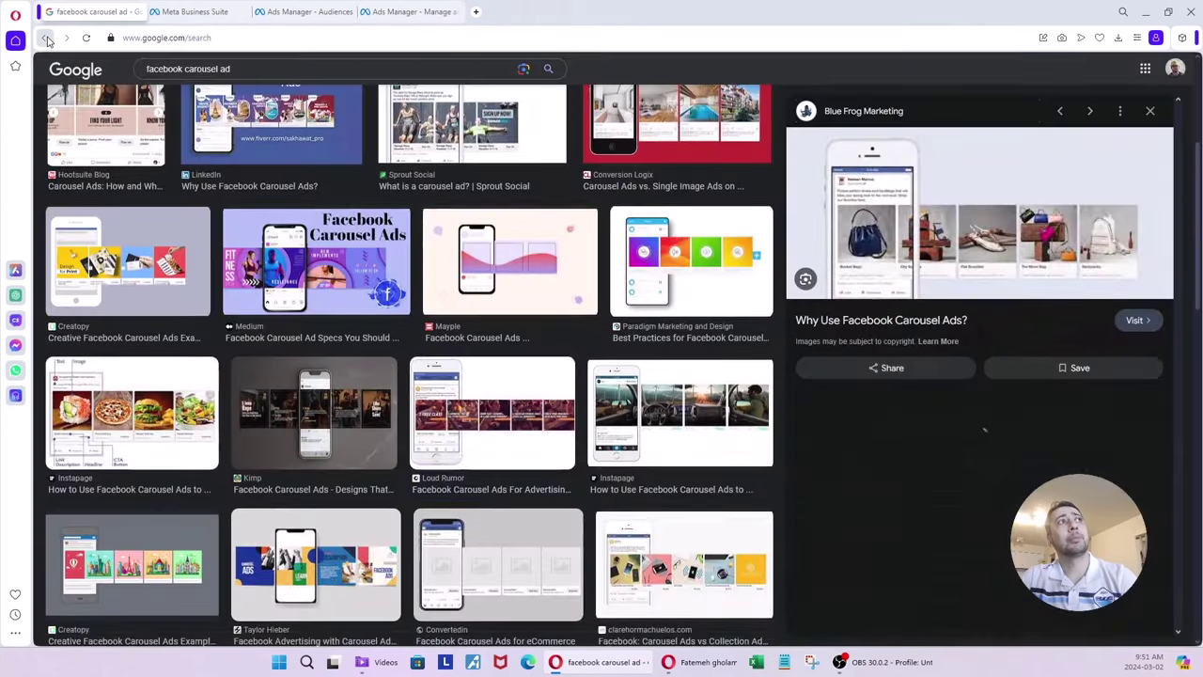
click(46, 38)
click(46, 39)
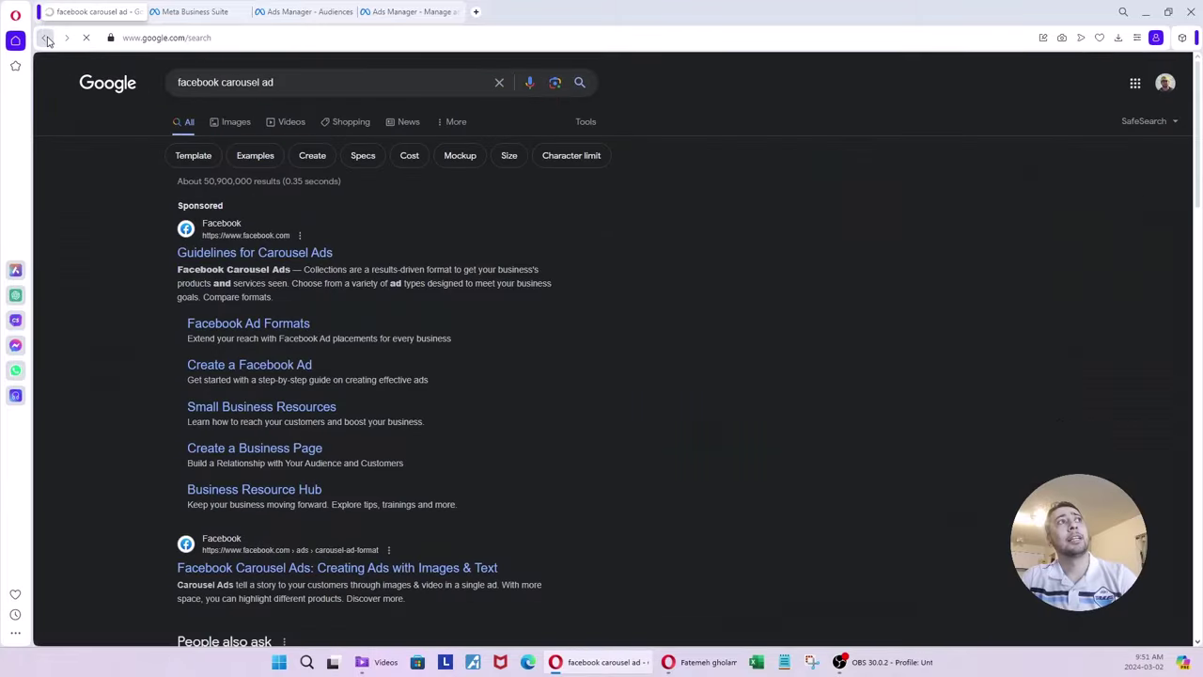
Search Google for "facebook ad creative requirements"
triple_click(261, 83)
text(facebook a)
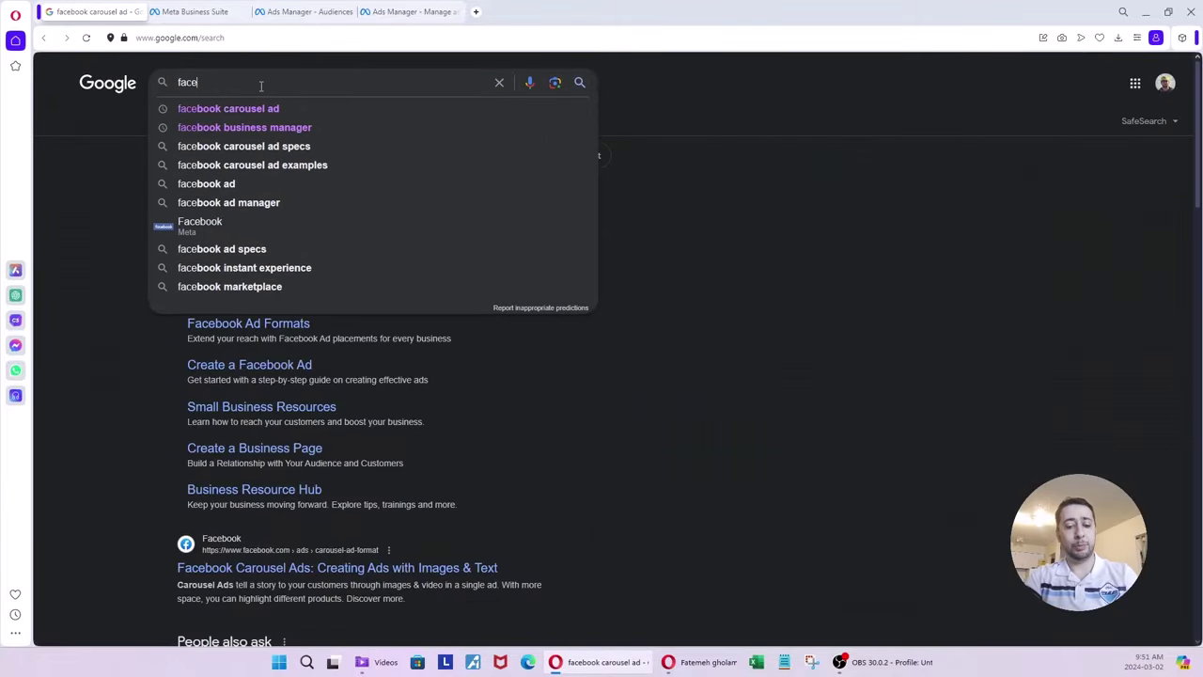
text(eative re)
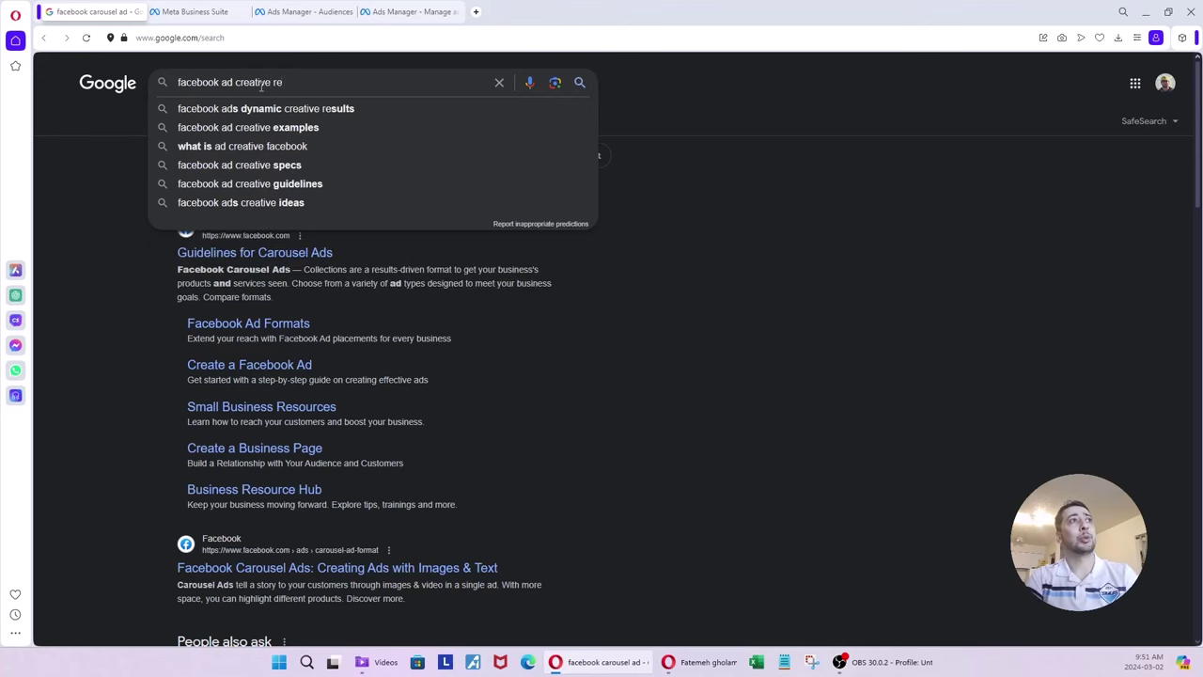
text(q)
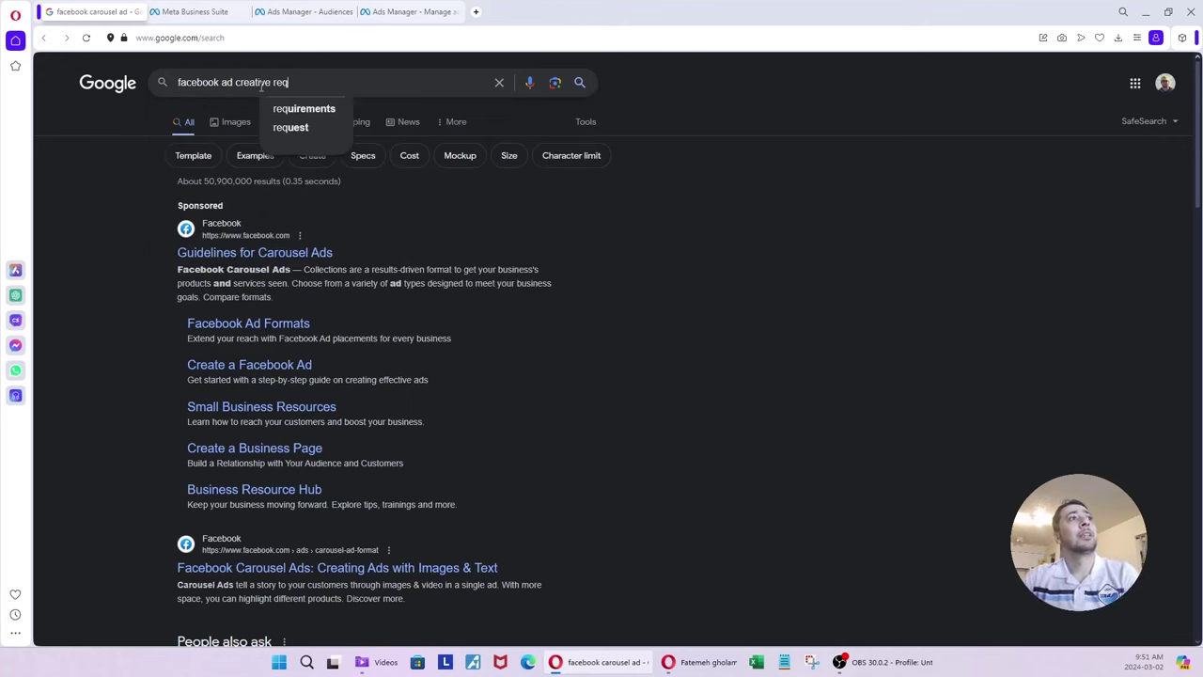
click(284, 109)
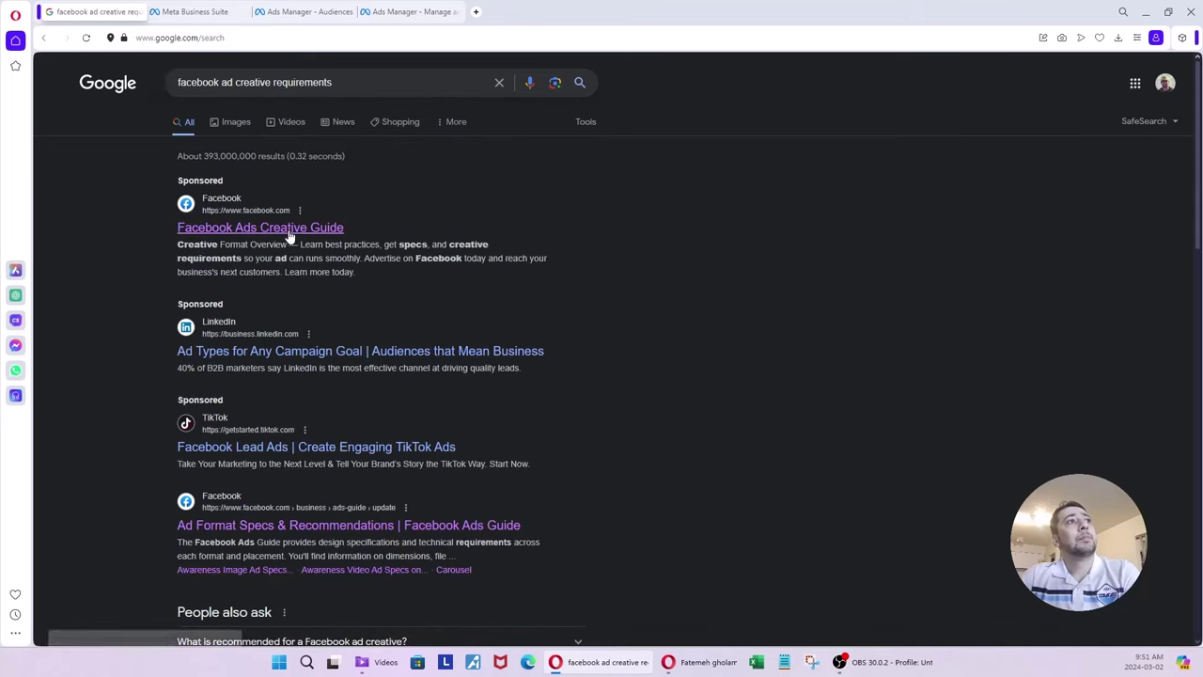
Open the Facebook Ads Creative Guide result in a separate tab and bring up its Image format specifications
right_click(240, 233)
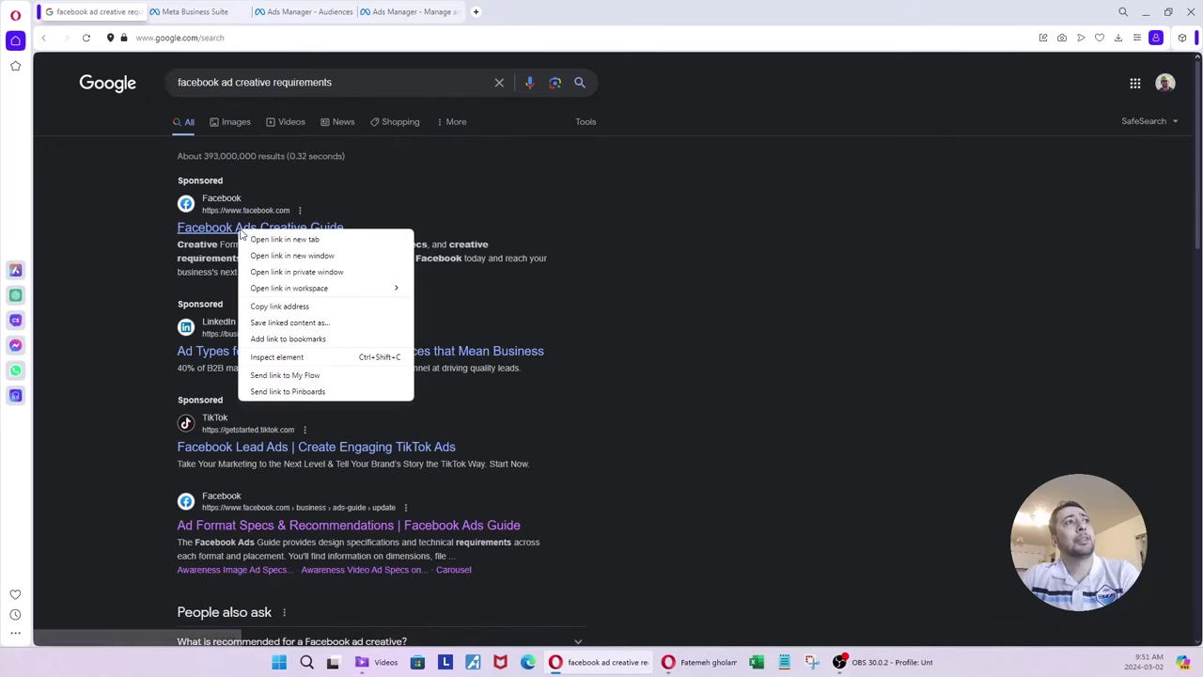
click(254, 239)
click(198, 14)
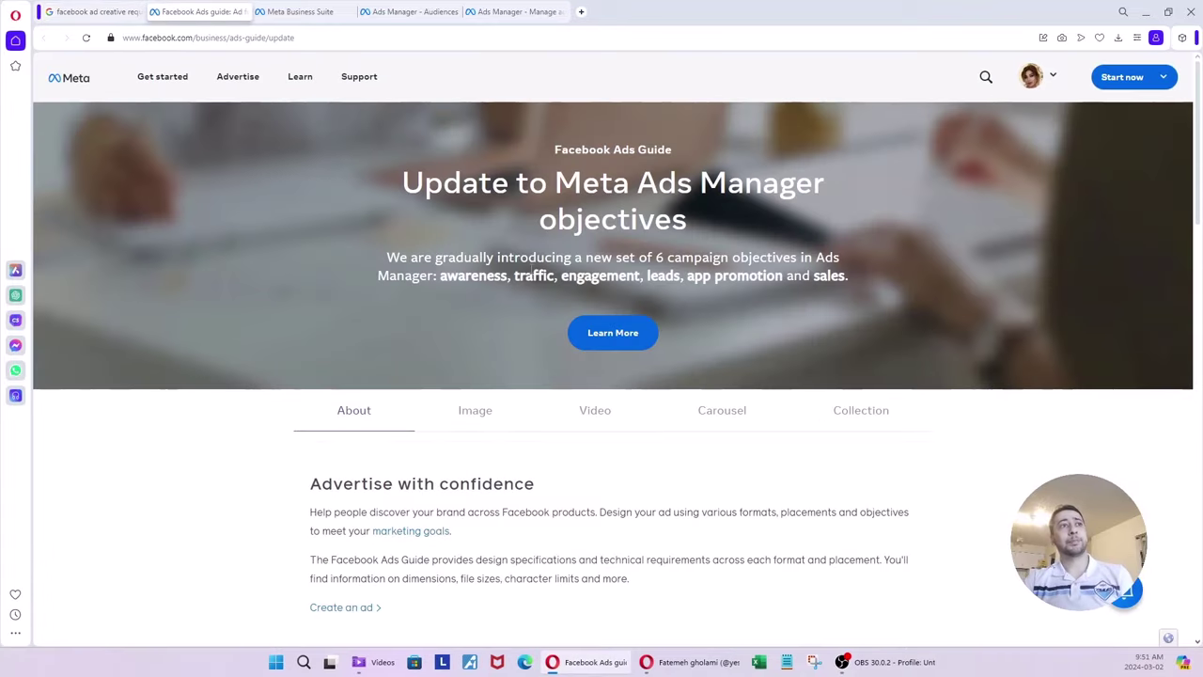
scroll(521, 382, down, 4)
scroll(512, 353, up, 3)
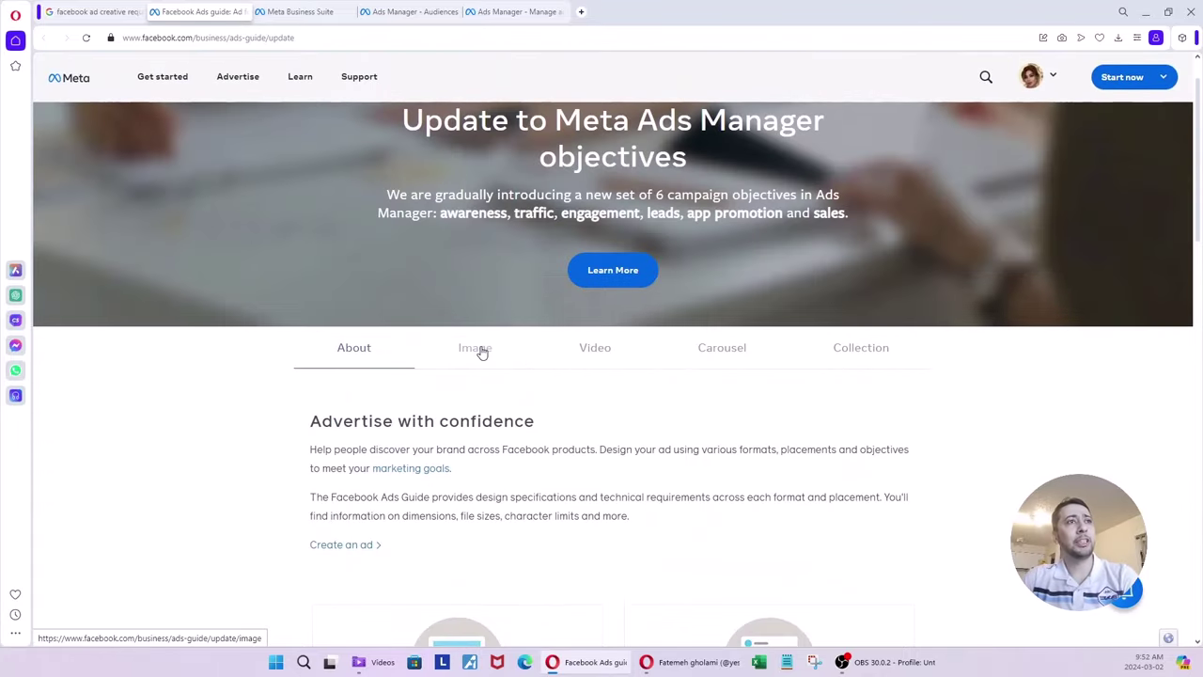
click(481, 352)
scroll(538, 360, down, 2)
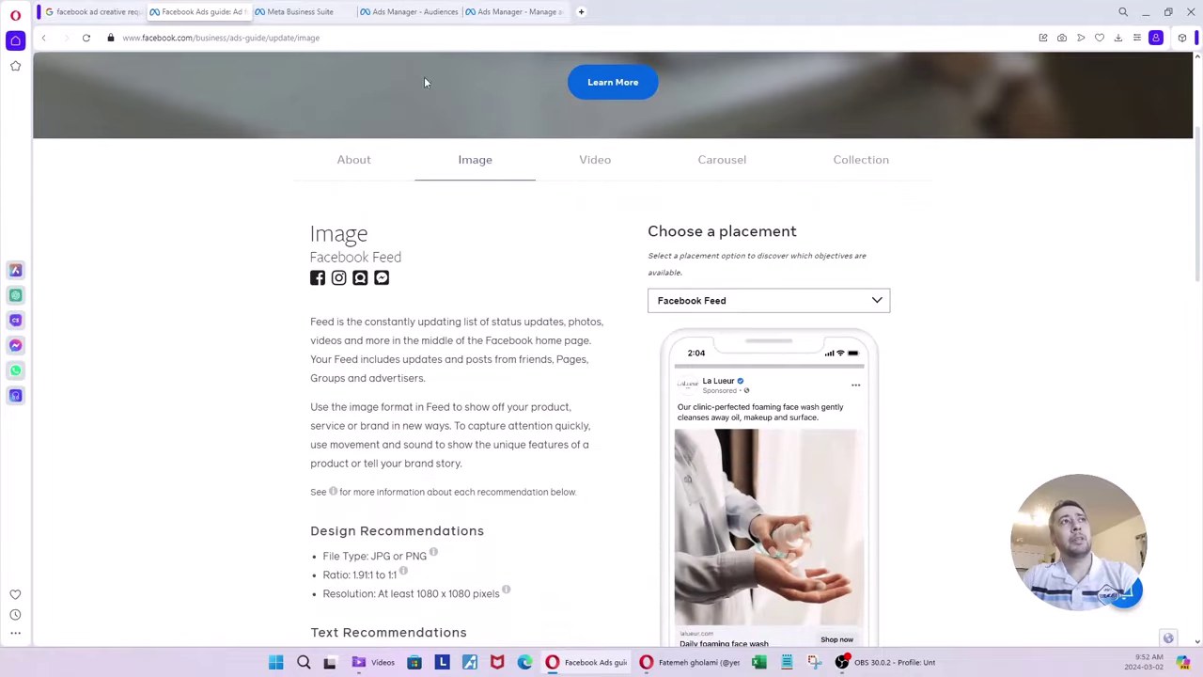
Switch to Ads Manager, preview New Ad in the Facebook Feeds placement, and return to the Facebook Ads Guide
click(503, 12)
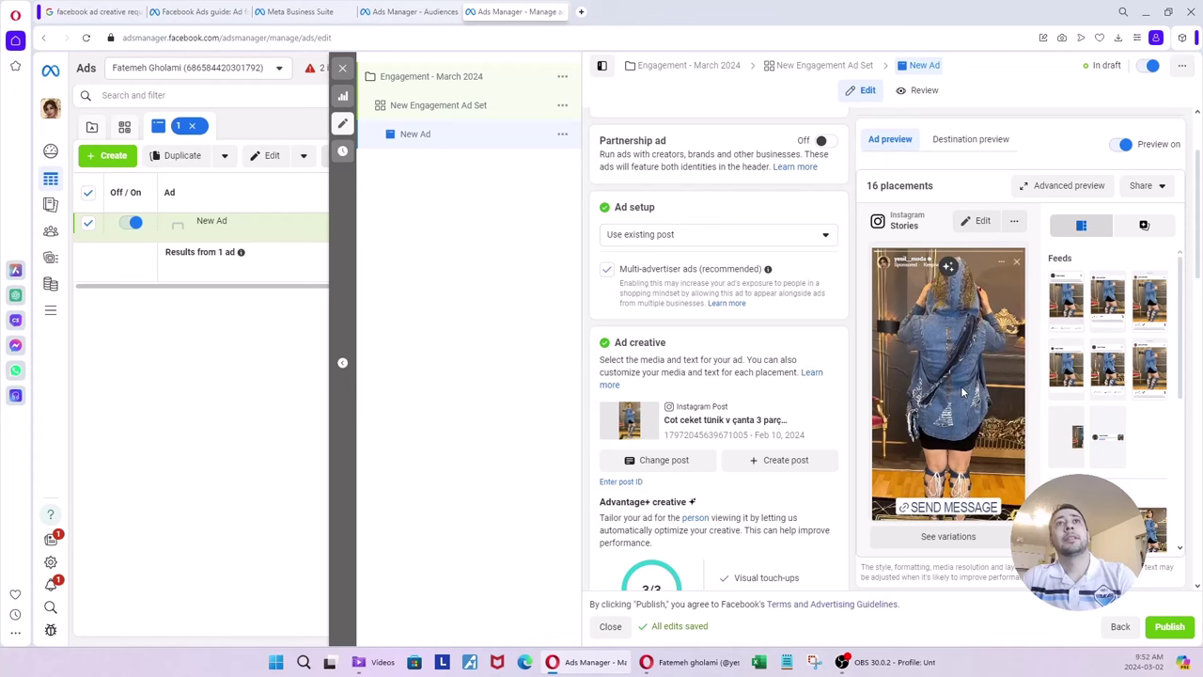
click(1062, 310)
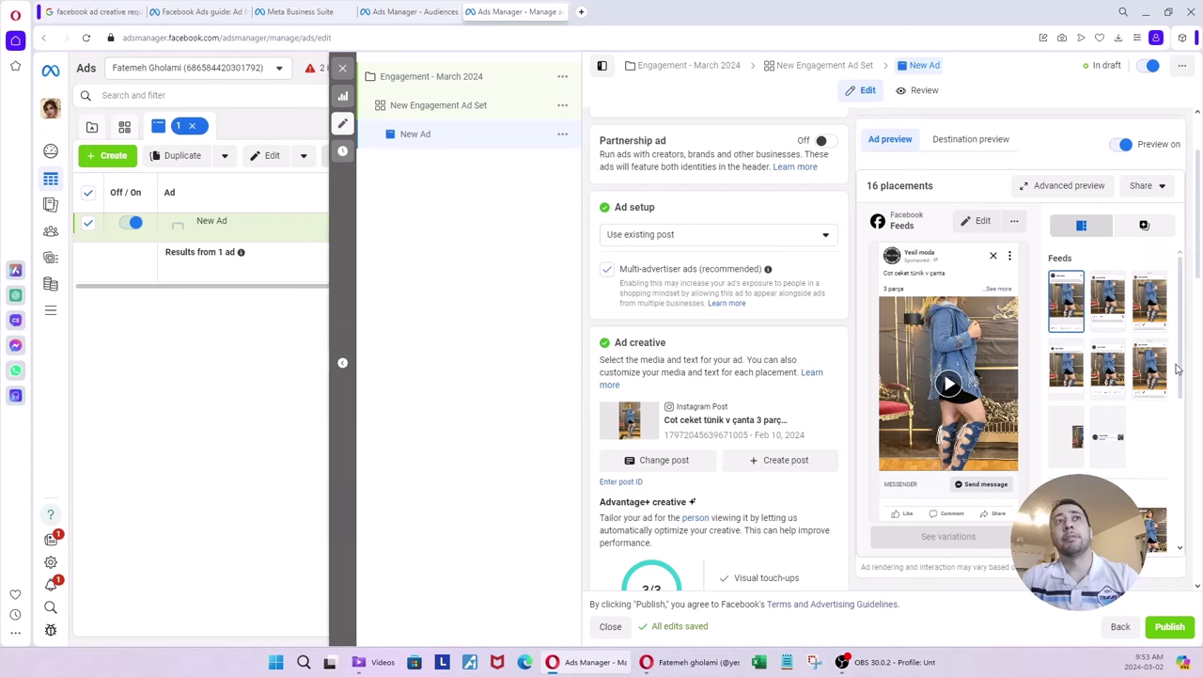
click(378, 12)
click(311, 11)
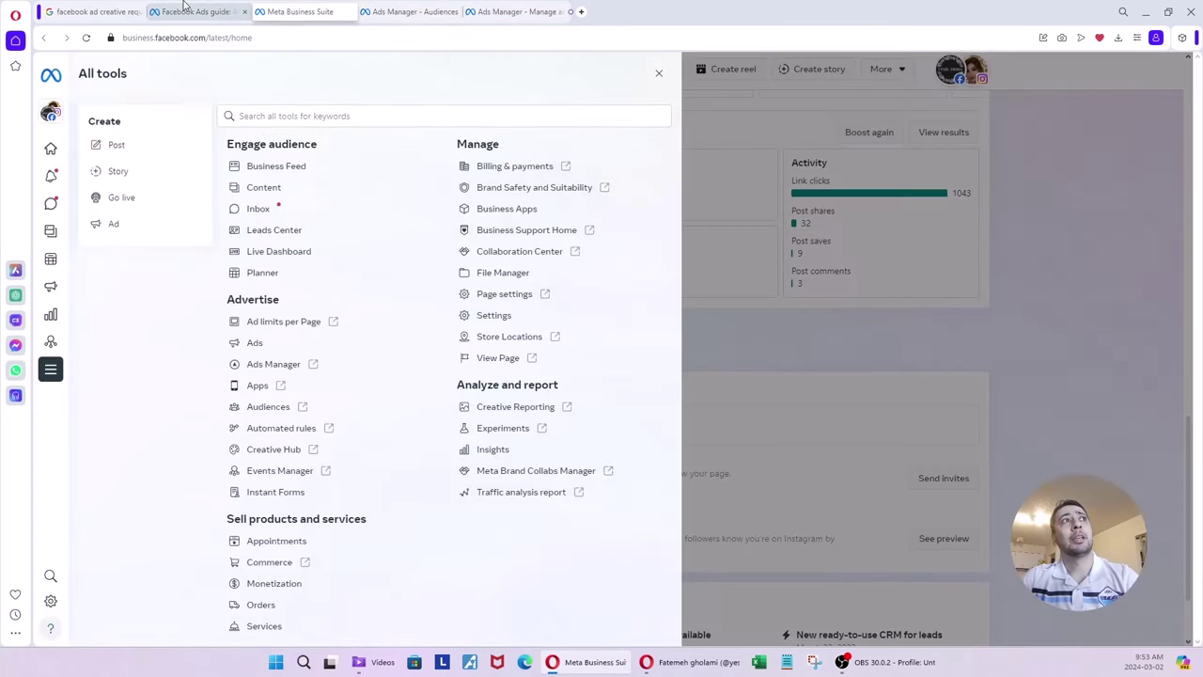
click(193, 11)
Read the guide's Image format design, text and technical requirements for Facebook Feed, including the recommended resolution
scroll(538, 359, up, 2)
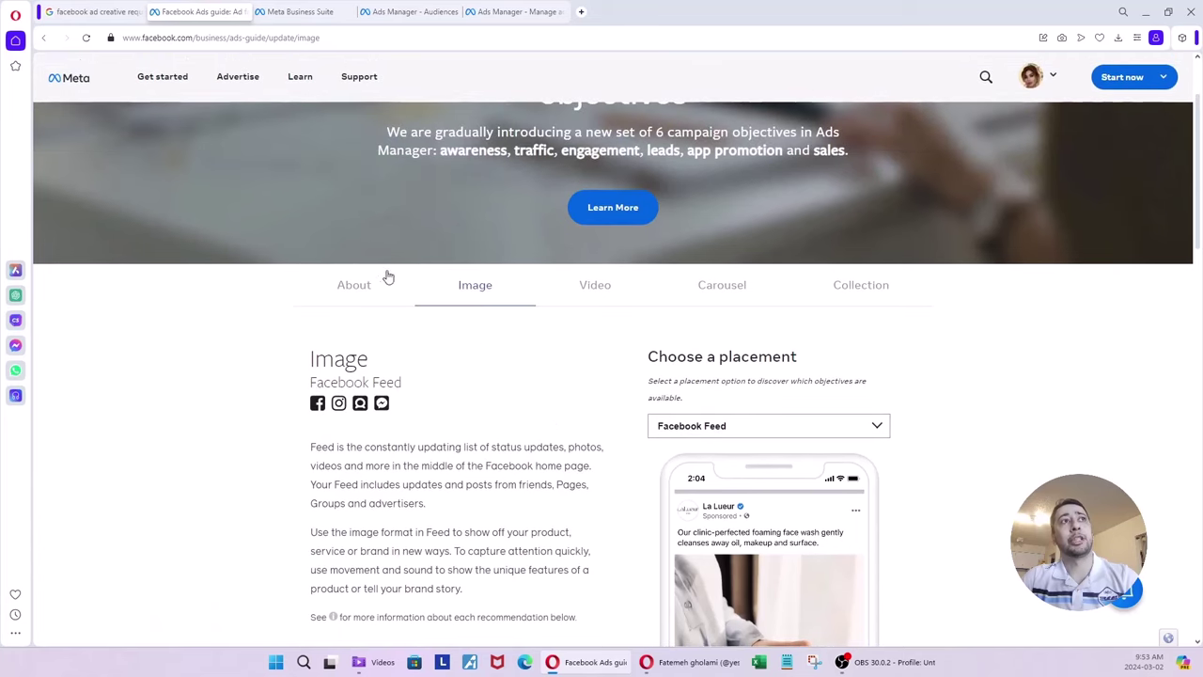
scroll(527, 291, down, 2)
scroll(537, 292, down, 3)
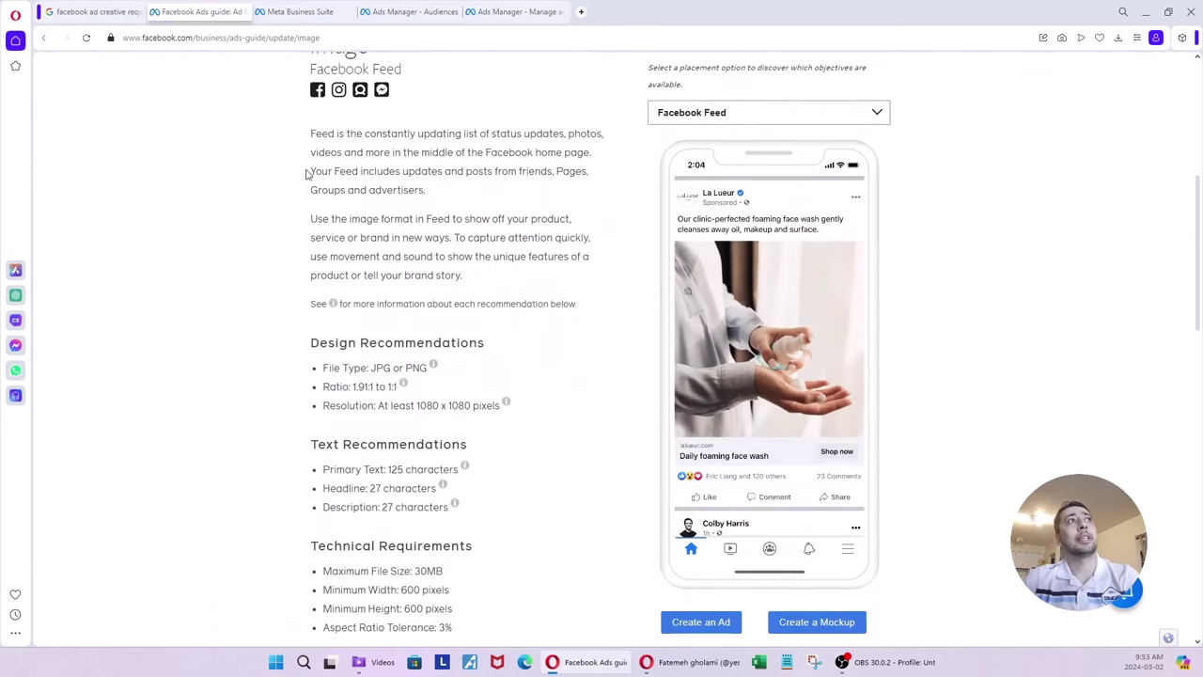
scroll(309, 176, up, 5)
scroll(658, 224, down, 5)
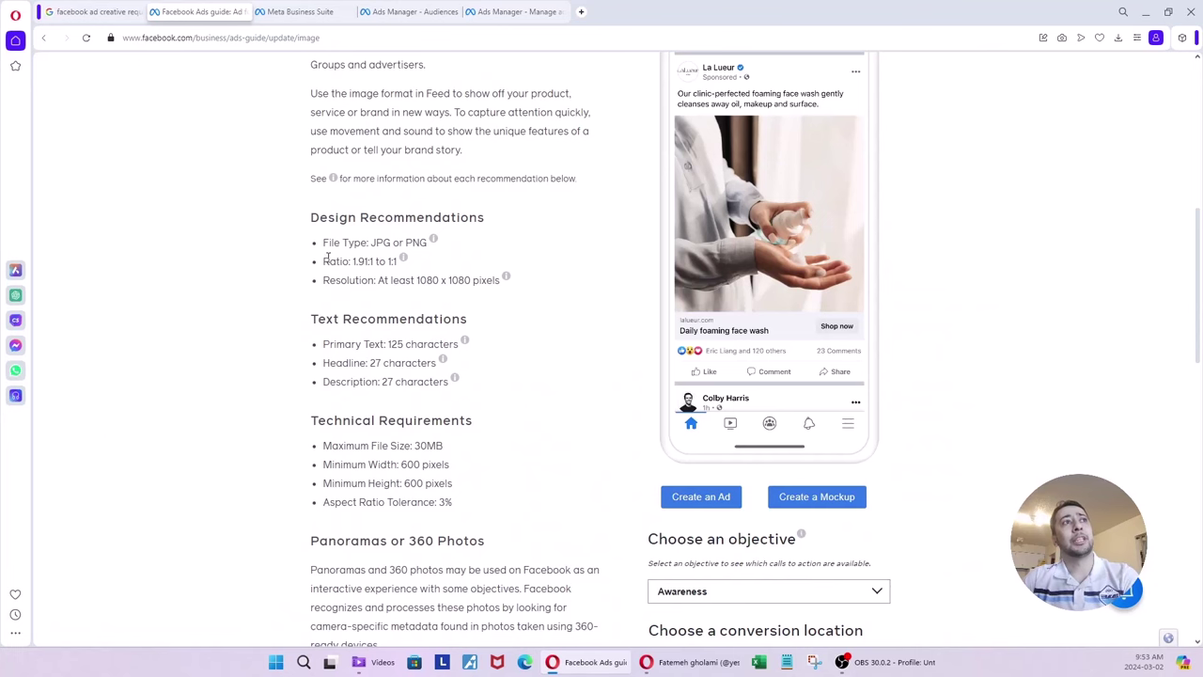
drag(322, 276, 466, 281)
click(422, 282)
scroll(558, 329, down, 2)
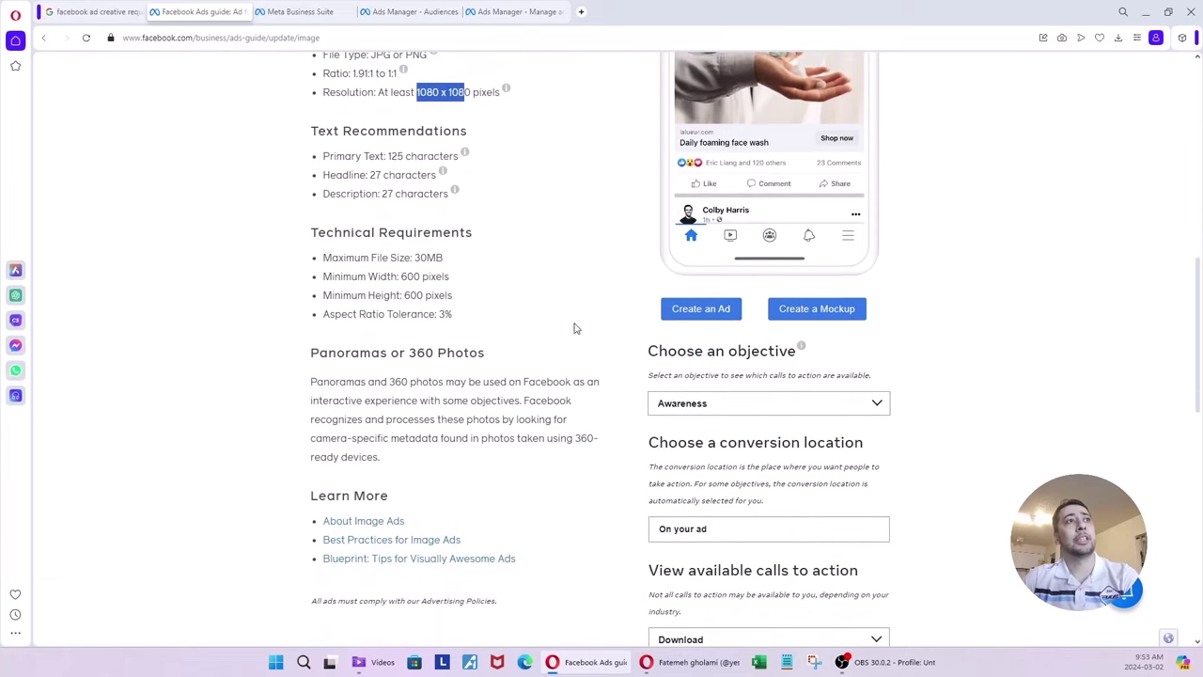
Open the guide's Video format and read its design, text and technical requirements for Facebook Feed
scroll(583, 320, up, 8)
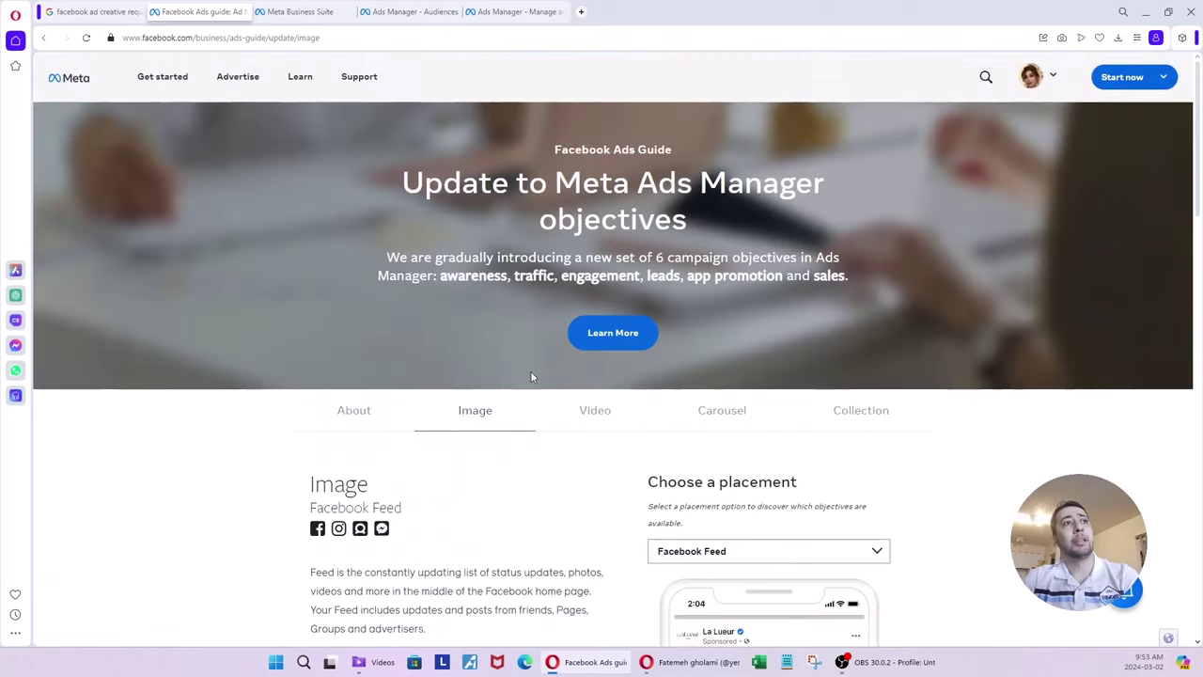
click(582, 405)
scroll(600, 385, down, 5)
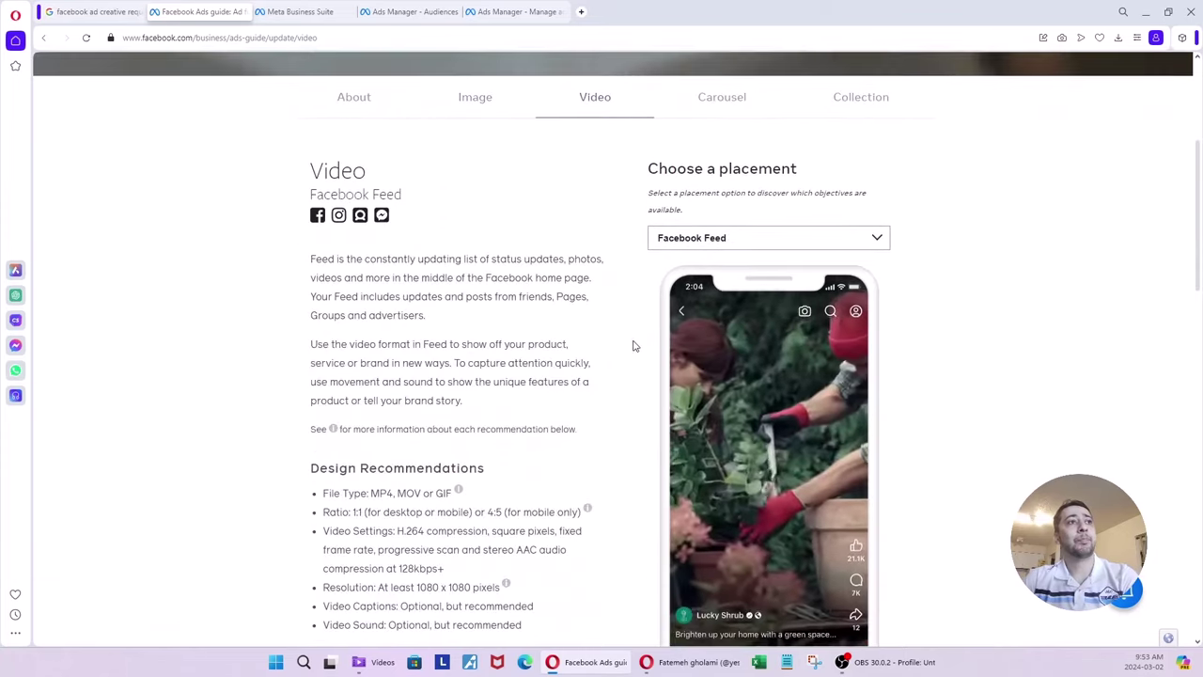
scroll(633, 346, down, 1)
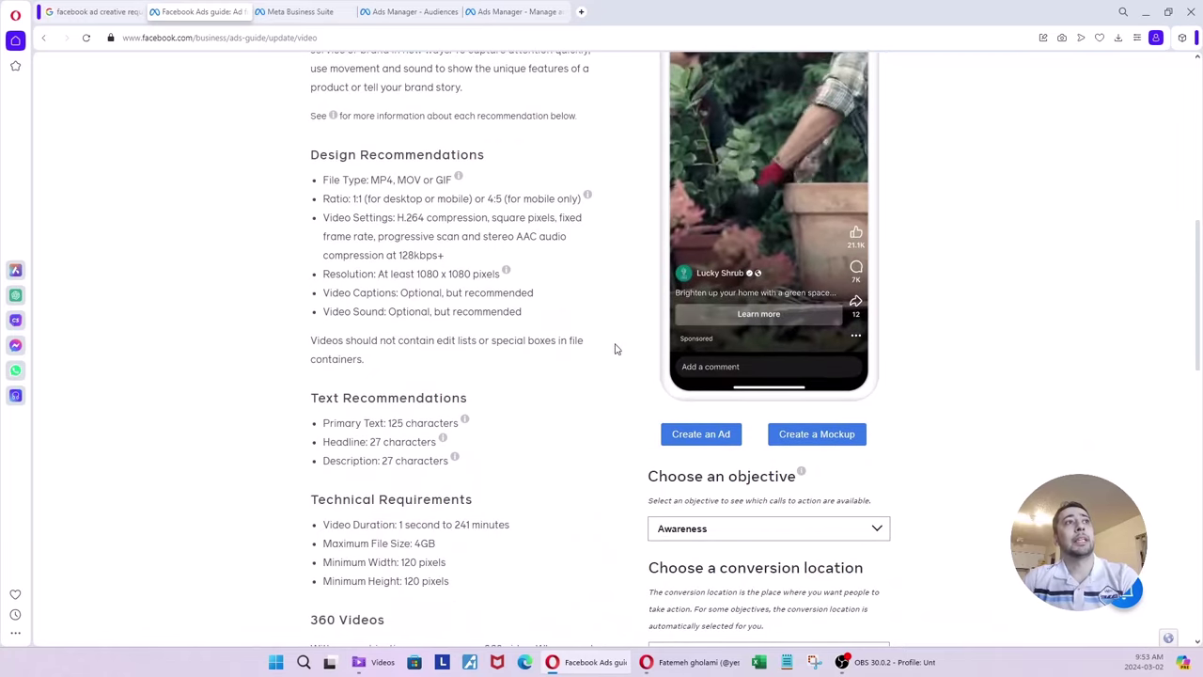
scroll(616, 349, up, 1)
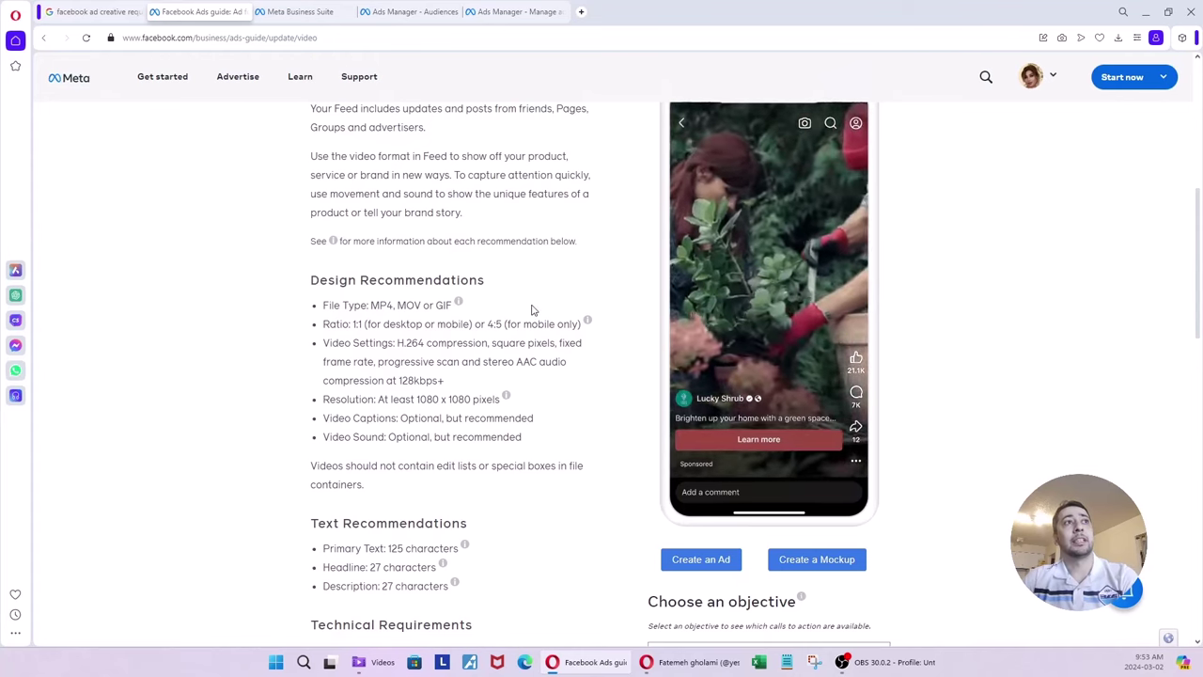
Read the Carousel format's requirements for Facebook Feed and open the guide's Collection format
scroll(533, 310, up, 3)
click(724, 292)
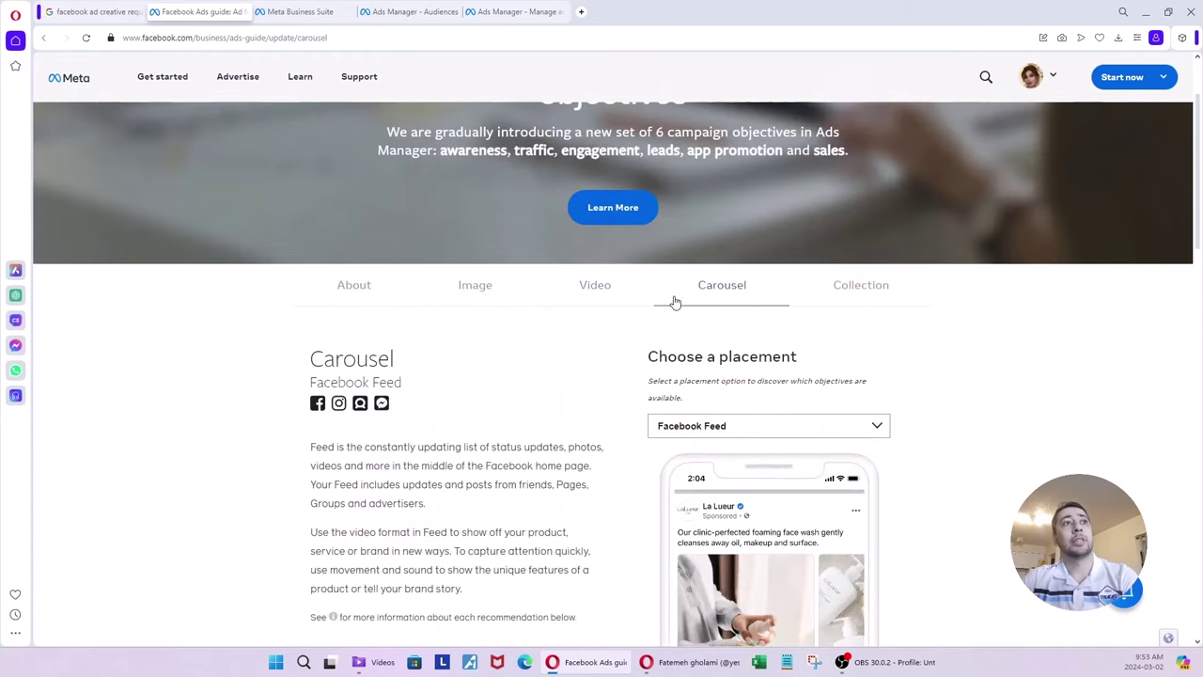
scroll(600, 372, down, 2)
scroll(821, 425, down, 1)
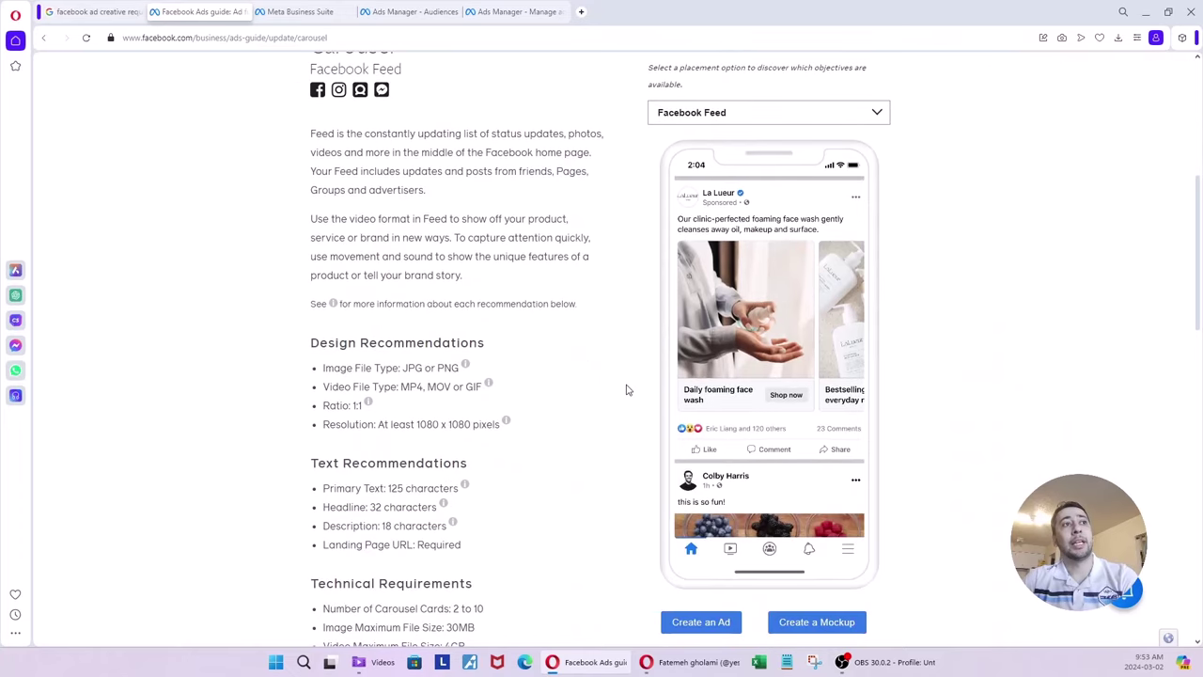
scroll(628, 390, up, 4)
click(861, 347)
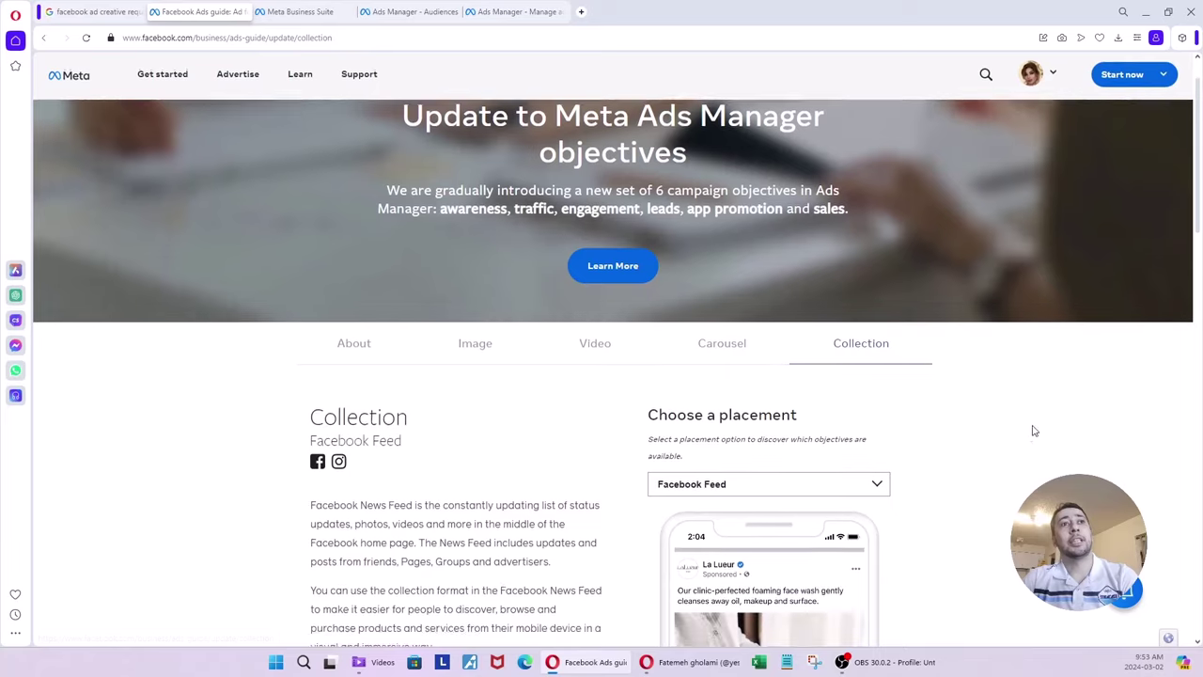
Read the Collection format's description and design recommendations for Facebook Feed in the Facebook Ads Guide
scroll(940, 408, down, 2)
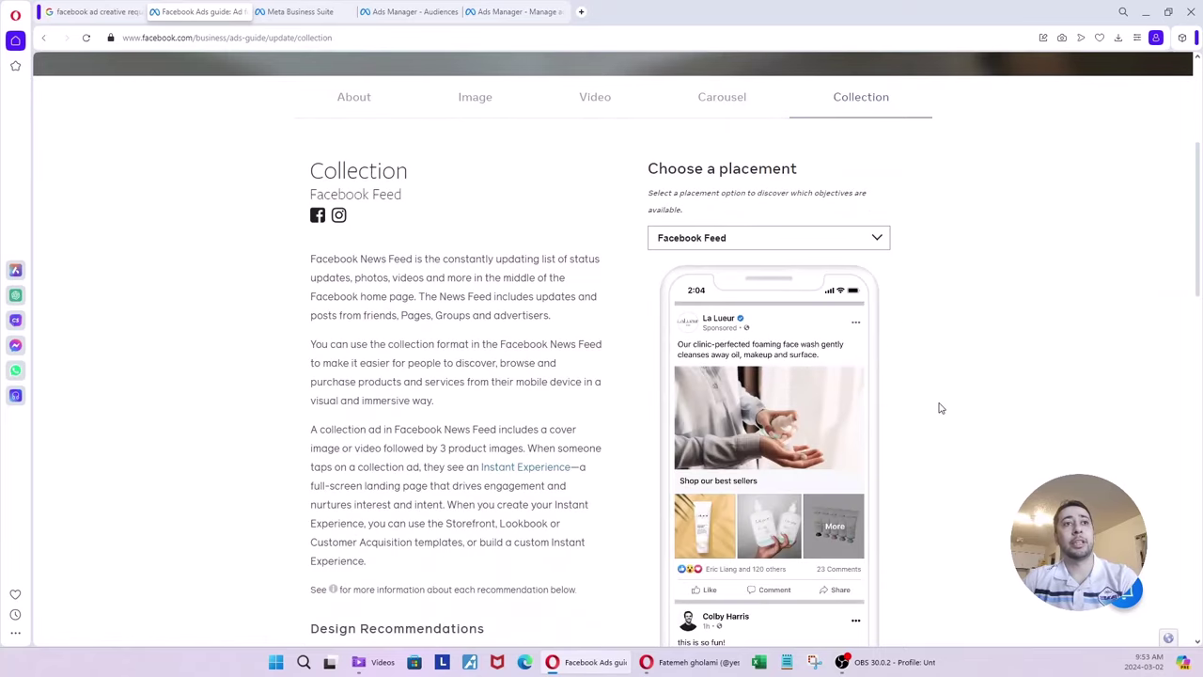
scroll(940, 408, down, 1)
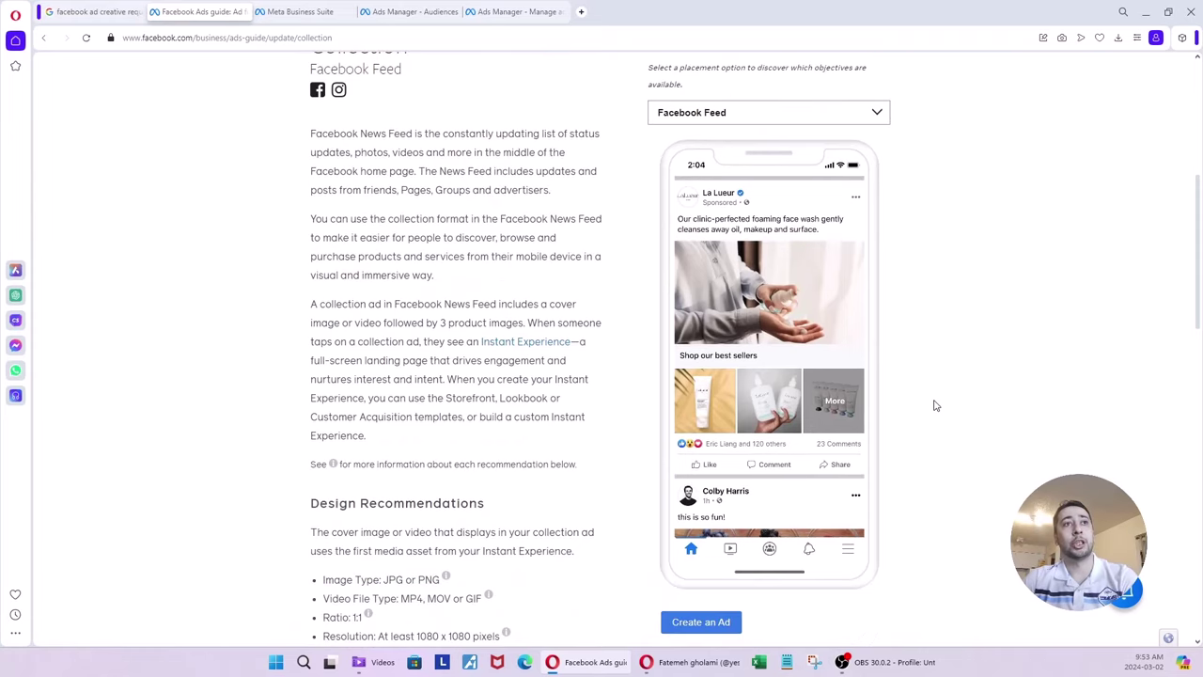
scroll(808, 254, up, 1)
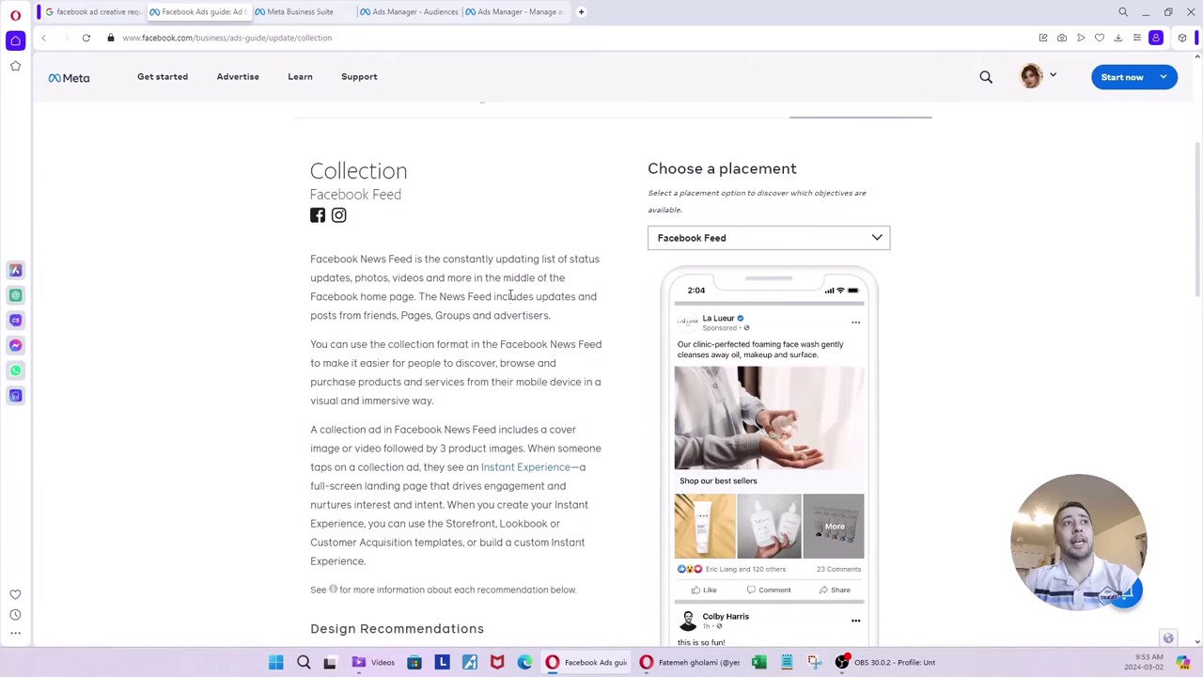
scroll(574, 305, down, 3)
scroll(581, 318, up, 6)
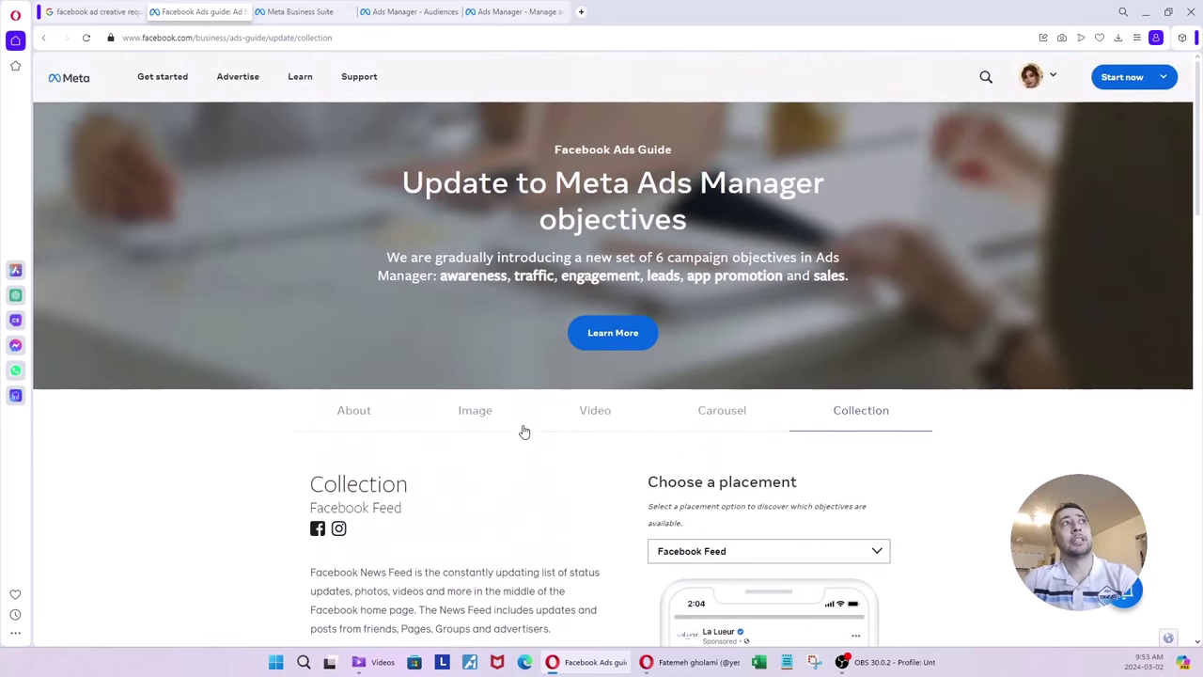
Return the guide to the Image format, switch to Ads Manager and expand New Ad's full caption in the Facebook Feeds preview
click(470, 410)
click(478, 16)
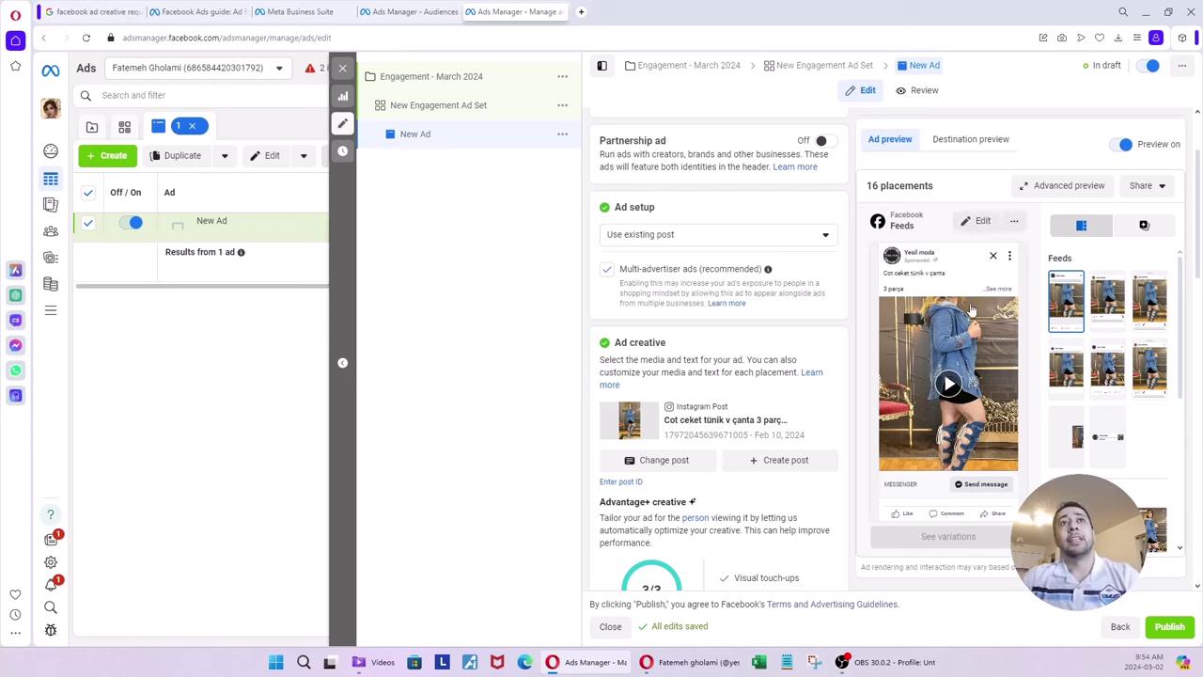
click(997, 291)
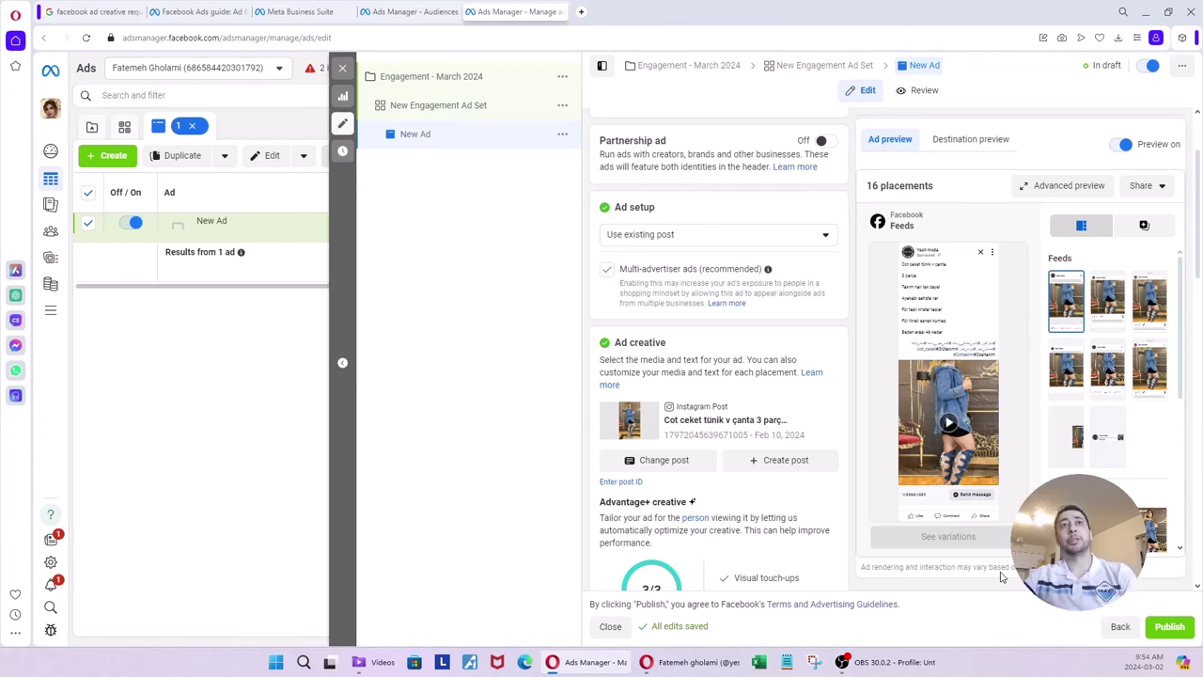
Return to the Google results for Facebook ad creative requirements, skim them and search for "meta ads guidelines" instead
click(128, 12)
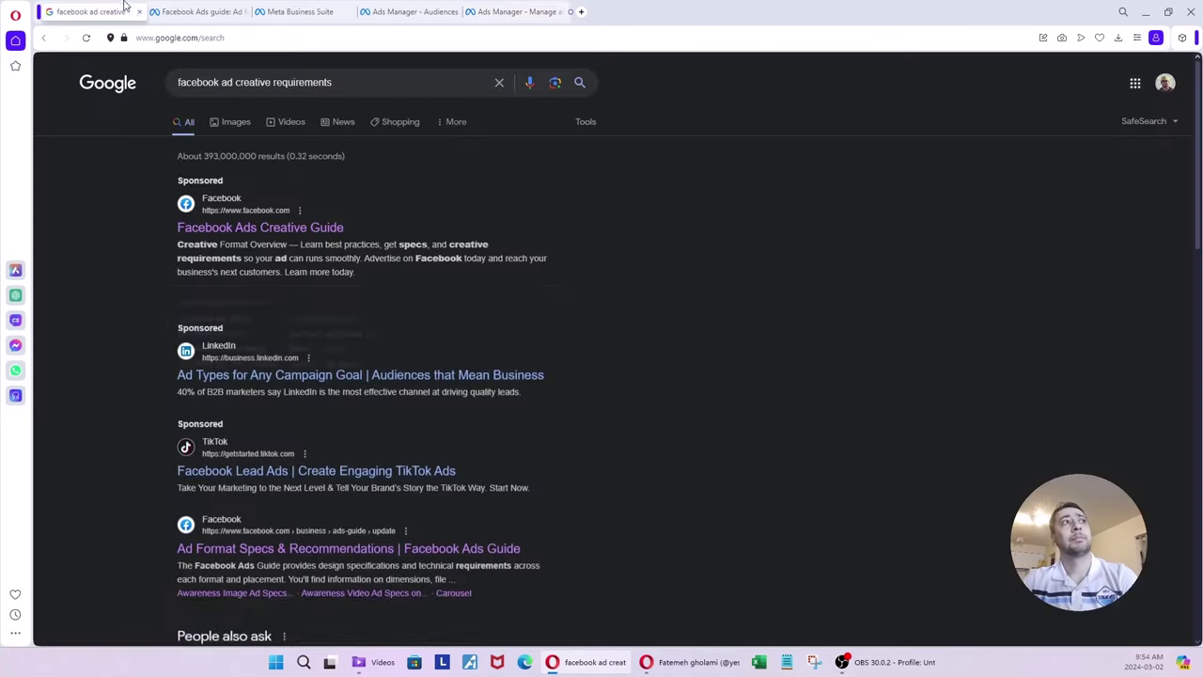
scroll(622, 284, down, 2)
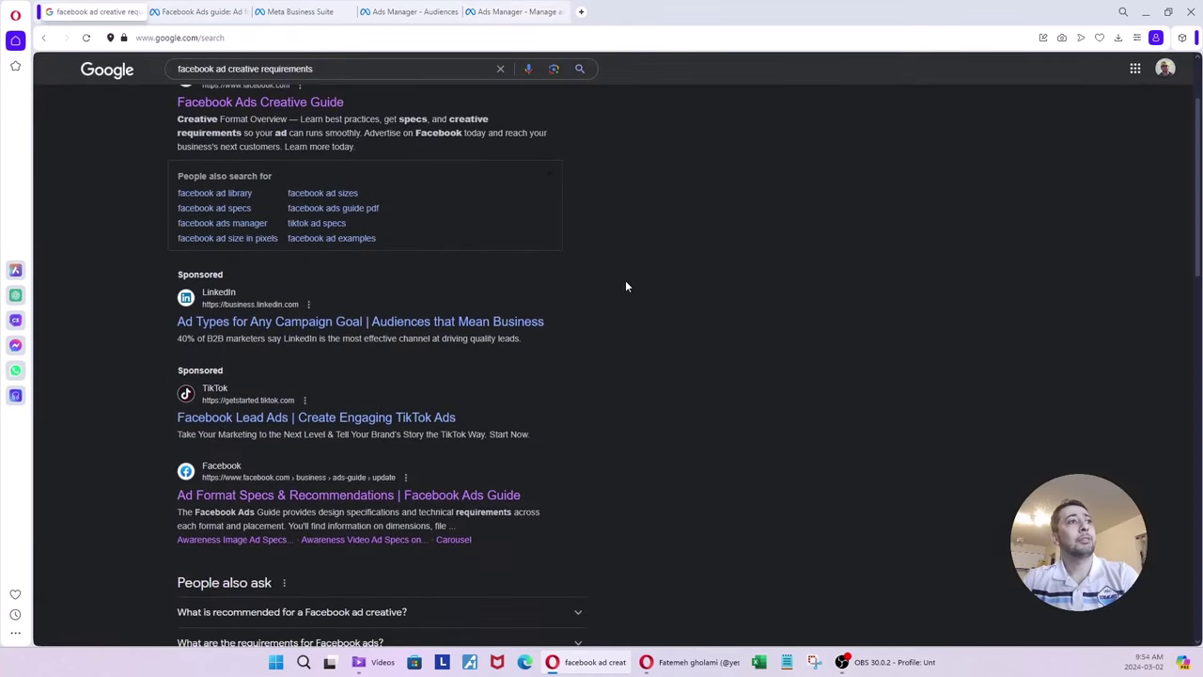
scroll(619, 336, down, 3)
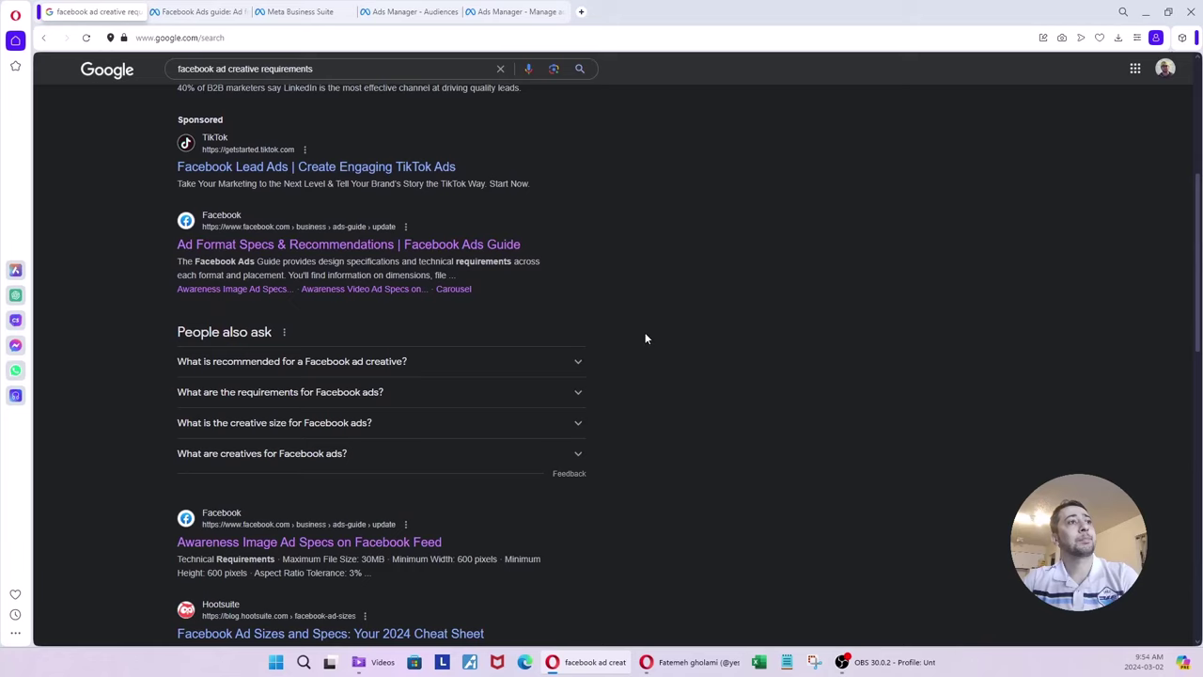
scroll(646, 336, up, 5)
scroll(645, 339, down, 1)
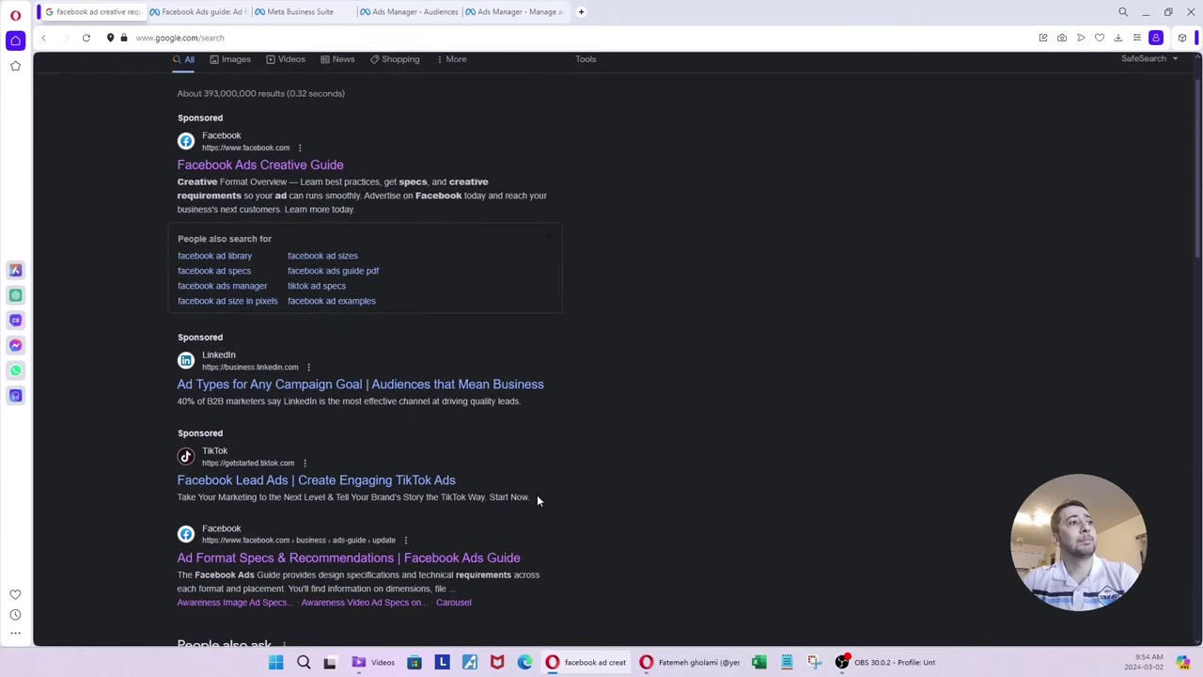
scroll(631, 496, up, 1)
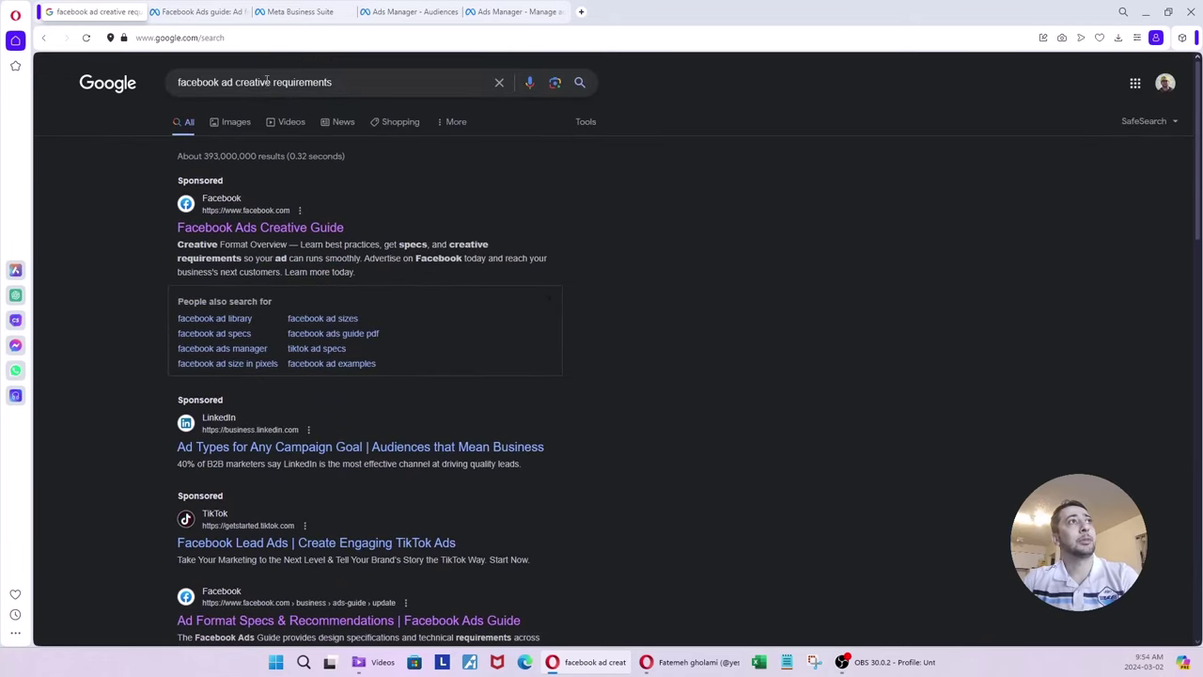
drag(237, 82, 395, 81)
key(BackSpace)
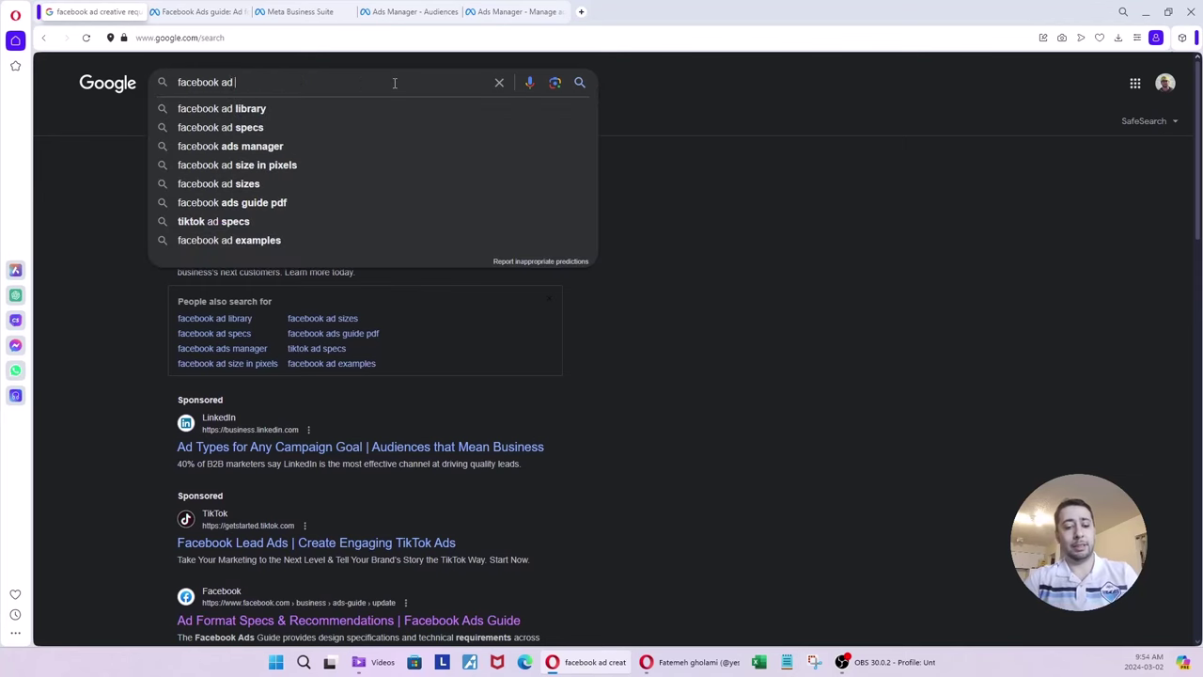
key(ctrl+a)
text(meta ads g)
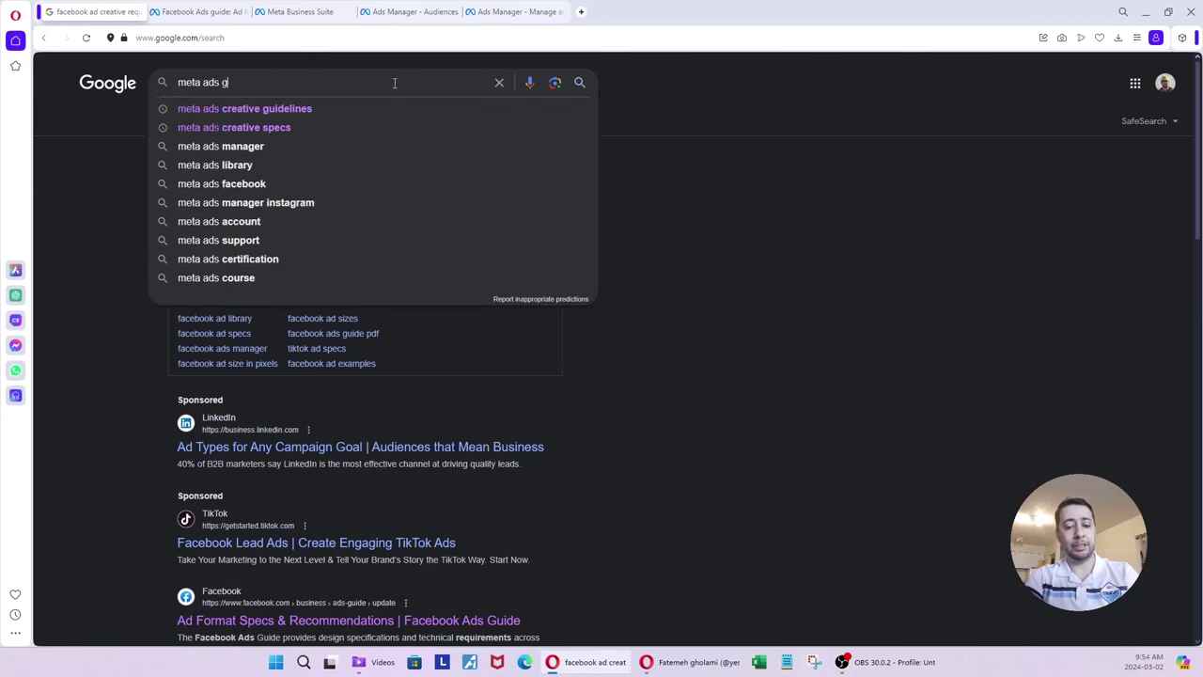
text(uidelines)
key(Return)
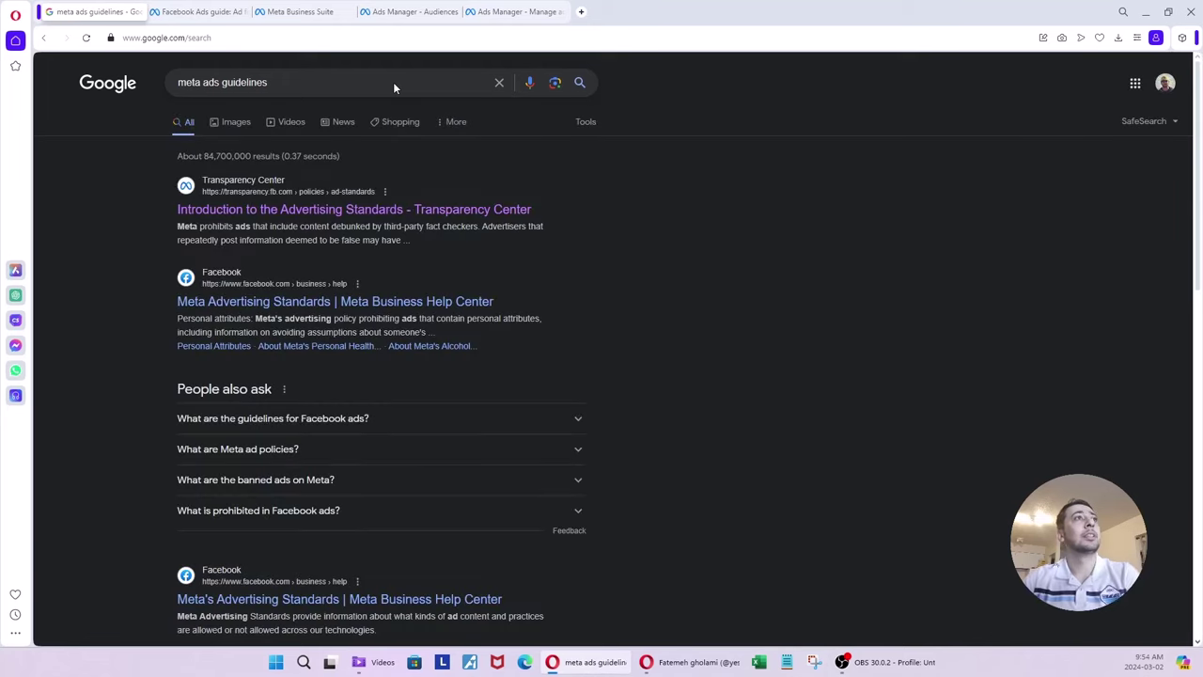
Open the Transparency Center's Introduction to the Advertising Standards from the results and view its Meta advertising policy principles section
right_click(289, 211)
click(289, 211)
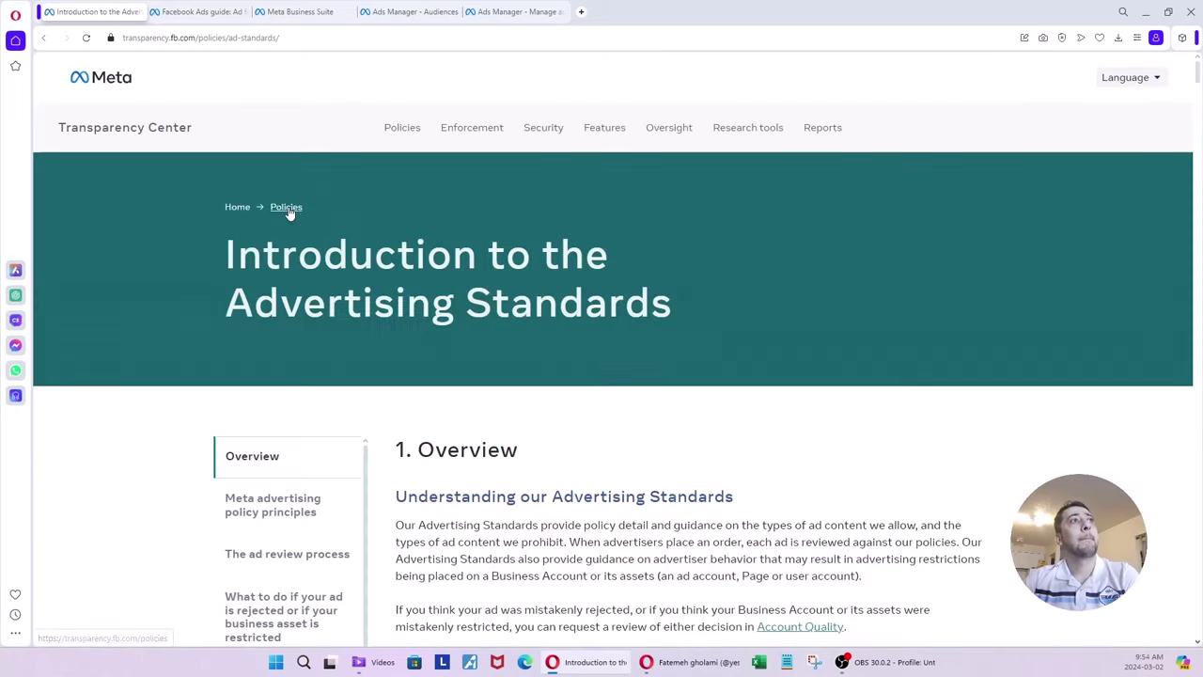
scroll(1057, 419, down, 2)
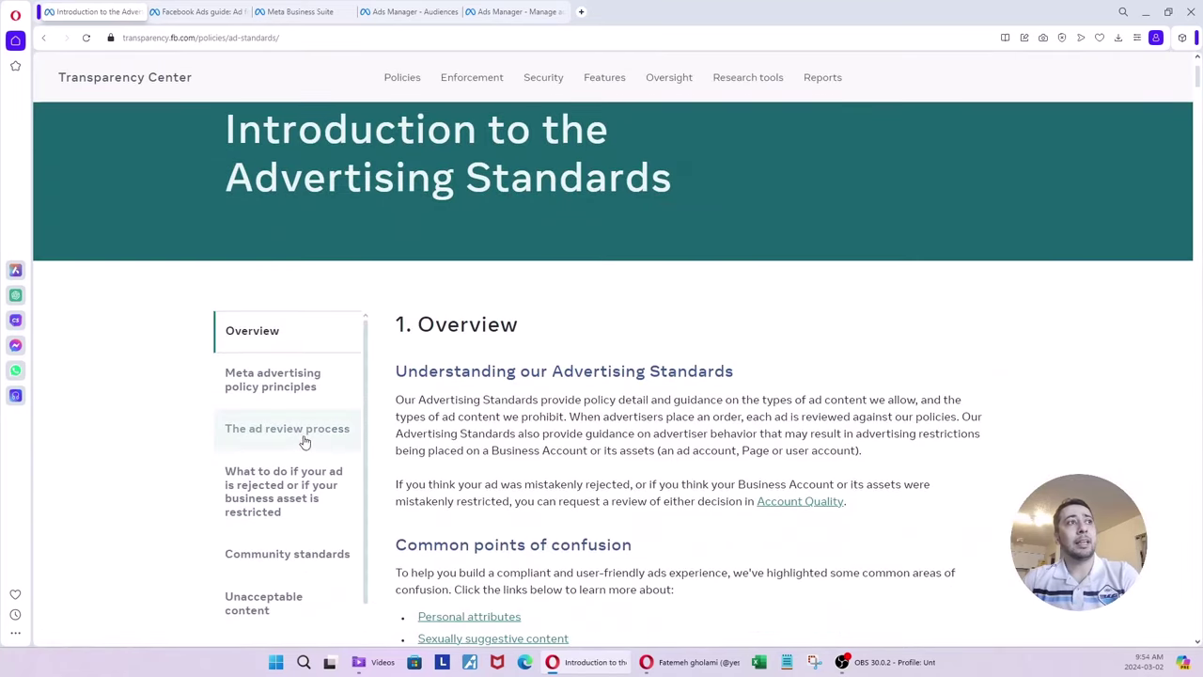
click(268, 385)
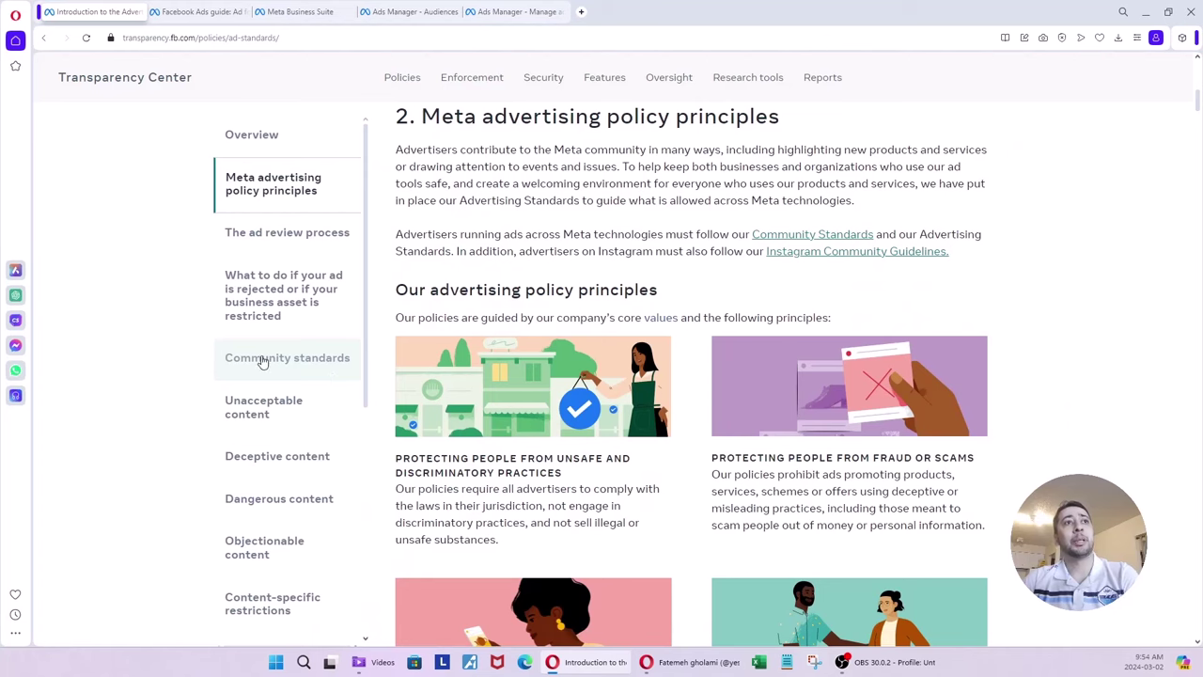
scroll(893, 395, up, 8)
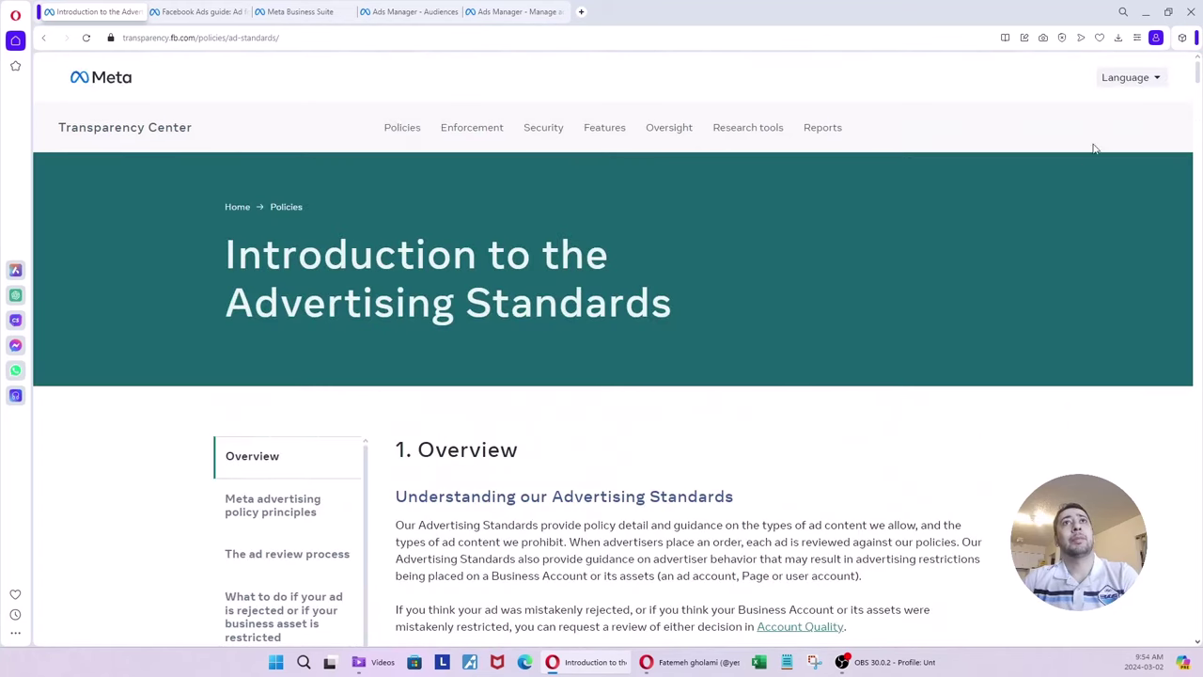
Switch the Advertising Standards page language to Persian (فارسی) and skim the resulting page
click(1144, 87)
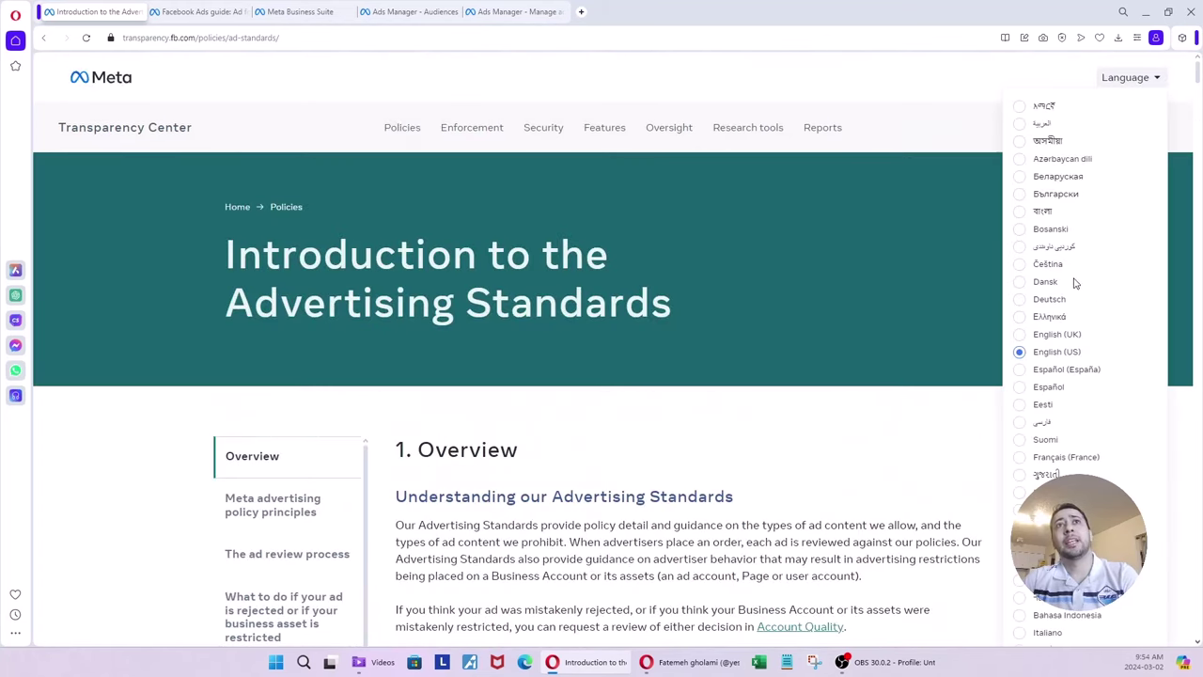
click(1020, 422)
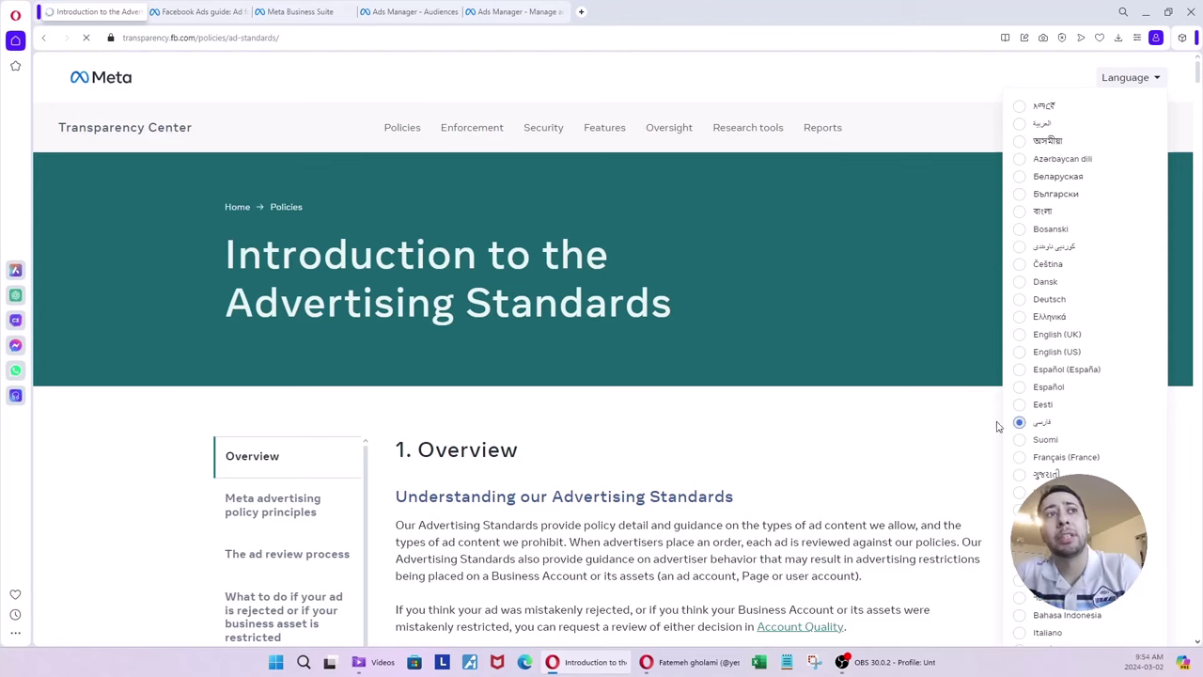
scroll(940, 423, down, 3)
scroll(829, 428, down, 8)
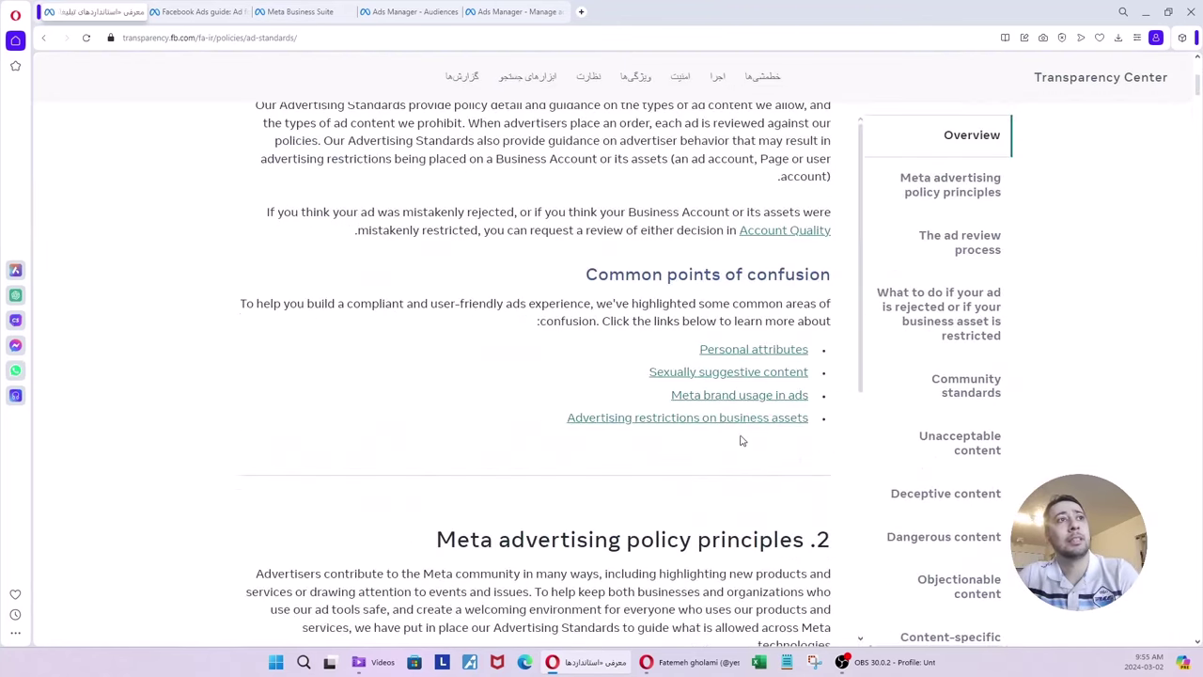
scroll(781, 393, up, 10)
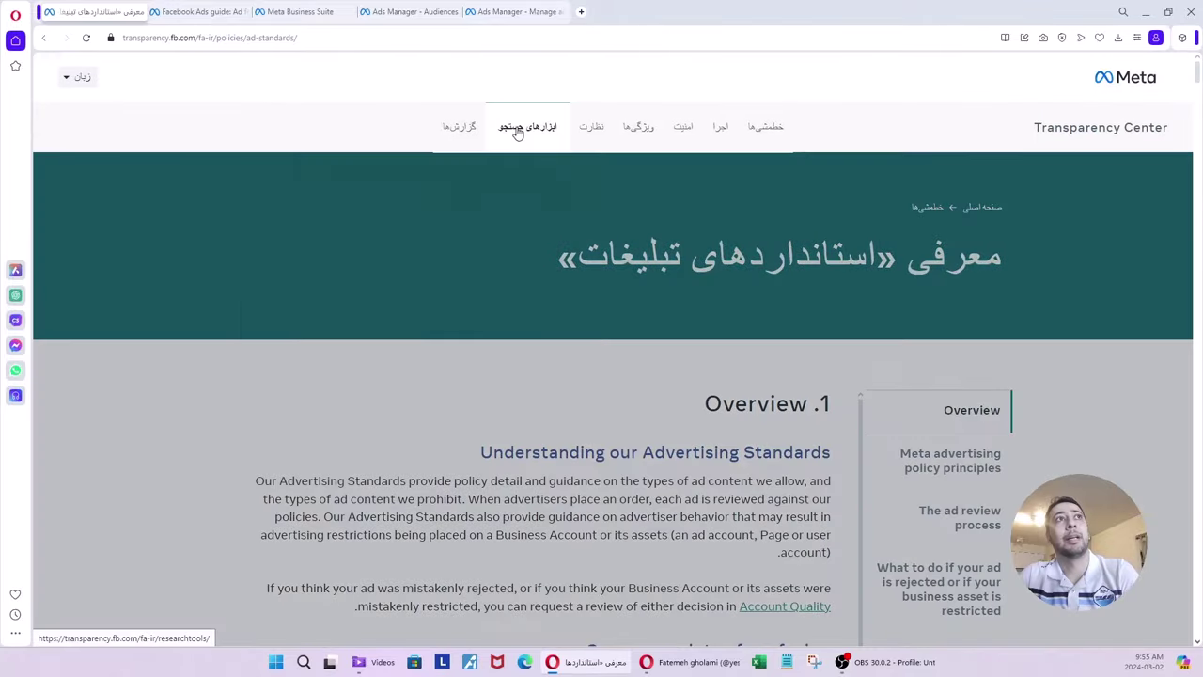
mouse_move(544, 133)
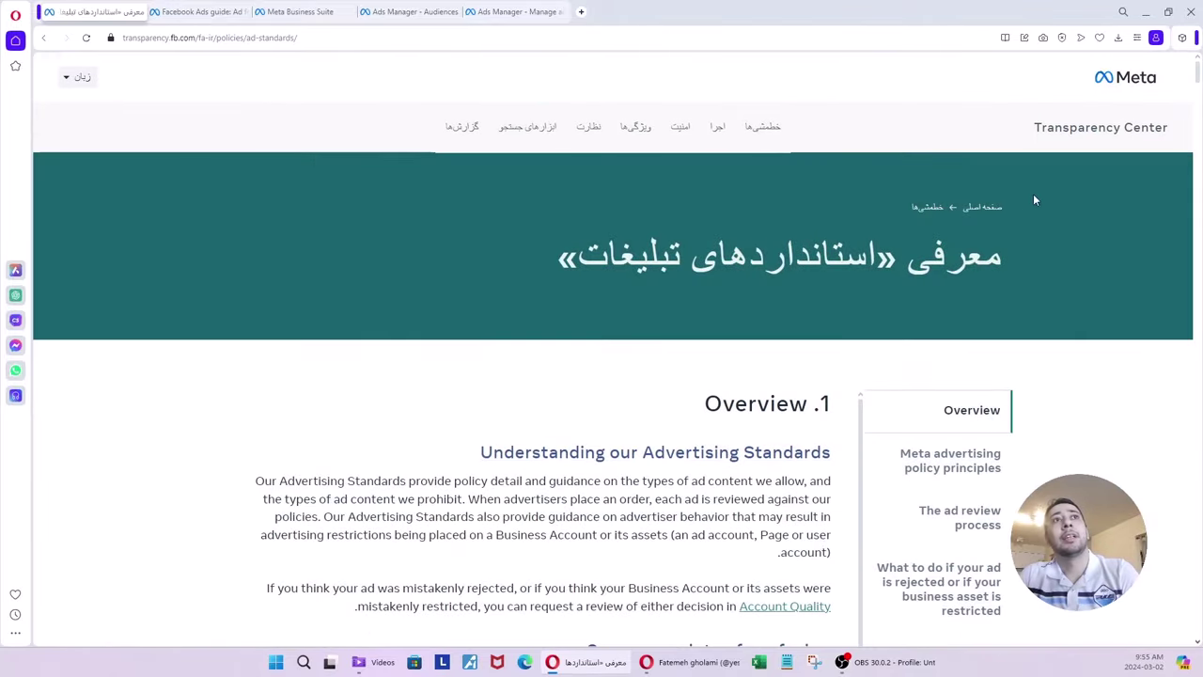
Look through the page's available languages for Turkish and search the page for "turk"
click(78, 77)
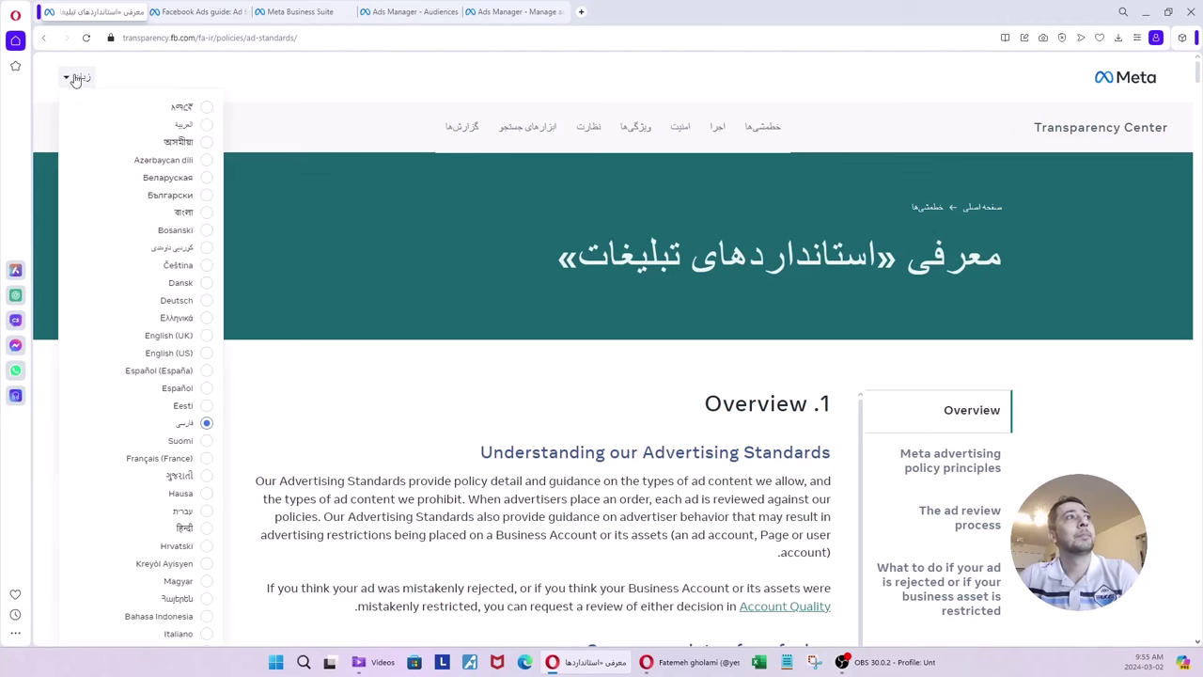
scroll(169, 475, down, 2)
scroll(169, 475, down, 6)
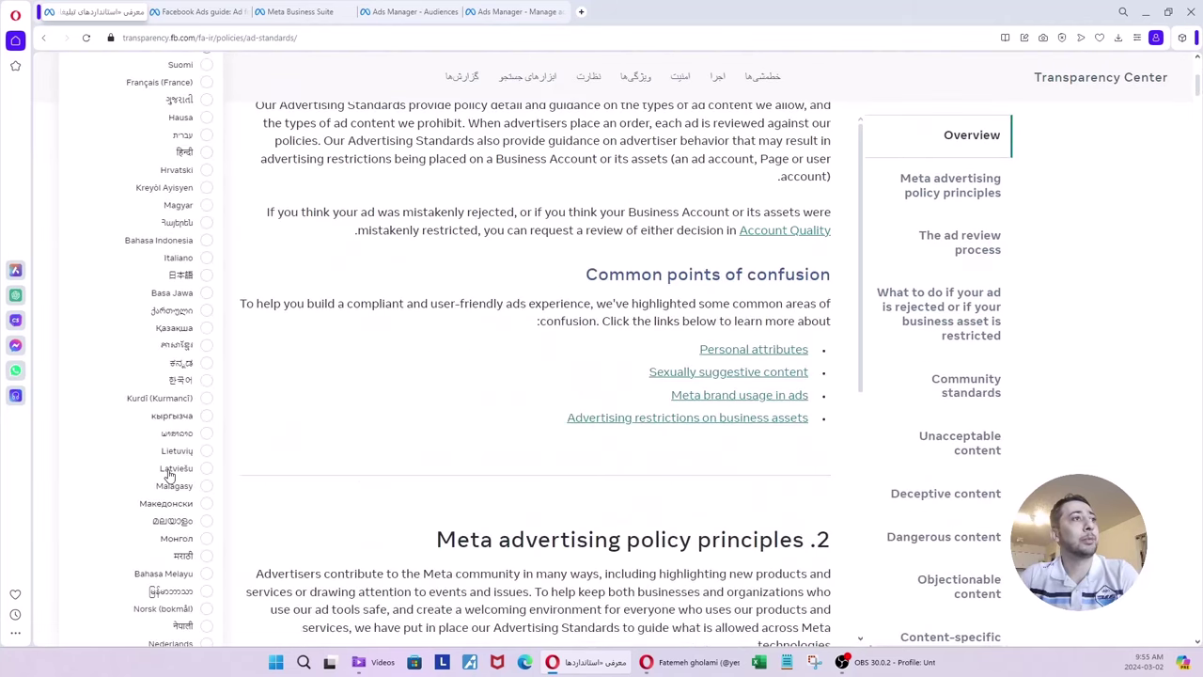
scroll(170, 489, down, 3)
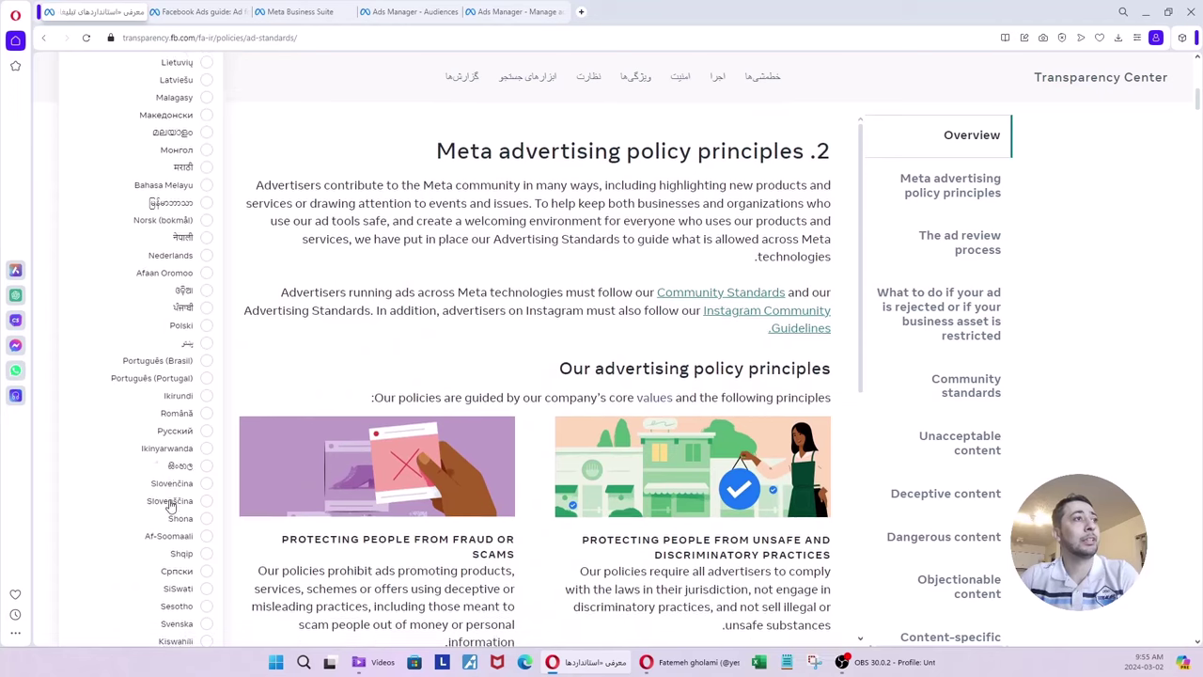
scroll(175, 491, down, 4)
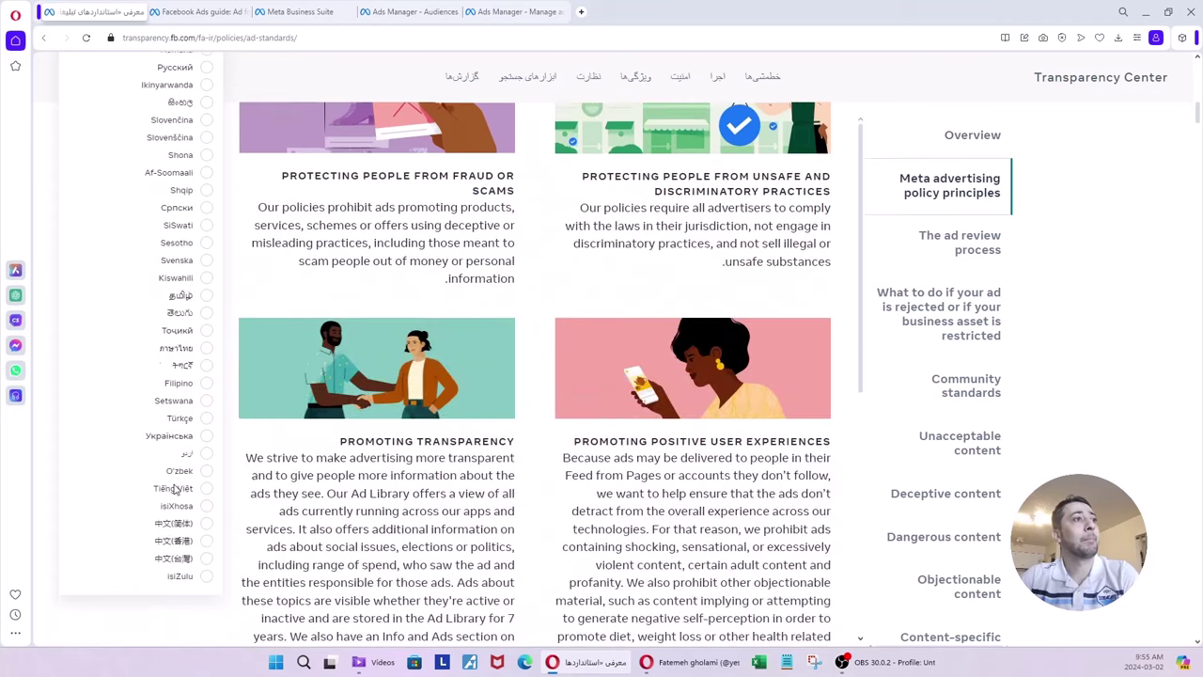
scroll(173, 354, up, 2)
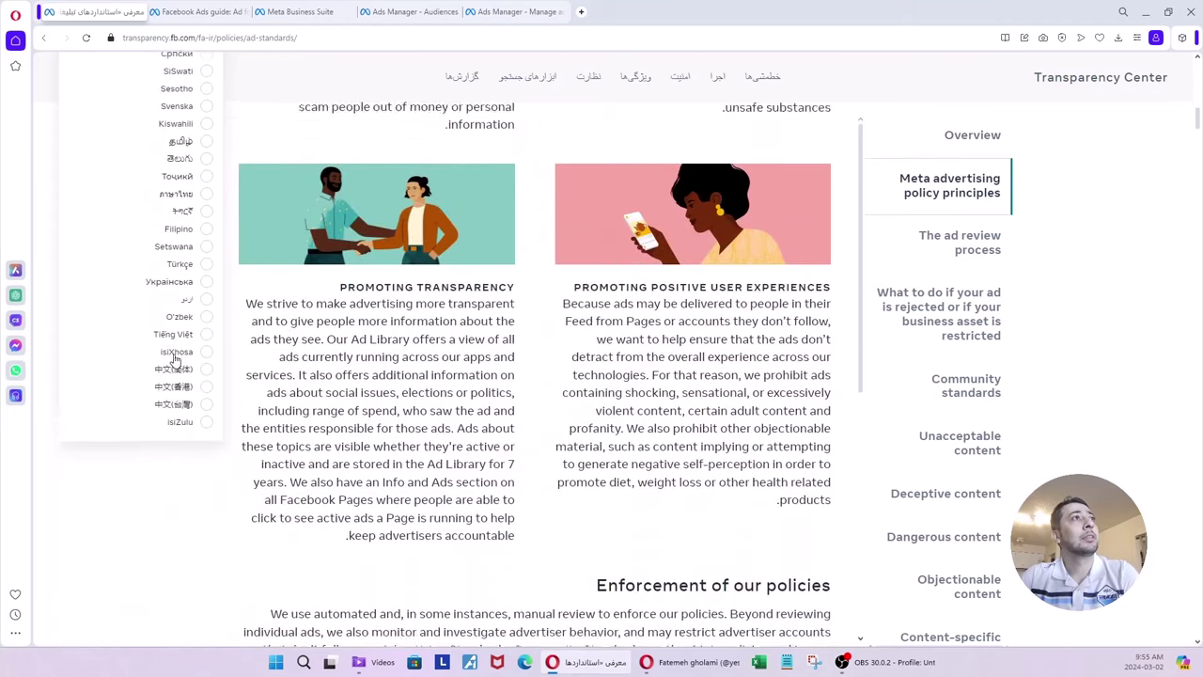
key(ctrl+f)
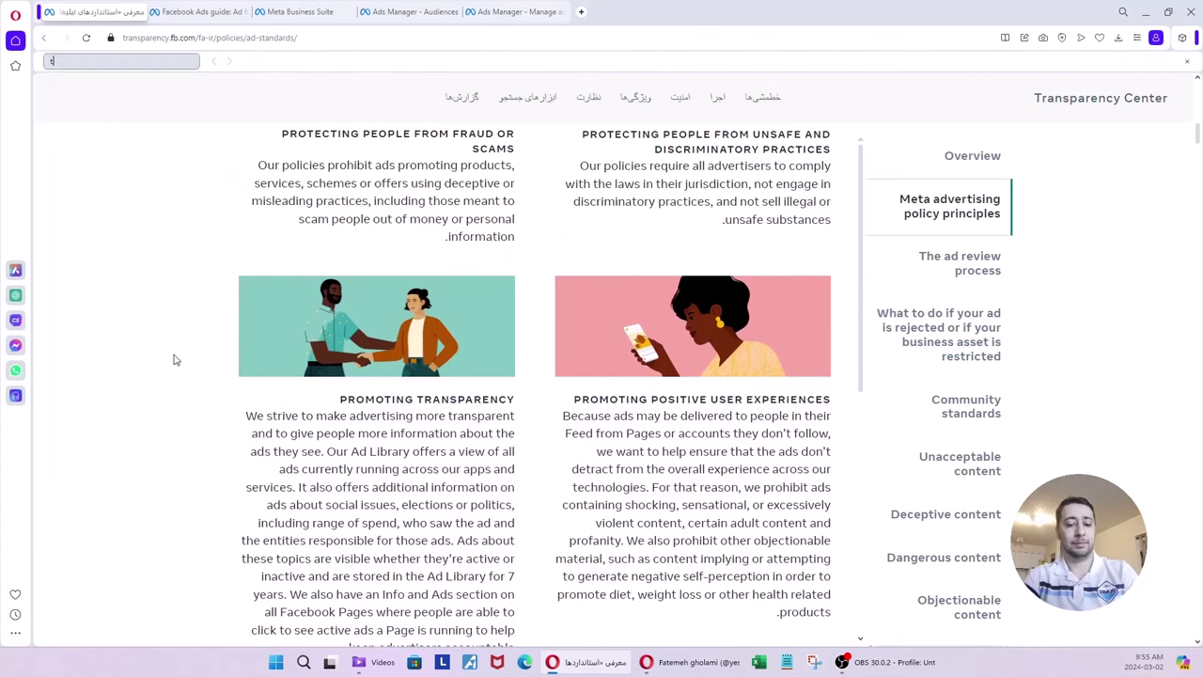
text(turk)
scroll(131, 356, up, 10)
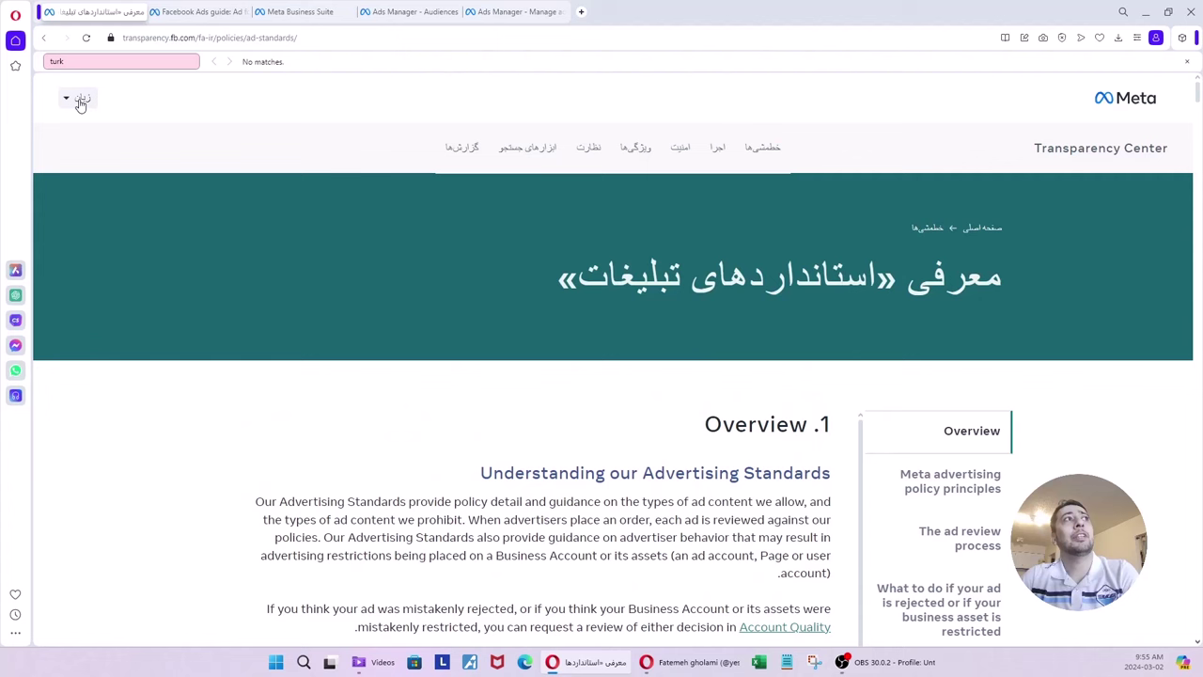
Set the page language to English (US) and read the Overview section, including the common points of confusion
click(81, 102)
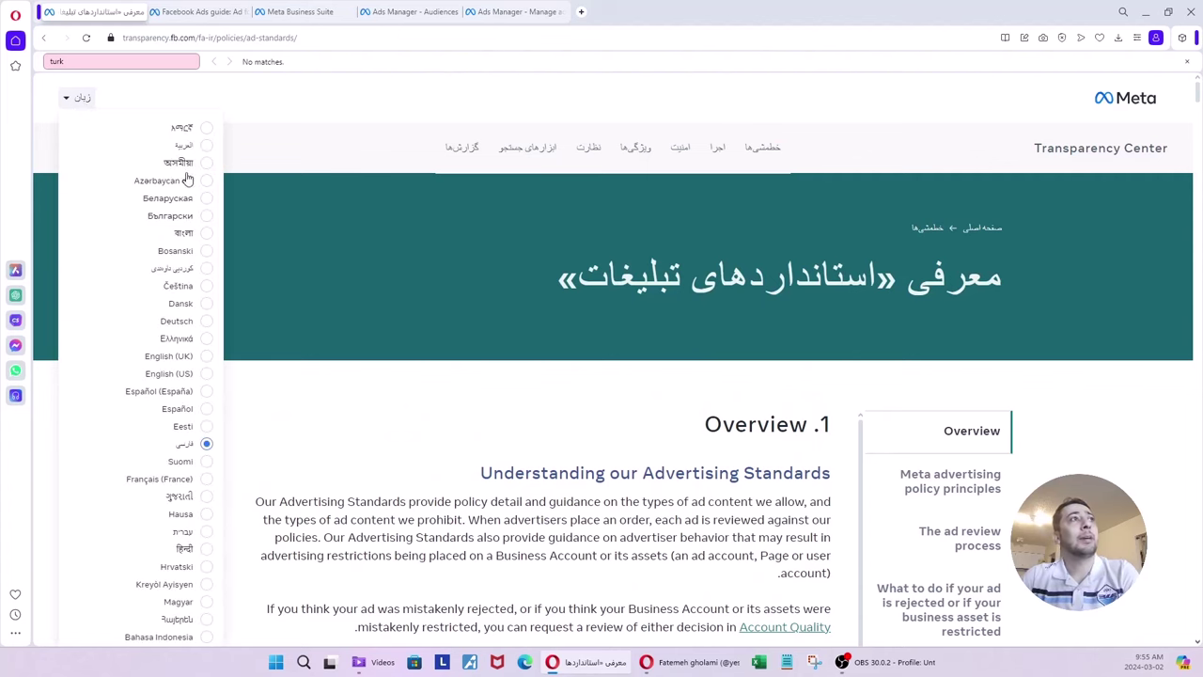
click(172, 375)
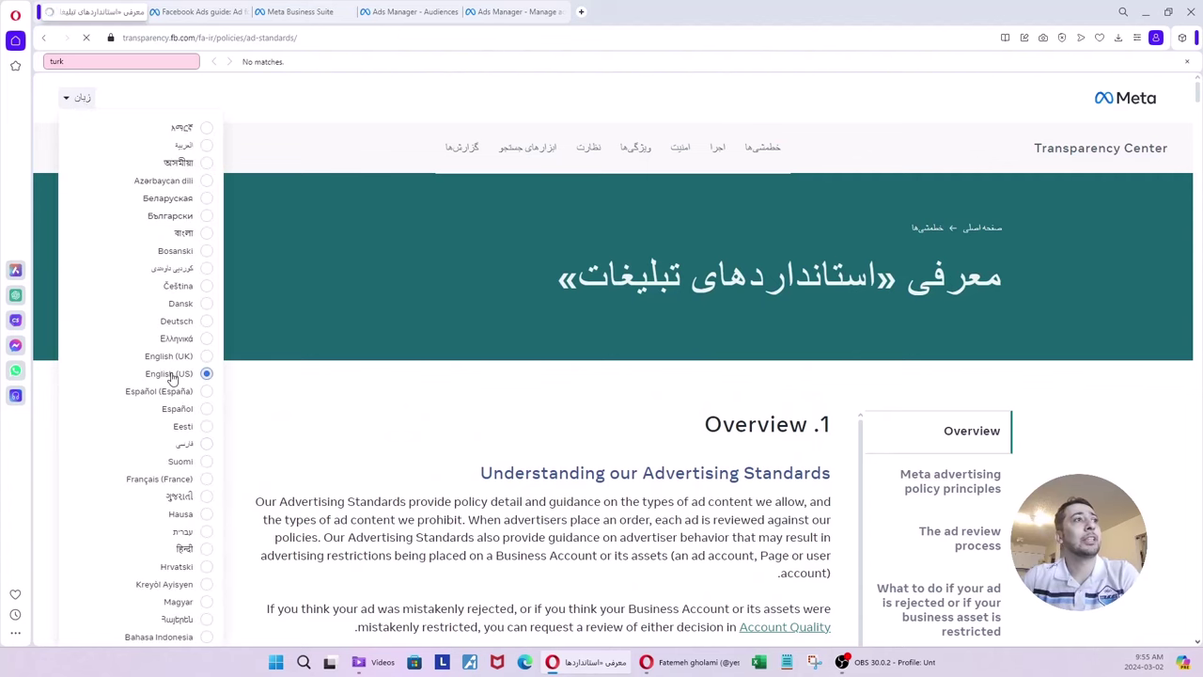
scroll(1041, 434, down, 2)
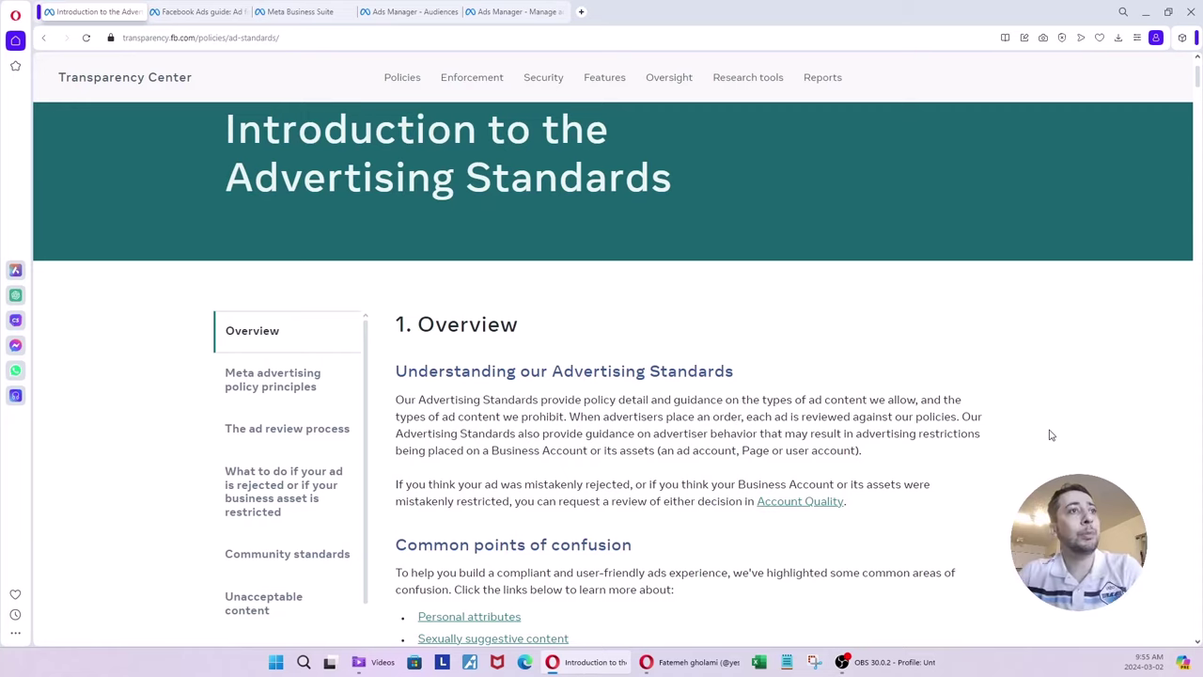
scroll(1051, 434, down, 2)
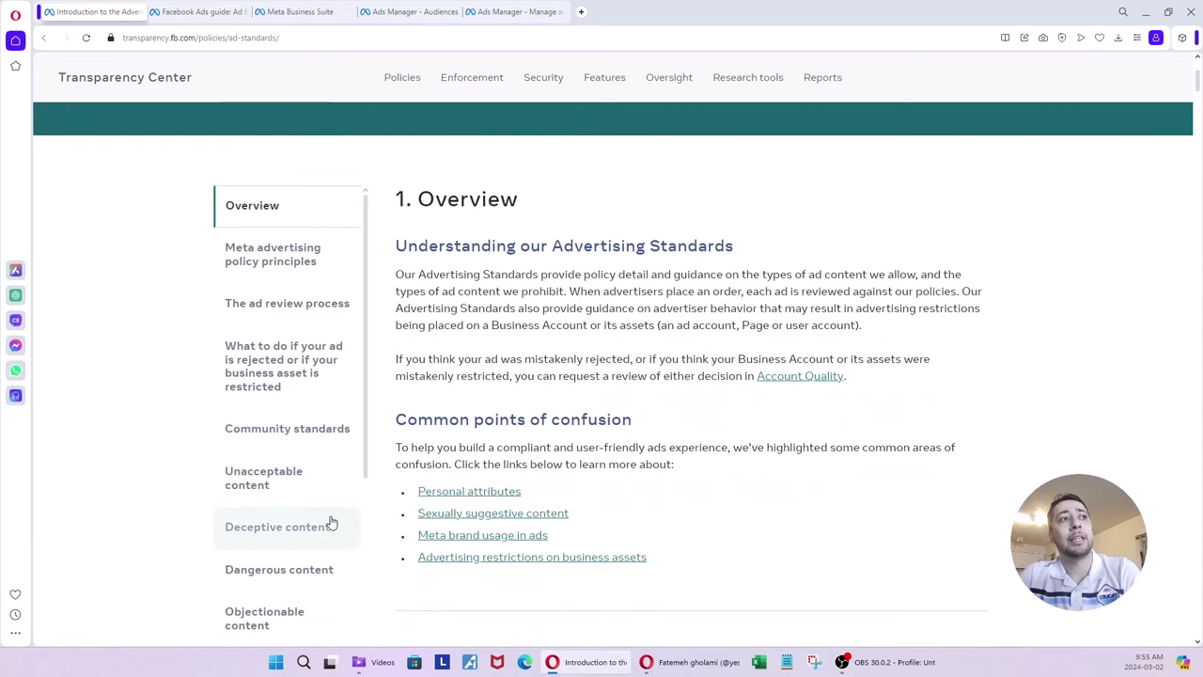
scroll(800, 497, down, 2)
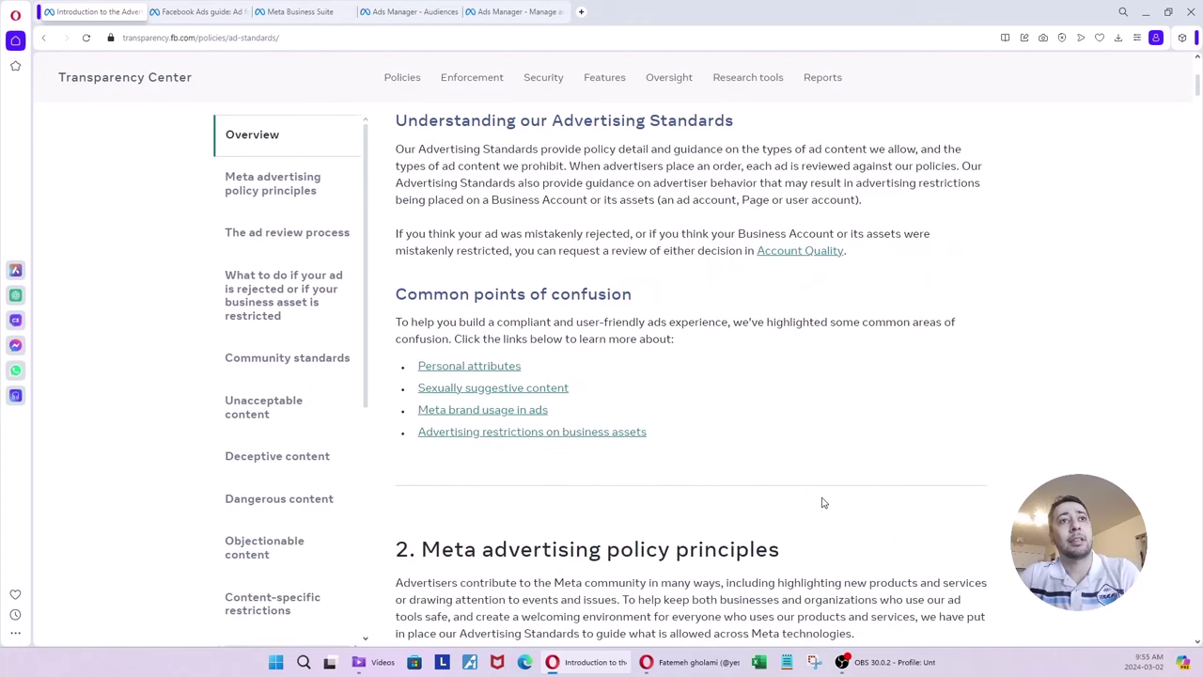
Read the Advertising Standards Overview and the start of the policy principles, and look through the page's list of policy sections
scroll(826, 512, up, 3)
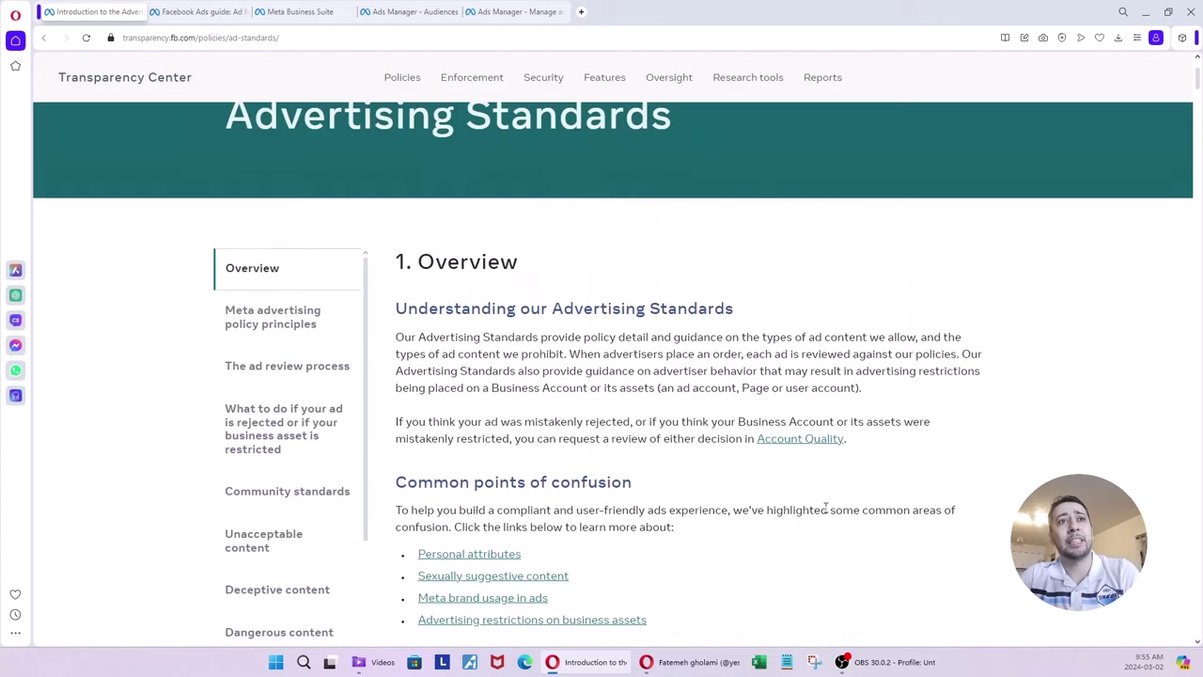
scroll(826, 510, down, 3)
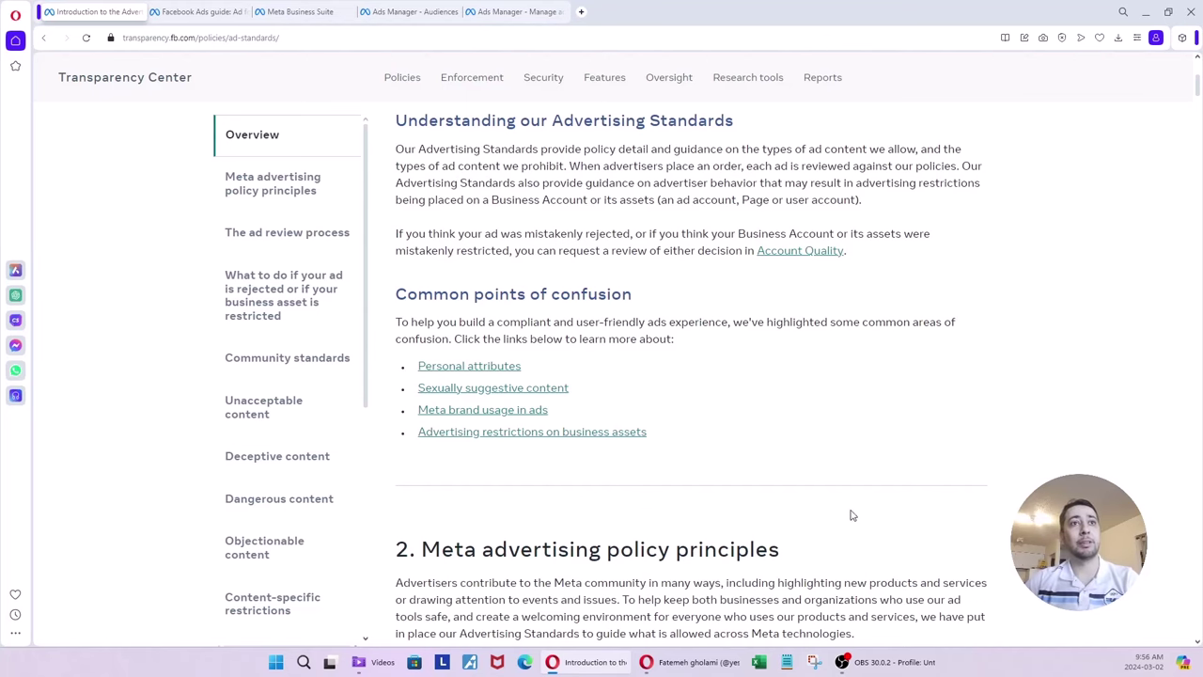
scroll(865, 517, up, 3)
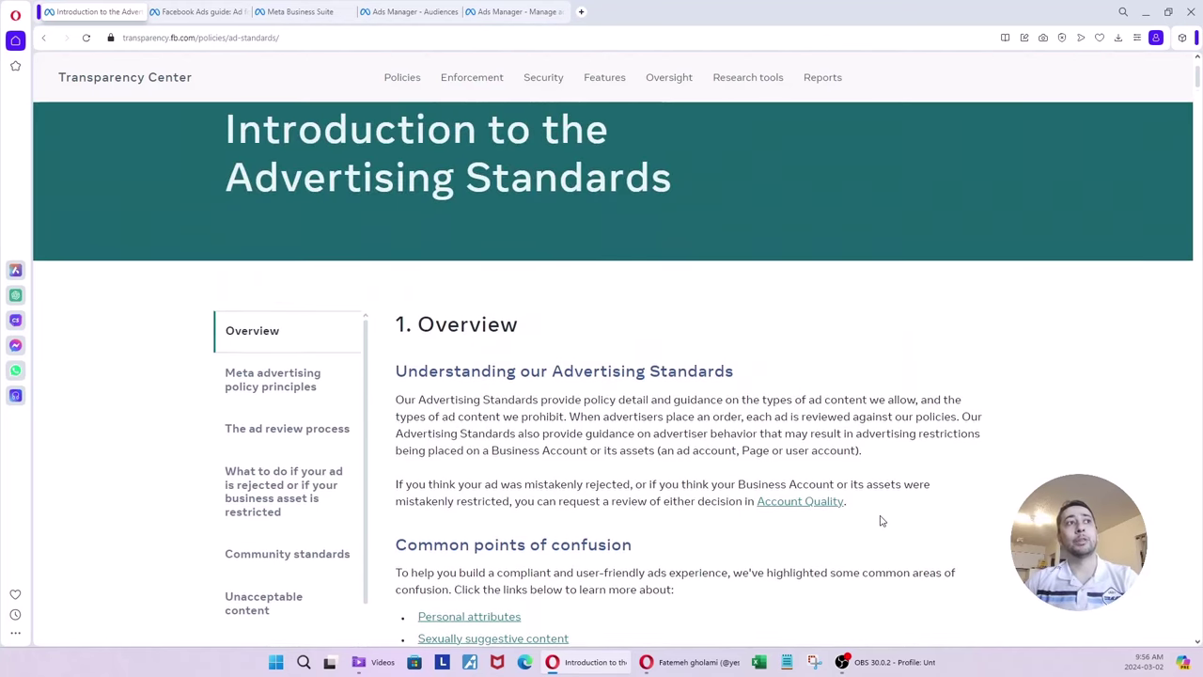
scroll(881, 520, down, 3)
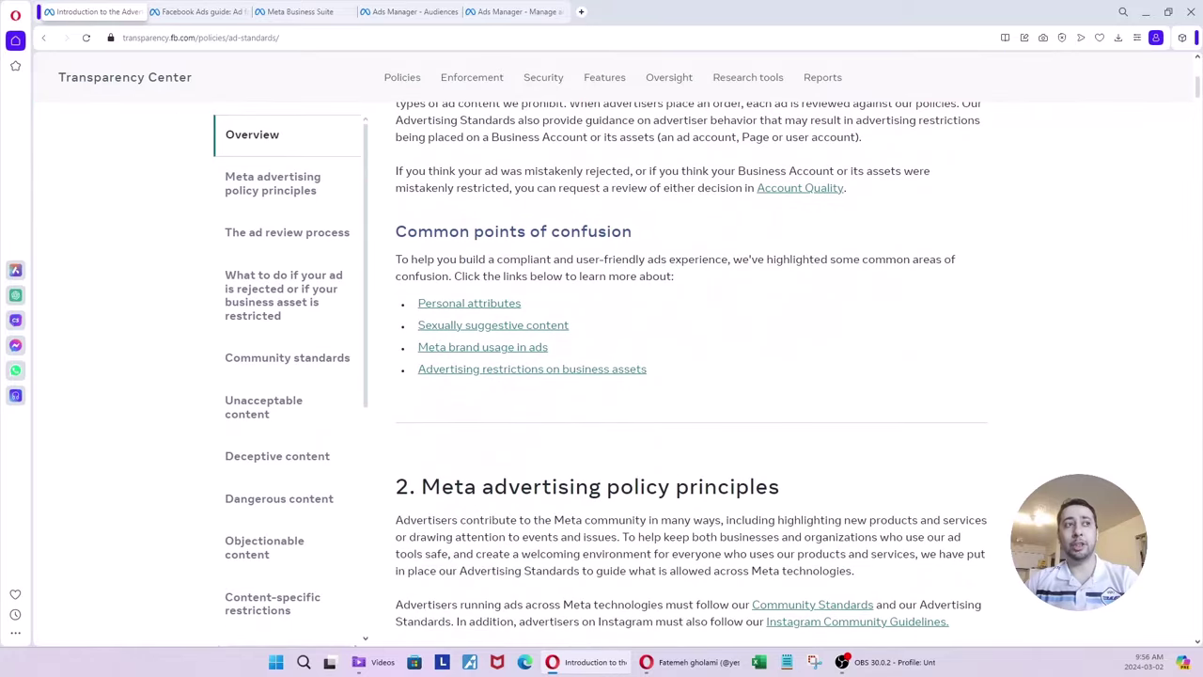
scroll(692, 374, down, 3)
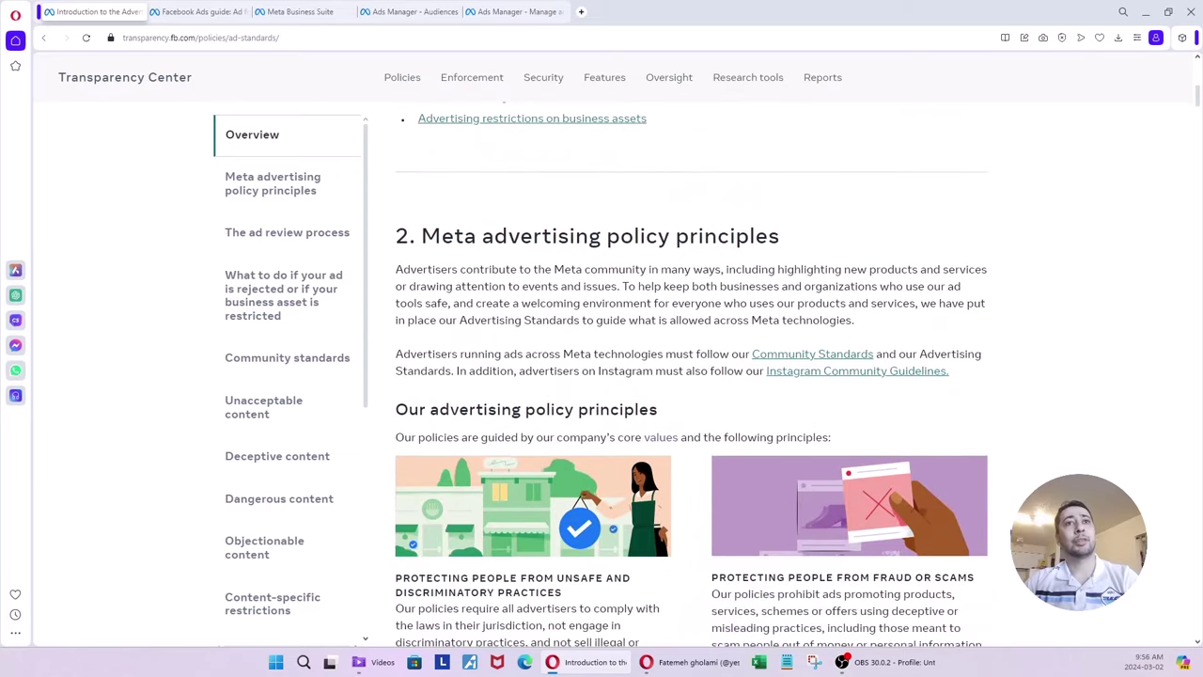
scroll(692, 379, up, 1)
scroll(692, 375, up, 2)
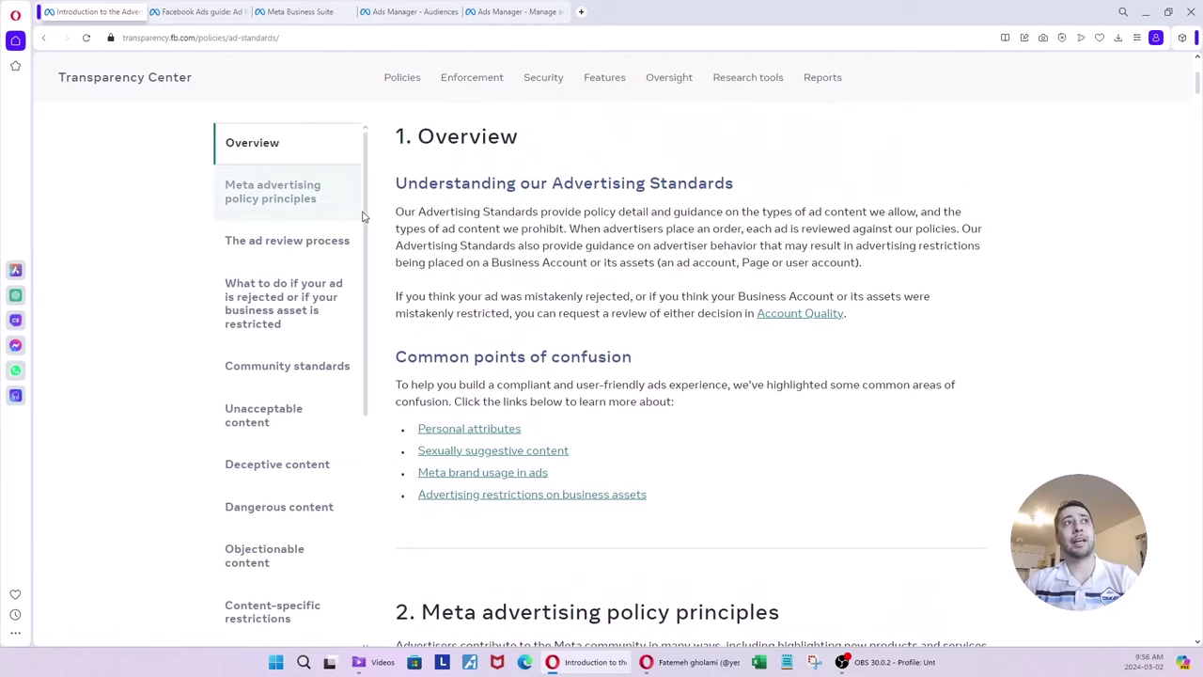
scroll(365, 282, down, 4)
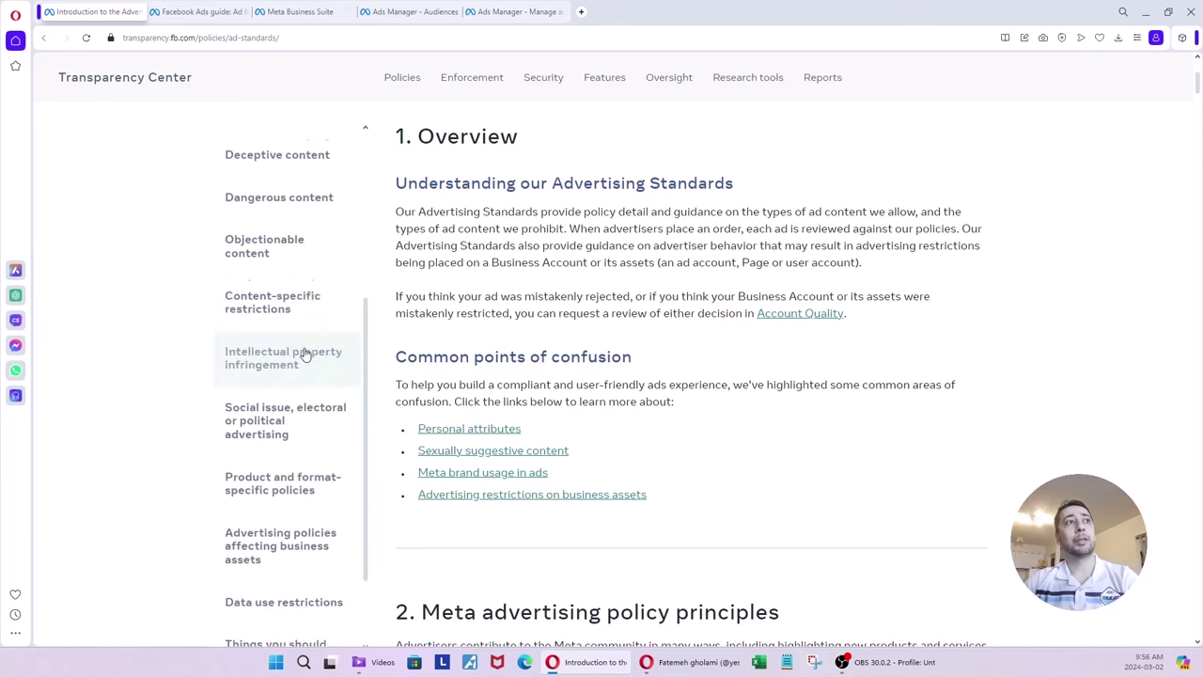
scroll(361, 350, up, 4)
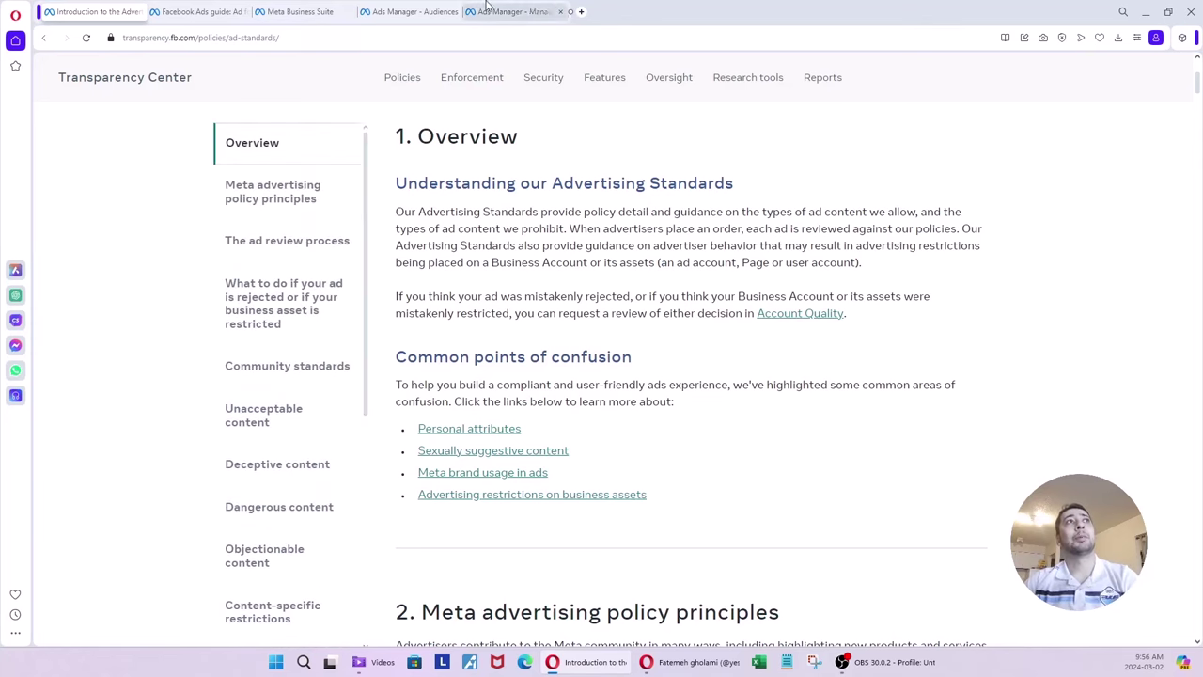
Return to the New Ad draft of Engagement - March 2024 in Ads Manager and view its Facebook Feeds preview
click(220, 8)
click(301, 10)
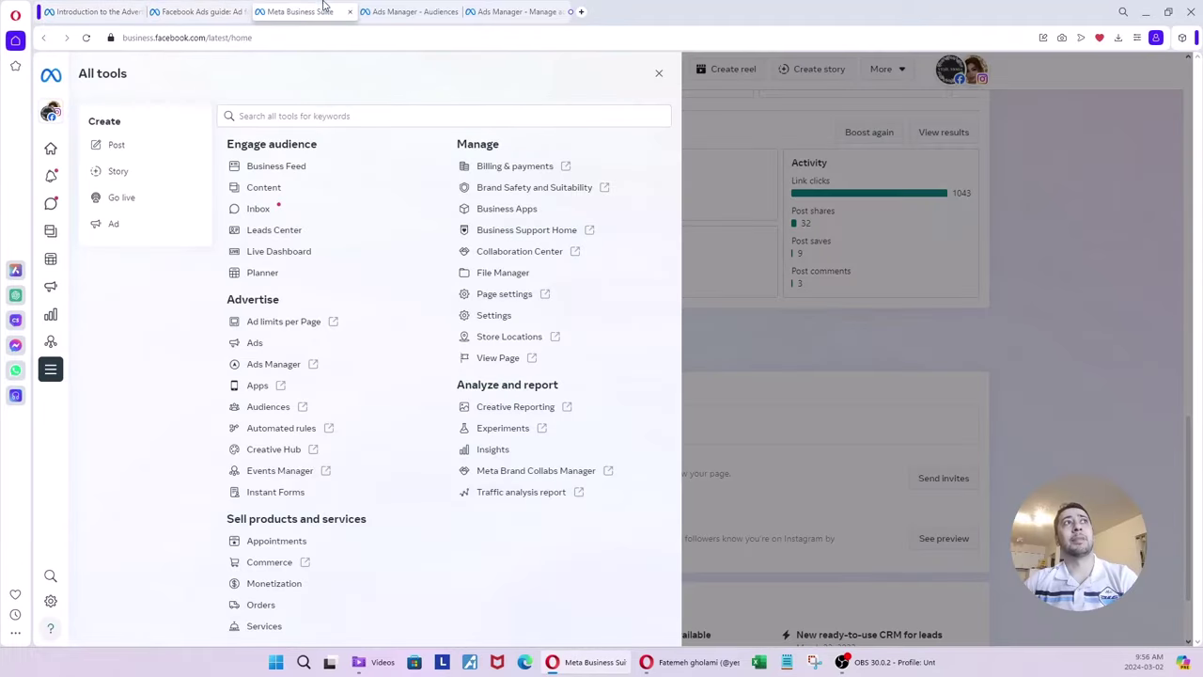
click(395, 10)
click(497, 10)
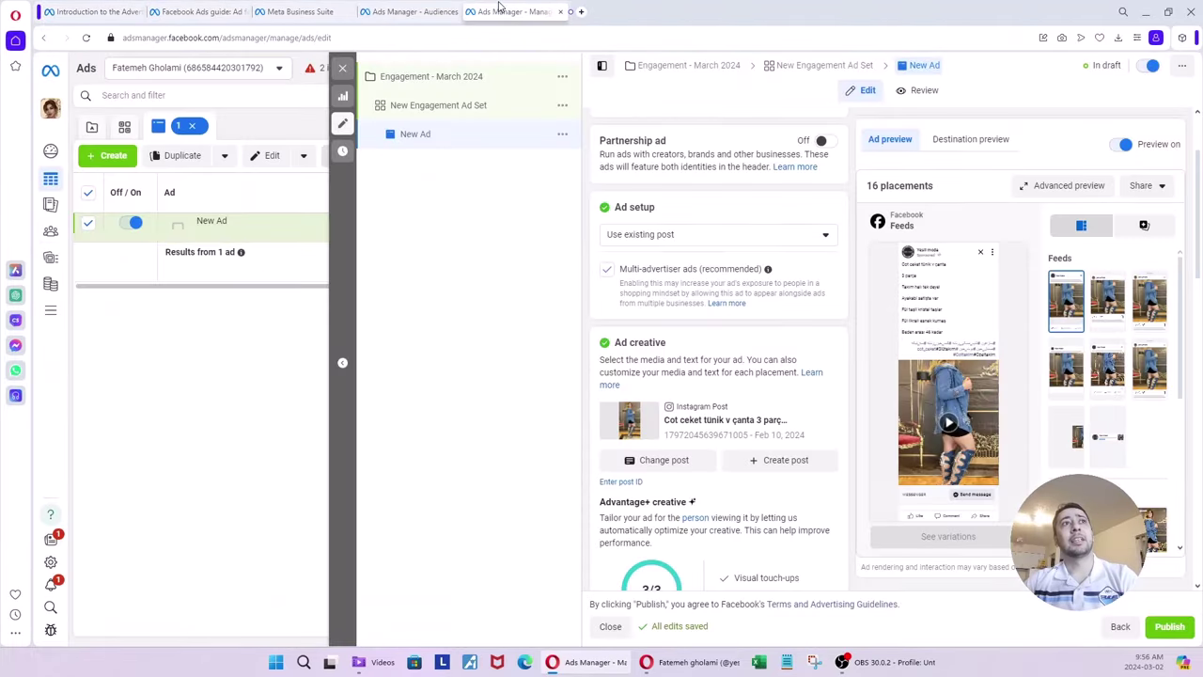
mouse_move(912, 282)
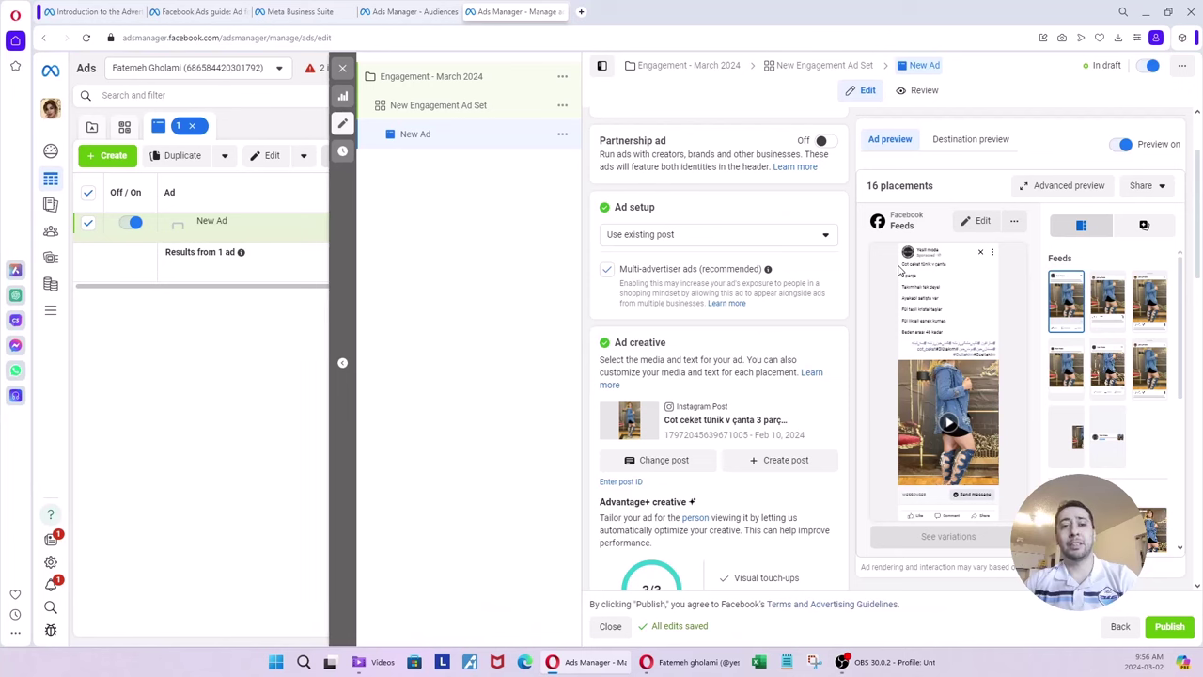
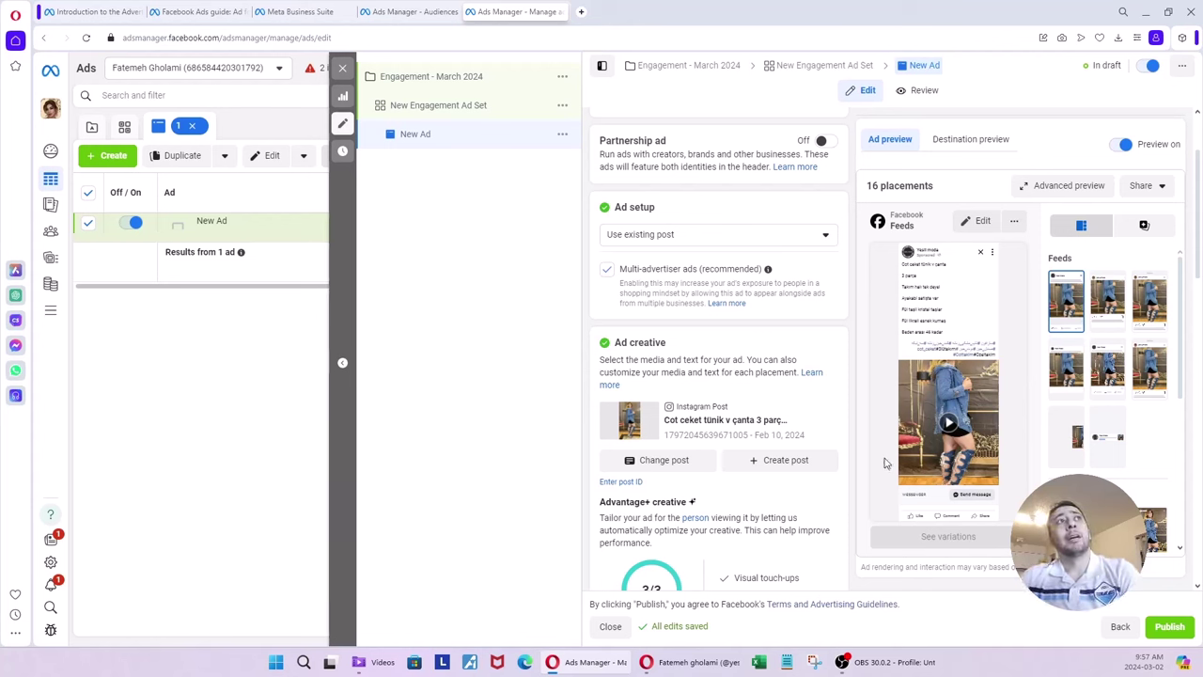
Review the Facebook Ads Guide's image design, text and technical requirements for Facebook Feed, and revisit the Advertising Standards page
click(393, 11)
click(294, 8)
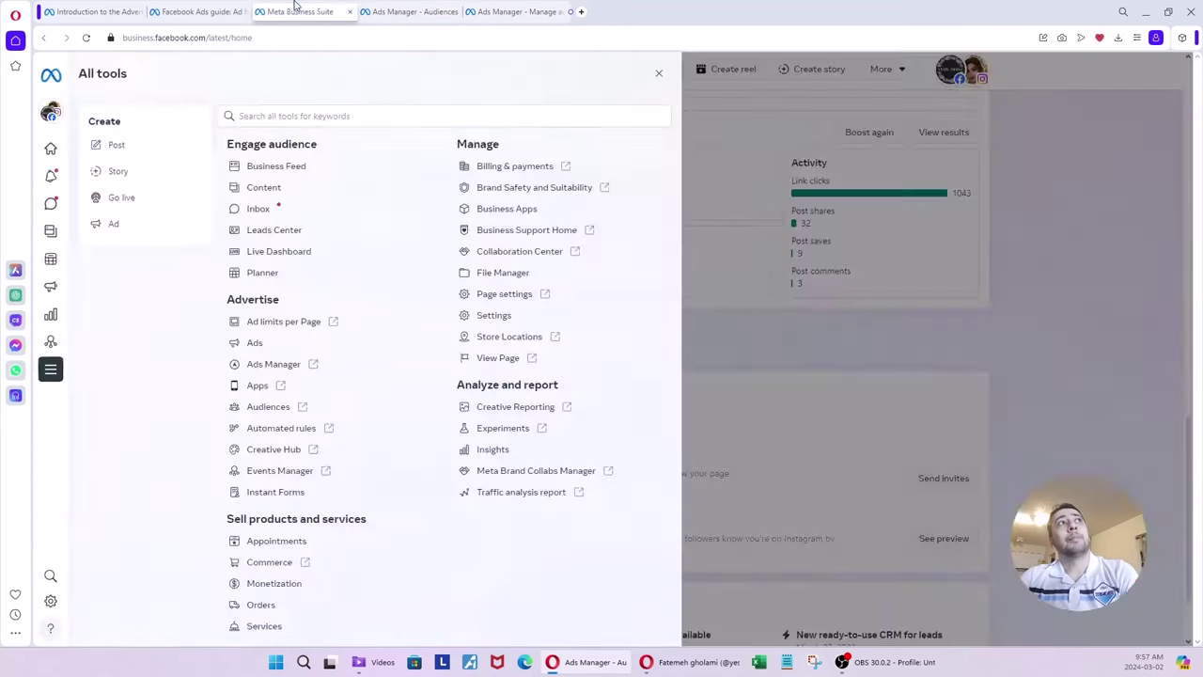
click(202, 11)
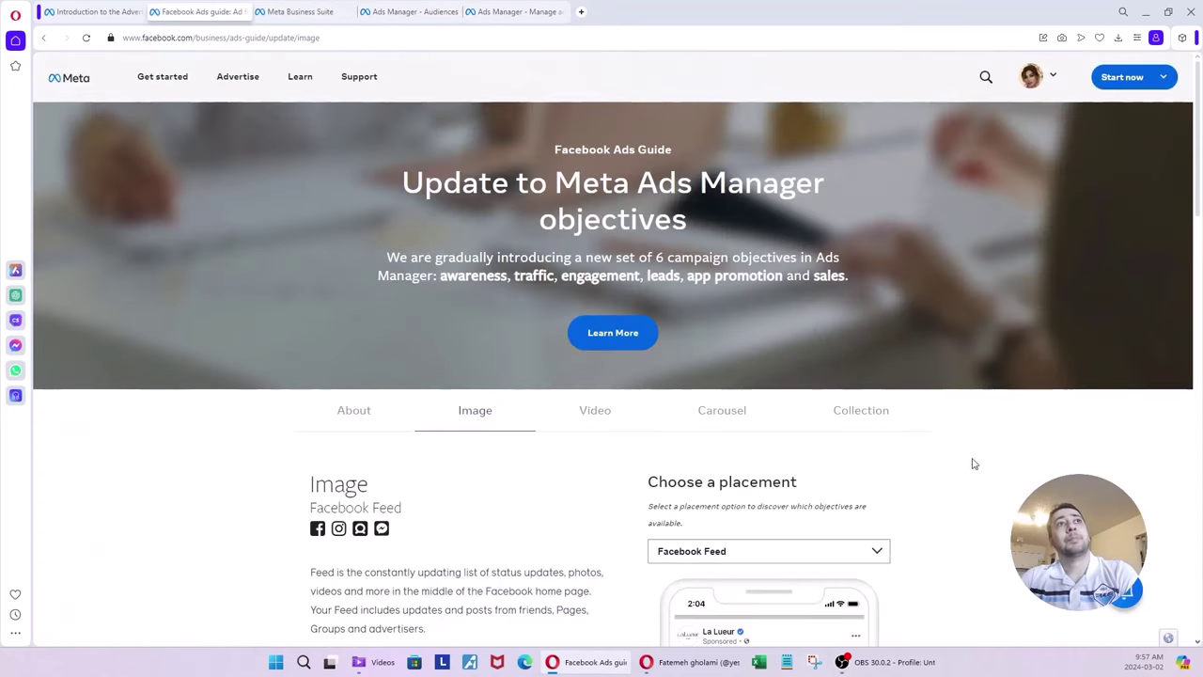
scroll(752, 423, down, 3)
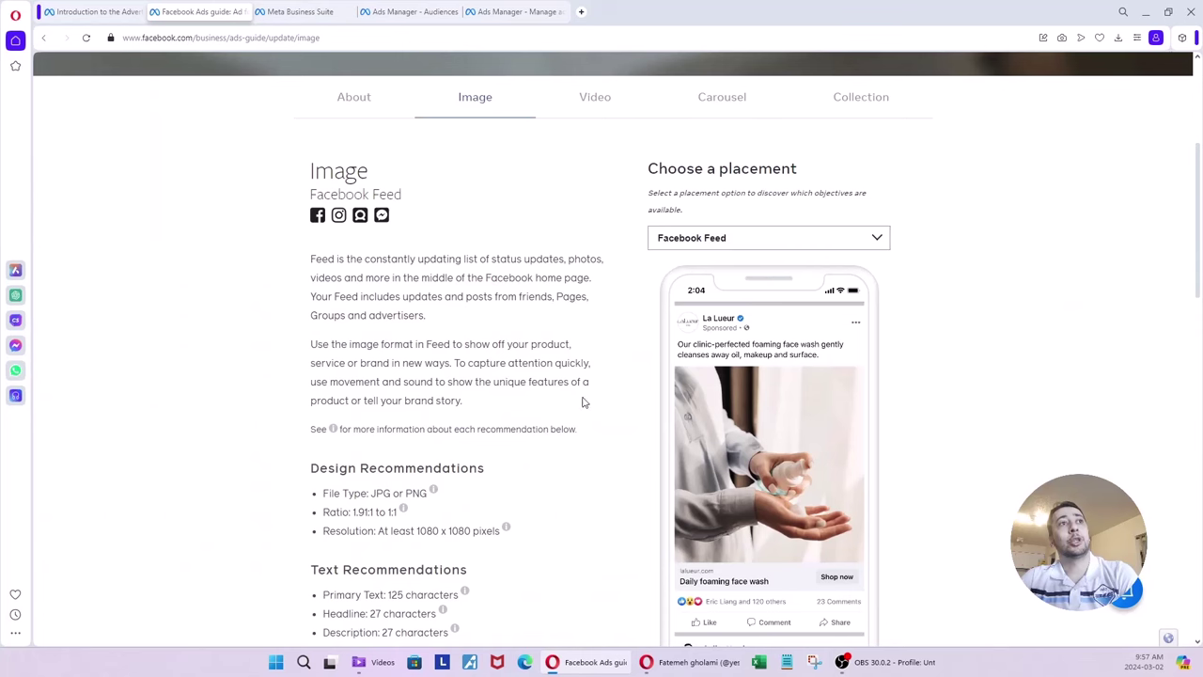
scroll(613, 395, up, 1)
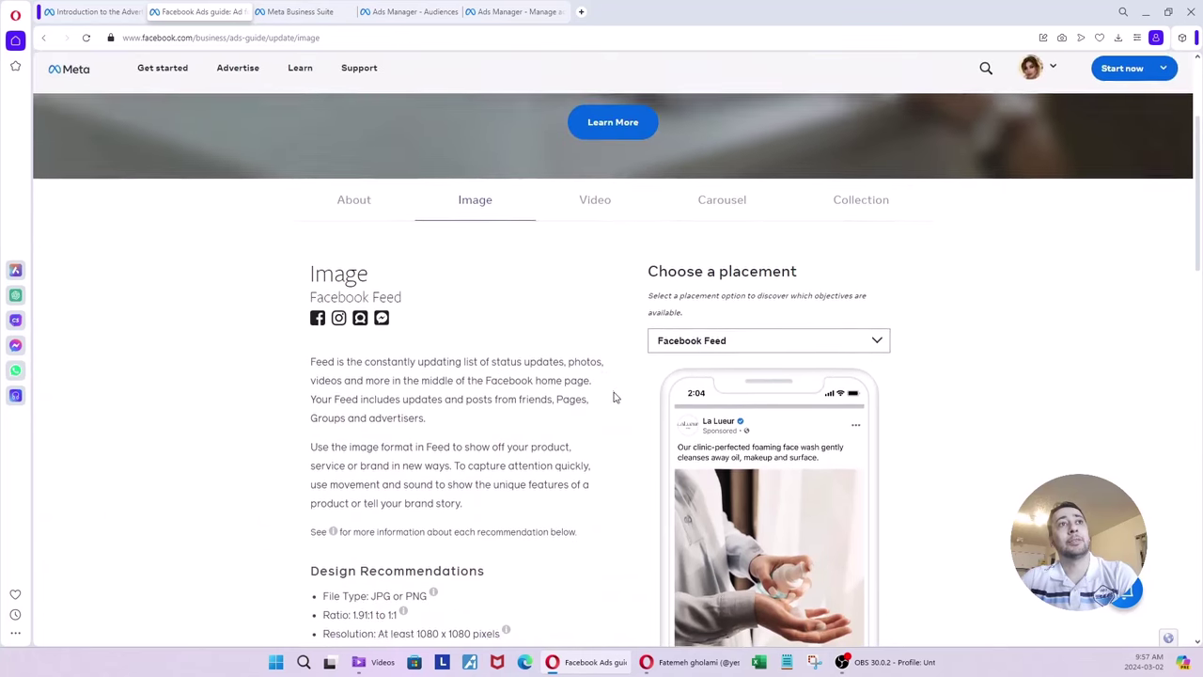
scroll(619, 423, down, 4)
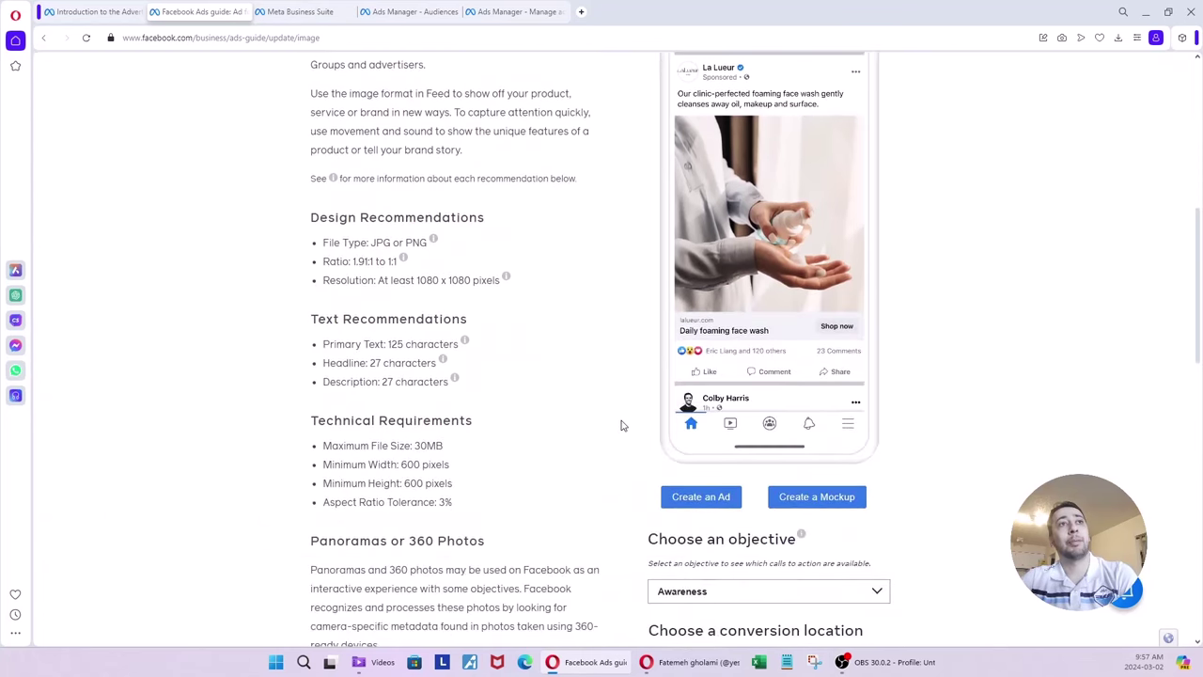
scroll(461, 423, down, 1)
scroll(461, 423, up, 5)
click(105, 11)
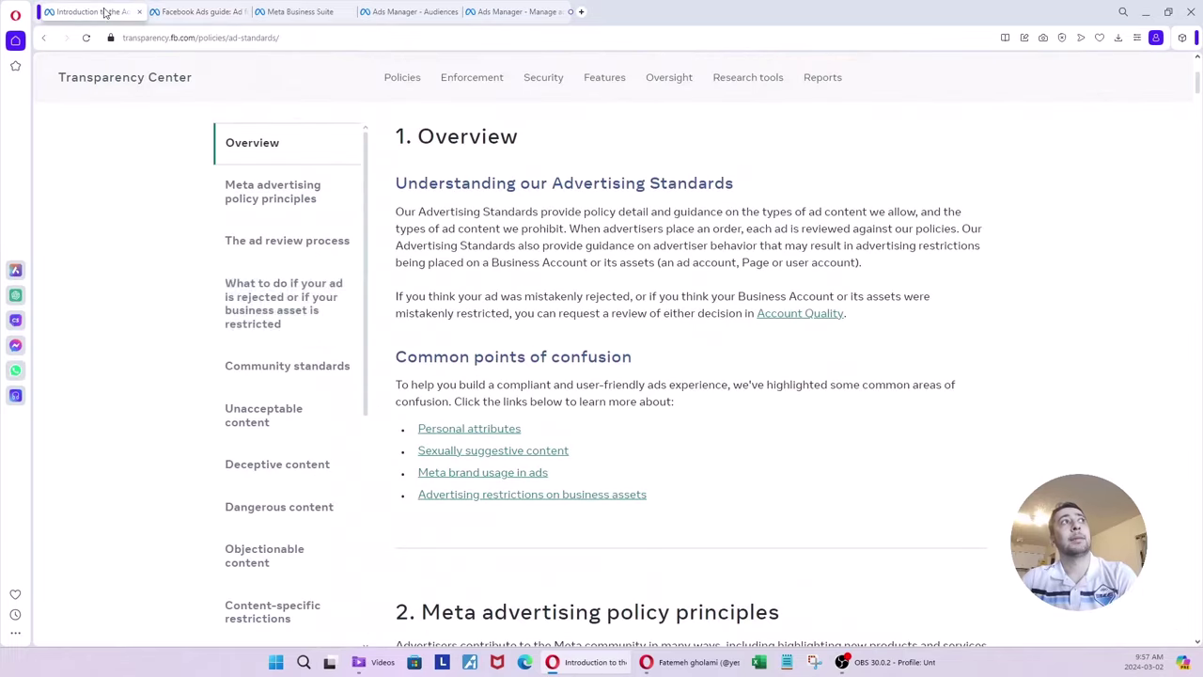
mouse_move(490, 77)
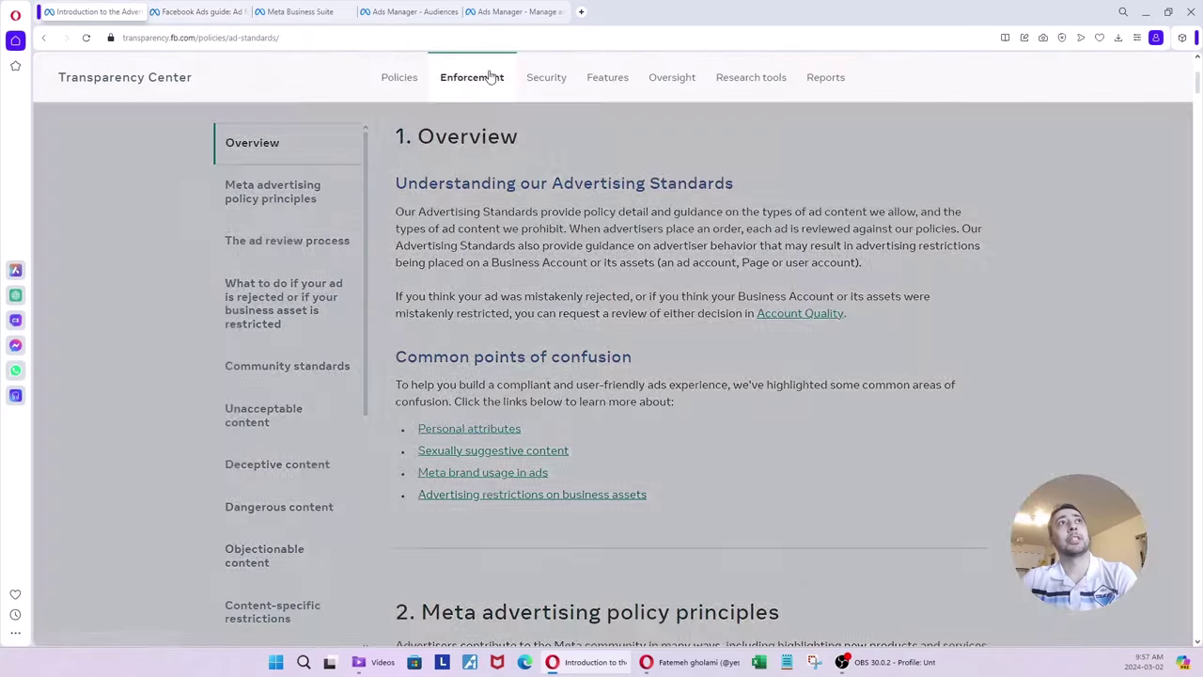
Go back to New Ad in Ads Manager and review its ad creative, Advantage+ creative options and primary text
click(503, 12)
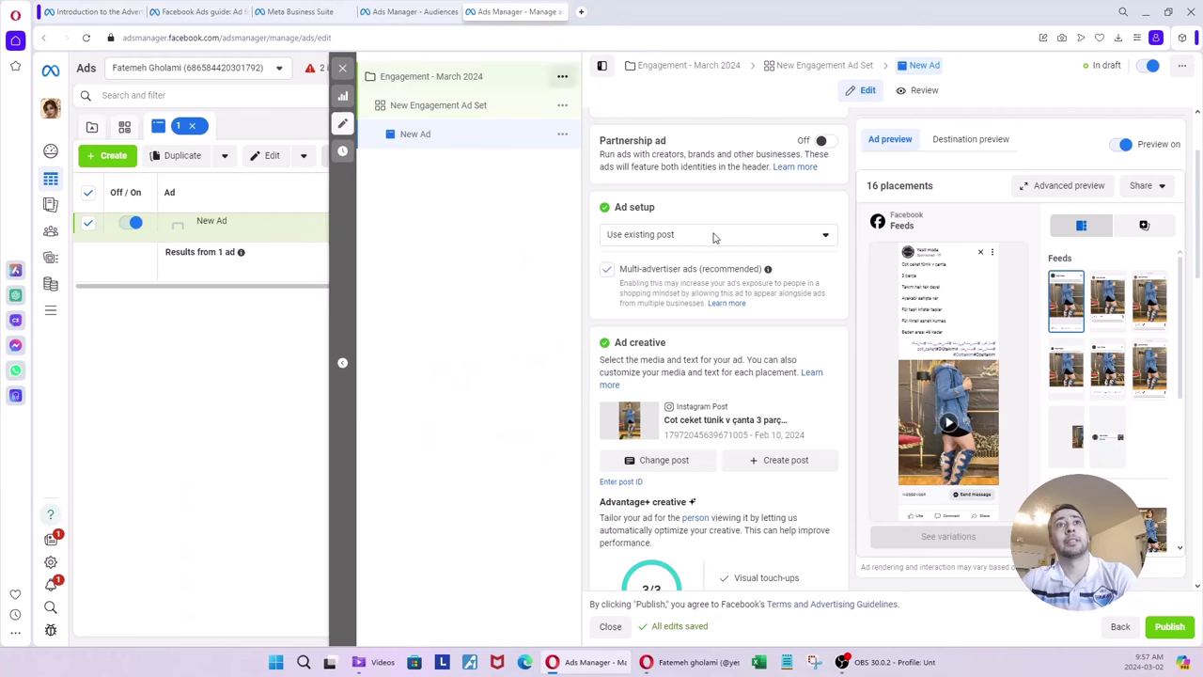
scroll(839, 385, down, 1)
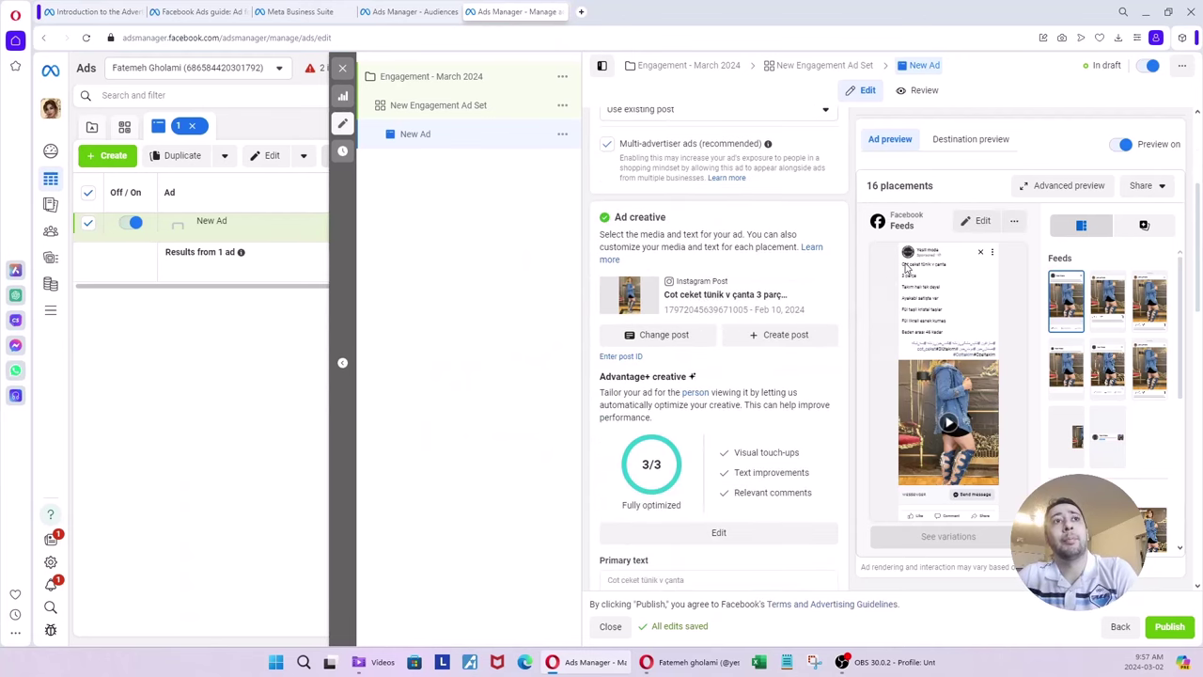
scroll(830, 367, down, 1)
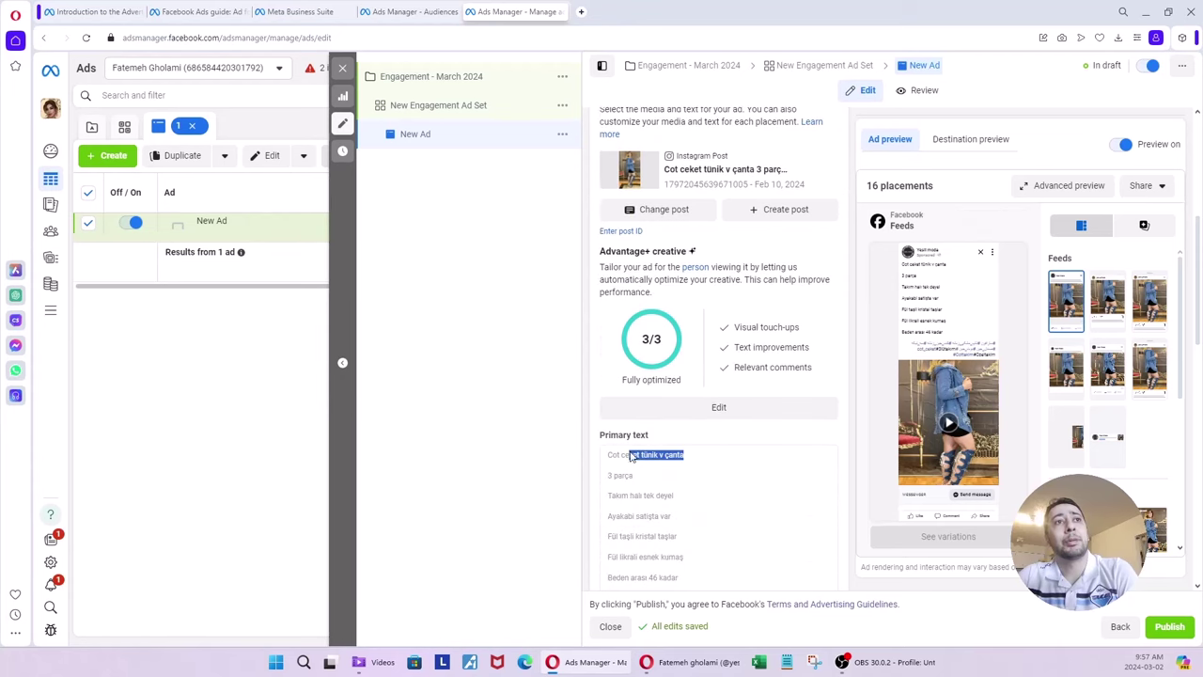
scroll(693, 461, down, 2)
scroll(724, 401, up, 1)
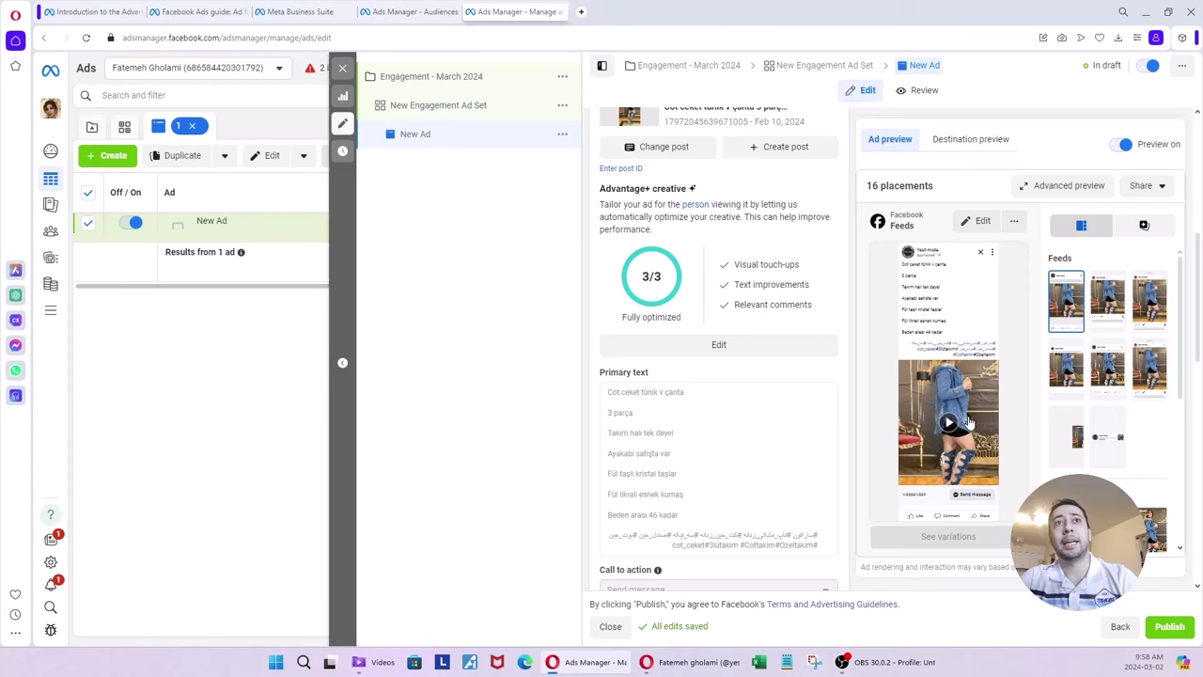
scroll(947, 363, up, 2)
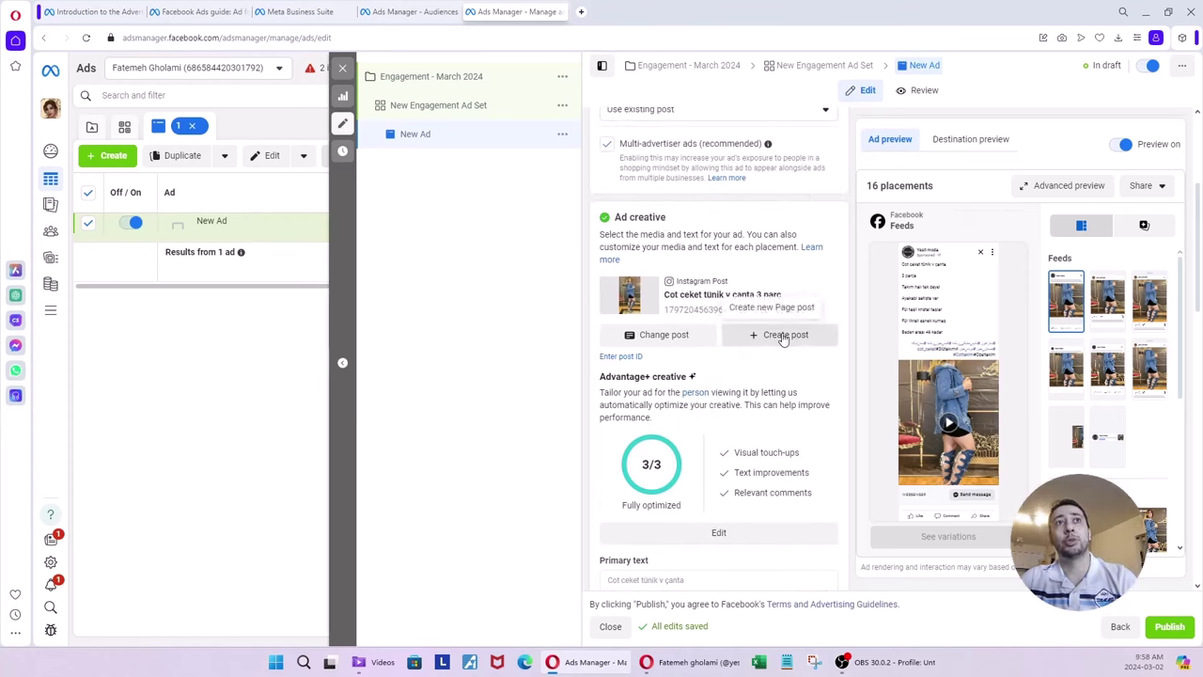
scroll(752, 329, up, 2)
Check the Ad setup choices while keeping Use existing post, and review the ad's call to action and message template settings
click(653, 299)
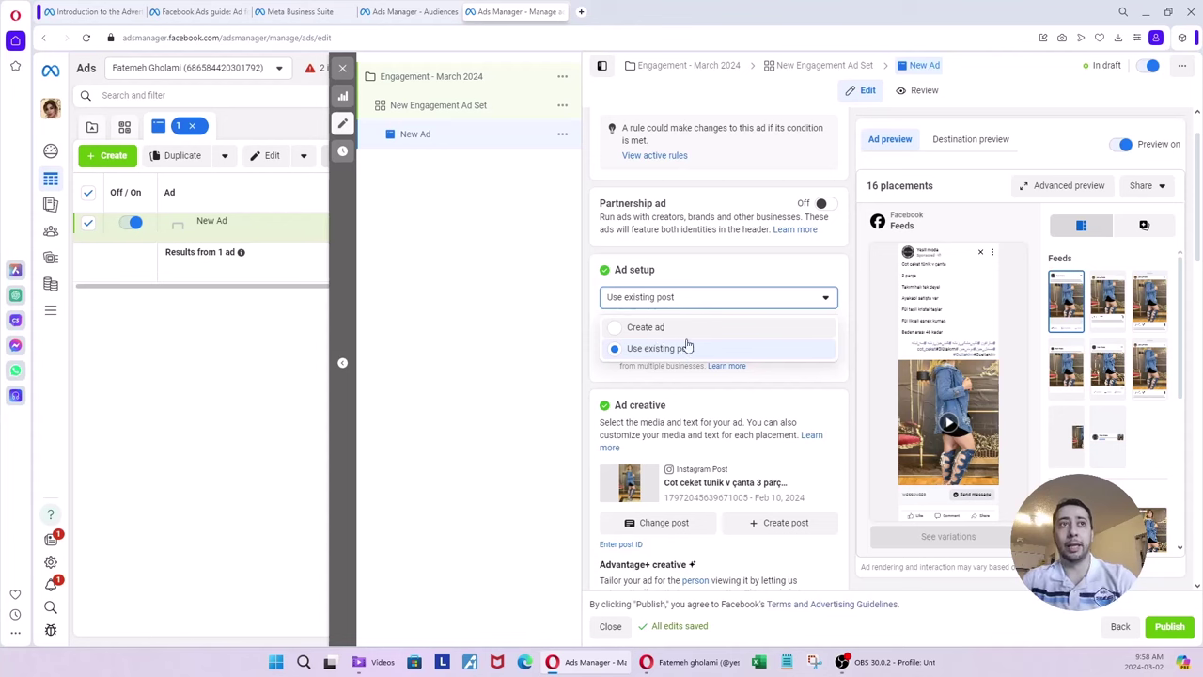
click(856, 407)
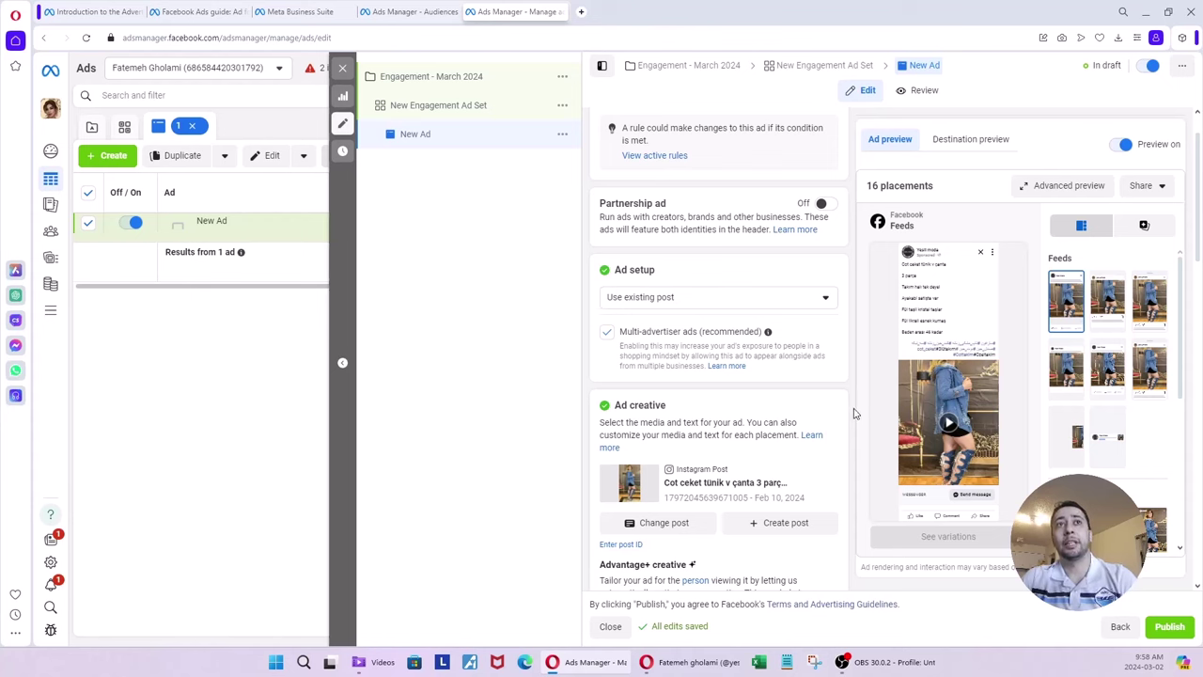
scroll(854, 414, down, 1)
scroll(853, 412, down, 2)
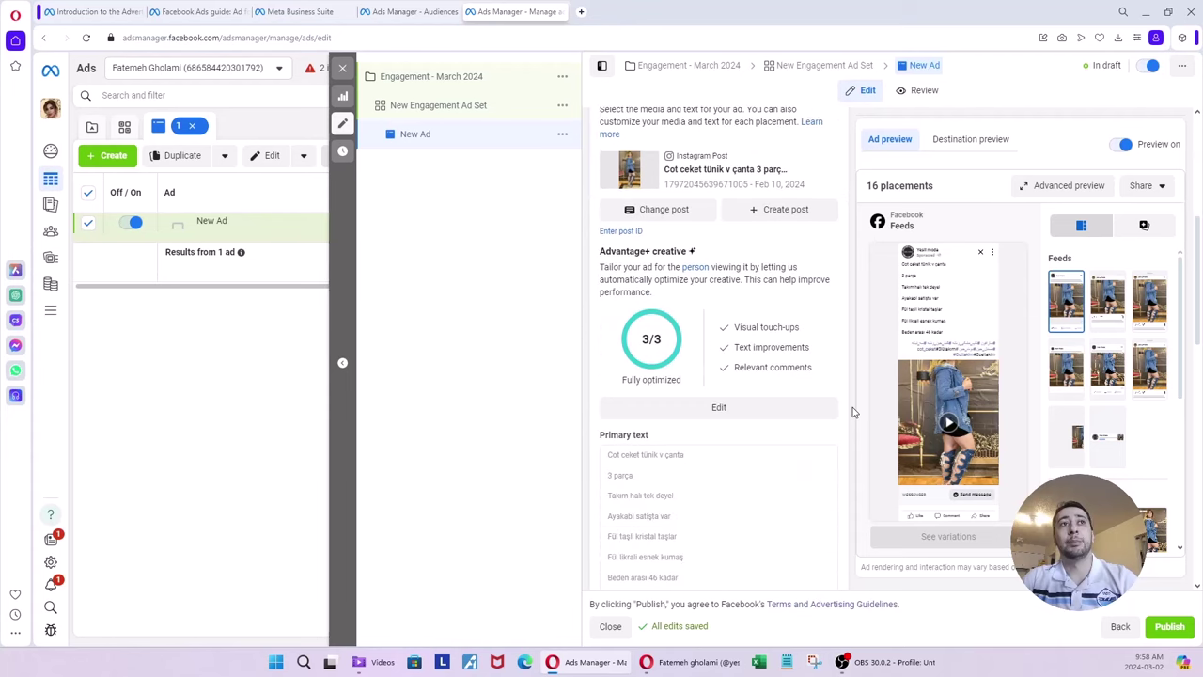
scroll(853, 412, down, 5)
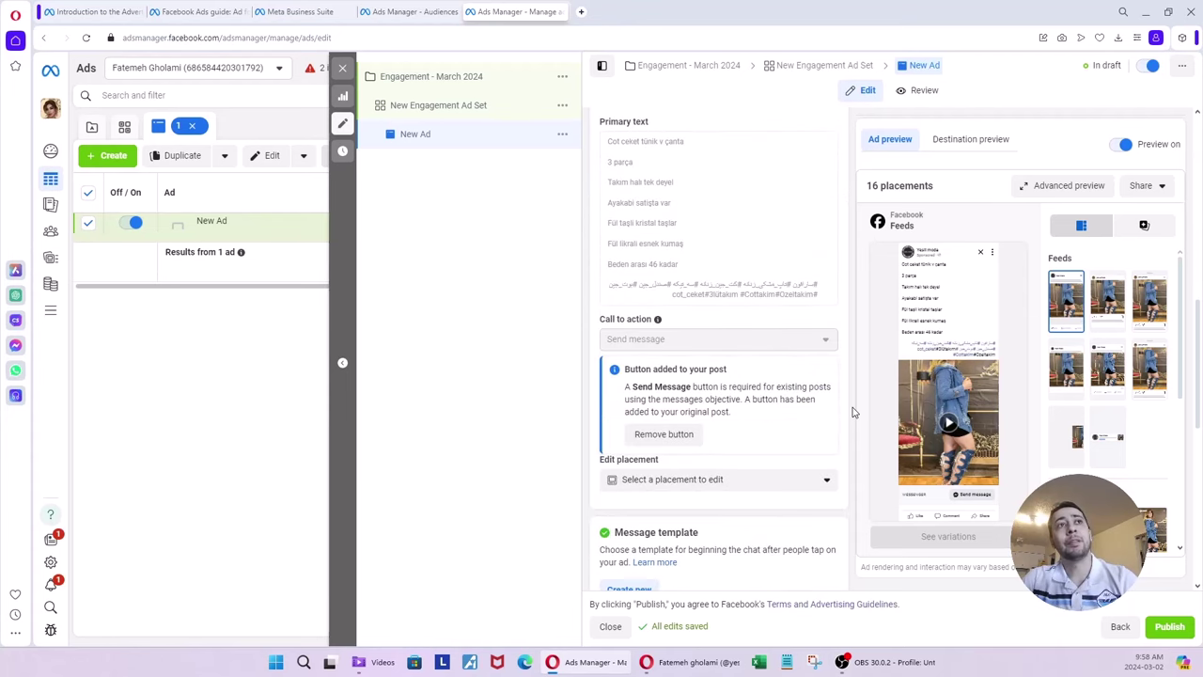
scroll(852, 412, down, 2)
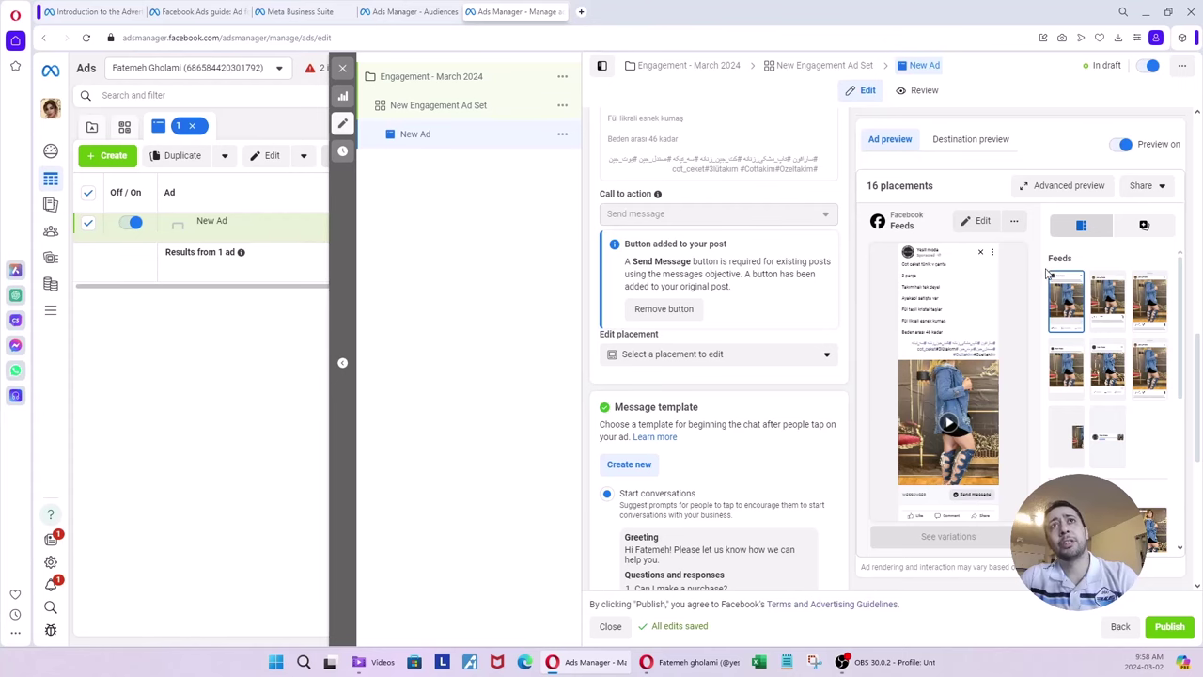
Review the ad's advanced preview across all Facebook and Instagram placements, checking the sponsored label and Send message button, and close it
click(1070, 185)
scroll(383, 333, down, 2)
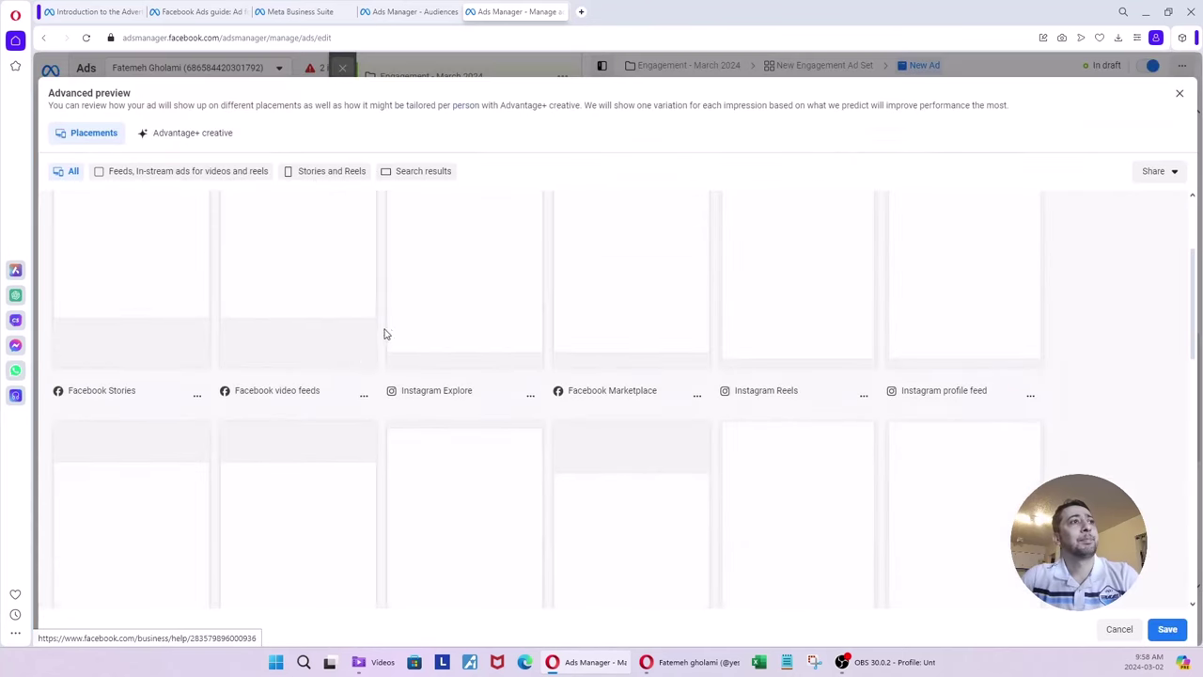
scroll(349, 365, up, 2)
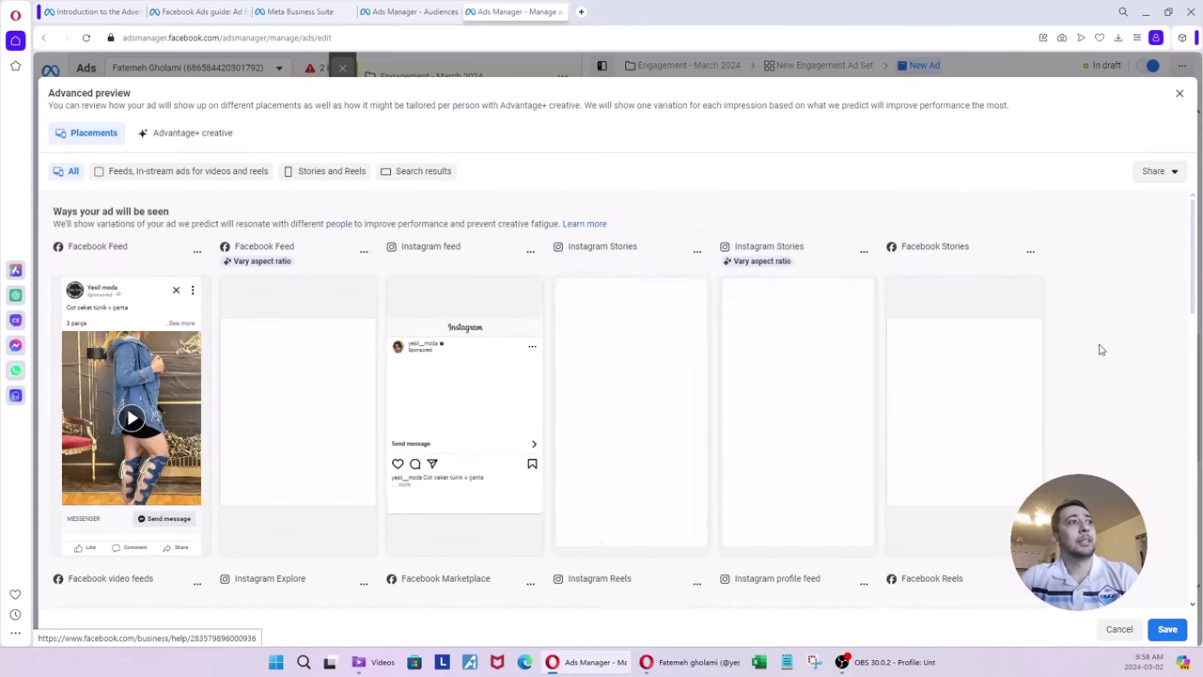
scroll(291, 426, down, 1)
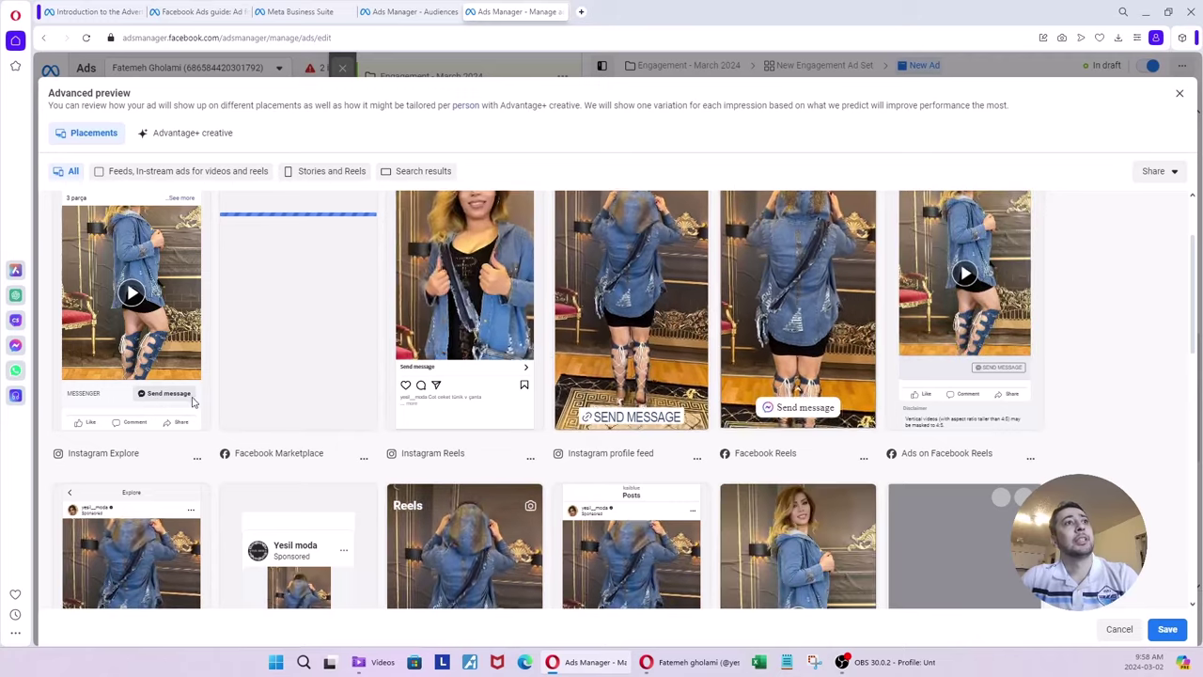
scroll(458, 405, up, 1)
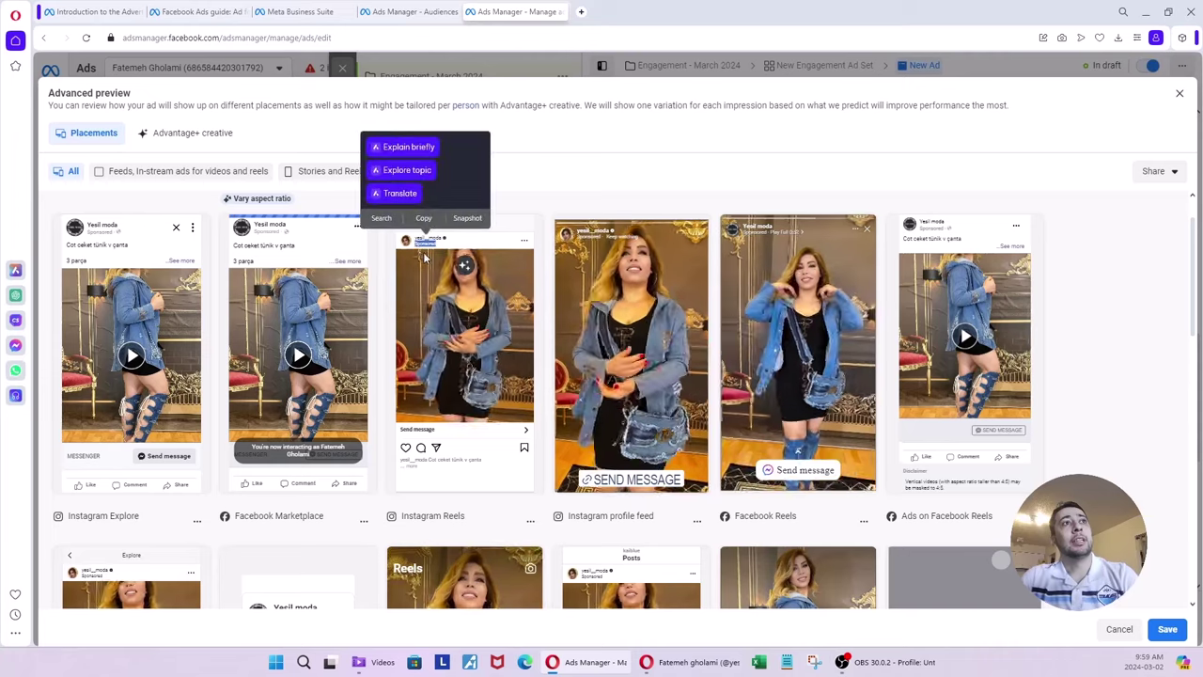
click(523, 240)
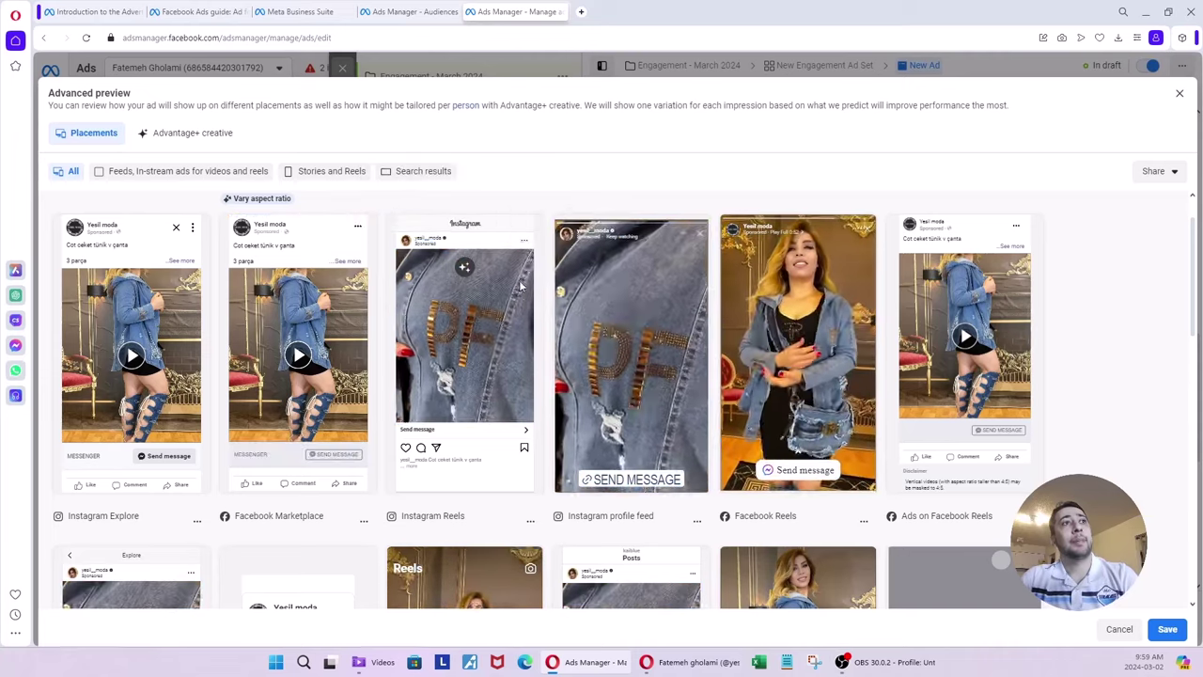
drag(400, 429, 436, 430)
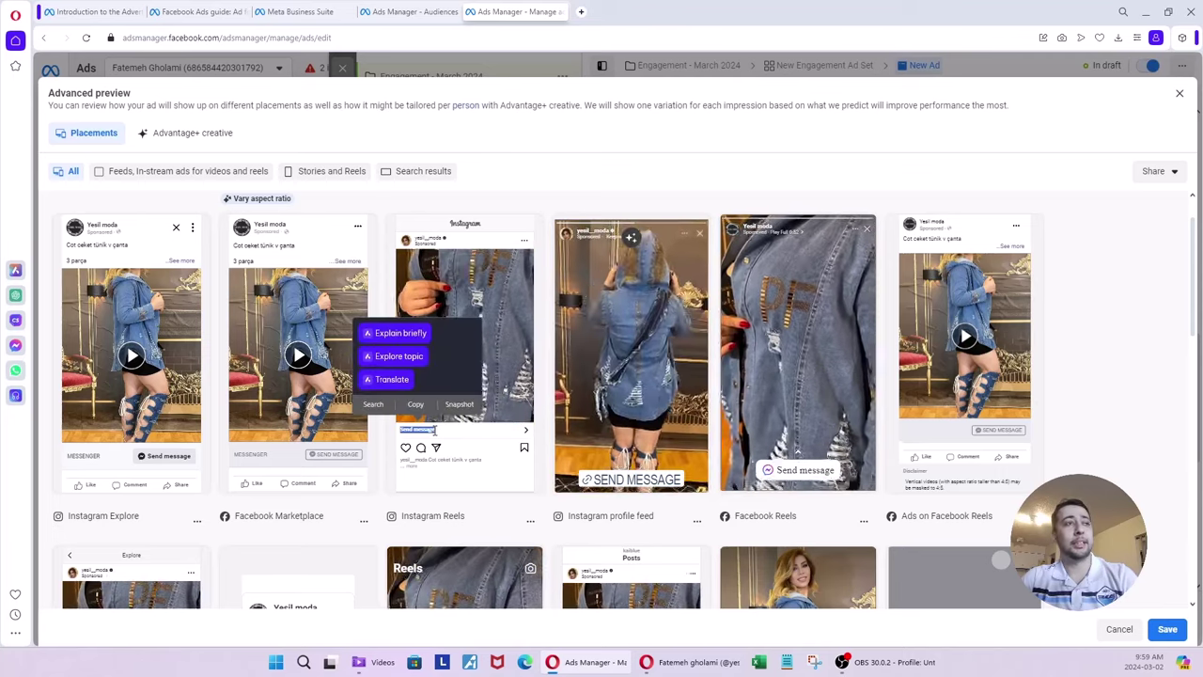
click(441, 432)
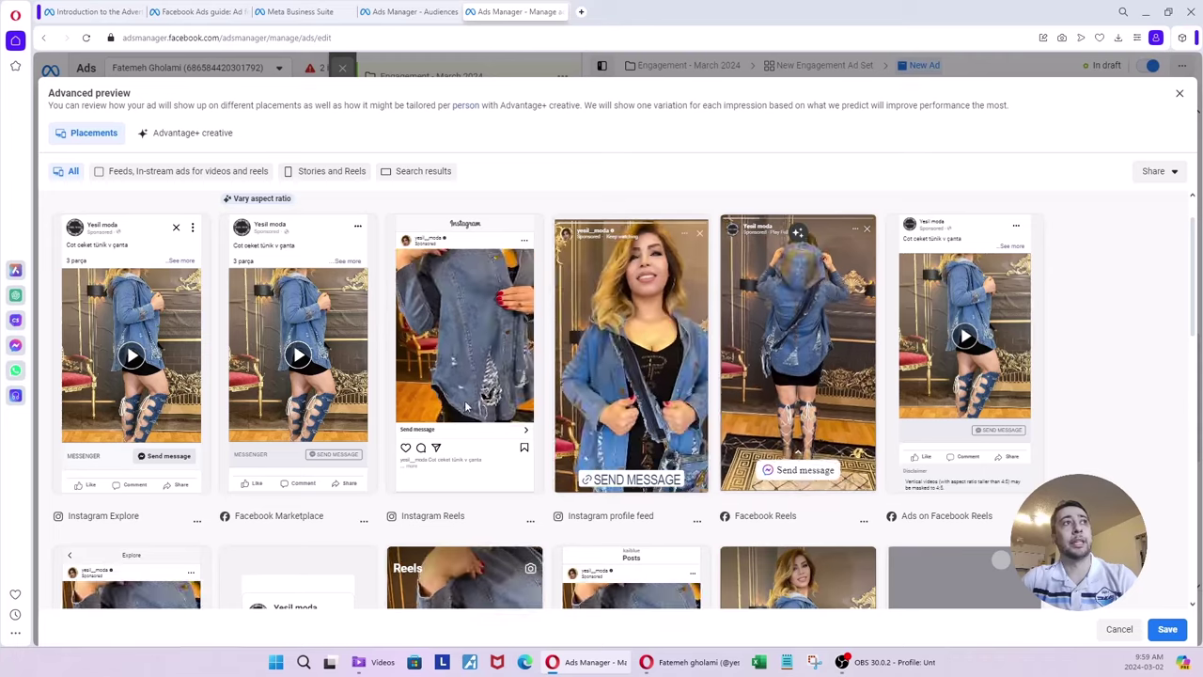
scroll(465, 402, up, 1)
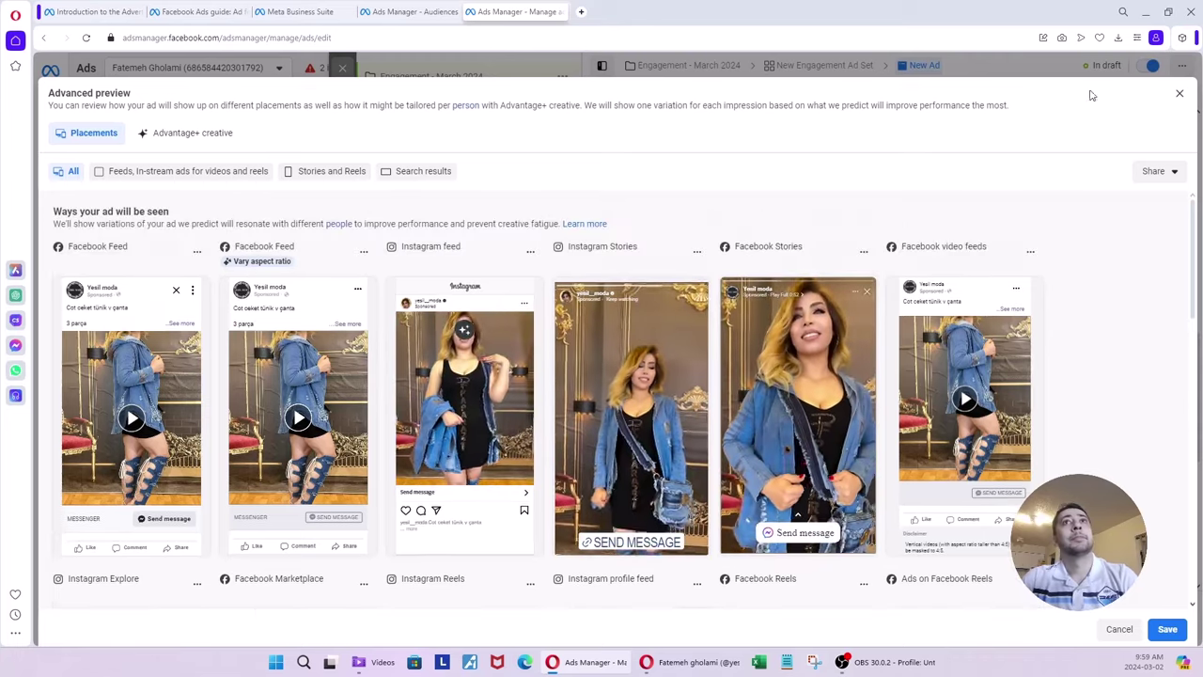
click(1179, 97)
Send a Messenger preview of the Start conversations message template and dismiss the confirmation
scroll(819, 381, down, 2)
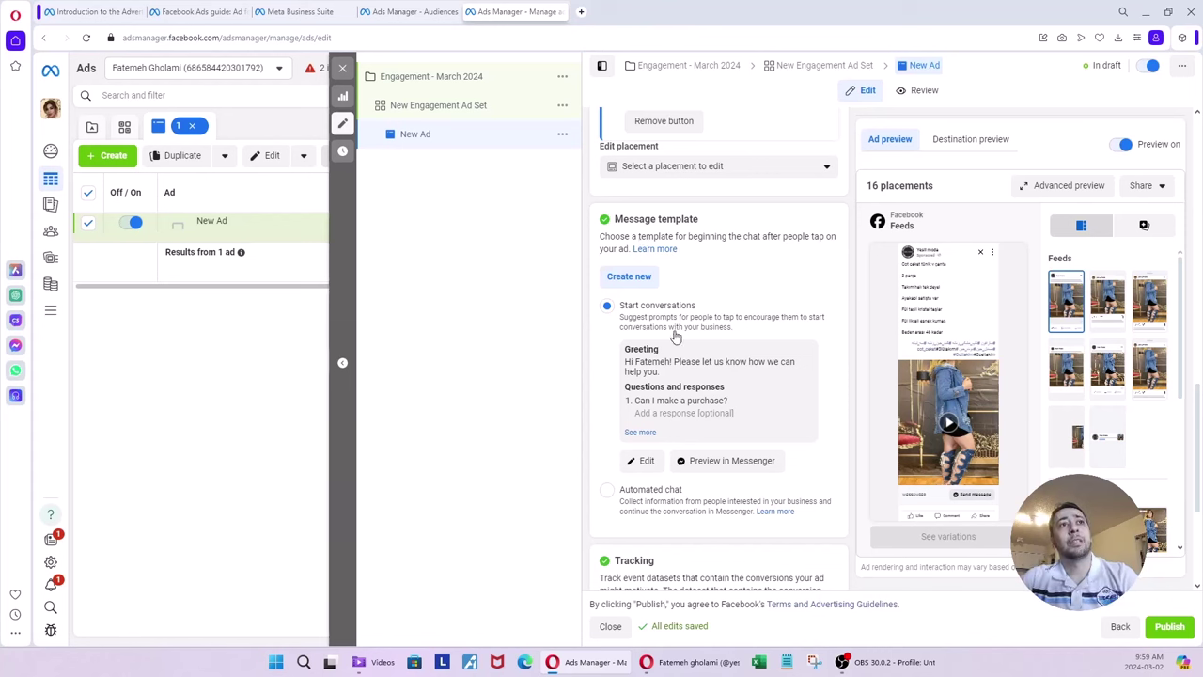
click(729, 464)
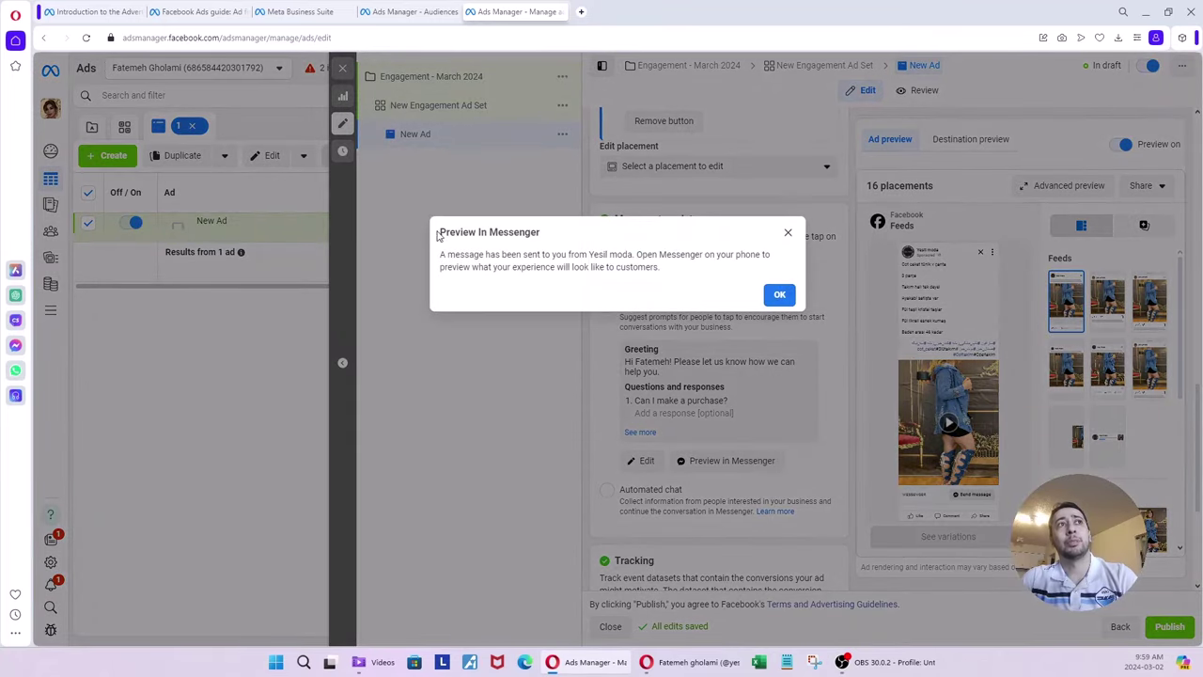
drag(446, 231, 487, 232)
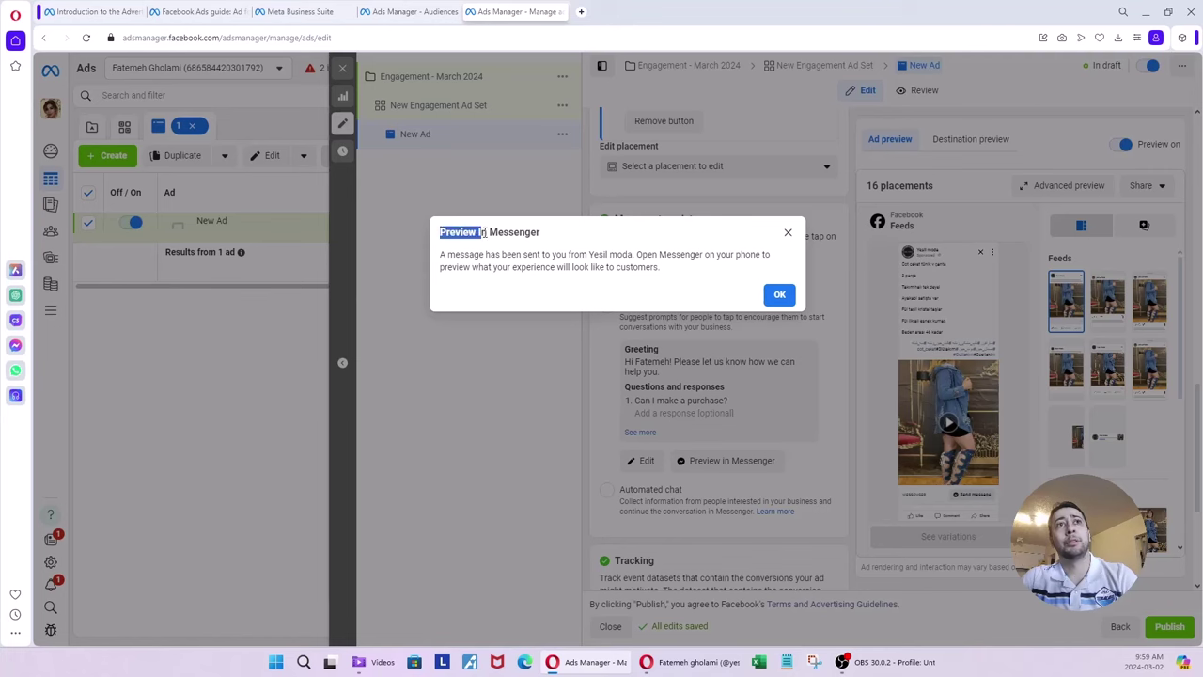
click(786, 233)
Expand the Start conversations template and review its greeting and full list of questions and responses
scroll(786, 329, down, 1)
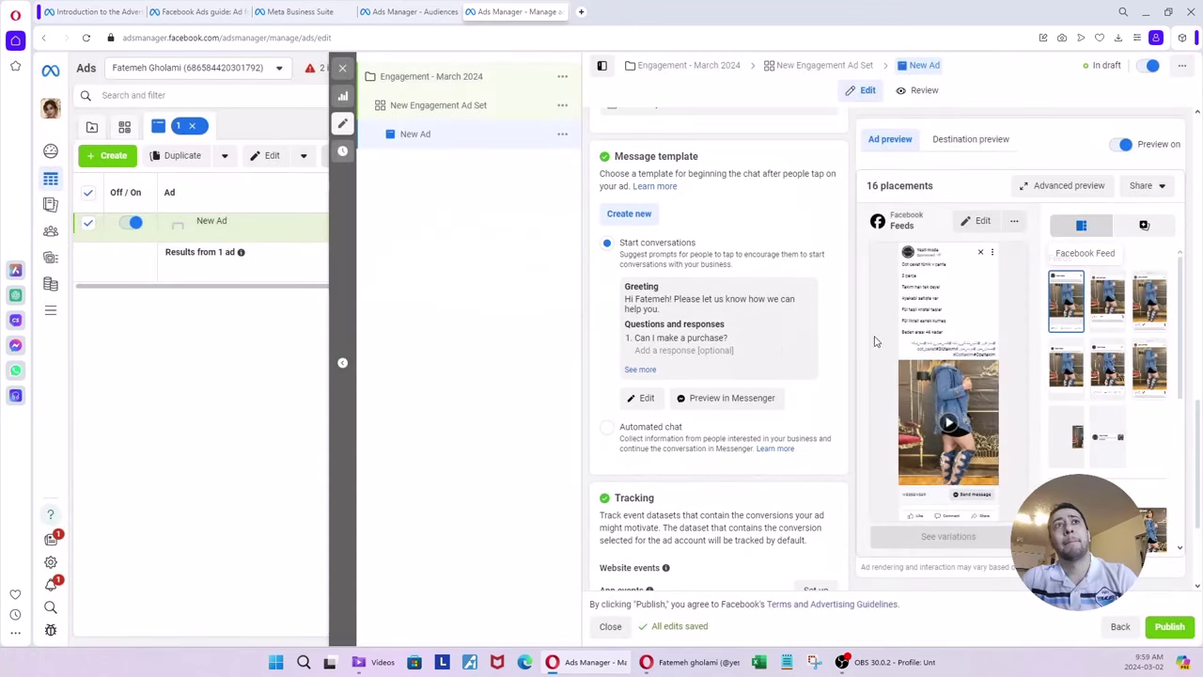
click(640, 370)
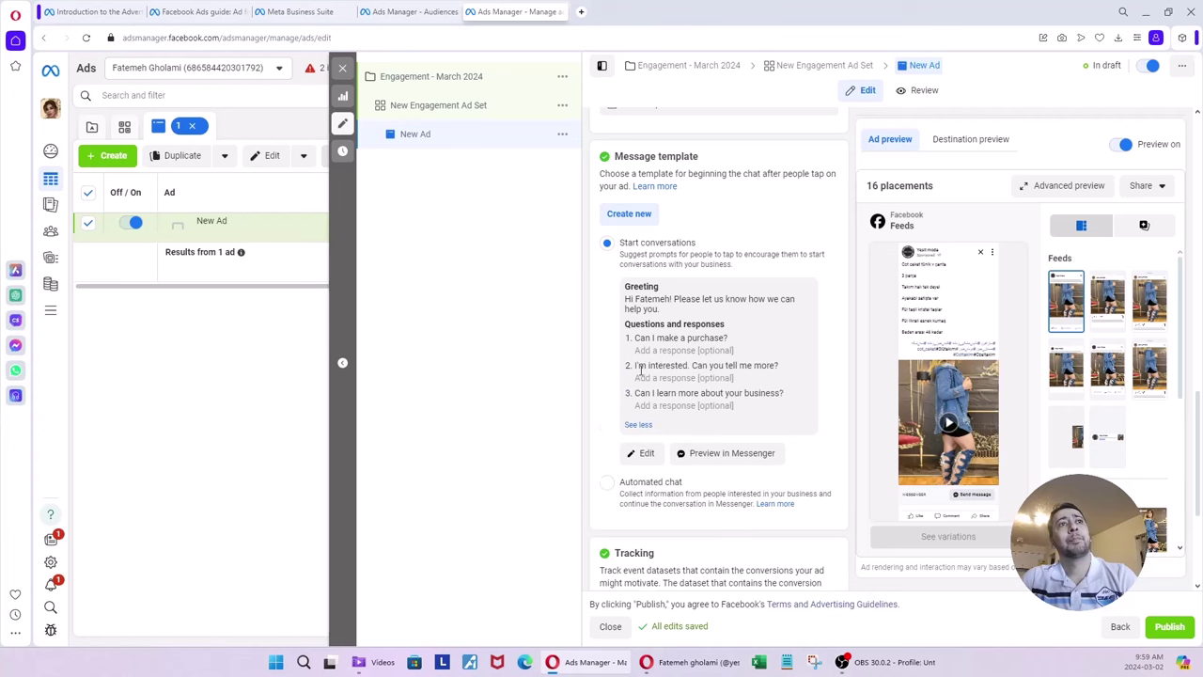
drag(627, 287, 670, 319)
click(644, 291)
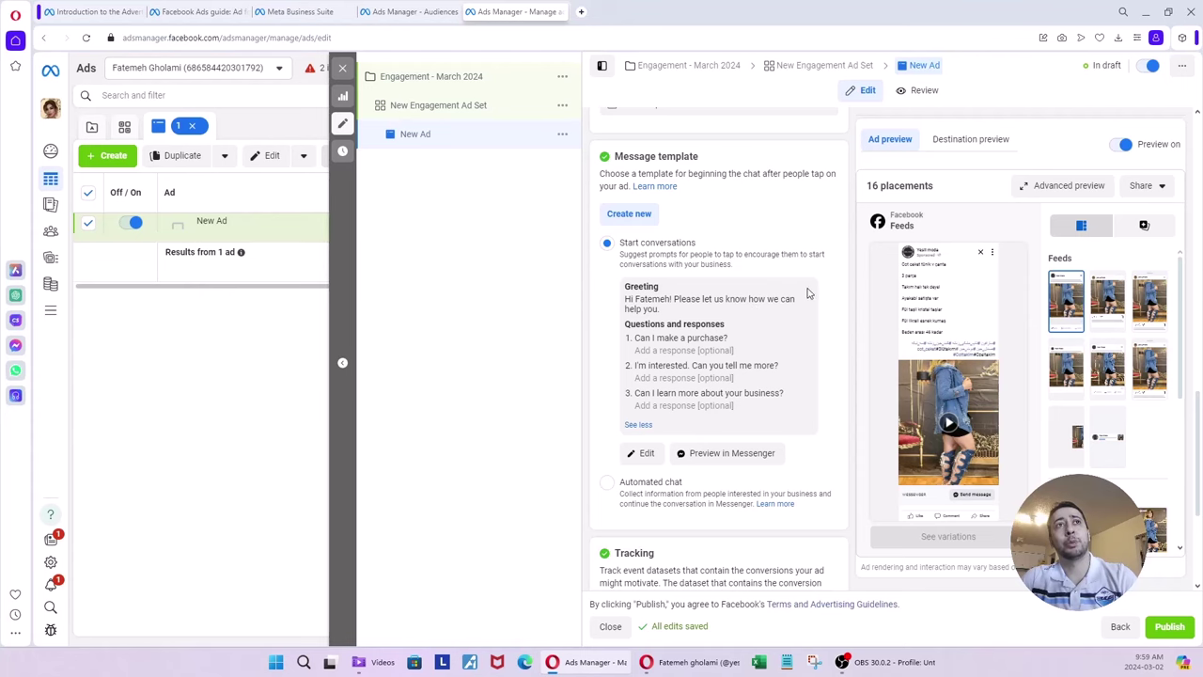
Examine the message template's editable greeting, frequently asked questions and Messenger chat preview, and close the editor without saving changes
click(647, 451)
scroll(427, 348, down, 2)
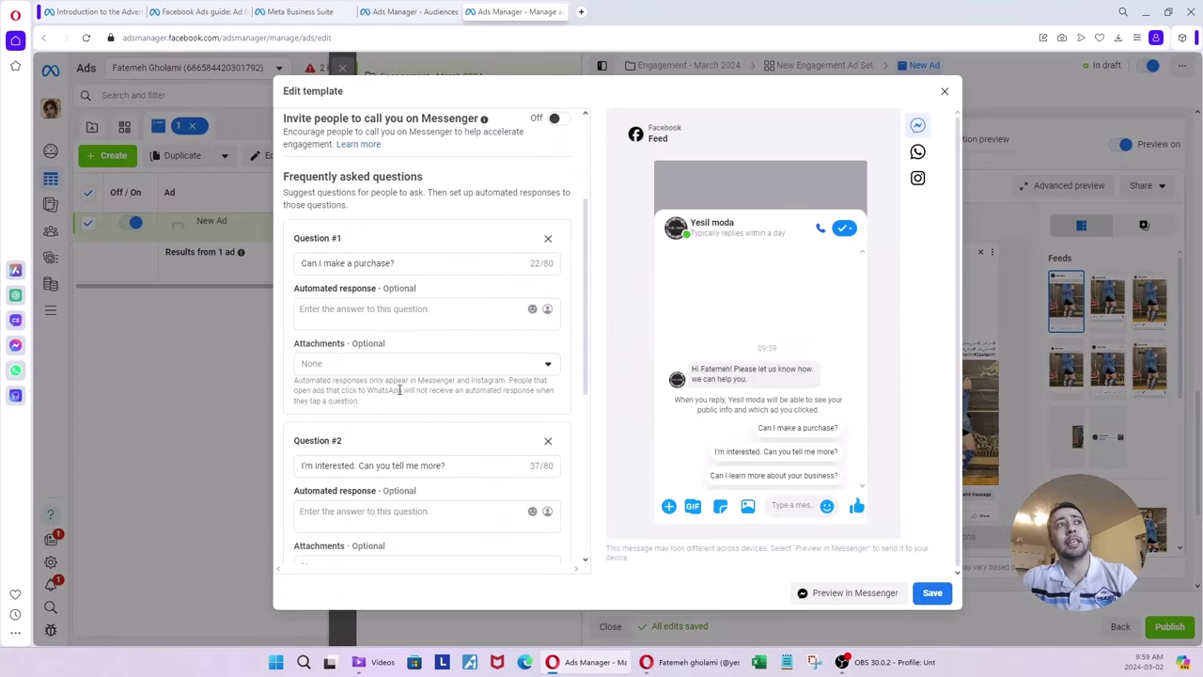
scroll(393, 395, up, 2)
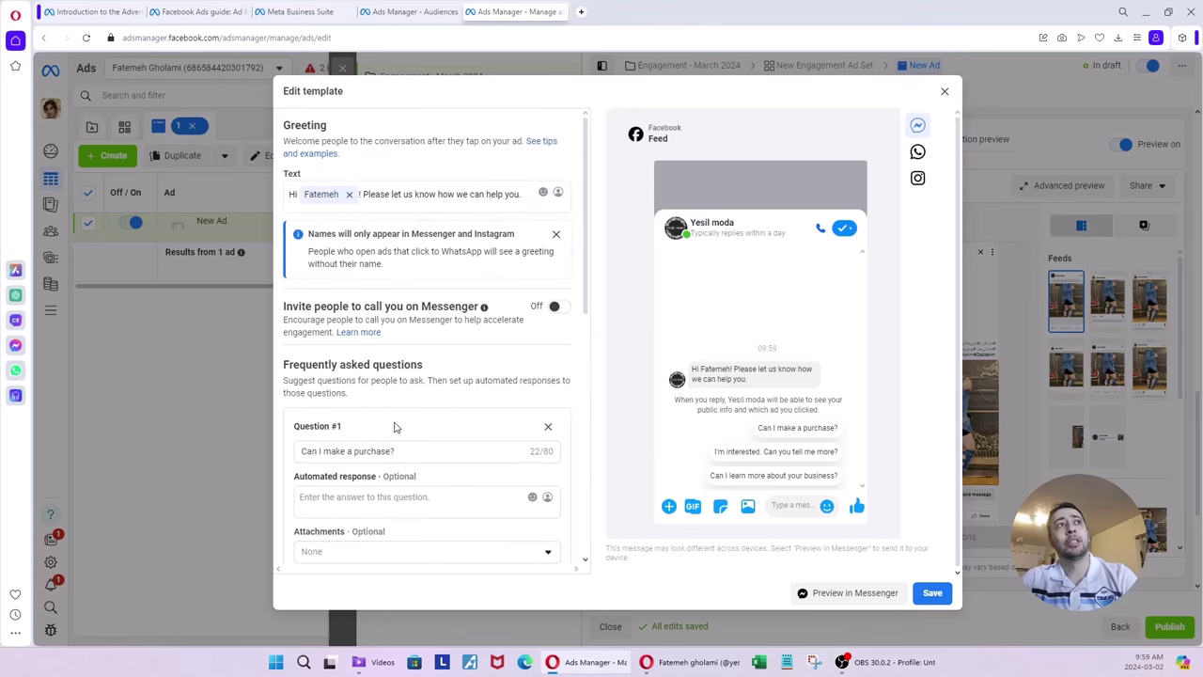
click(395, 194)
triple_click(753, 381)
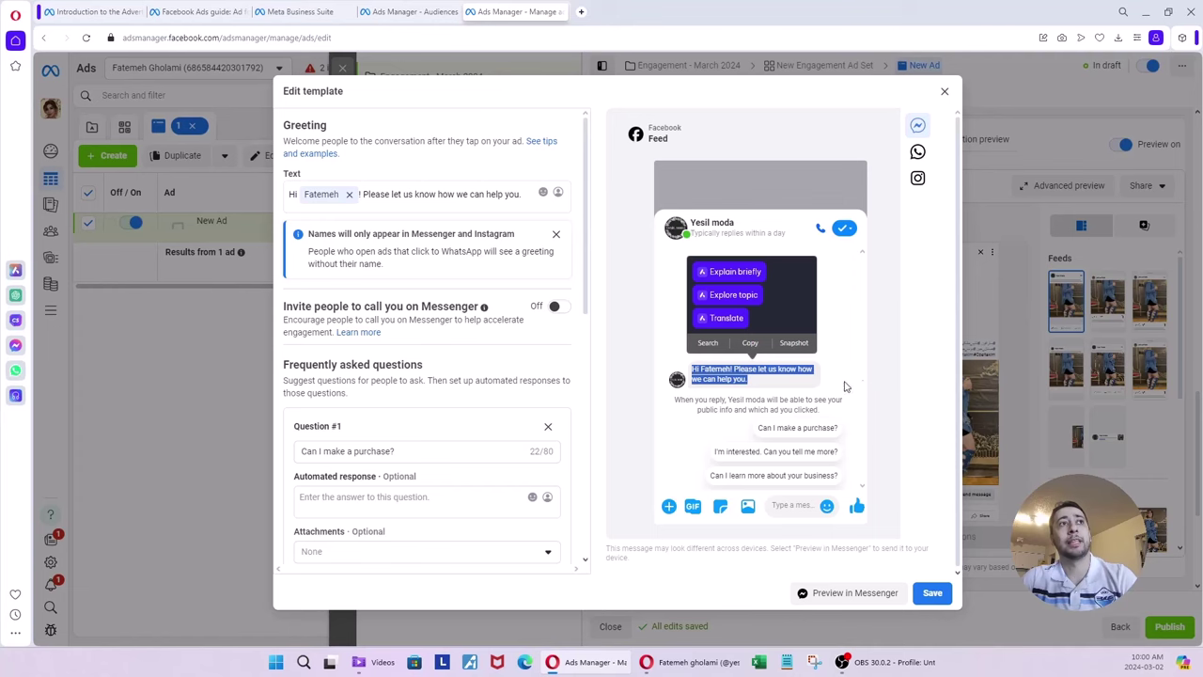
click(443, 194)
triple_click(409, 195)
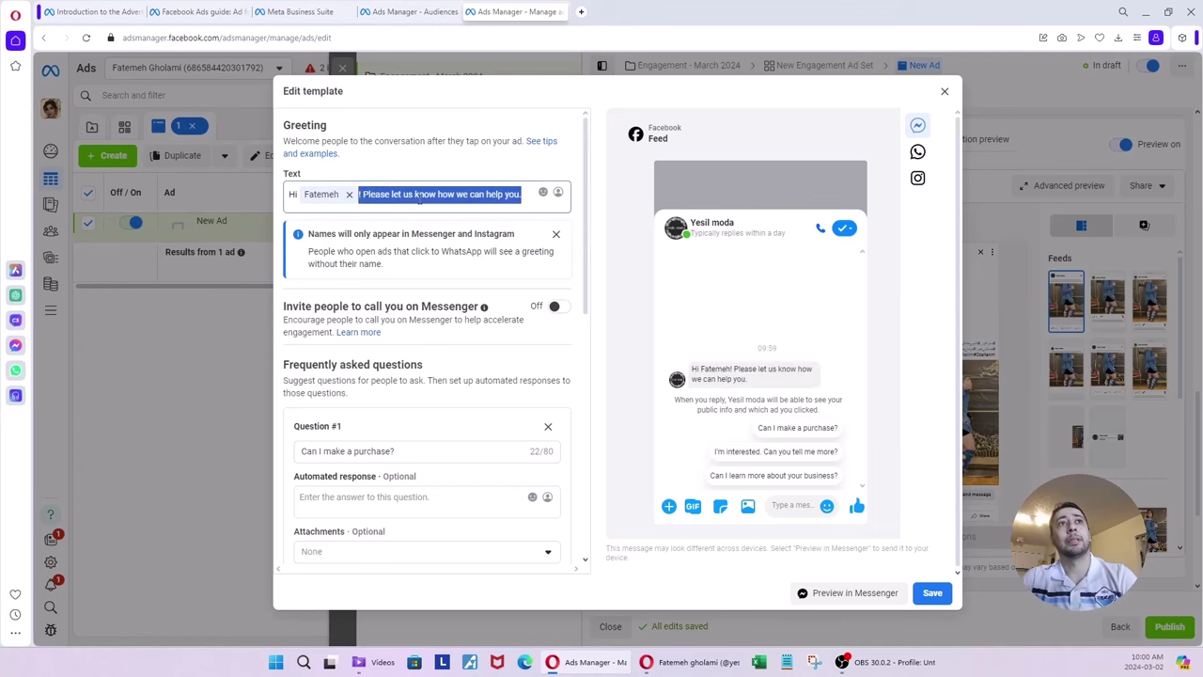
click(418, 194)
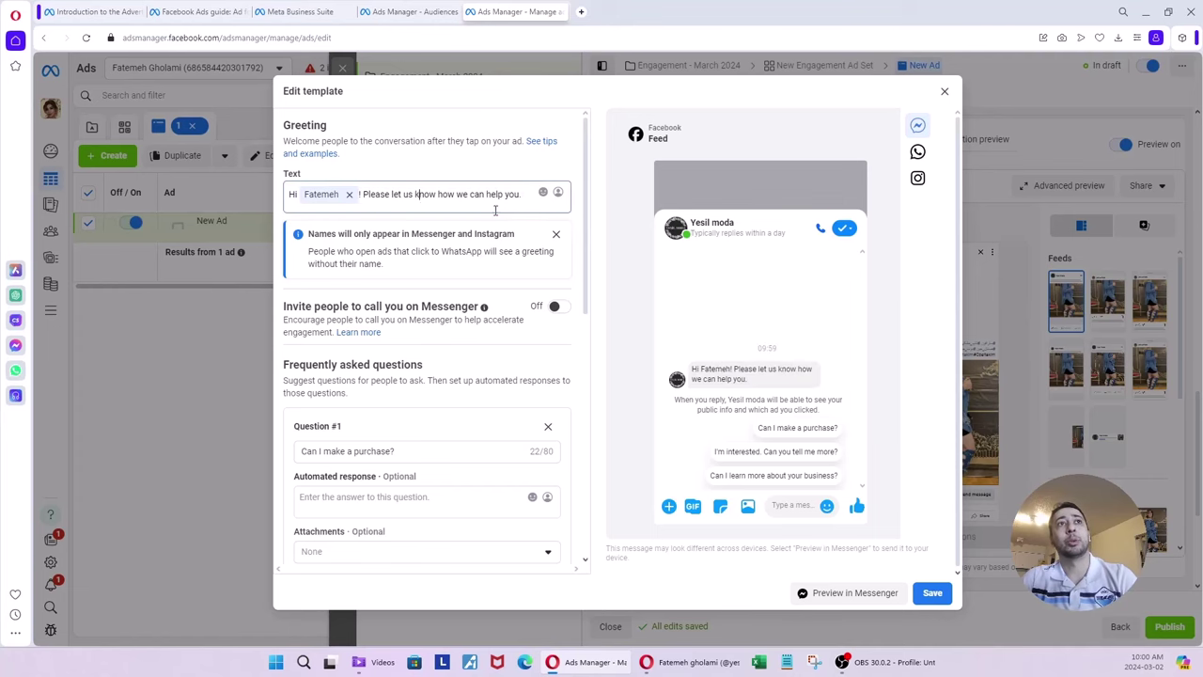
click(945, 91)
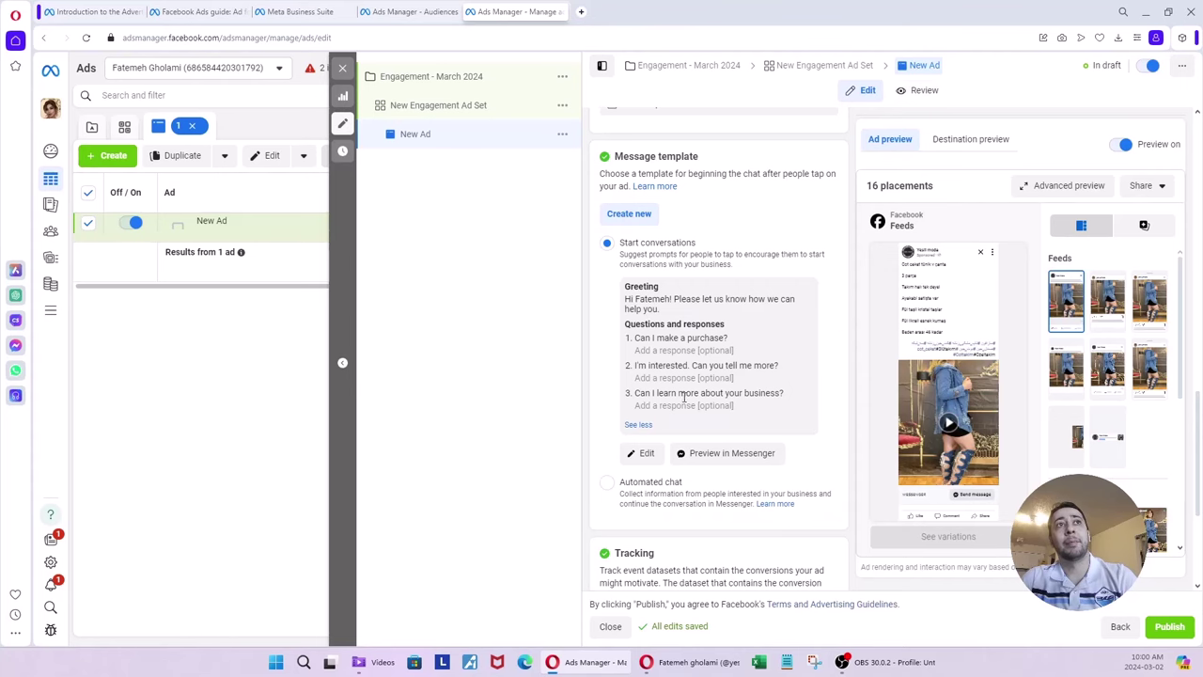
click(645, 453)
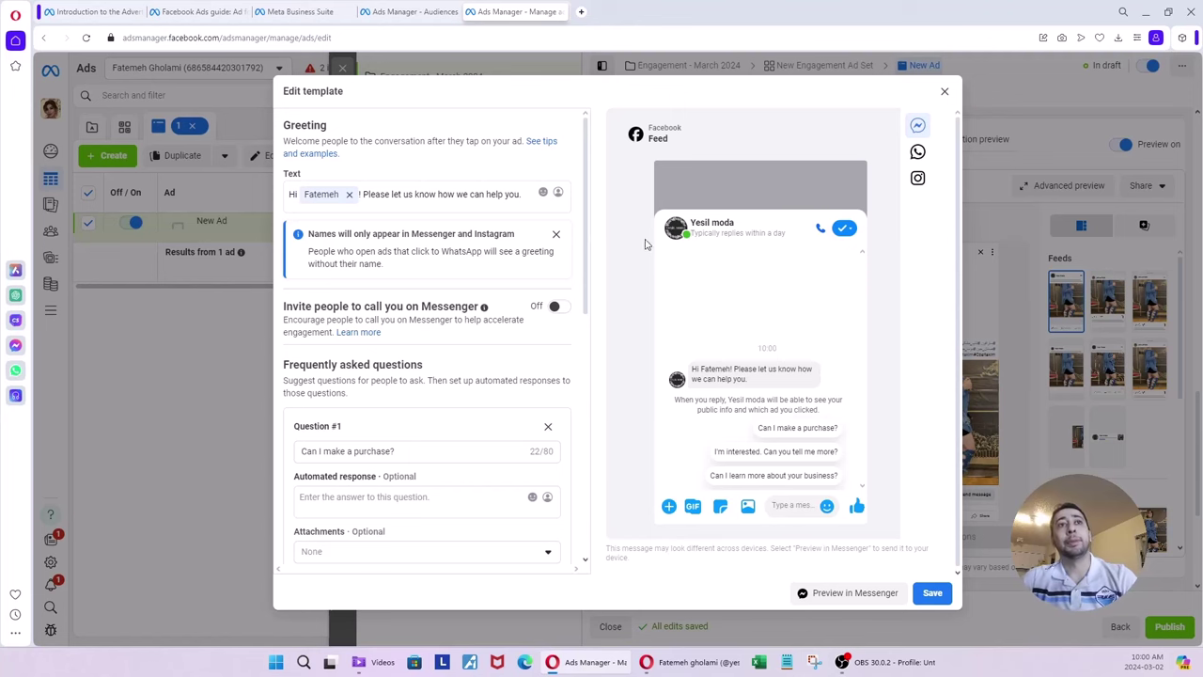
click(945, 92)
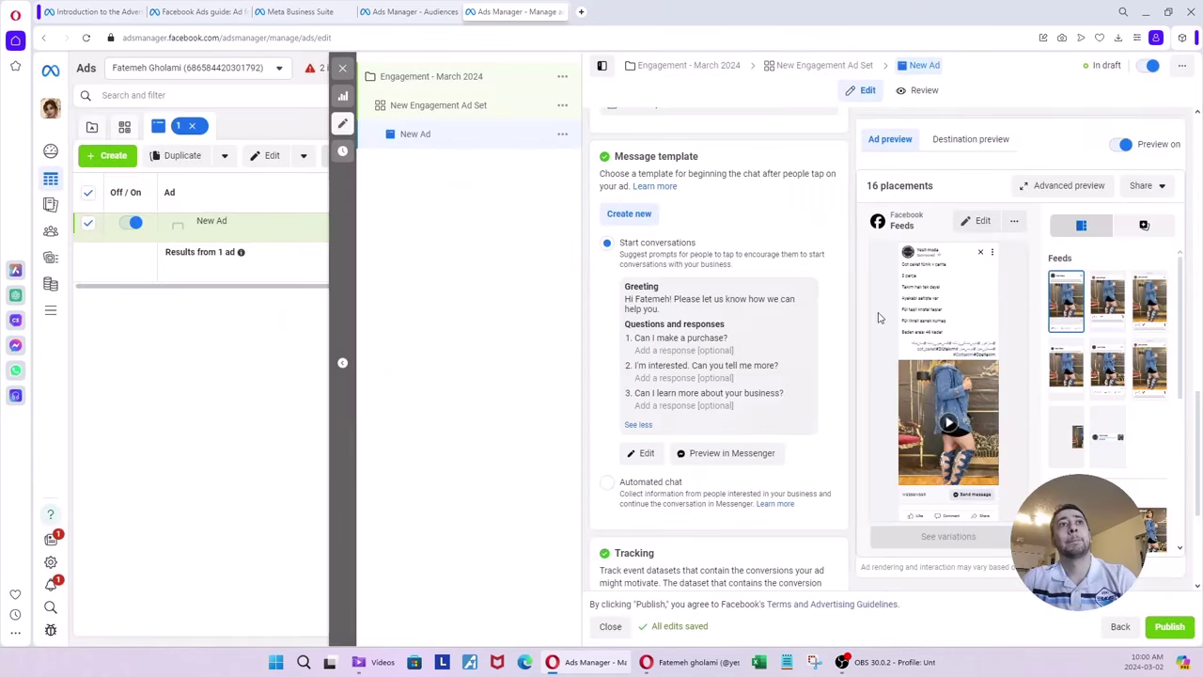
Review New Ad's Tracking settings and URL parameters, and close the ad editor to return to the ads list
scroll(851, 320, down, 3)
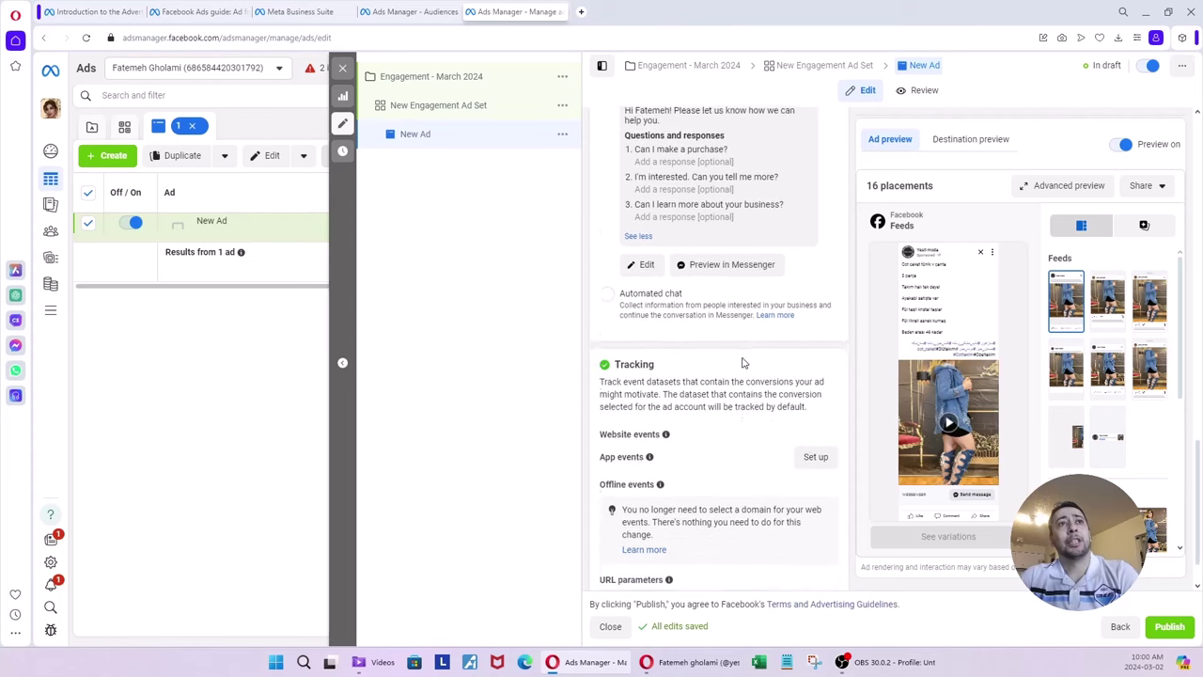
scroll(742, 362, down, 1)
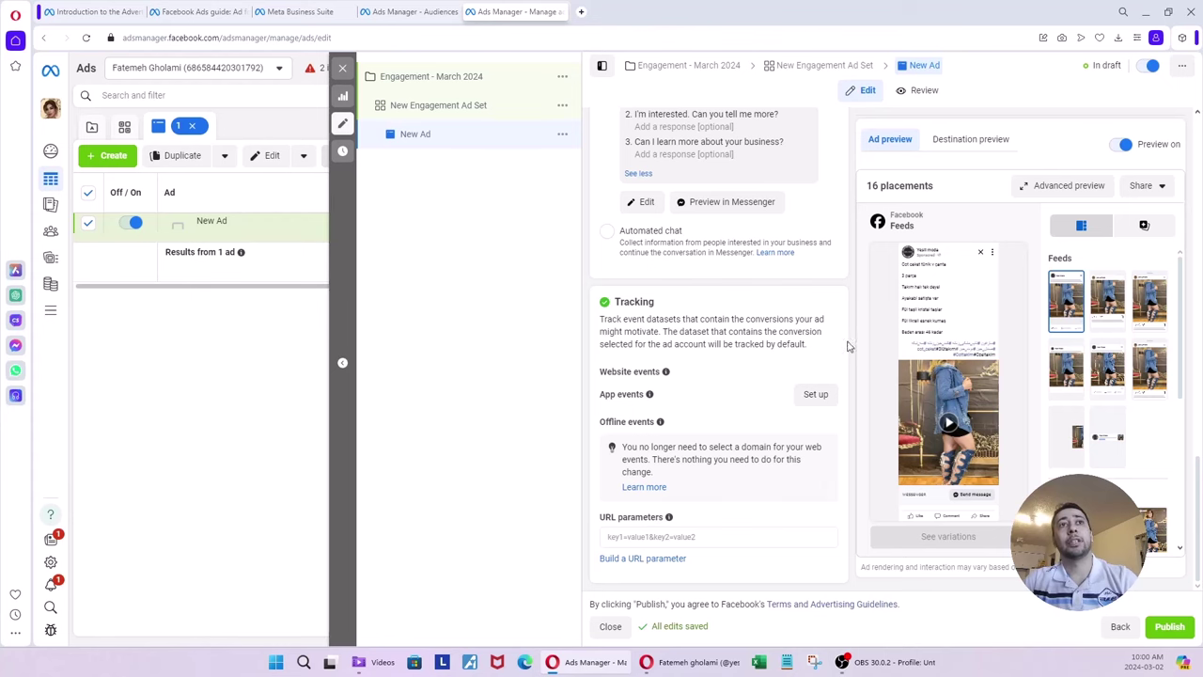
scroll(856, 478, up, 12)
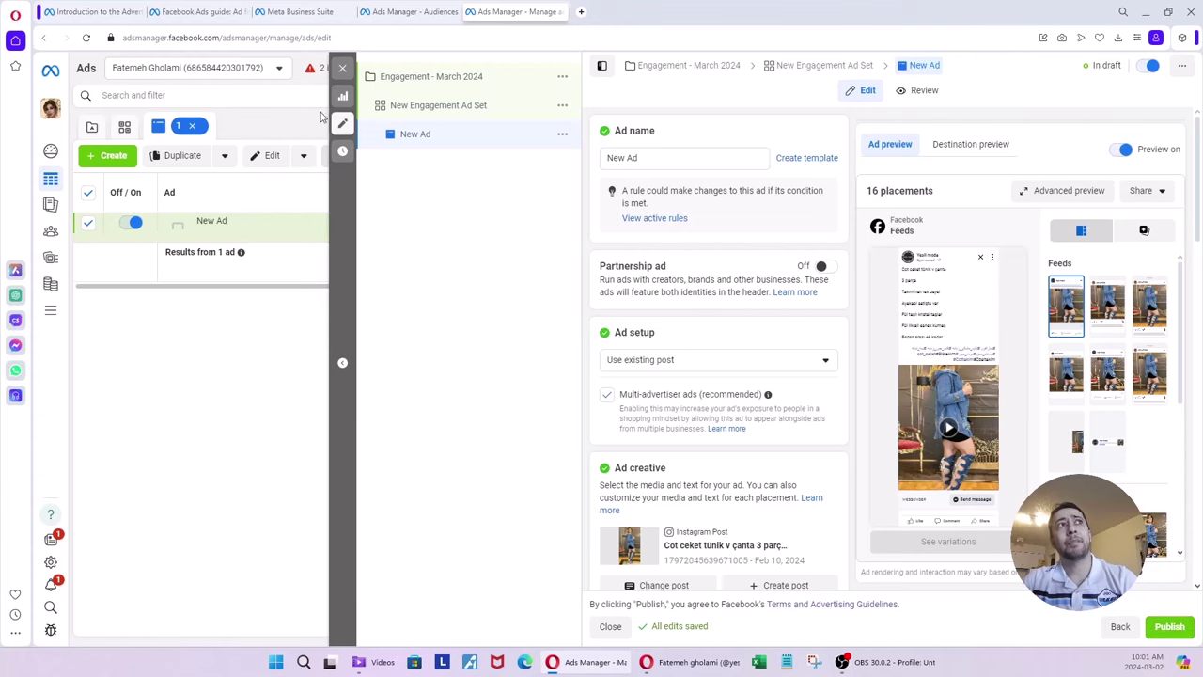
click(344, 72)
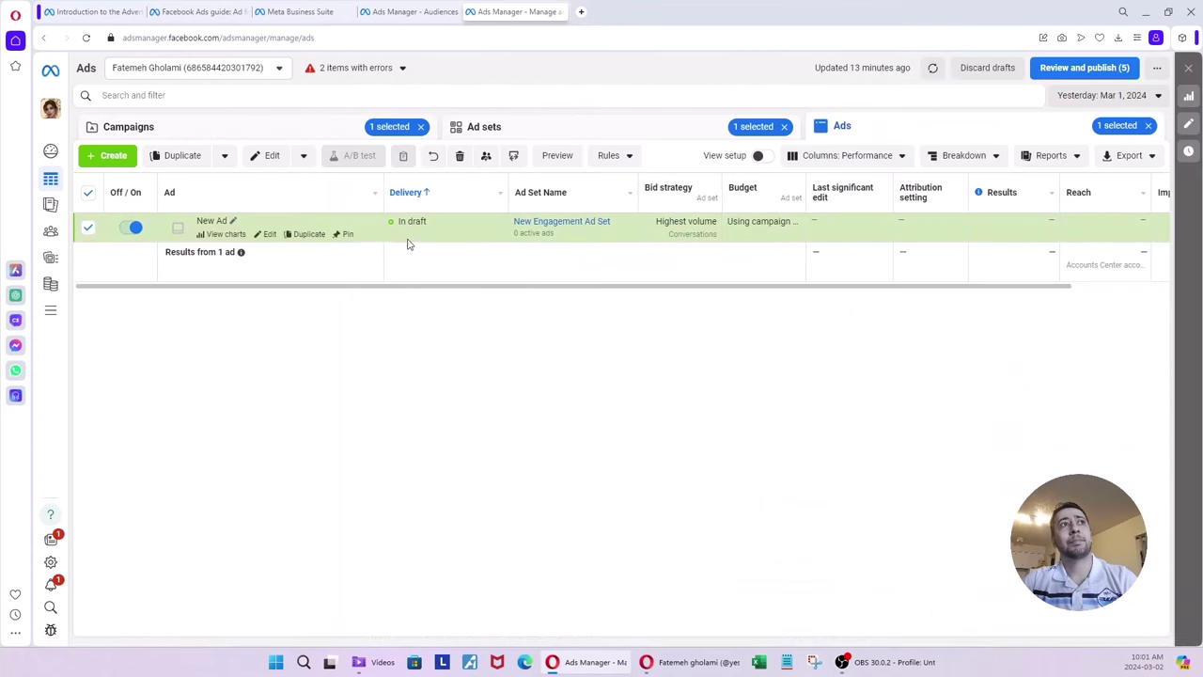
Toggle the selection of New Ad, leaving it selected, and review which general, creative and tracking fields its edit options offer
click(88, 231)
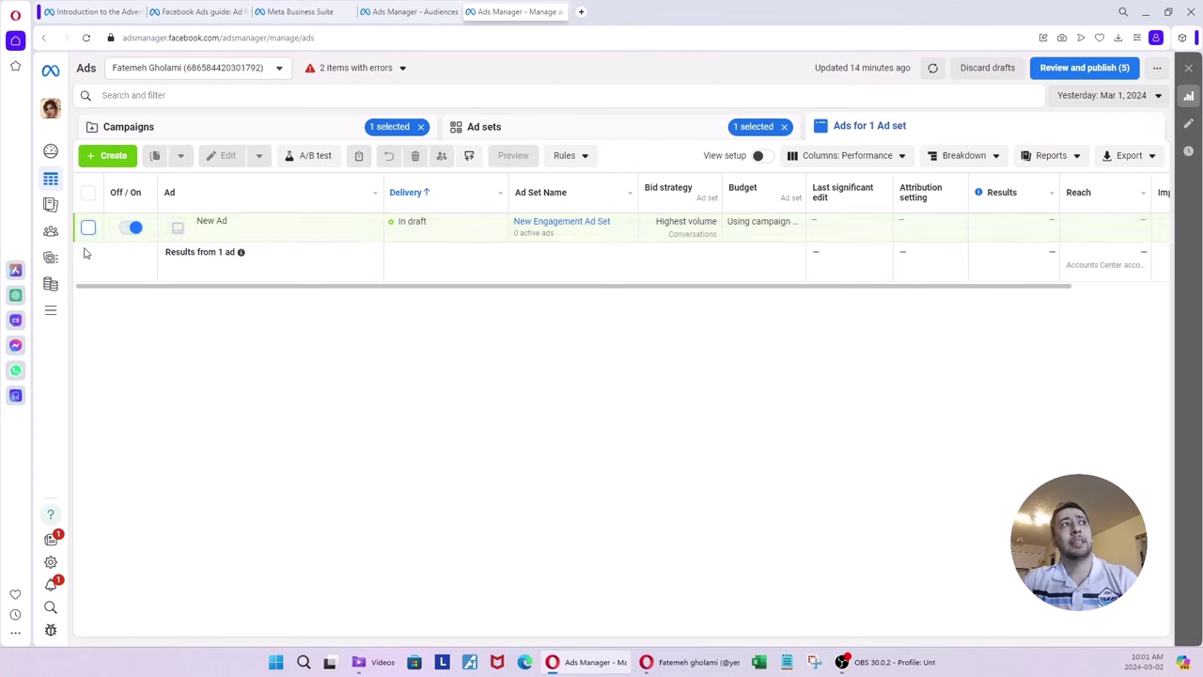
click(89, 230)
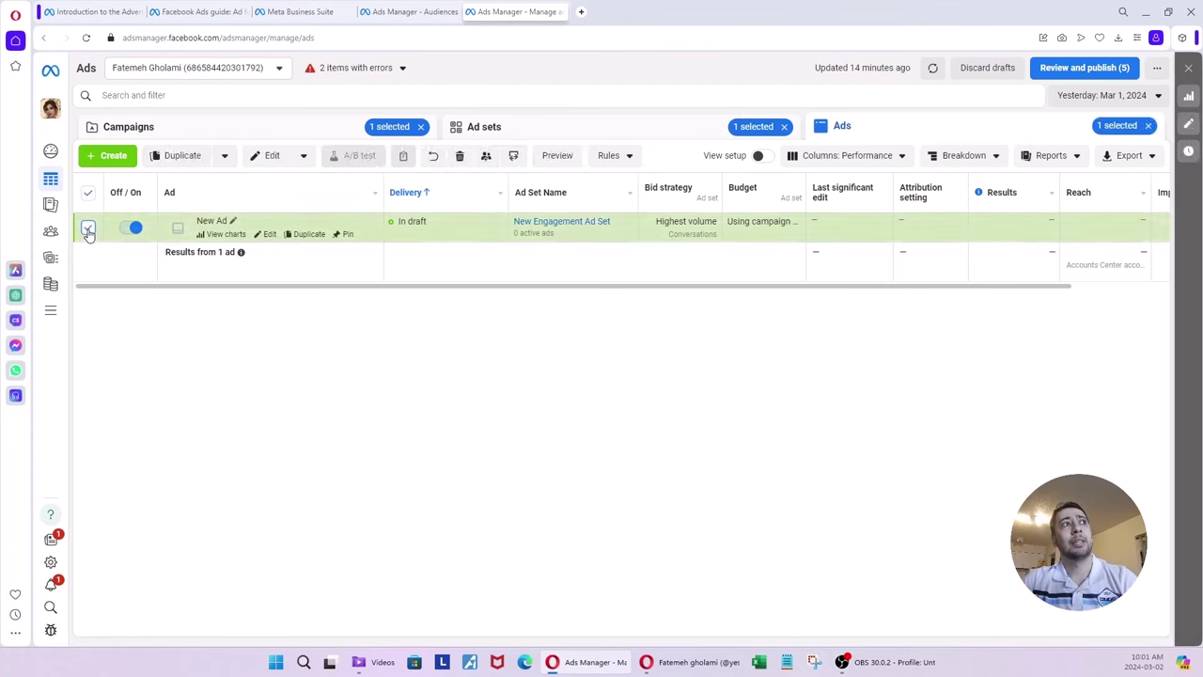
click(88, 231)
click(89, 230)
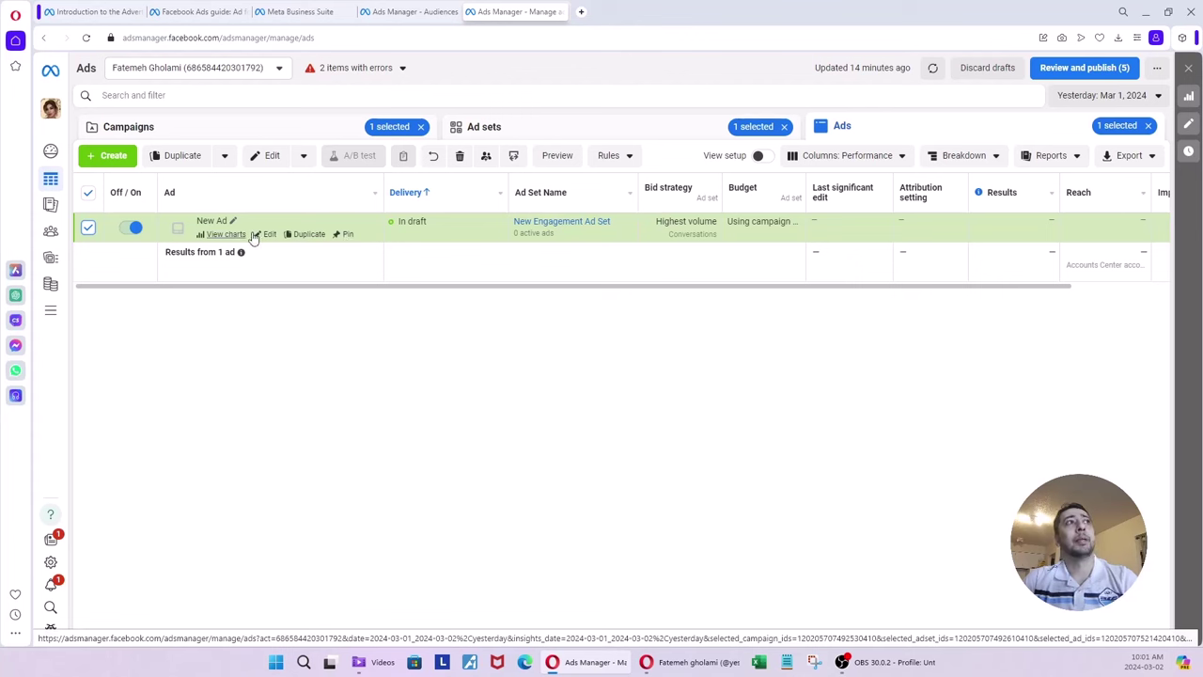
click(301, 165)
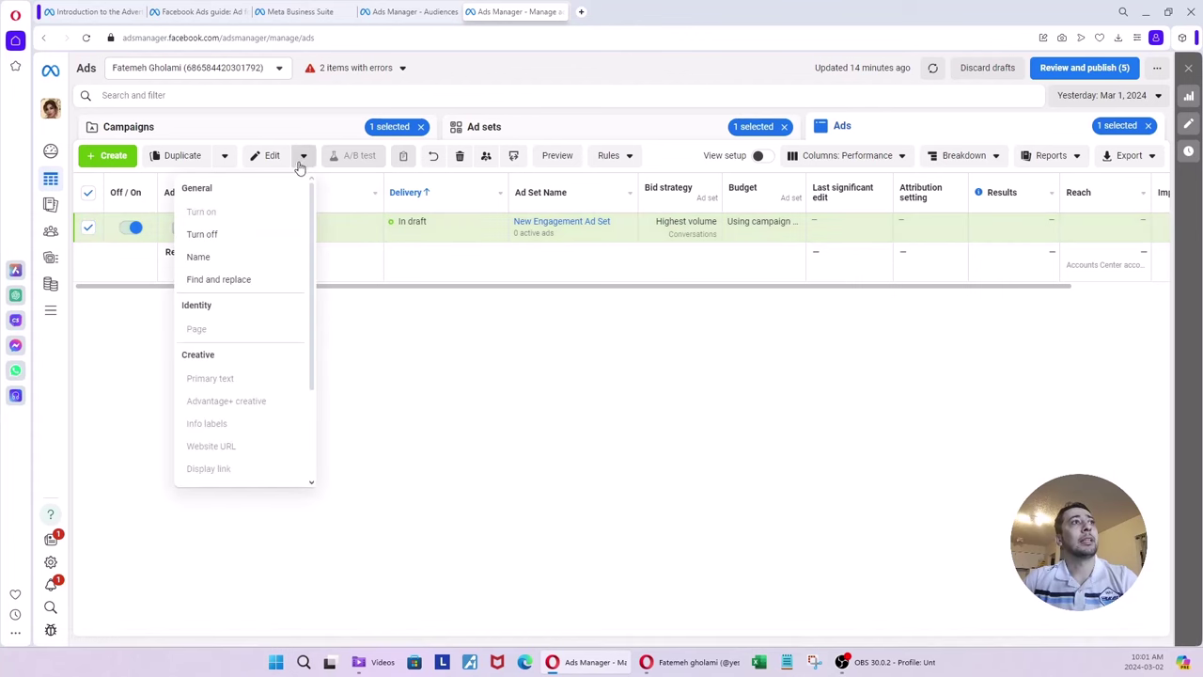
scroll(233, 296, down, 1)
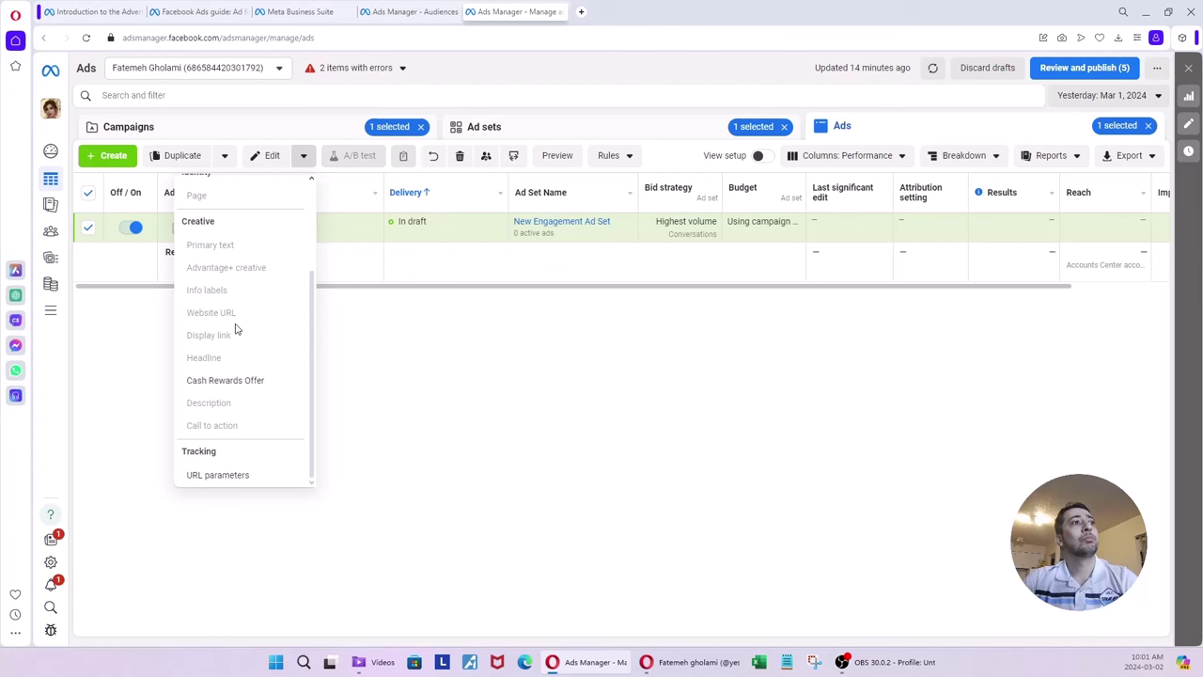
scroll(235, 327, up, 3)
click(366, 328)
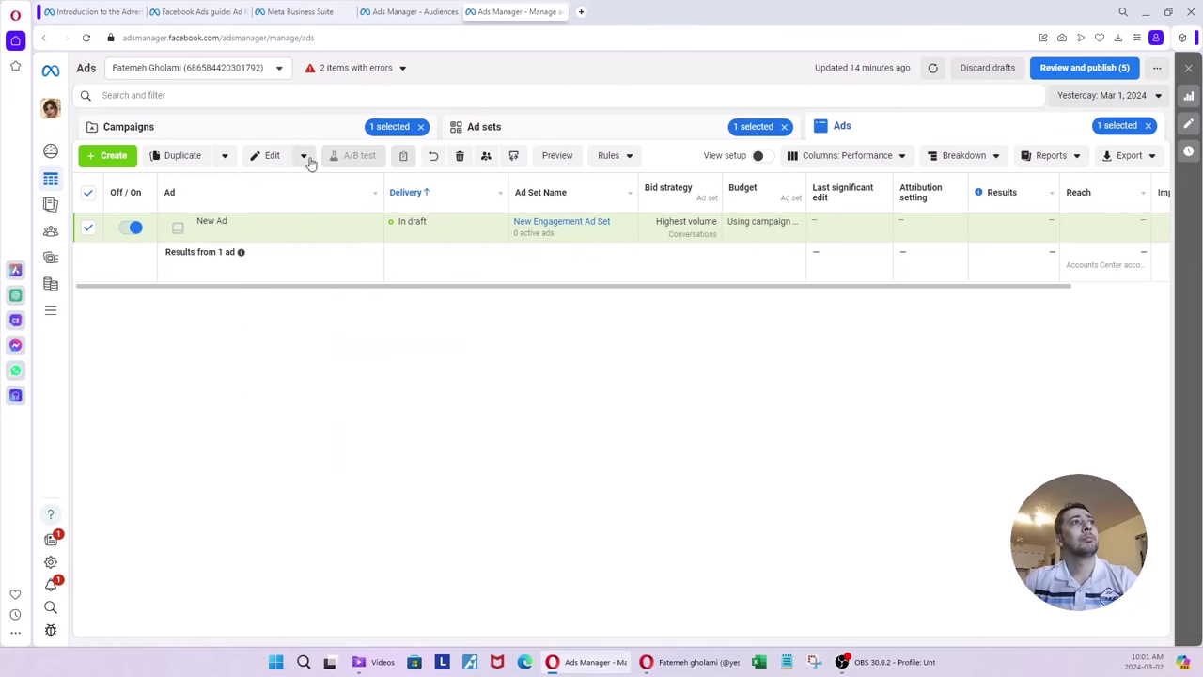
Copy the selected New Ad draft to the clipboard
click(225, 157)
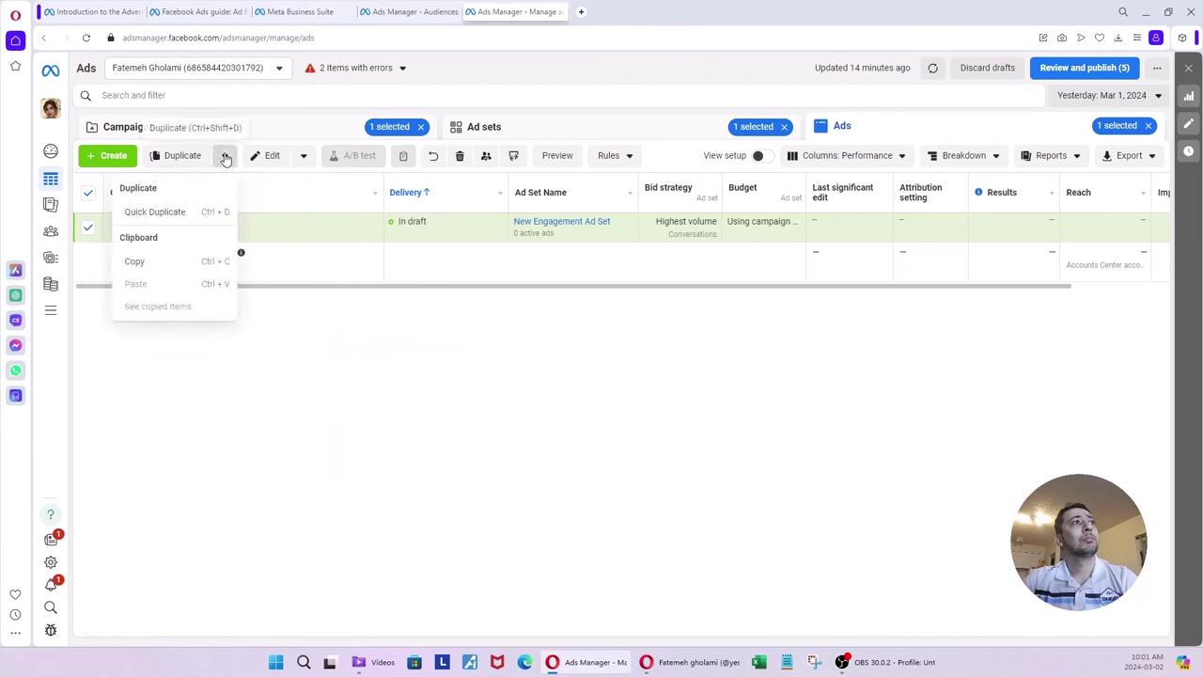
click(186, 263)
mouse_move(239, 234)
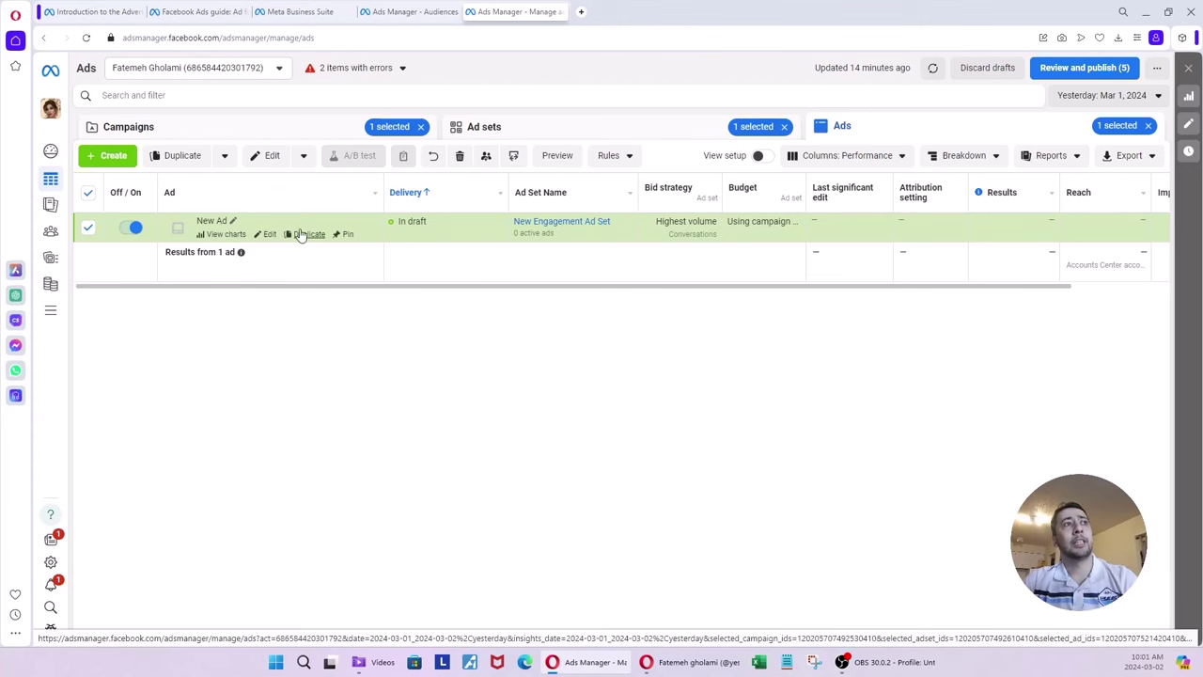
click(108, 160)
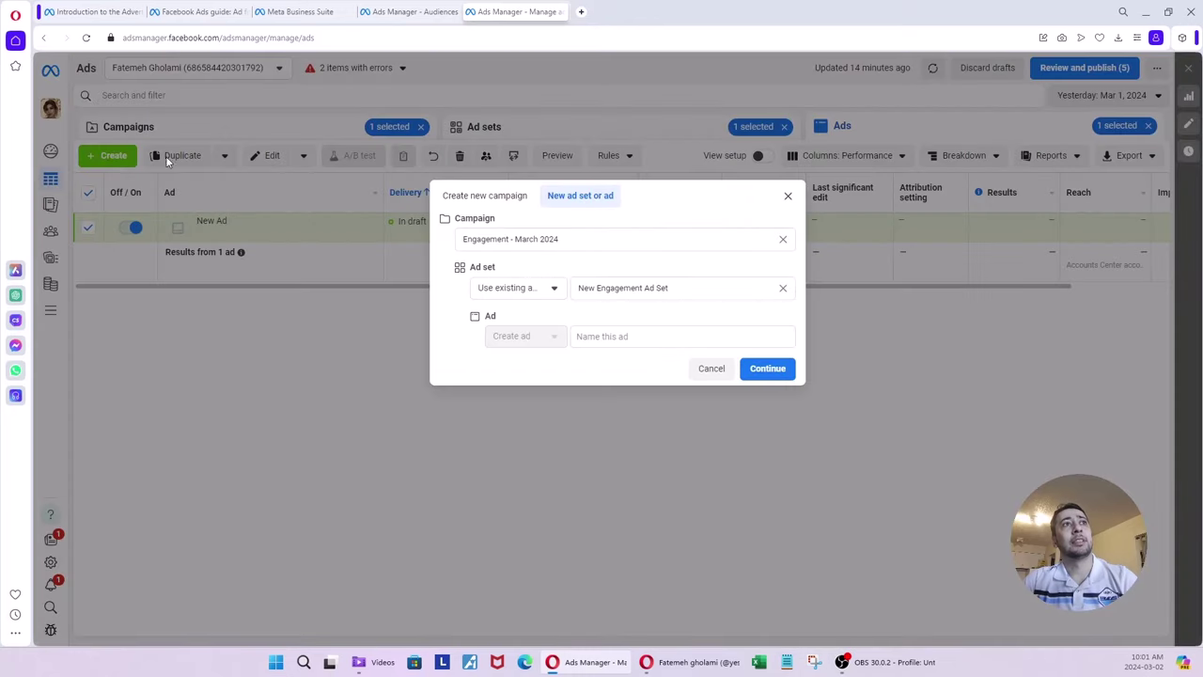
click(790, 196)
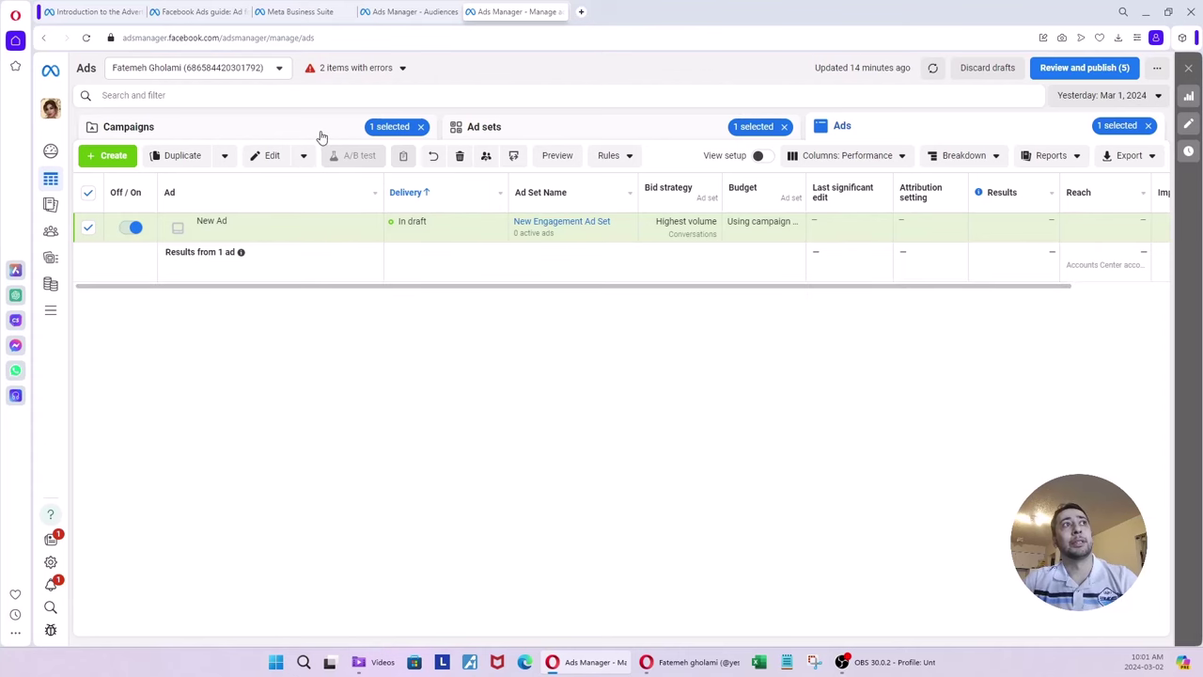
Open the editor from New Ad and review the Engagement - March 2024 campaign's categories, objective, A/B test and budget settings
mouse_move(230, 234)
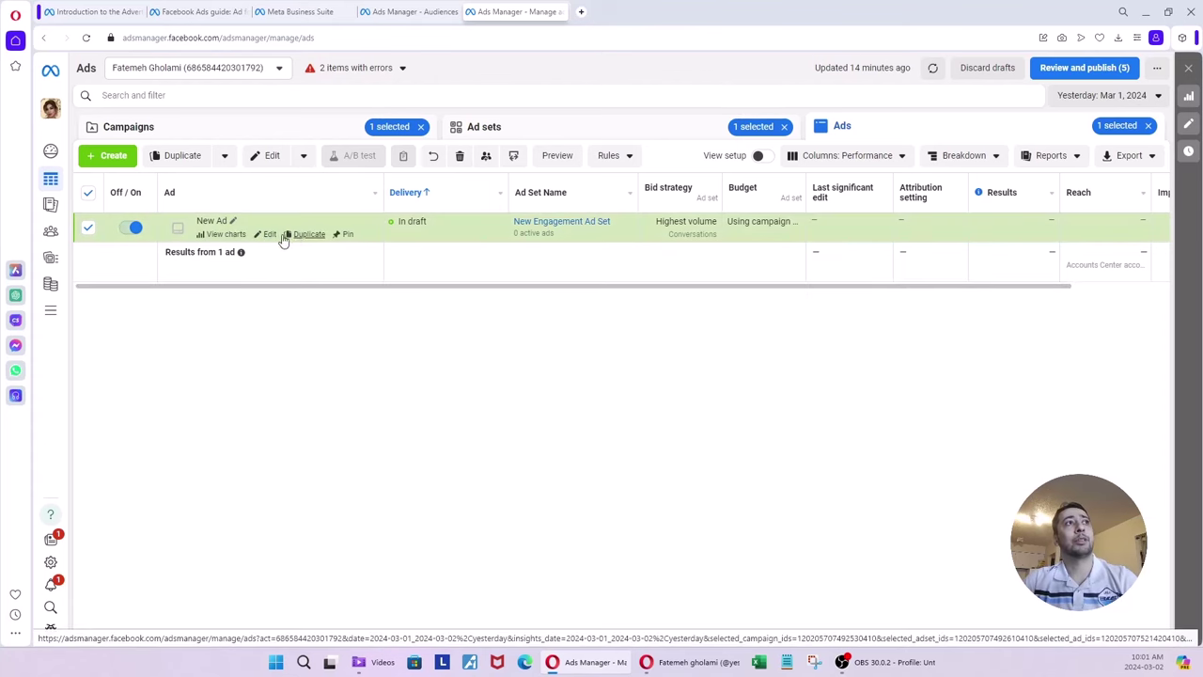
click(268, 234)
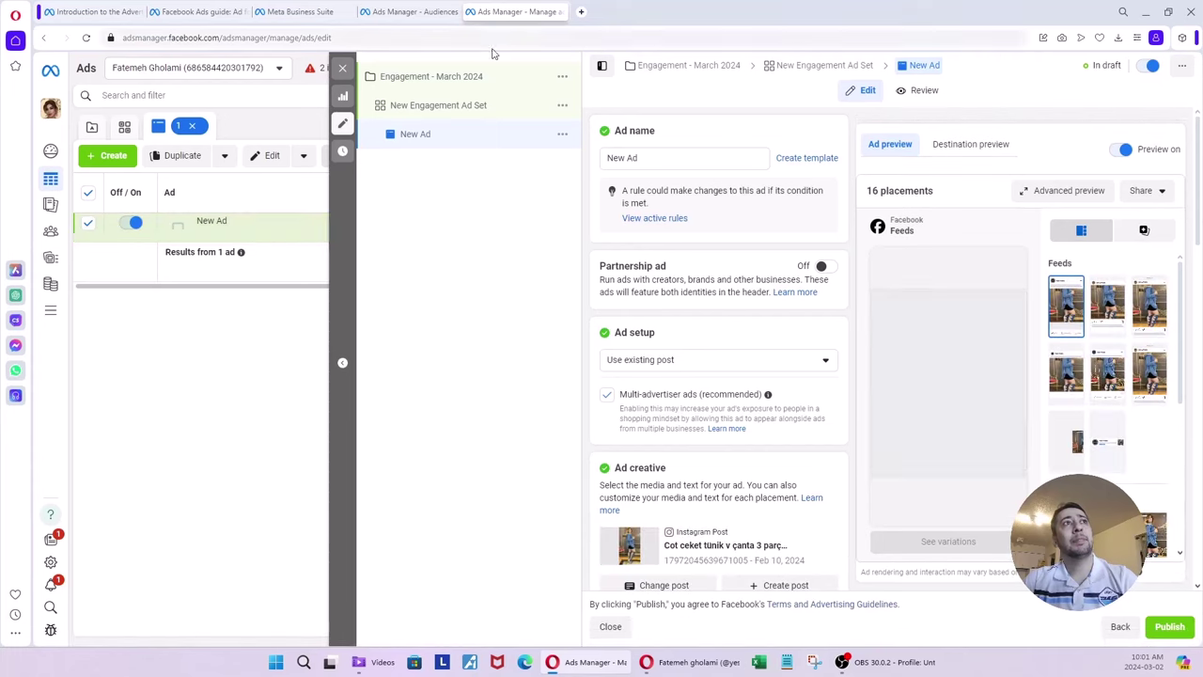
click(457, 77)
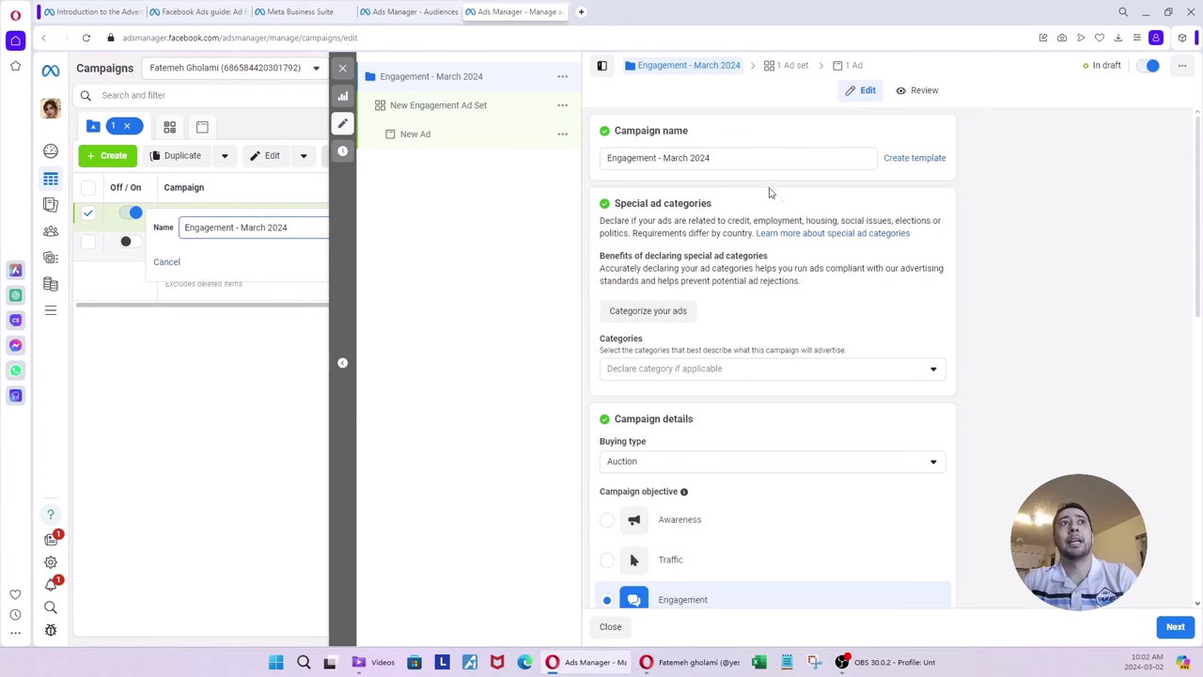
scroll(1002, 319, down, 5)
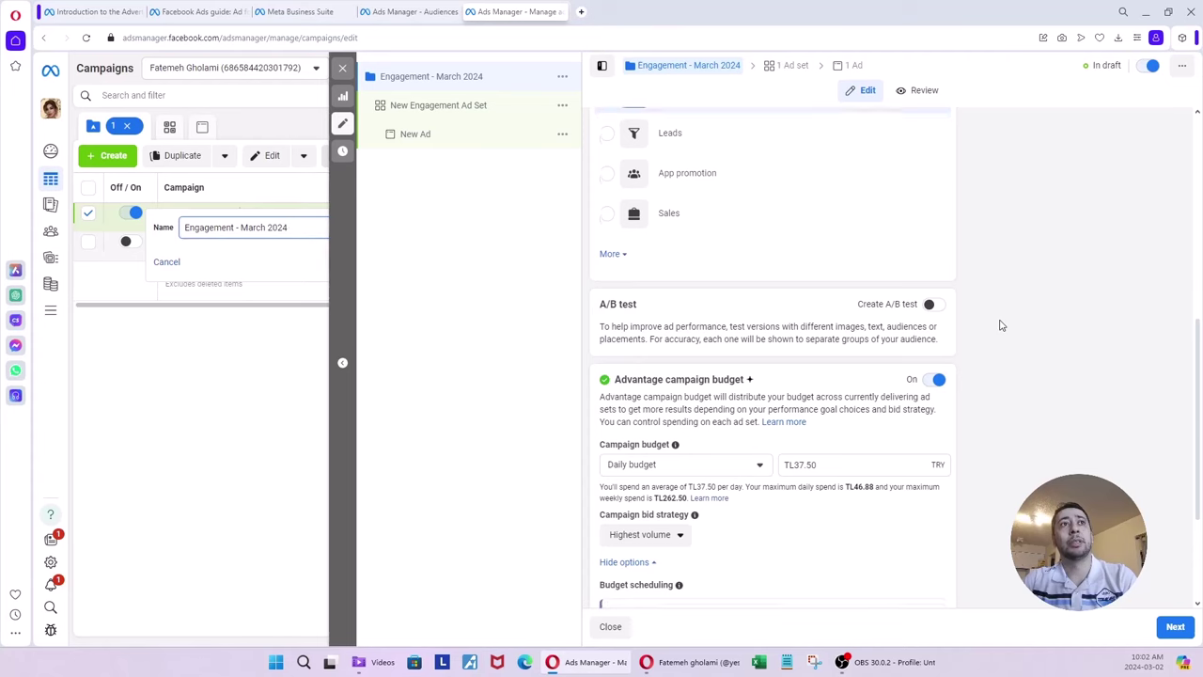
scroll(1002, 325, down, 3)
Review New Engagement Ad Set's conversion location, messaging apps, performance goal, schedule and audience controls
click(475, 113)
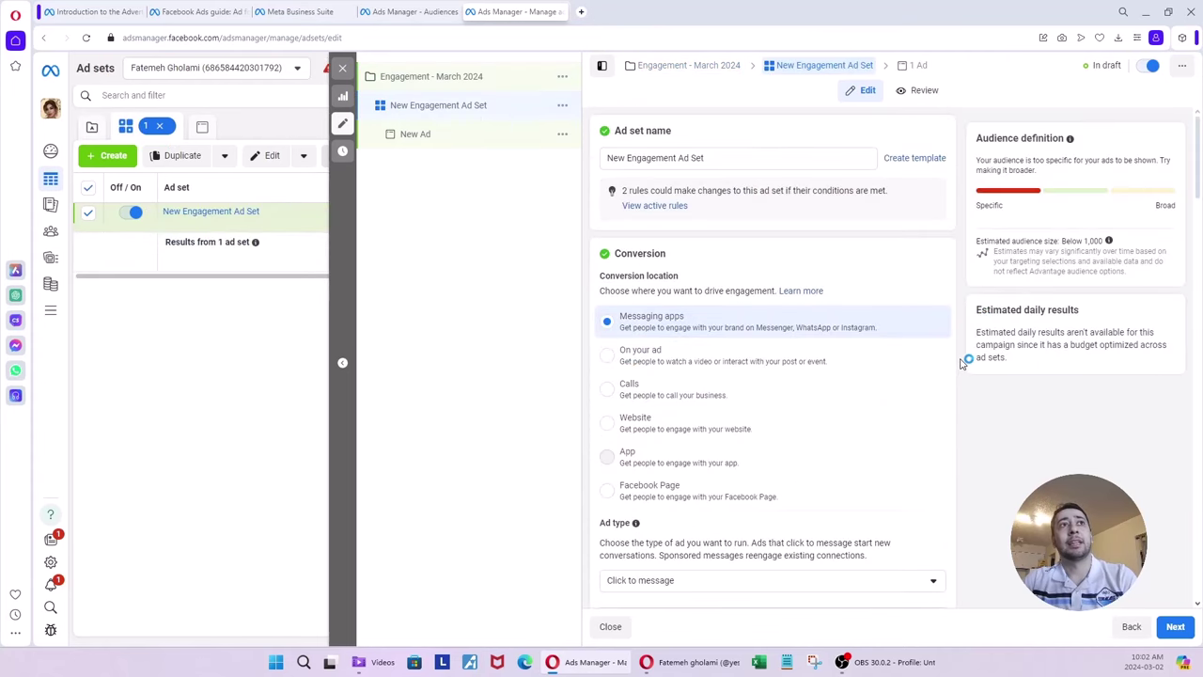
scroll(961, 366, down, 6)
scroll(961, 364, down, 2)
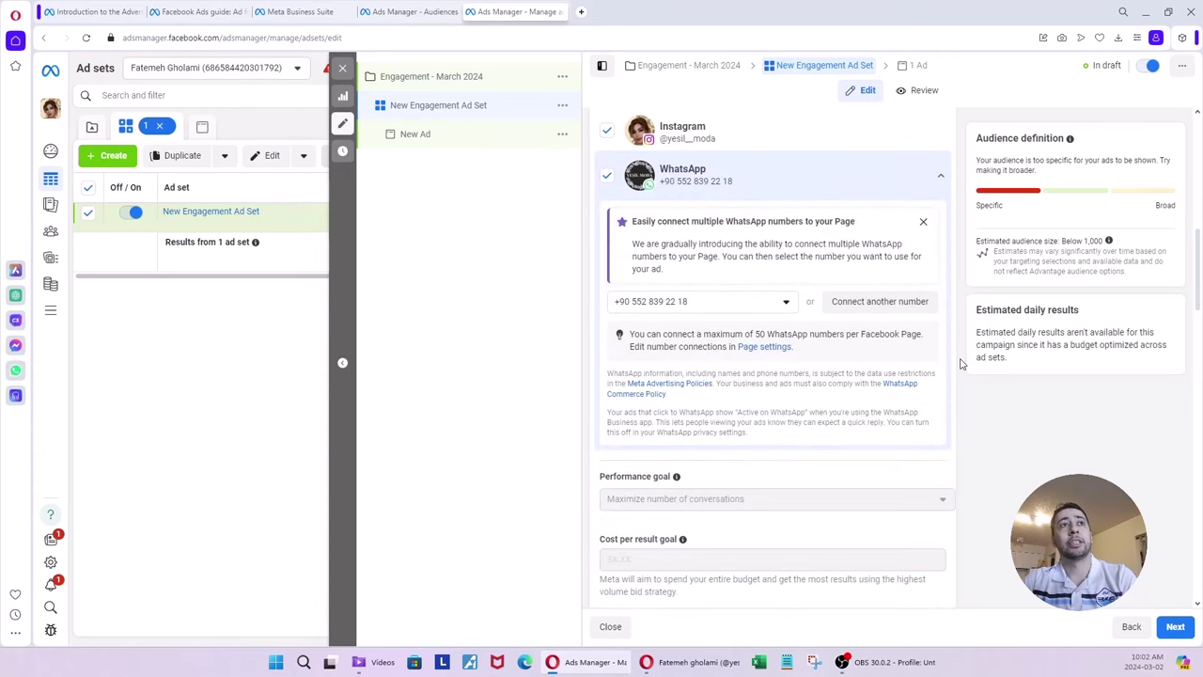
scroll(961, 366, up, 3)
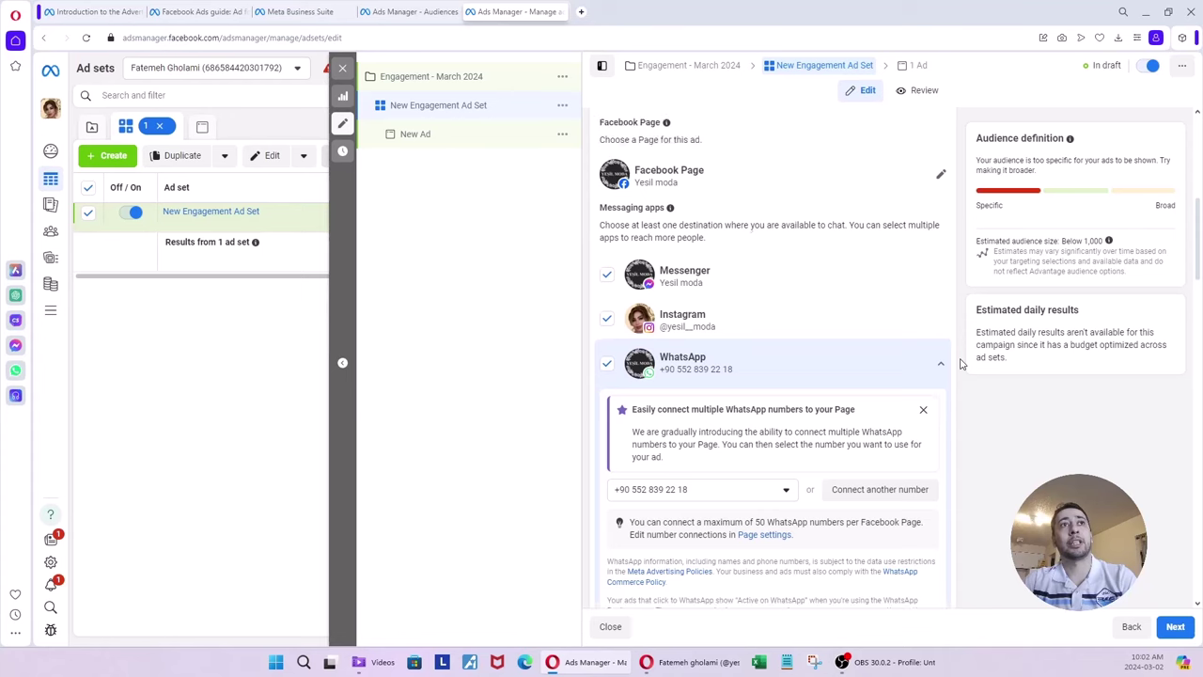
scroll(961, 364, up, 5)
scroll(961, 364, down, 8)
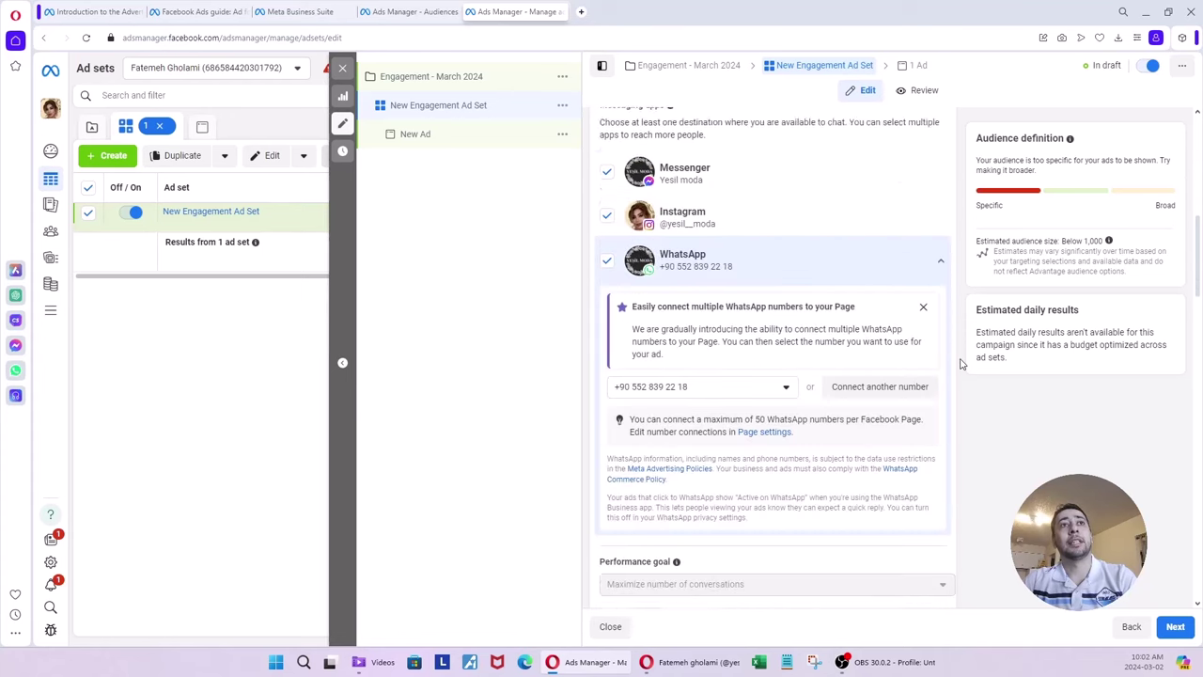
scroll(961, 364, down, 3)
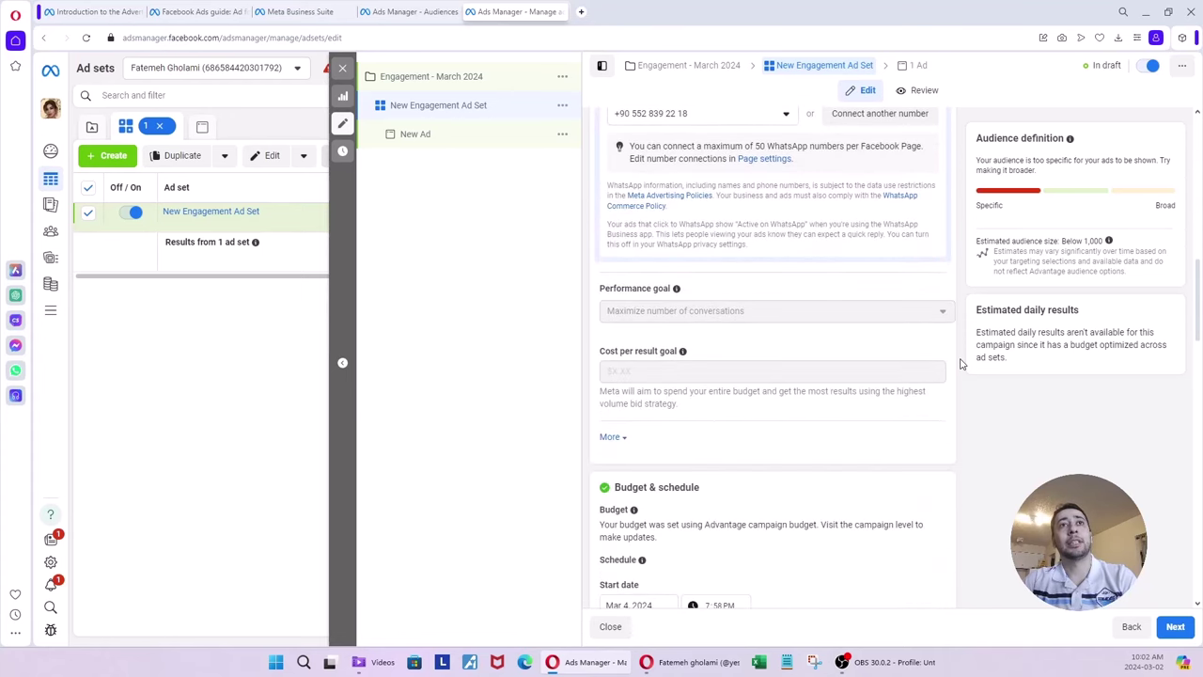
scroll(961, 364, down, 12)
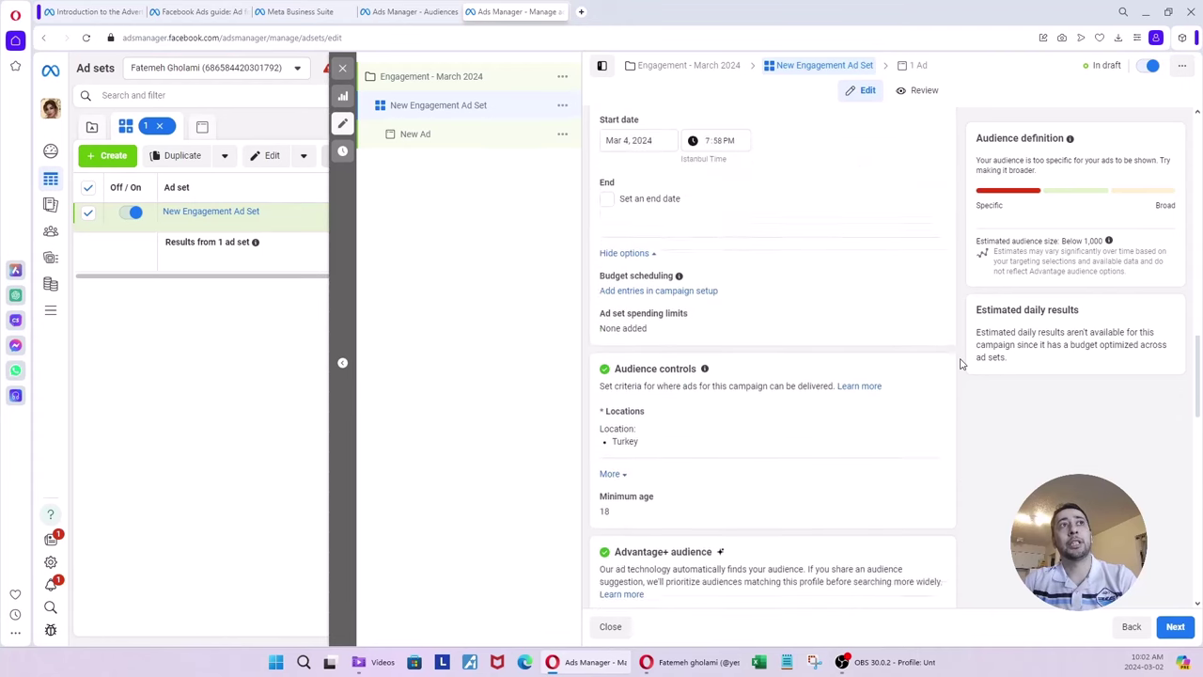
Review New Ad's setup, selected Instagram post, Advantage+ creative, primary text and Facebook feed preview
click(454, 142)
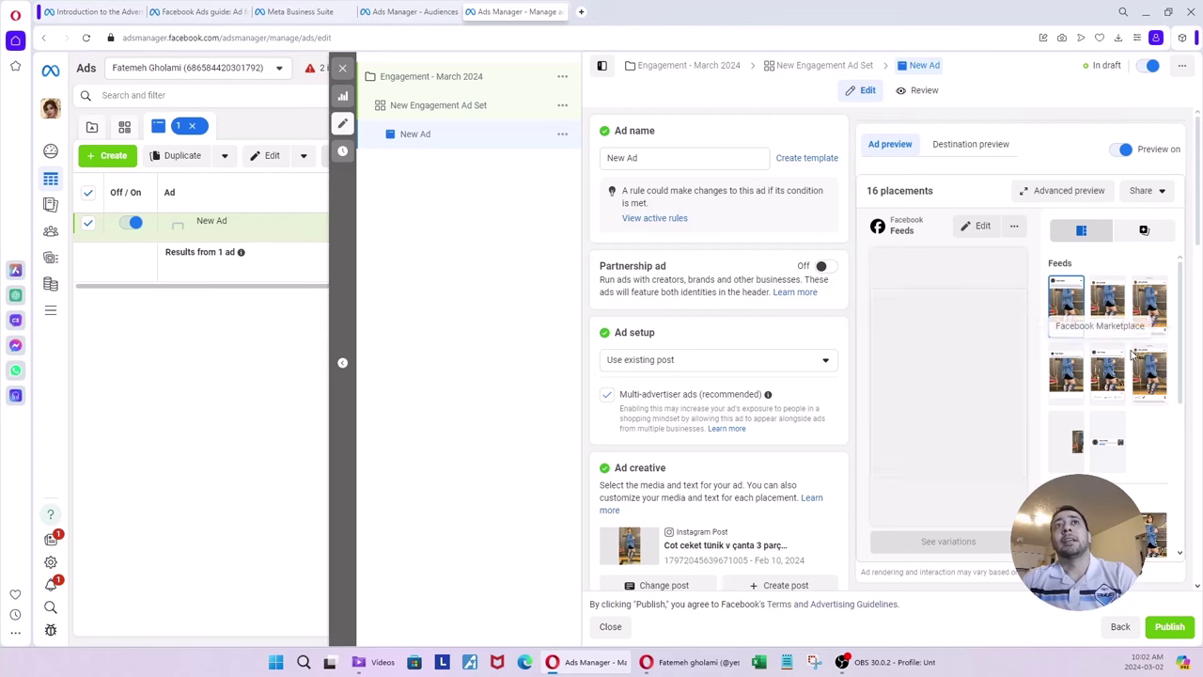
scroll(781, 337, down, 2)
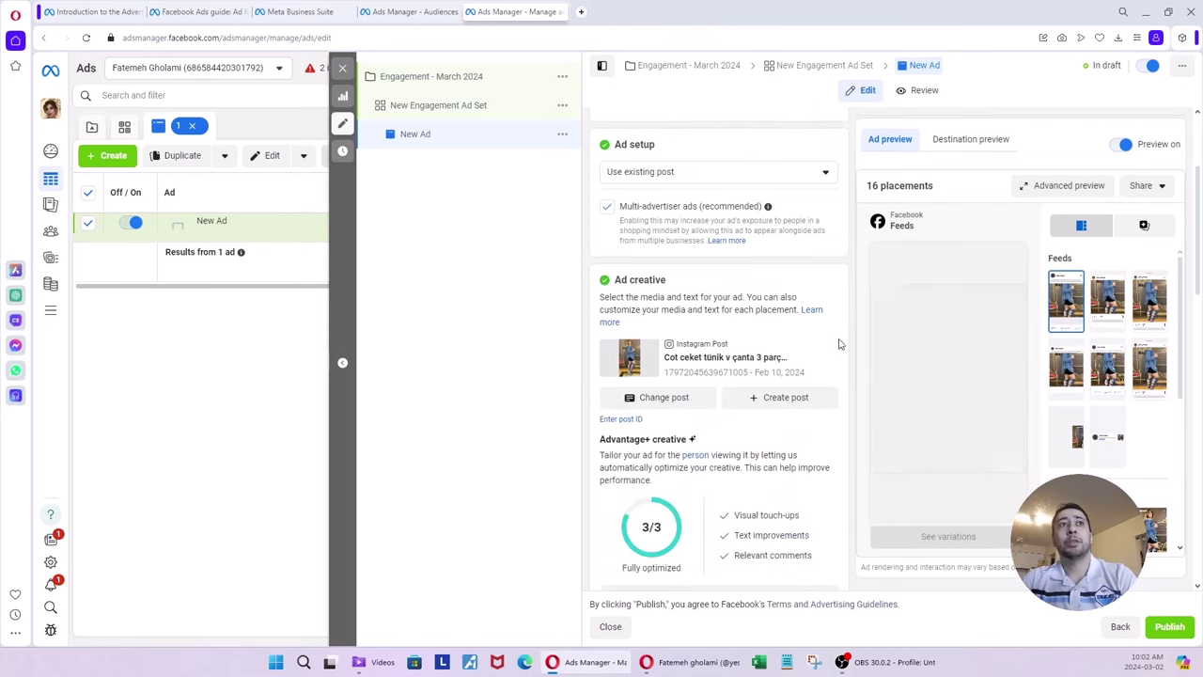
scroll(798, 346, down, 8)
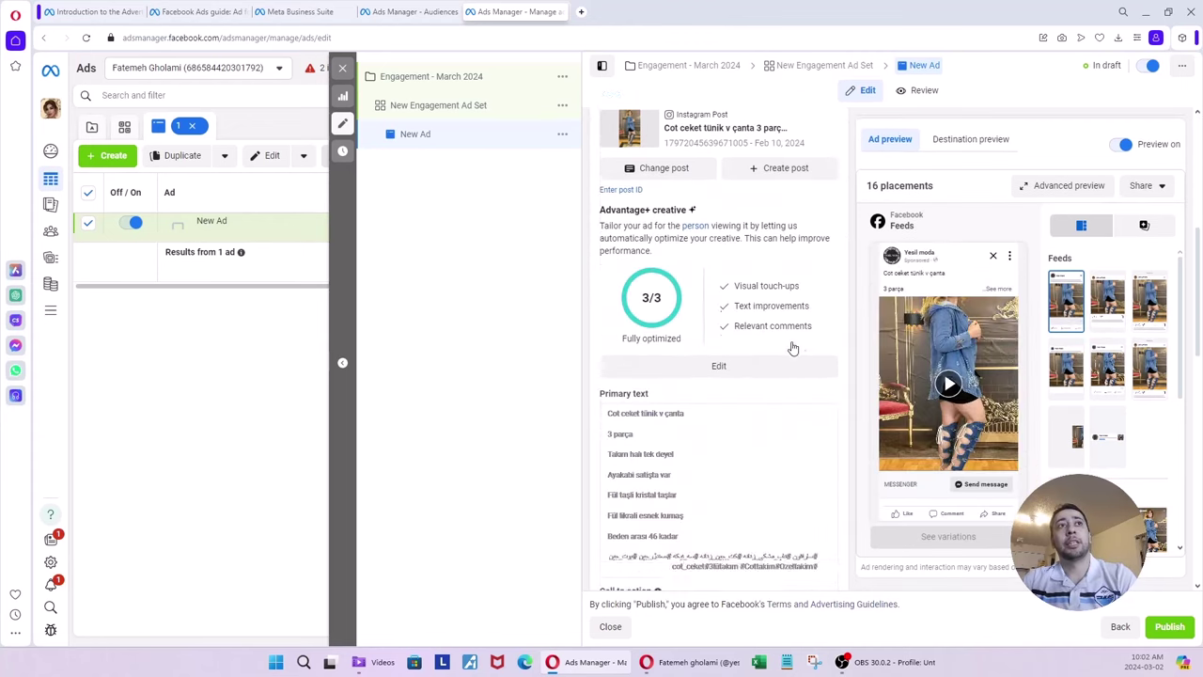
scroll(799, 348, up, 5)
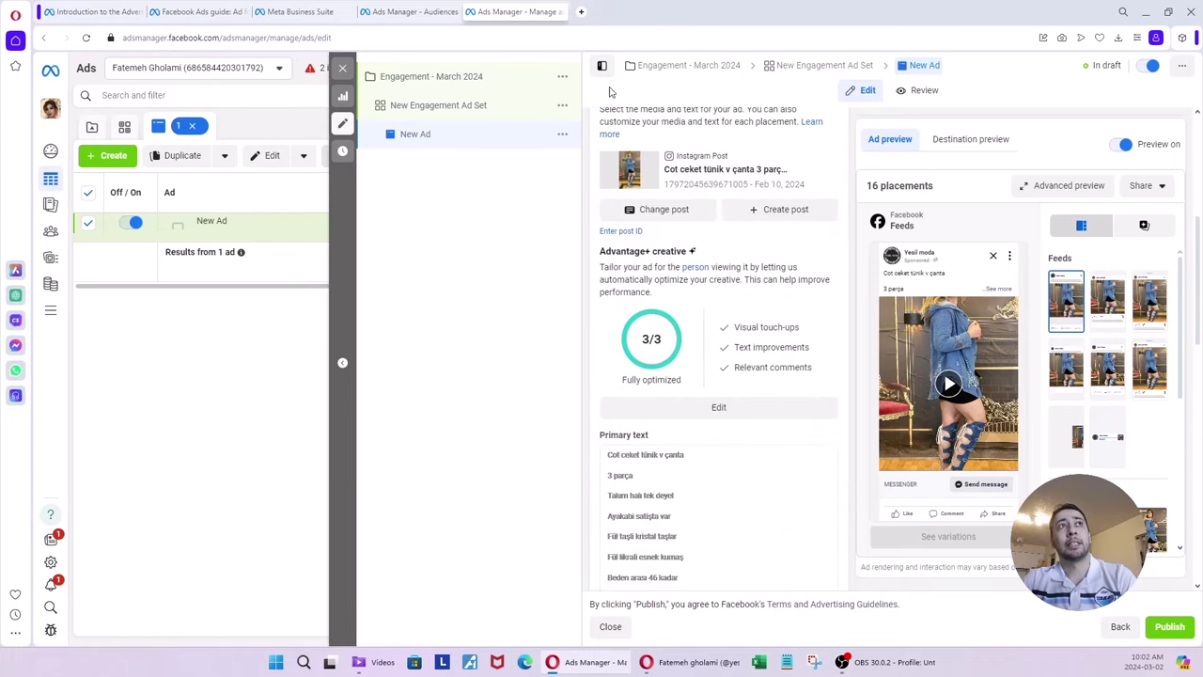
Leave the ad editor for the campaigns list and cancel the open name edit on Engagement - March 2024
click(342, 75)
click(146, 130)
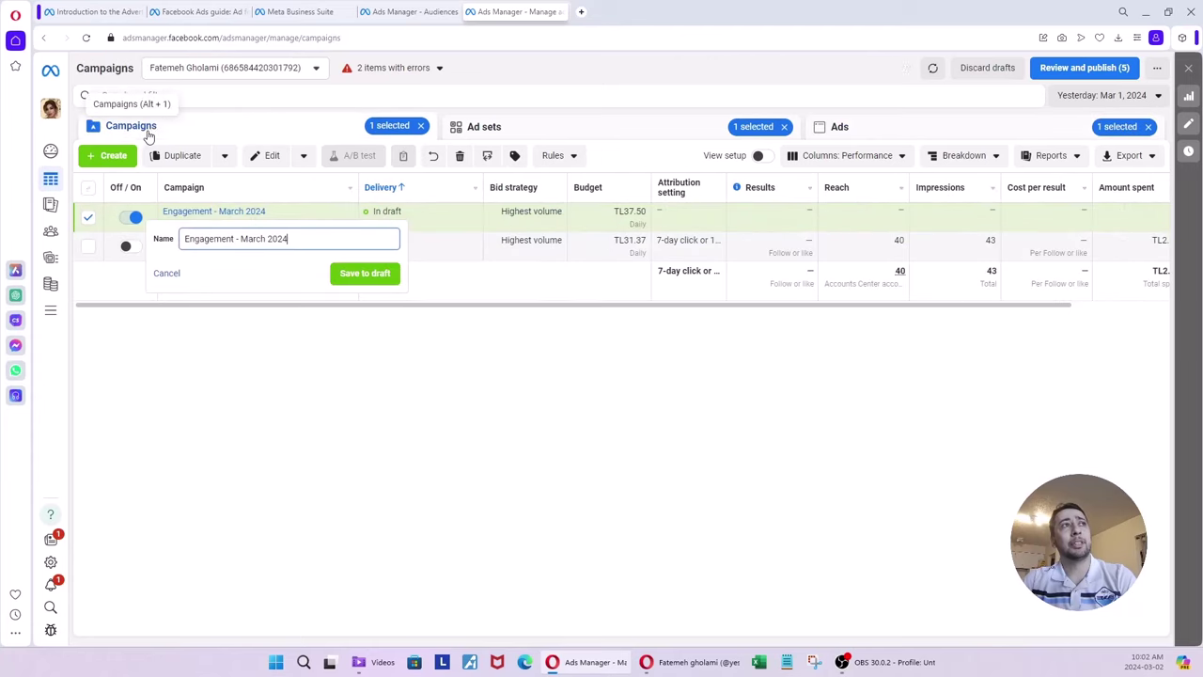
click(167, 274)
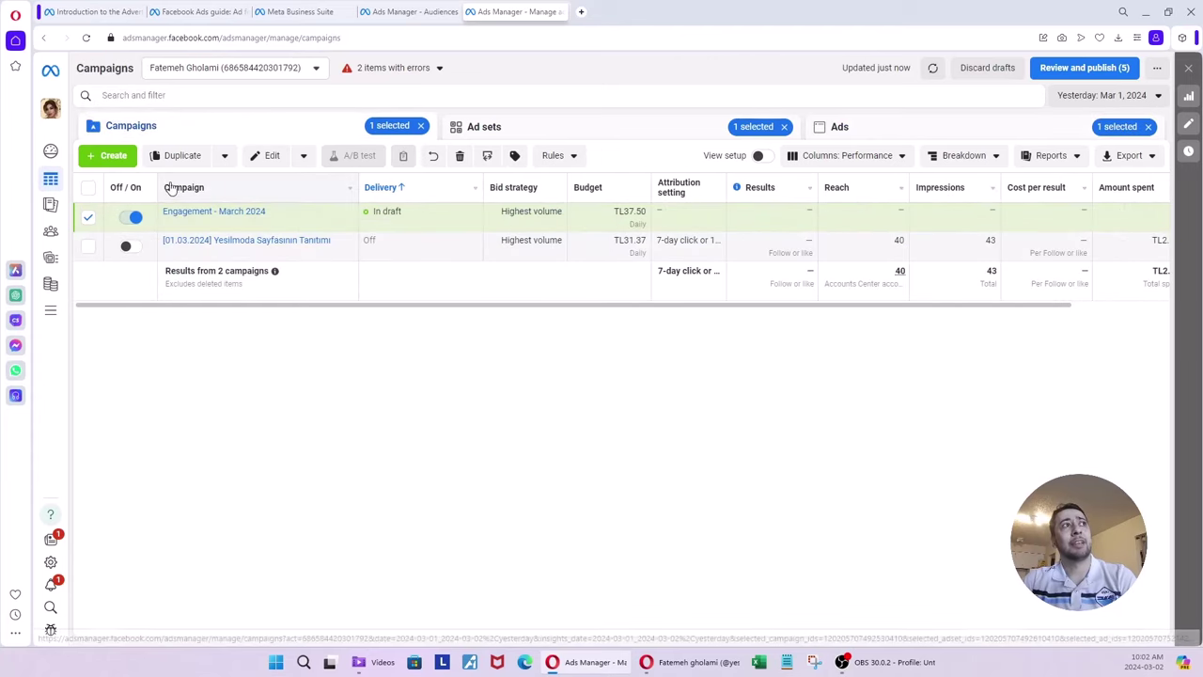
Create a new auction campaign with the Traffic objective, using the manual traffic campaign setup
click(114, 157)
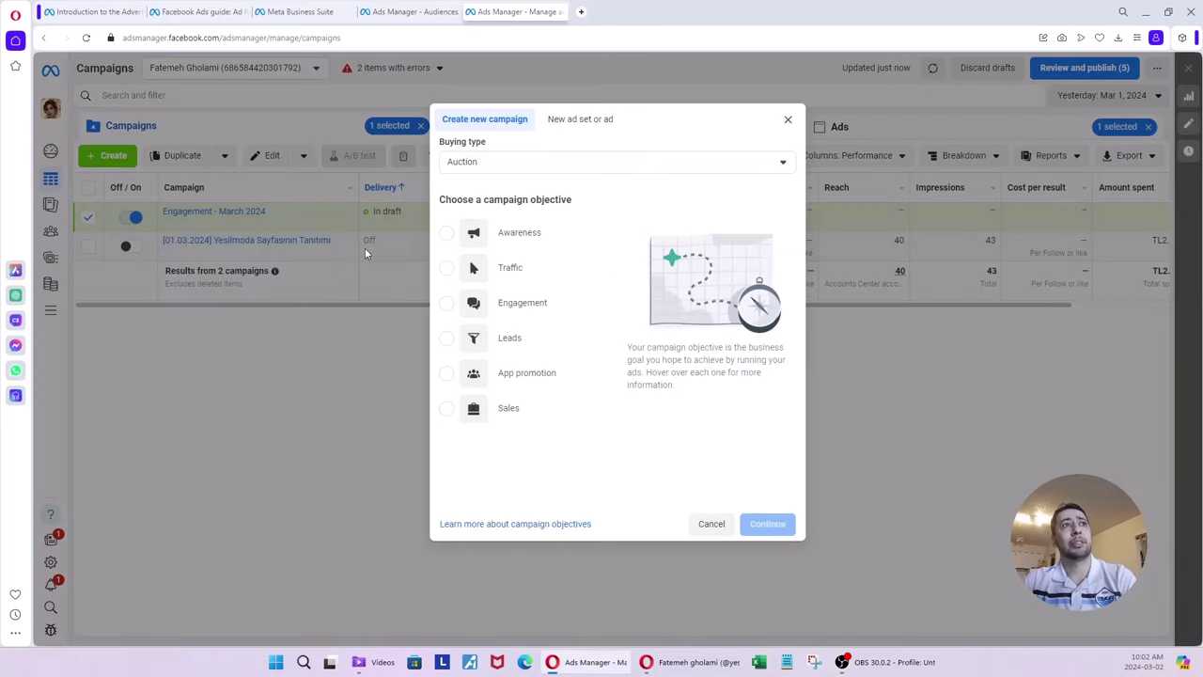
click(447, 271)
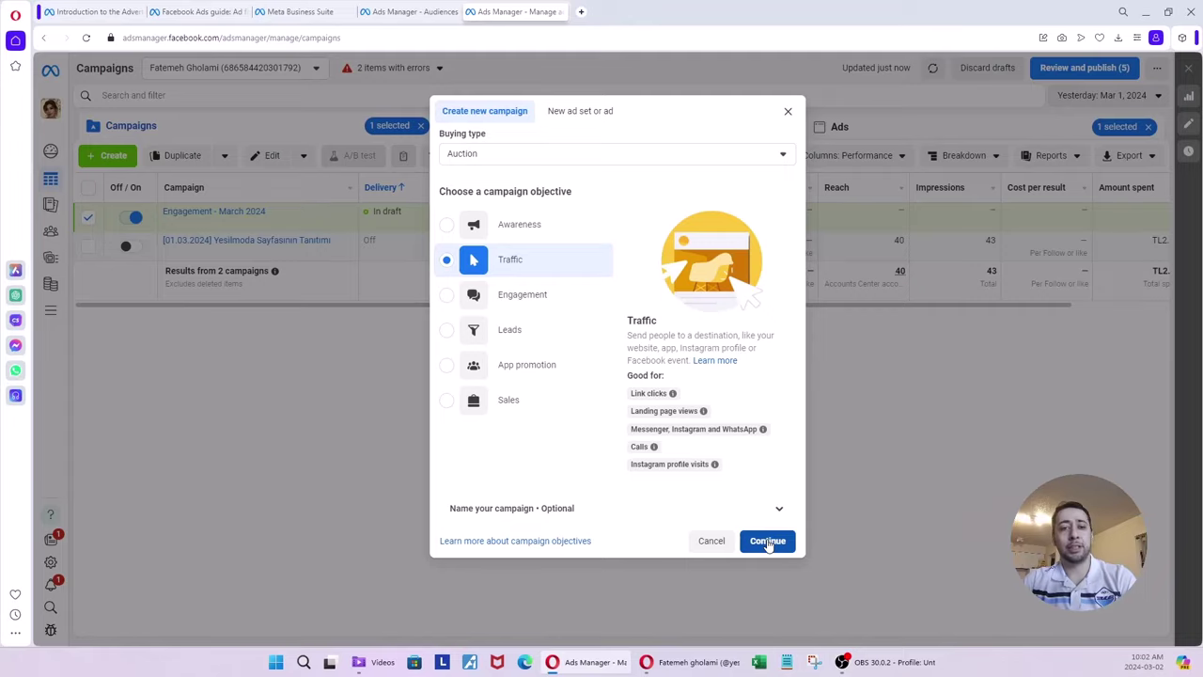
click(767, 542)
click(555, 368)
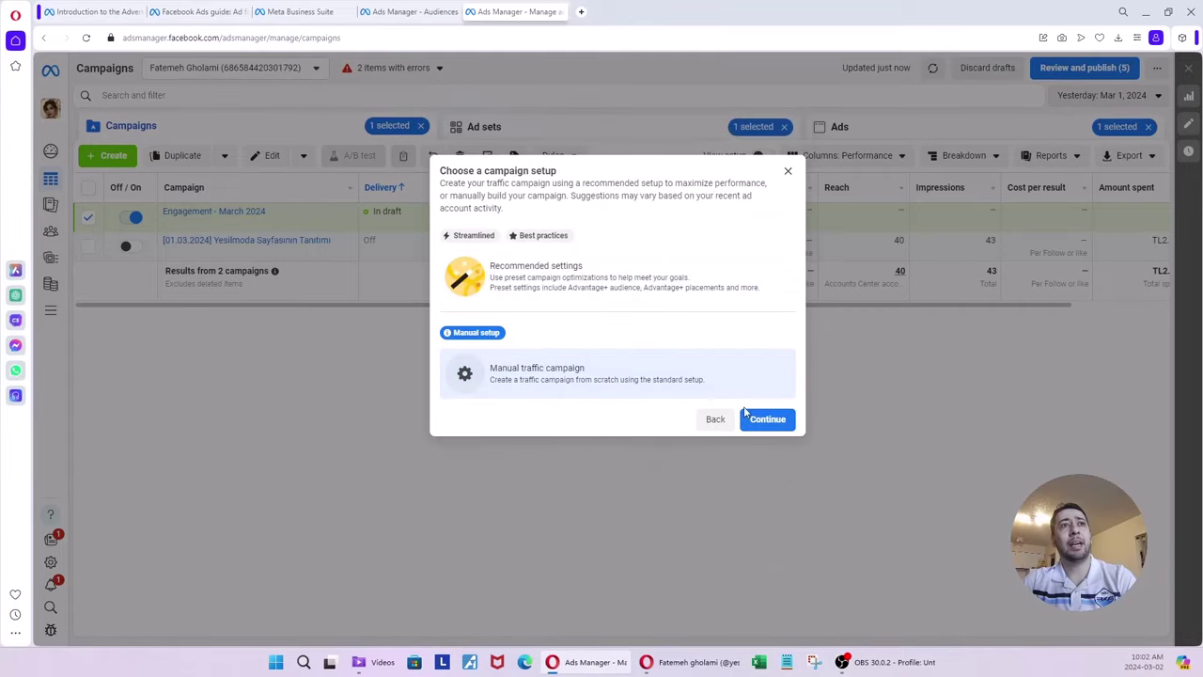
click(752, 416)
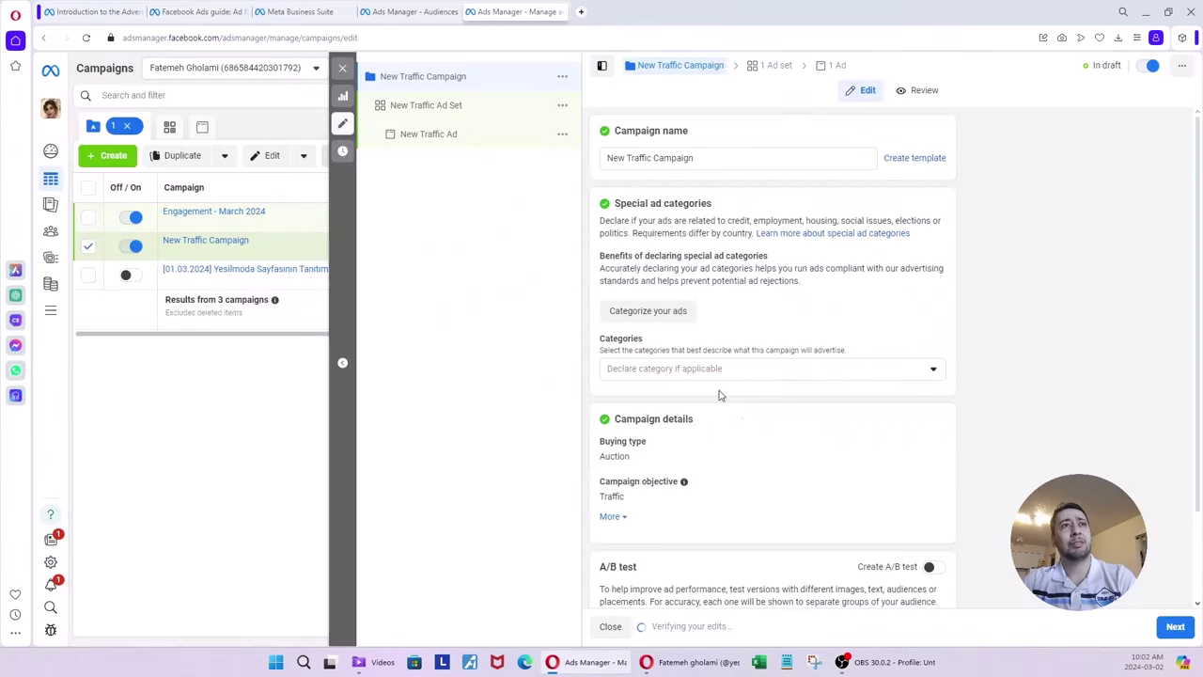
Set New Traffic Ad Set's conversion location to Instagram profile
click(425, 105)
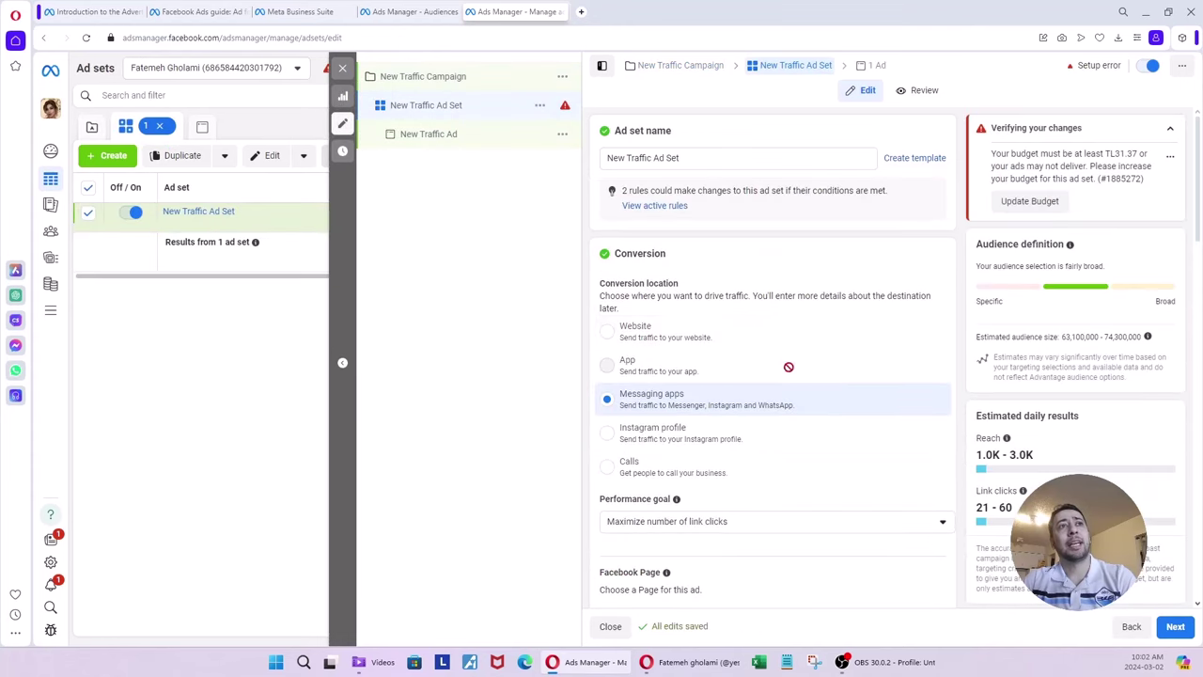
scroll(789, 367, down, 1)
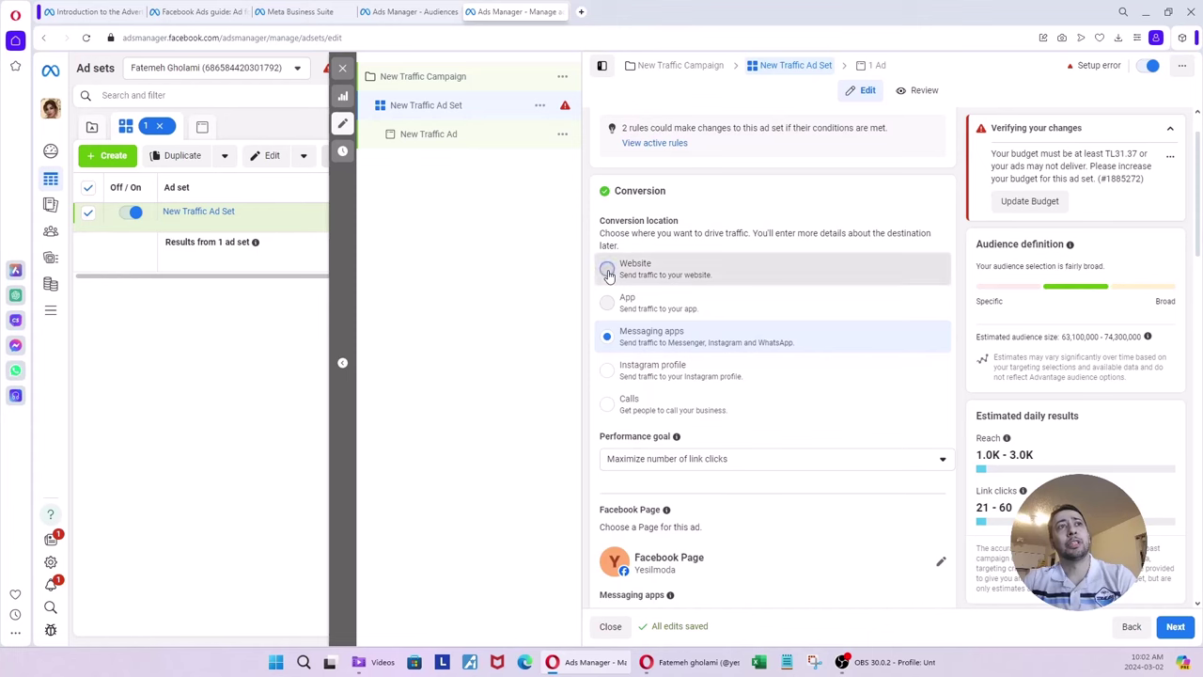
click(611, 375)
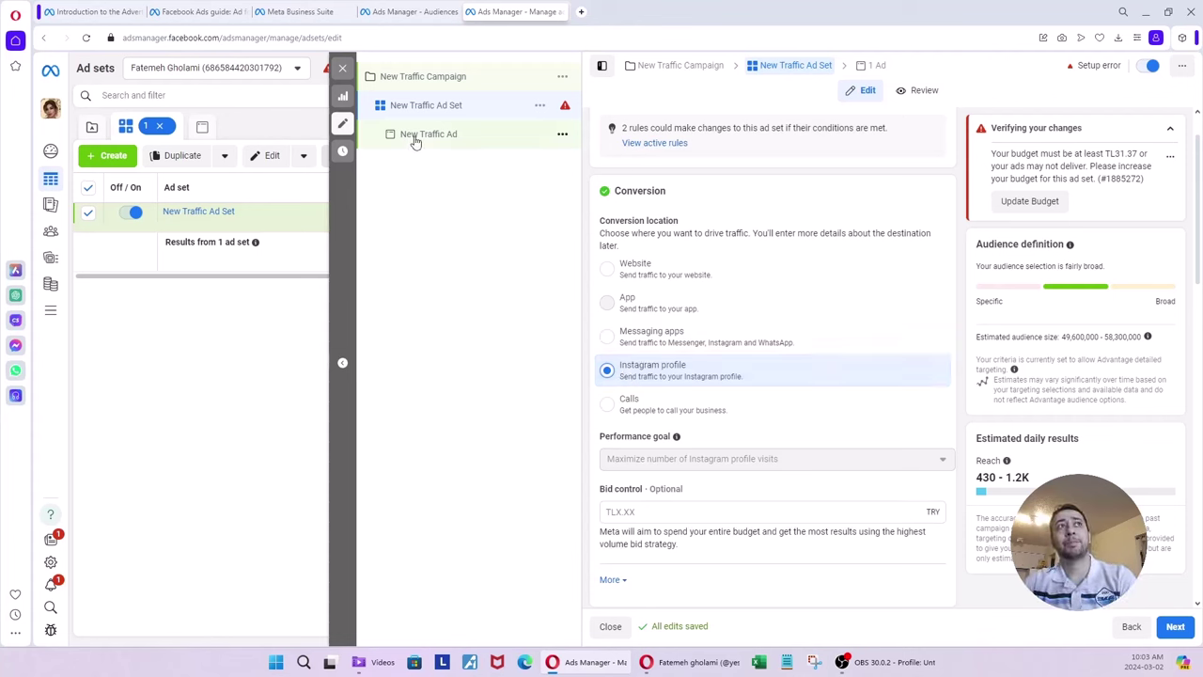
Close the ad set editor and deselect New Traffic Campaign in the campaigns list
click(342, 70)
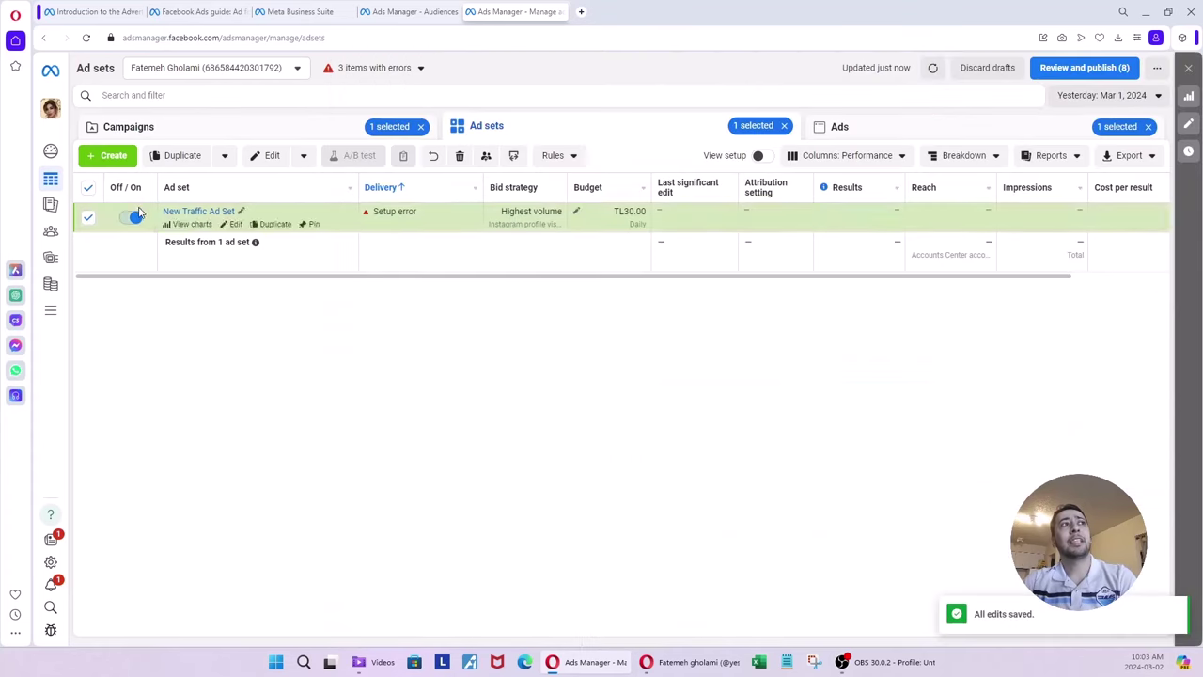
click(205, 193)
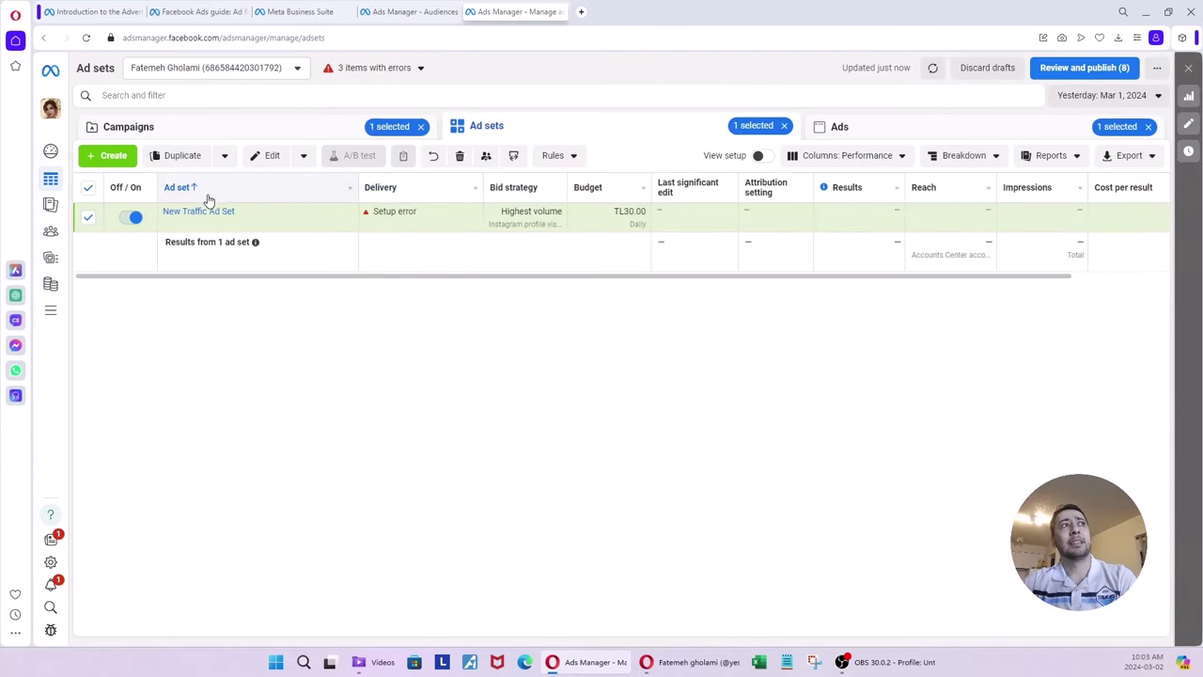
click(185, 132)
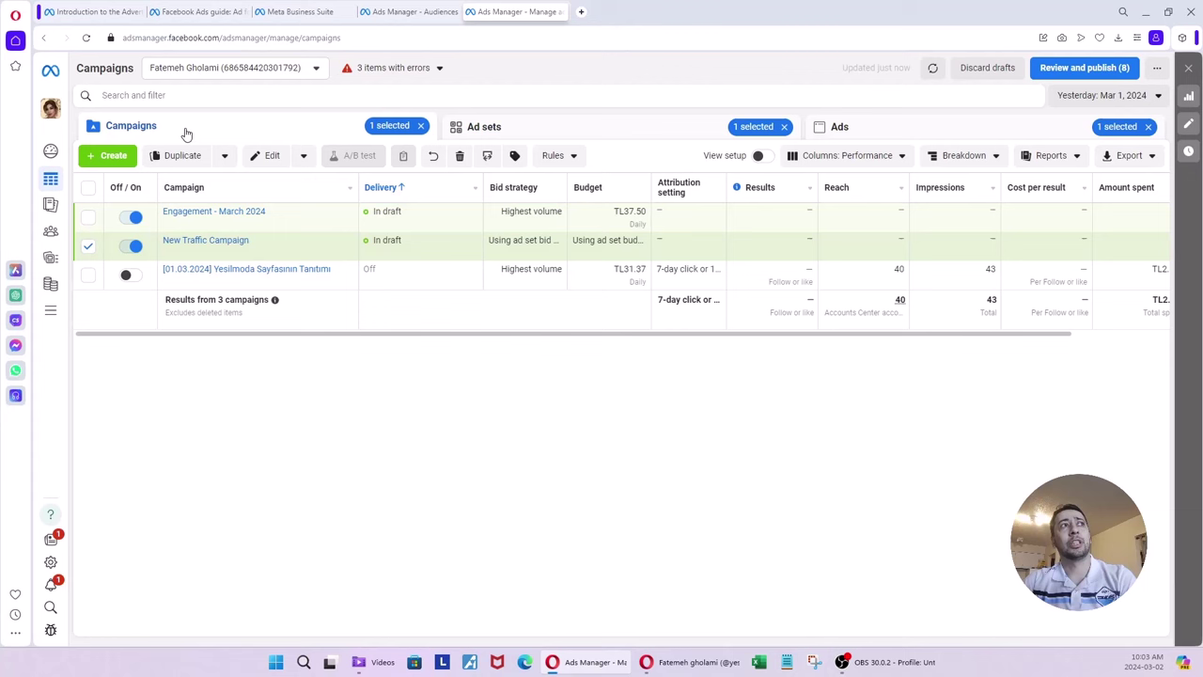
click(88, 246)
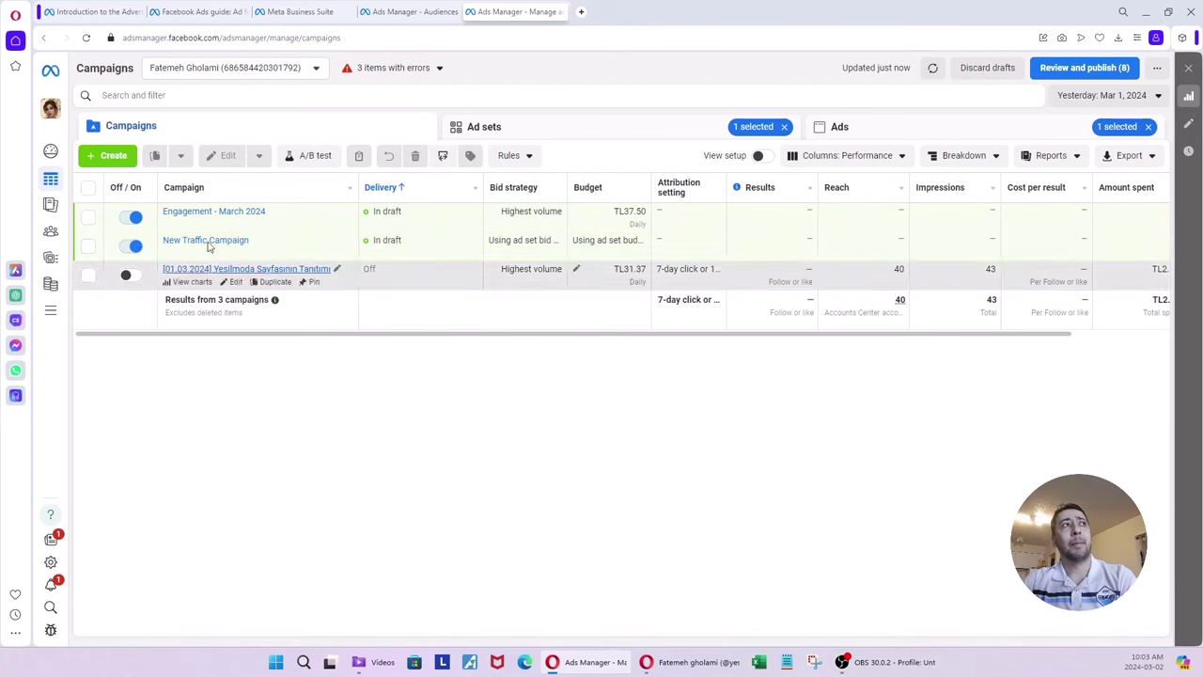